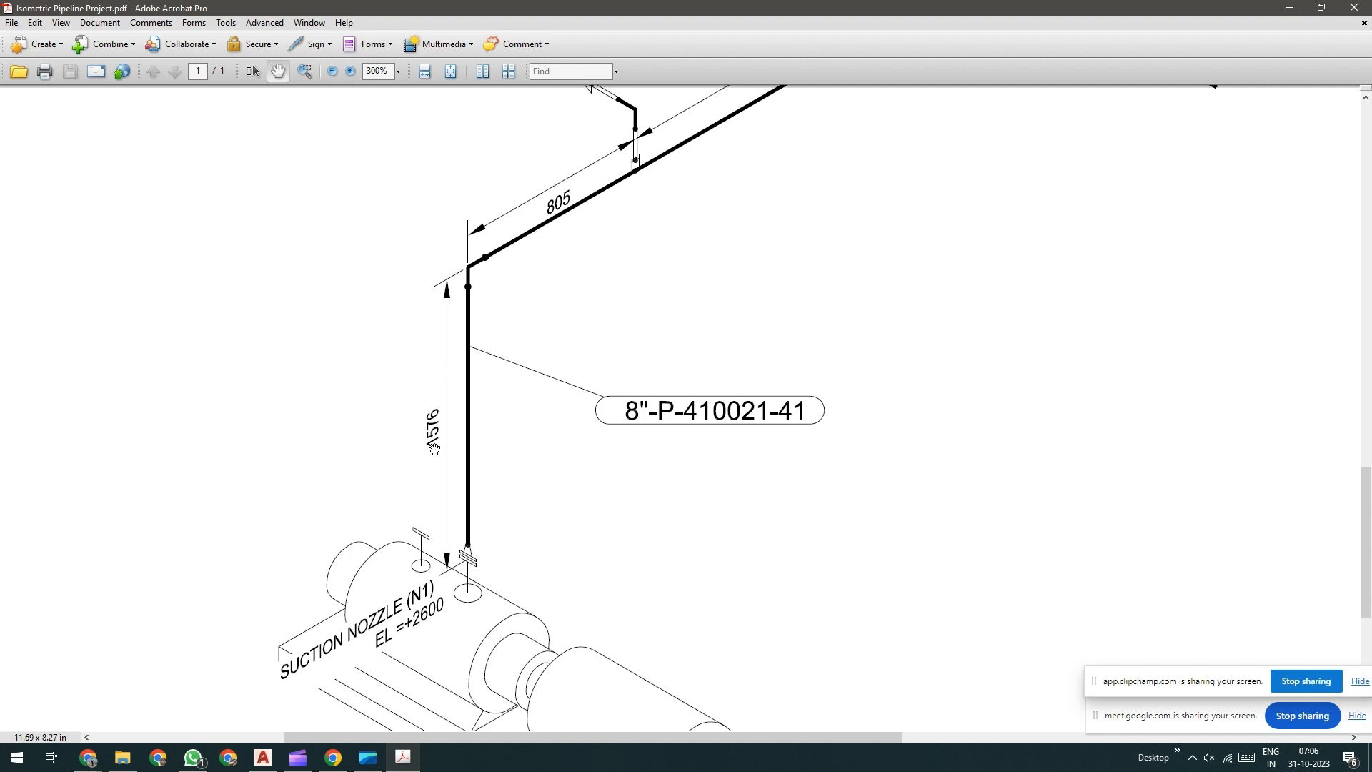
- Examine the 8"-P-410021-41 line on the isometric drawing, following its dimensions, valves and branches from the suction nozzle upward
{"action": "mouse_move", "coordinate": [720, 248]}
{"action": "left_mouse_down"}
{"action": "mouse_move", "coordinate": [488, 483]}
{"action": "mouse_move", "coordinate": [454, 497]}
{"action": "left_mouse_up"}
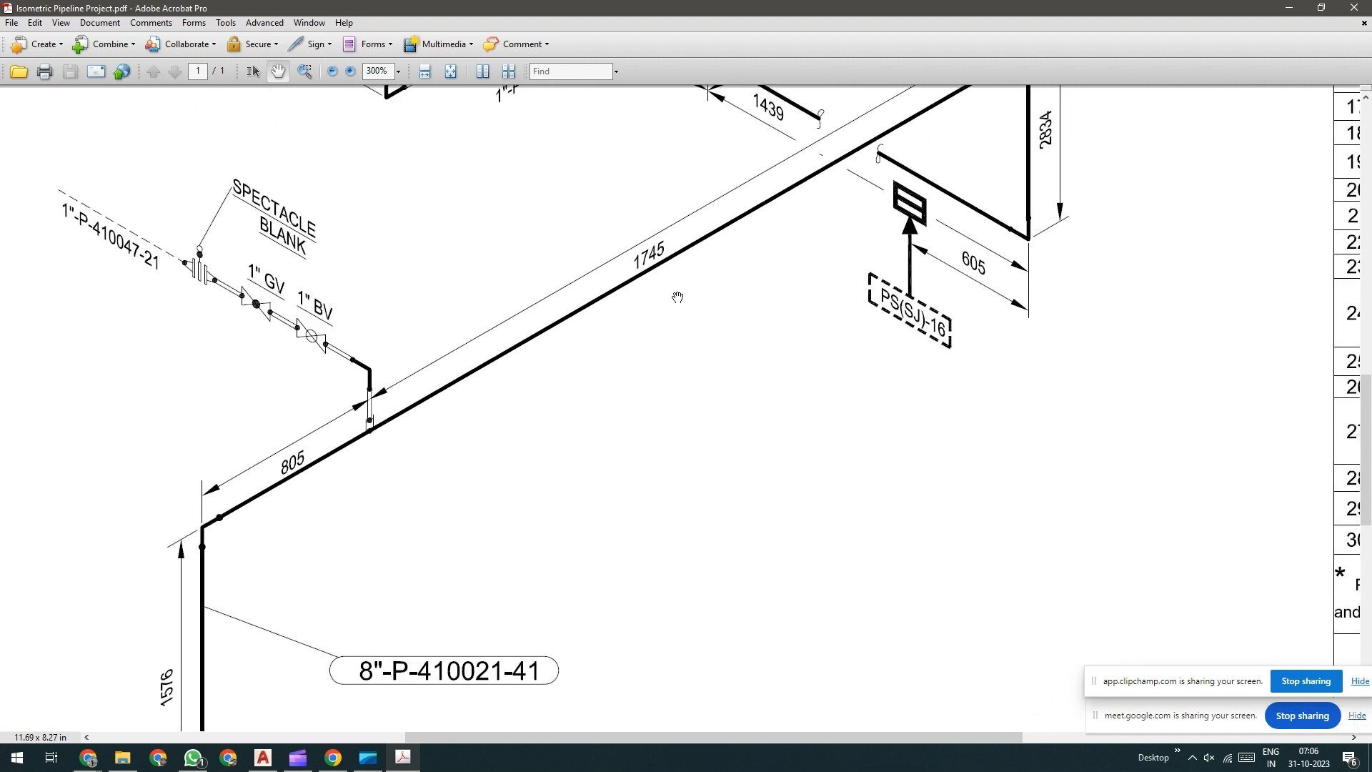
{"action": "left_click_drag", "start_coordinate": [677, 298], "coordinate": [653, 412]}
{"action": "left_click_drag", "start_coordinate": [819, 290], "coordinate": [759, 397]}
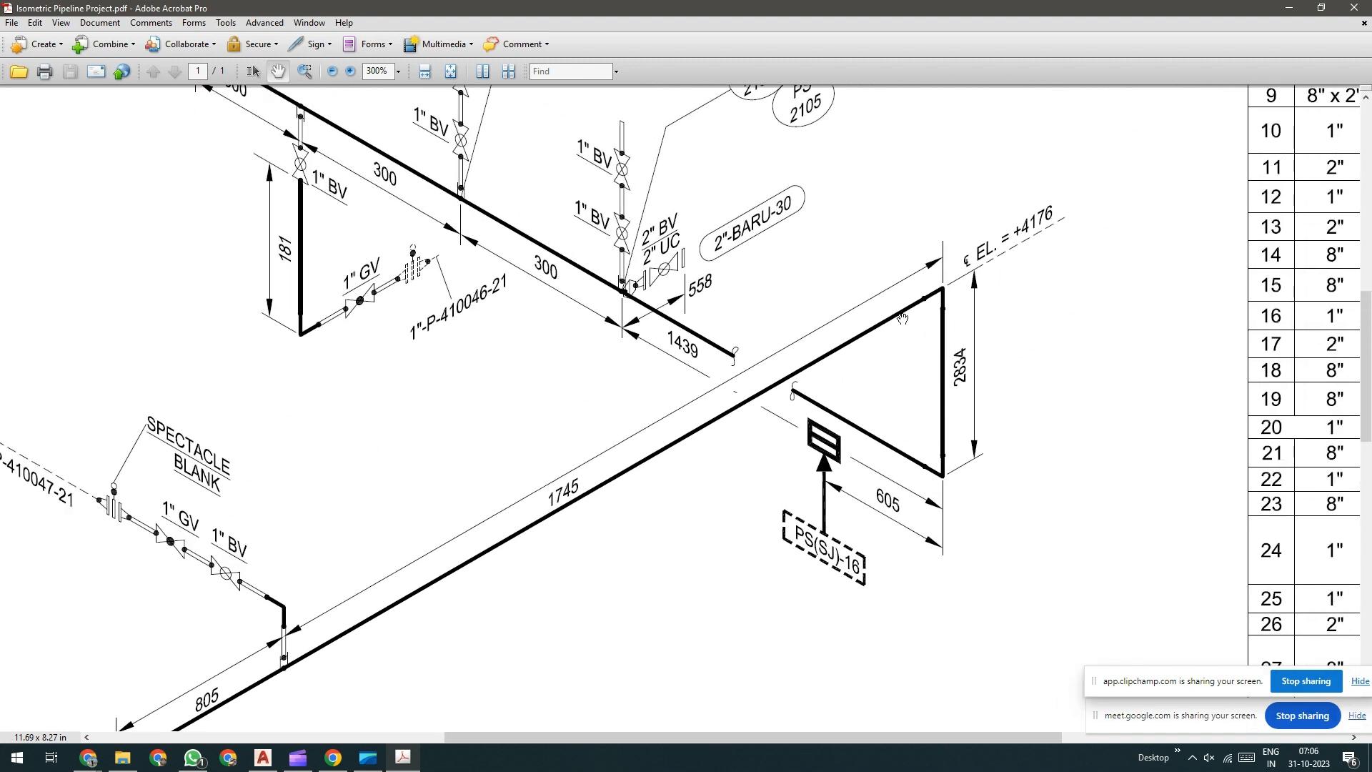
{"action": "left_click_drag", "start_coordinate": [759, 303], "coordinate": [885, 422]}
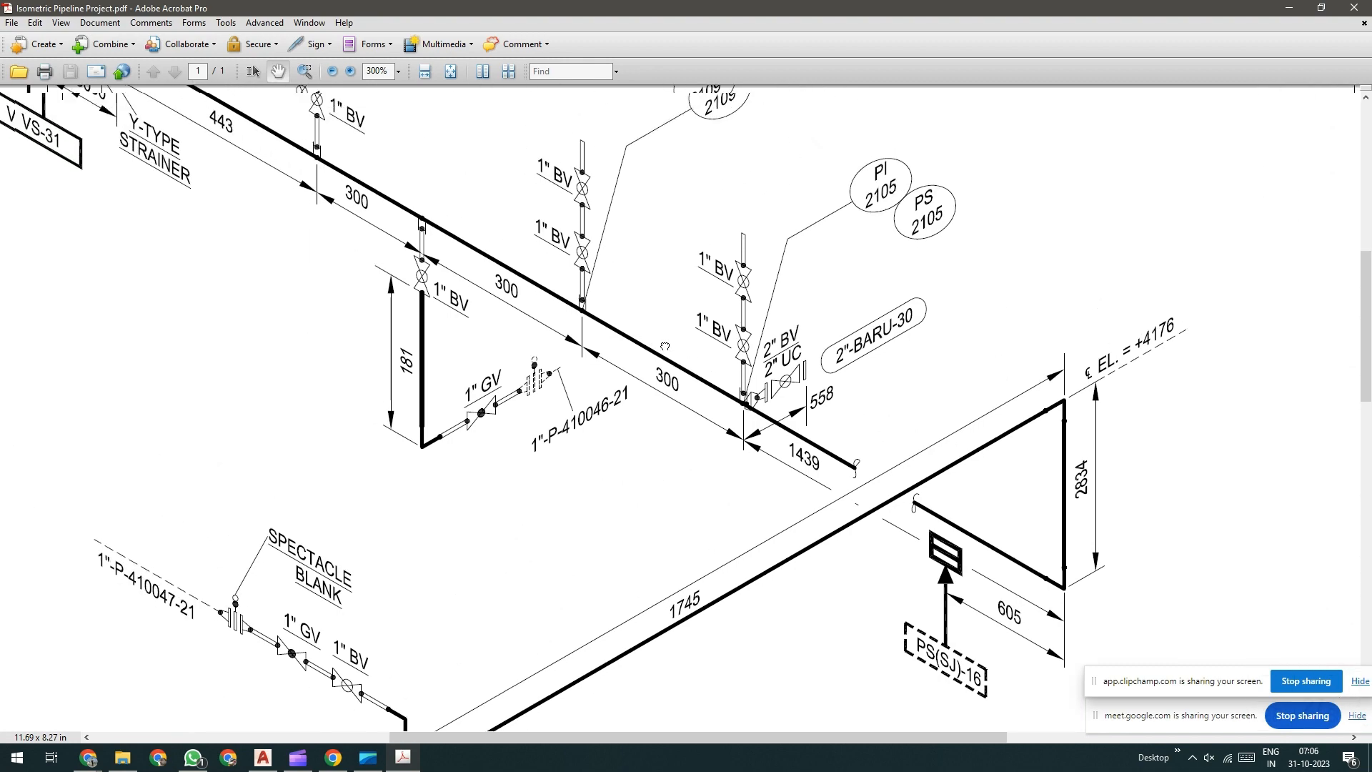
{"action": "left_click_drag", "start_coordinate": [624, 329], "coordinate": [747, 420]}
{"action": "left_click_drag", "start_coordinate": [448, 301], "coordinate": [598, 405]}
{"action": "scroll", "coordinate": [577, 389], "scroll_direction": "down", "scroll_amount": 1, "text": "ctrl"}
{"action": "scroll", "coordinate": [577, 390], "scroll_direction": "down", "scroll_amount": 3, "text": "ctrl"}
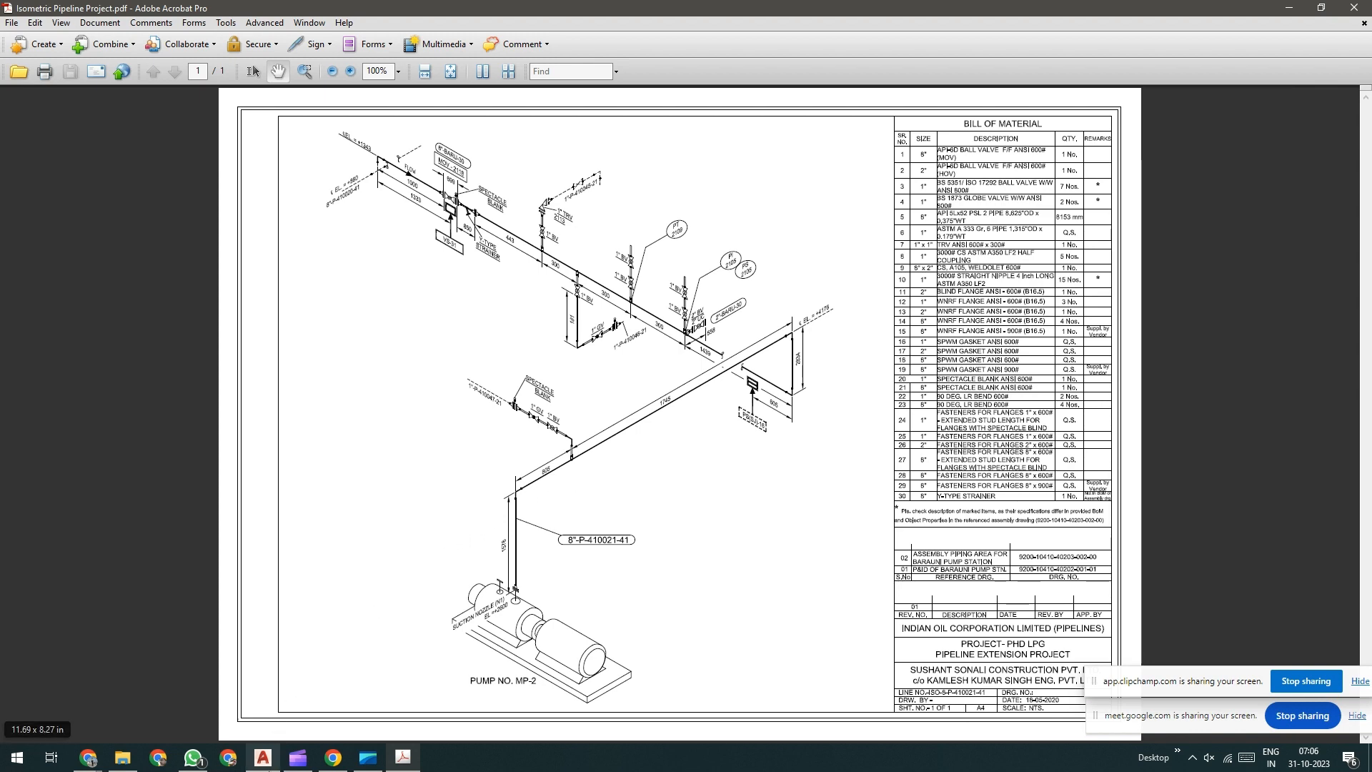
- Switch to AutoCAD and open the drafting settings with the DS command
{"action": "left_click", "coordinate": [263, 757]}
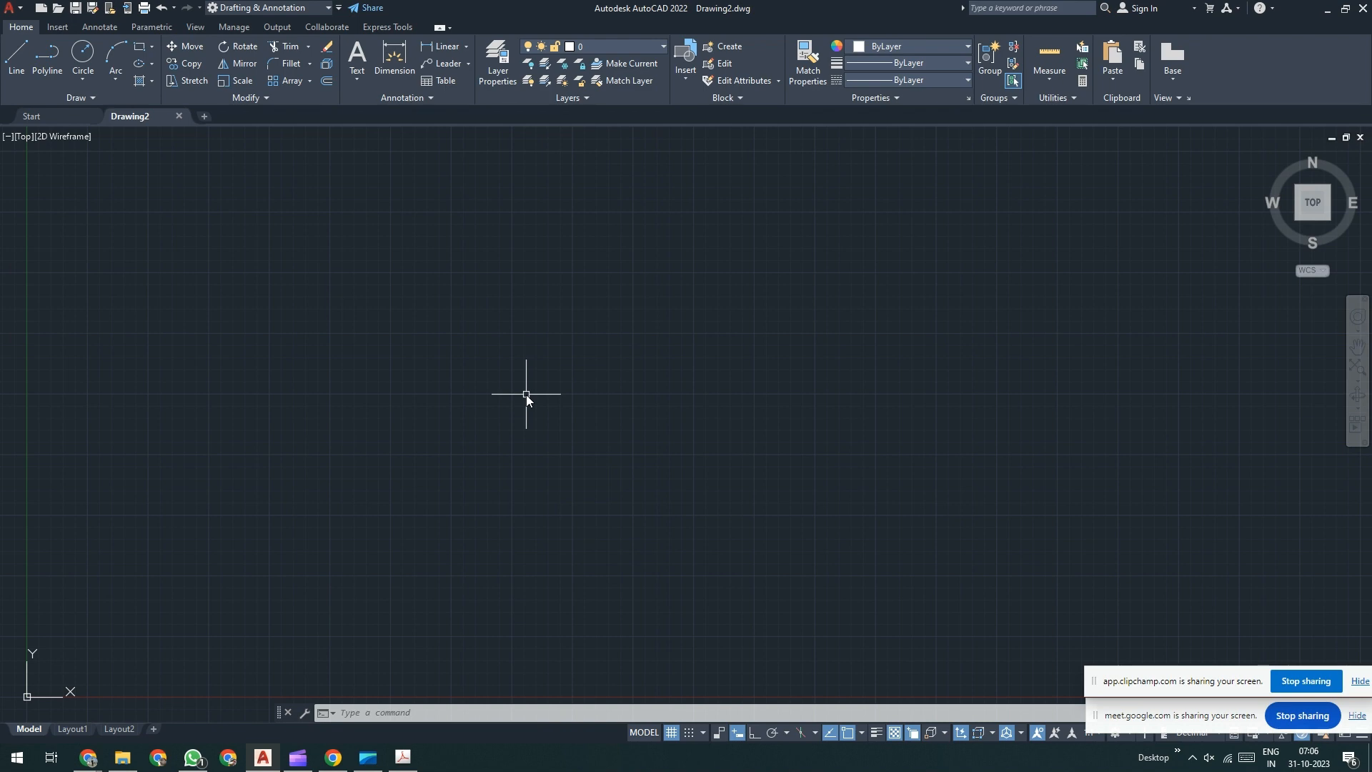
{"action": "left_click", "coordinate": [403, 757]}
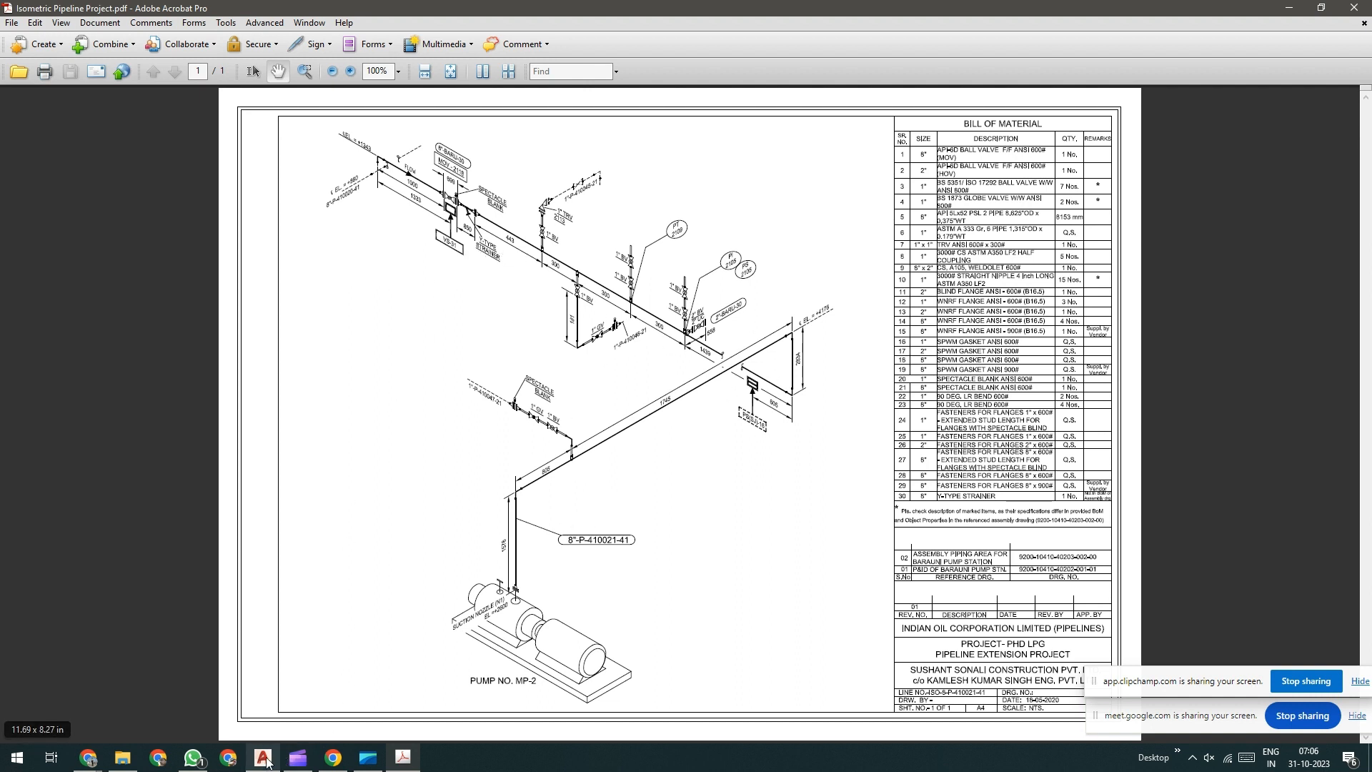
{"action": "mouse_move", "coordinate": [263, 755]}
{"action": "left_click", "coordinate": [266, 727]}
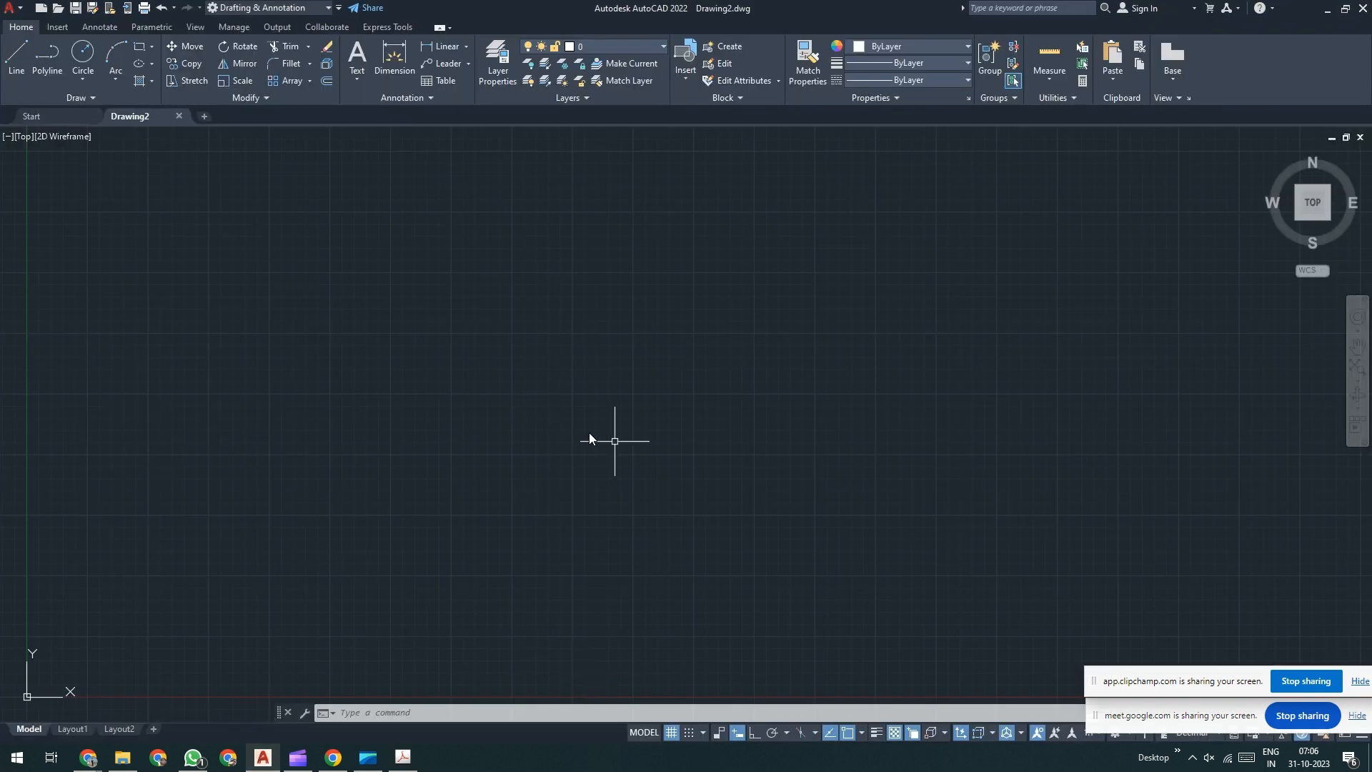
{"action": "middle_click_drag", "start_coordinate": [589, 432], "coordinate": [613, 431]}
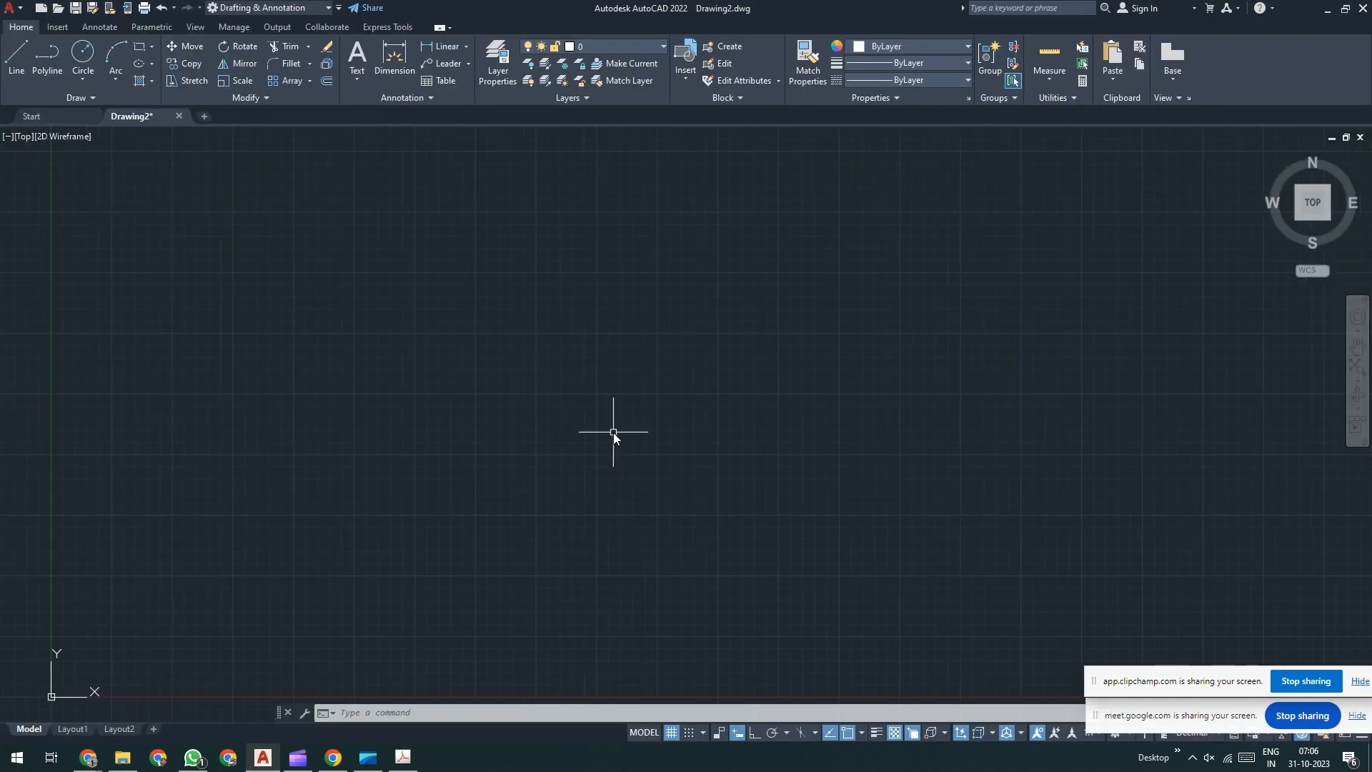
{"action": "type", "text": "DS"}
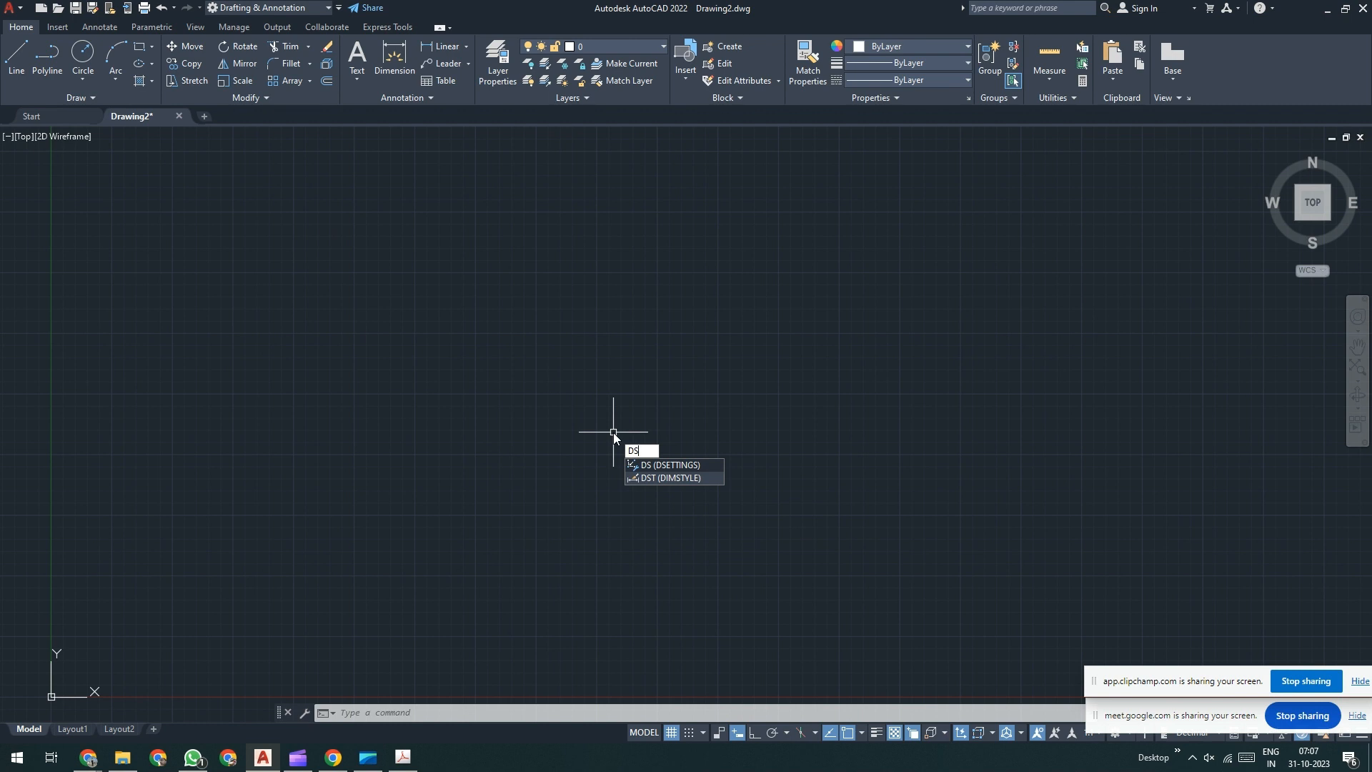
{"action": "key", "text": "Return"}
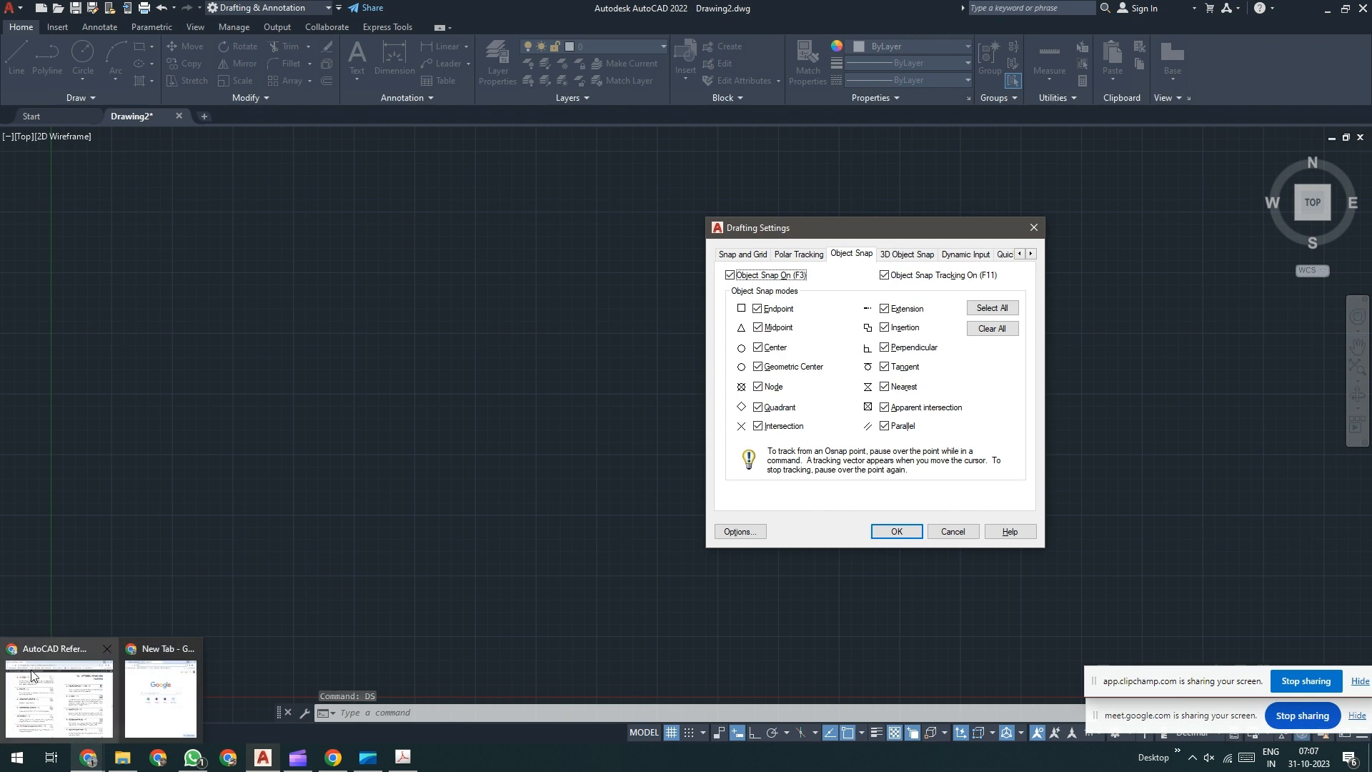
- Switch to the AutoCAD Reference Guide in the browser and look up the DSETTINGS command
{"action": "left_click", "coordinate": [57, 697]}
{"action": "scroll", "coordinate": [988, 373], "scroll_direction": "down", "scroll_amount": 1}
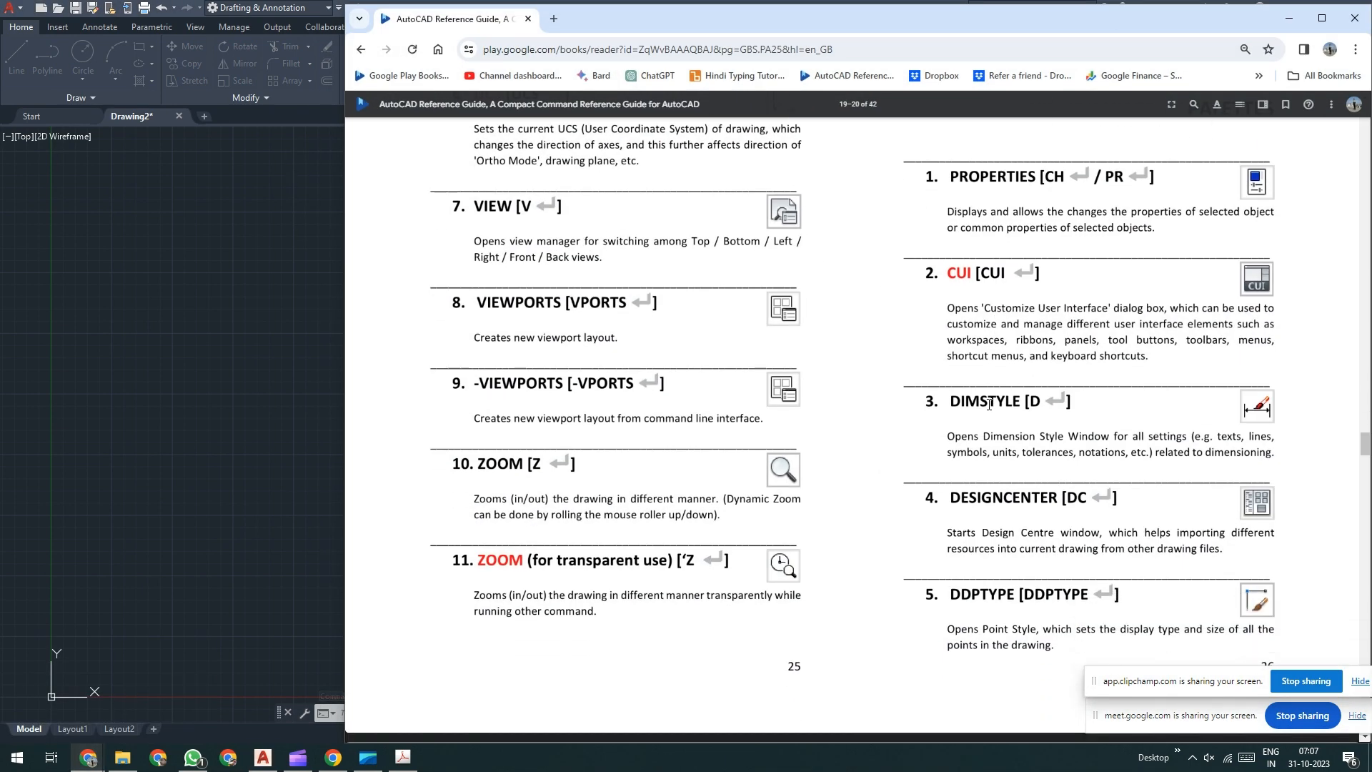
{"action": "left_click_drag", "start_coordinate": [983, 401], "coordinate": [1038, 404]}
{"action": "scroll", "coordinate": [927, 455], "scroll_direction": "down", "scroll_amount": 7}
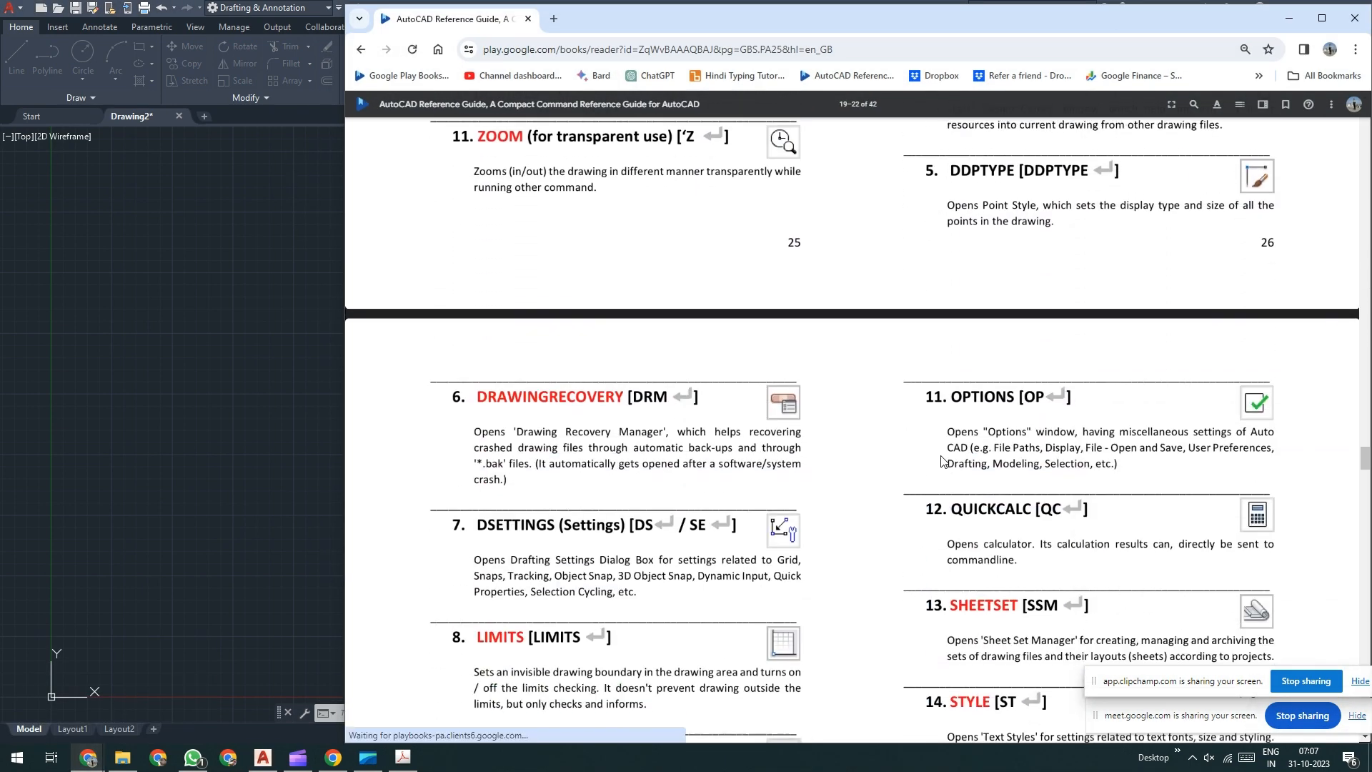
{"action": "left_click_drag", "start_coordinate": [515, 453], "coordinate": [704, 453]}
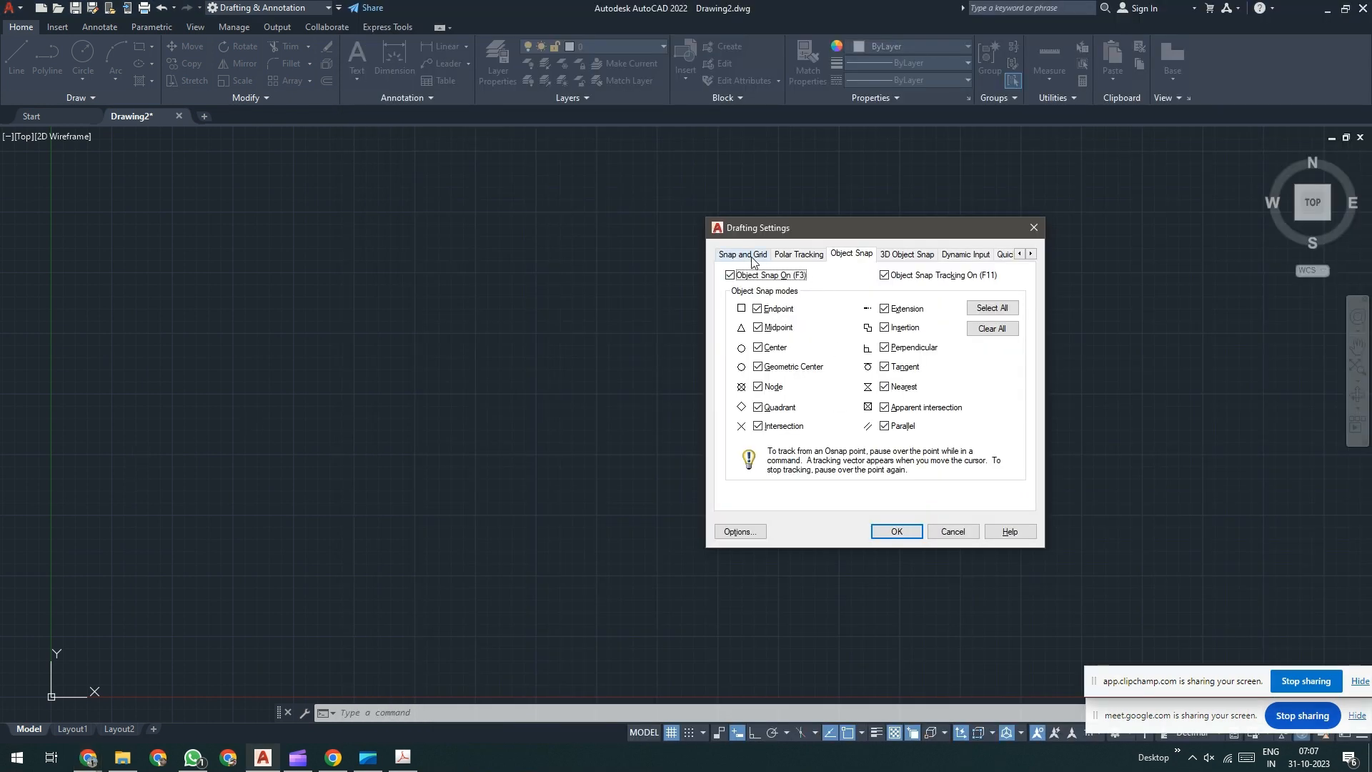
- Review the snap and grid, polar tracking, object snap, 3D object snap and dynamic input settings
{"action": "left_click", "coordinate": [746, 255]}
{"action": "left_click", "coordinate": [790, 257]}
{"action": "left_click", "coordinate": [861, 258]}
{"action": "left_click", "coordinate": [894, 257]}
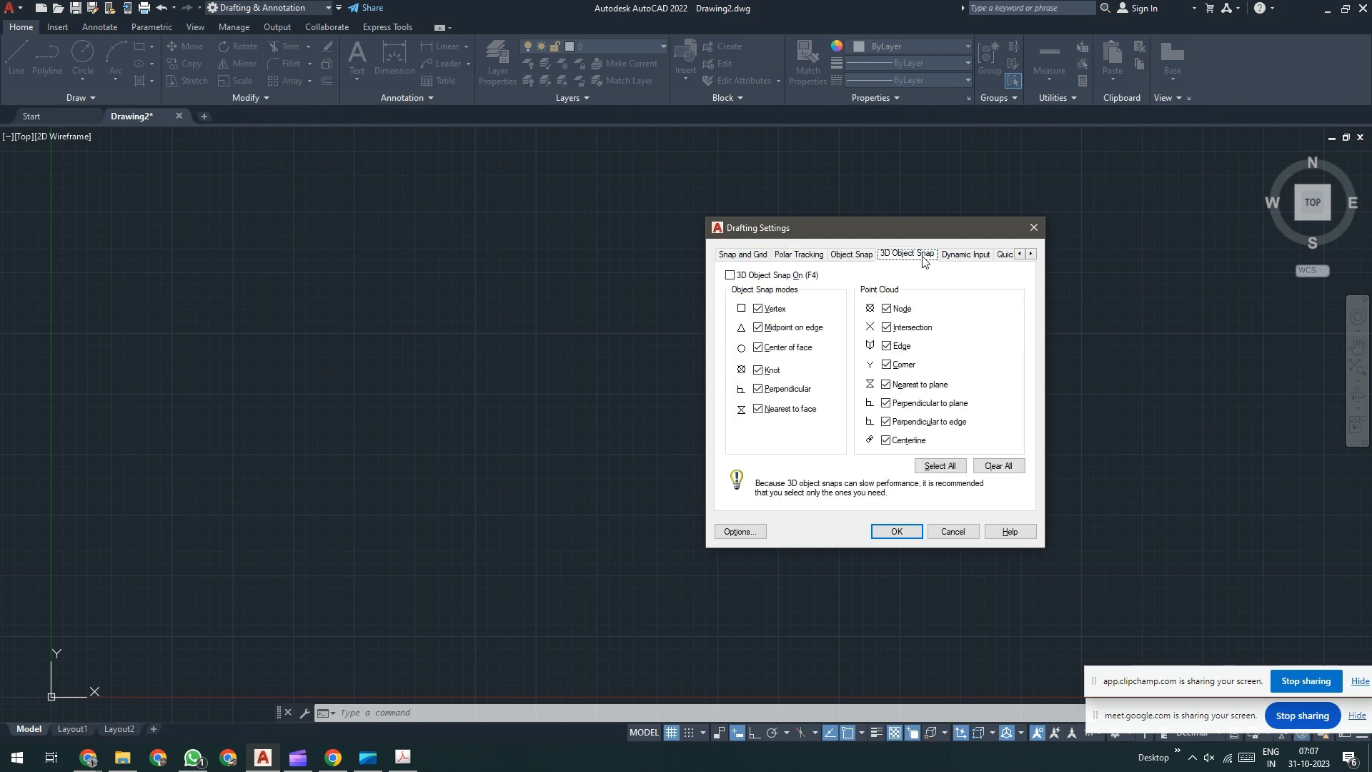
{"action": "left_click", "coordinate": [965, 257]}
- Set the grid snap type to Isometric snap and apply the drafting settings
{"action": "left_click", "coordinate": [752, 255]}
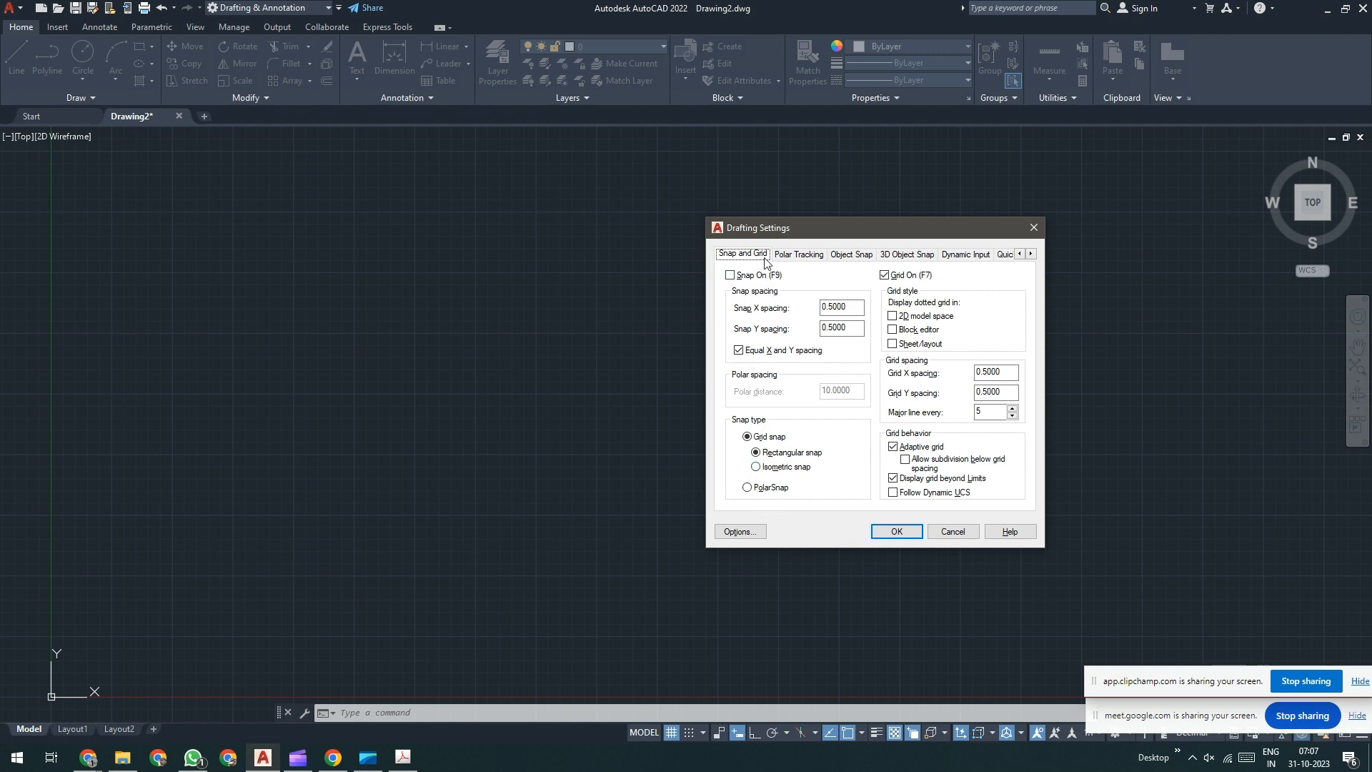
{"action": "left_click", "coordinate": [800, 472]}
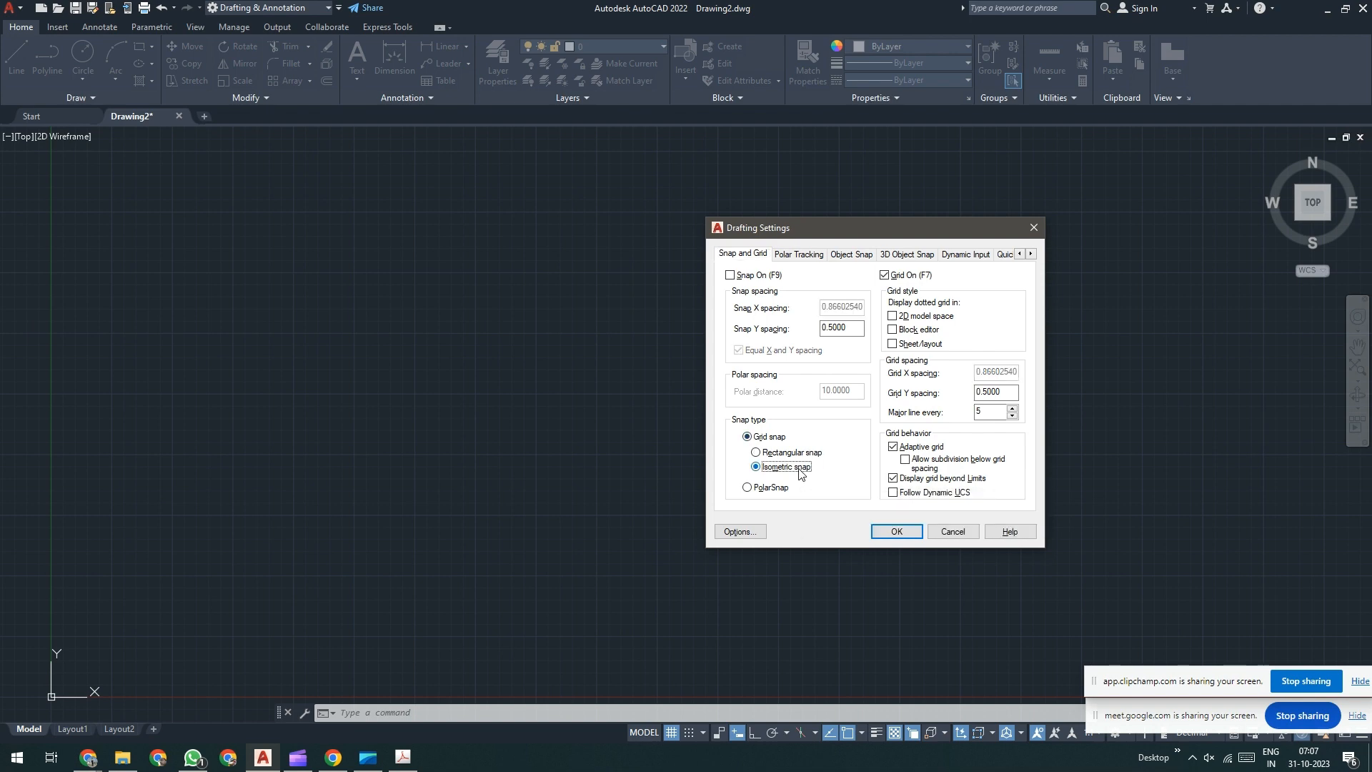
{"action": "left_click", "coordinate": [885, 533]}
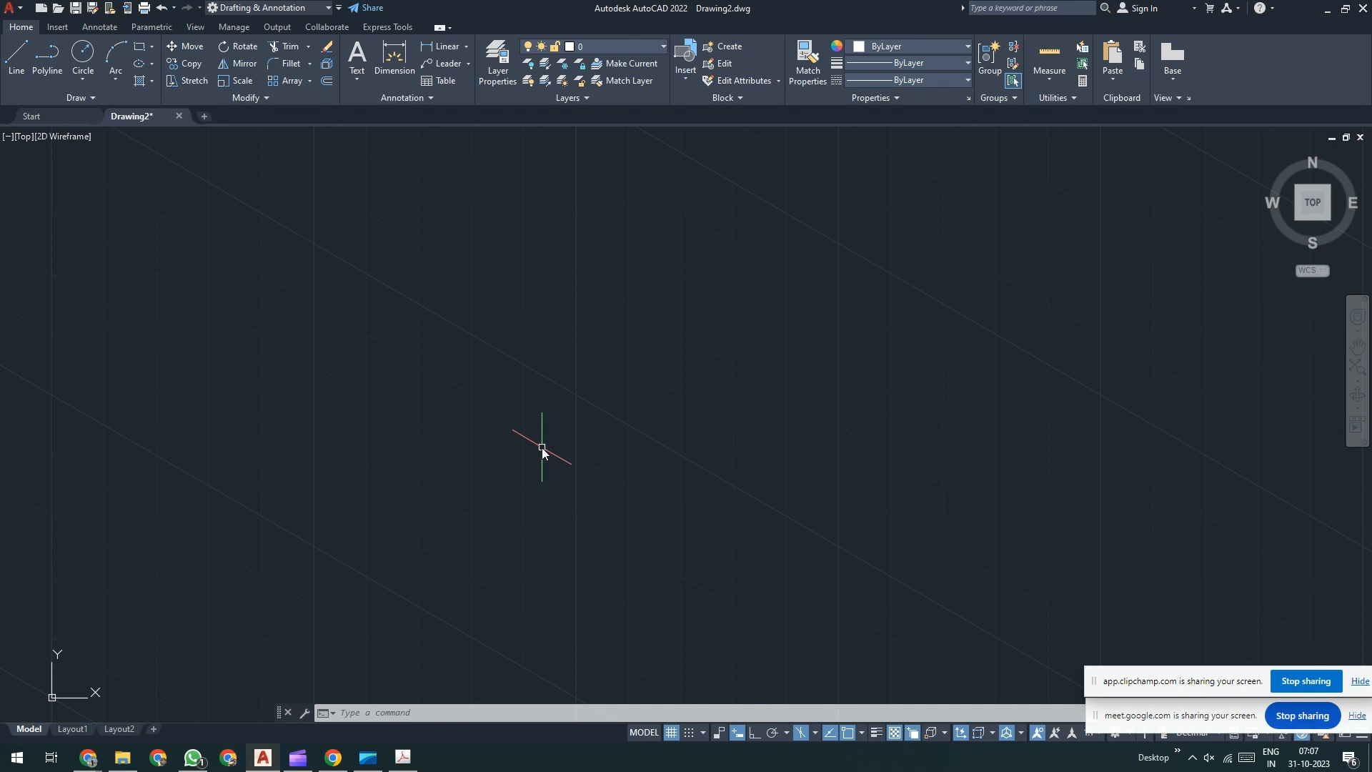
- Cycle repeatedly through the left, top and right isoplanes, ending on the right isoplane
{"action": "key", "text": "F5"}
{"action": "key", "text": "F5"}
{"action": "key", "text": "F5"}
{"action": "key", "text": "F5"}
{"action": "key", "text": "F5"}
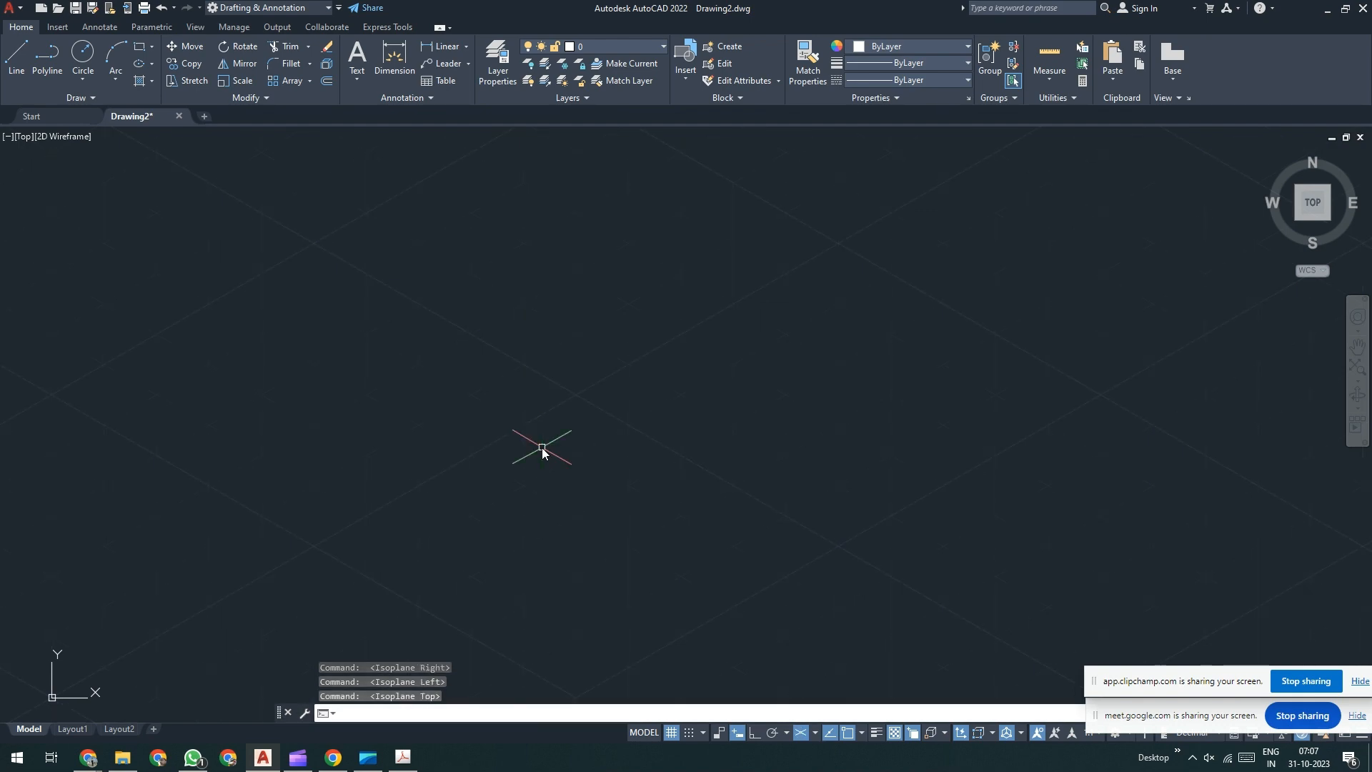
{"action": "key", "text": "F5"}
{"action": "key", "text": "F5"}
{"action": "key", "text": "F5"}
{"action": "key", "text": "F5"}
{"action": "key", "text": "F5"}
{"action": "key", "text": "F5"}
{"action": "key", "text": "F5"}
{"action": "key", "text": "F5"}
{"action": "key", "text": "F5"}
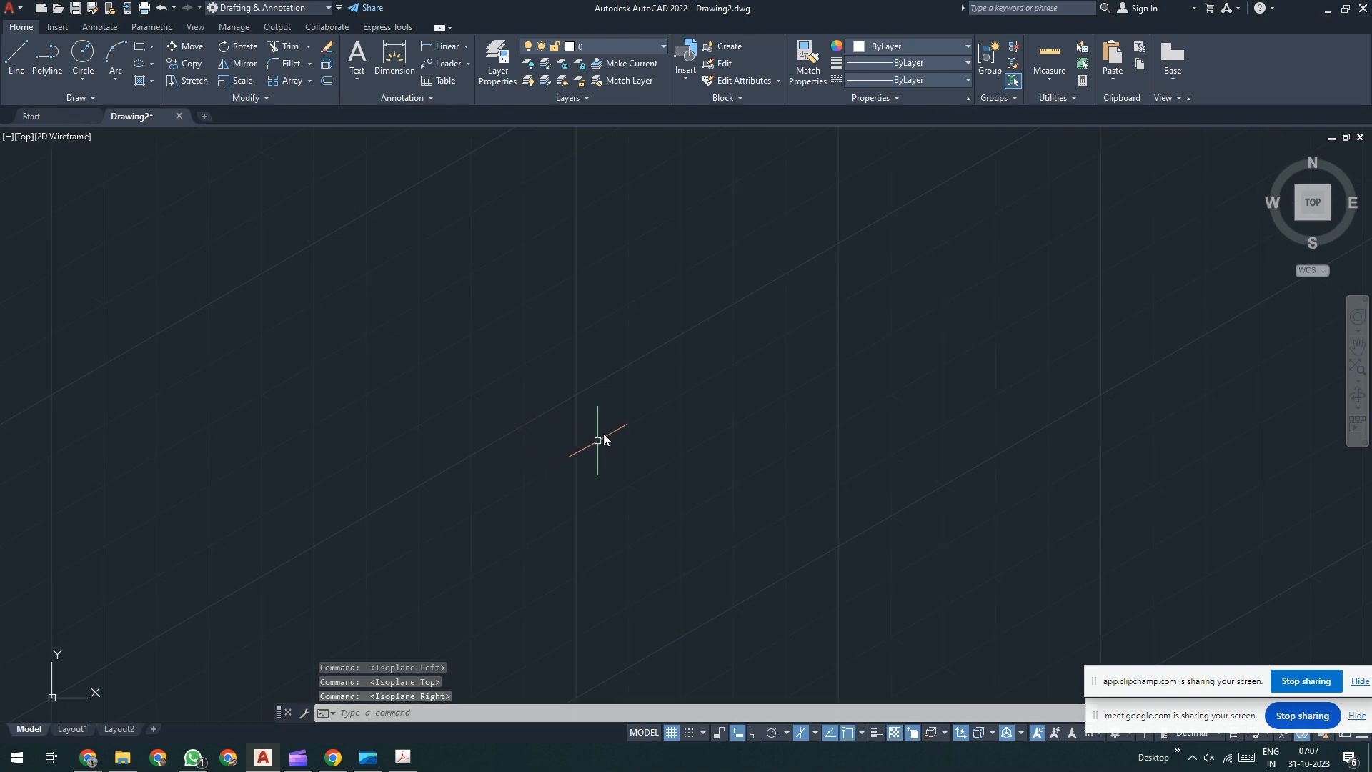
- Turn on Ortho and draw a 1-unit line at 150° in the top isoplane as the top face's first edge
{"action": "type", "text": "l"}
{"action": "key", "text": "Return"}
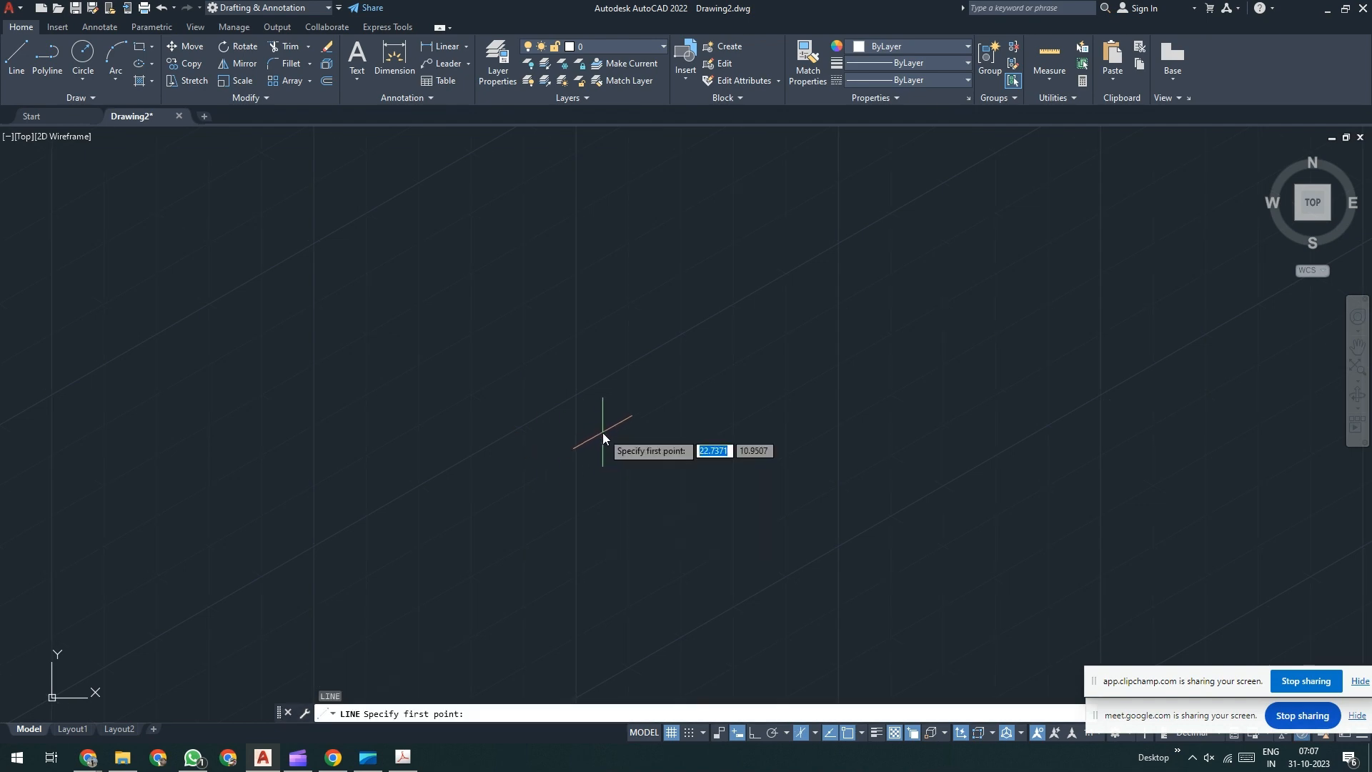
{"action": "left_click", "coordinate": [755, 733]}
{"action": "left_click", "coordinate": [623, 529]}
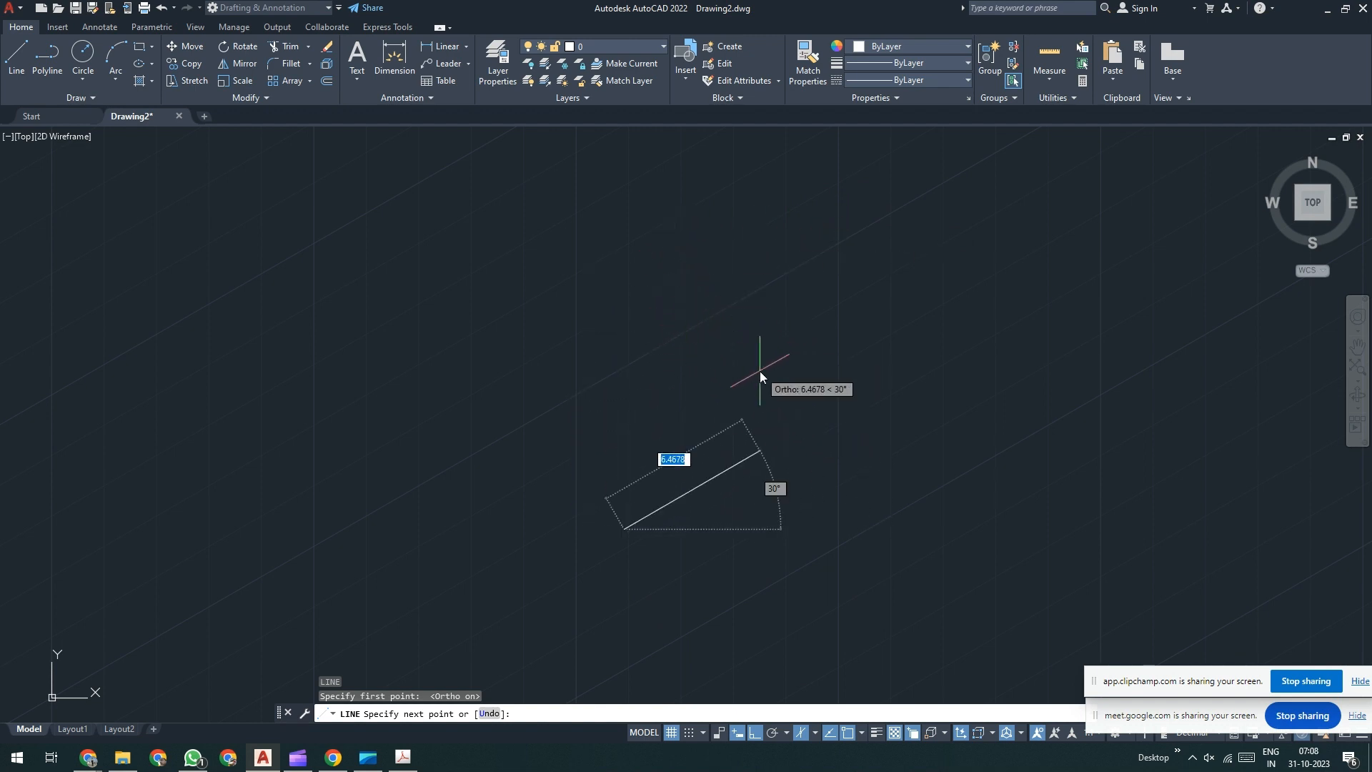
{"action": "key", "text": "F5"}
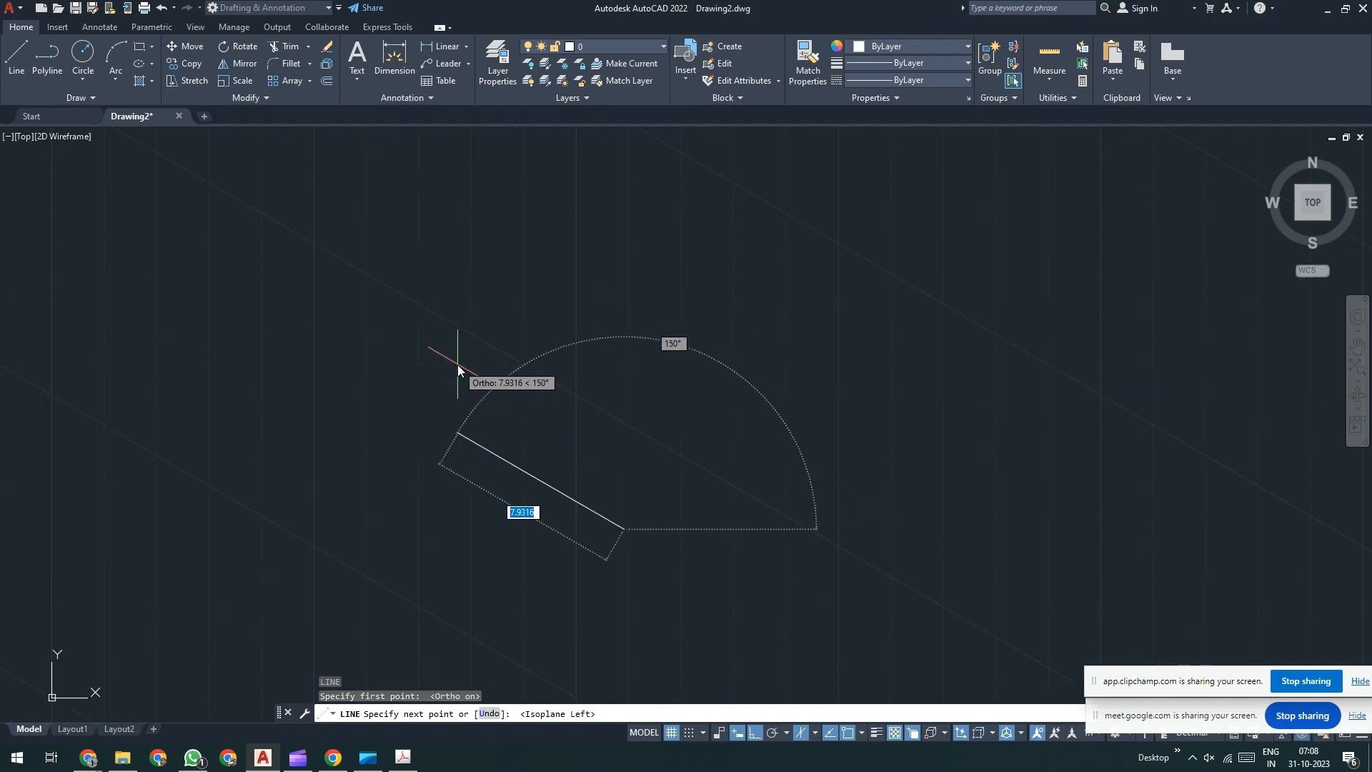
{"action": "key", "text": "F5"}
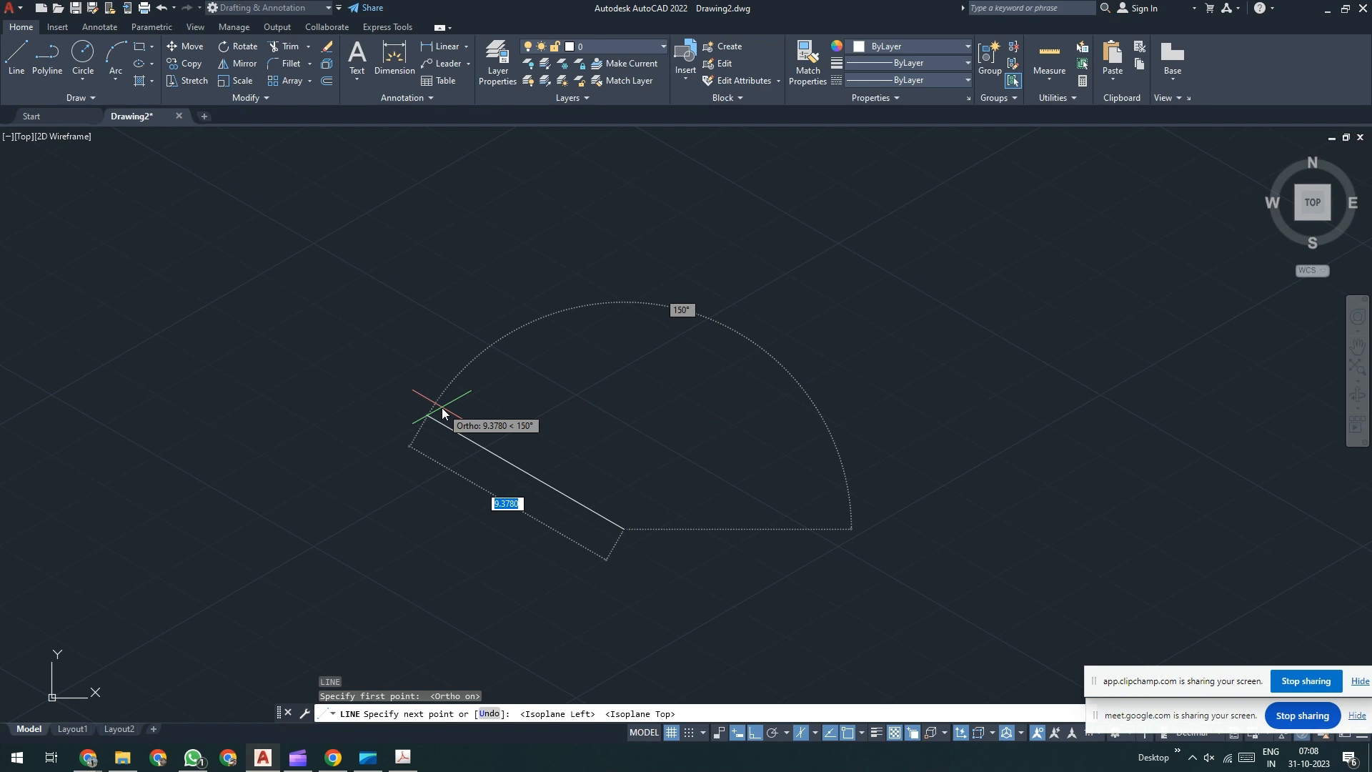
{"action": "type", "text": "1"}
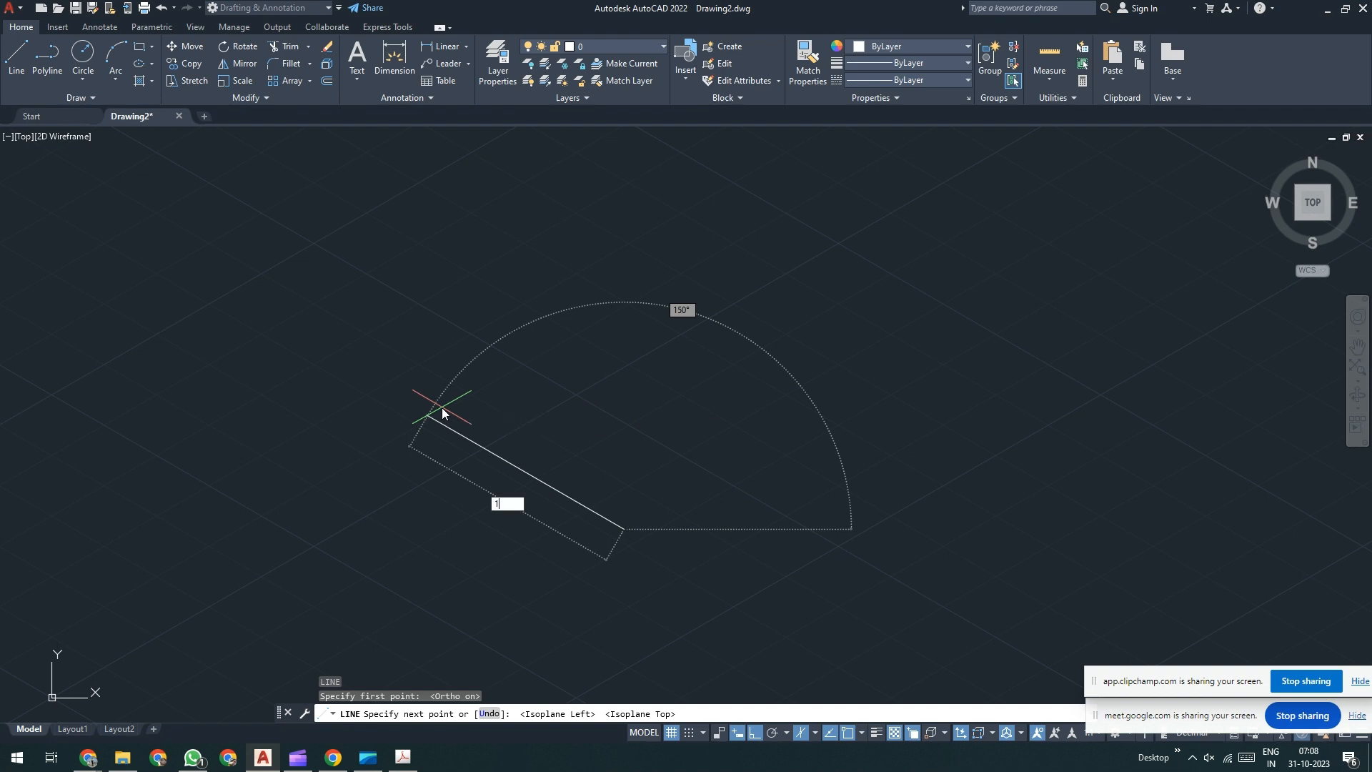
{"action": "key", "text": "Return"}
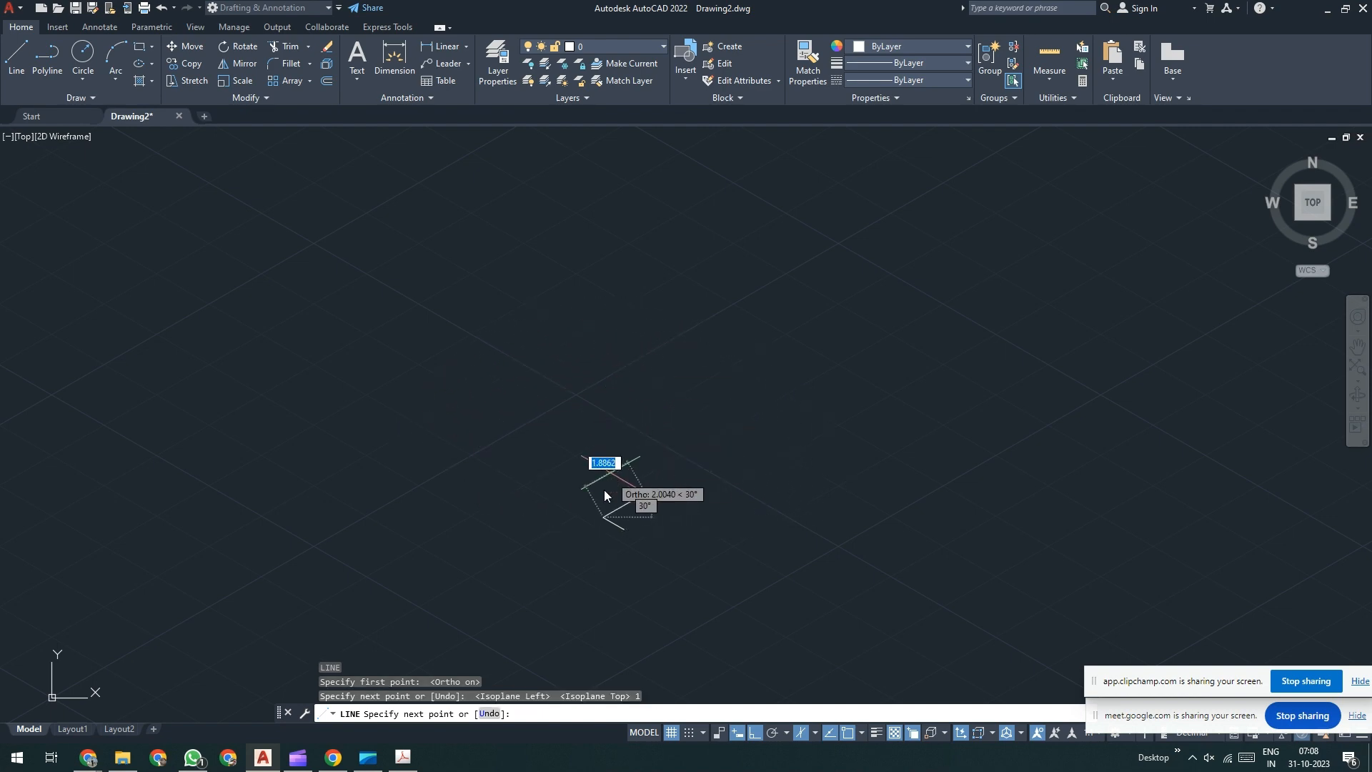
- Complete the isometric square top face with two more 1-unit edges and a closing edge to the start point
{"action": "scroll", "coordinate": [593, 527], "scroll_direction": "up", "scroll_amount": 4}
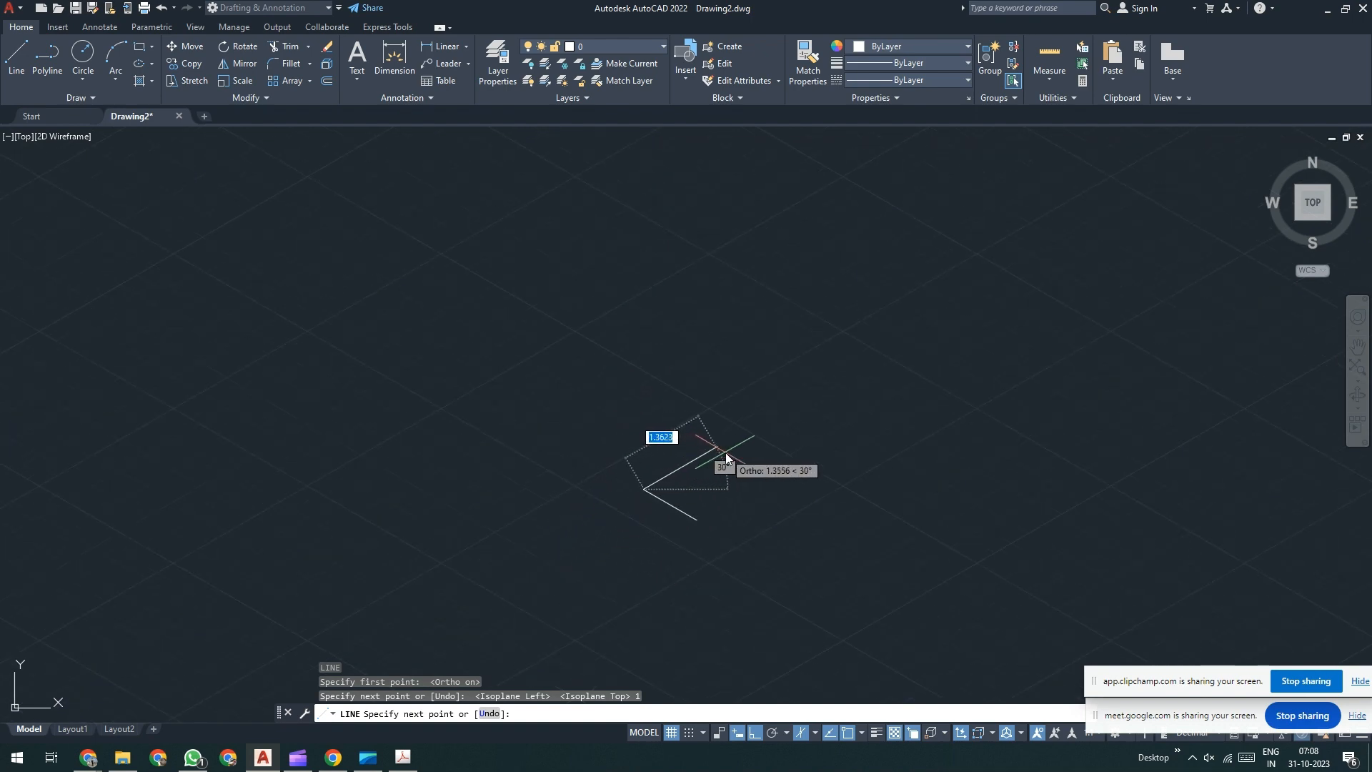
{"action": "type", "text": "1"}
{"action": "key", "text": "Return"}
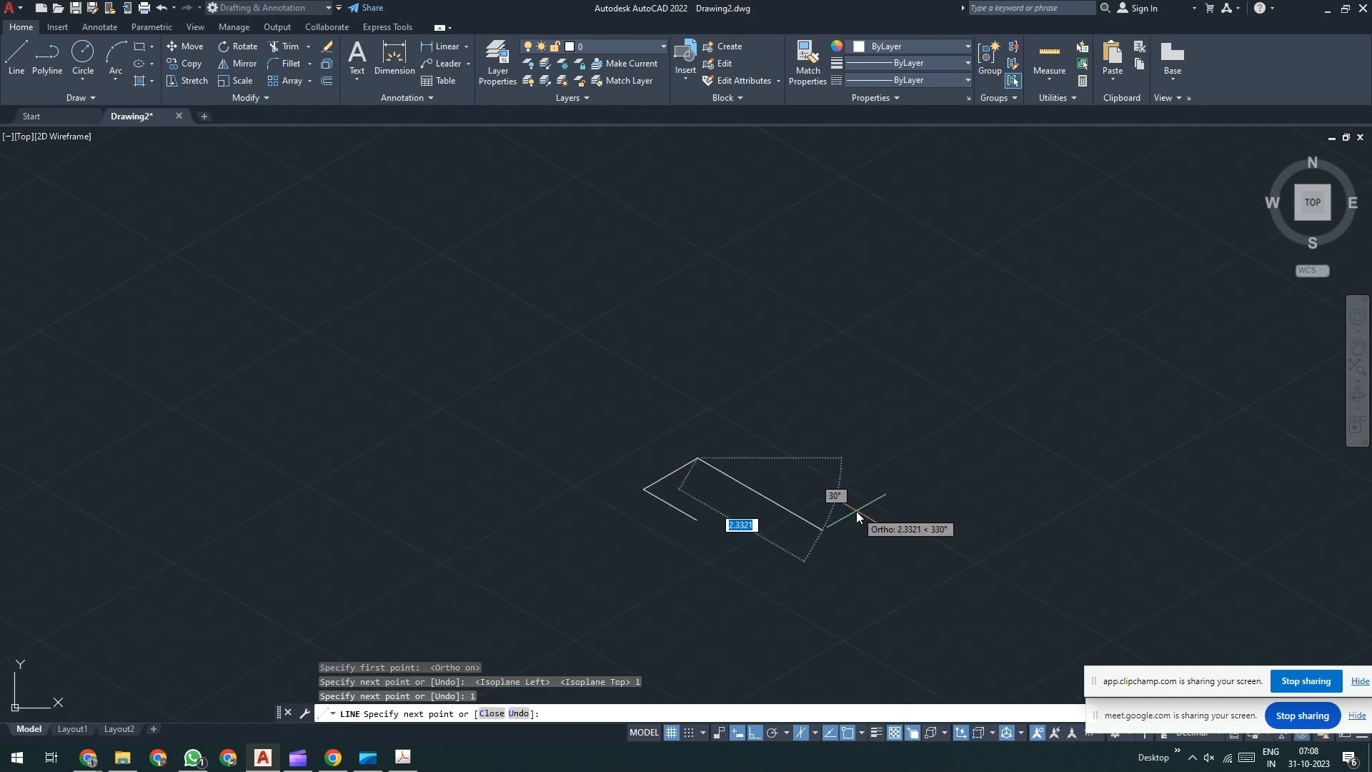
{"action": "type", "text": "1"}
{"action": "key", "text": "Return"}
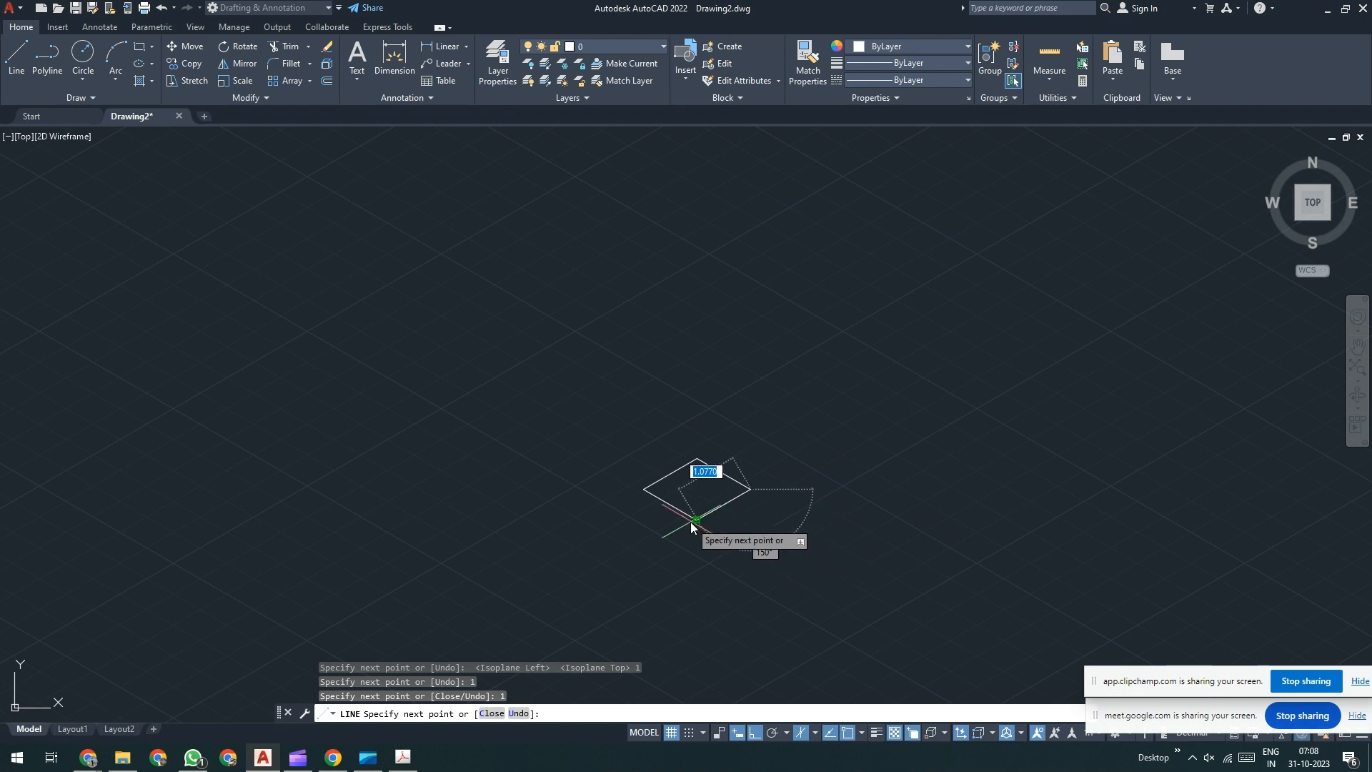
{"action": "left_click", "coordinate": [697, 521]}
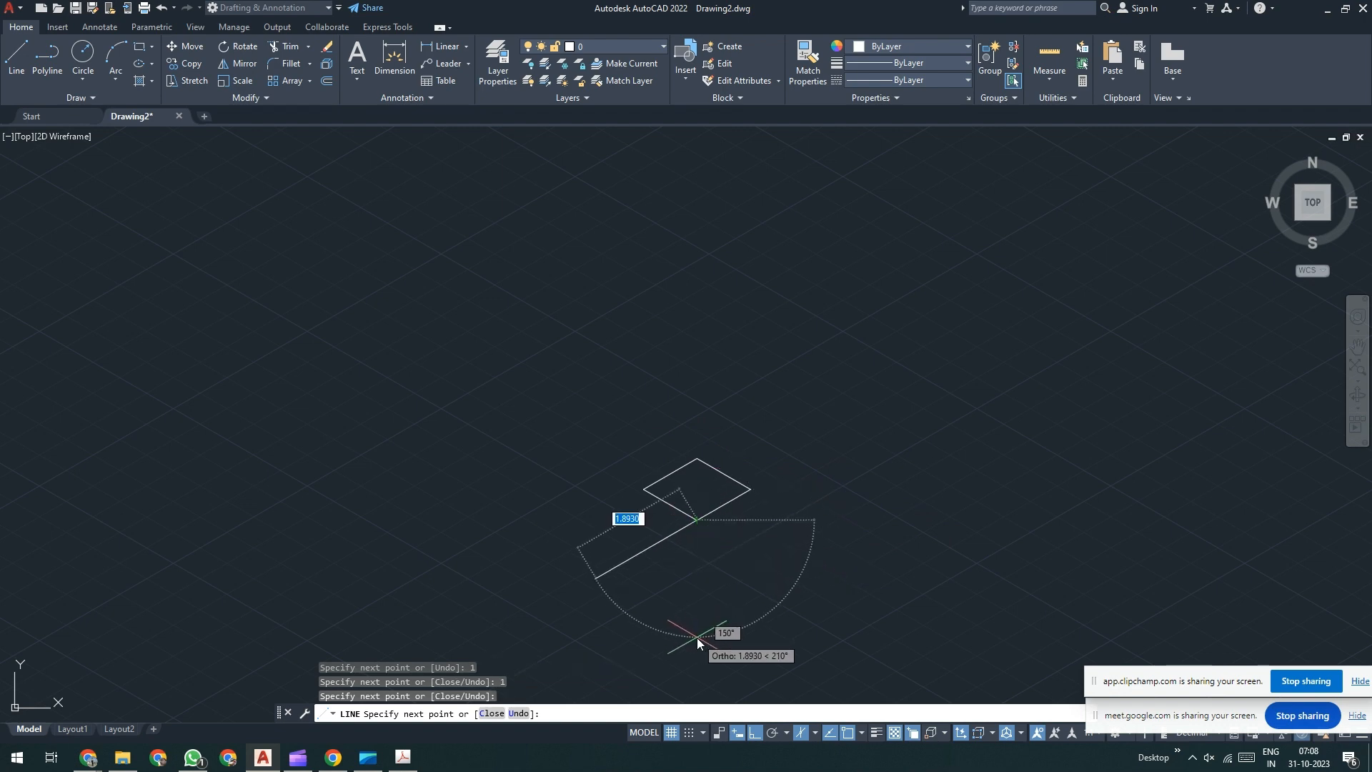
{"action": "key", "text": "Return"}
- Draw the cube's right face in the right isoplane with 1-unit vertical and bottom edges, closing at the top face's front corner
{"action": "middle_click_drag", "start_coordinate": [702, 589], "coordinate": [603, 432]}
{"action": "scroll", "coordinate": [607, 380], "scroll_direction": "up", "scroll_amount": 2}
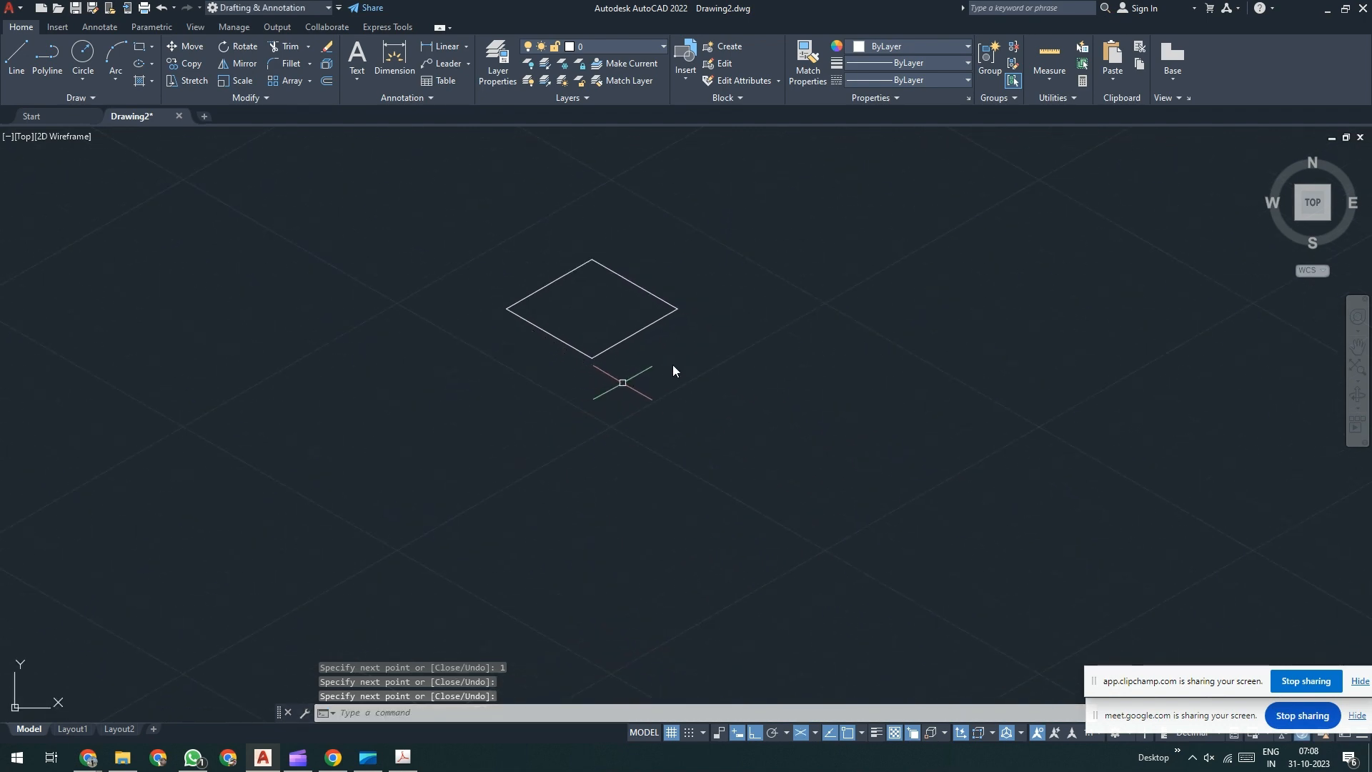
{"action": "key", "text": "Return"}
{"action": "left_click", "coordinate": [683, 311]}
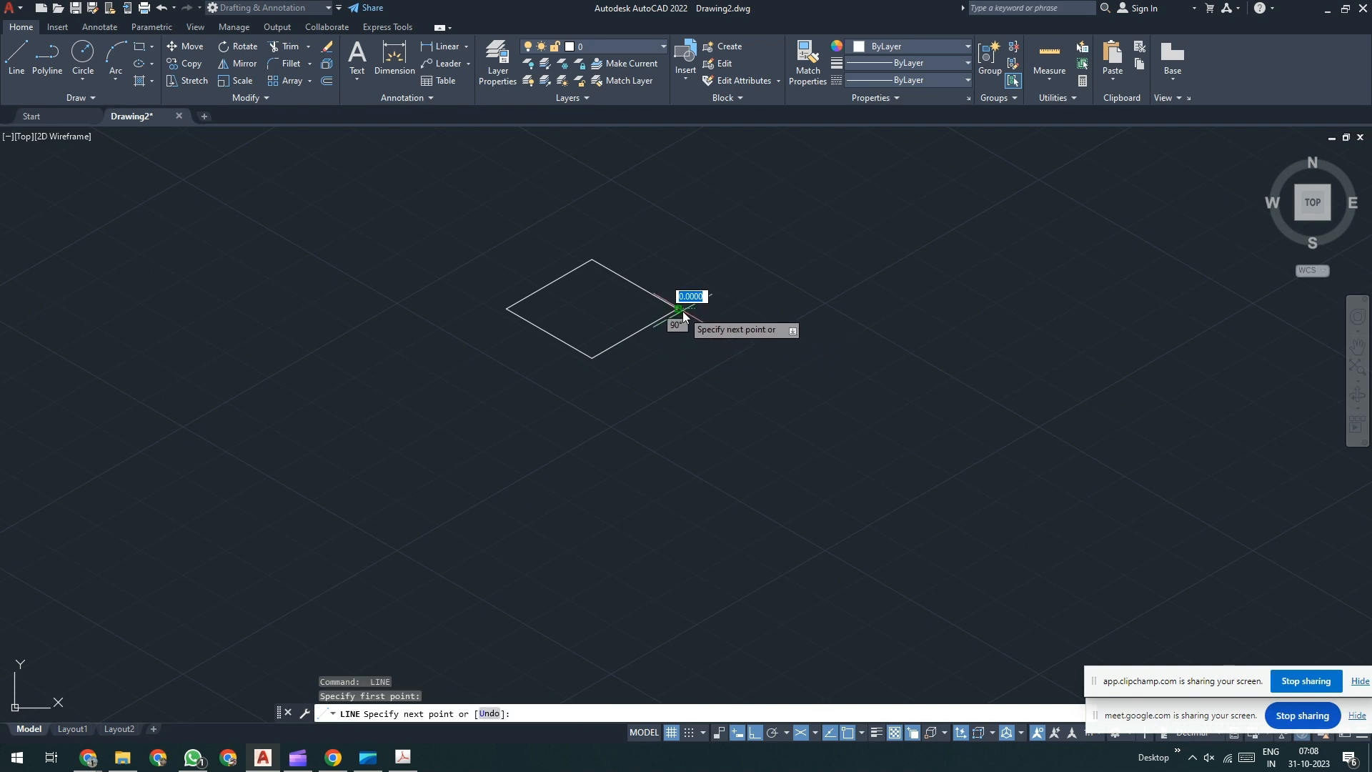
{"action": "key", "text": "F5"}
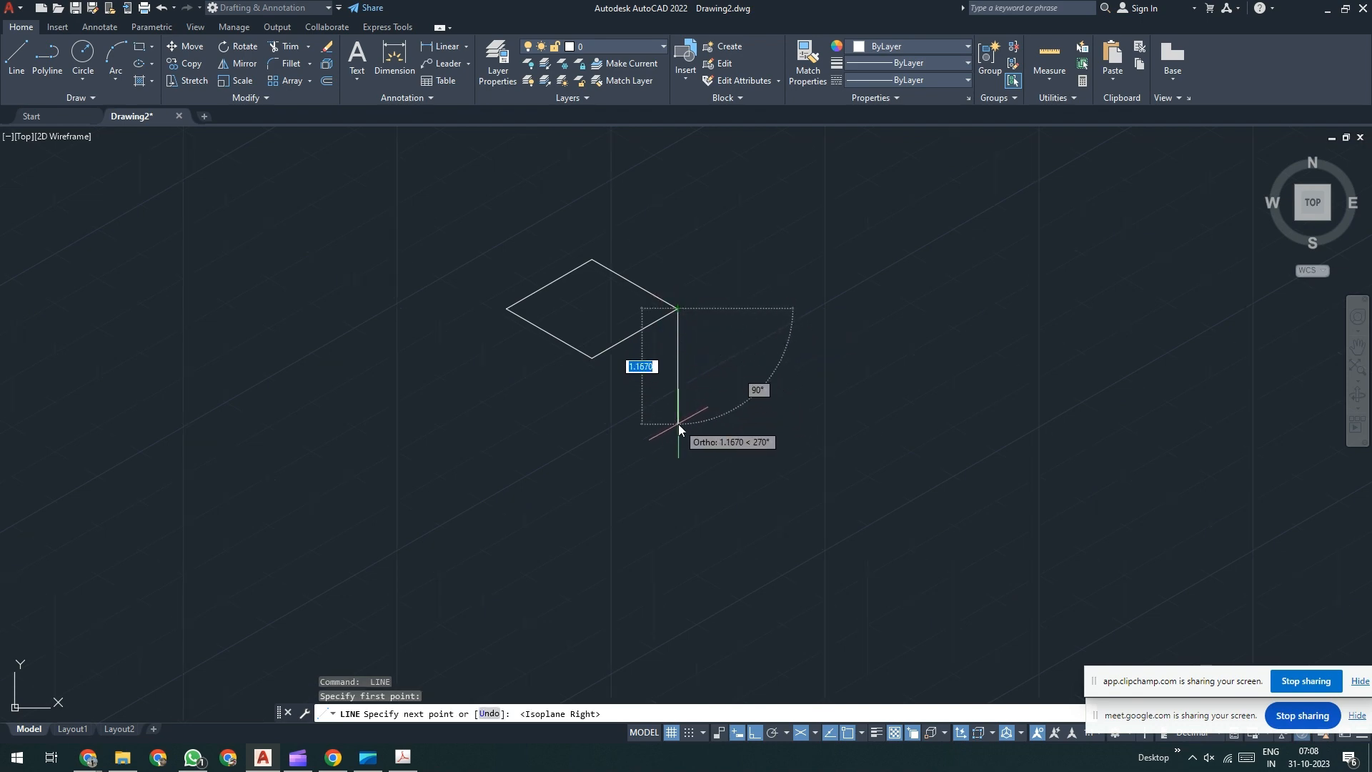
{"action": "type", "text": "1"}
{"action": "key", "text": "Return"}
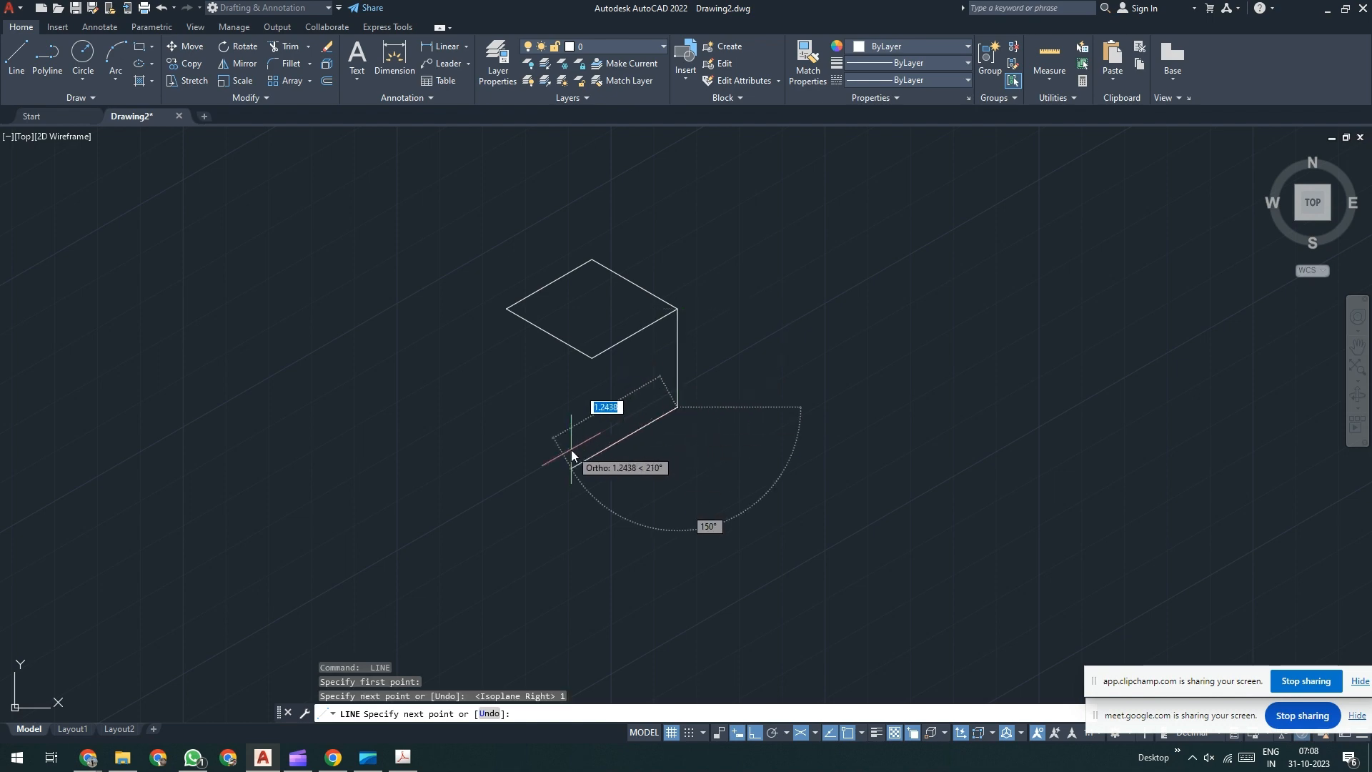
{"action": "type", "text": "1"}
{"action": "key", "text": "Return"}
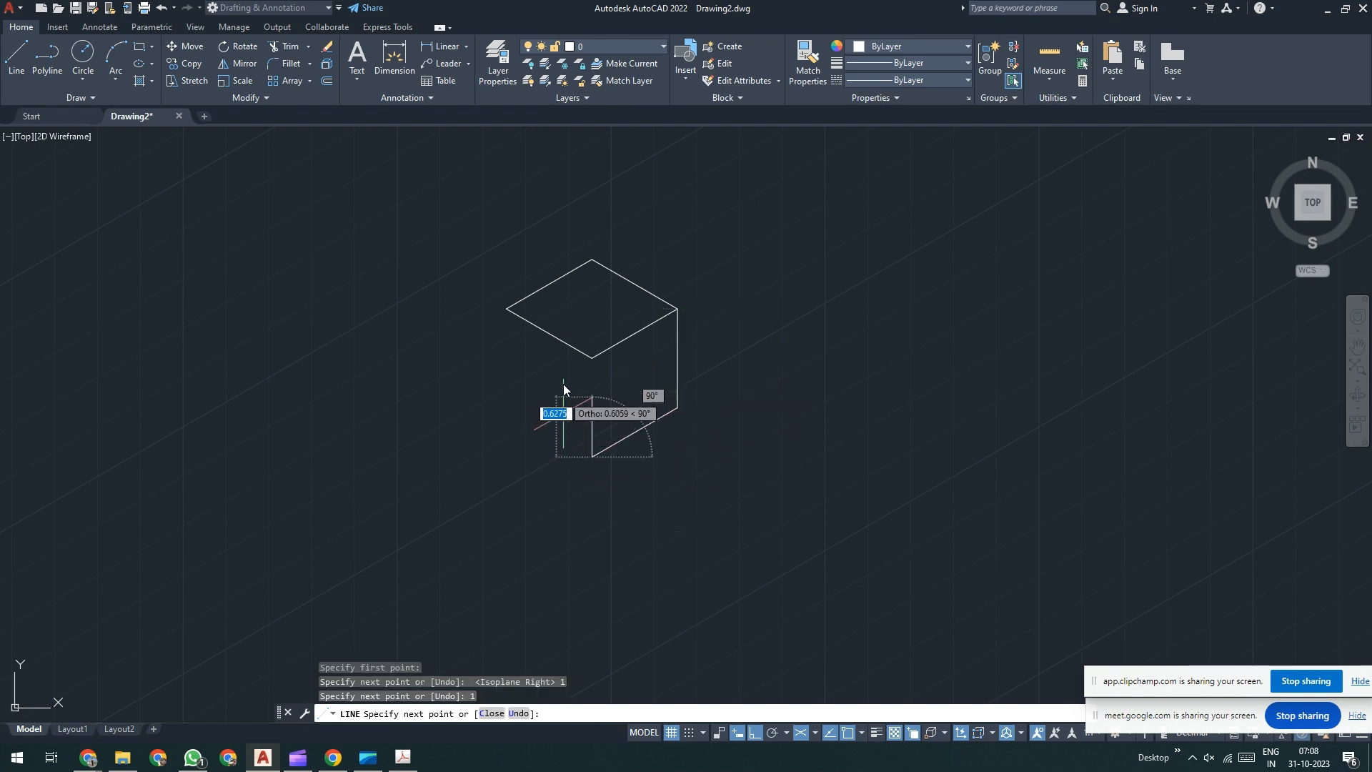
{"action": "left_click", "coordinate": [590, 359]}
{"action": "key", "text": "Return"}
- Complete the cube's left face with a 1-unit line straight down from the top face's left corner and a closing edge to the lowest corner
{"action": "key", "text": "Return"}
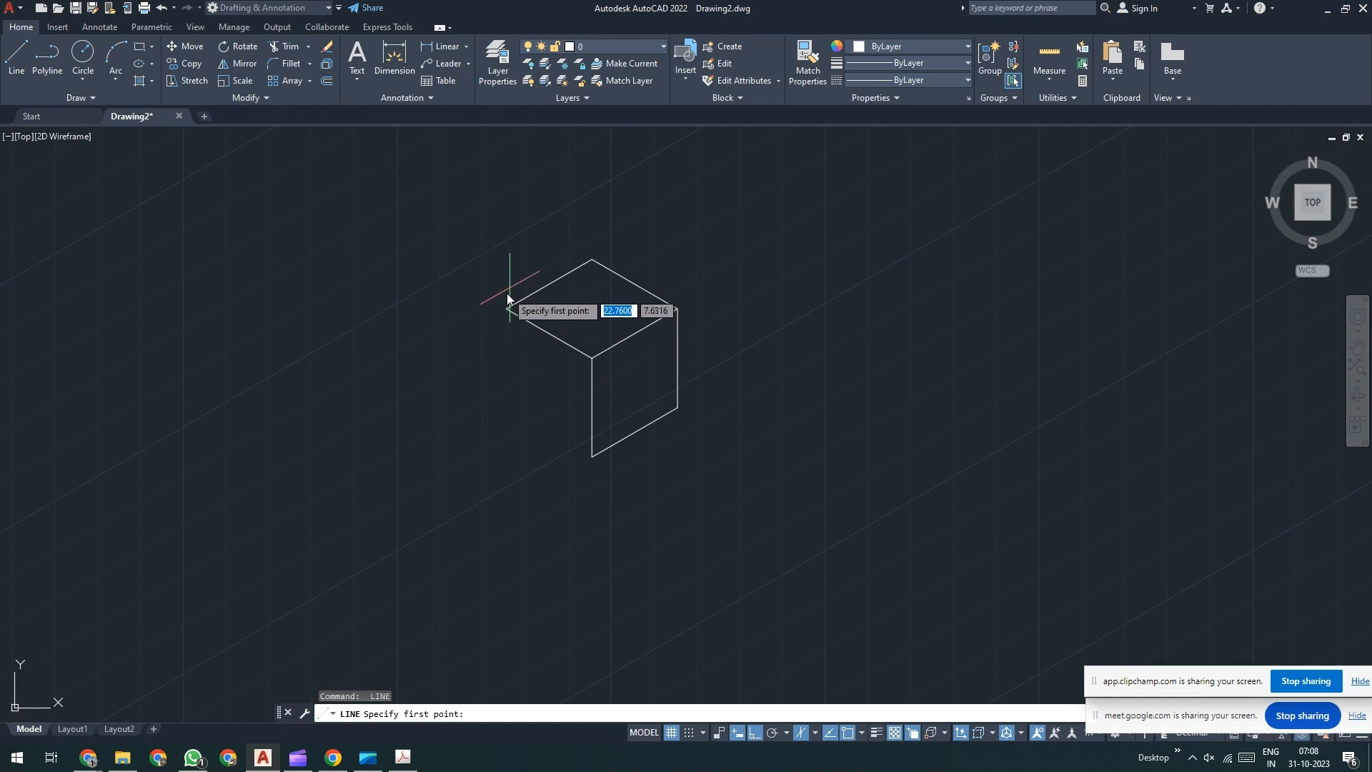
{"action": "left_click", "coordinate": [505, 308]}
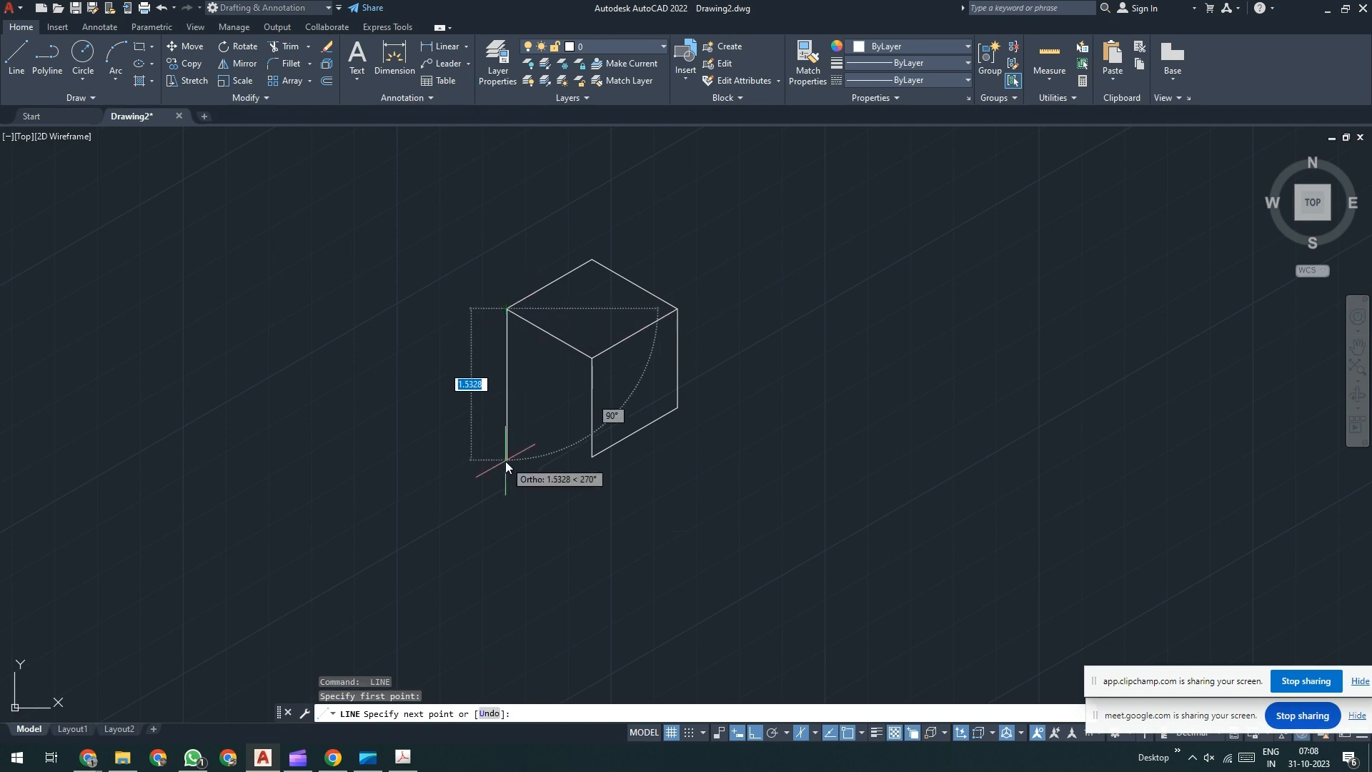
{"action": "type", "text": "1"}
{"action": "key", "text": "Return"}
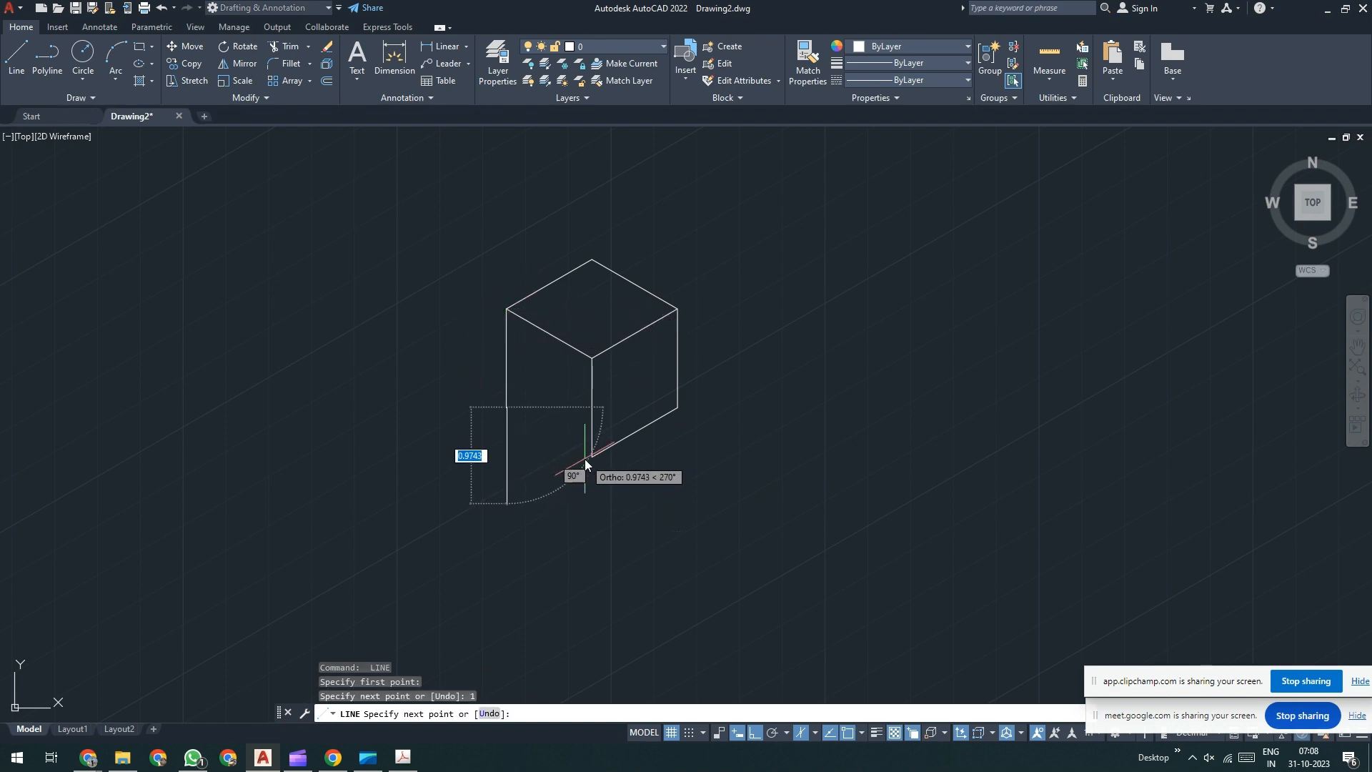
{"action": "left_click", "coordinate": [590, 457]}
{"action": "key", "text": "Return"}
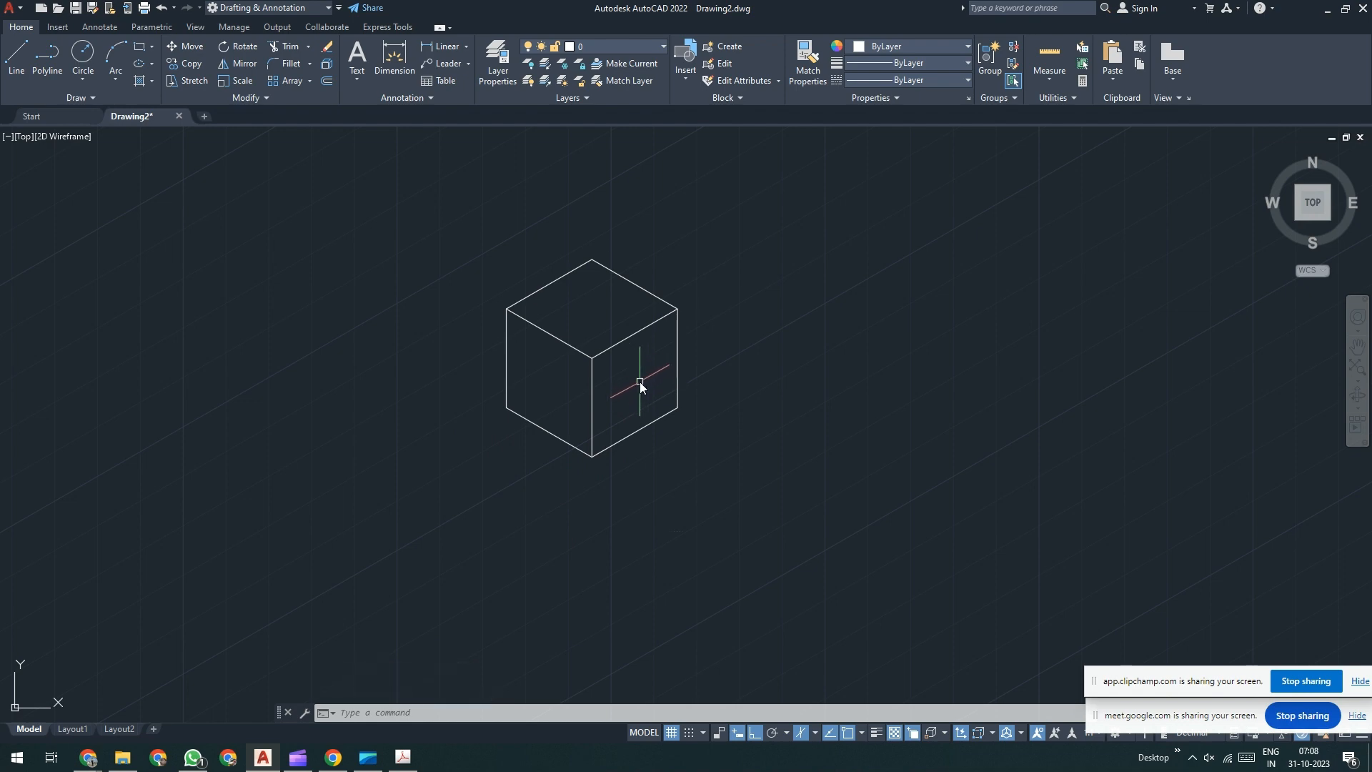
- Cycle through the left, top and right isoplanes and enlarge the command window to show several lines of command history
{"action": "key", "text": "F5"}
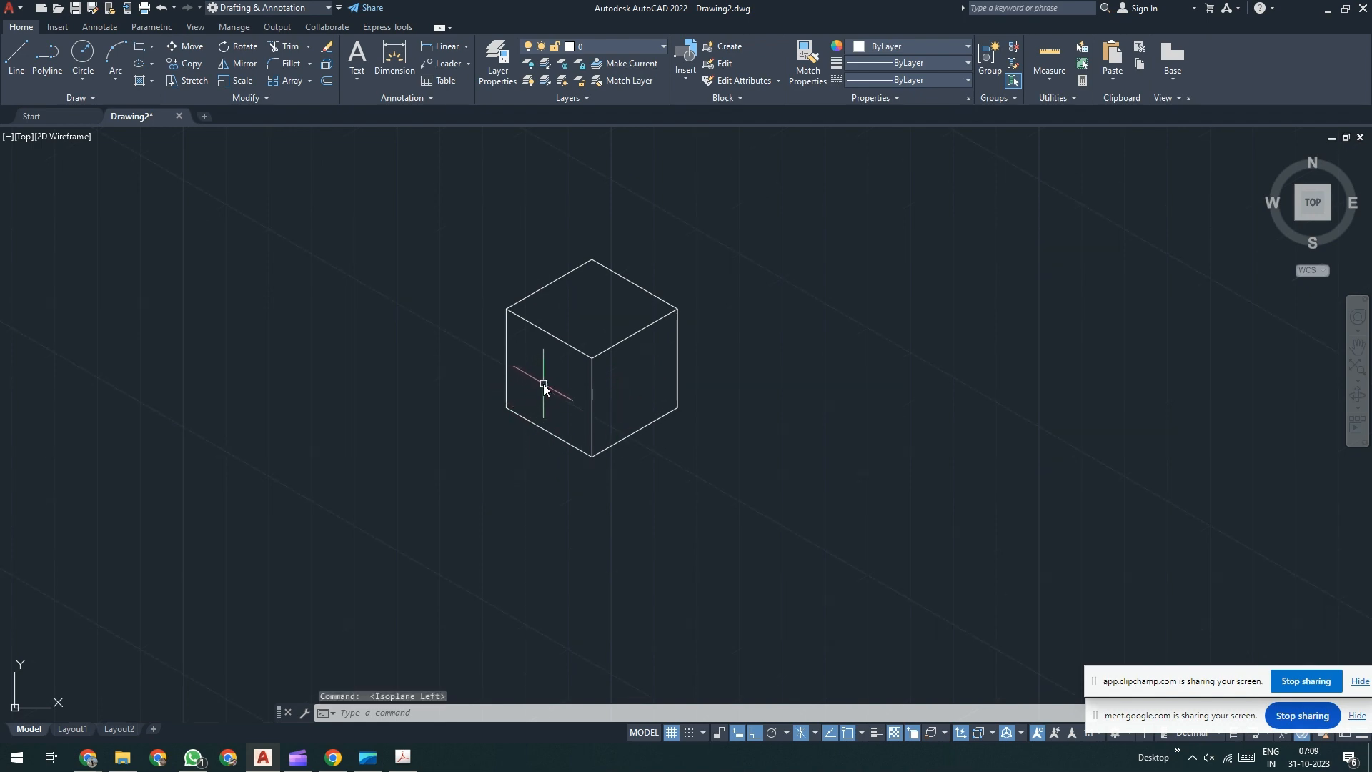
{"action": "key", "text": "F5"}
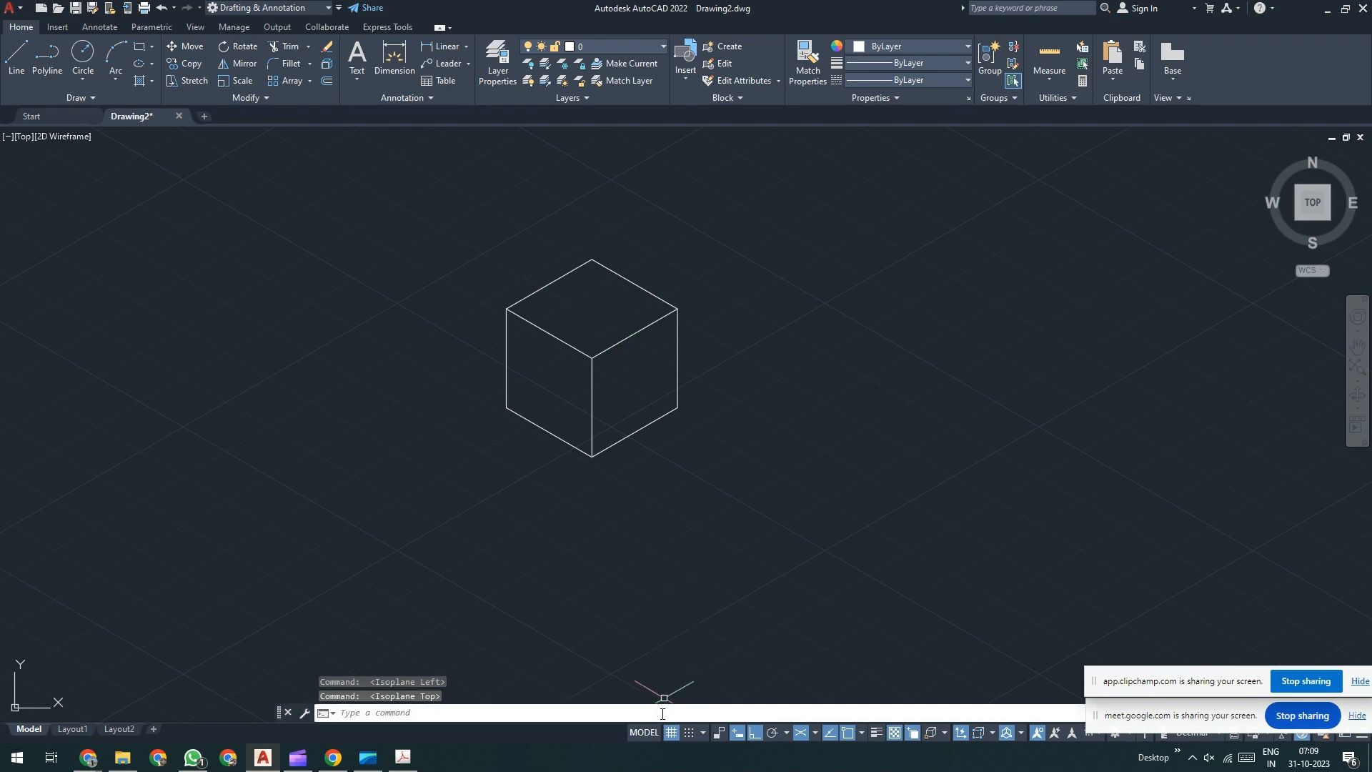
{"action": "left_click_drag", "start_coordinate": [668, 704], "coordinate": [683, 654]}
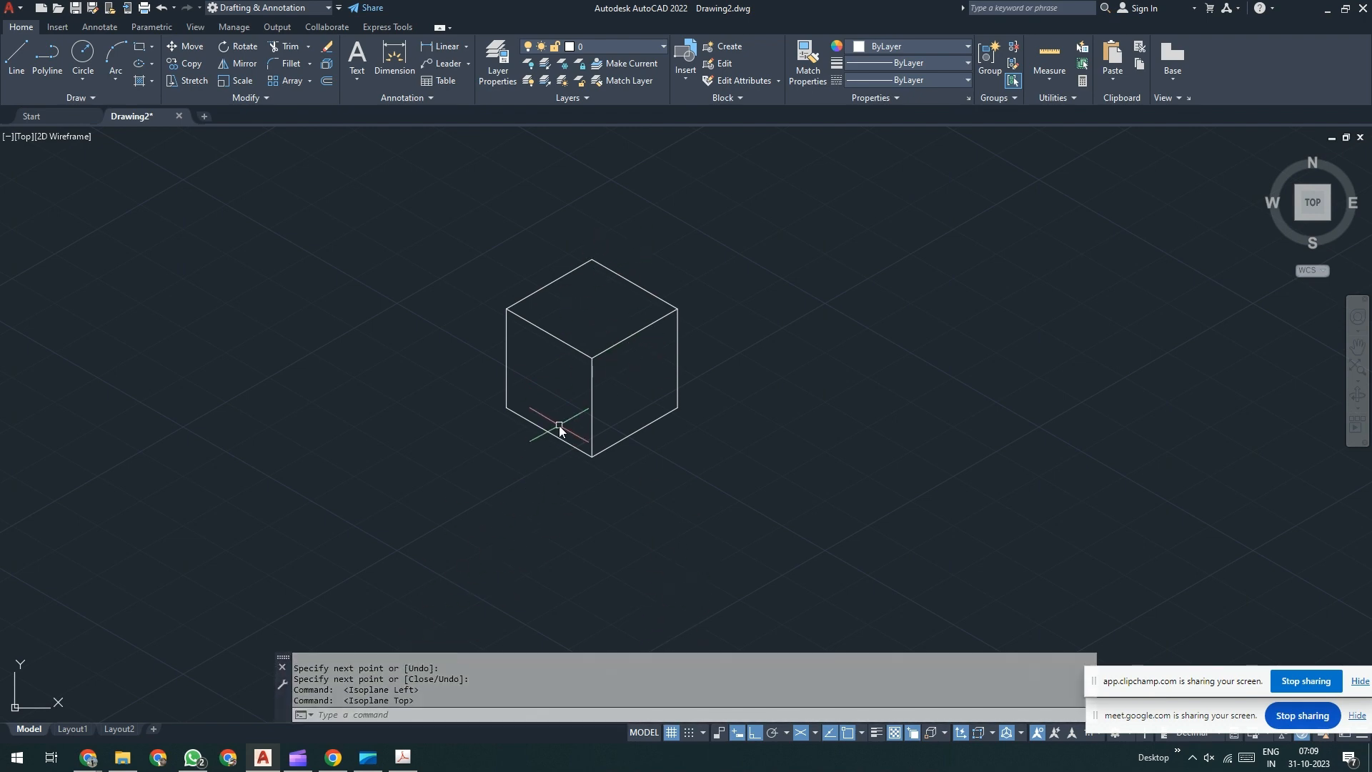
{"action": "key", "text": "F5"}
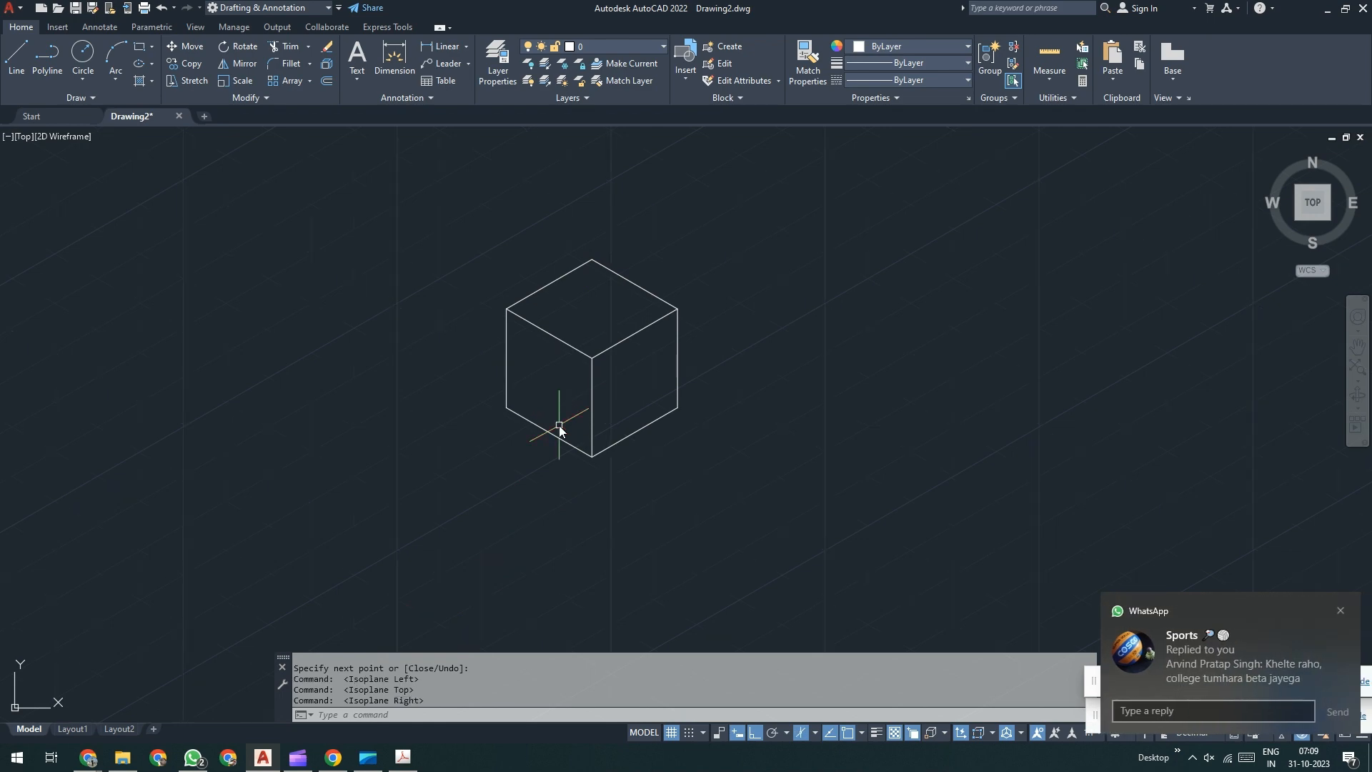
{"action": "left_click", "coordinate": [1340, 610]}
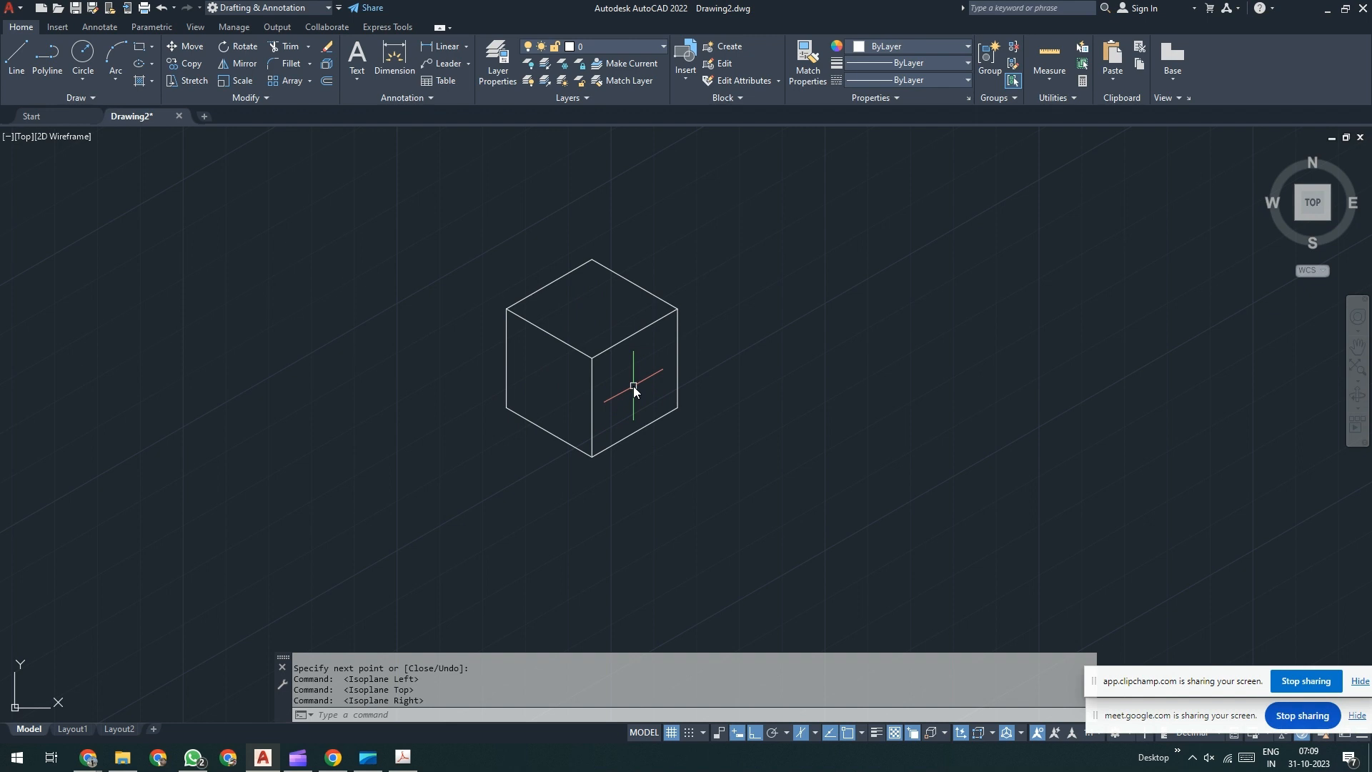
- Cycle repeatedly through the left, top and right isoplanes, ending on the top isoplane
{"action": "key", "text": "F5"}
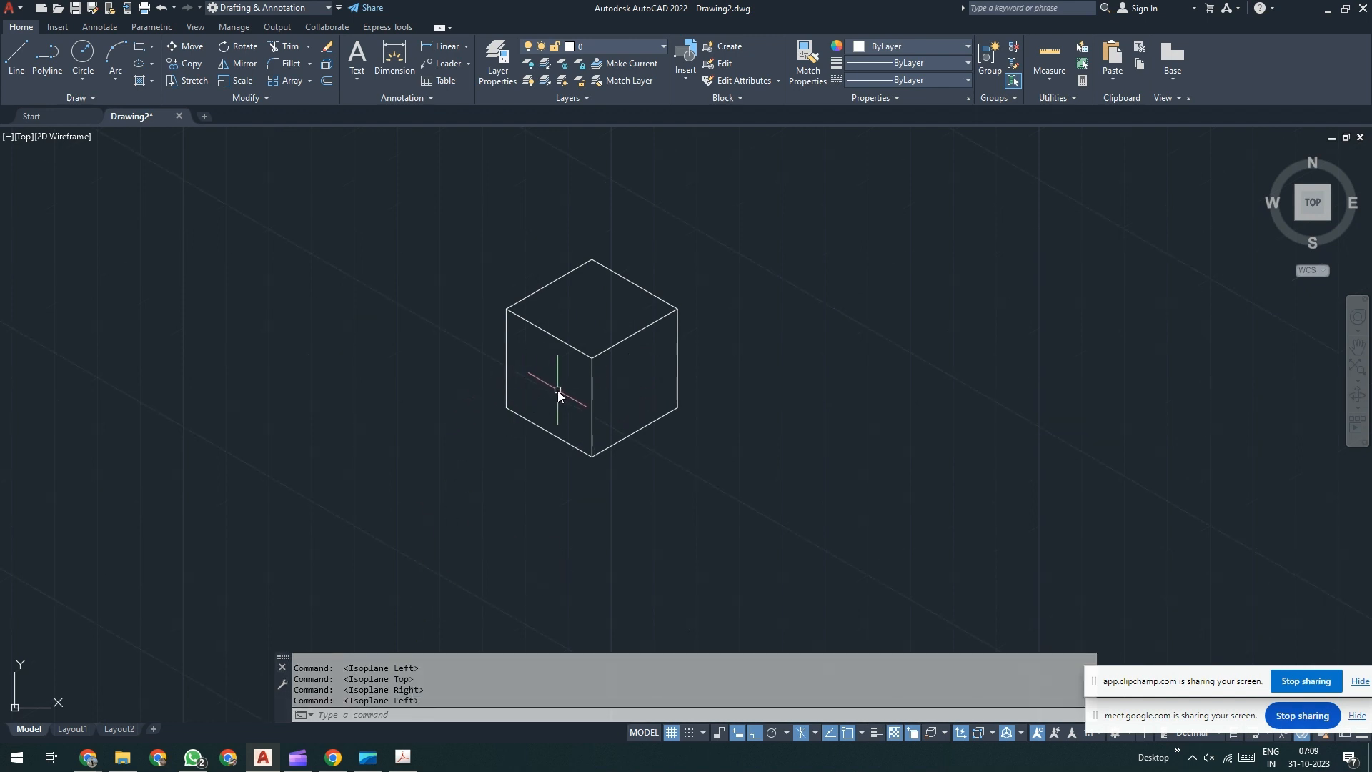
{"action": "key", "text": "F5"}
{"action": "key", "text": "F5"}
{"action": "key", "text": "F5"}
{"action": "key", "text": "F5"}
{"action": "key", "text": "F5"}
{"action": "key", "text": "F5"}
{"action": "key", "text": "F5"}
- Add an angular dimension on the cube's right face between its upper edge and the front vertical edge
{"action": "scroll", "coordinate": [607, 375], "scroll_direction": "up", "scroll_amount": 2}
{"action": "left_click", "coordinate": [468, 47]}
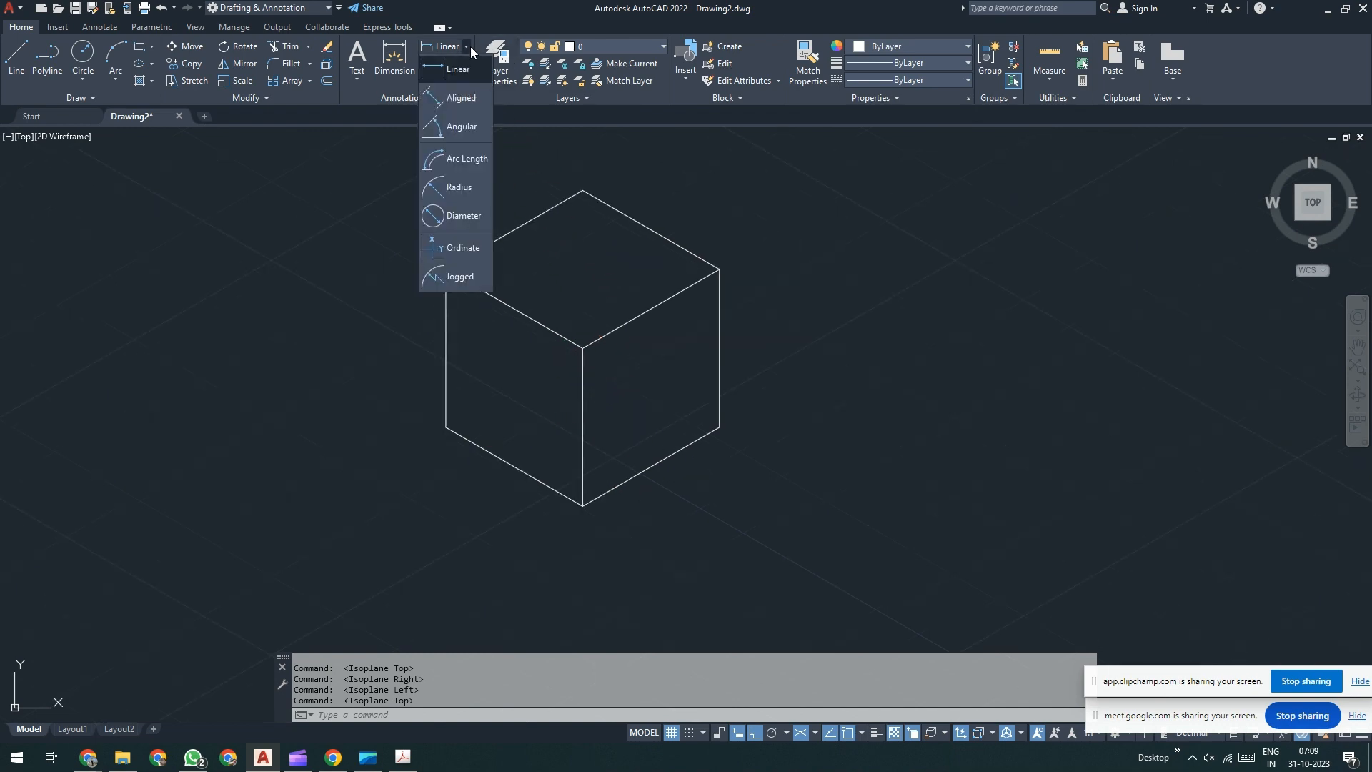
{"action": "left_click", "coordinate": [461, 127]}
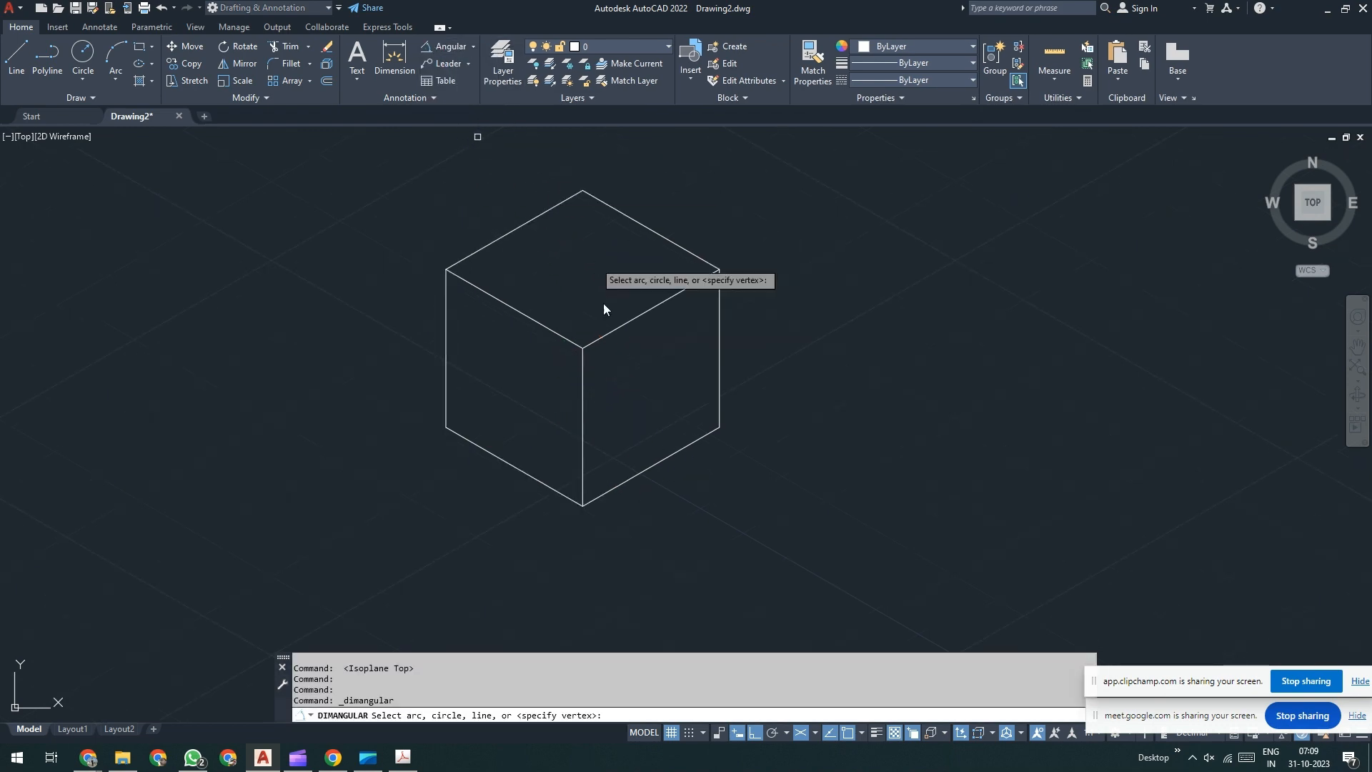
{"action": "left_click", "coordinate": [622, 324]}
{"action": "left_click", "coordinate": [578, 390]}
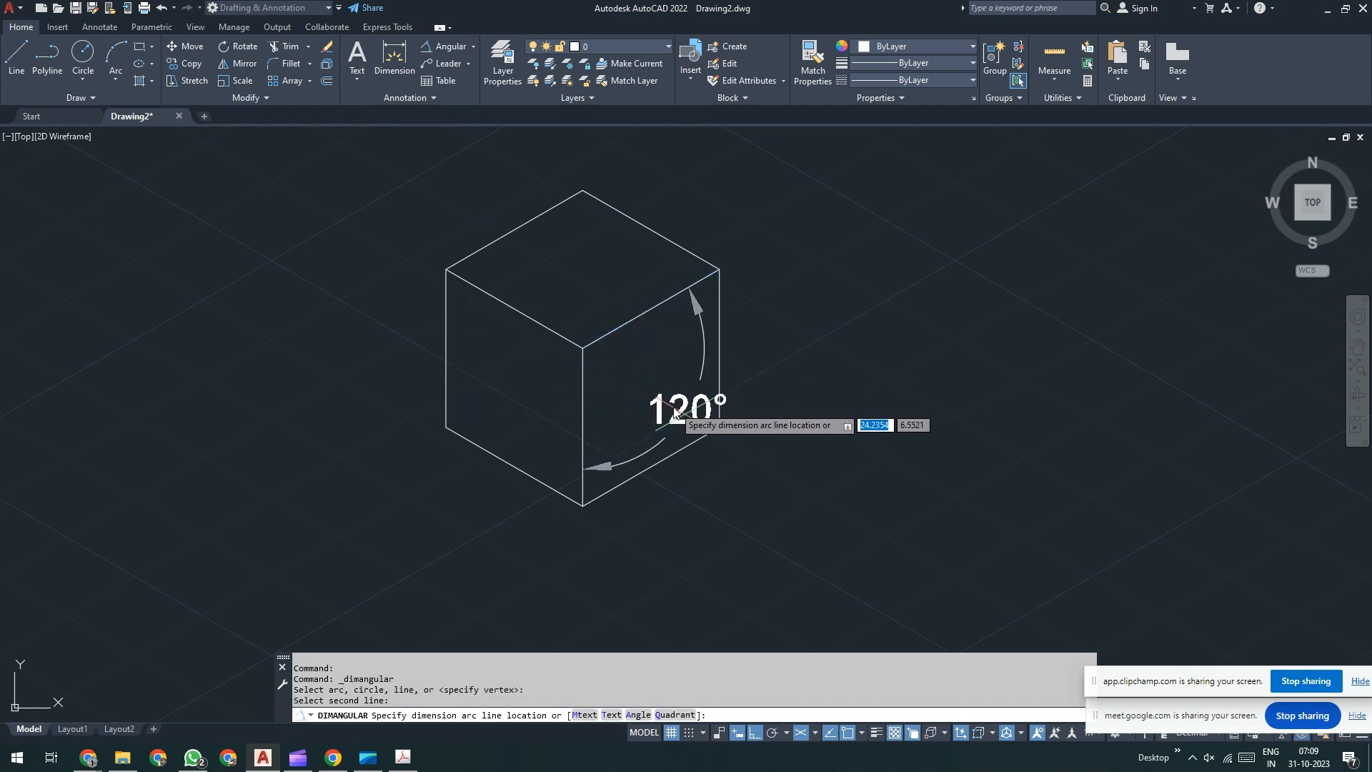
{"action": "left_click", "coordinate": [675, 411]}
- Add an angular dimension on the cube's left face between its upper edge and the front vertical edge
{"action": "key", "text": "Return"}
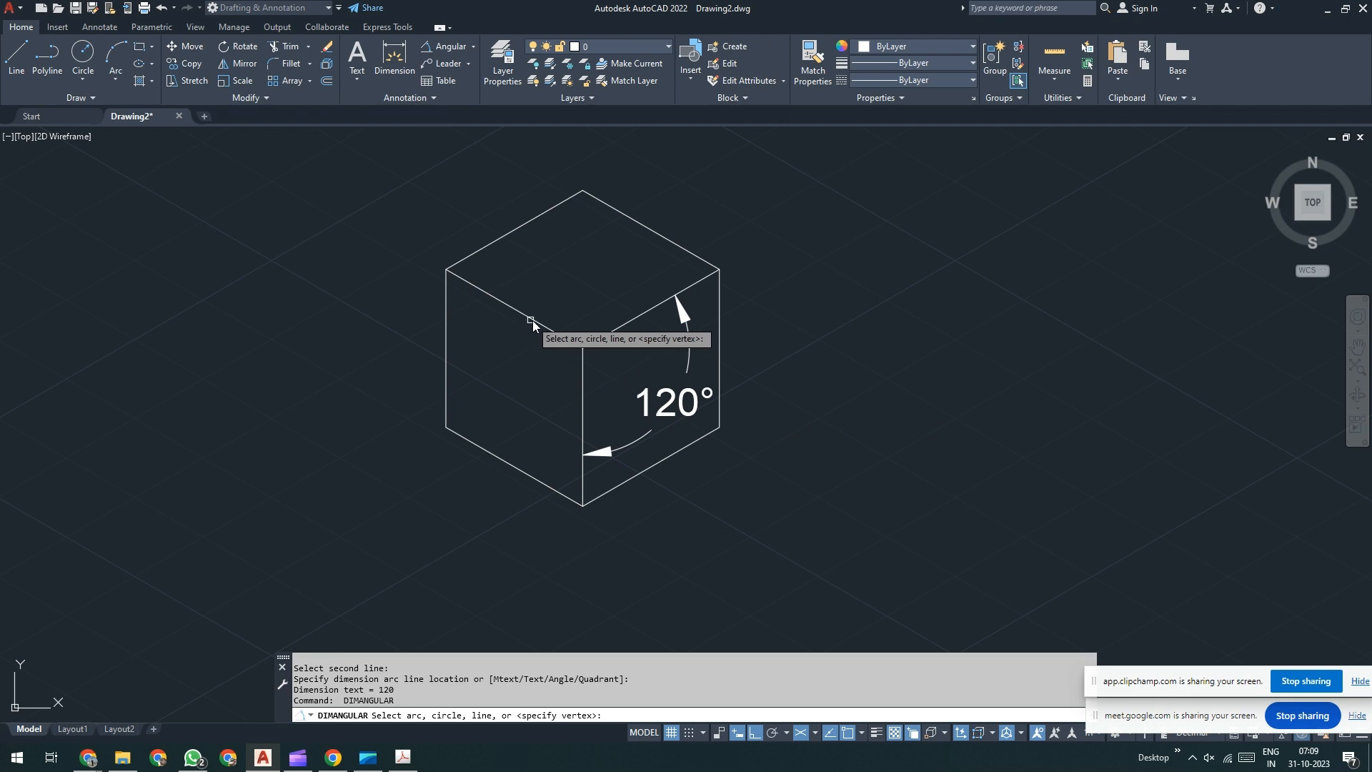
{"action": "left_click", "coordinate": [533, 320]}
{"action": "left_click", "coordinate": [584, 397]}
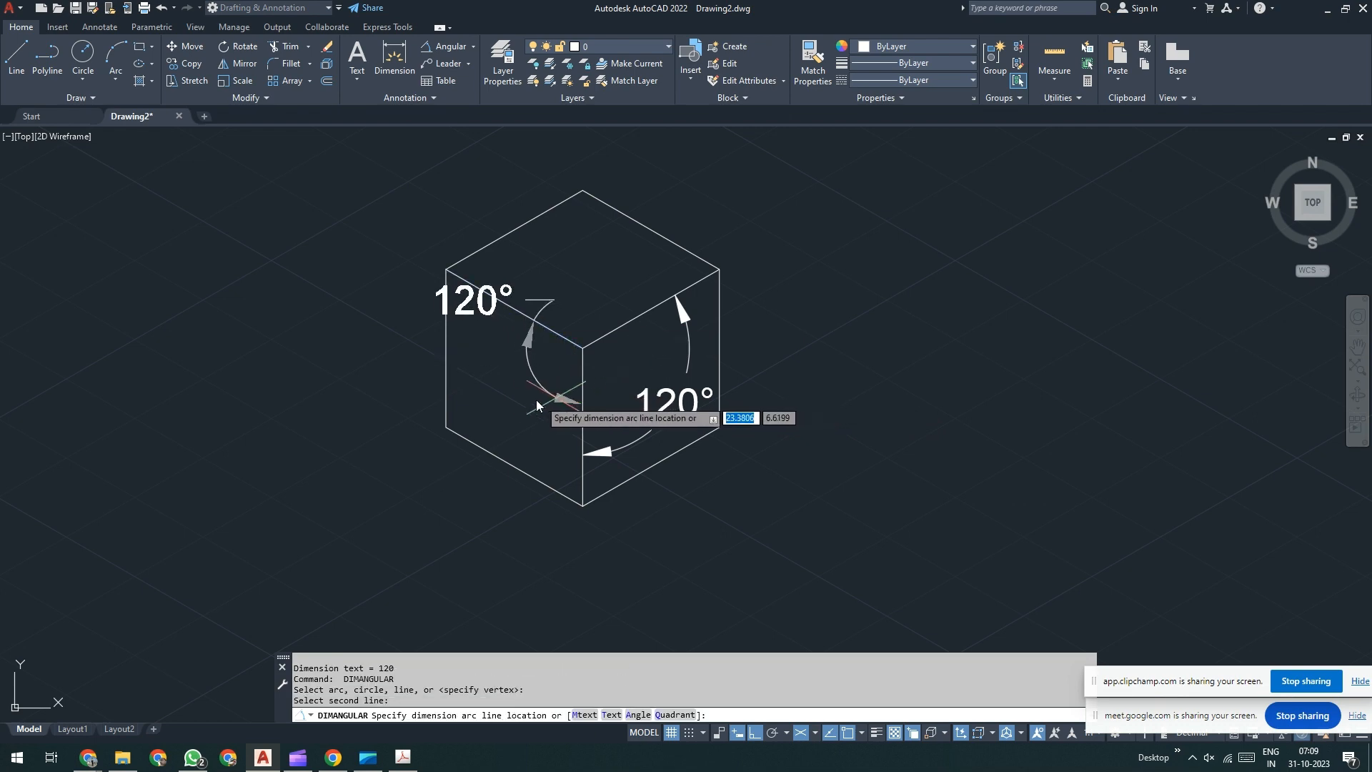
{"action": "left_click", "coordinate": [492, 437]}
- Add an angular dimension on the cube's top face between its two front edges
{"action": "key", "text": "Return"}
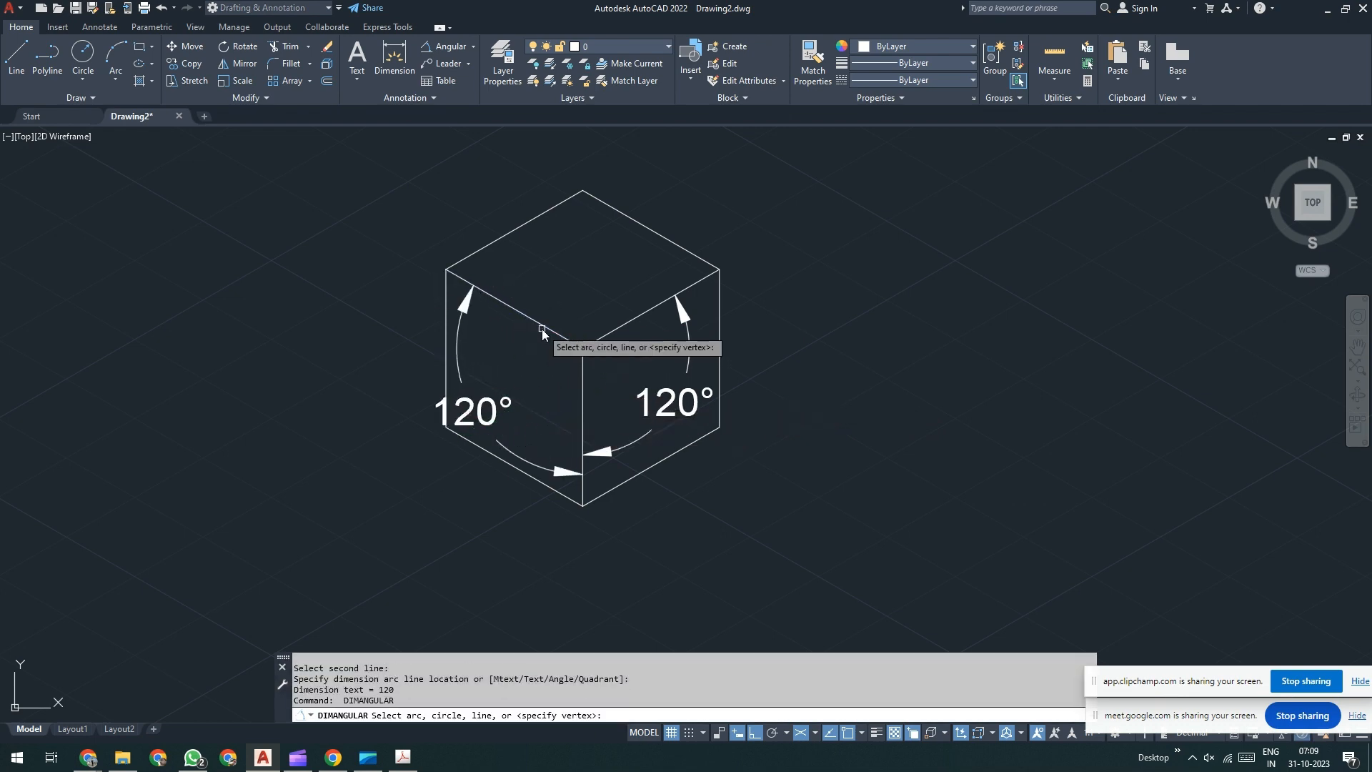
{"action": "left_click", "coordinate": [543, 324]}
{"action": "left_click", "coordinate": [632, 320]}
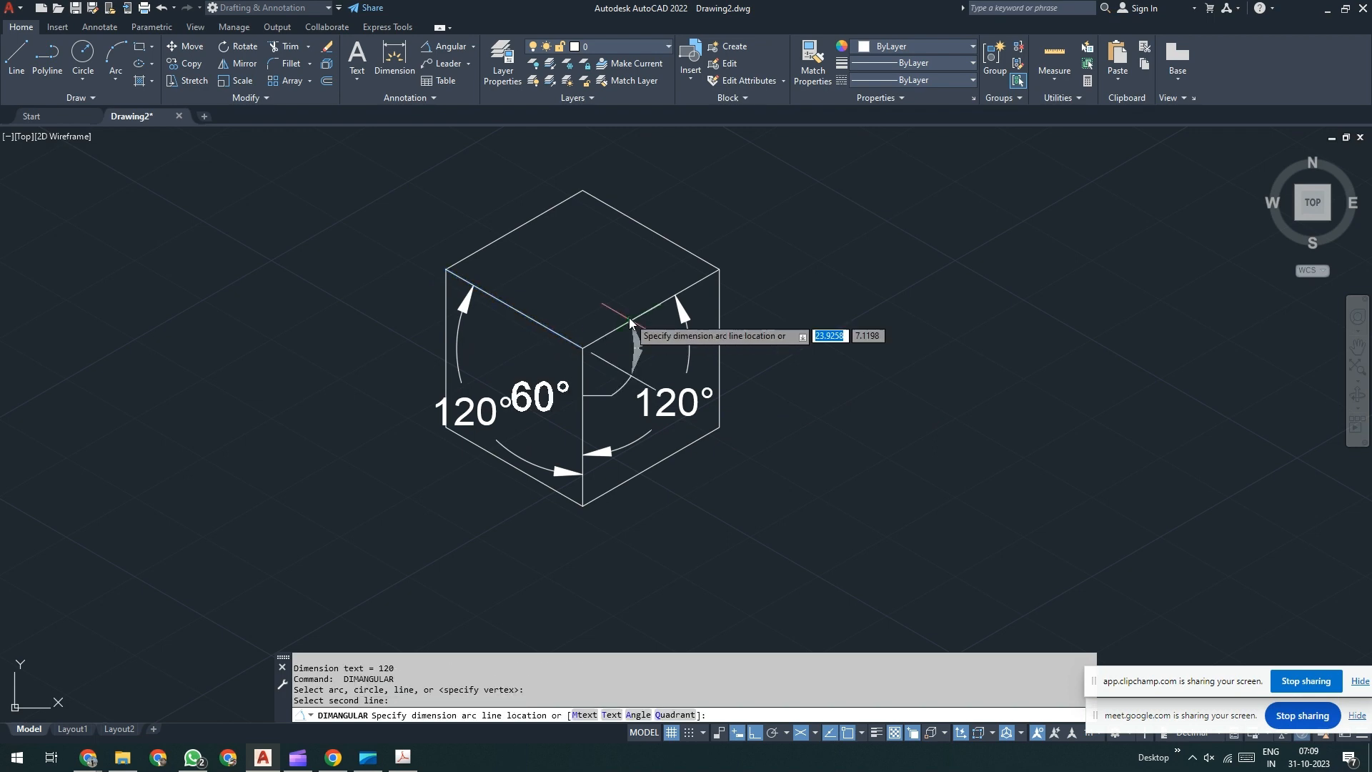
{"action": "left_click", "coordinate": [587, 236]}
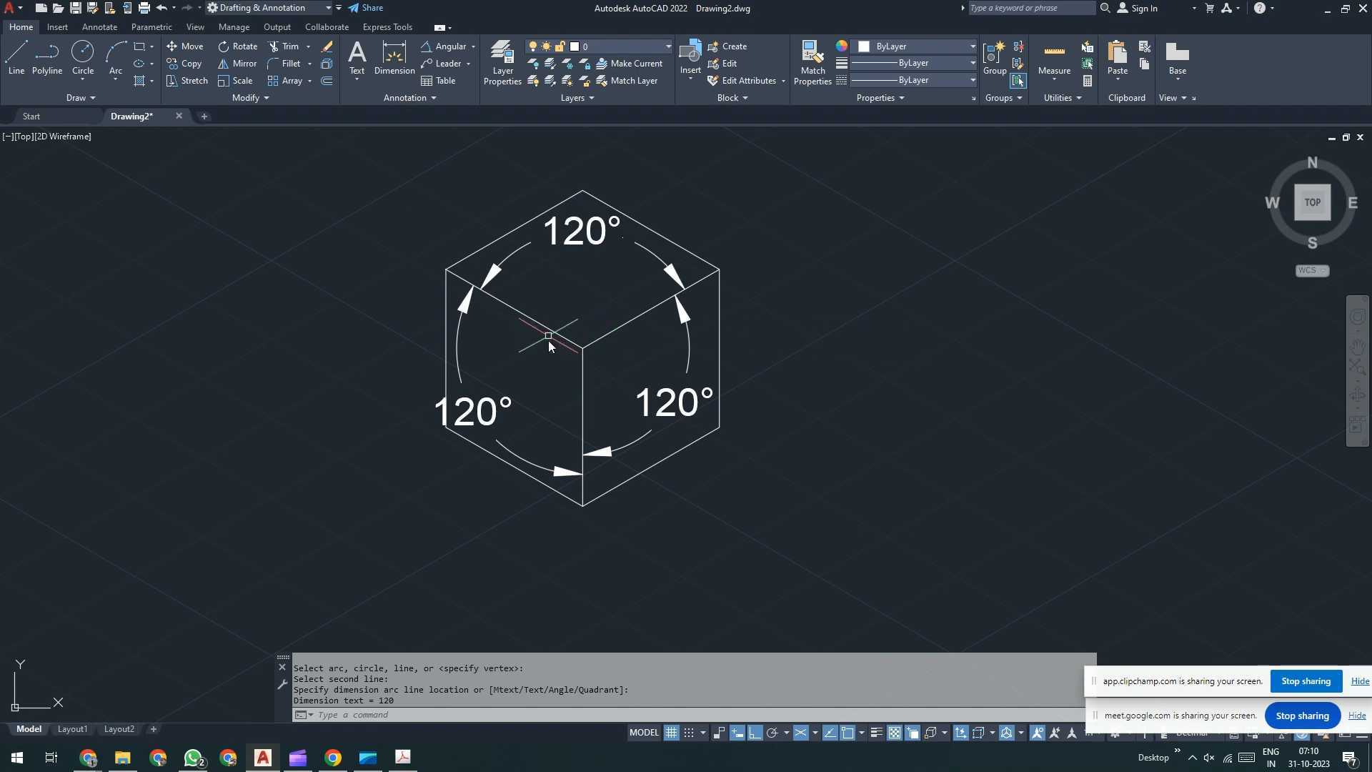
- Erase the three angular dimensions from the cube
{"action": "left_click", "coordinate": [602, 238]}
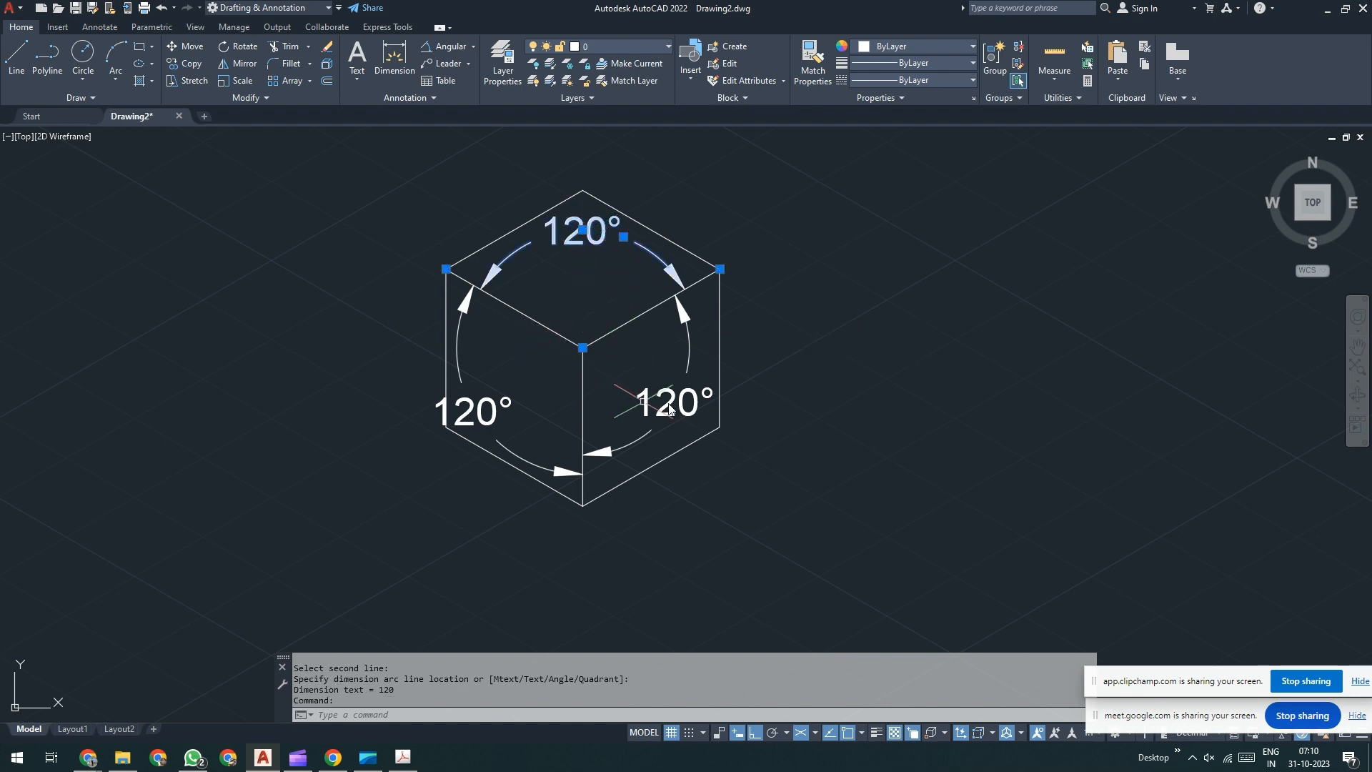
{"action": "left_click", "coordinate": [667, 407]}
{"action": "left_click", "coordinate": [514, 424]}
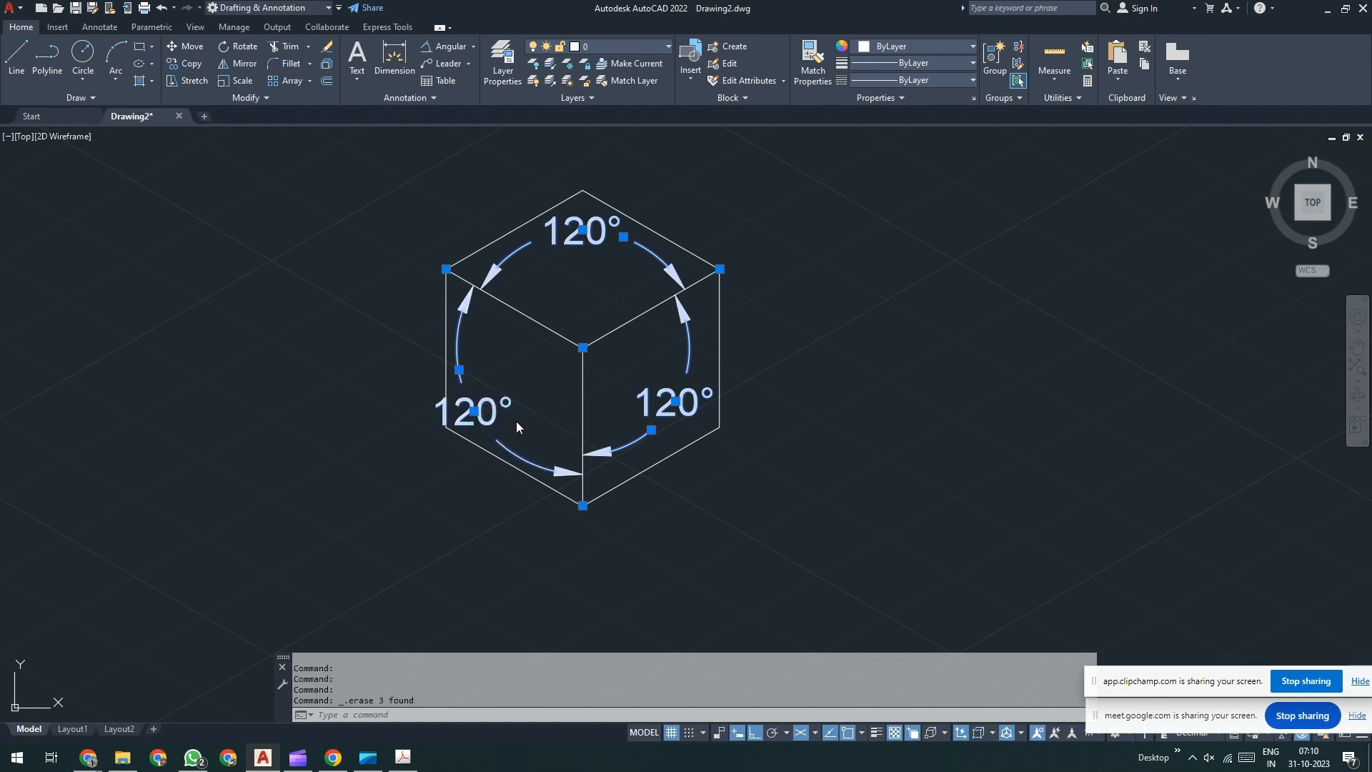
{"action": "key", "text": "Delete"}
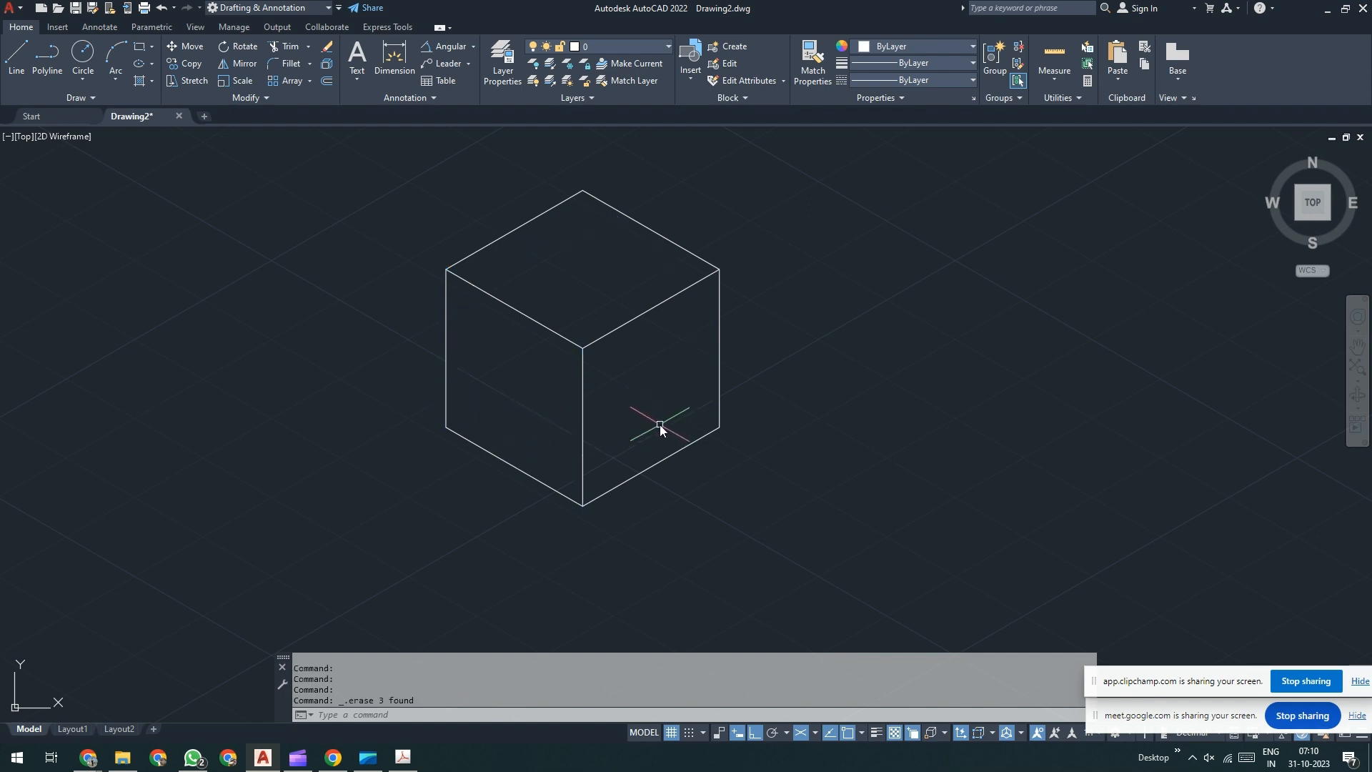
- Model a solid box with the Box command to the right of the isometric cube, placing its base corners and height freehand
{"action": "middle_click_drag", "start_coordinate": [659, 425], "coordinate": [782, 412], "text": "shift"}
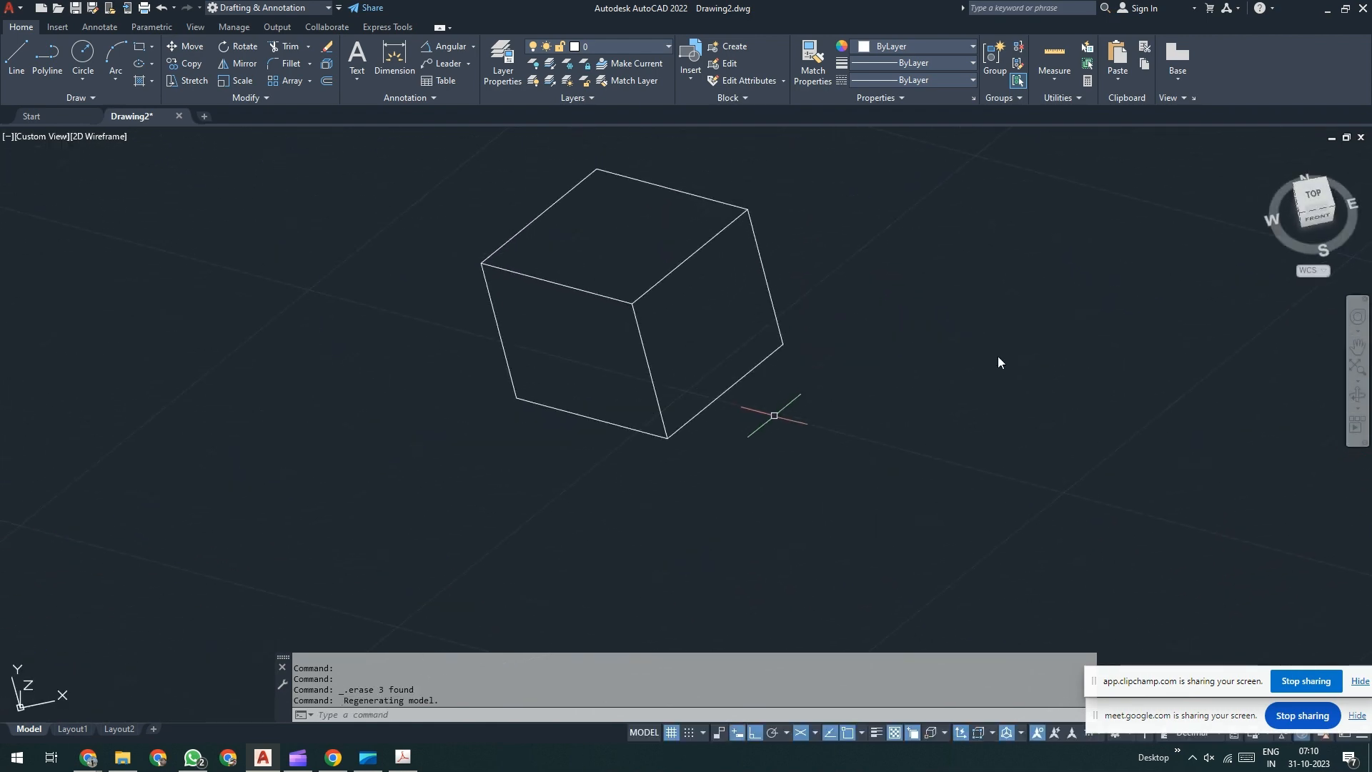
{"action": "left_click", "coordinate": [1313, 197]}
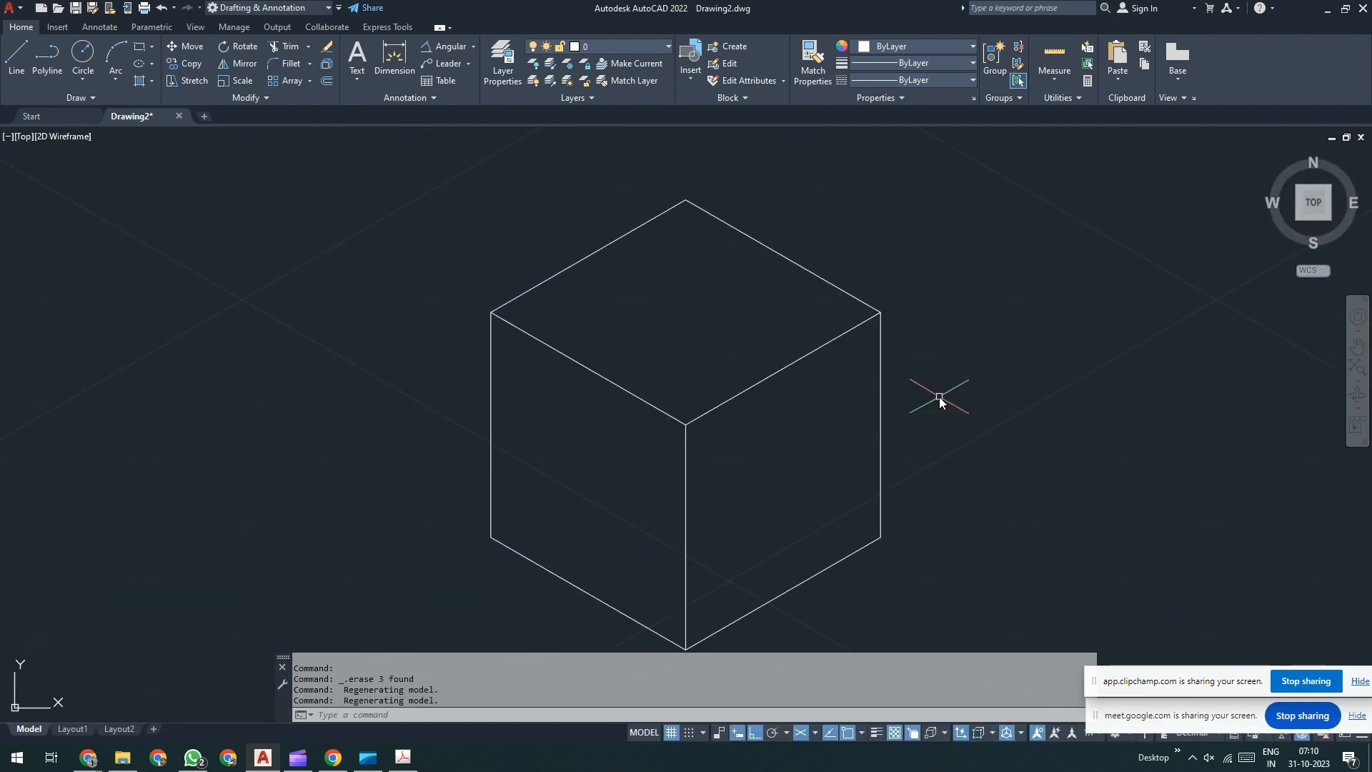
{"action": "scroll", "coordinate": [939, 402], "scroll_direction": "down", "scroll_amount": 5}
{"action": "middle_click_drag", "start_coordinate": [870, 478], "coordinate": [683, 436]}
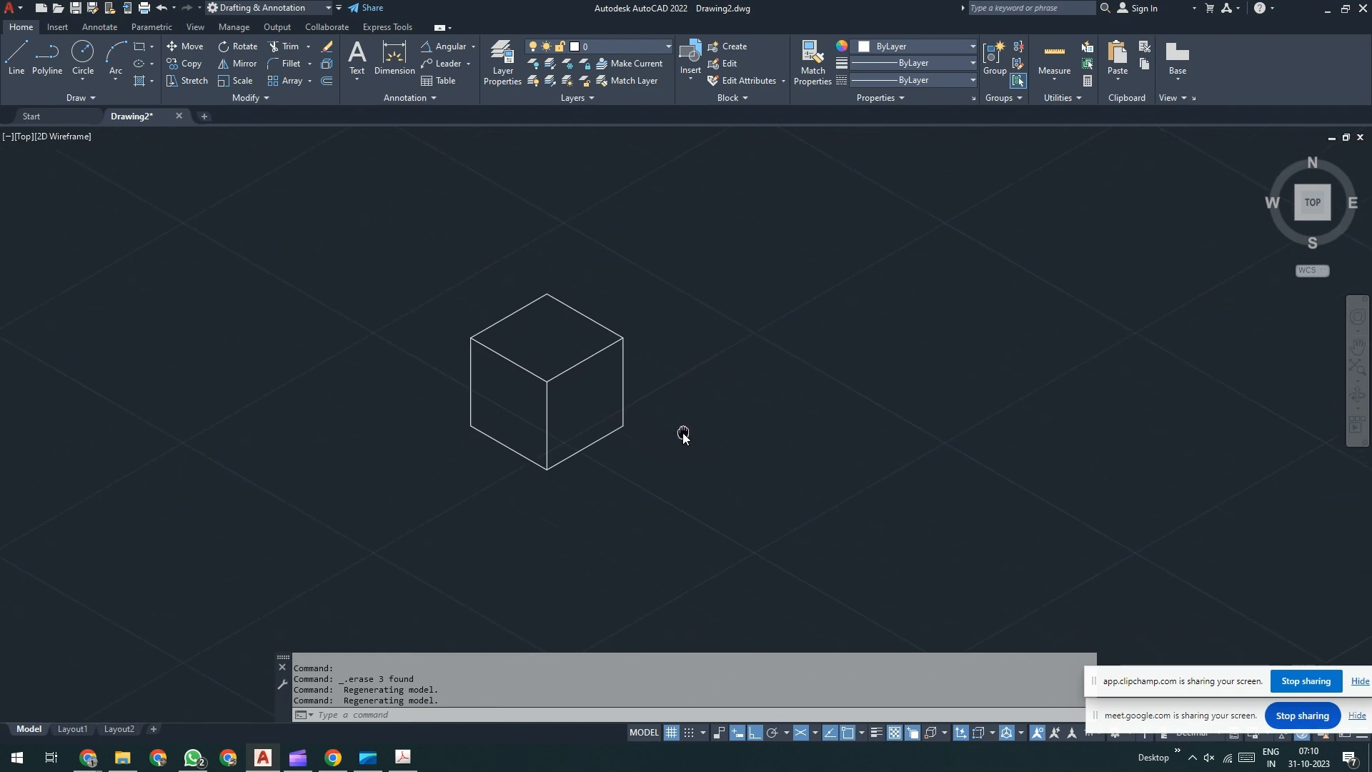
{"action": "type", "text": "b"}
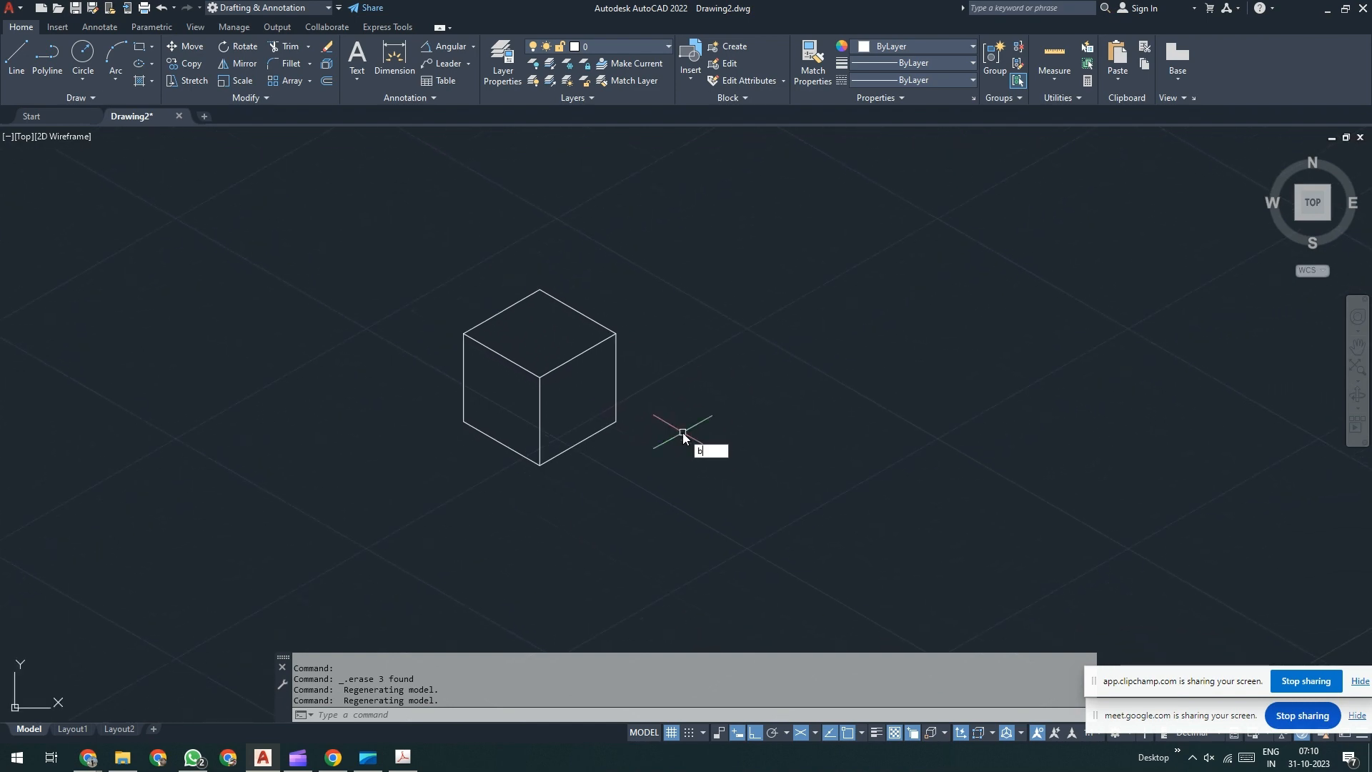
{"action": "type", "text": "ox"}
{"action": "key", "text": "Return"}
{"action": "left_click", "coordinate": [739, 354]}
{"action": "left_click", "coordinate": [913, 494]}
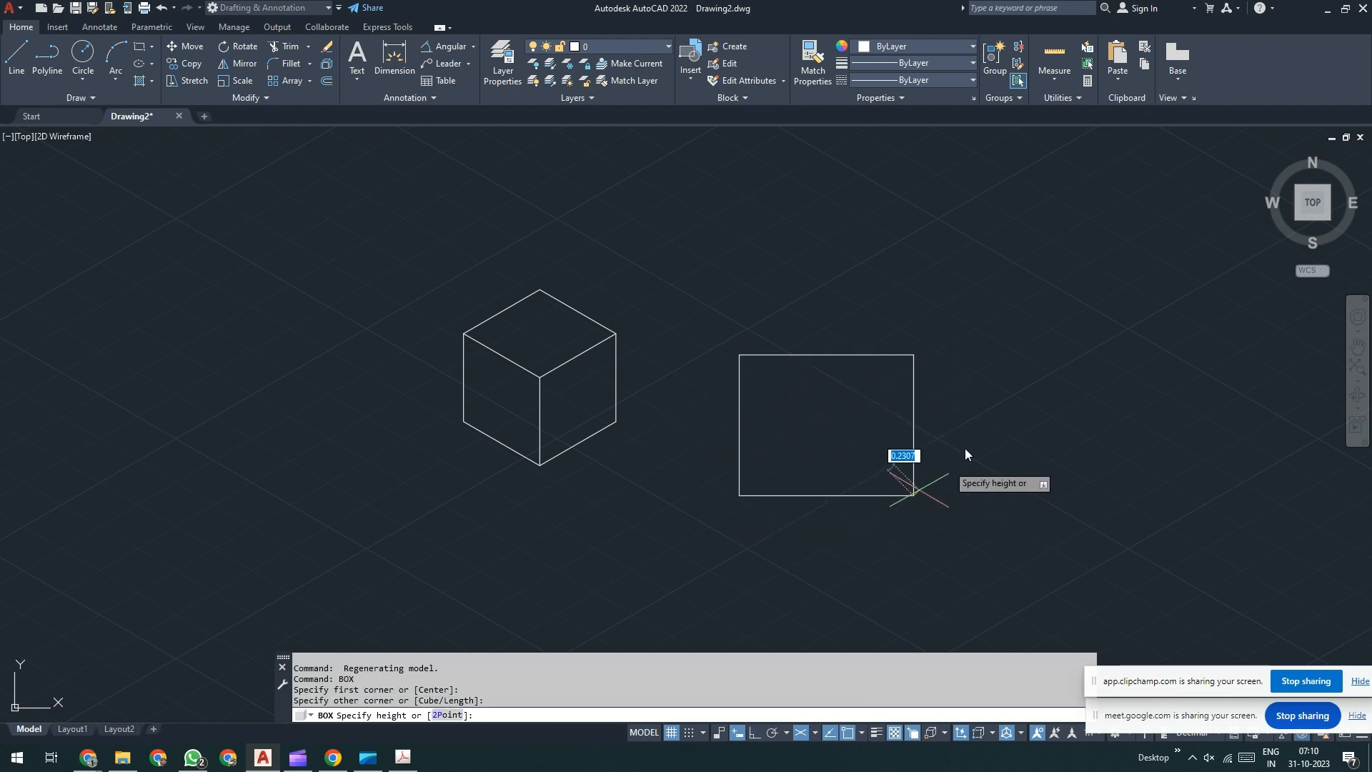
{"action": "left_click", "coordinate": [1034, 388]}
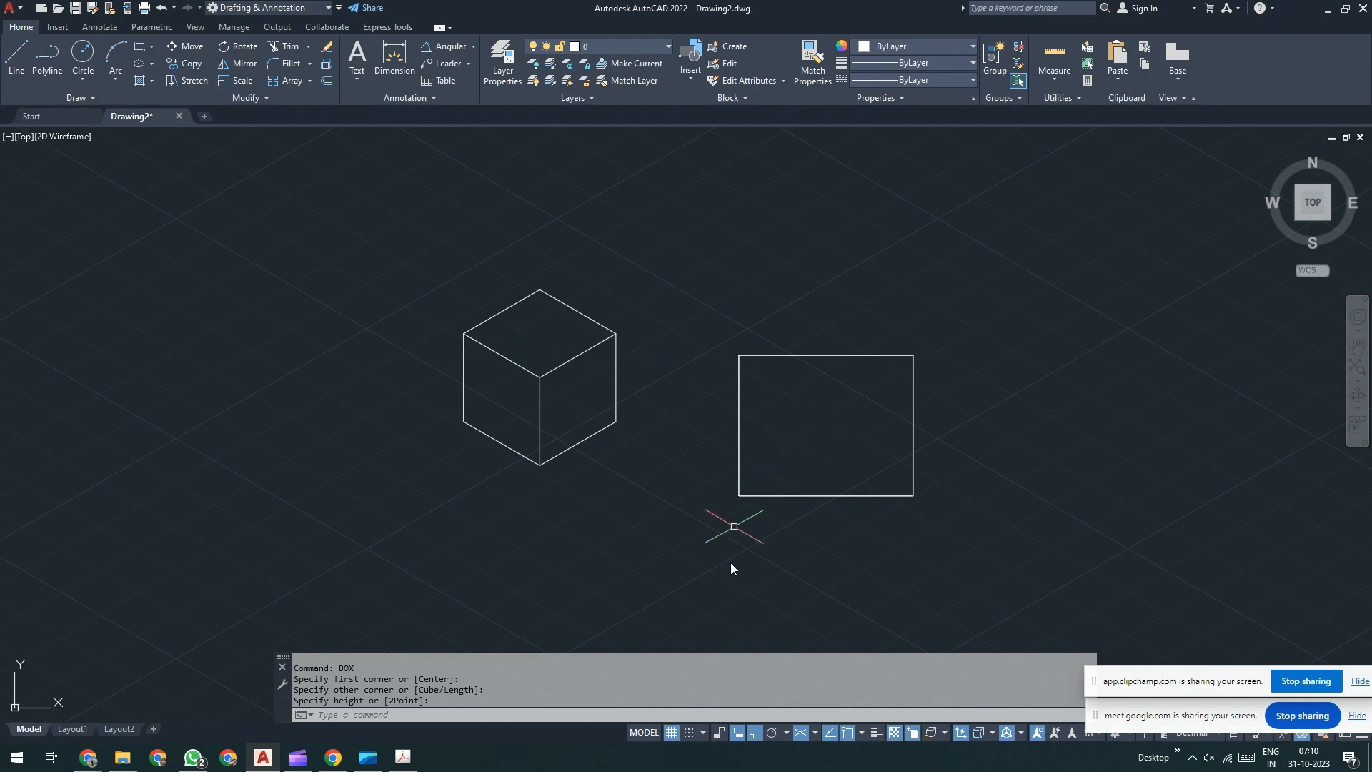
- Compare the solid box with the flat isometric cube in a 3D view, selecting each one in turn
{"action": "middle_click_drag", "start_coordinate": [761, 529], "coordinate": [905, 434], "text": "shift"}
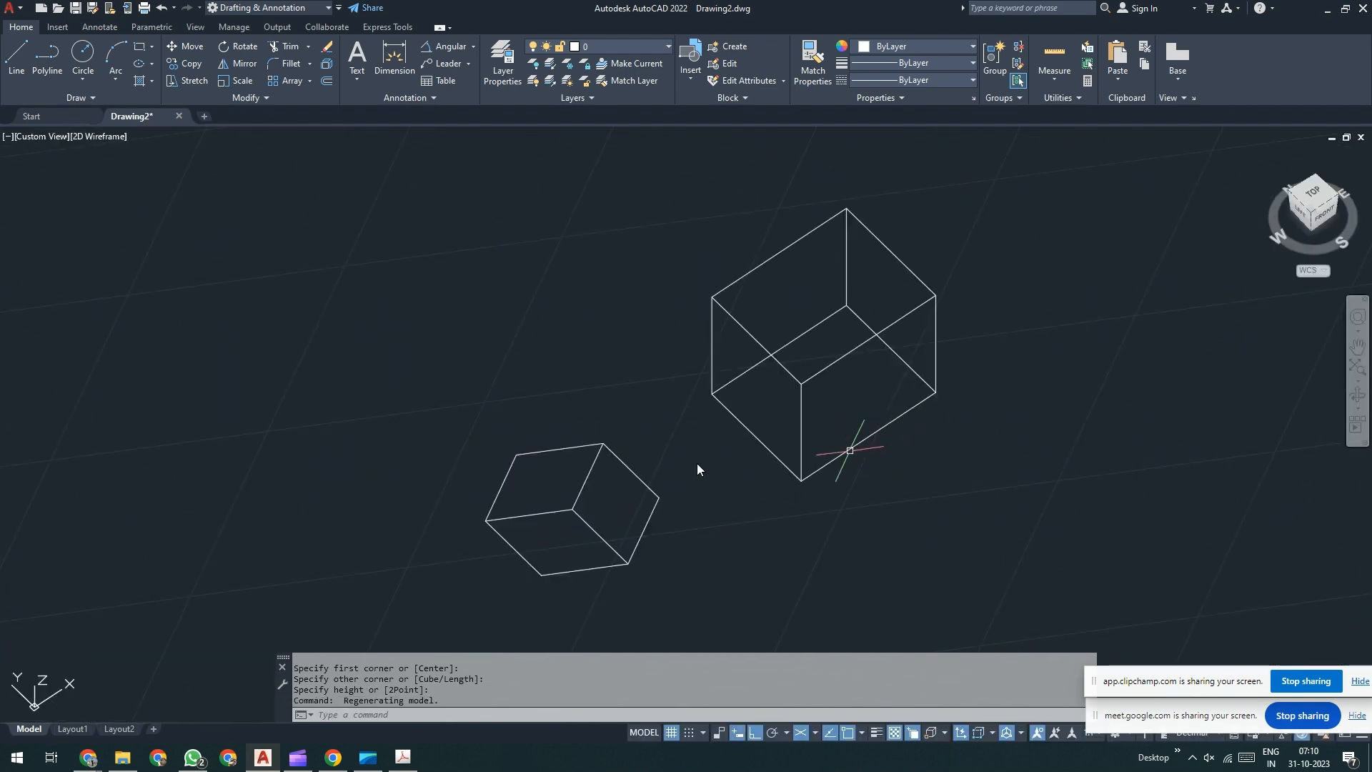
{"action": "left_click", "coordinate": [799, 344]}
{"action": "left_click", "coordinate": [756, 420]}
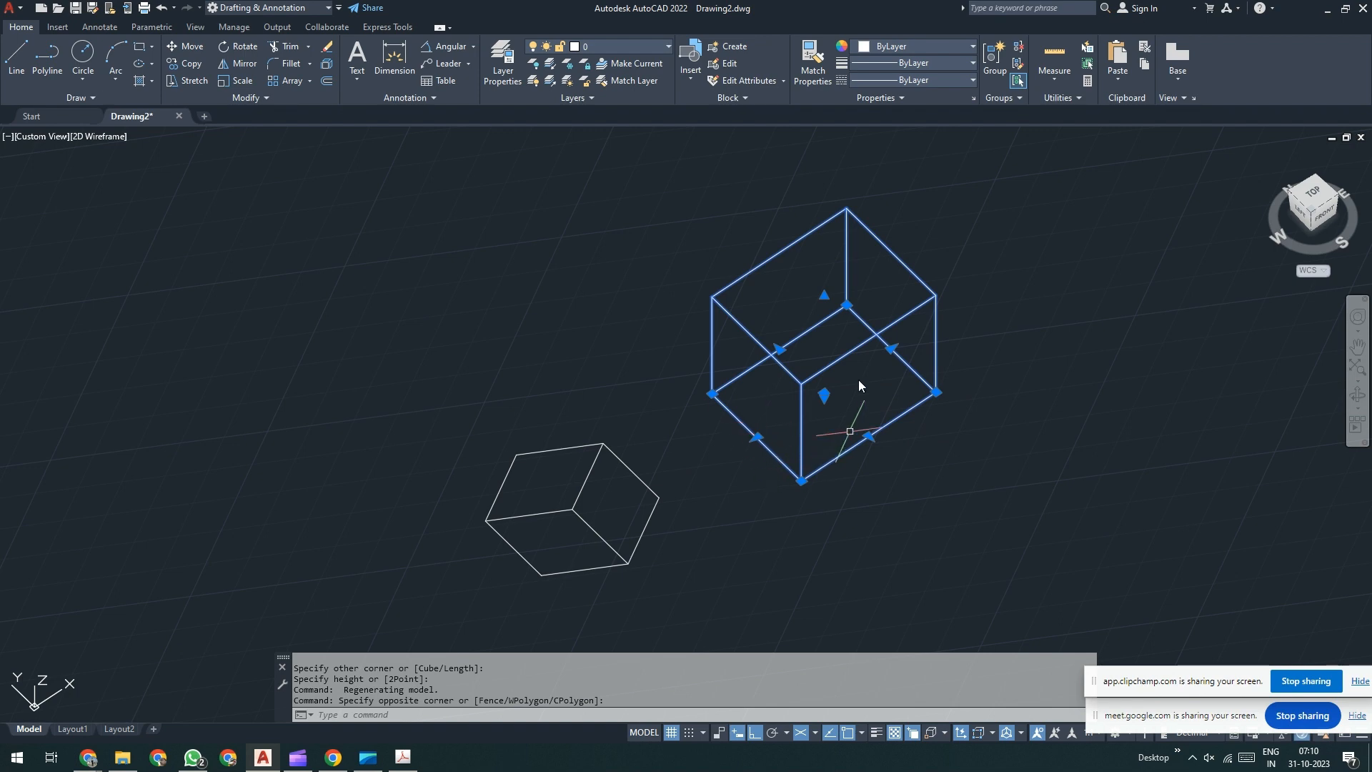
{"action": "key", "text": "Escape"}
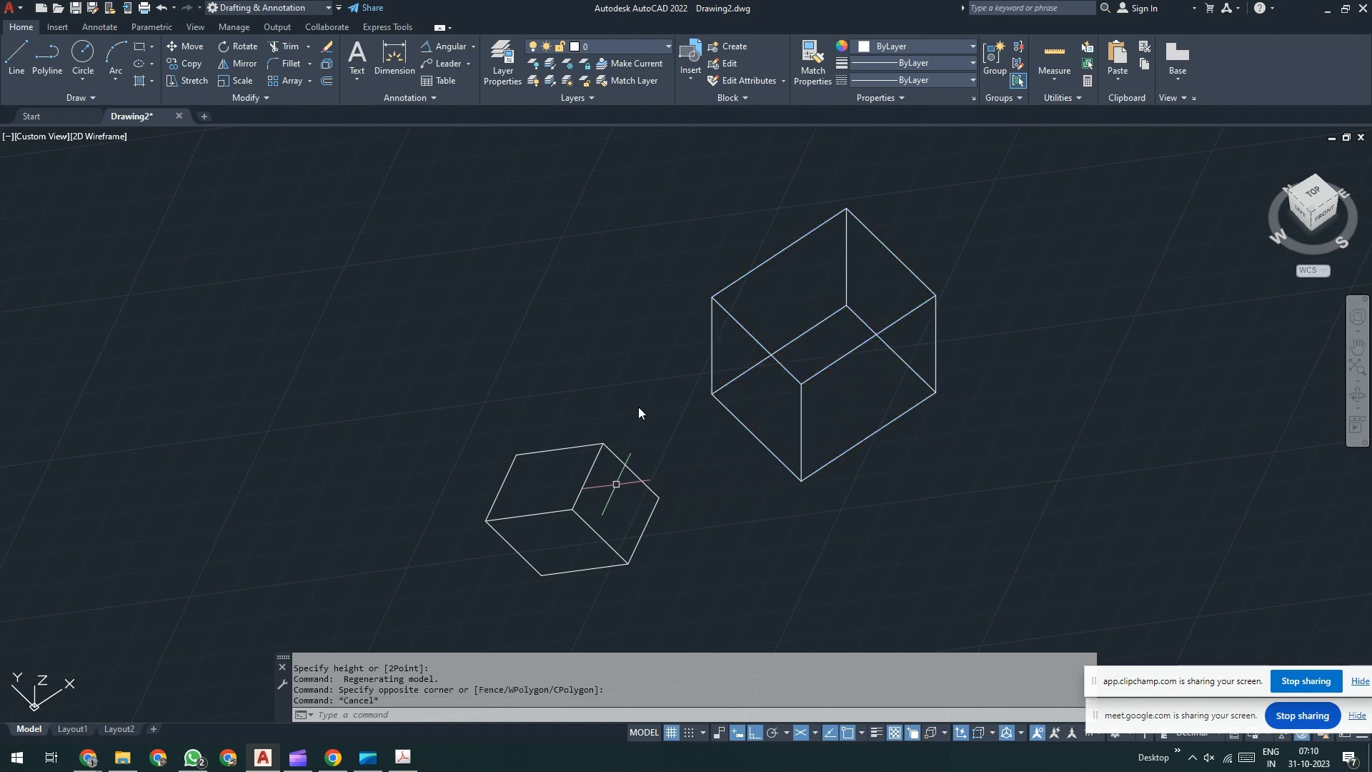
{"action": "left_click", "coordinate": [638, 380]}
{"action": "left_click", "coordinate": [473, 547]}
{"action": "key", "text": "Escape"}
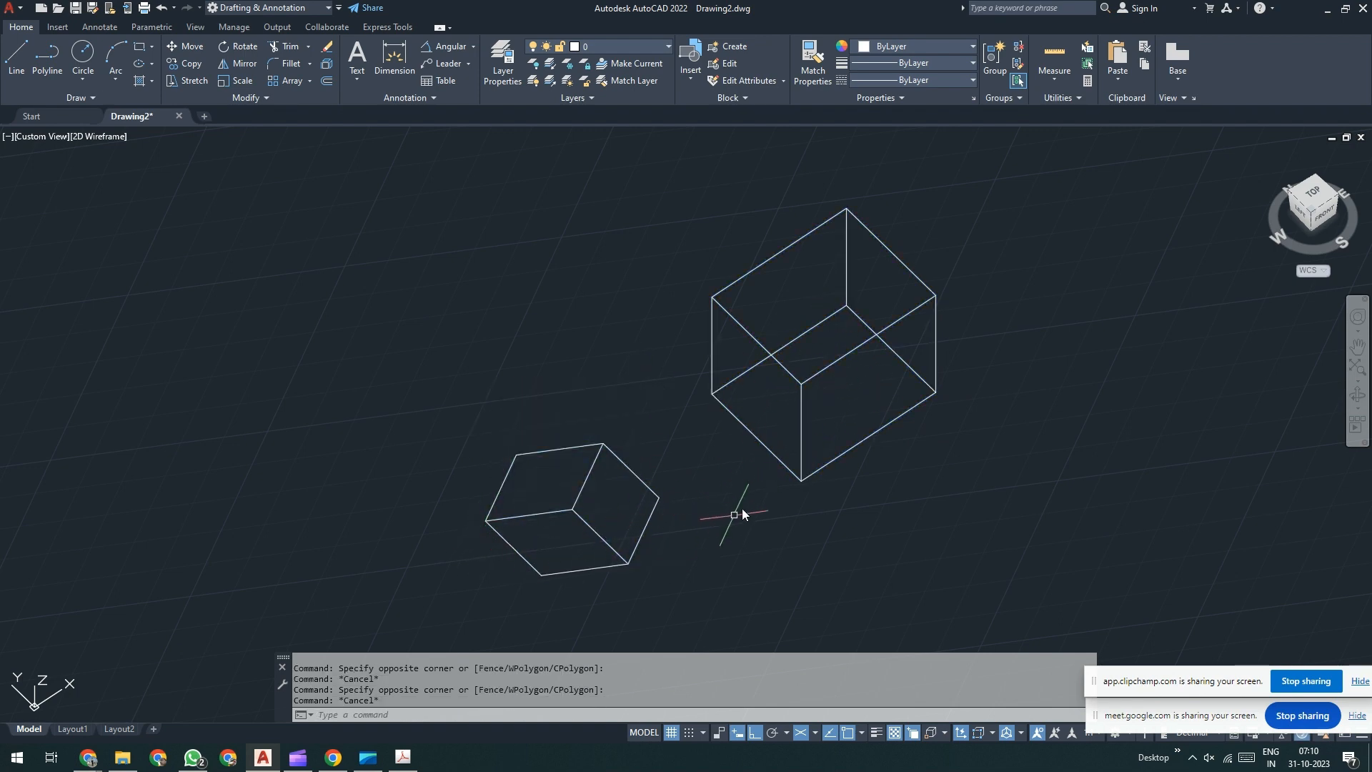
- Examine the solid box and the flat cube from further 3D angles, including the SW Isometric view
{"action": "middle_click_drag", "start_coordinate": [740, 509], "coordinate": [912, 390], "text": "shift"}
{"action": "left_click", "coordinate": [979, 328]}
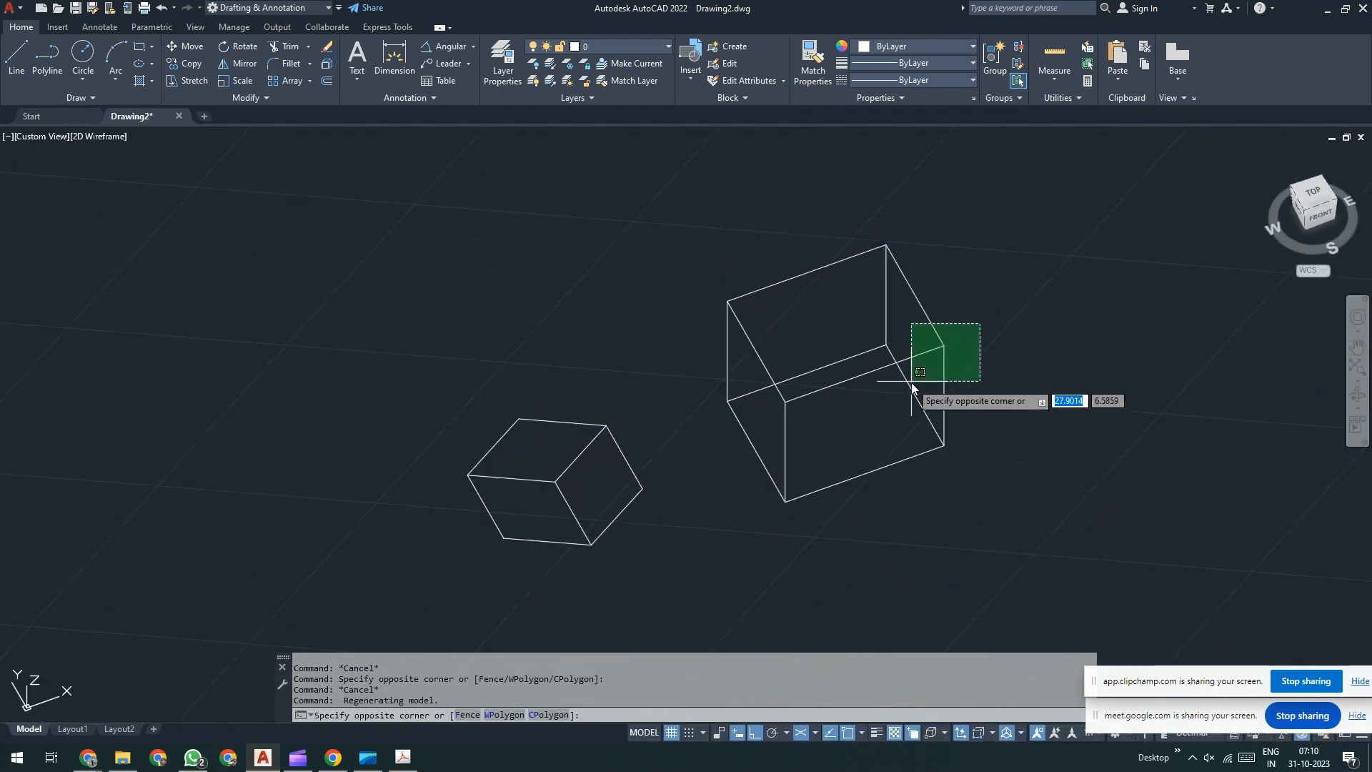
{"action": "left_click", "coordinate": [911, 386]}
{"action": "key", "text": "Escape"}
{"action": "key", "text": "Escape"}
{"action": "middle_click_drag", "start_coordinate": [843, 390], "coordinate": [891, 361], "text": "shift"}
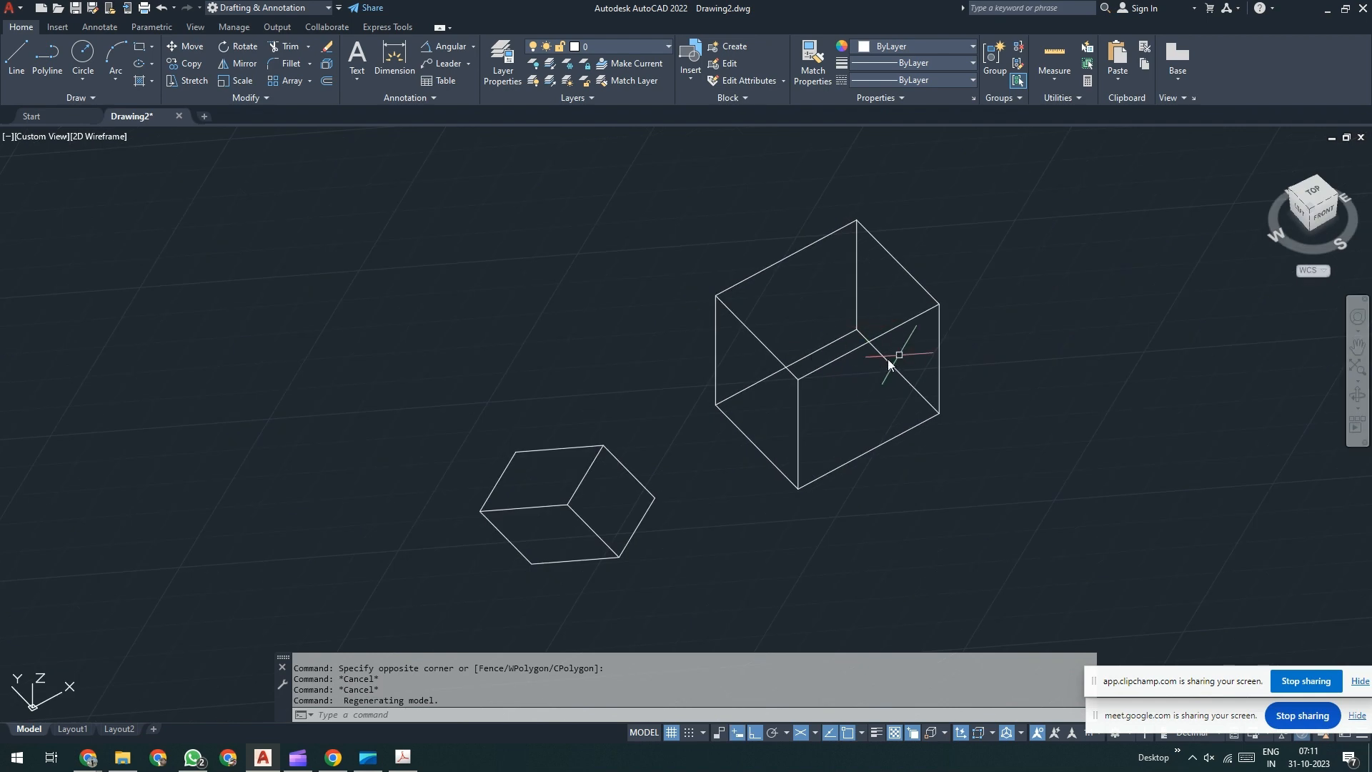
{"action": "left_click", "coordinate": [1310, 214]}
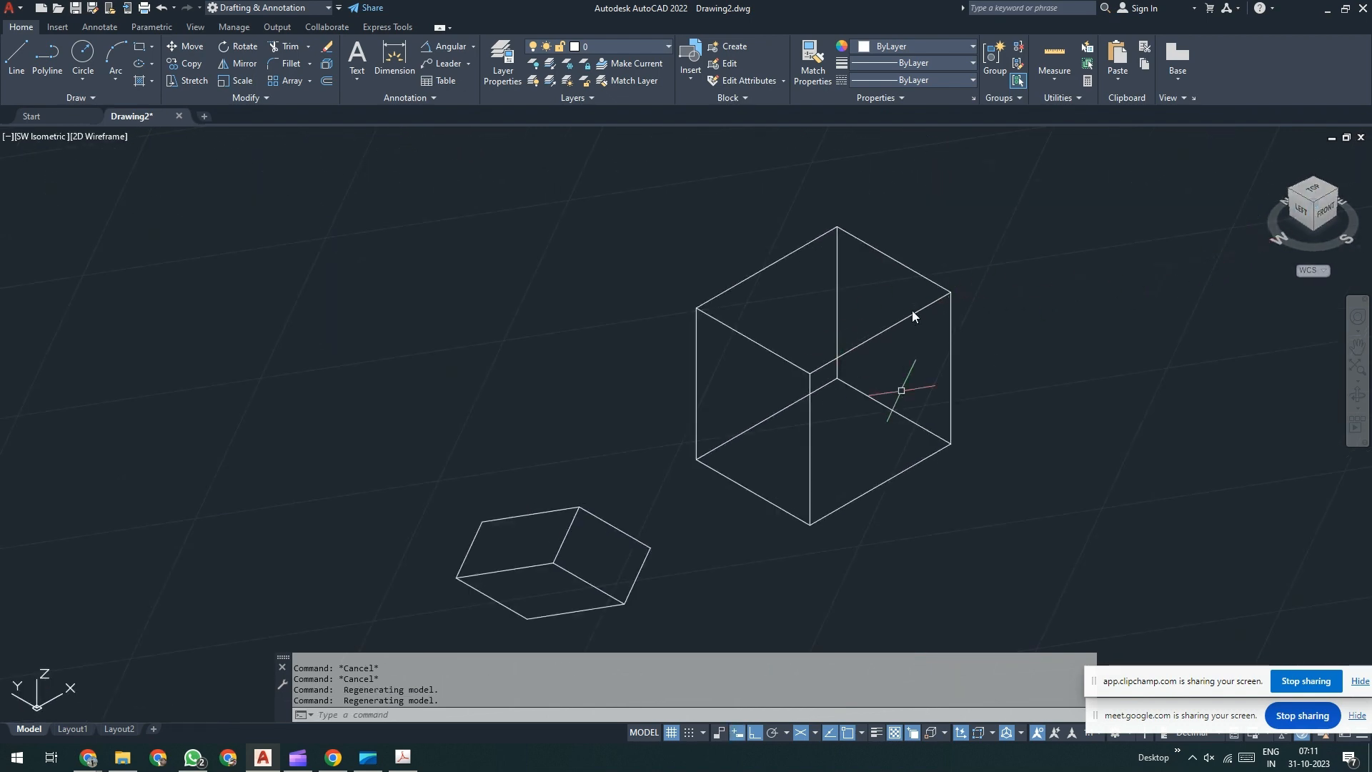
{"action": "scroll", "coordinate": [864, 321], "scroll_direction": "down", "scroll_amount": 2}
{"action": "middle_click_drag", "start_coordinate": [899, 409], "coordinate": [829, 367], "text": "shift"}
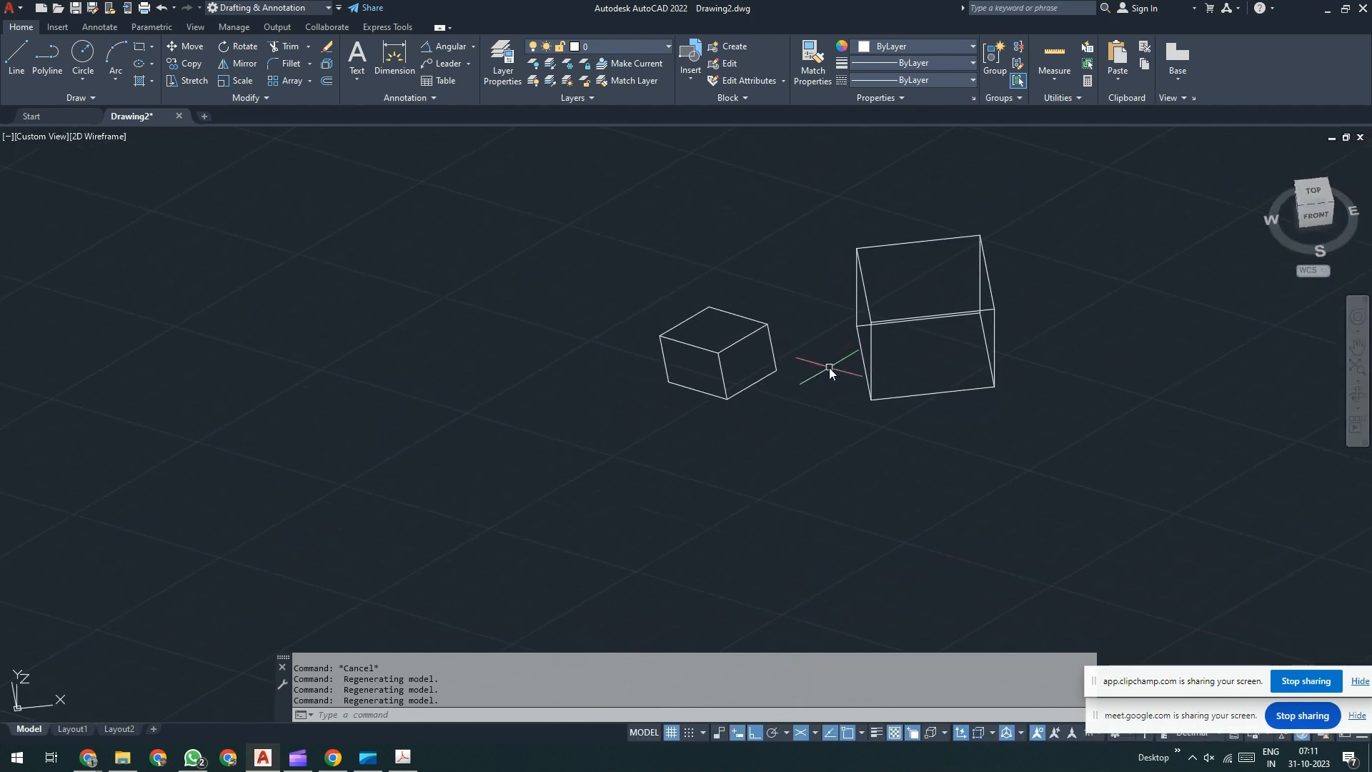
- Model a solid box 1 × 1 units with a height of 1, placed below and left of the flat isometric cube
{"action": "type", "text": "box"}
{"action": "key", "text": "Return"}
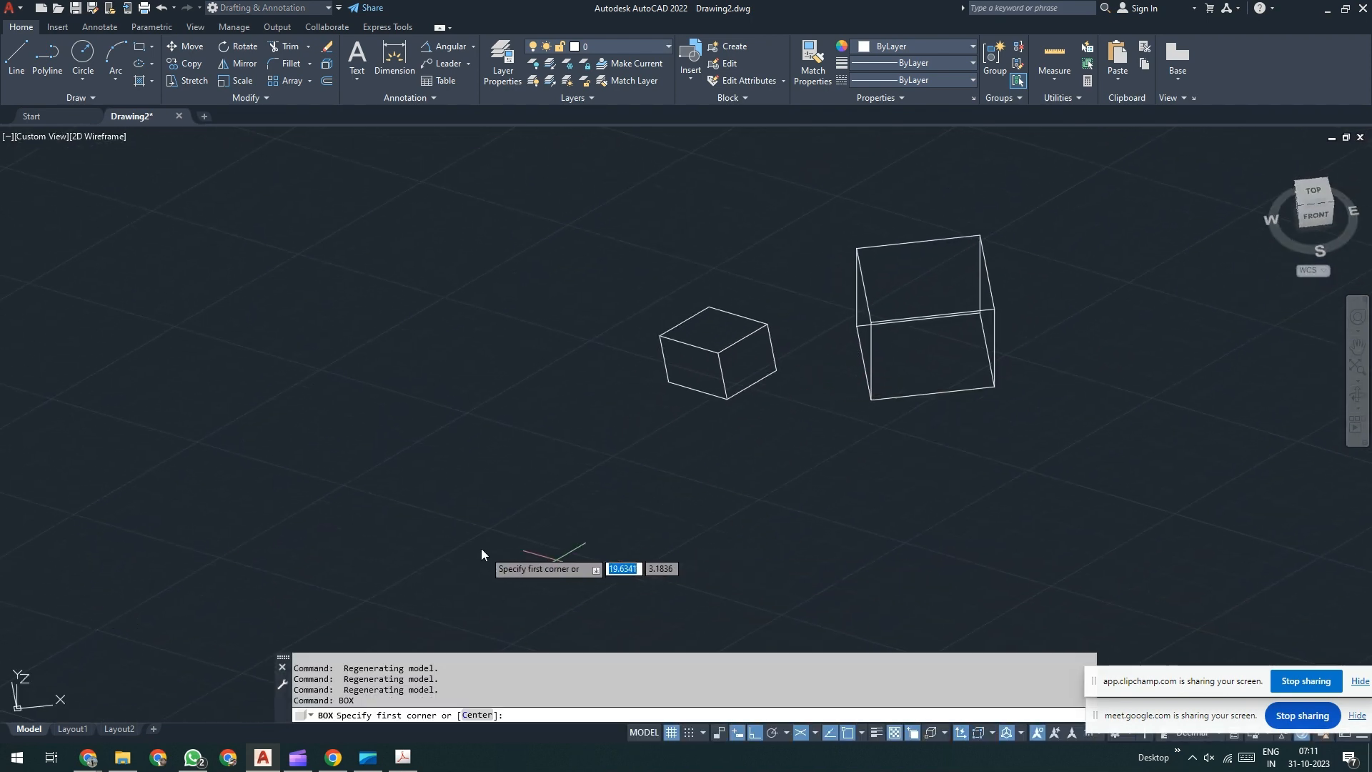
{"action": "left_click", "coordinate": [483, 528]}
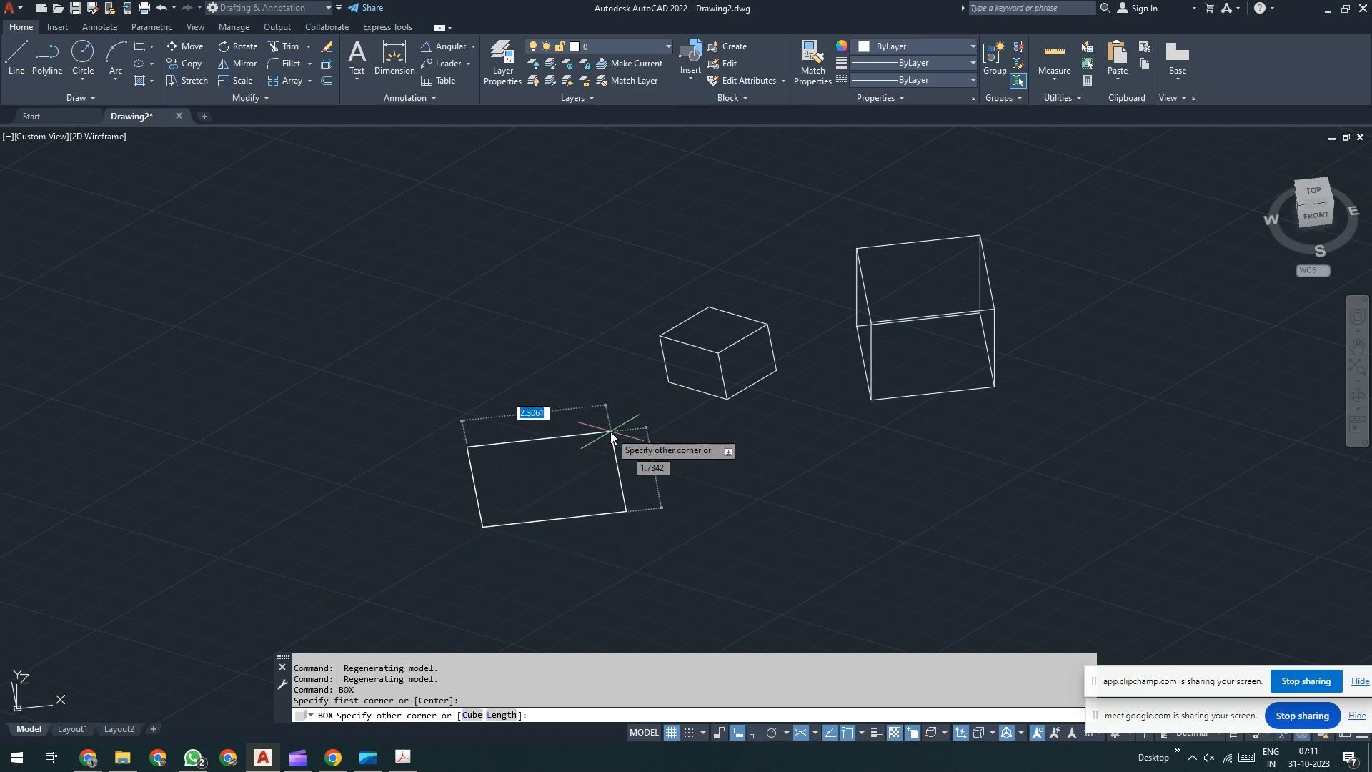
{"action": "type", "text": "1"}
{"action": "key", "text": "Tab"}
{"action": "type", "text": "1"}
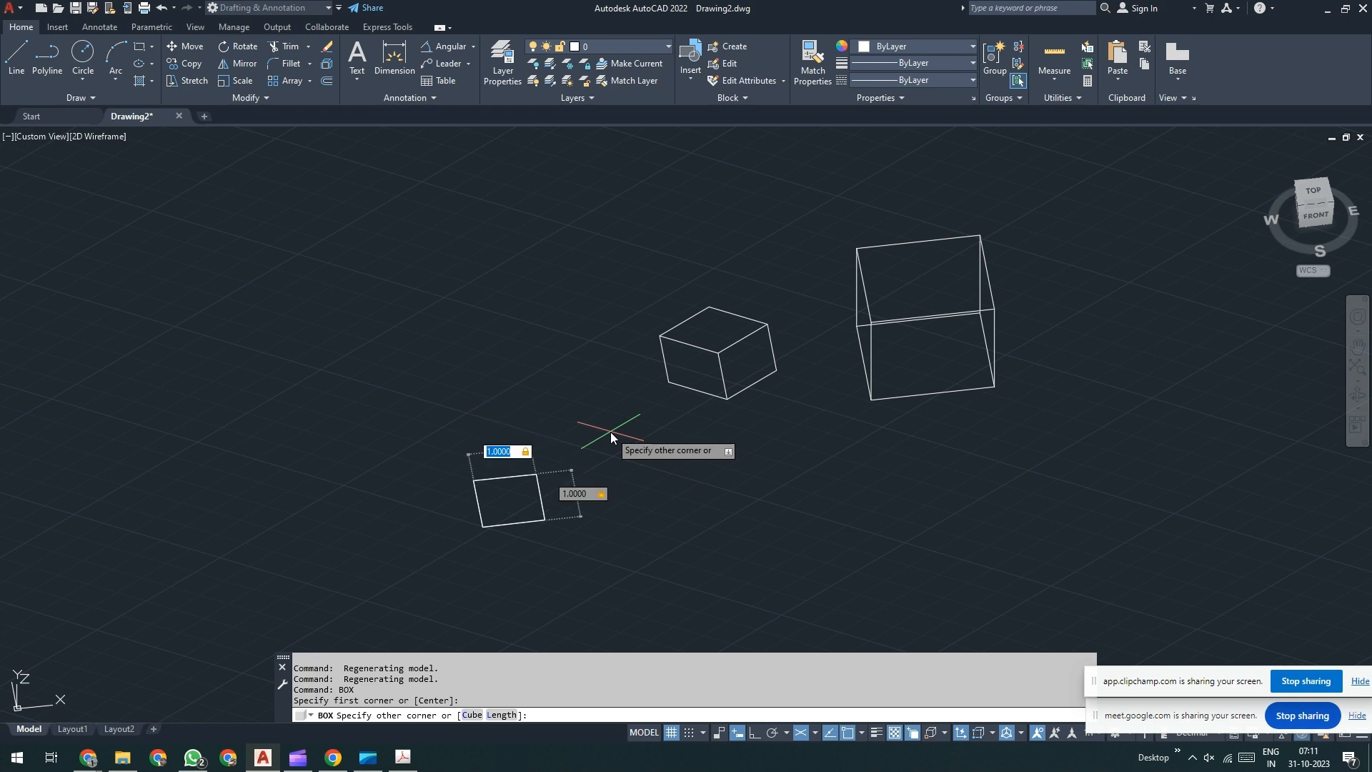
{"action": "key", "text": "Return"}
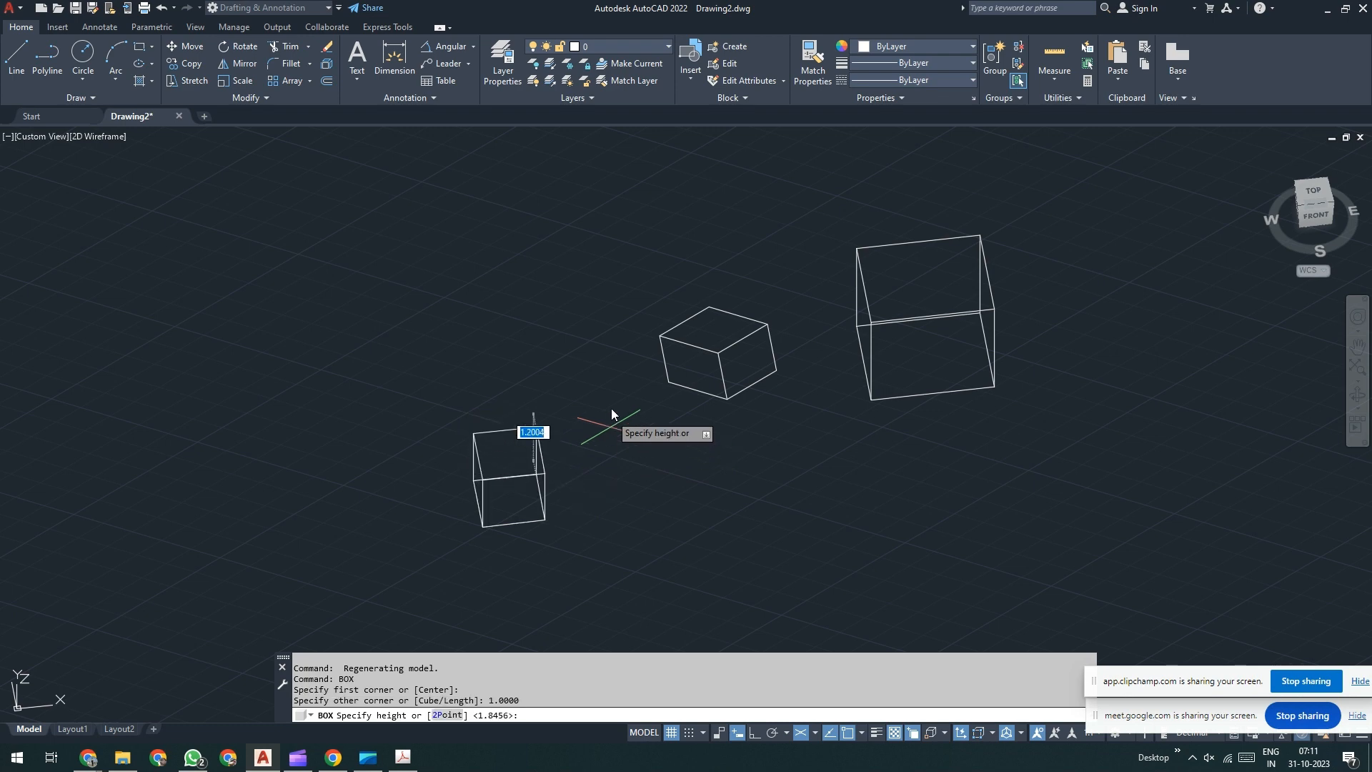
{"action": "type", "text": "1"}
{"action": "key", "text": "Return"}
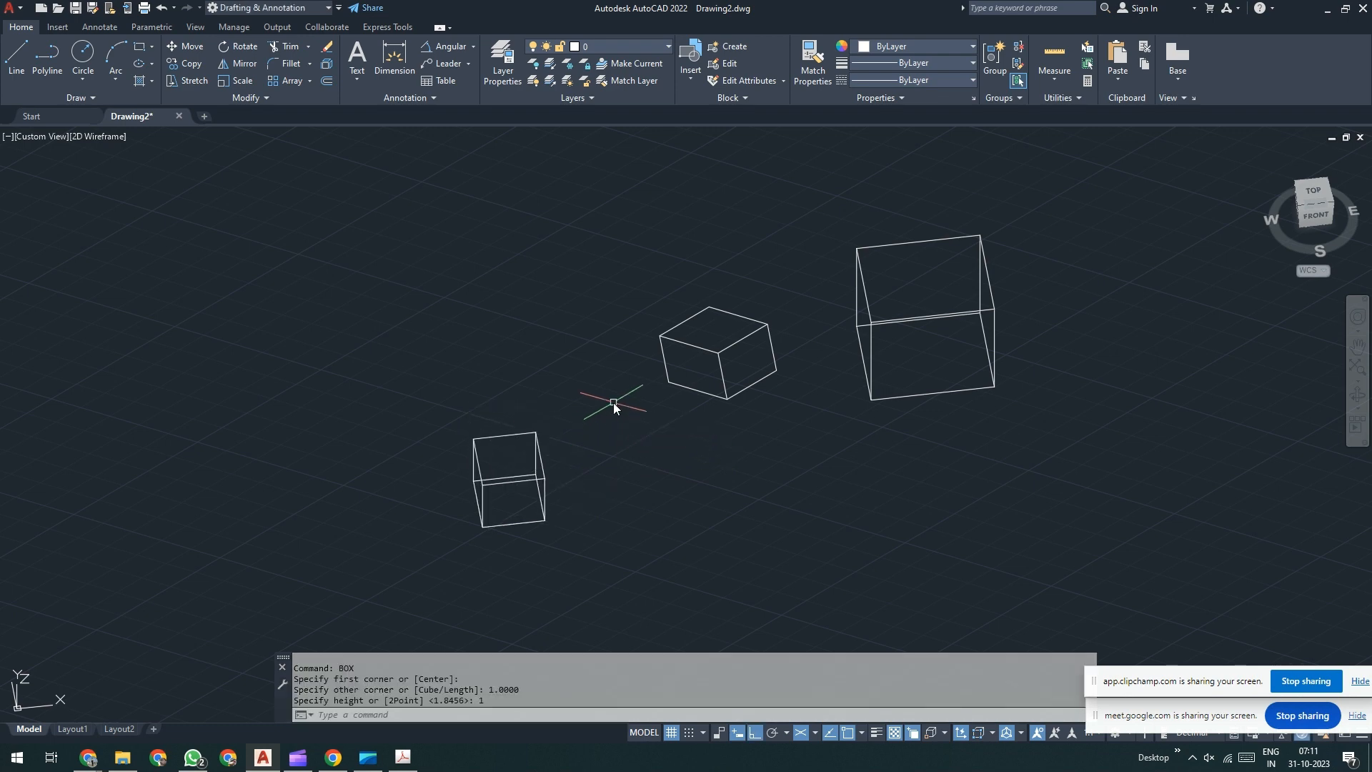
- Examine the 1-unit solid box up close in the SW Isometric view
{"action": "middle_click_drag", "start_coordinate": [662, 457], "coordinate": [825, 443], "text": "shift"}
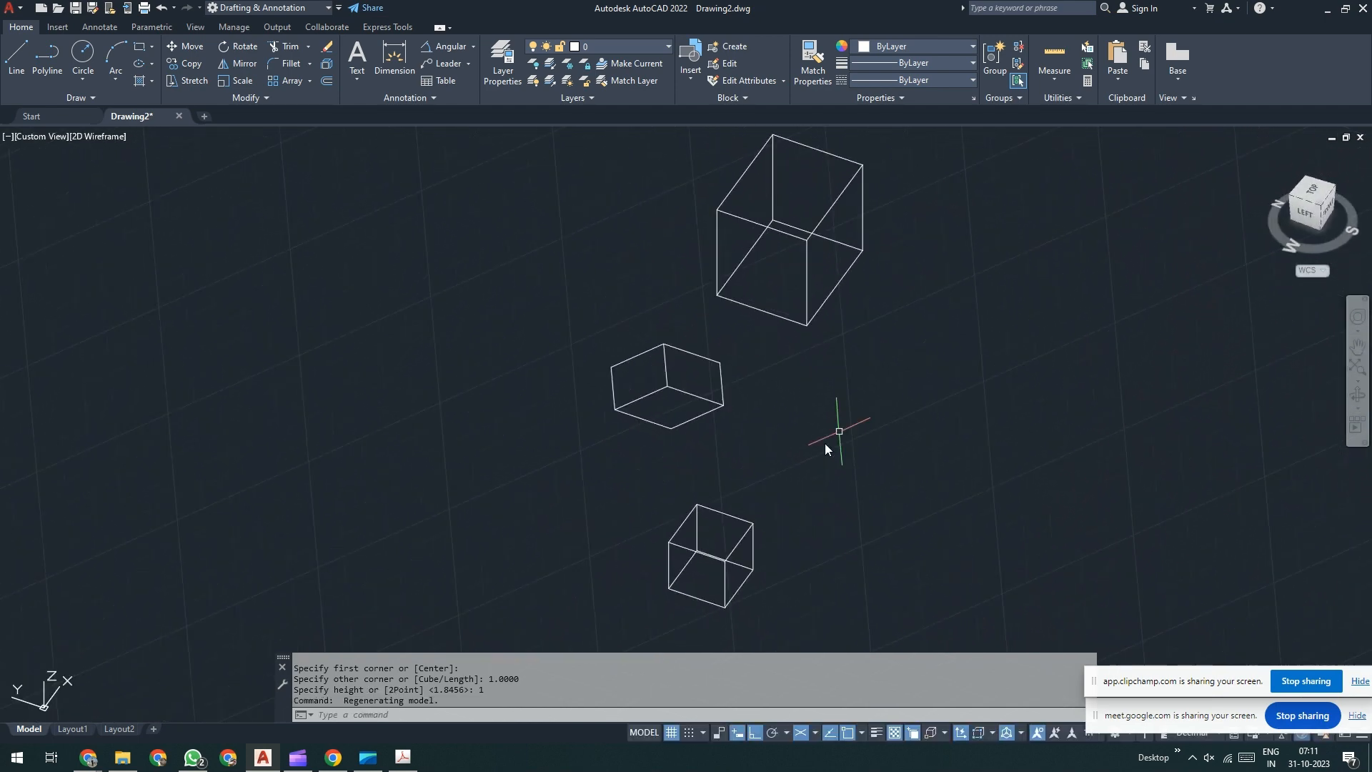
{"action": "left_click", "coordinate": [1325, 200]}
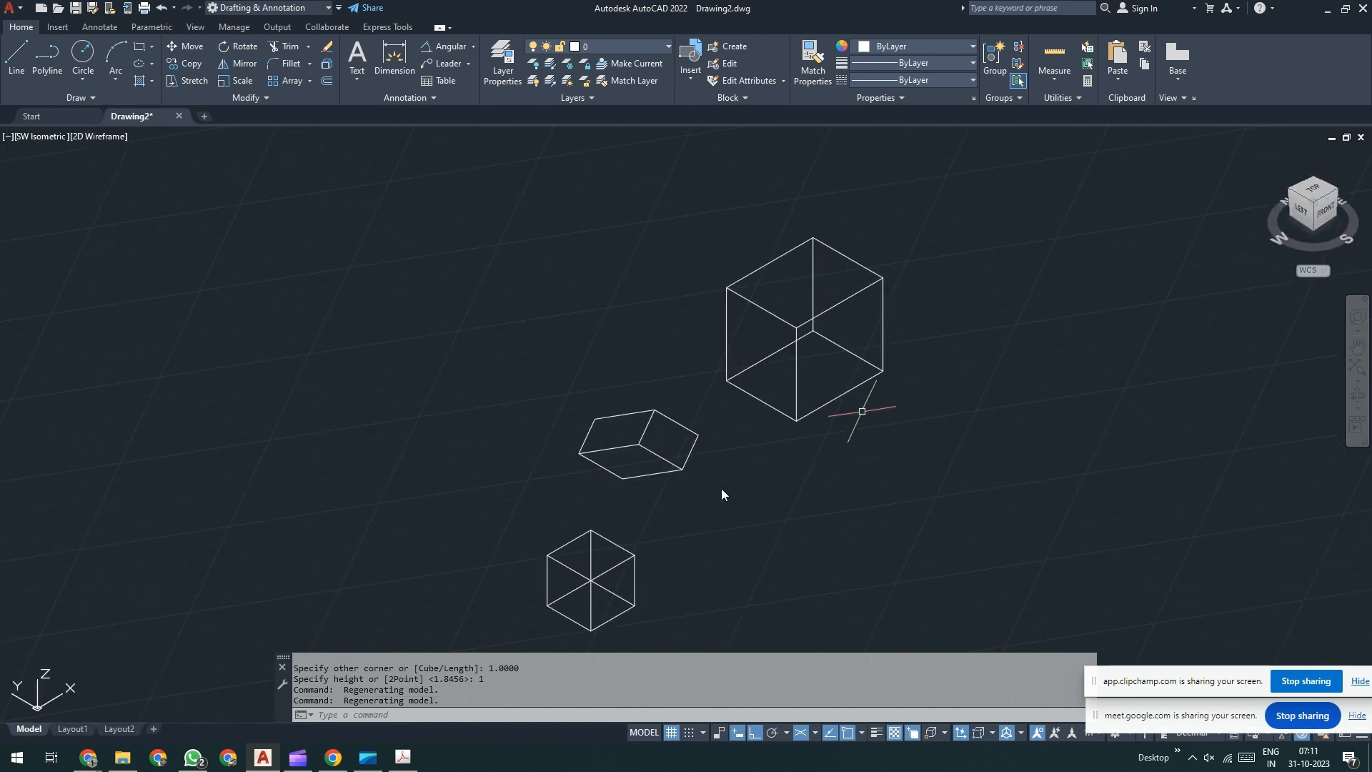
{"action": "scroll", "coordinate": [591, 578], "scroll_direction": "up", "scroll_amount": 5}
{"action": "mouse_move", "coordinate": [676, 564]}
{"action": "middle_mouse_down"}
{"action": "mouse_move", "coordinate": [695, 430]}
{"action": "mouse_move", "coordinate": [658, 388]}
{"action": "middle_mouse_up"}
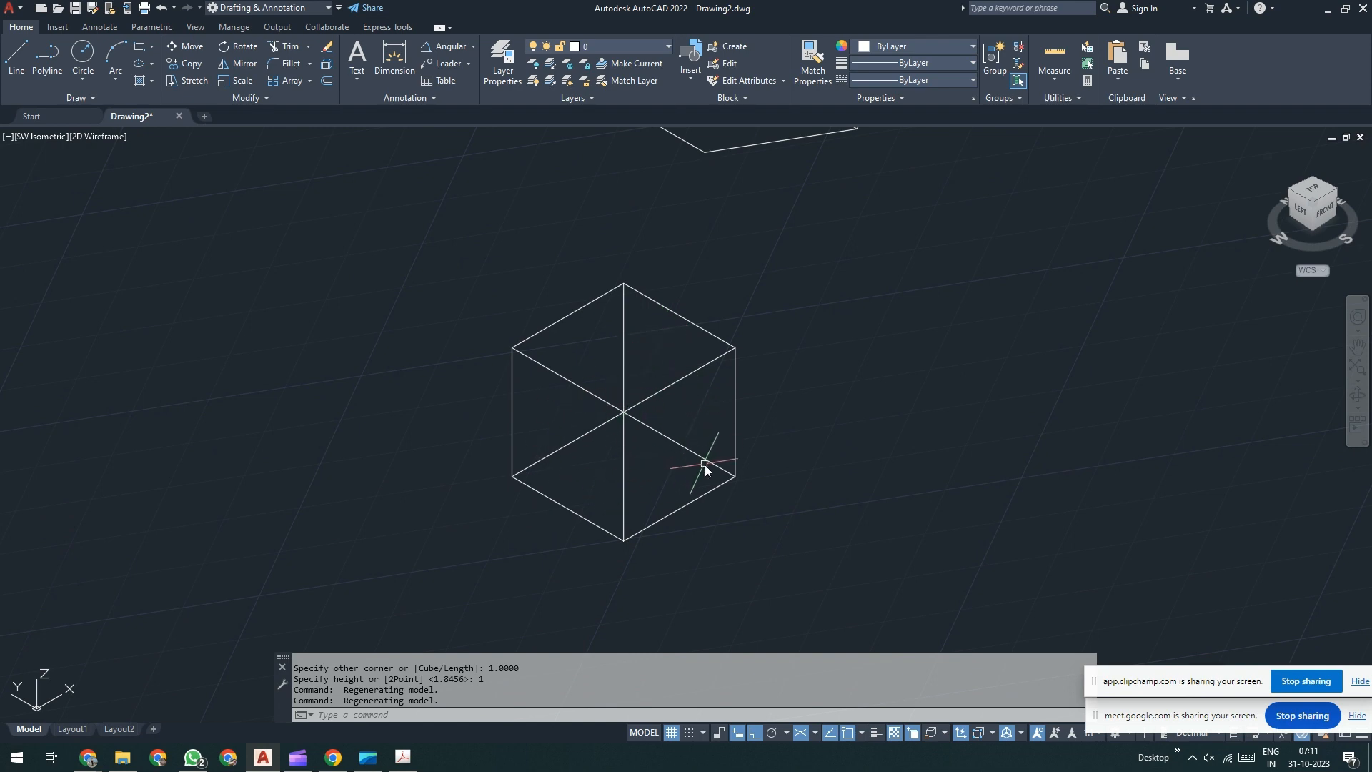
{"action": "mouse_move", "coordinate": [704, 464]}
{"action": "middle_mouse_down", "text": "shift"}
{"action": "mouse_move", "coordinate": [769, 419]}
{"action": "mouse_move", "coordinate": [703, 472]}
{"action": "middle_mouse_up", "text": "shift"}
{"action": "key", "text": "ctrl+z"}
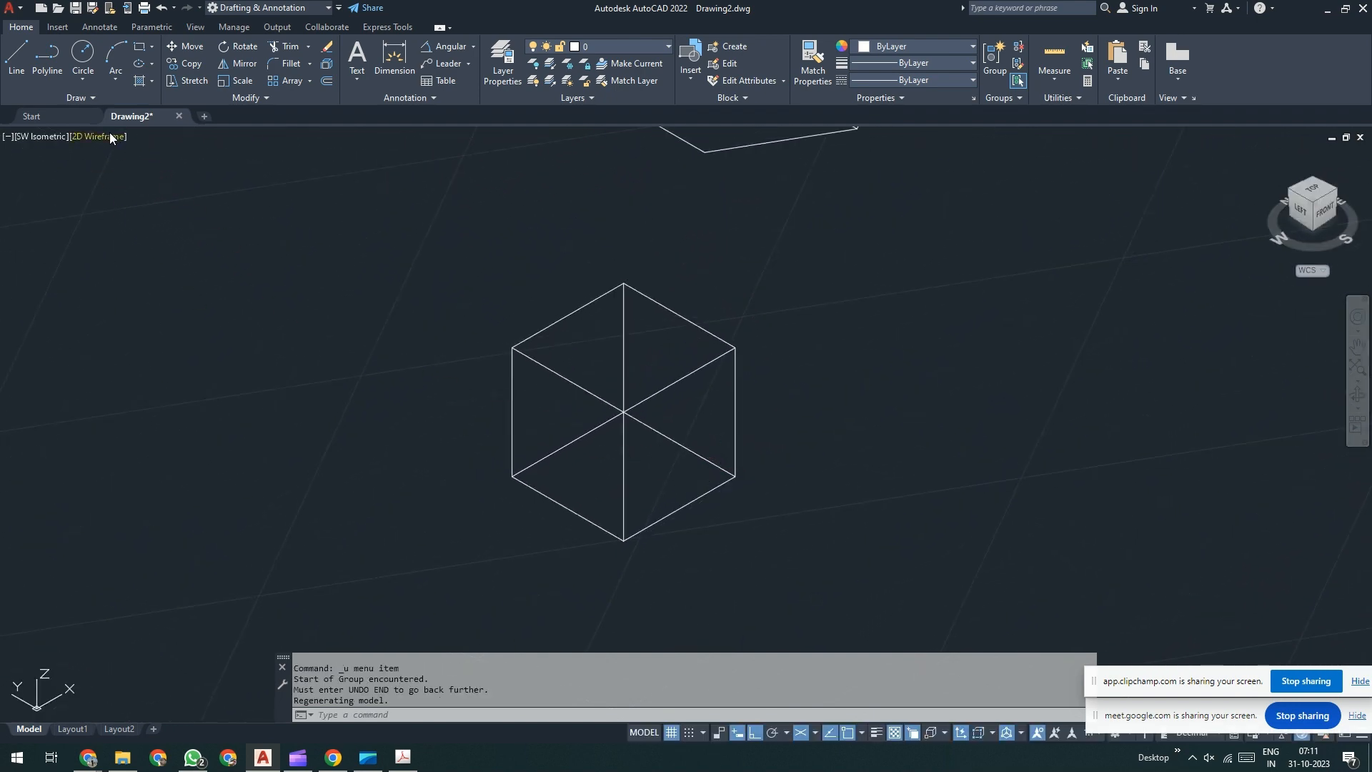
- Show the solid box with the Hidden visual style and compare it with the flat cube
{"action": "left_click", "coordinate": [111, 138]}
{"action": "left_click", "coordinate": [157, 203]}
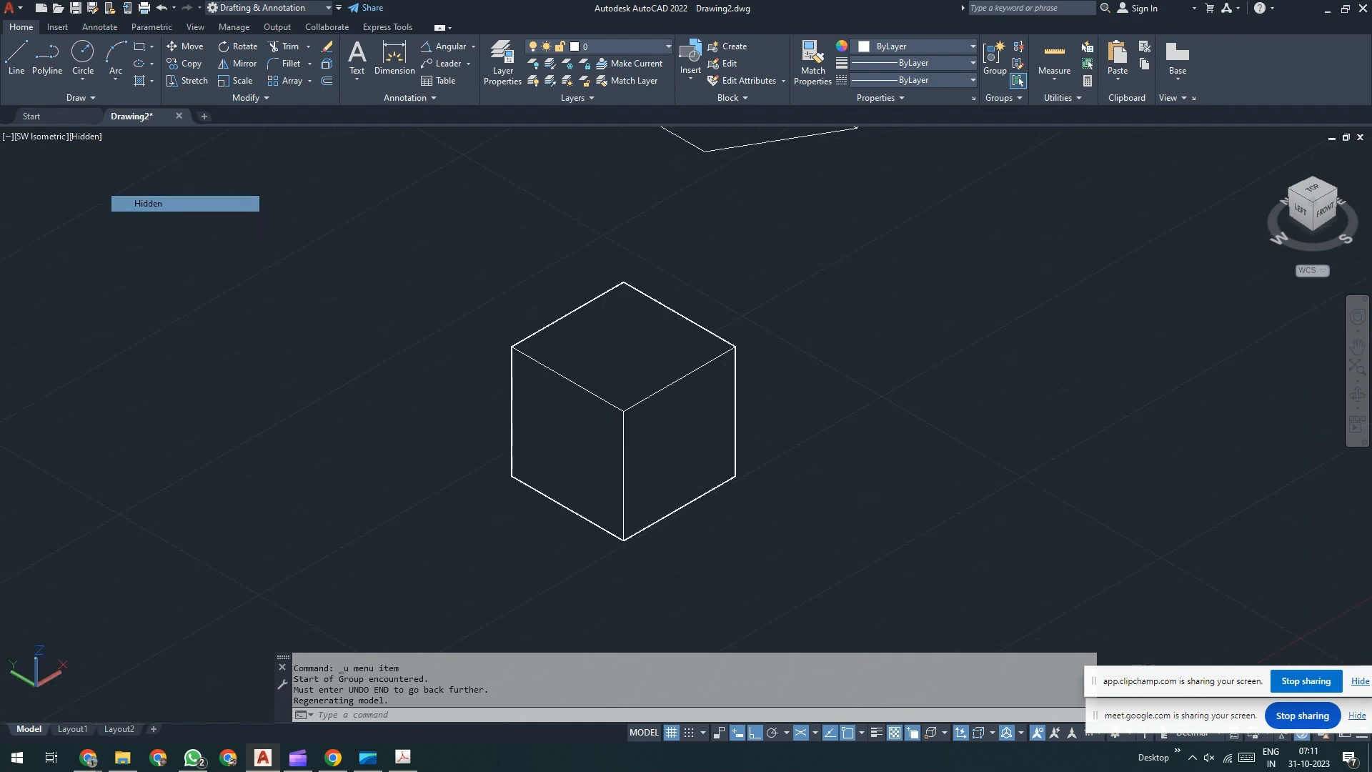
{"action": "scroll", "coordinate": [1023, 562], "scroll_direction": "down", "scroll_amount": 2}
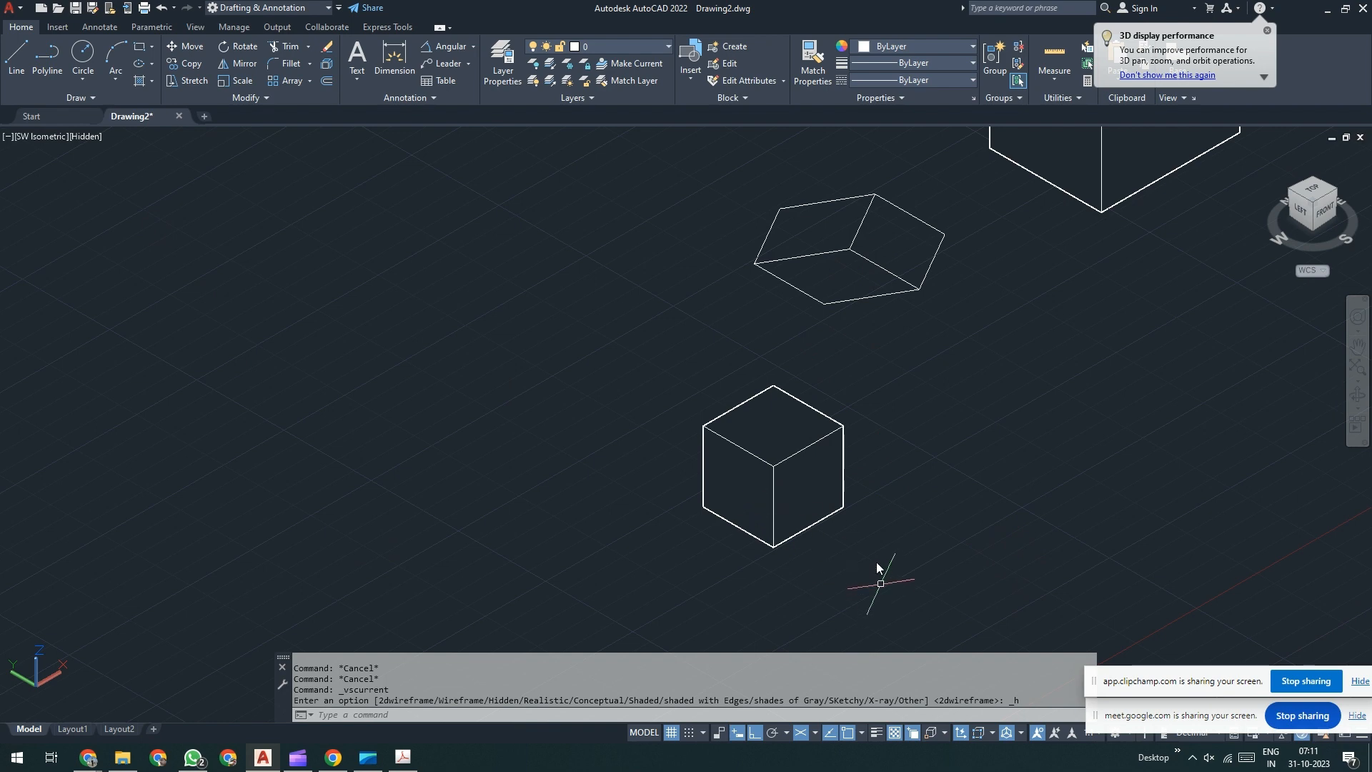
- Erase the large solid box and the 1-unit solid box, keeping only the flat isometric cube
{"action": "left_click", "coordinate": [872, 392]}
{"action": "left_click", "coordinate": [778, 499]}
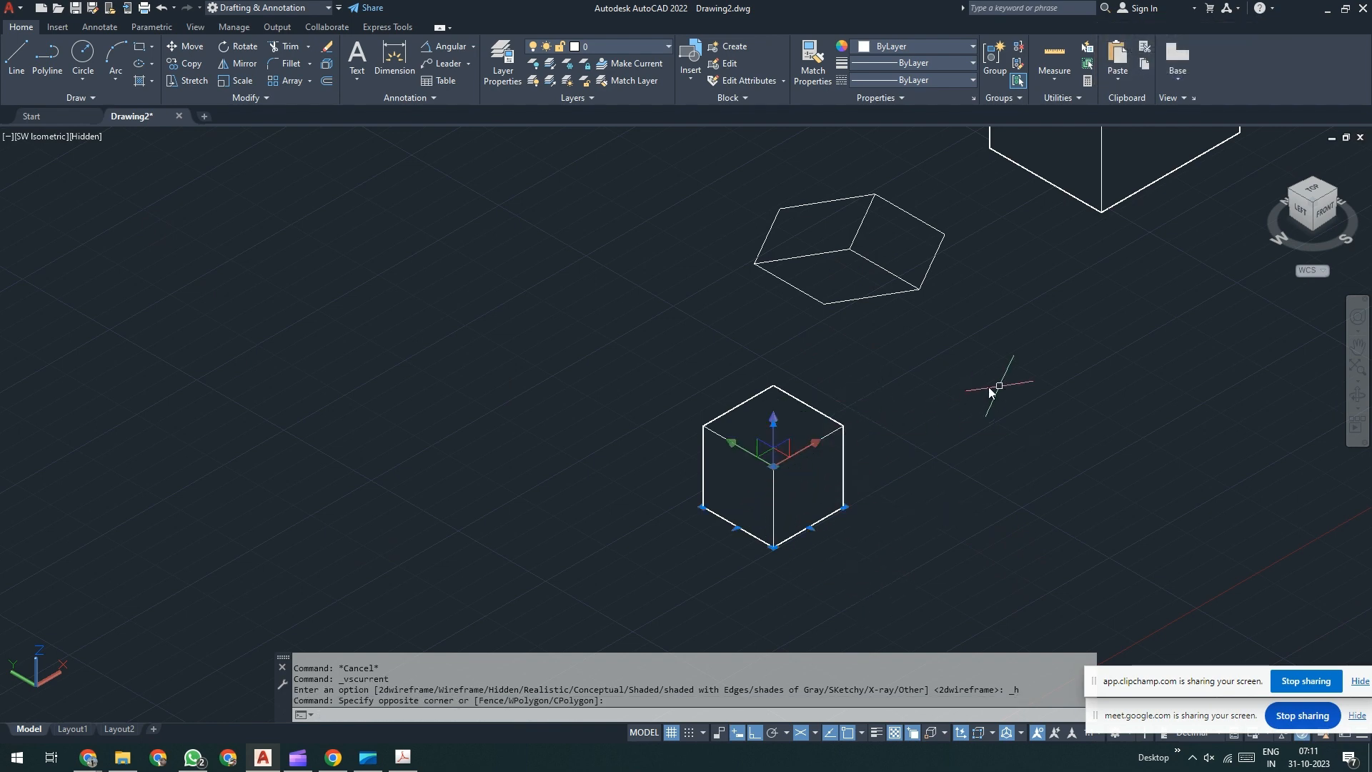
{"action": "middle_click_drag", "start_coordinate": [1039, 358], "coordinate": [879, 407]}
{"action": "left_click", "coordinate": [962, 306]}
{"action": "left_click", "coordinate": [915, 245]}
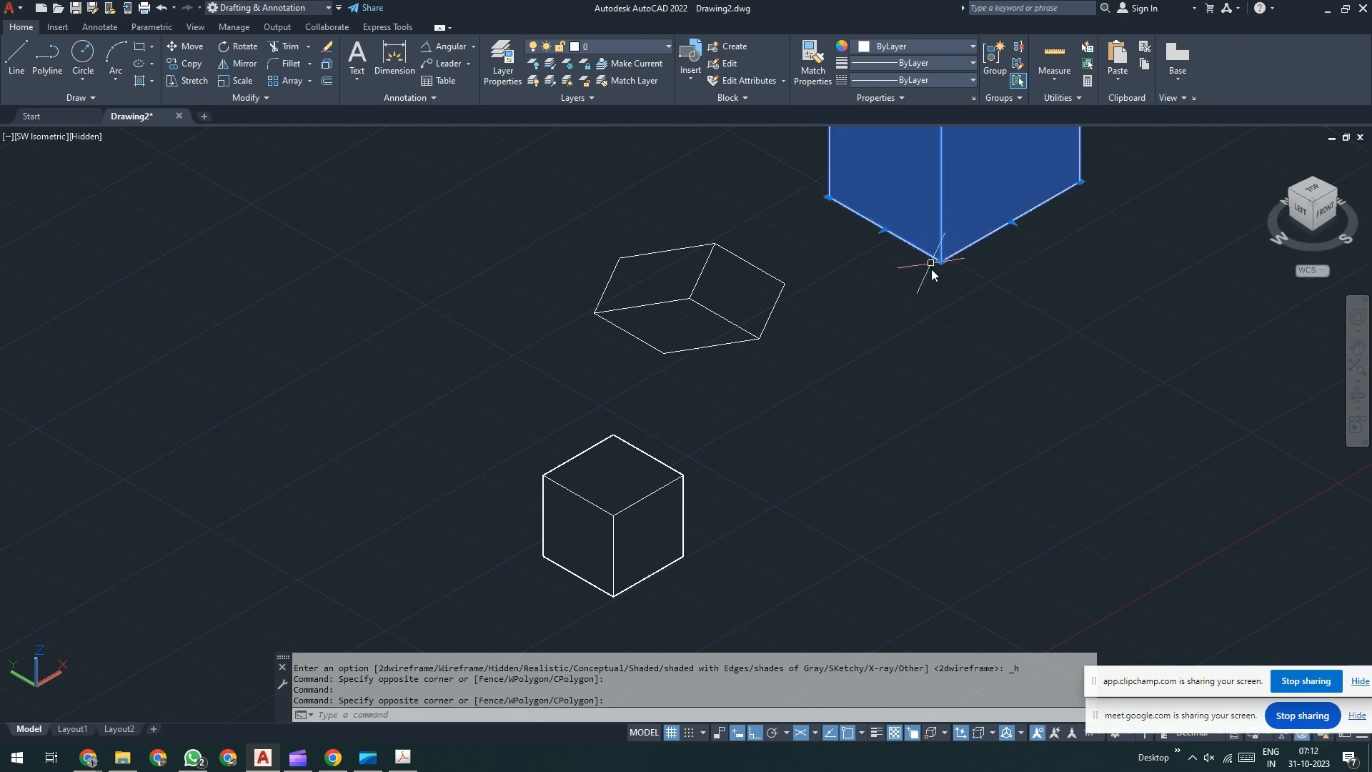
{"action": "key", "text": "Delete"}
{"action": "left_click", "coordinate": [778, 459]}
{"action": "left_click", "coordinate": [545, 587]}
{"action": "key", "text": "Delete"}
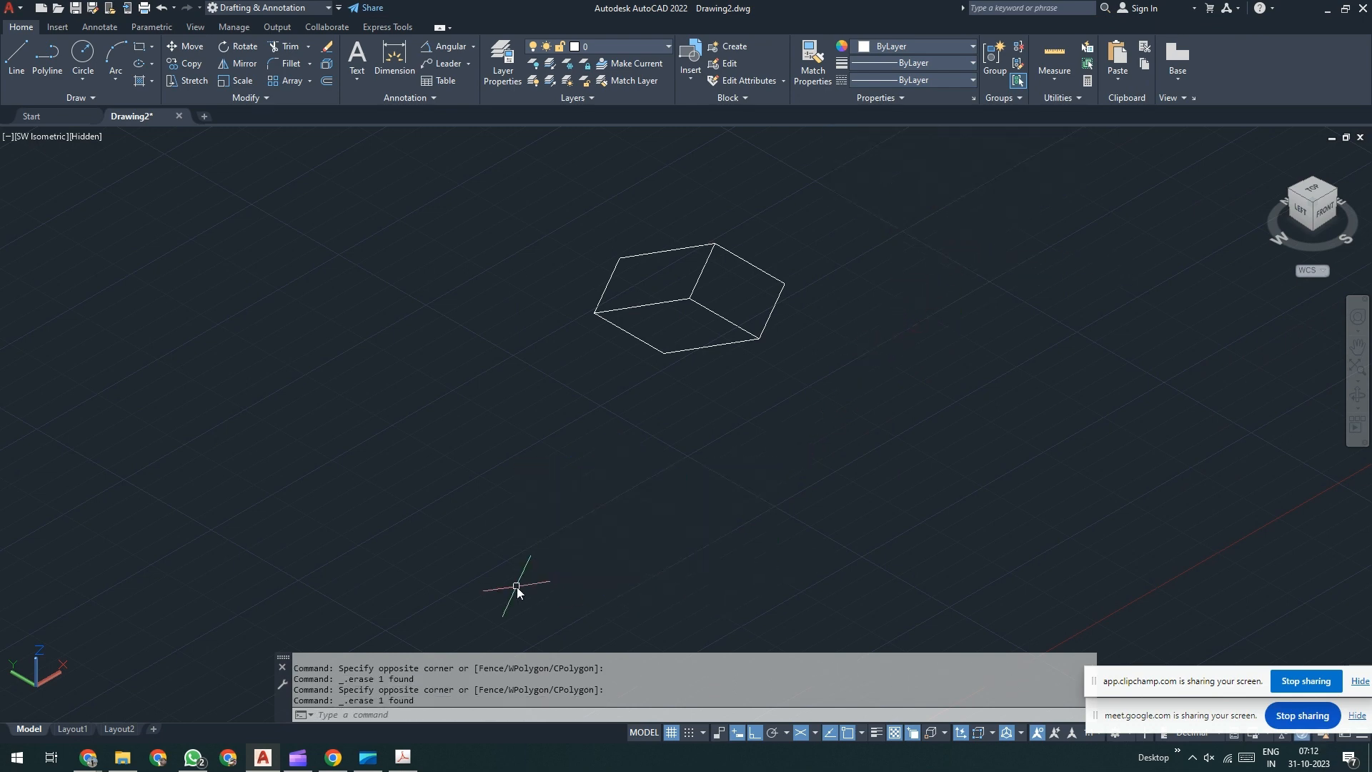
- Restore the 2D Wireframe visual style and the Top view of the flat cube with north facing up
{"action": "left_click", "coordinate": [82, 137]}
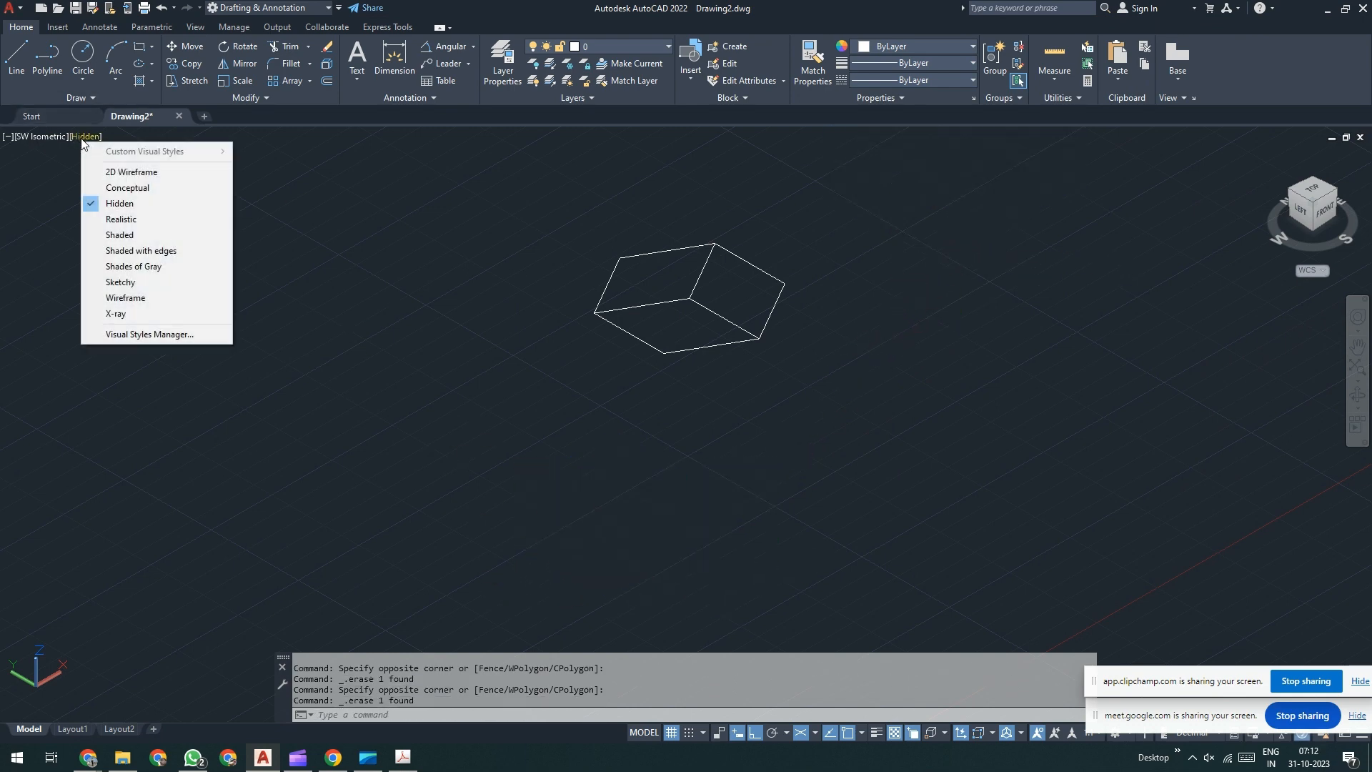
{"action": "left_click", "coordinate": [129, 171]}
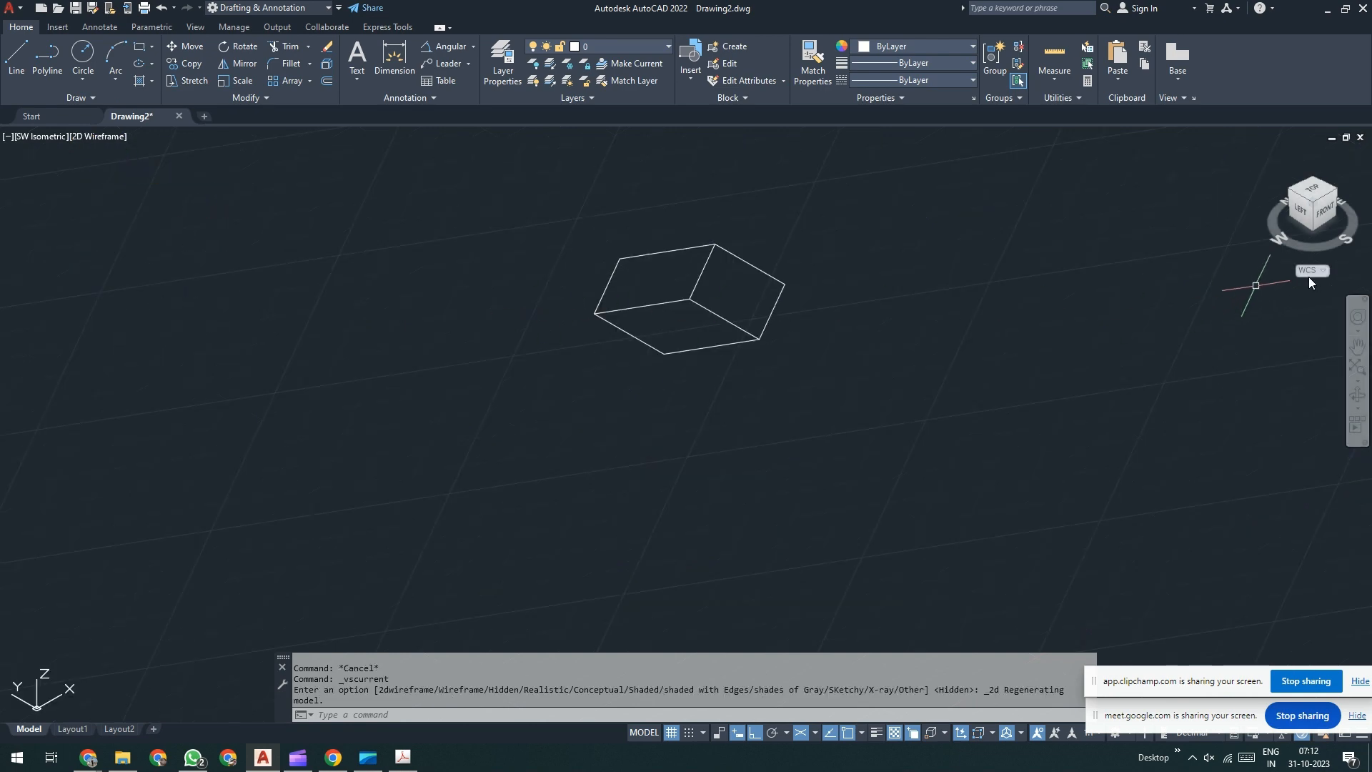
{"action": "left_click", "coordinate": [1314, 204]}
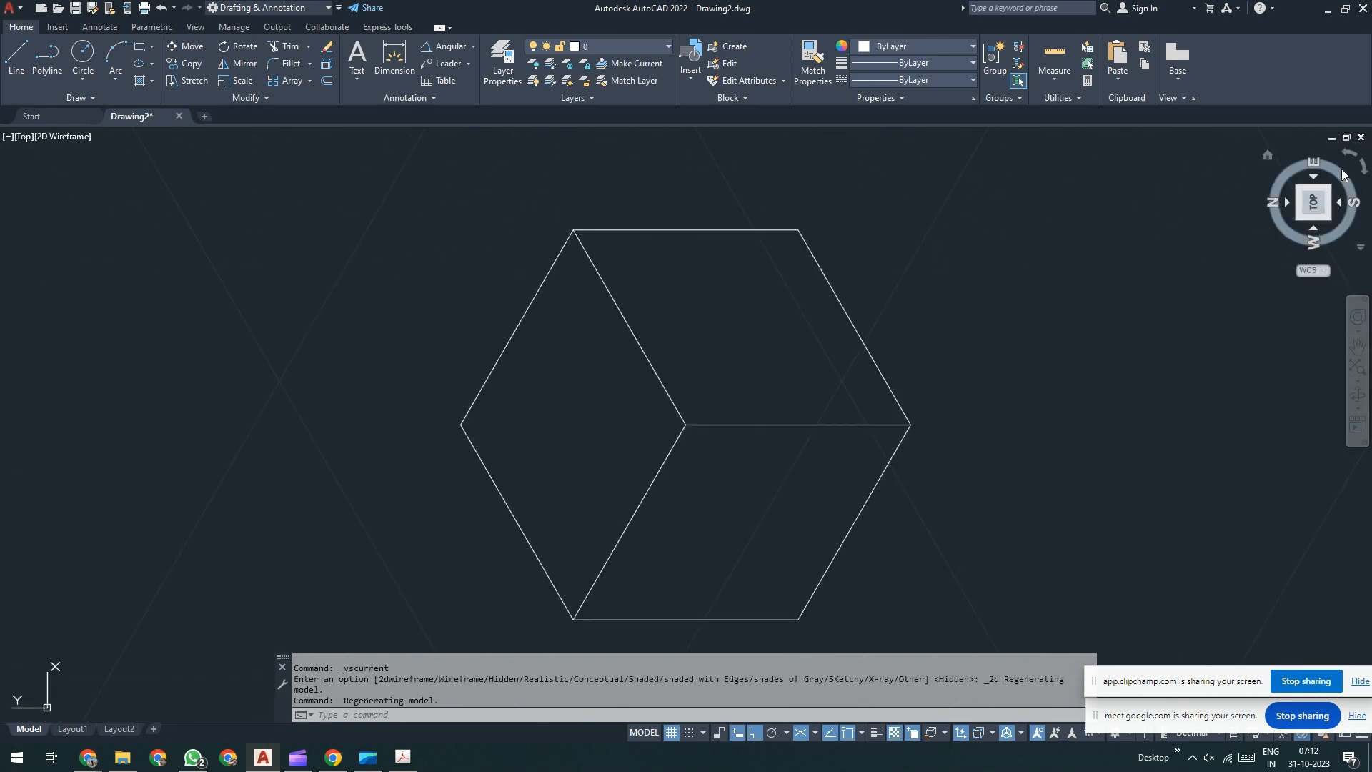
{"action": "left_click", "coordinate": [1362, 163]}
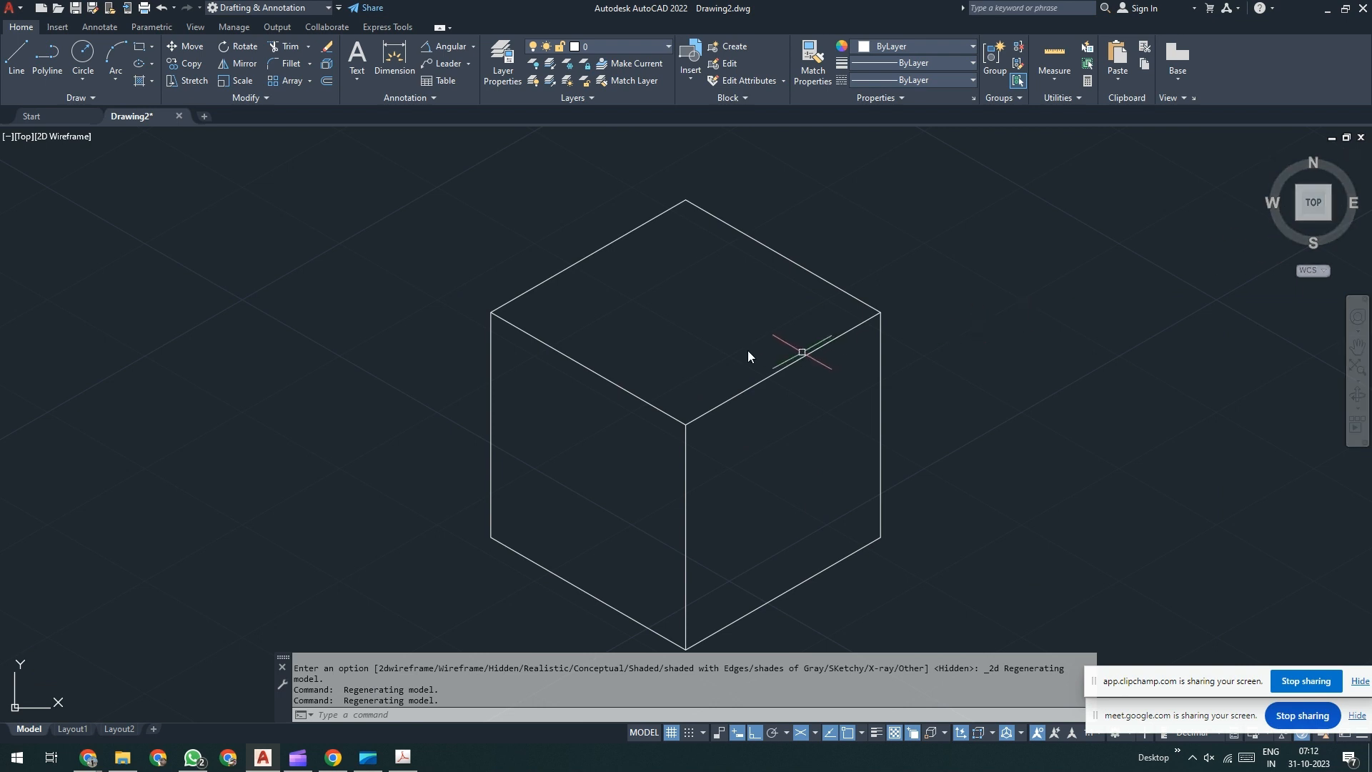
{"action": "scroll", "coordinate": [683, 377], "scroll_direction": "down", "scroll_amount": 3}
{"action": "middle_click_drag", "start_coordinate": [729, 410], "coordinate": [610, 403]}
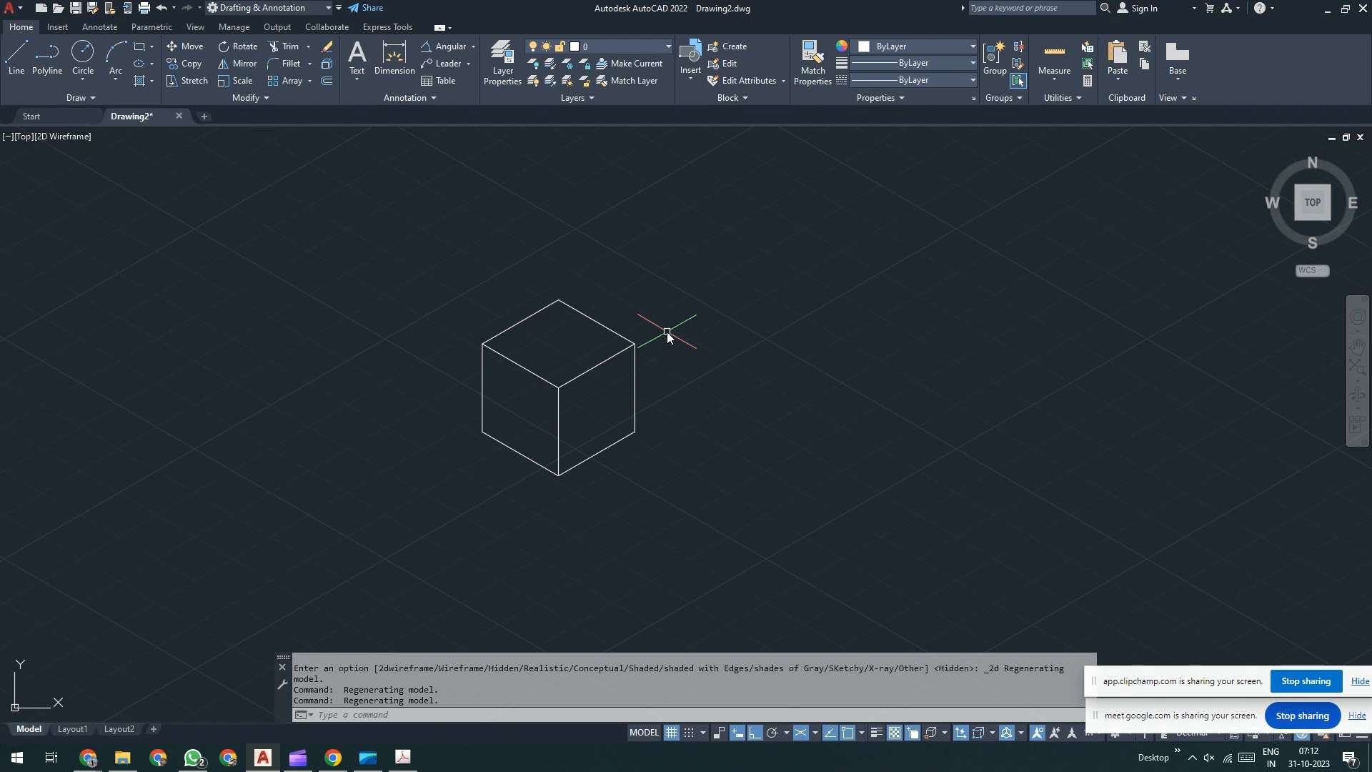
{"action": "middle_click_drag", "start_coordinate": [651, 341], "coordinate": [629, 343]}
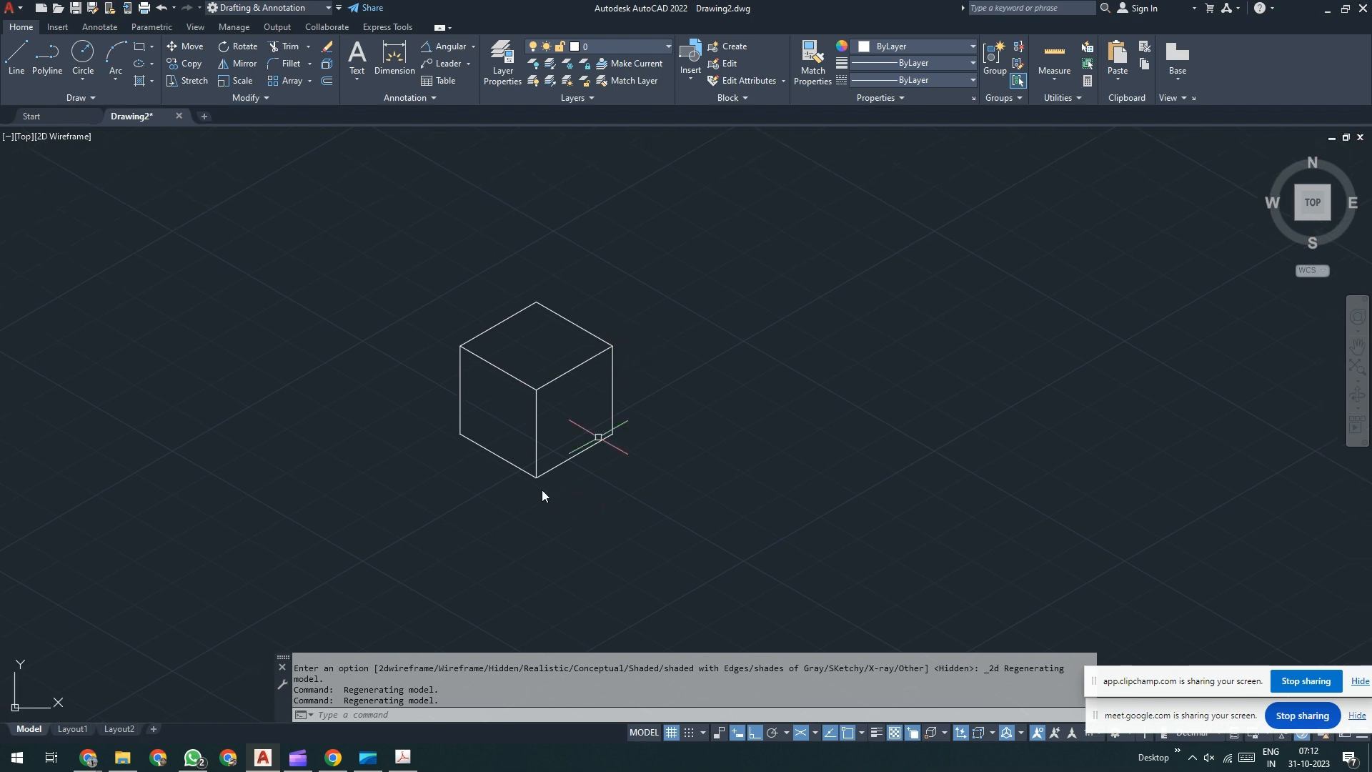
- Start a connected isometric line route beside the cube: about 1.9 units at 30°, vertically up, a short 30° run and a 330° run
{"action": "type", "text": "L"}
{"action": "key", "text": "Return"}
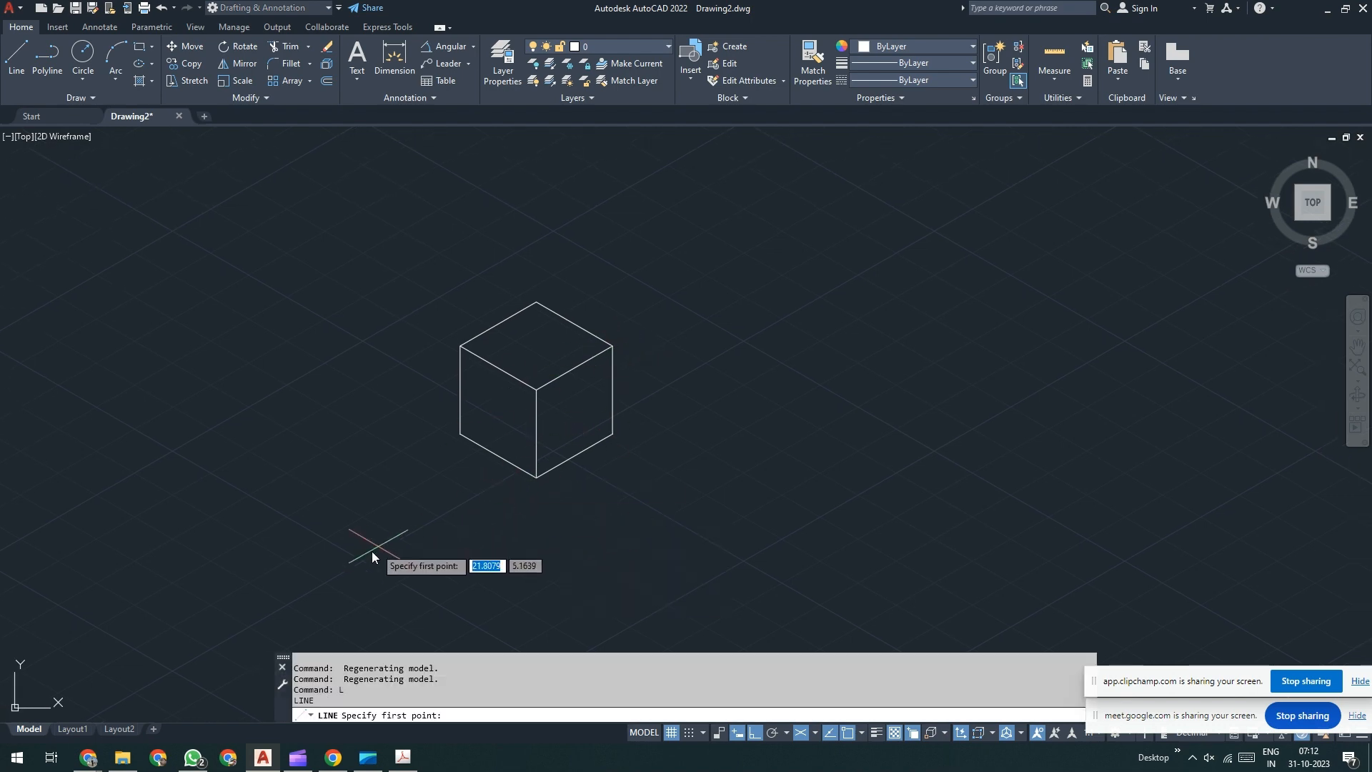
{"action": "left_click", "coordinate": [311, 568]}
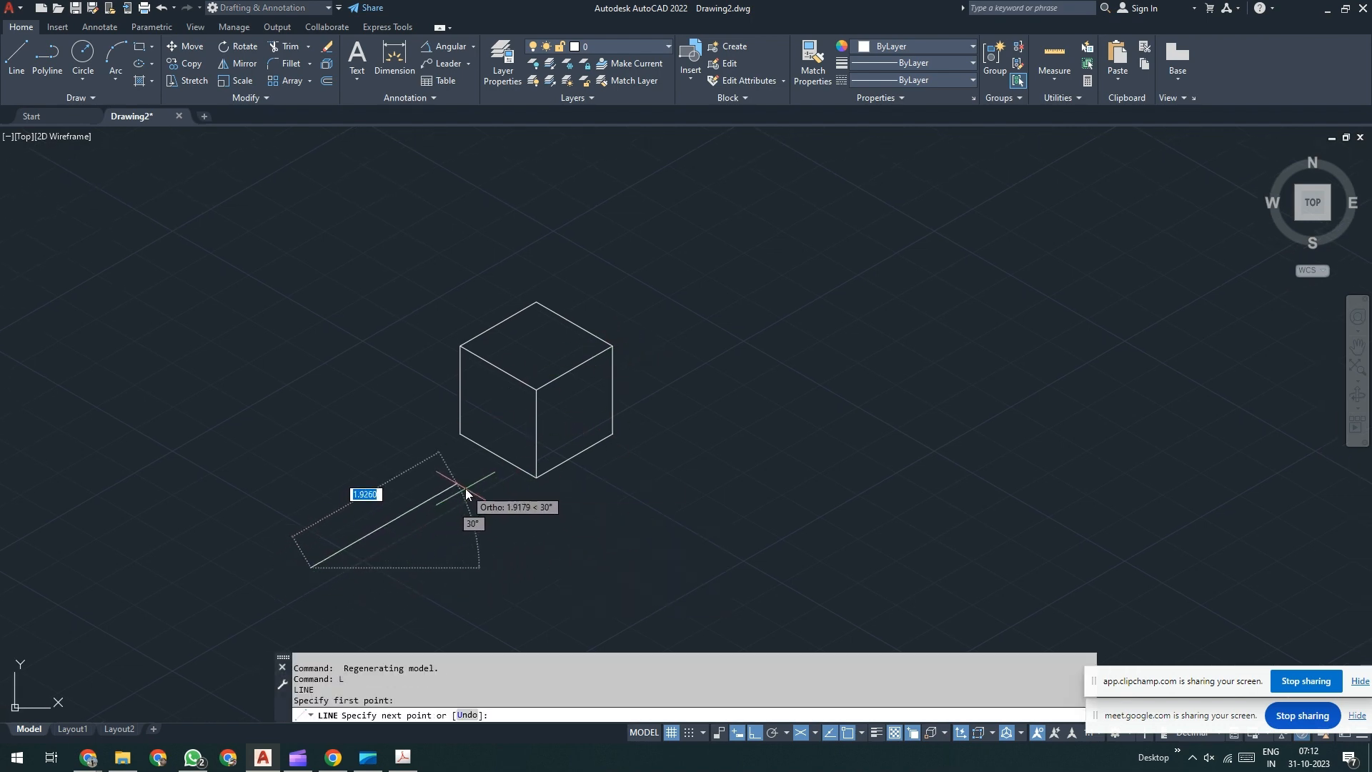
{"action": "left_click", "coordinate": [465, 487]}
{"action": "key", "text": "F5"}
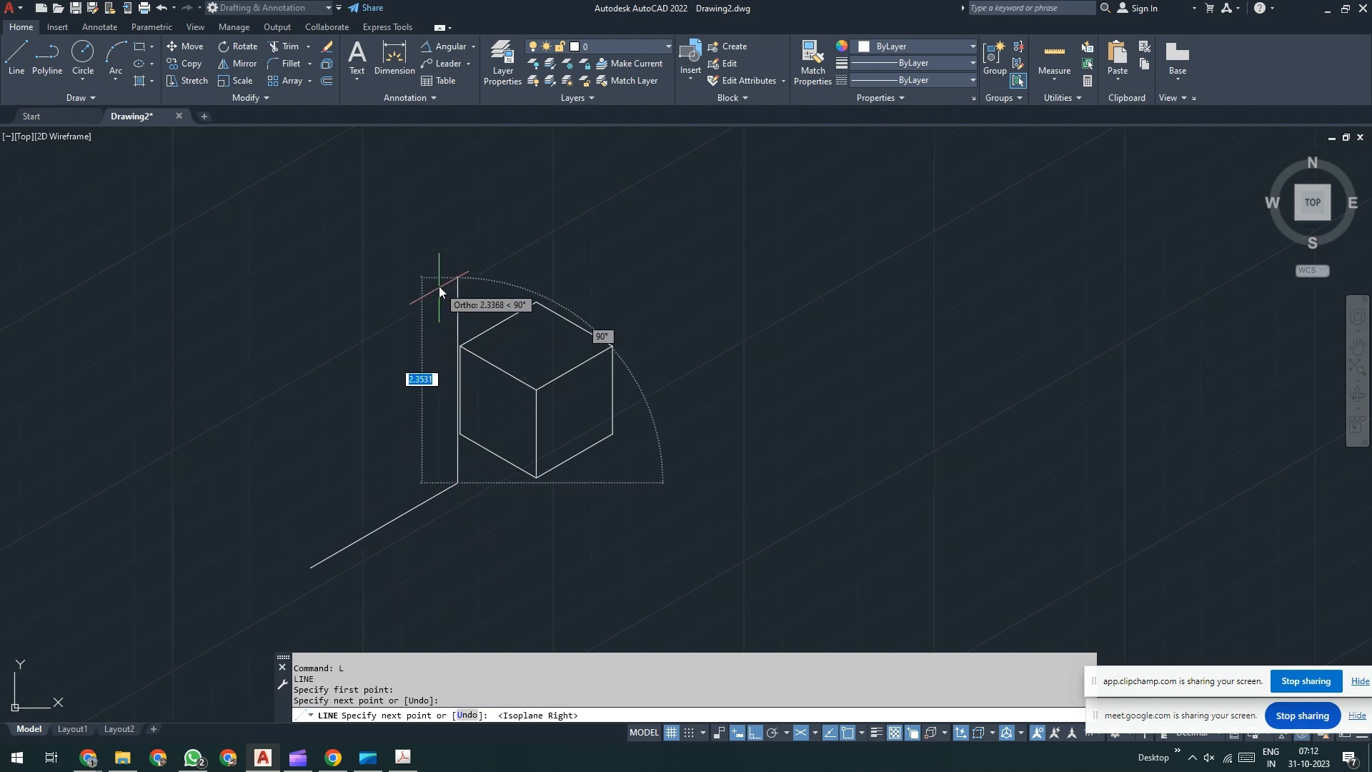
{"action": "left_click", "coordinate": [449, 306]}
{"action": "left_click", "coordinate": [510, 279]}
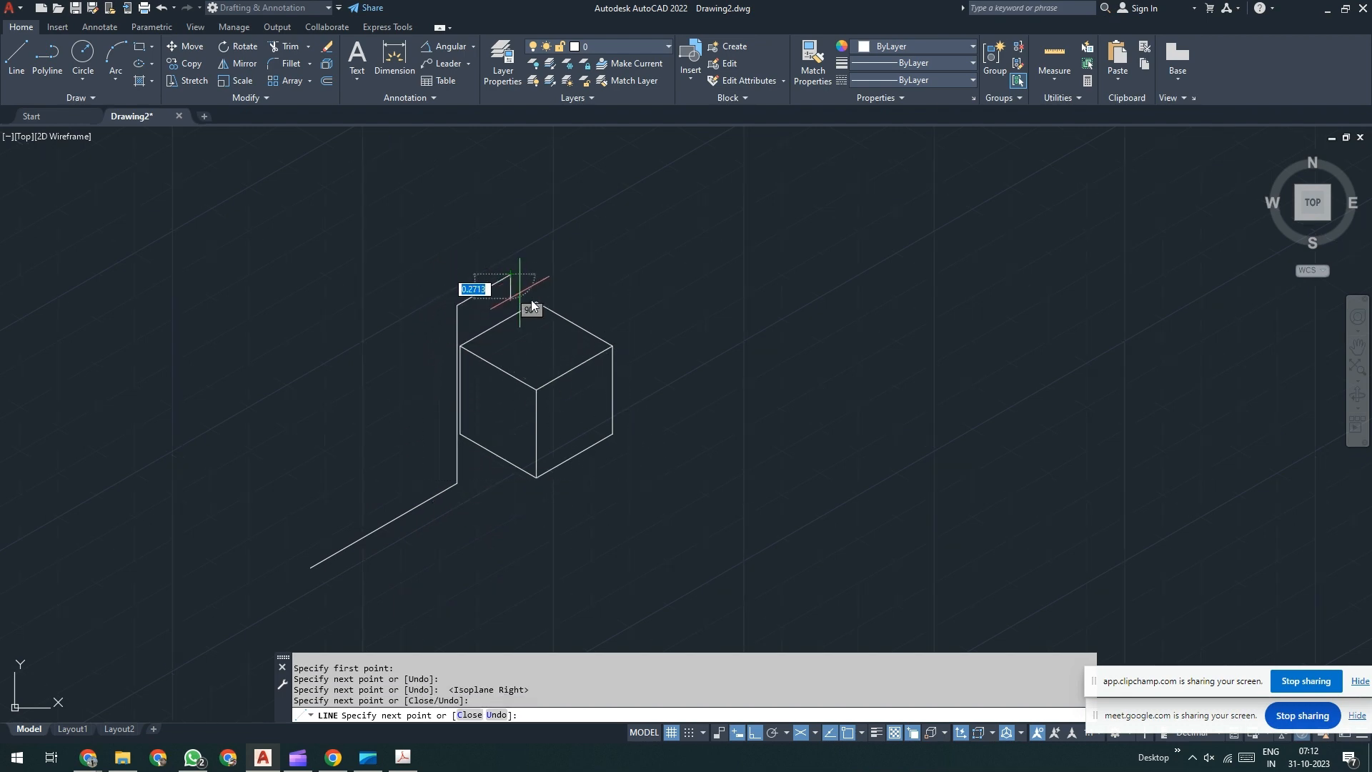
{"action": "key", "text": "F5"}
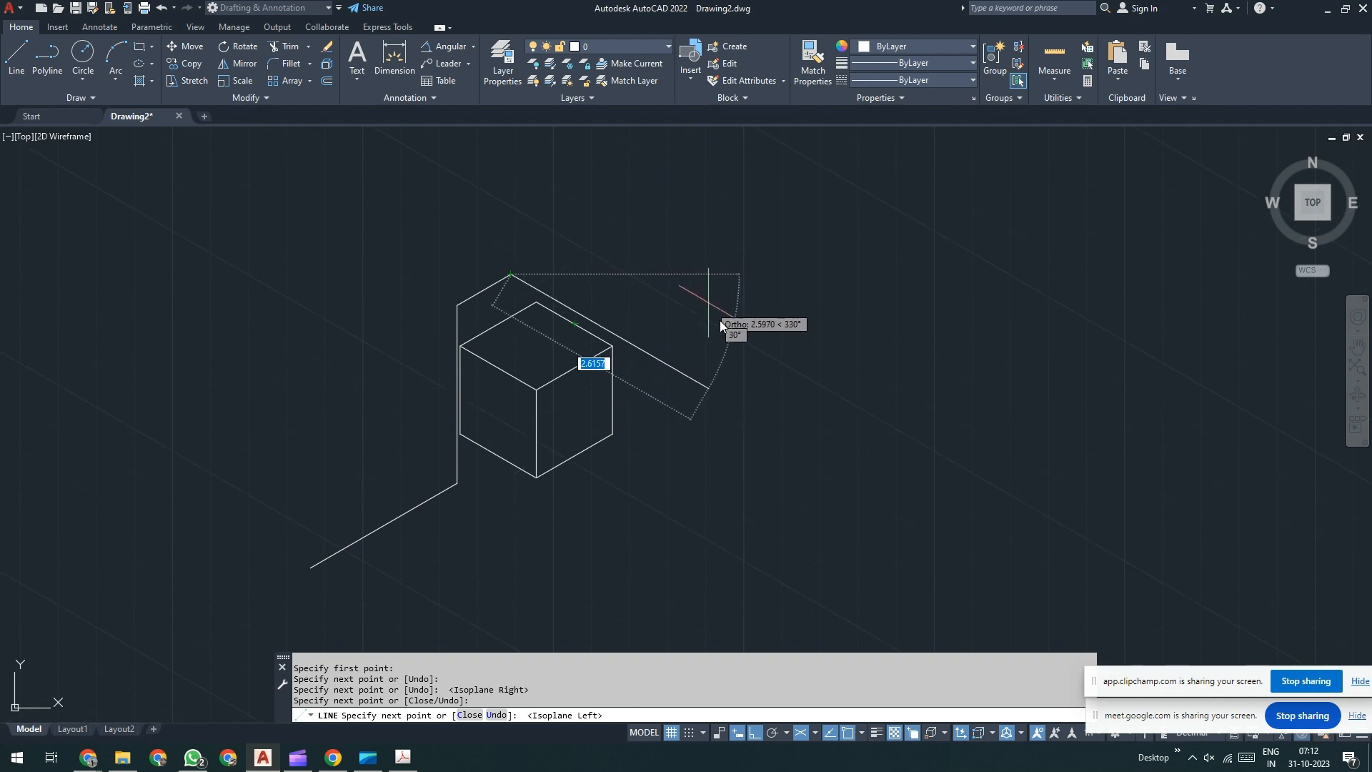
{"action": "left_click", "coordinate": [625, 343]}
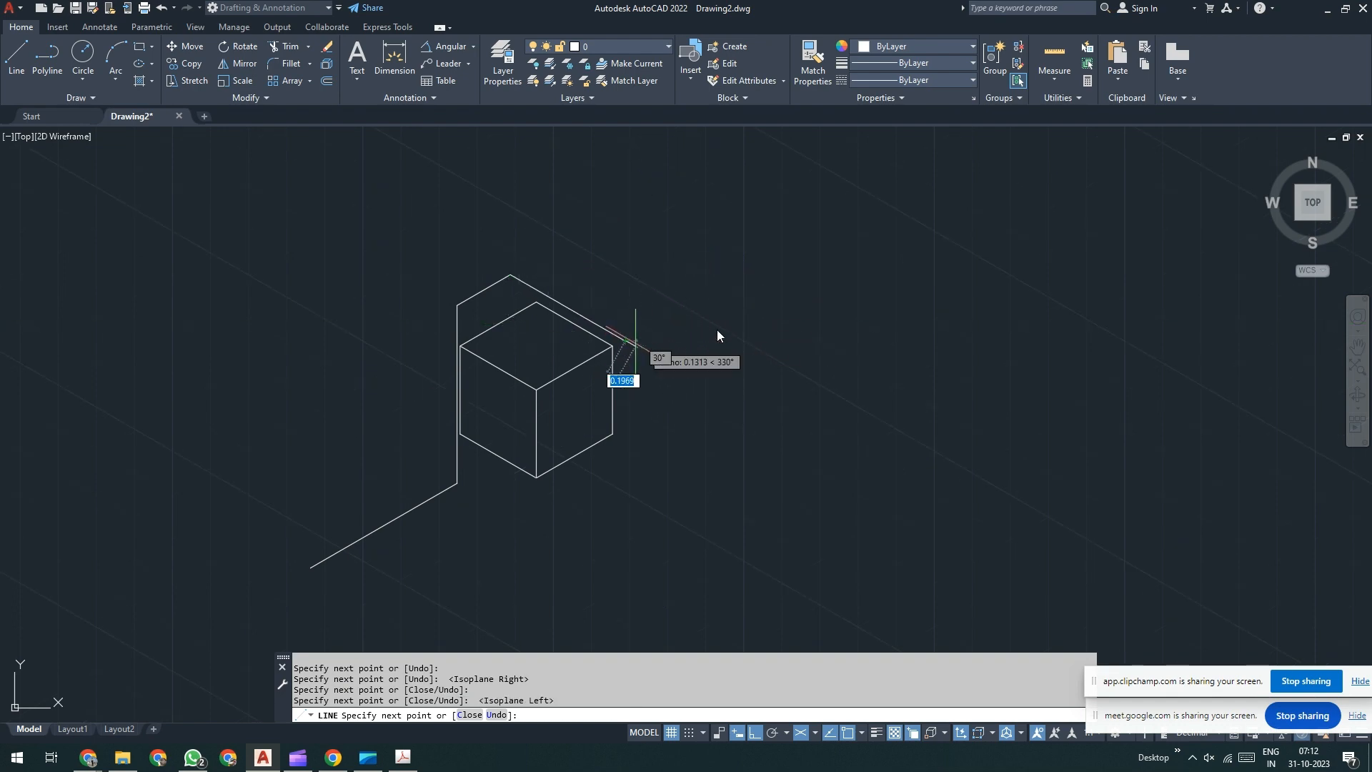
- Extend the route with a 30° run, a drop of about 1 unit, a long 30° run, a 150° run and about 1.1 units at 30°
{"action": "key", "text": "F5"}
{"action": "left_click", "coordinate": [736, 282]}
{"action": "key", "text": "F5"}
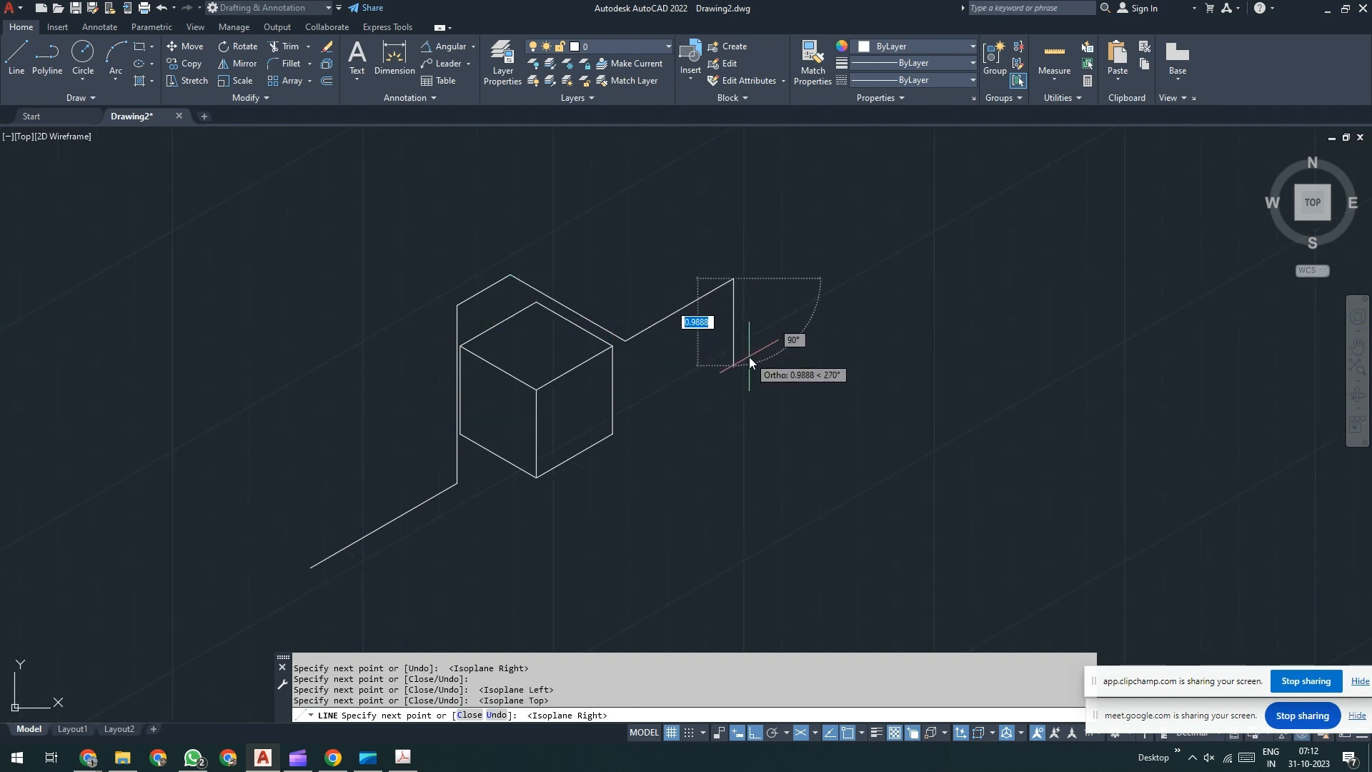
{"action": "left_click", "coordinate": [742, 363]}
{"action": "left_click", "coordinate": [907, 285]}
{"action": "key", "text": "F5"}
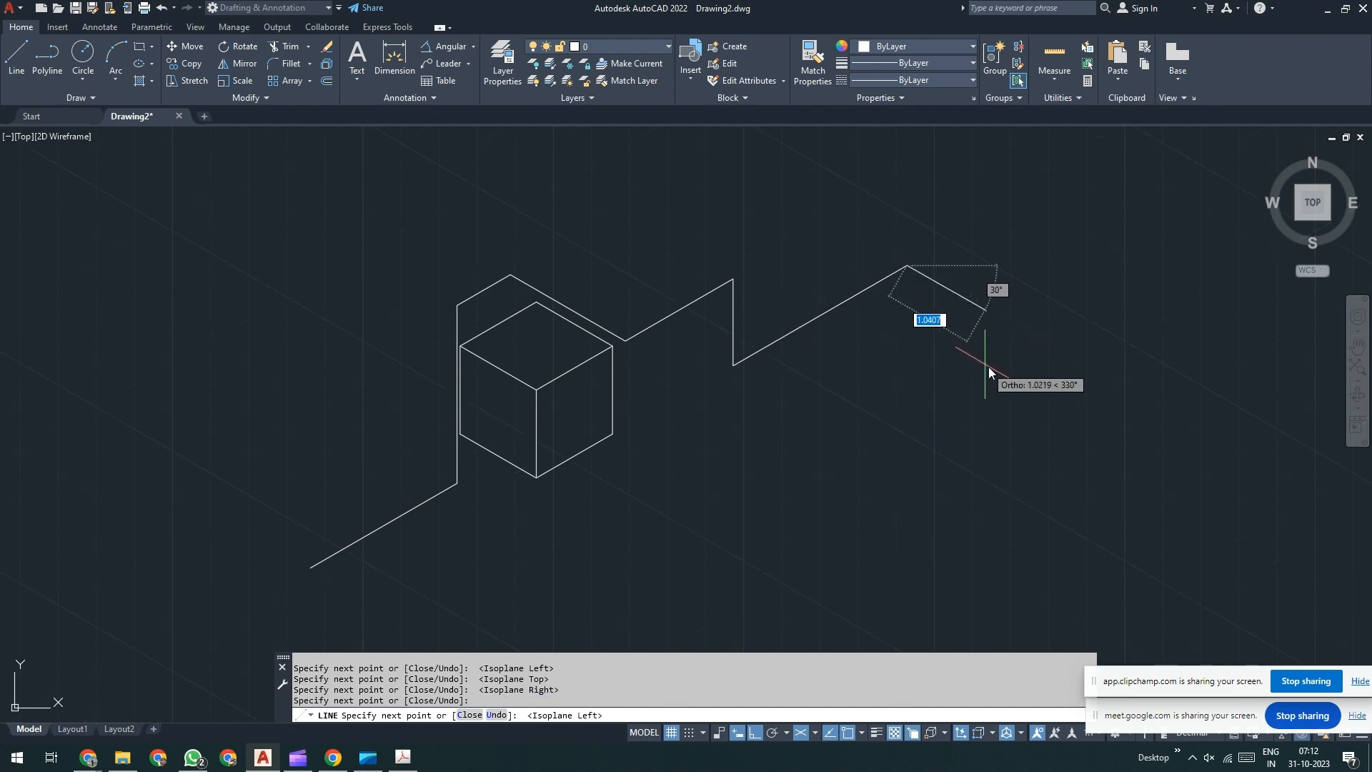
{"action": "left_click", "coordinate": [775, 200]}
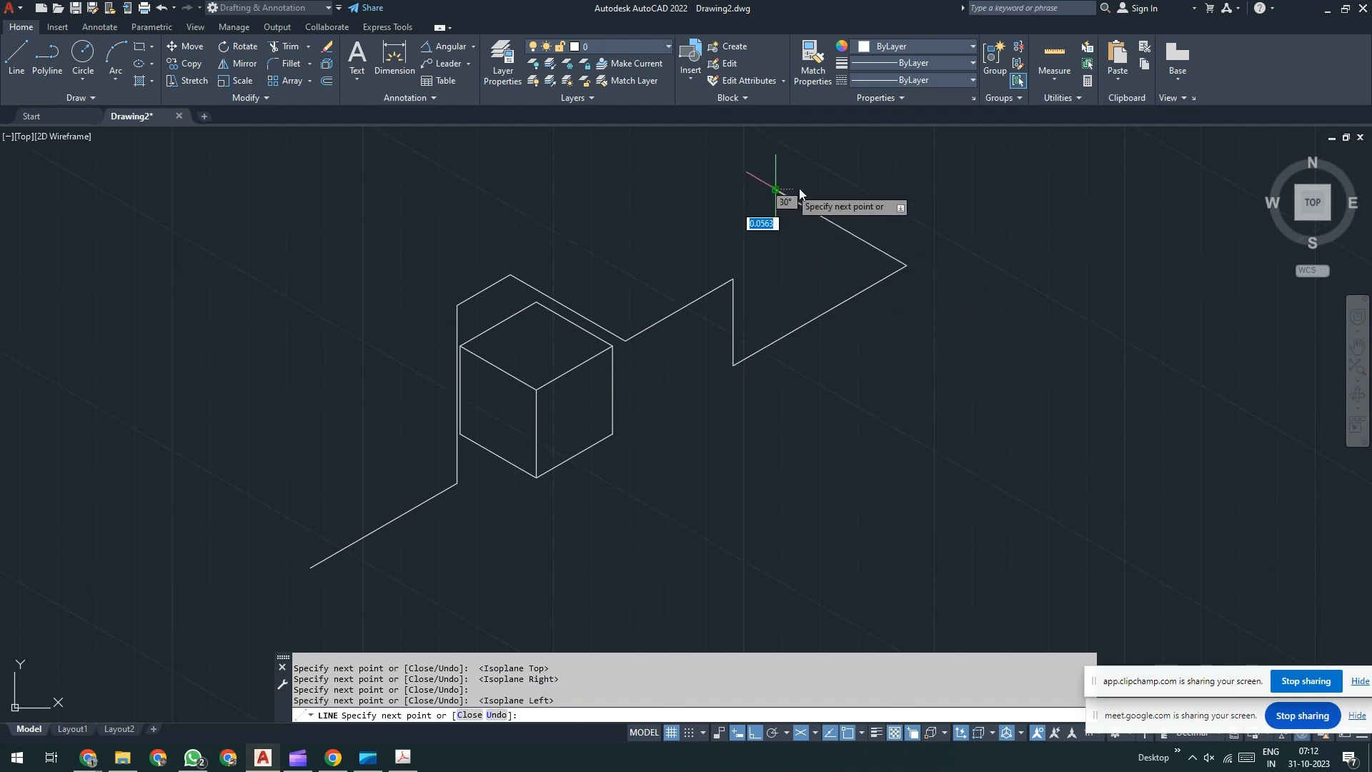
{"action": "key", "text": "F5"}
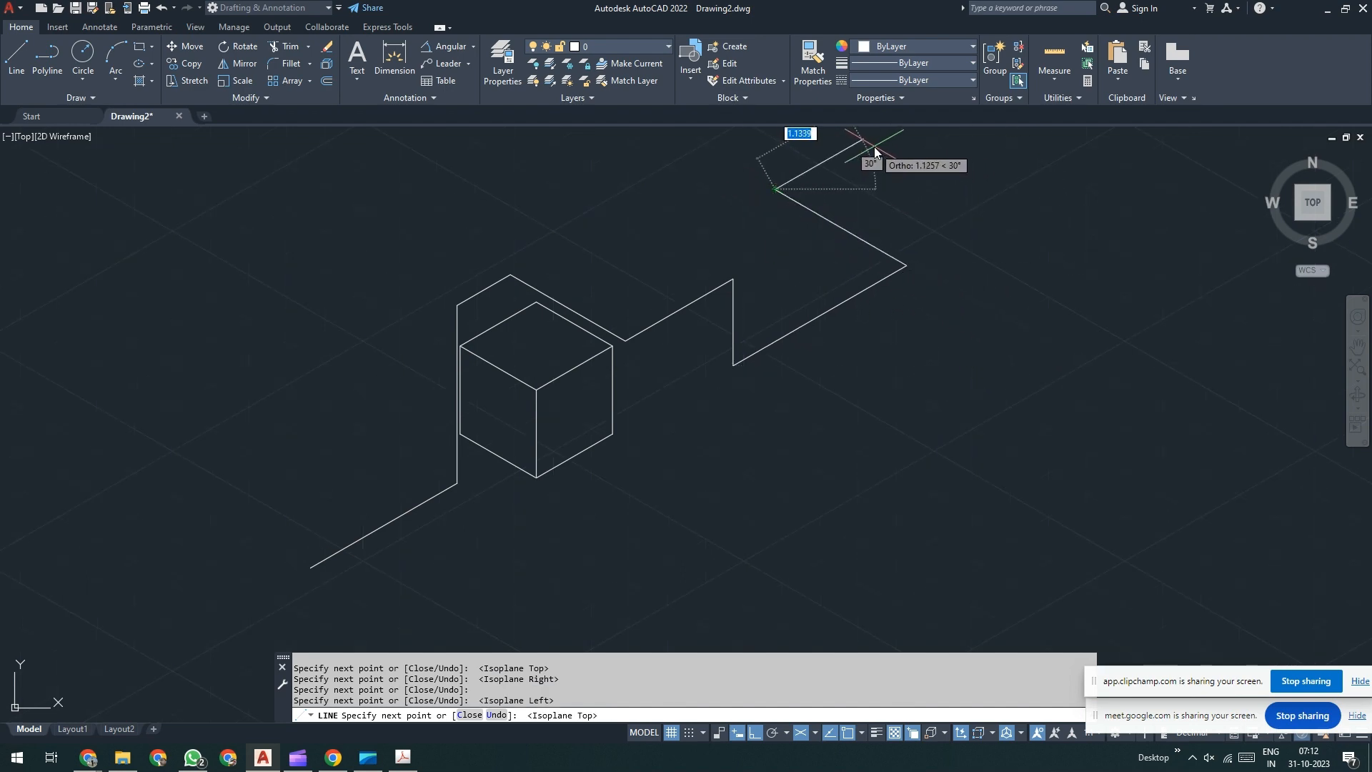
{"action": "left_click", "coordinate": [873, 148]}
{"action": "key", "text": "Escape"}
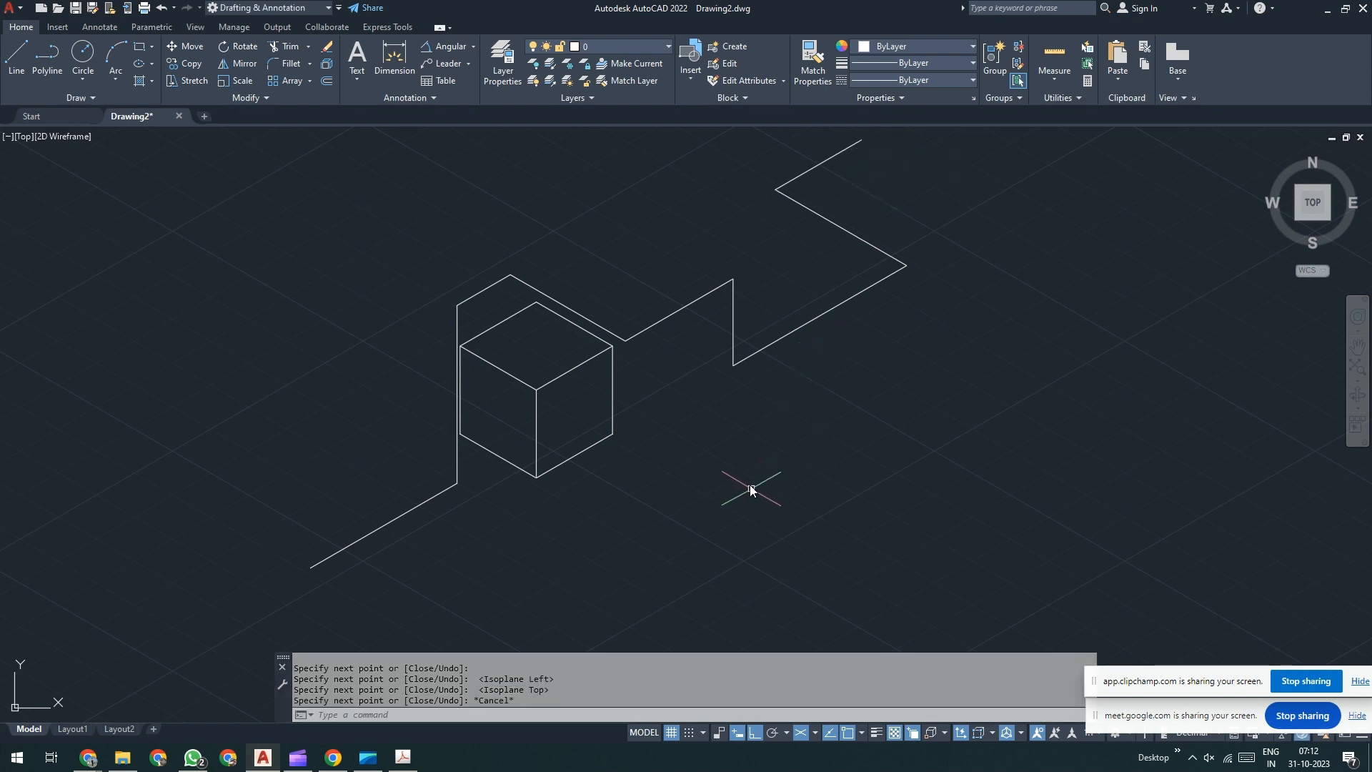
{"action": "scroll", "coordinate": [748, 486], "scroll_direction": "down", "scroll_amount": 2}
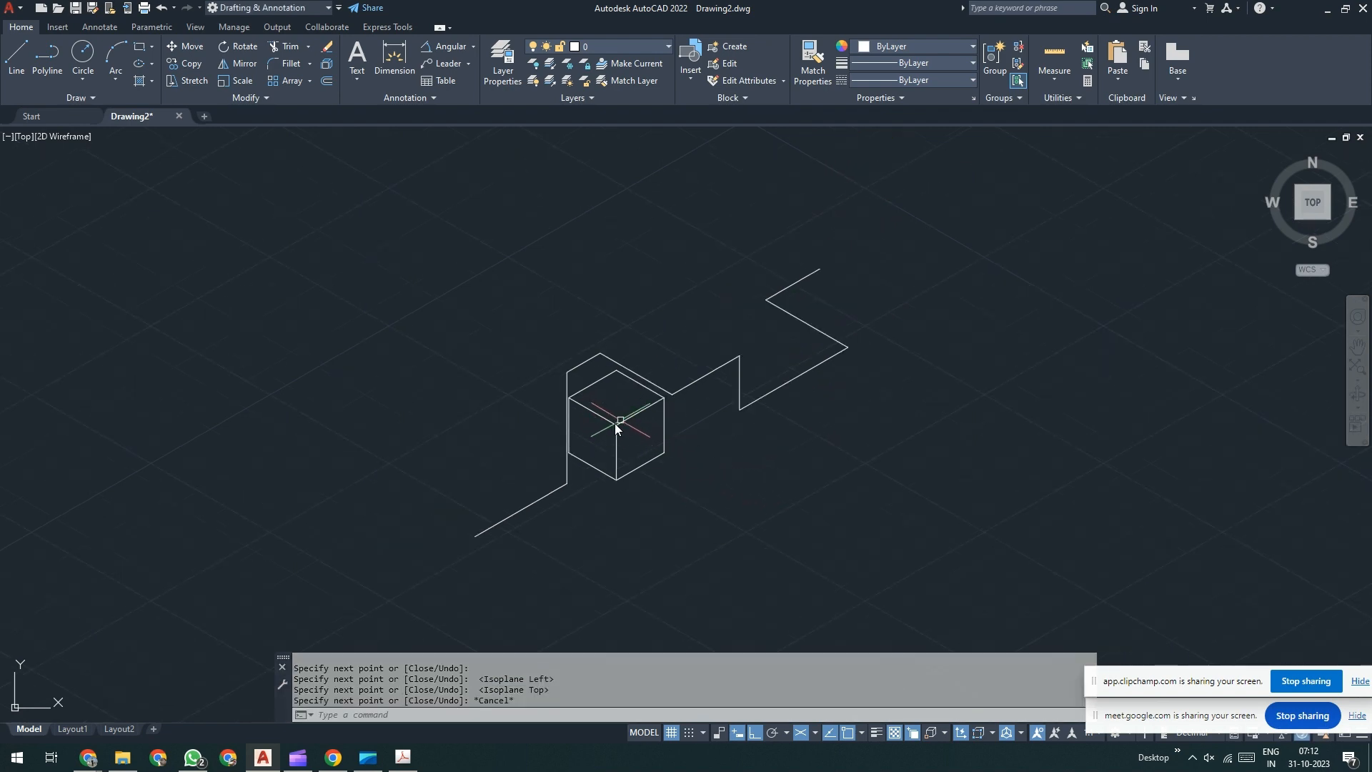
{"action": "scroll", "coordinate": [525, 490], "scroll_direction": "up", "scroll_amount": 2}
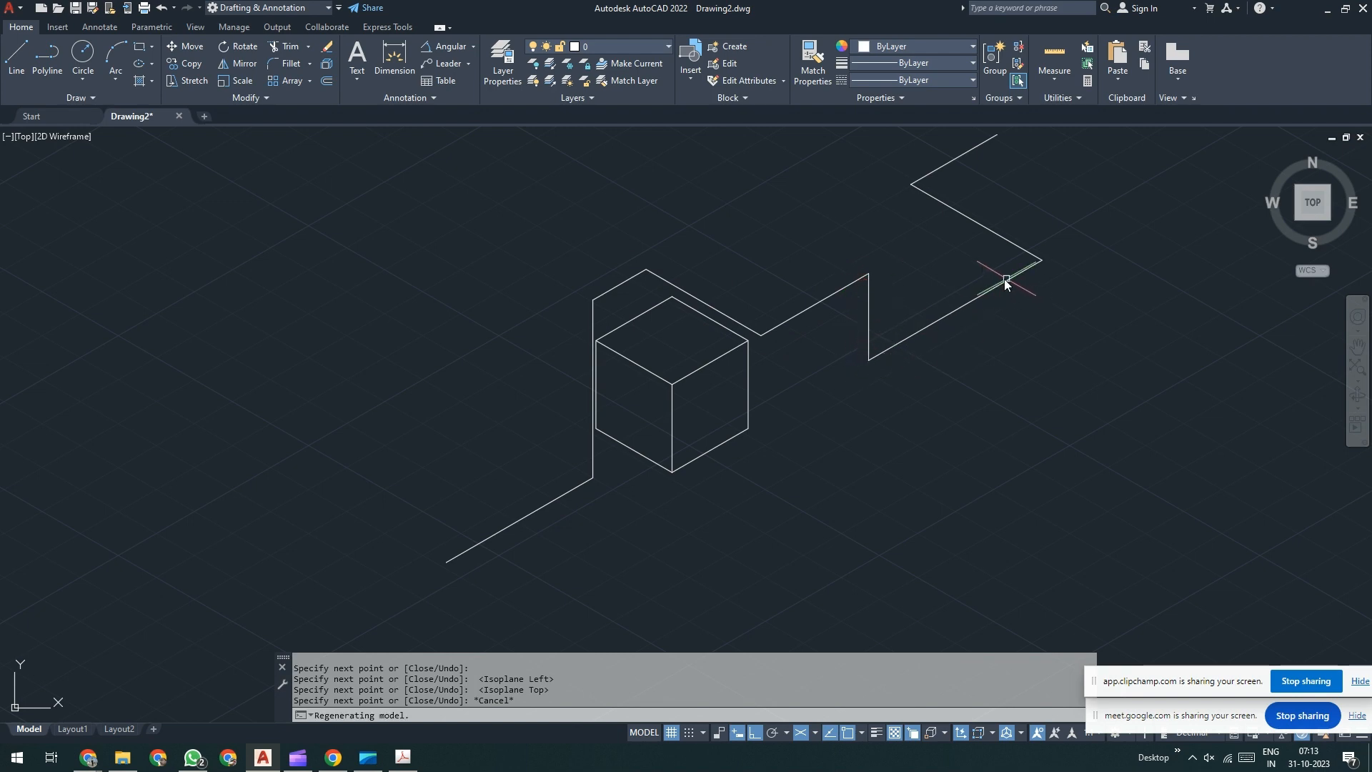
{"action": "scroll", "coordinate": [1005, 278], "scroll_direction": "down", "scroll_amount": 2}
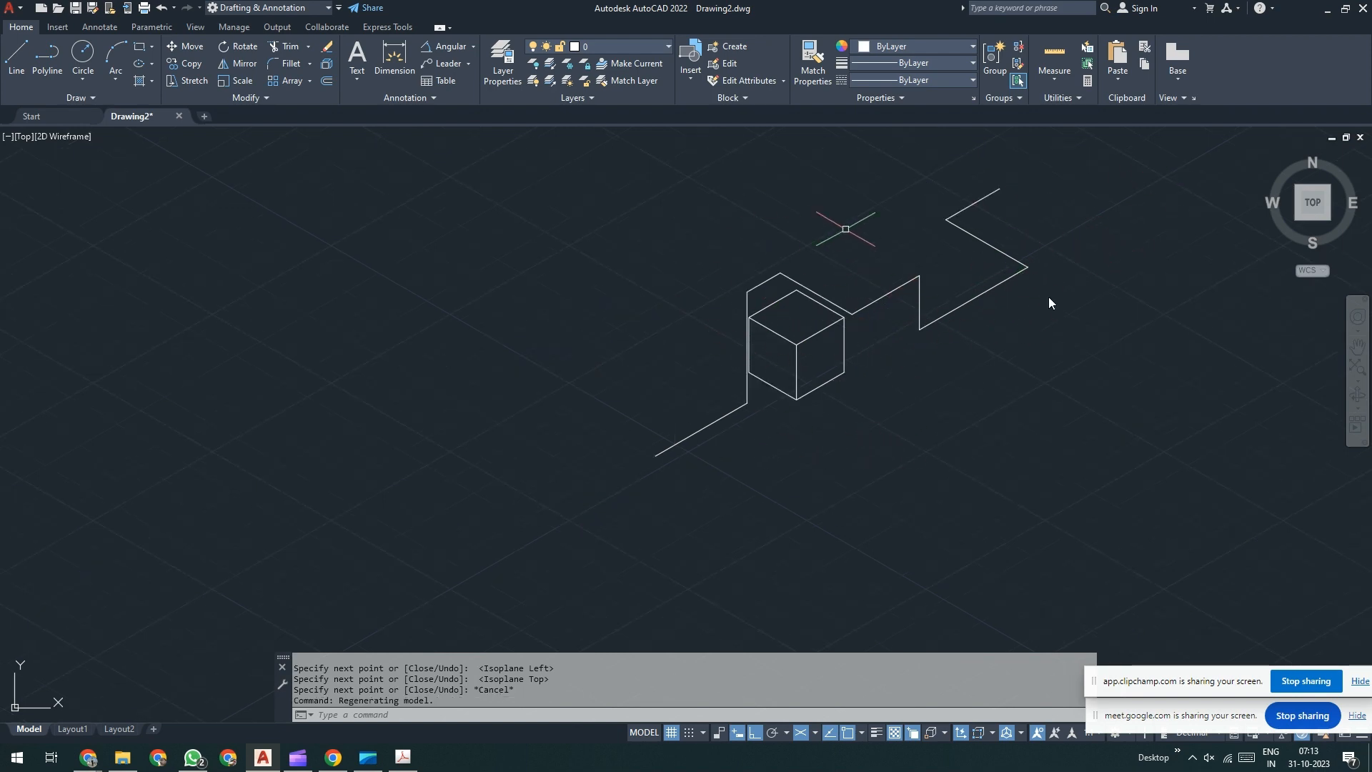
{"action": "middle_click_drag", "start_coordinate": [903, 323], "coordinate": [726, 393]}
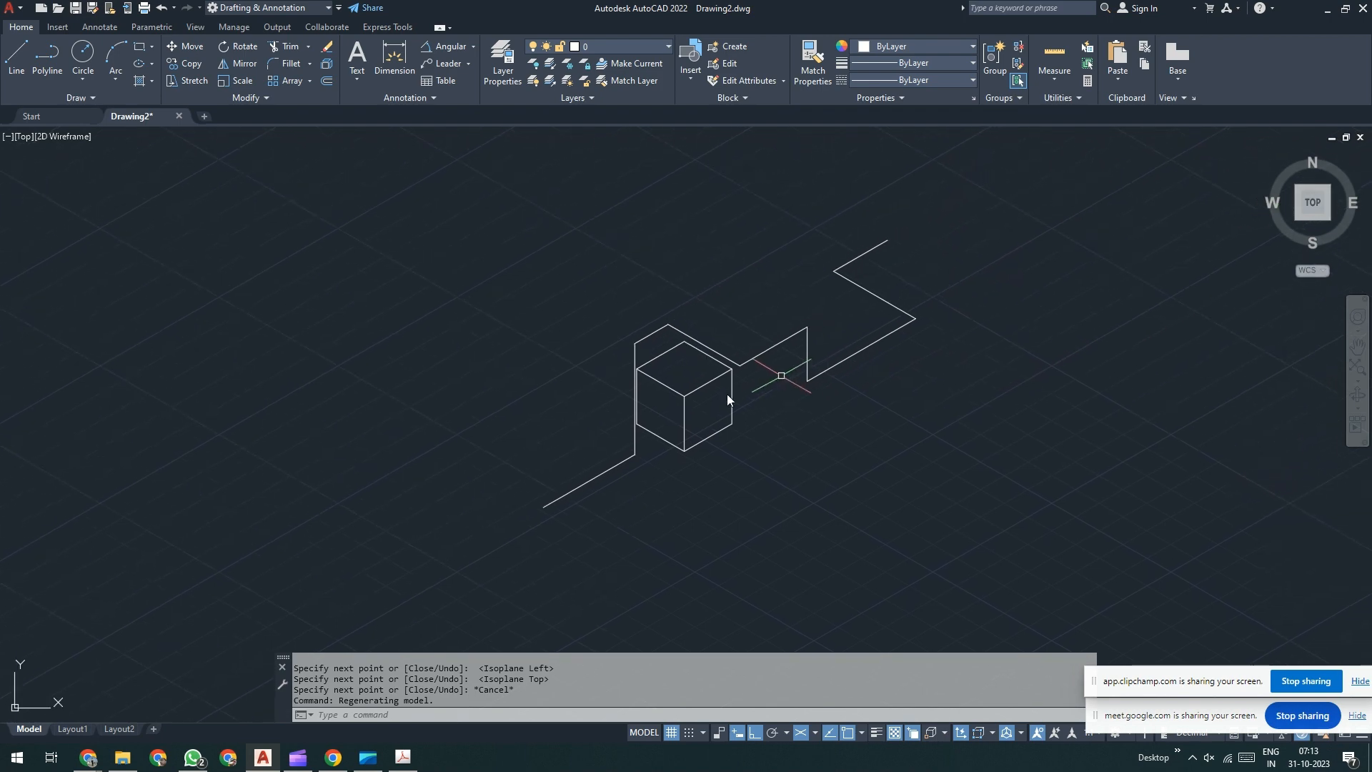
- Switch to the Isometric Pipeline Project PDF in Adobe Acrobat and examine the slanted suction nozzle label at 600% zoom
{"action": "left_click", "coordinate": [403, 757]}
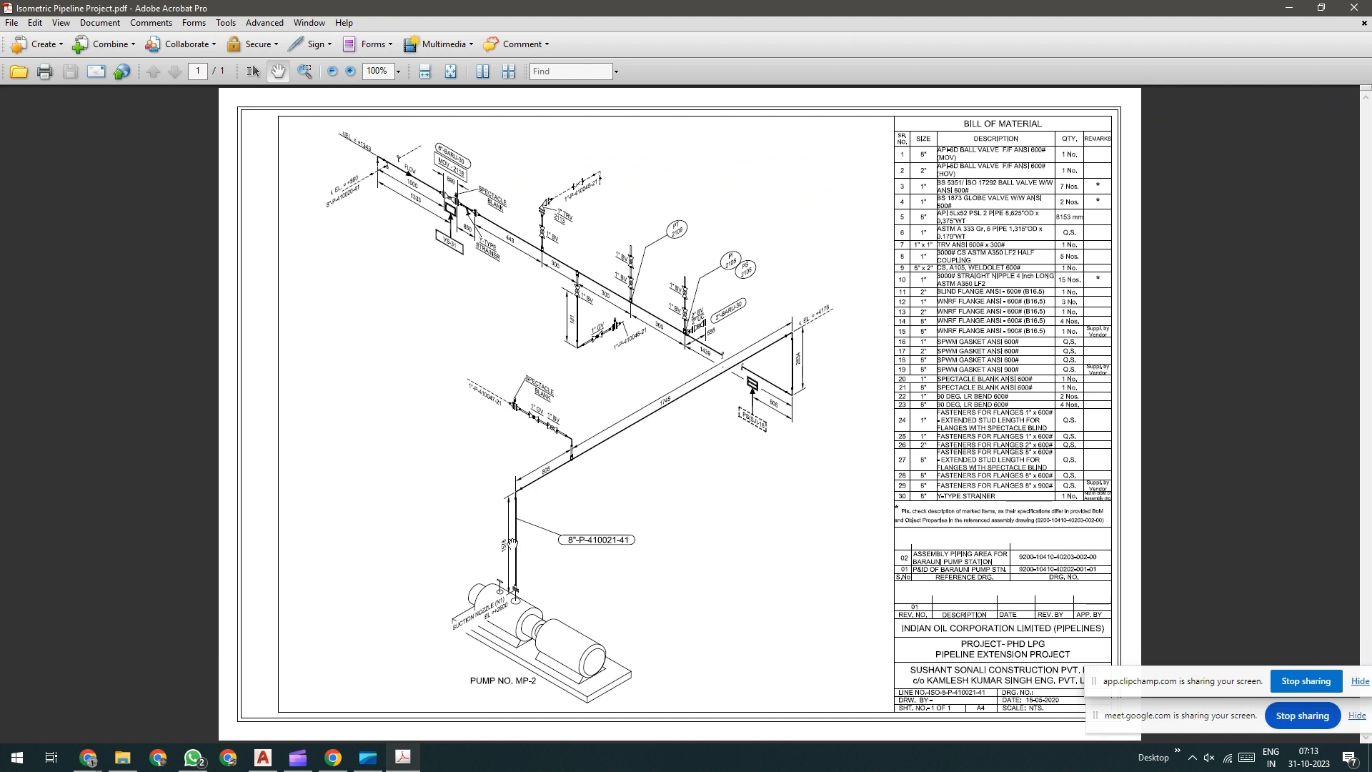
{"action": "scroll", "coordinate": [512, 543], "scroll_direction": "up", "scroll_amount": 1, "text": "ctrl"}
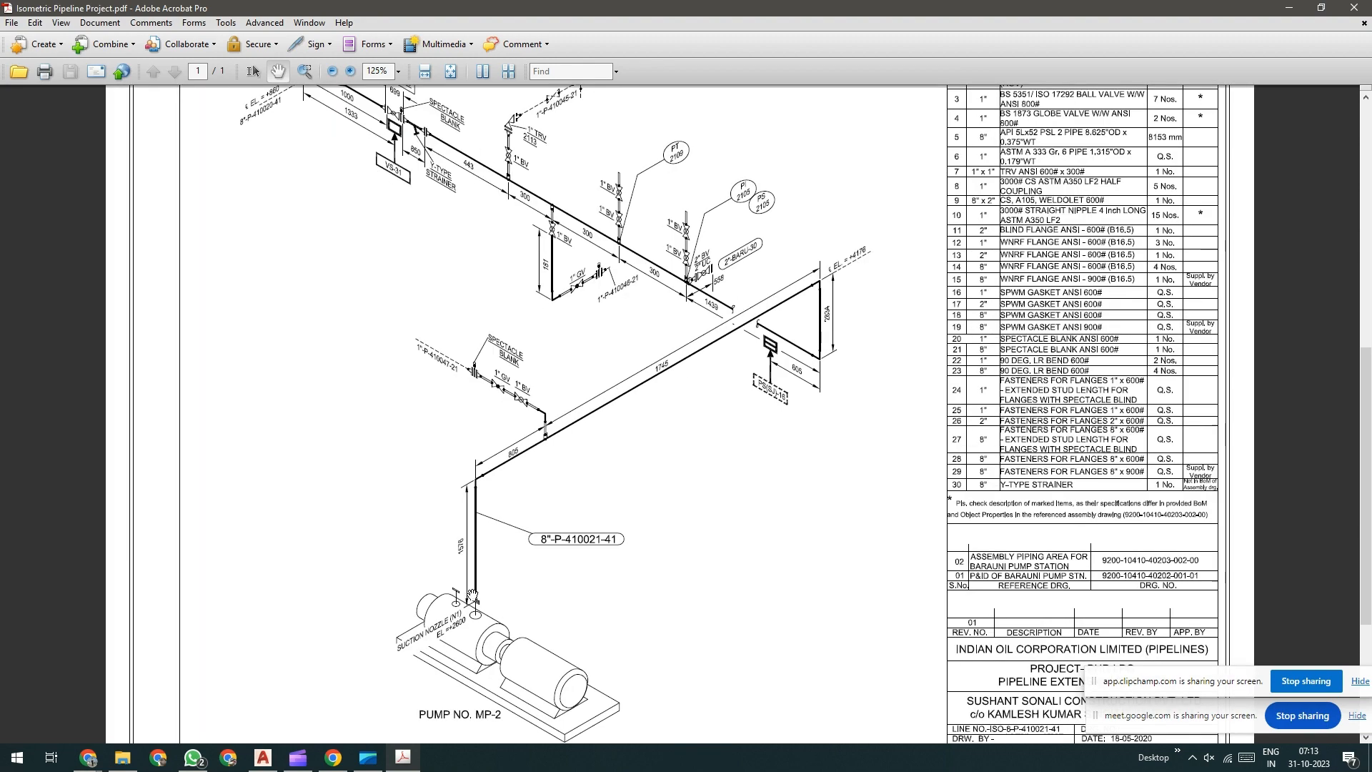
{"action": "scroll", "coordinate": [372, 666], "scroll_direction": "up", "scroll_amount": 5, "text": "ctrl"}
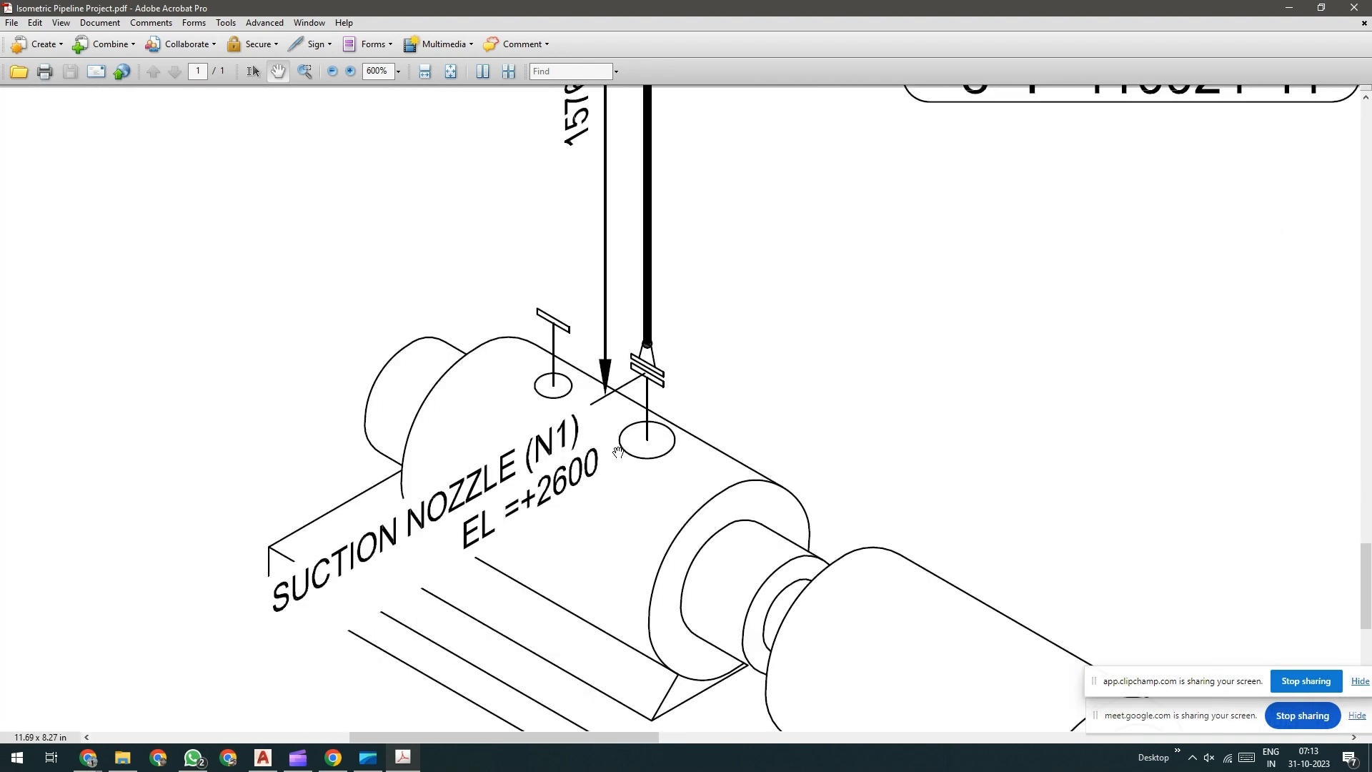
- Return to AutoCAD and add multiline text reading "Vertical Text" above the route's first 30° line
{"action": "key", "text": "alt+Tab"}
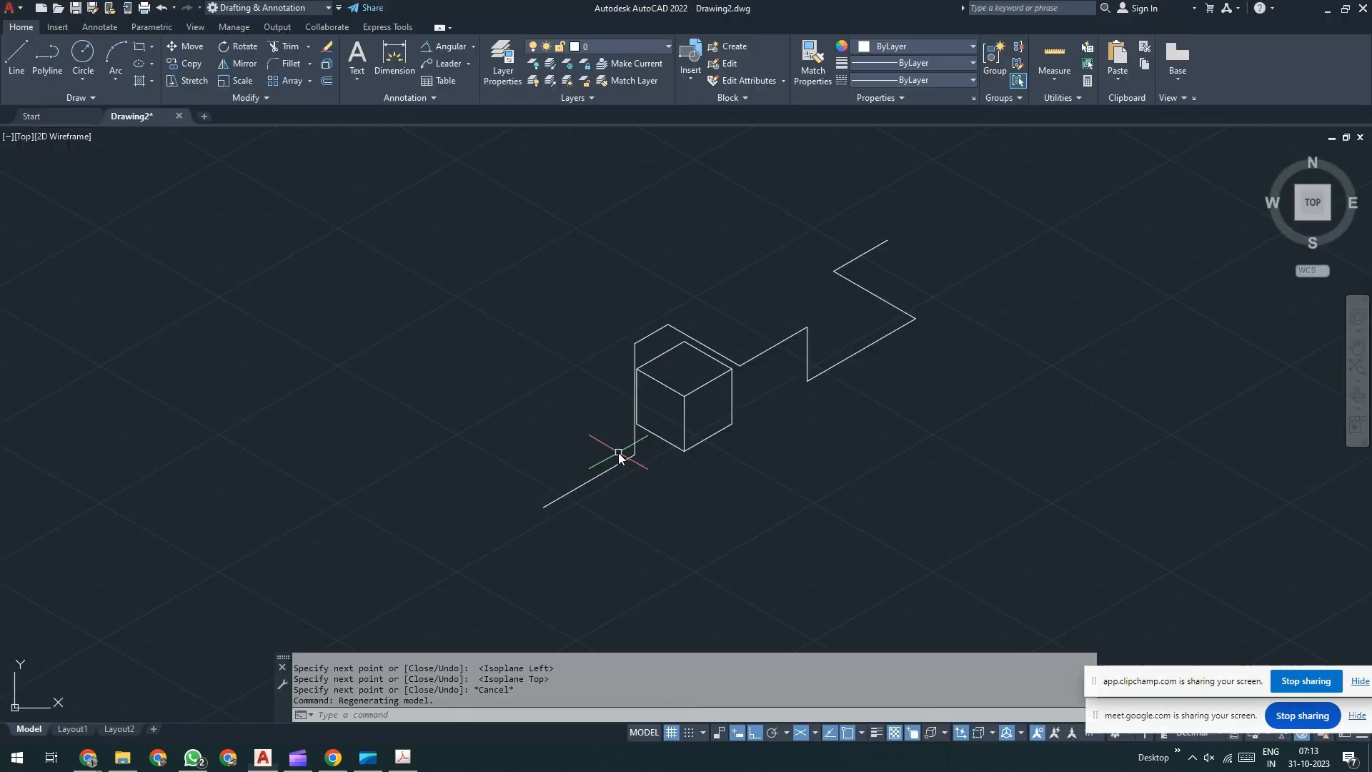
{"action": "scroll", "coordinate": [560, 482], "scroll_direction": "up", "scroll_amount": 6}
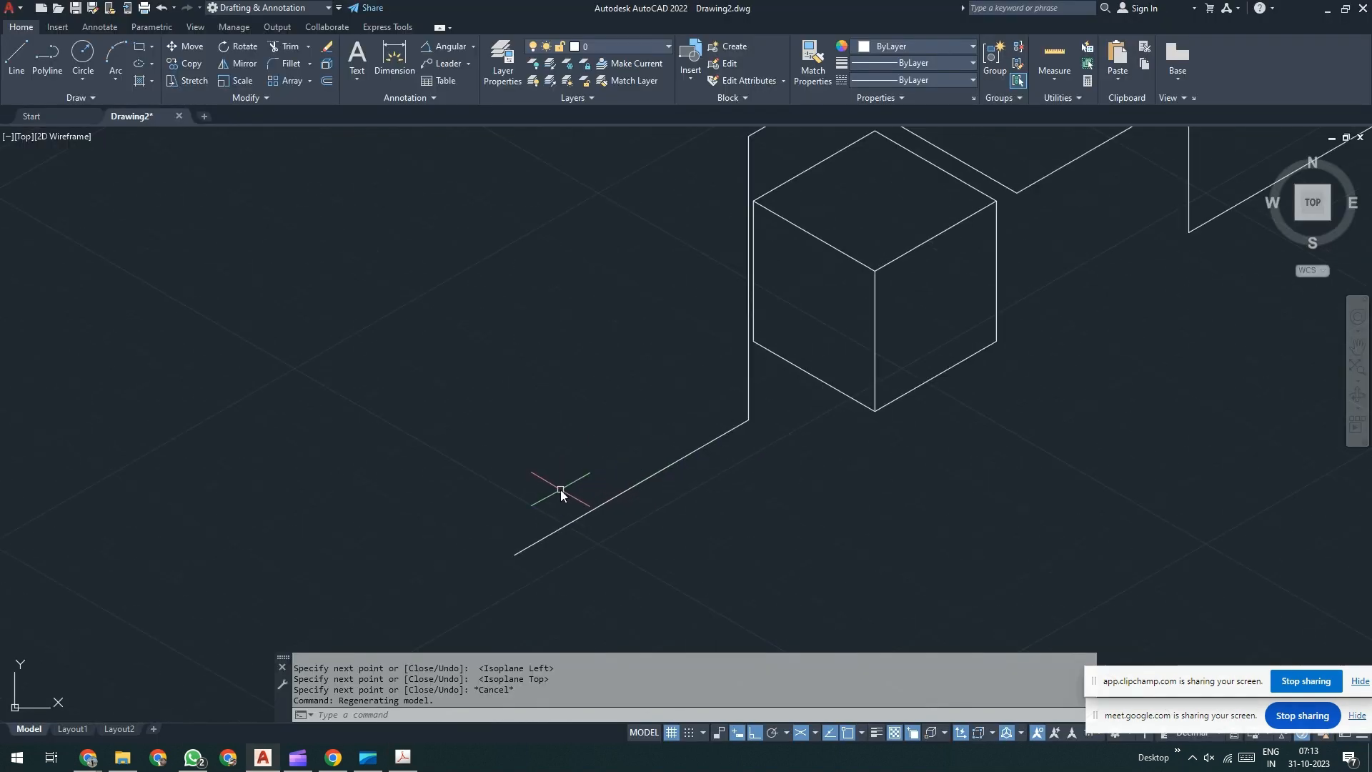
{"action": "type", "text": "t"}
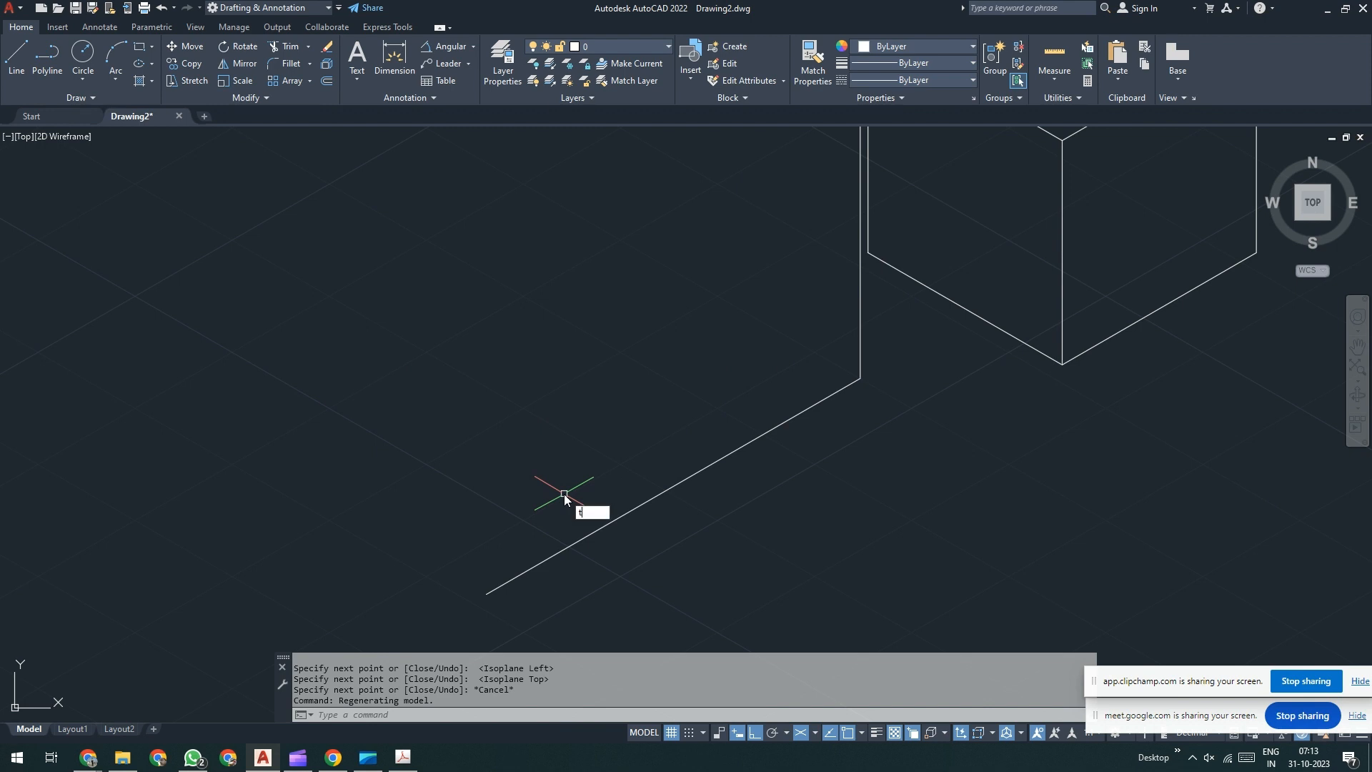
{"action": "key", "text": "Return"}
{"action": "left_click", "coordinate": [544, 405]}
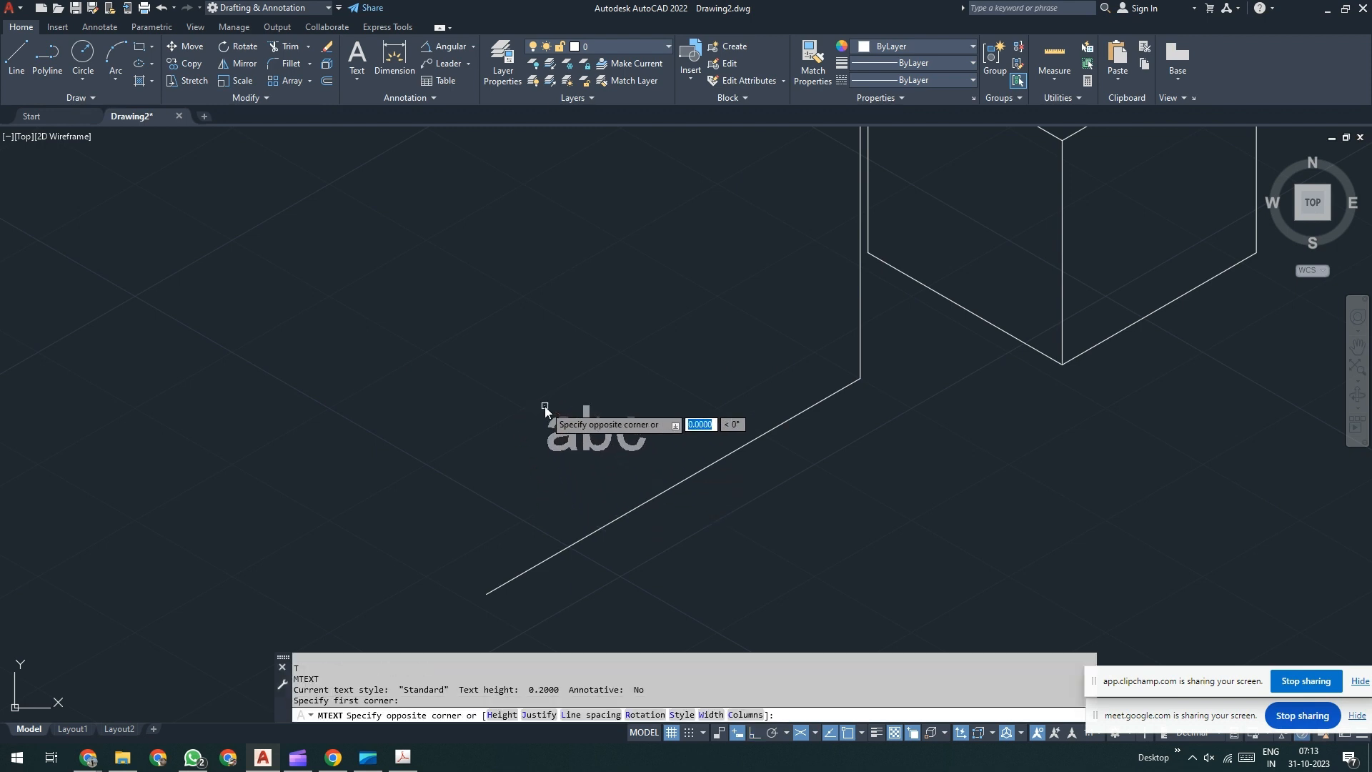
{"action": "left_click", "coordinate": [925, 496]}
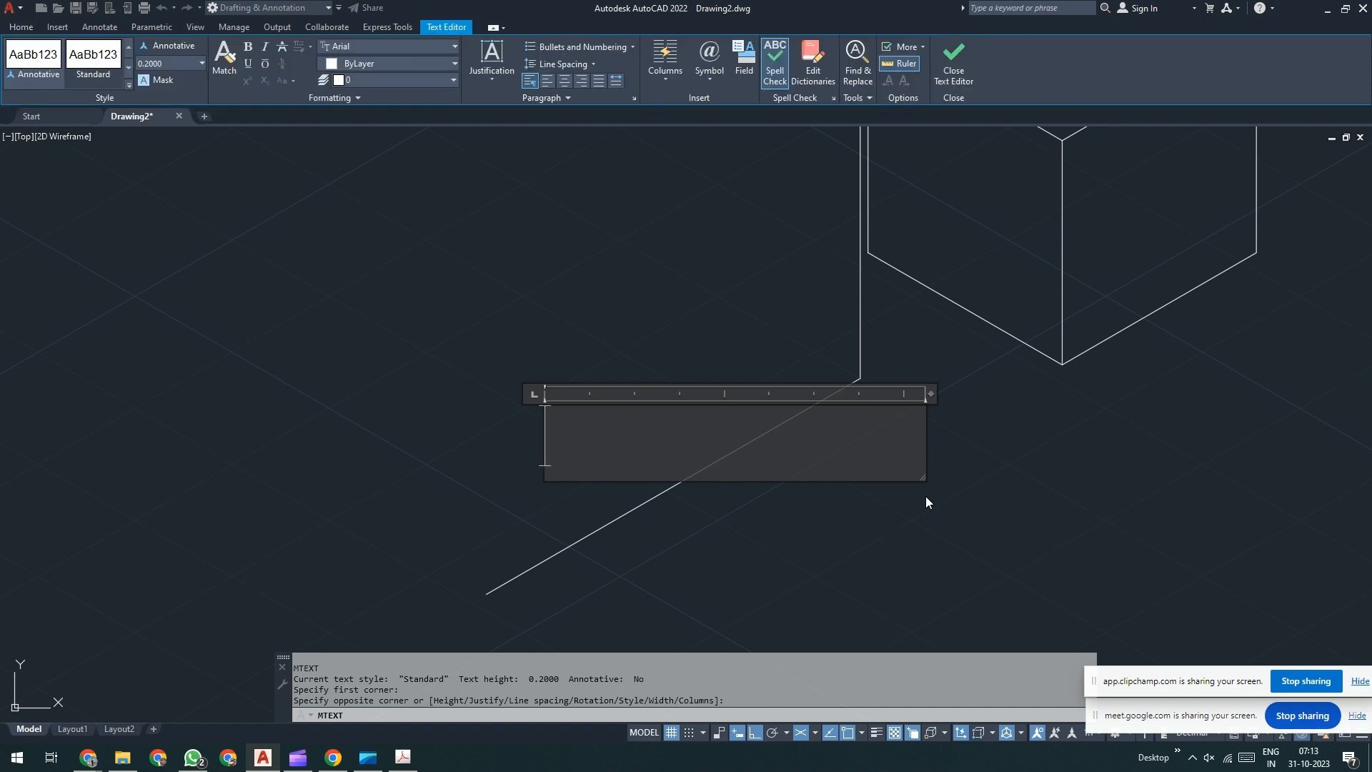
{"action": "type", "text": "Verti"}
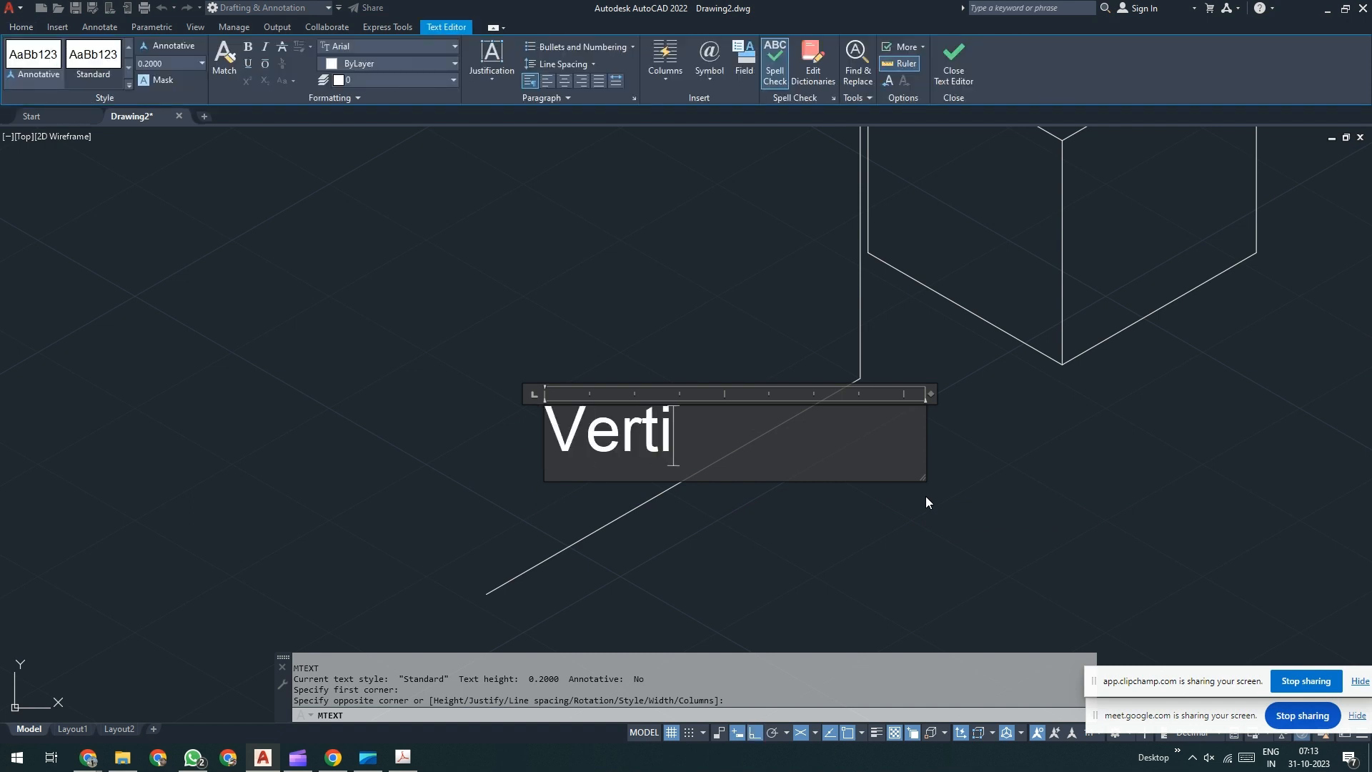
{"action": "type", "text": "cal Text"}
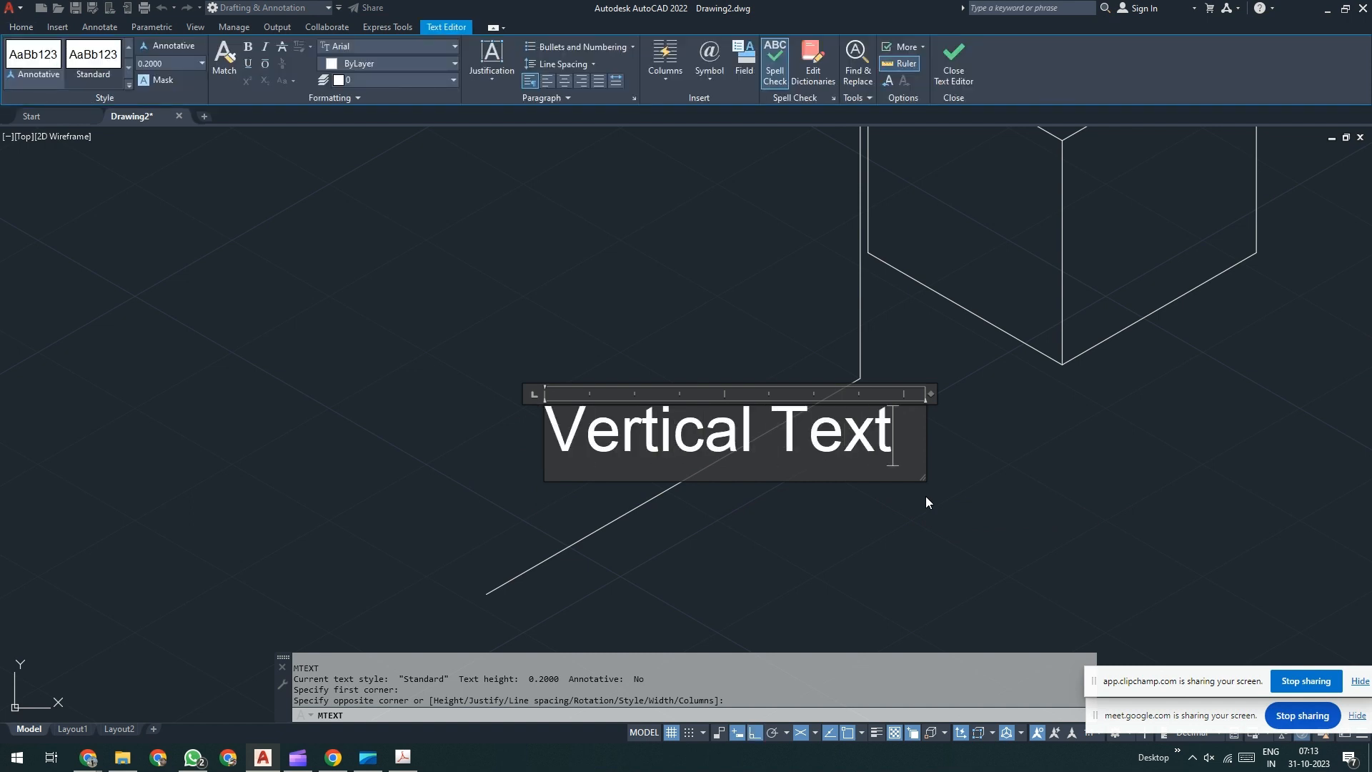
{"action": "left_click", "coordinate": [924, 502]}
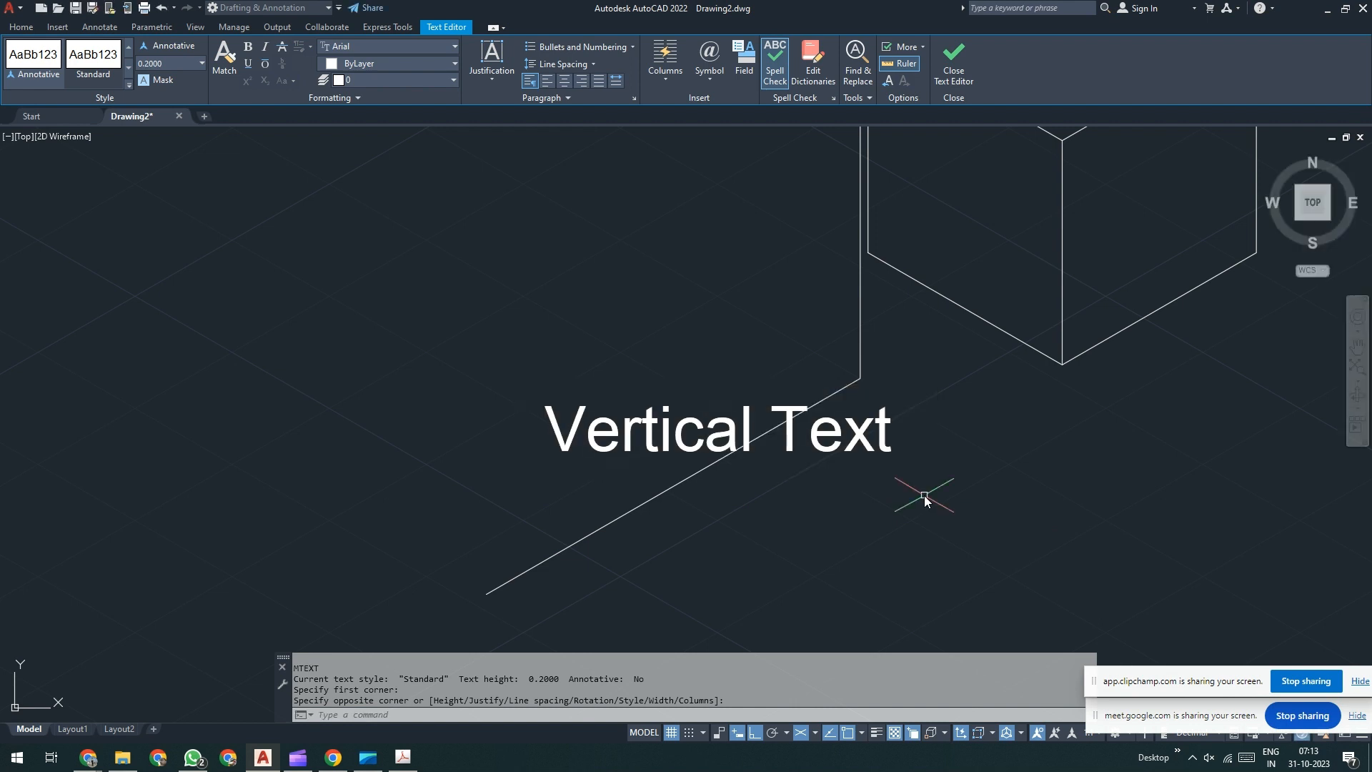
- Rotate the "Vertical Text" label by 30° about its lower-left corner
{"action": "left_click", "coordinate": [881, 446]}
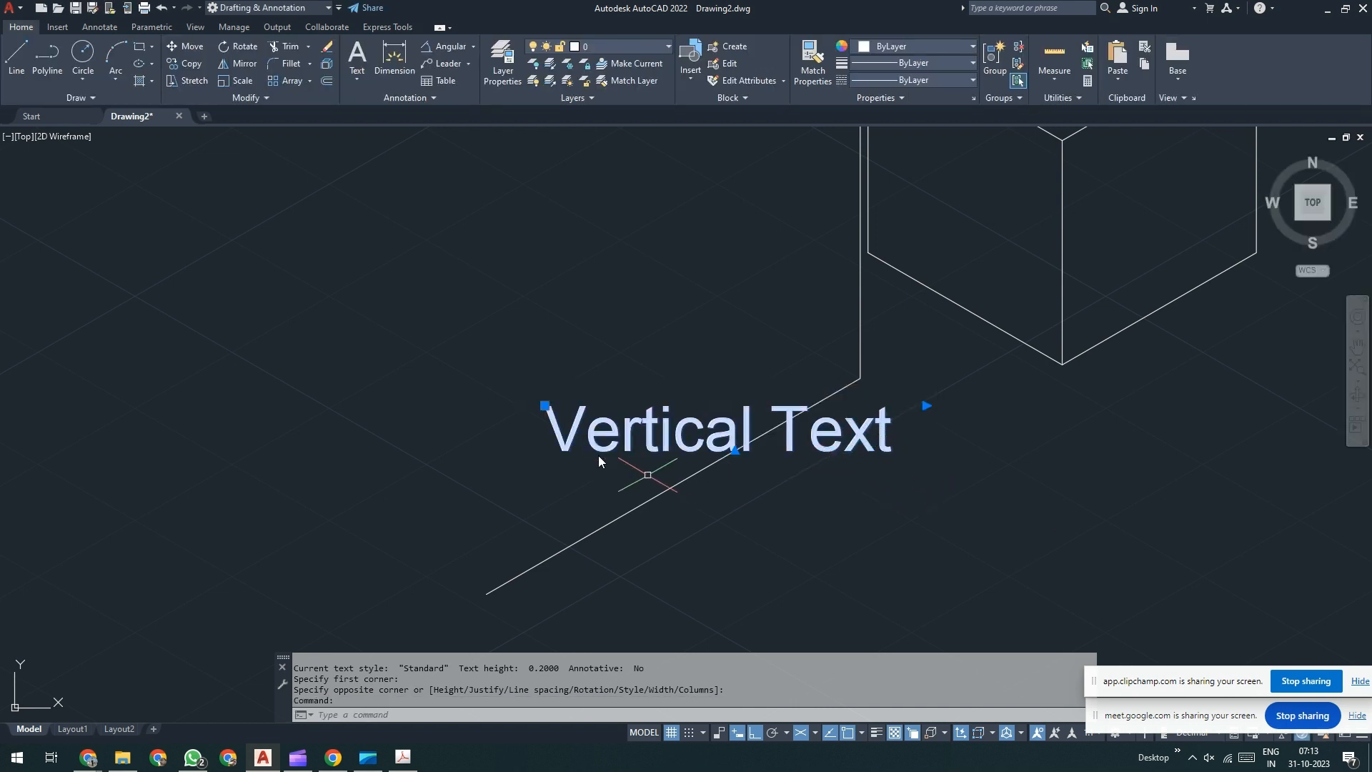
{"action": "type", "text": "RO"}
{"action": "key", "text": "Return"}
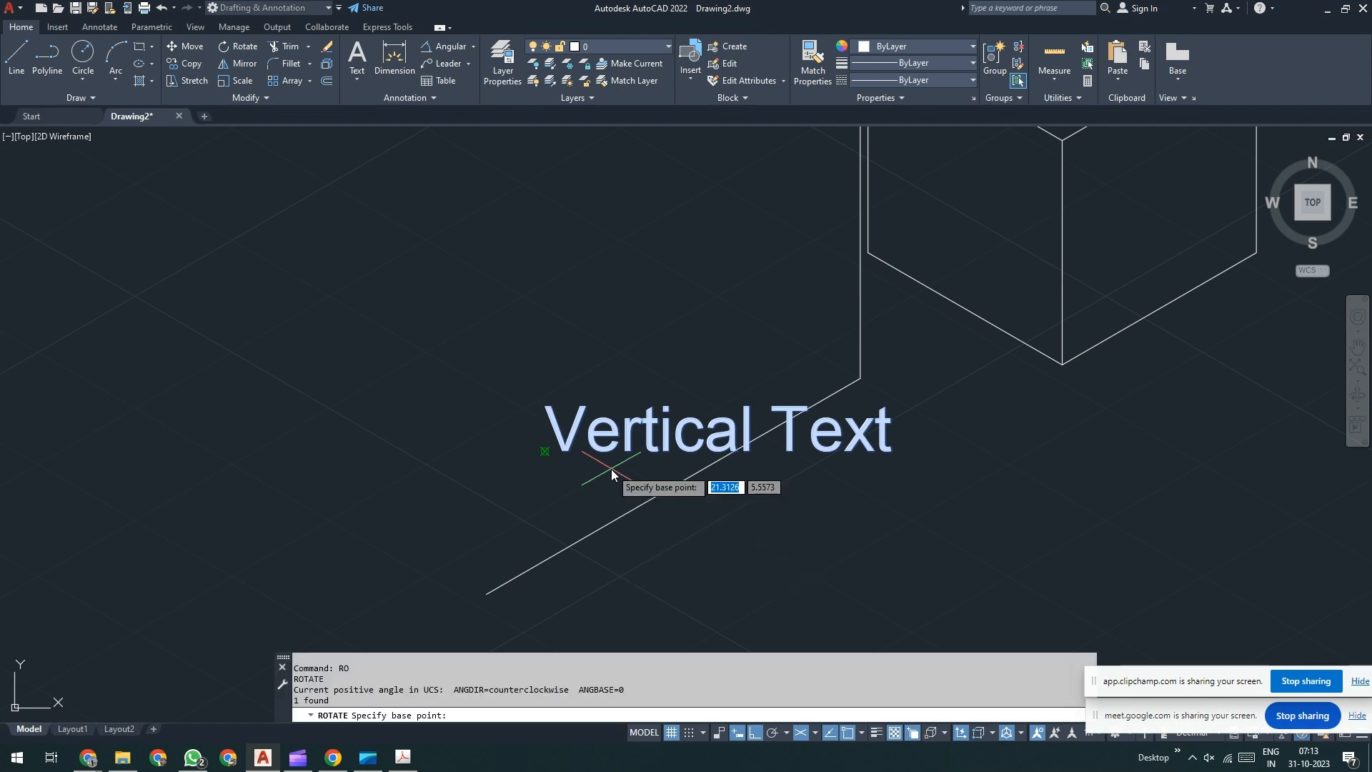
{"action": "left_click", "coordinate": [545, 452]}
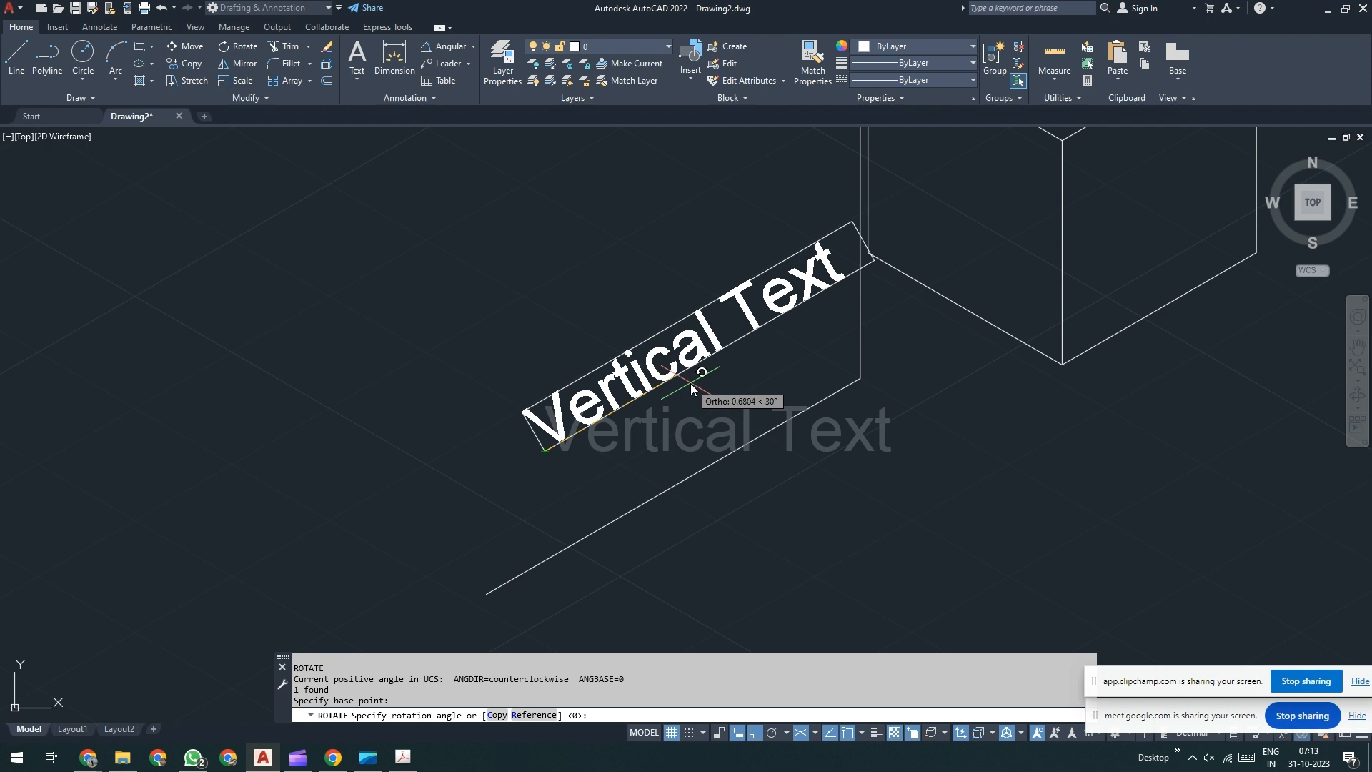
{"action": "left_click", "coordinate": [690, 386]}
- Turn Ortho off and move the rotated text down to sit just above the route's first 30° line
{"action": "left_click", "coordinate": [704, 362]}
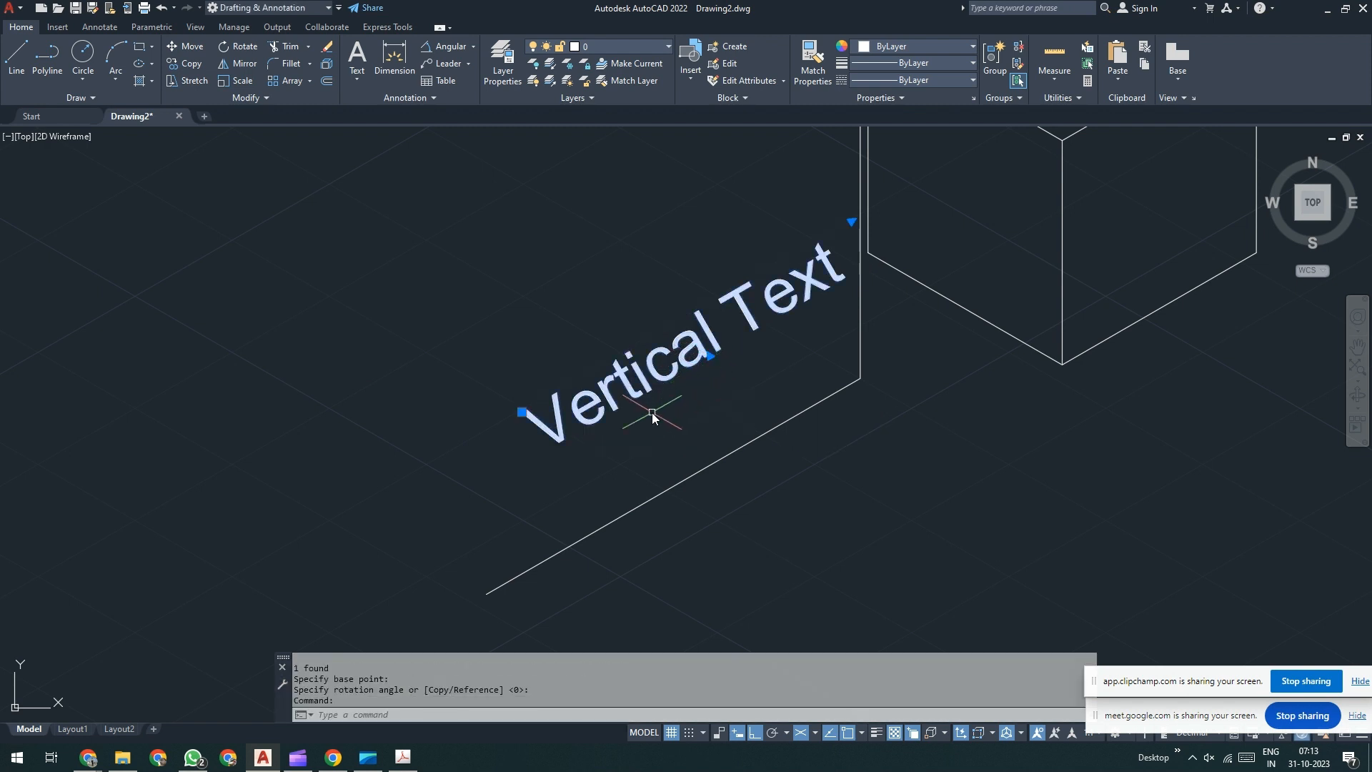
{"action": "type", "text": "m"}
{"action": "key", "text": "Return"}
{"action": "left_click", "coordinate": [521, 412]}
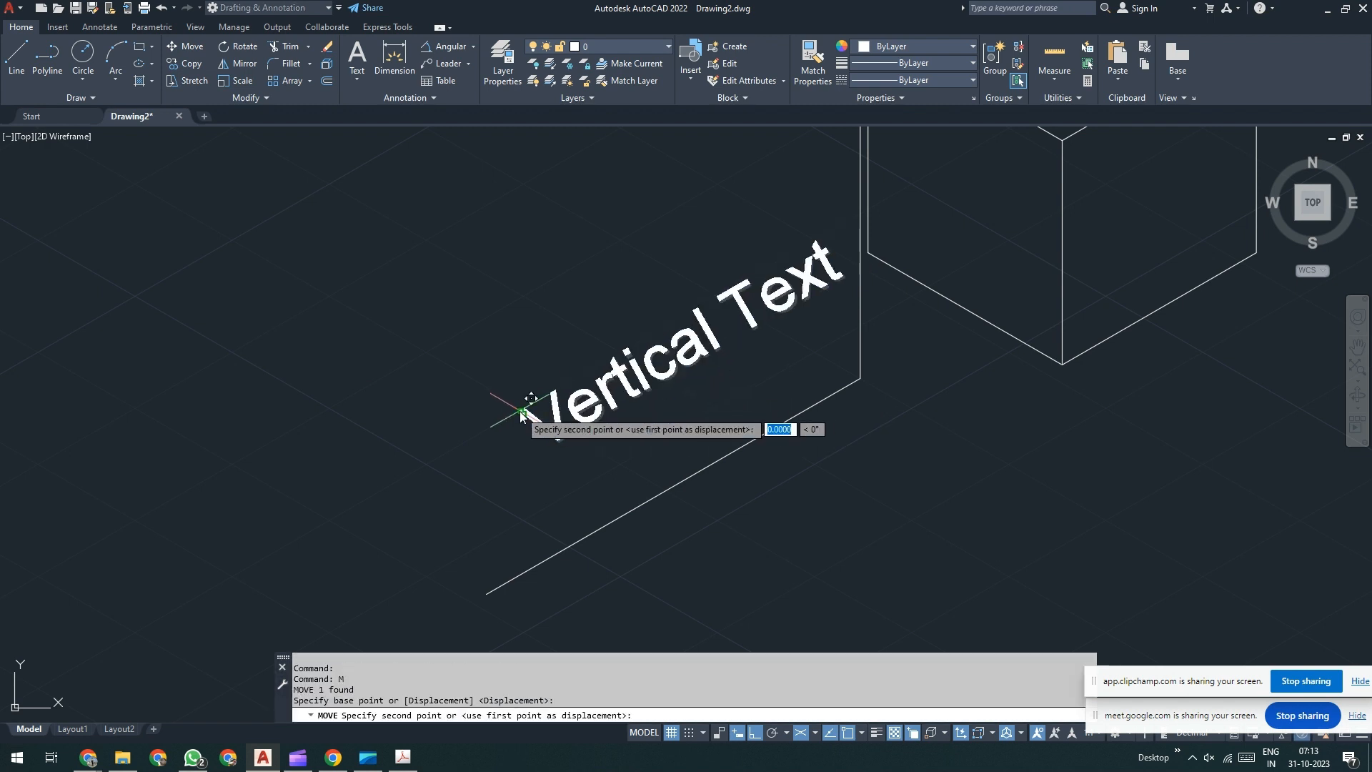
{"action": "key", "text": "F8"}
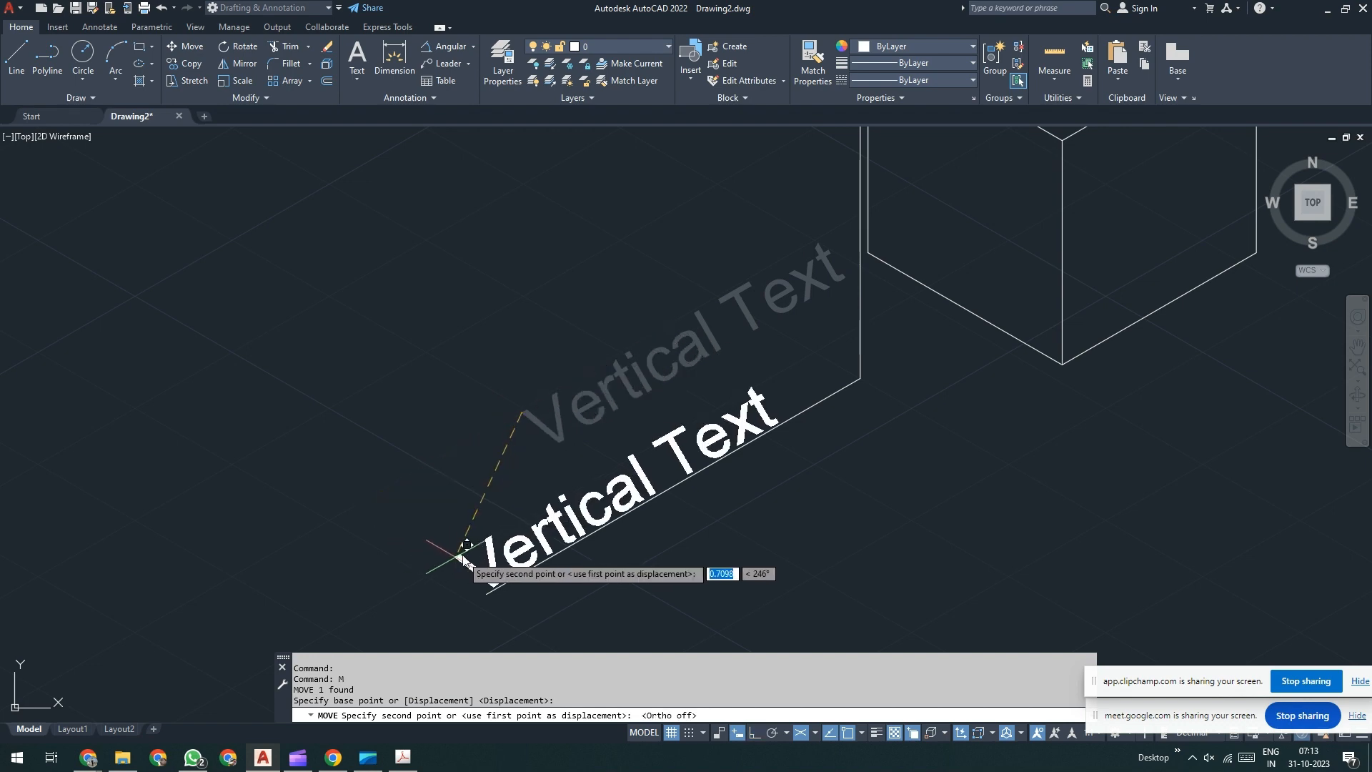
{"action": "left_click", "coordinate": [465, 539]}
{"action": "scroll", "coordinate": [879, 474], "scroll_direction": "down", "scroll_amount": 2}
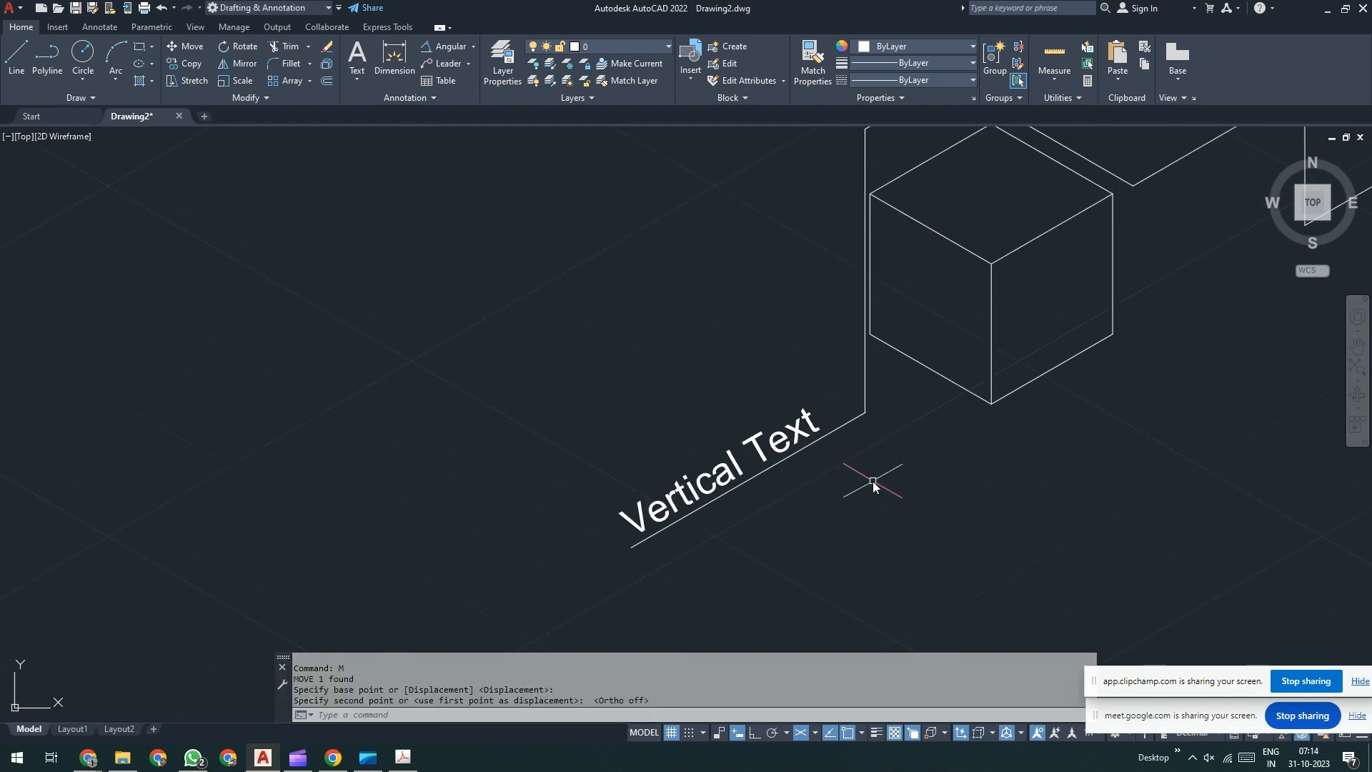
- Move the text along the 30° line so it ends close to the corner with the vertical line
{"action": "left_click", "coordinate": [797, 440]}
{"action": "scroll", "coordinate": [798, 434], "scroll_direction": "up", "scroll_amount": 4}
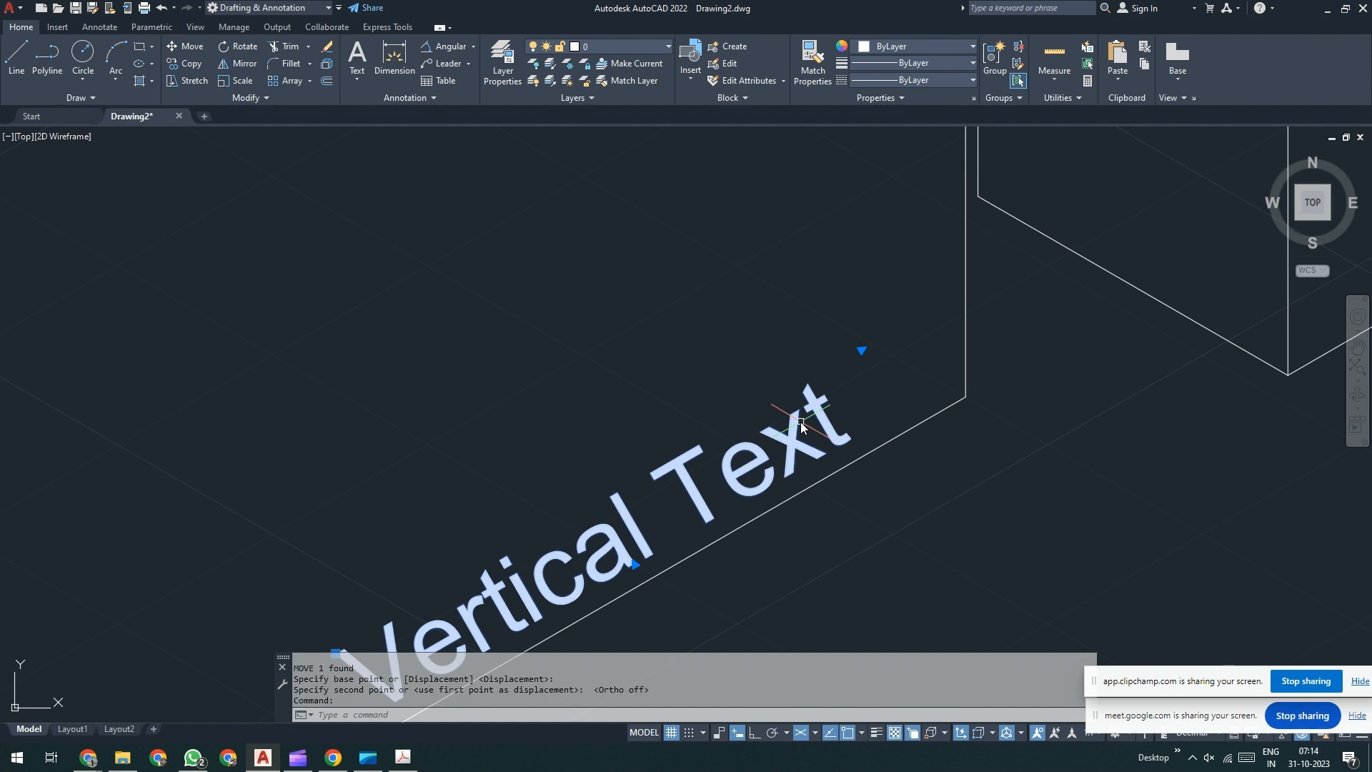
{"action": "type", "text": "M"}
{"action": "key", "text": "Return"}
{"action": "left_click", "coordinate": [862, 350]}
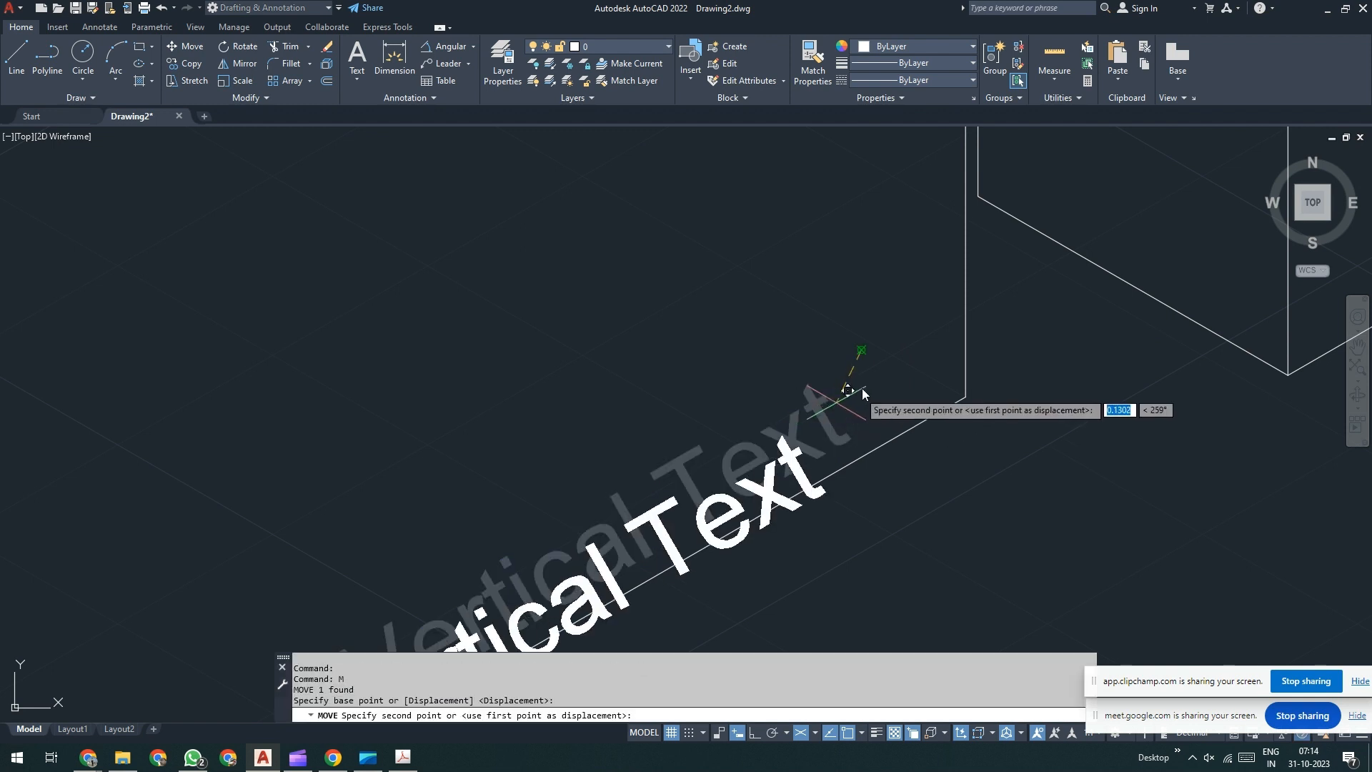
{"action": "left_click", "coordinate": [963, 296]}
{"action": "scroll", "coordinate": [953, 417], "scroll_direction": "down", "scroll_amount": 2}
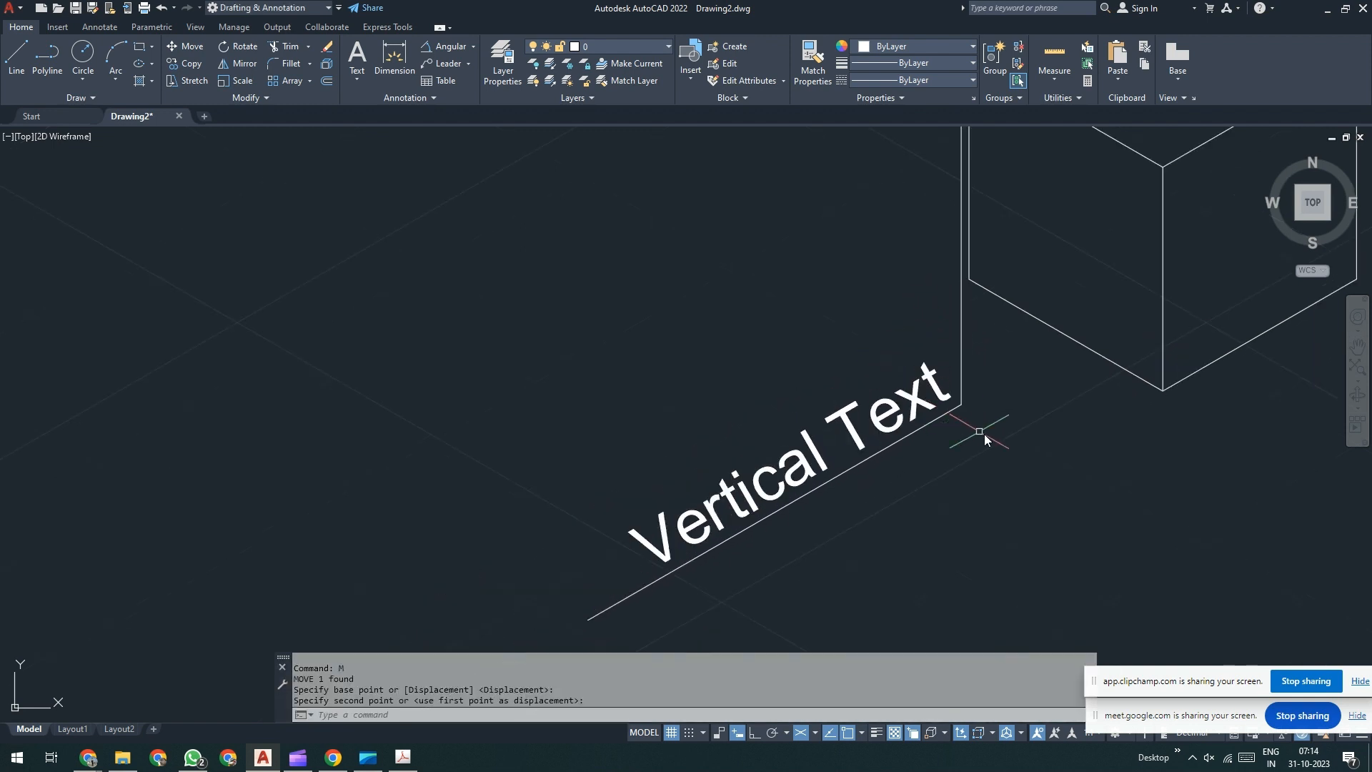
- Turn Ortho on and draw a line about 0.82 units long at 150° from the corner of the sloped and vertical lines
{"action": "middle_click_drag", "start_coordinate": [954, 457], "coordinate": [848, 502]}
{"action": "scroll", "coordinate": [836, 439], "scroll_direction": "up", "scroll_amount": 4}
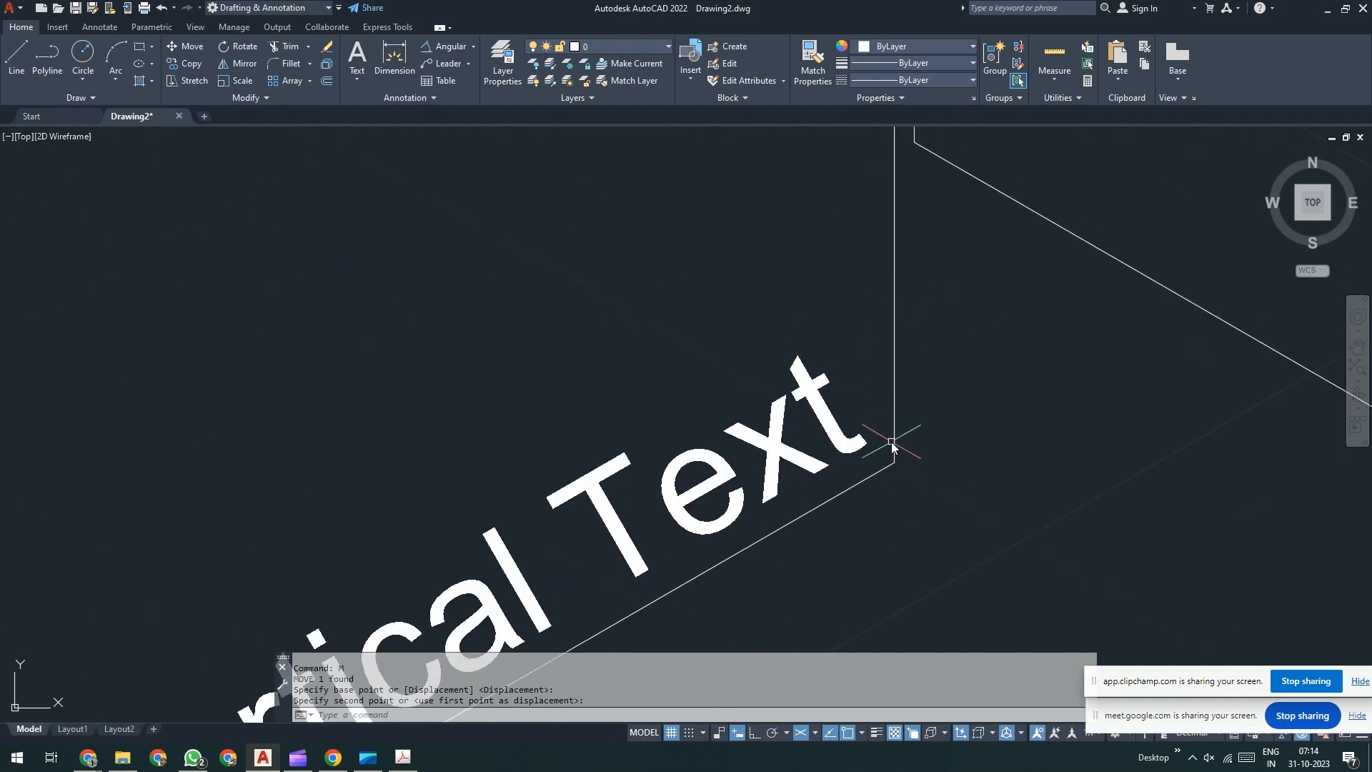
{"action": "scroll", "coordinate": [890, 441], "scroll_direction": "down", "scroll_amount": 2}
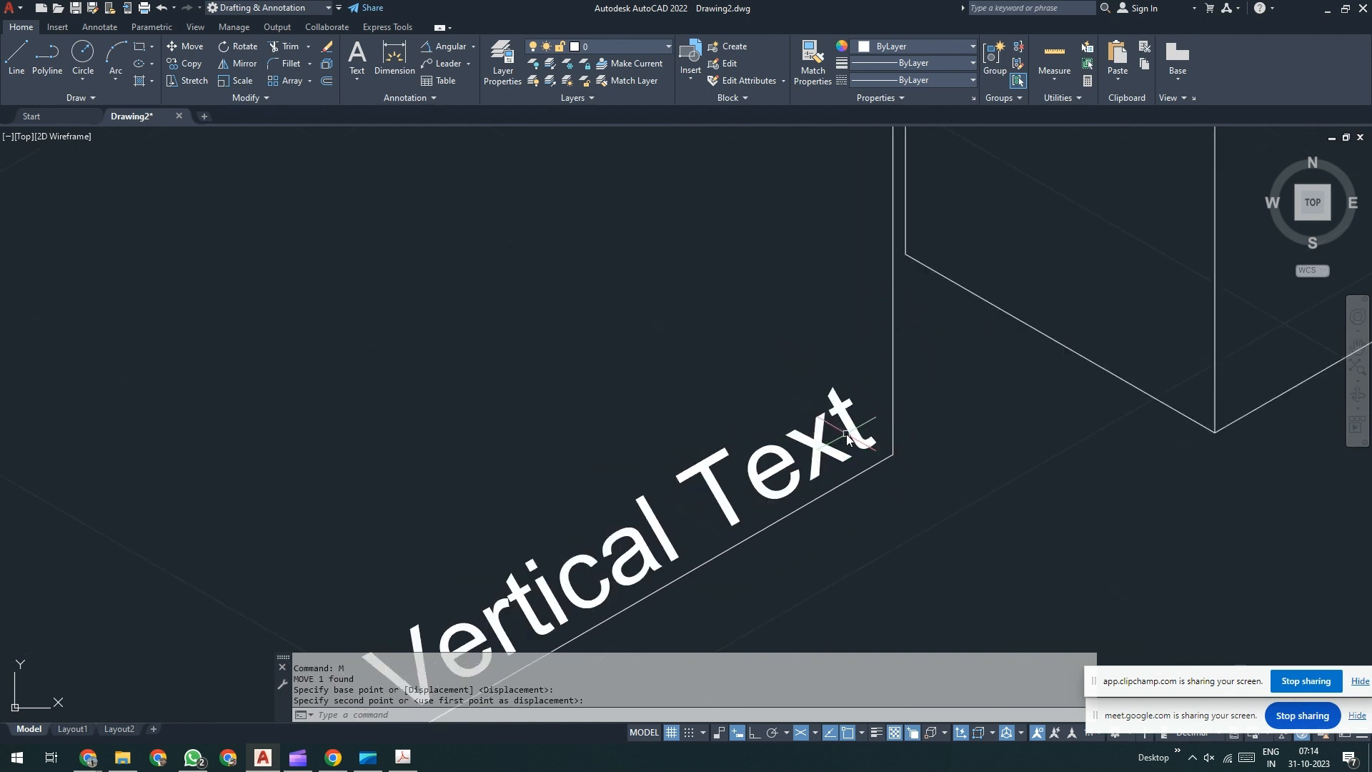
{"action": "type", "text": "L"}
{"action": "key", "text": "Return"}
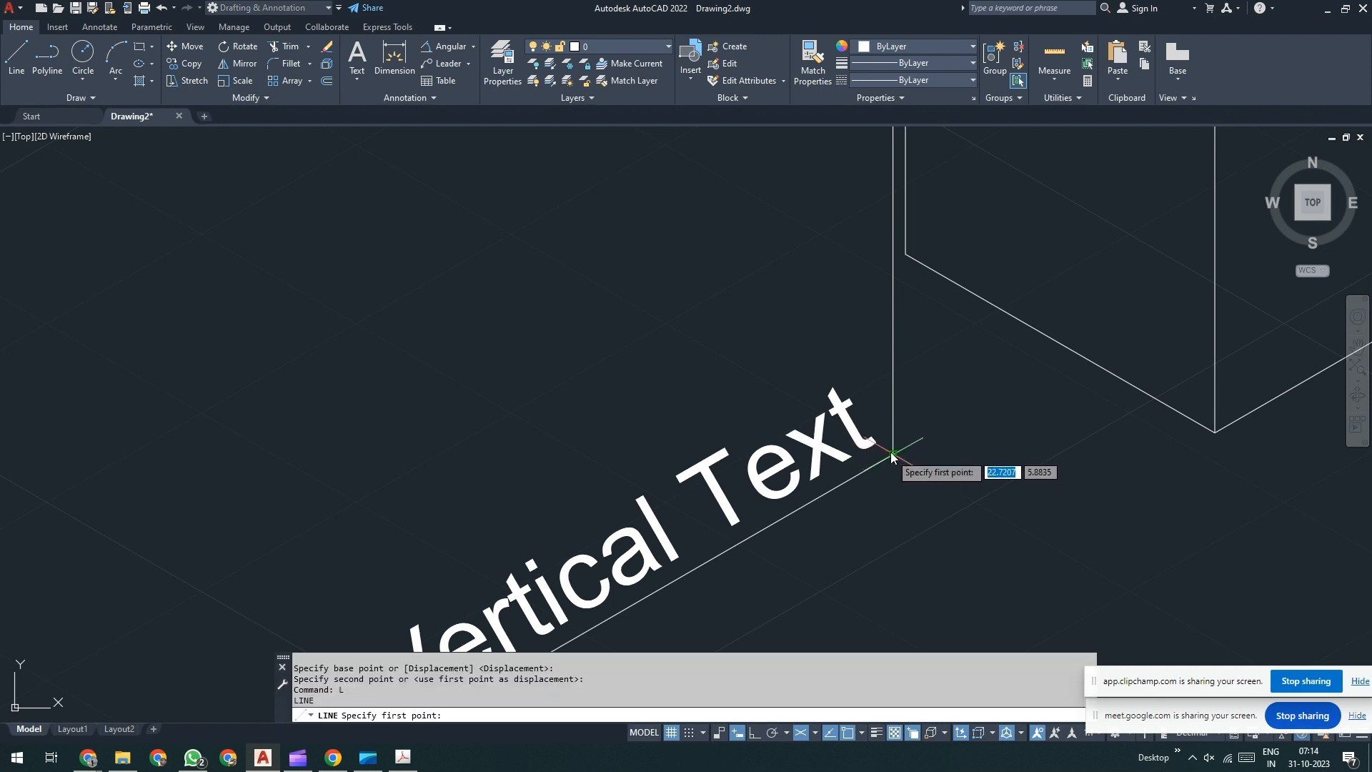
{"action": "left_click", "coordinate": [892, 453]}
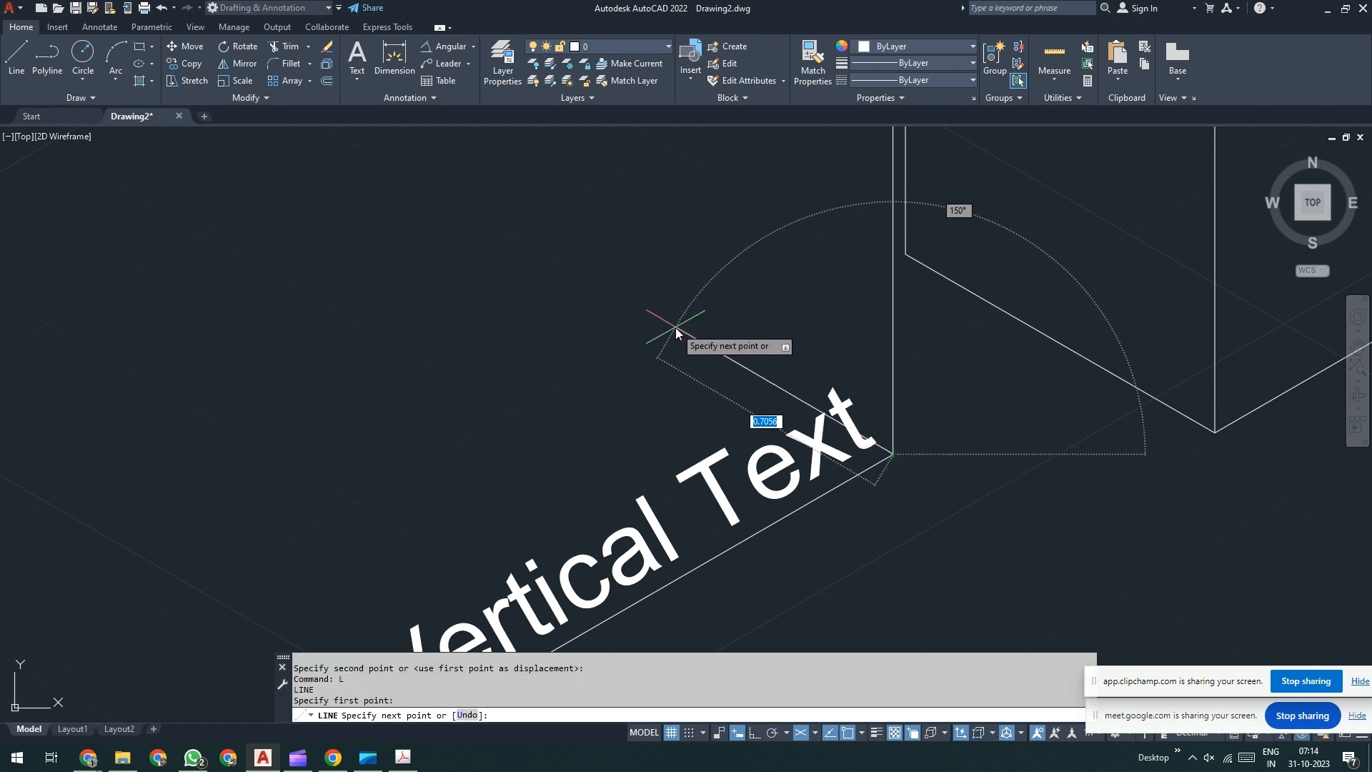
{"action": "key", "text": "F8"}
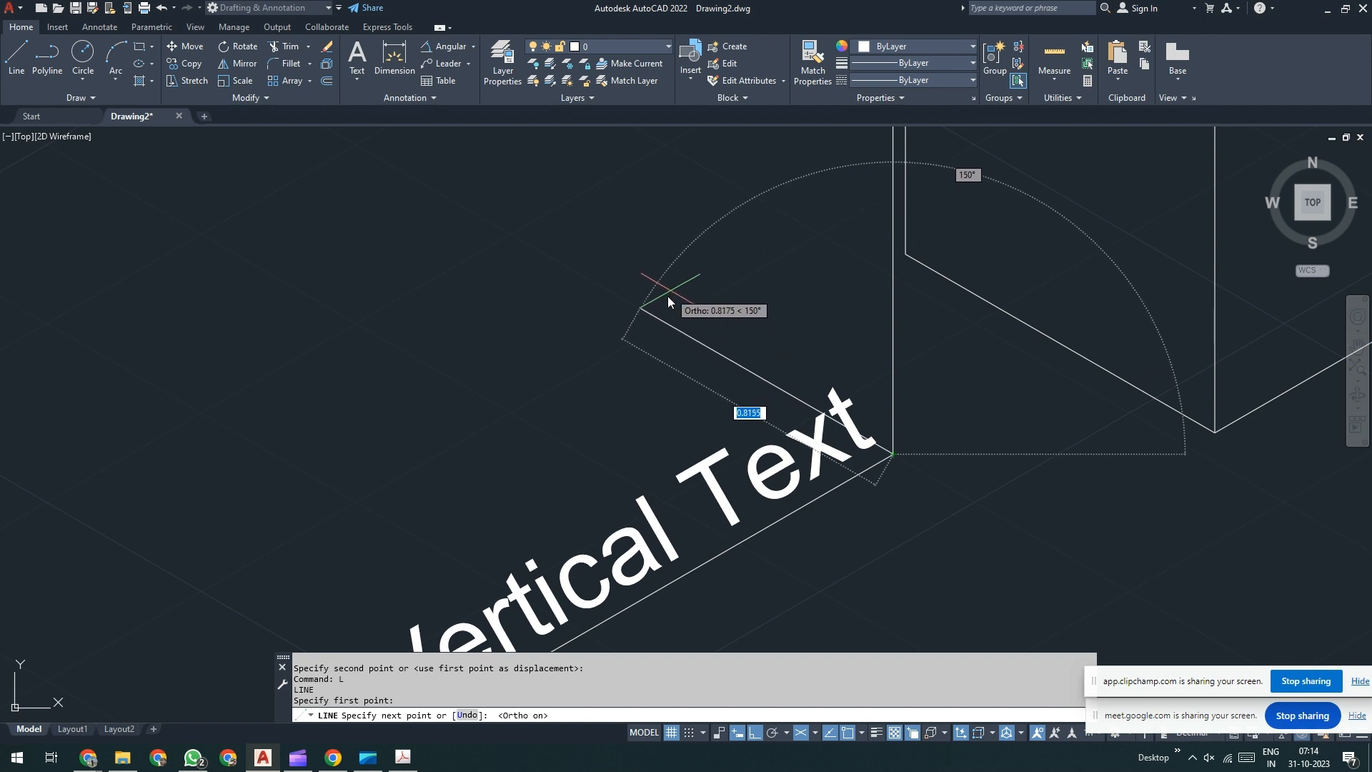
{"action": "left_click", "coordinate": [667, 298]}
{"action": "key", "text": "Escape"}
{"action": "scroll", "coordinate": [785, 464], "scroll_direction": "down", "scroll_amount": 2}
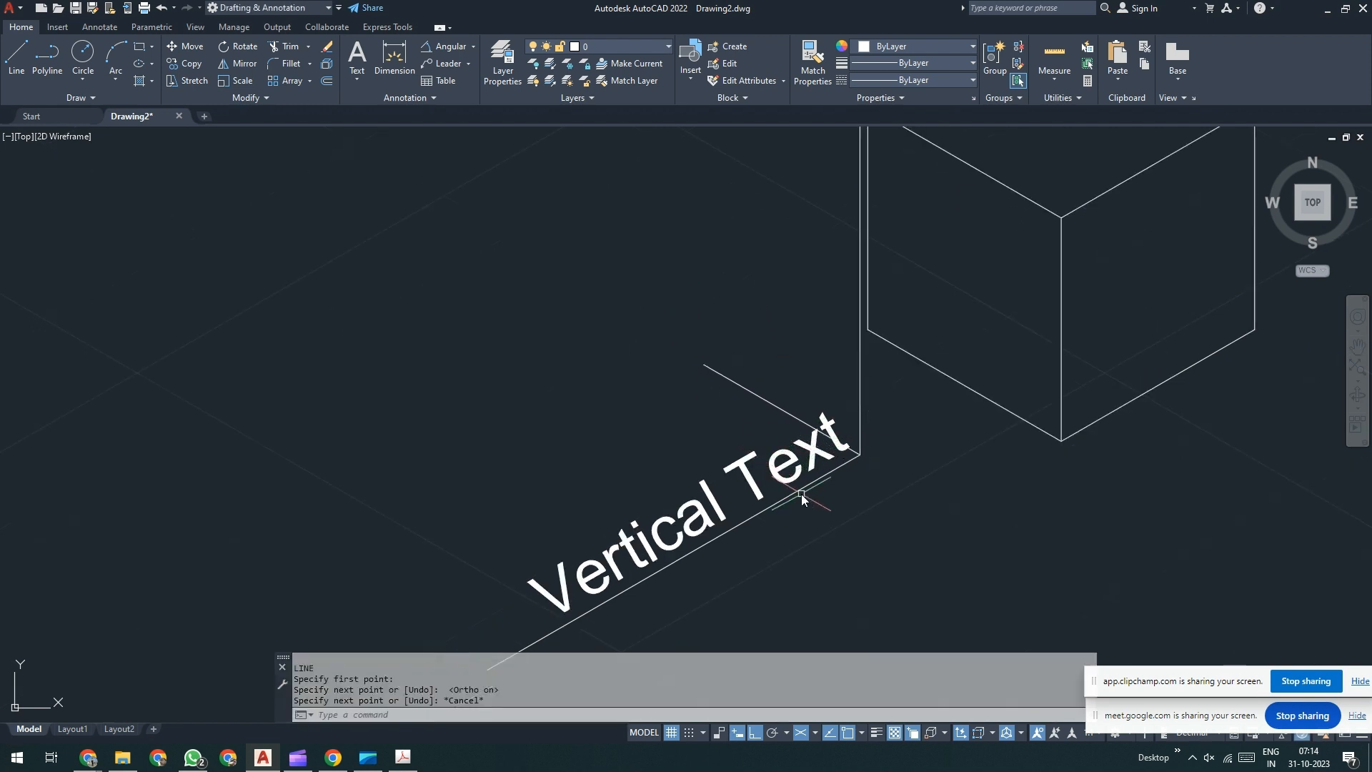
- Create a text style named 30 with an oblique angle of 30
{"action": "mouse_move", "coordinate": [800, 495]}
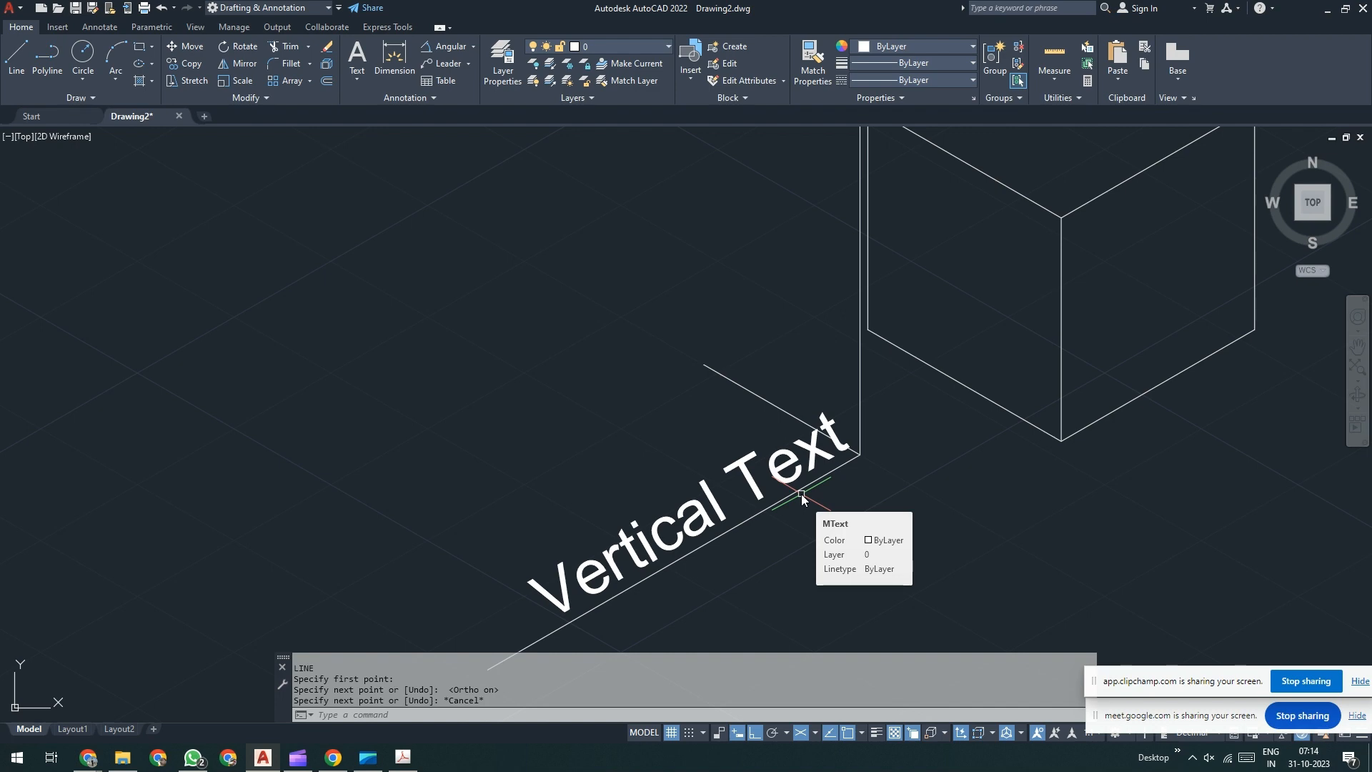
{"action": "type", "text": "st"}
{"action": "key", "text": "Return"}
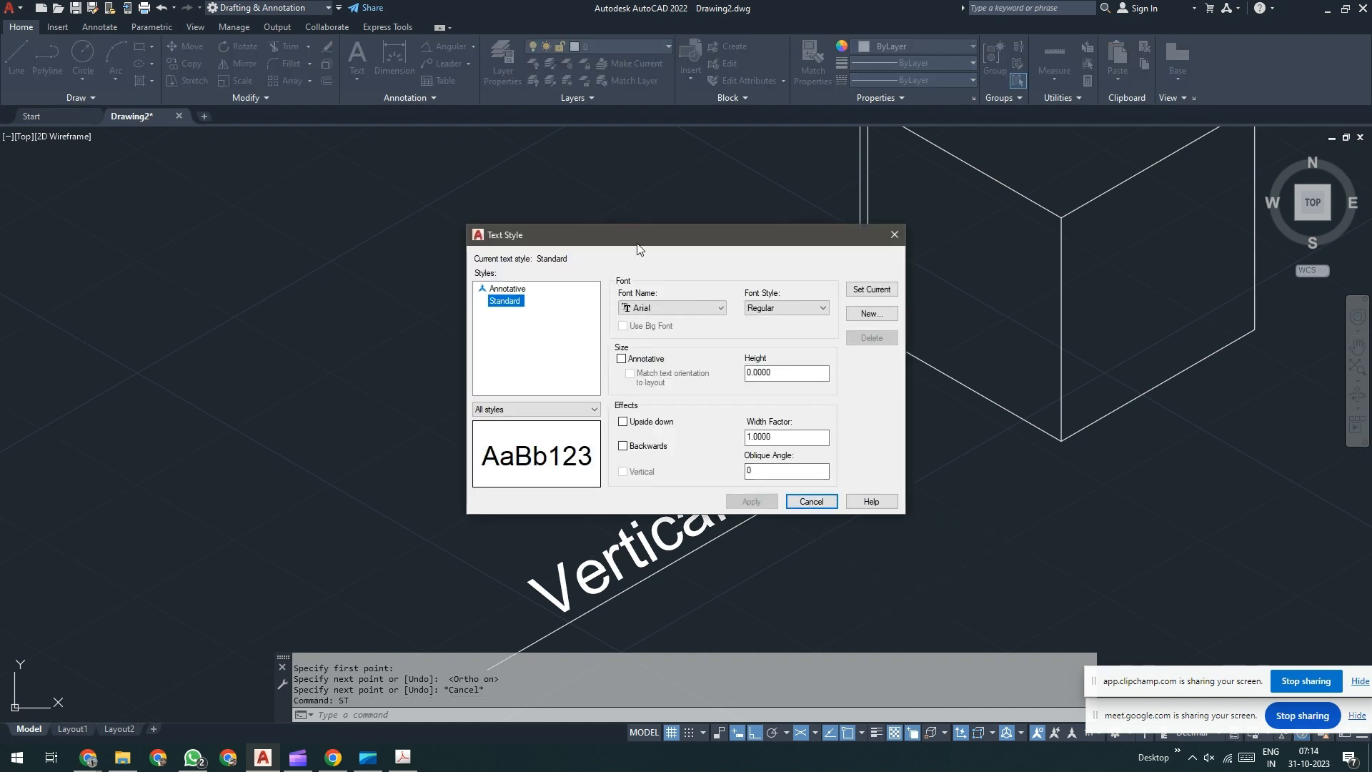
{"action": "left_click_drag", "start_coordinate": [638, 244], "coordinate": [655, 232]}
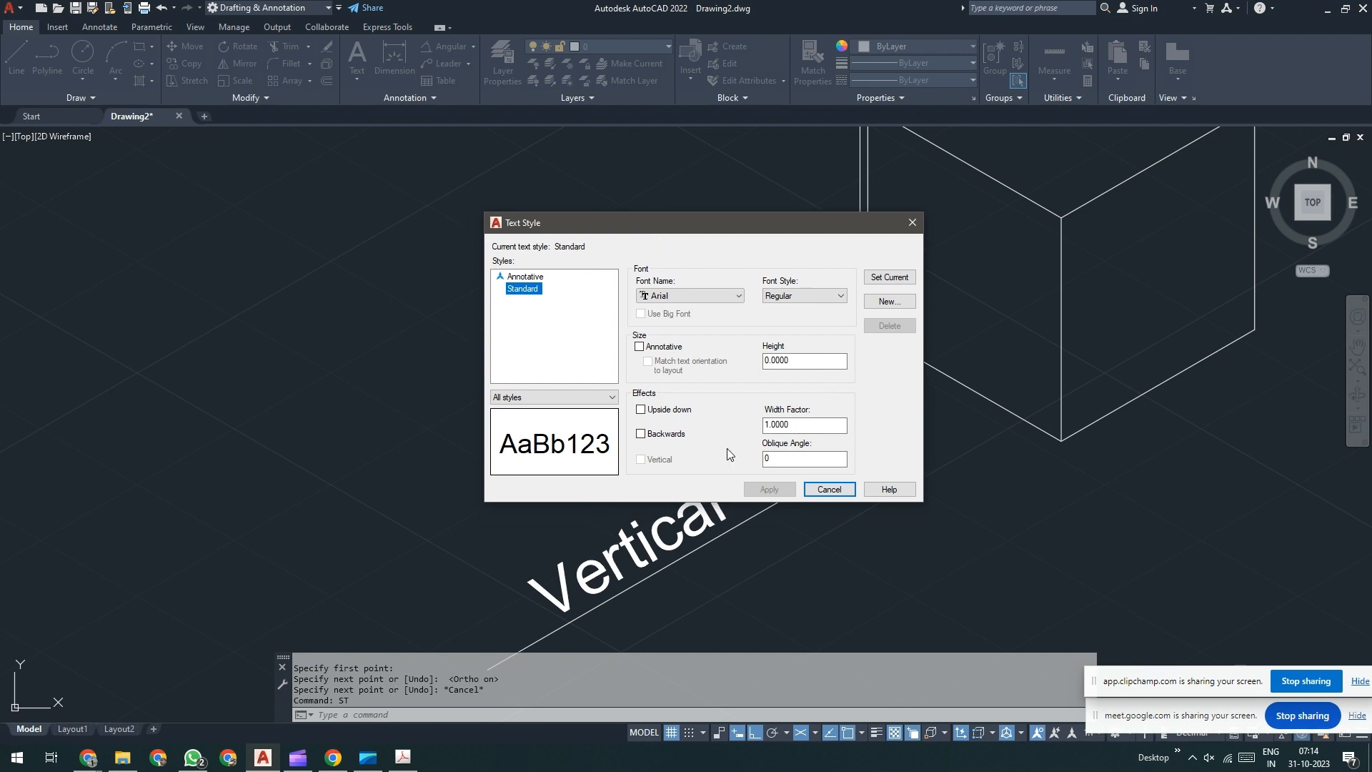
{"action": "left_click_drag", "start_coordinate": [786, 459], "coordinate": [738, 451]}
{"action": "left_click", "coordinate": [891, 301]}
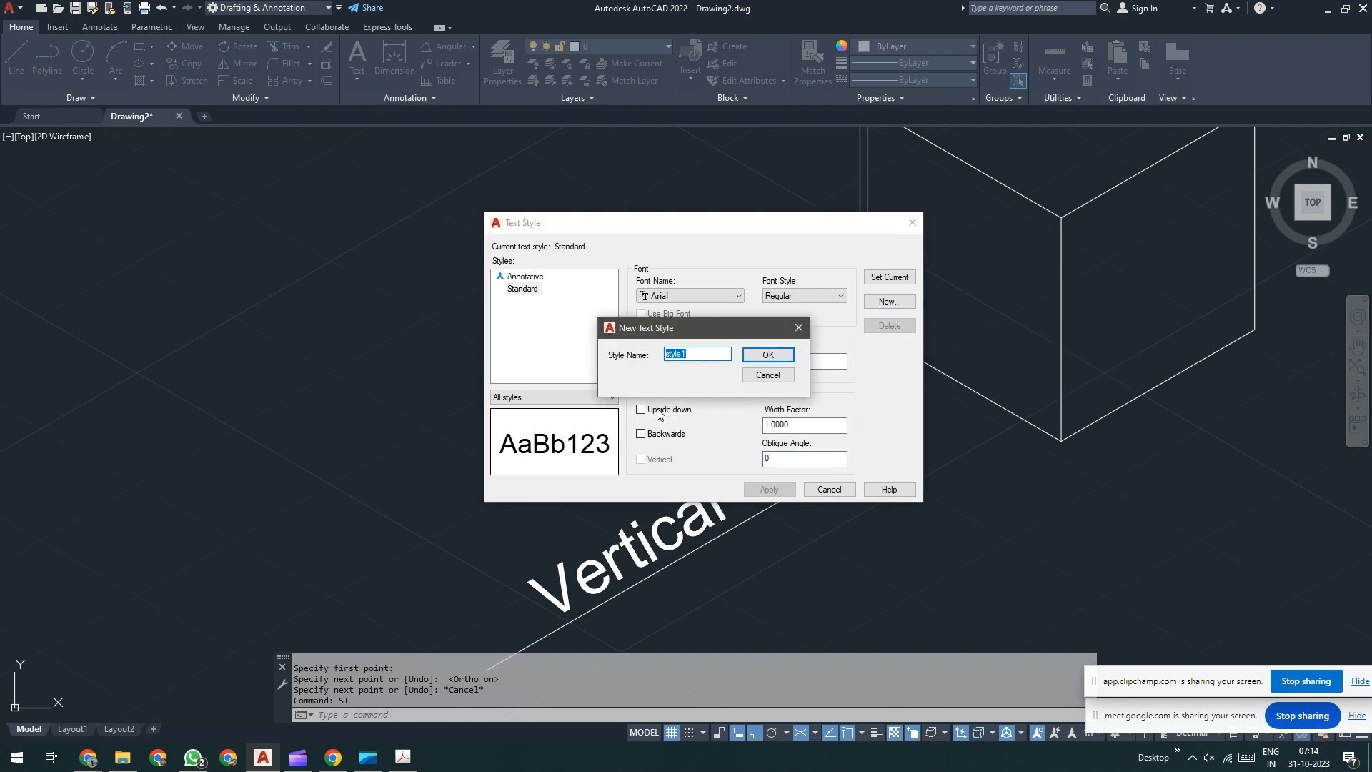
{"action": "type", "text": "30"}
{"action": "left_click", "coordinate": [778, 355]}
{"action": "left_click_drag", "start_coordinate": [788, 461], "coordinate": [710, 456]}
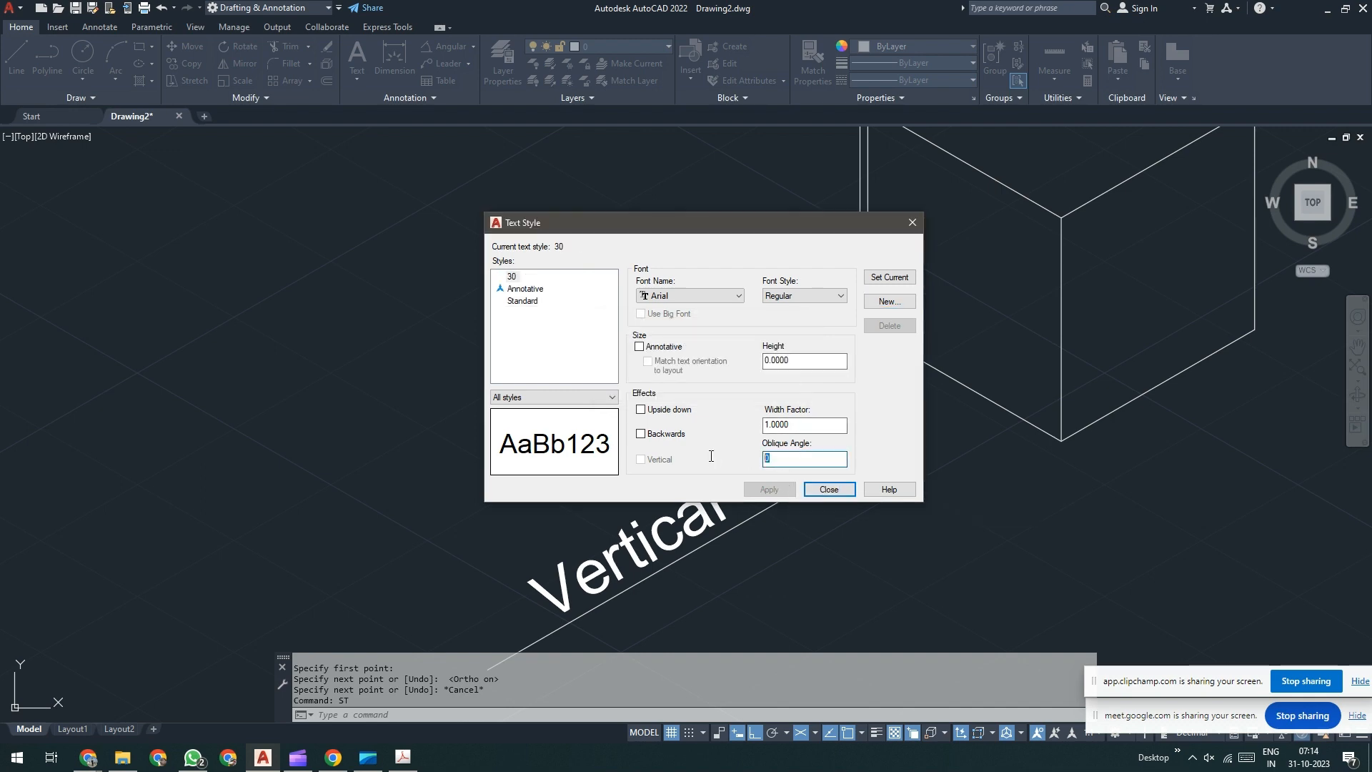
{"action": "type", "text": "30"}
{"action": "key", "text": "Return"}
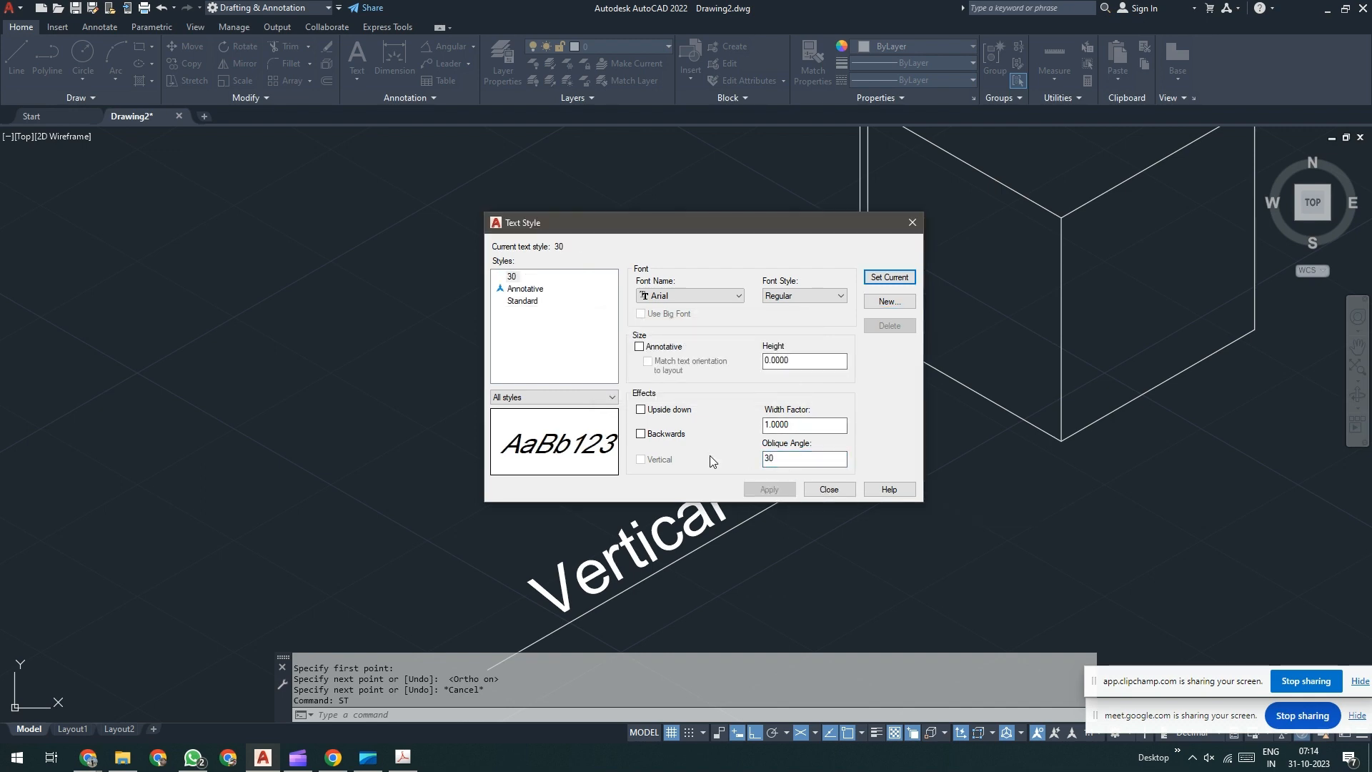
- Create a text style named -30 with an oblique angle of -30 and save the style changes
{"action": "left_click", "coordinate": [895, 300]}
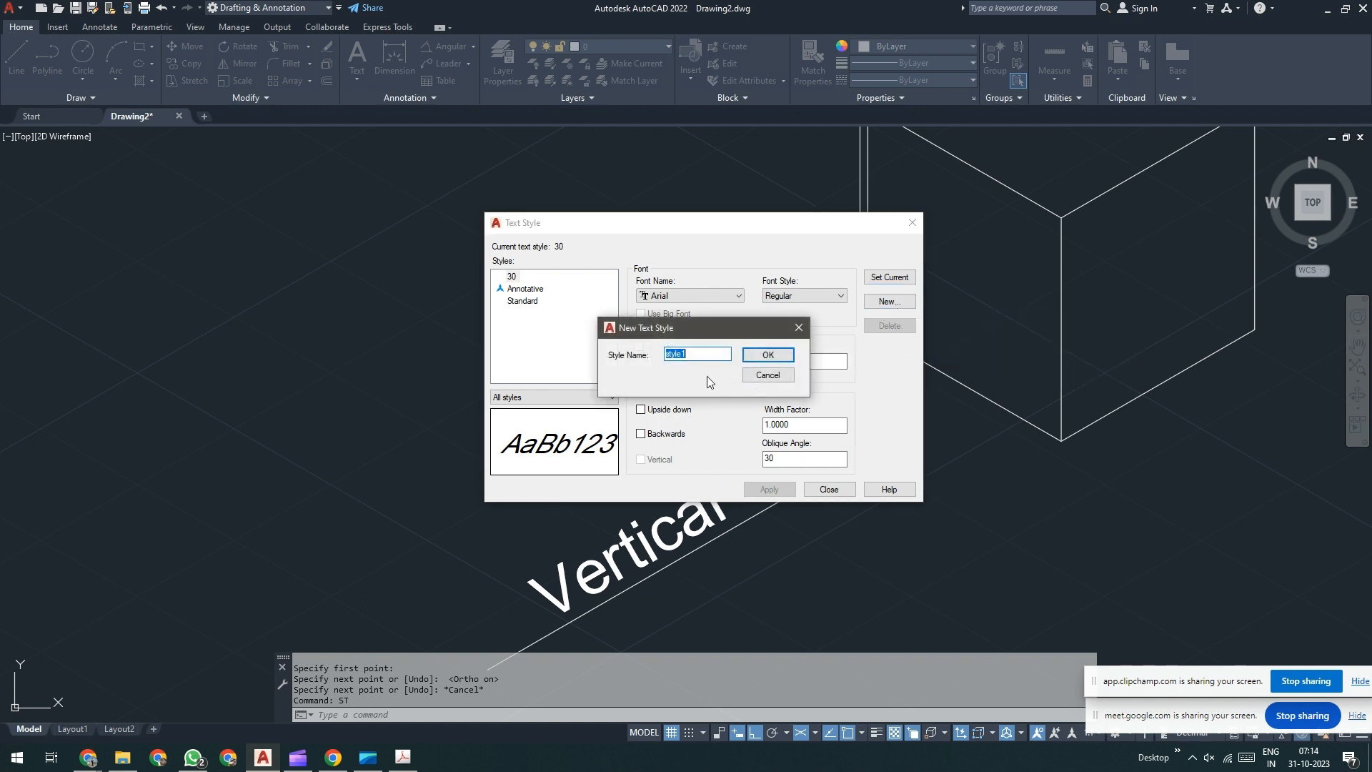
{"action": "key", "text": "BackSpace"}
{"action": "type", "text": "-30"}
{"action": "key", "text": "Return"}
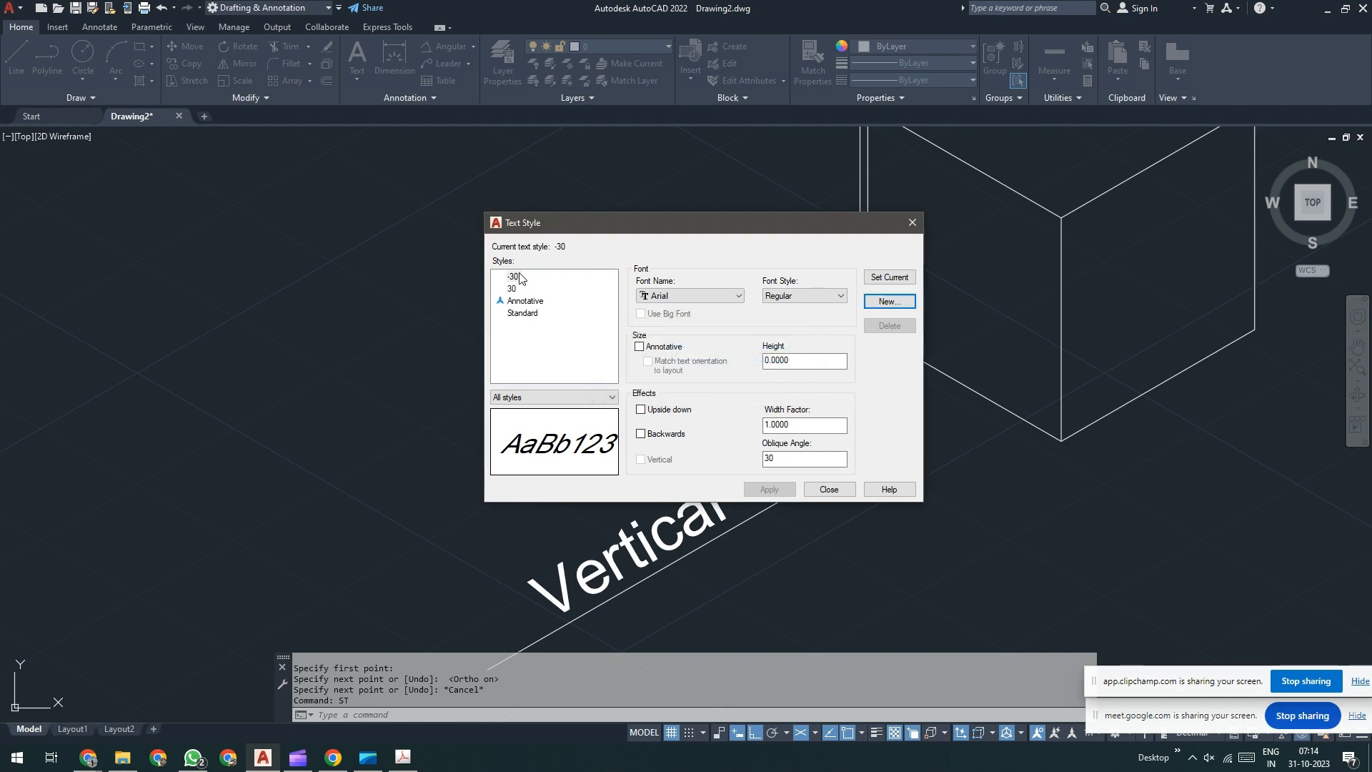
{"action": "left_click", "coordinate": [793, 461]}
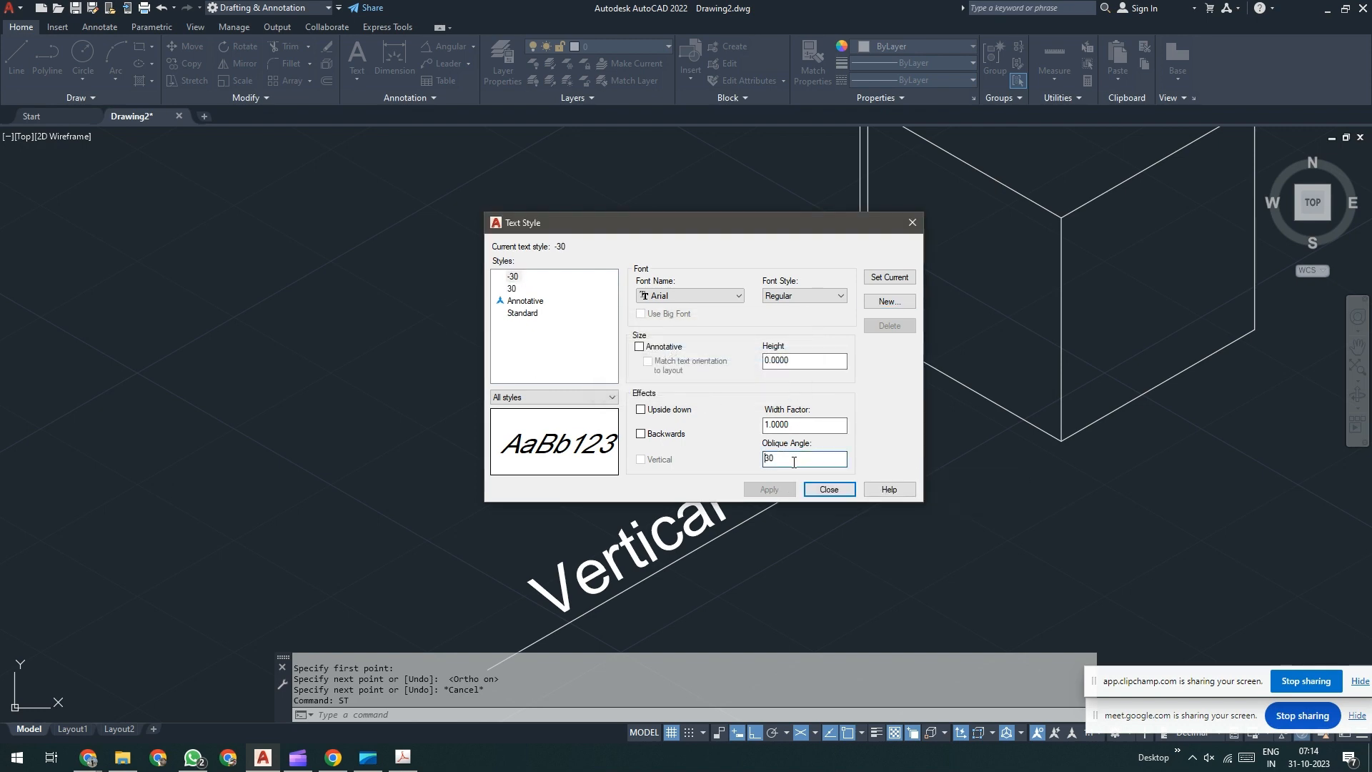
{"action": "type", "text": "-"}
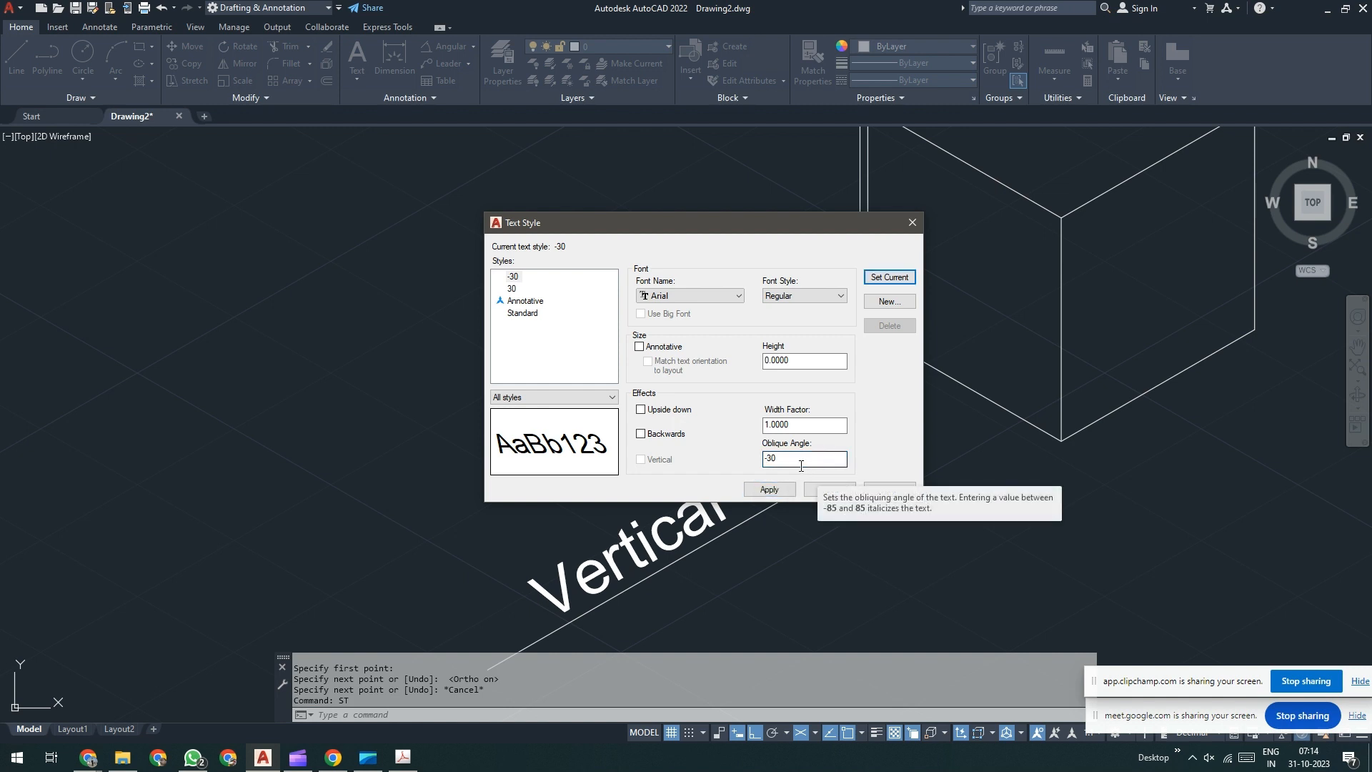
{"action": "left_click", "coordinate": [512, 289]}
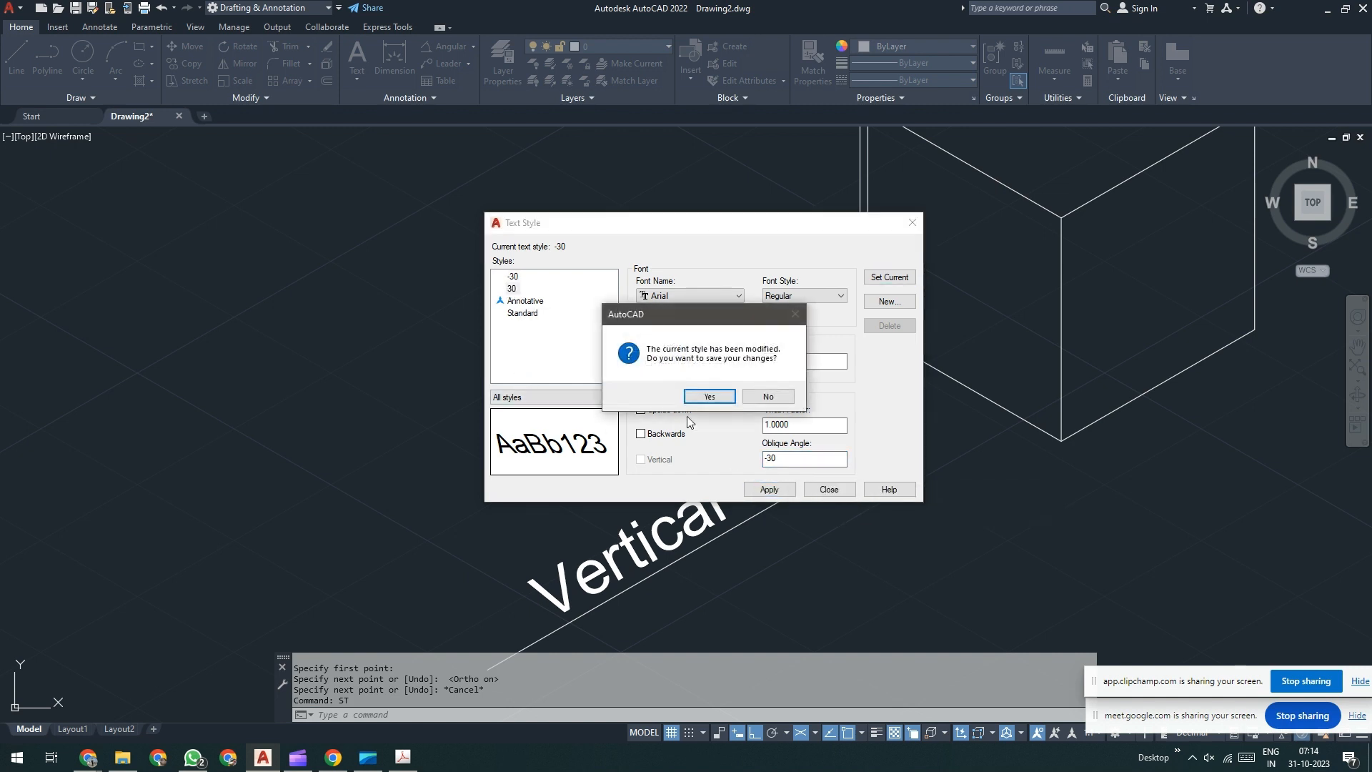
{"action": "left_click", "coordinate": [706, 399]}
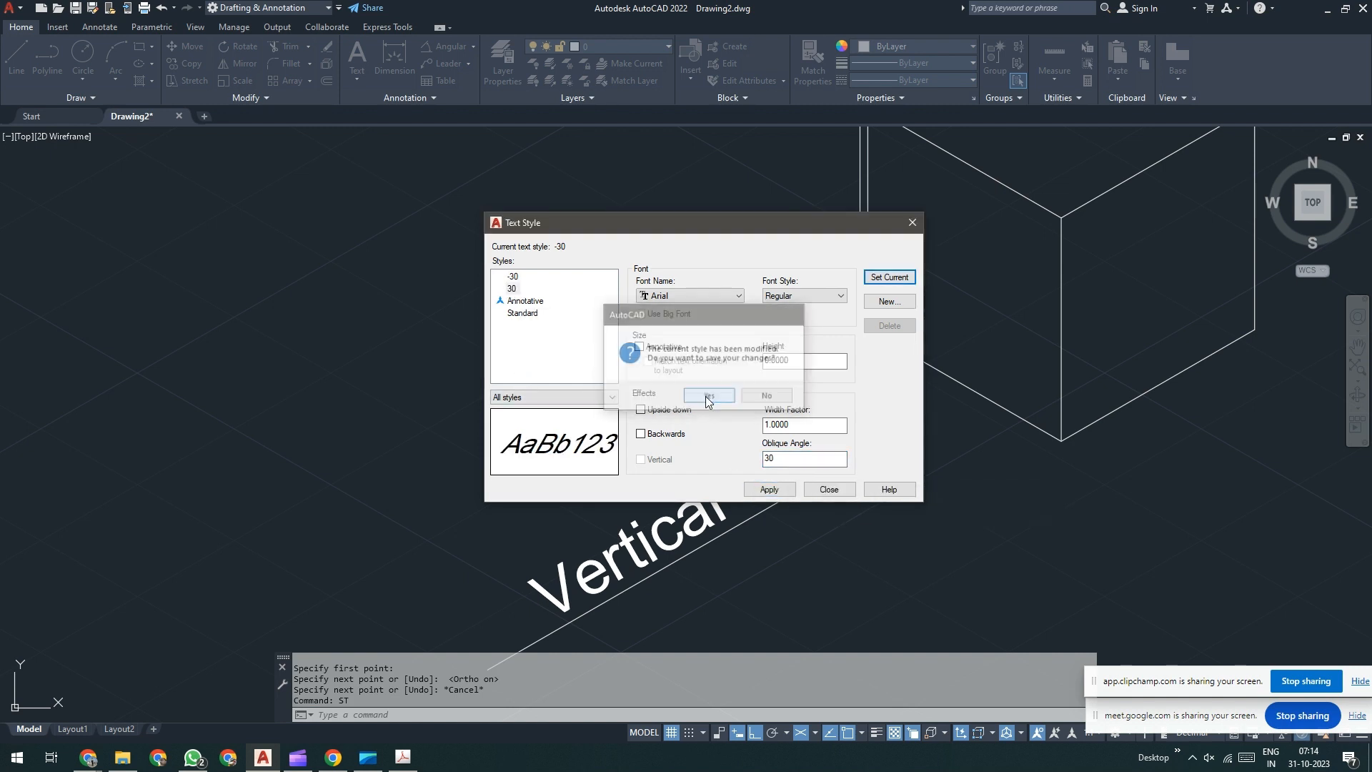
- Preview the Standard, 30 and -30 text styles, and close the text style settings with the changes saved
{"action": "left_click", "coordinate": [520, 314]}
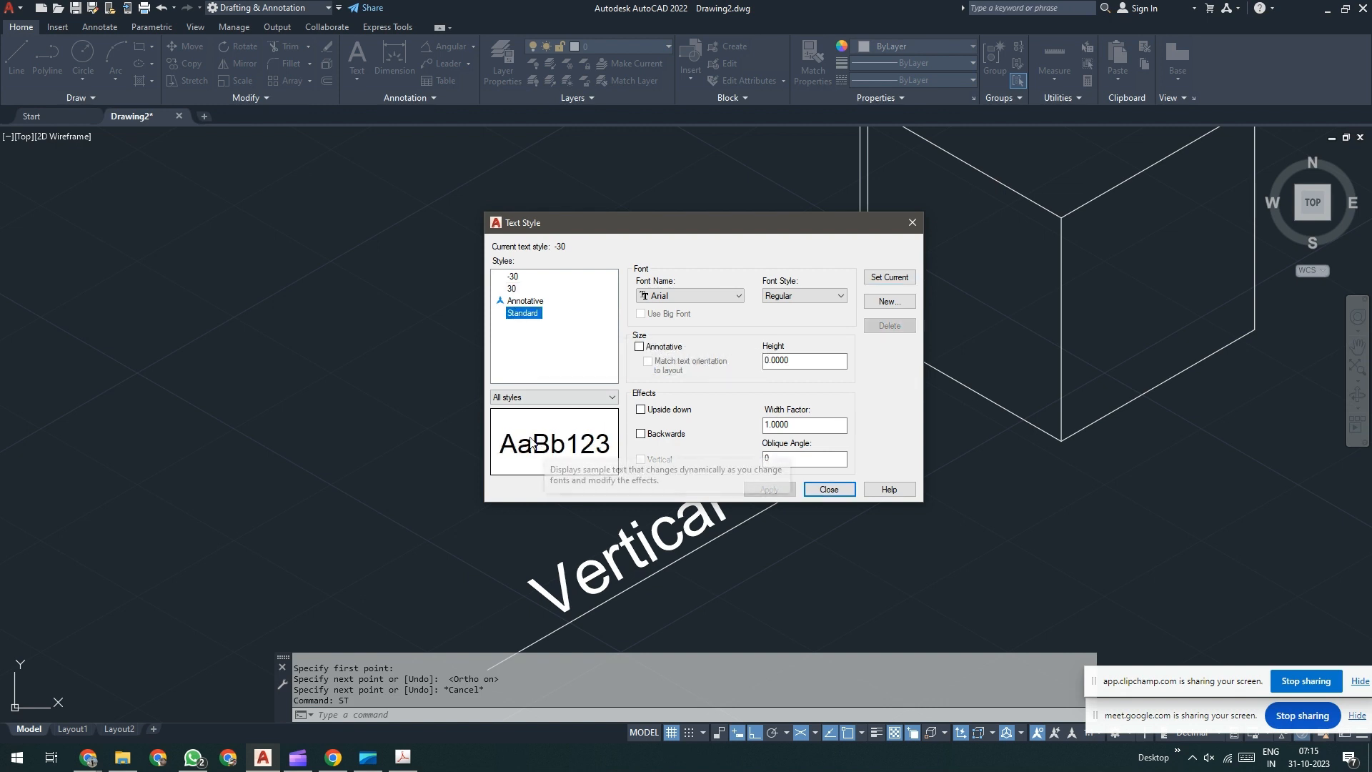
{"action": "left_click", "coordinate": [512, 289]}
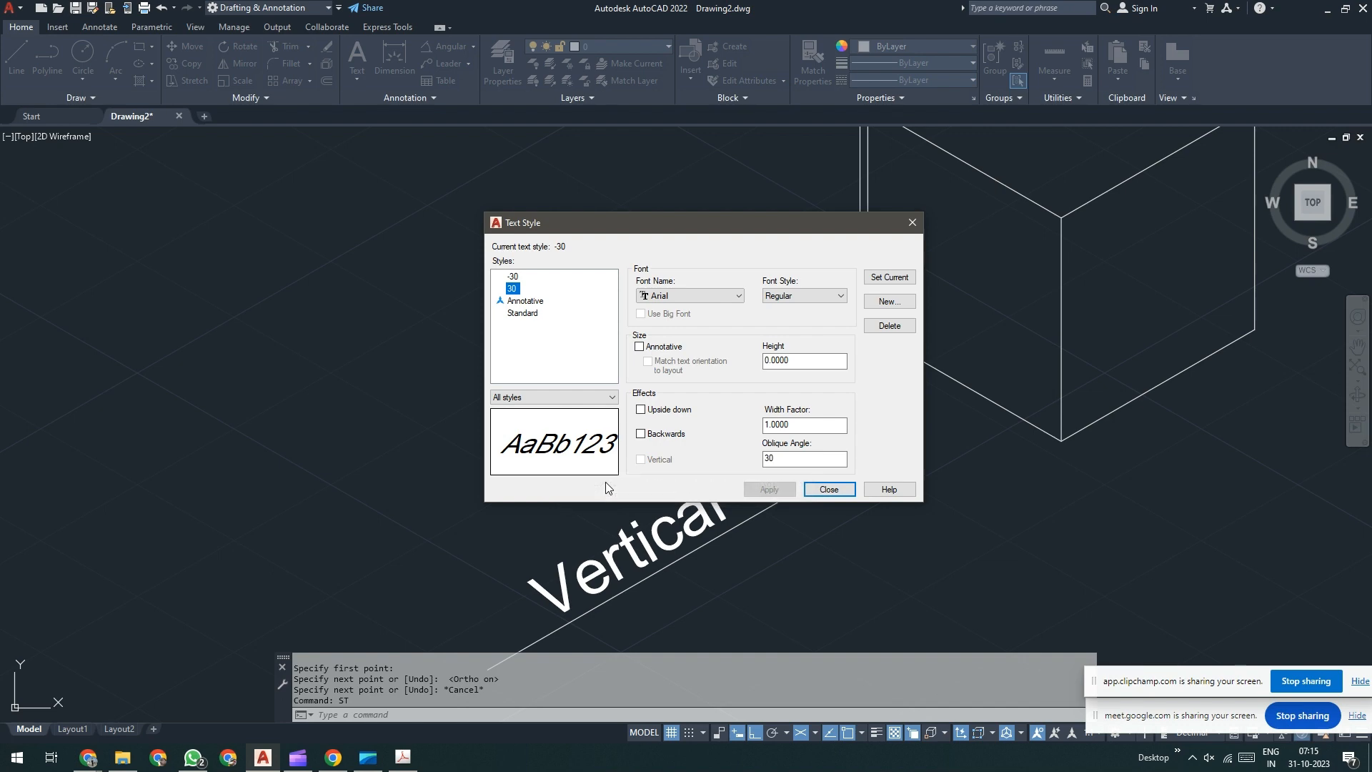
{"action": "left_click", "coordinate": [516, 277]}
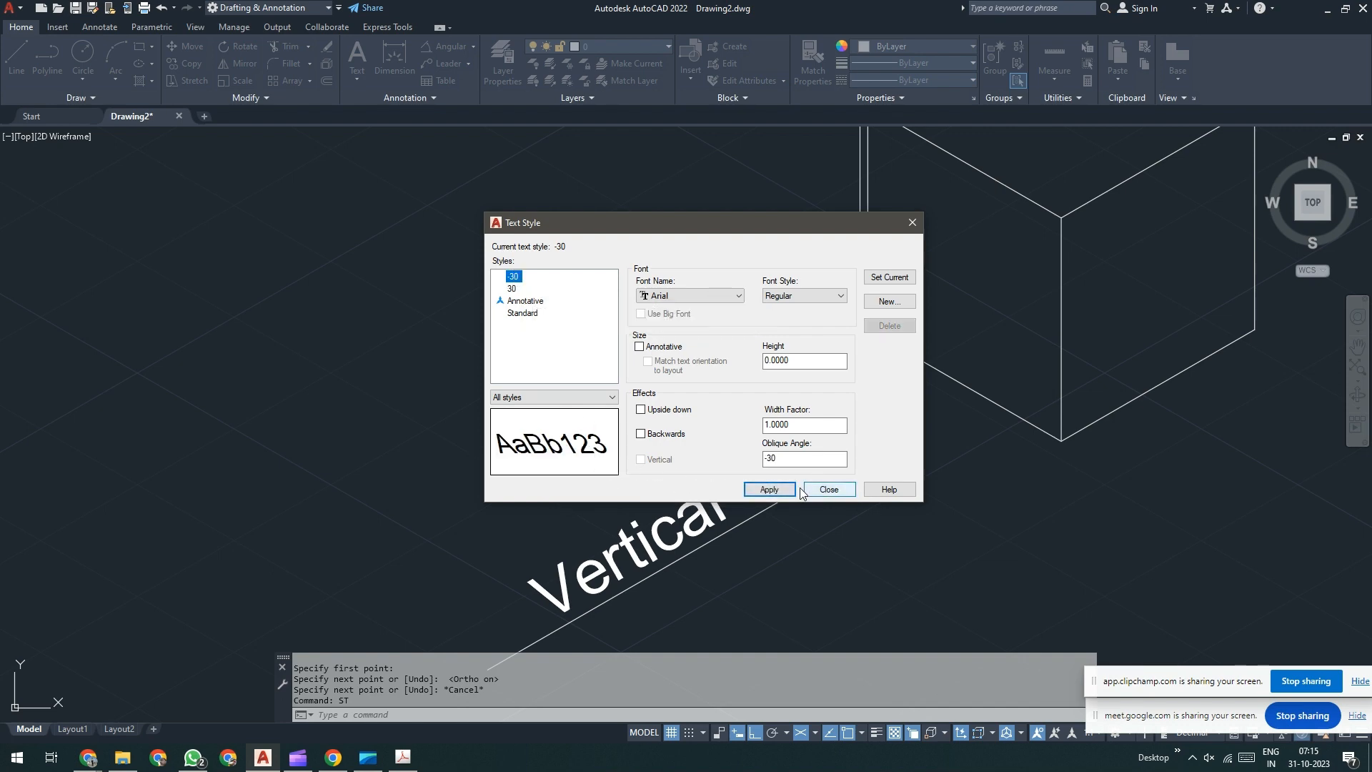
{"action": "left_click", "coordinate": [829, 489]}
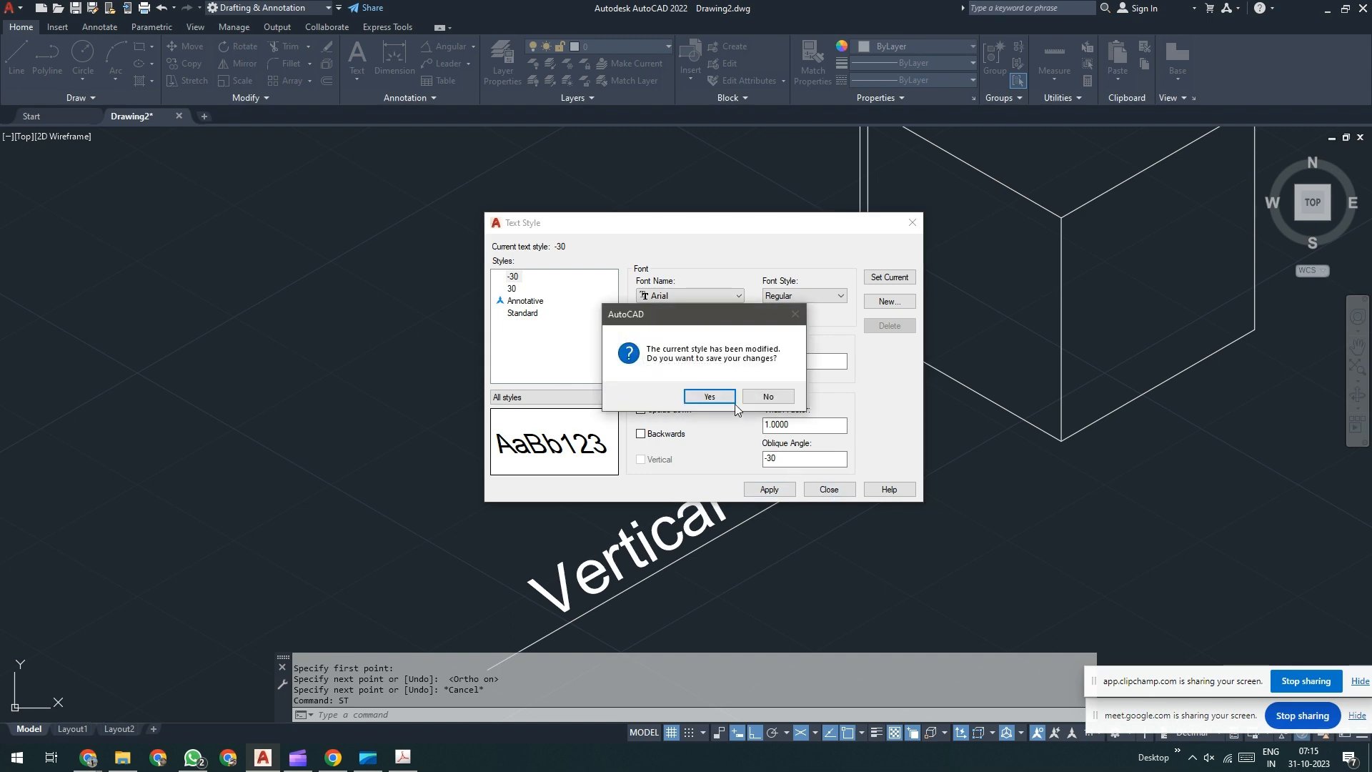
{"action": "left_click", "coordinate": [711, 396]}
- Apply text style 30 to the Vertical Text and widen its text box so the words fit on one line
{"action": "left_click", "coordinate": [741, 475]}
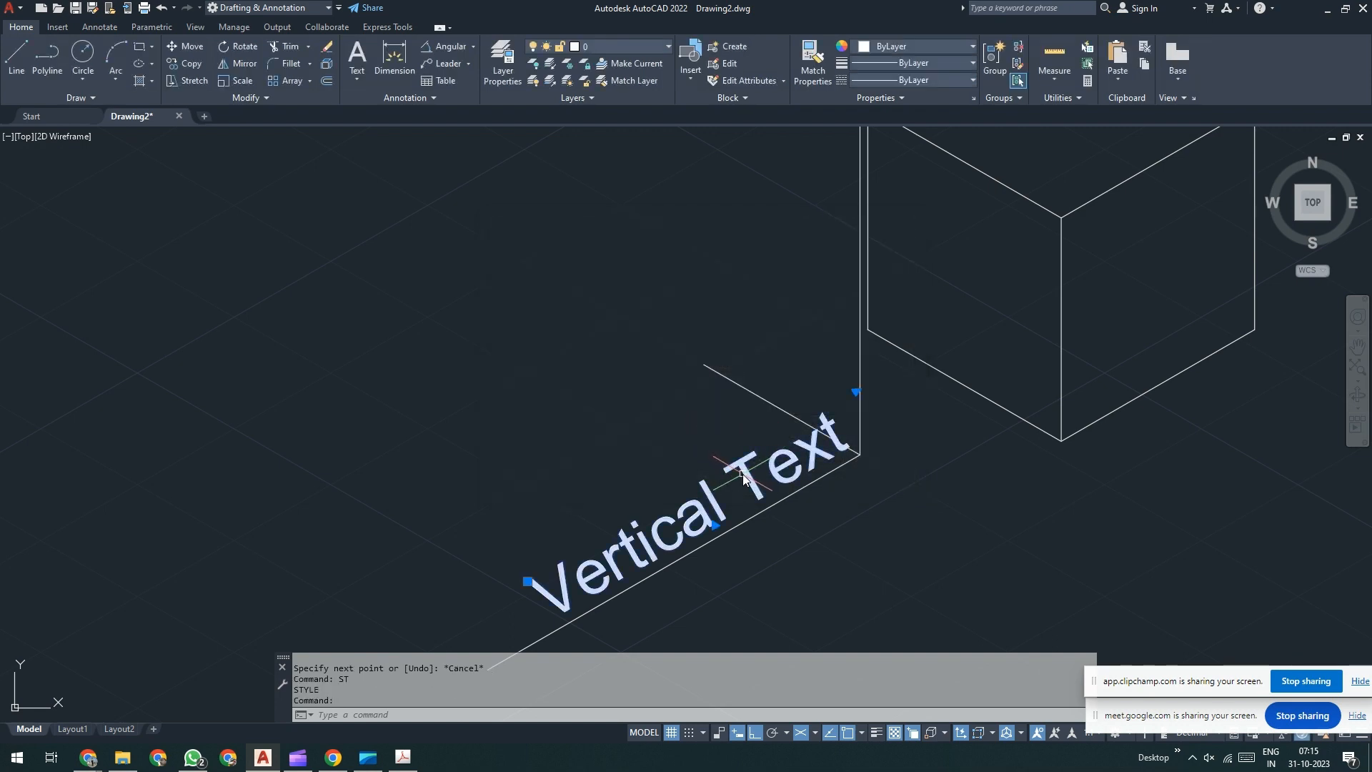
{"action": "left_click", "coordinate": [416, 103]}
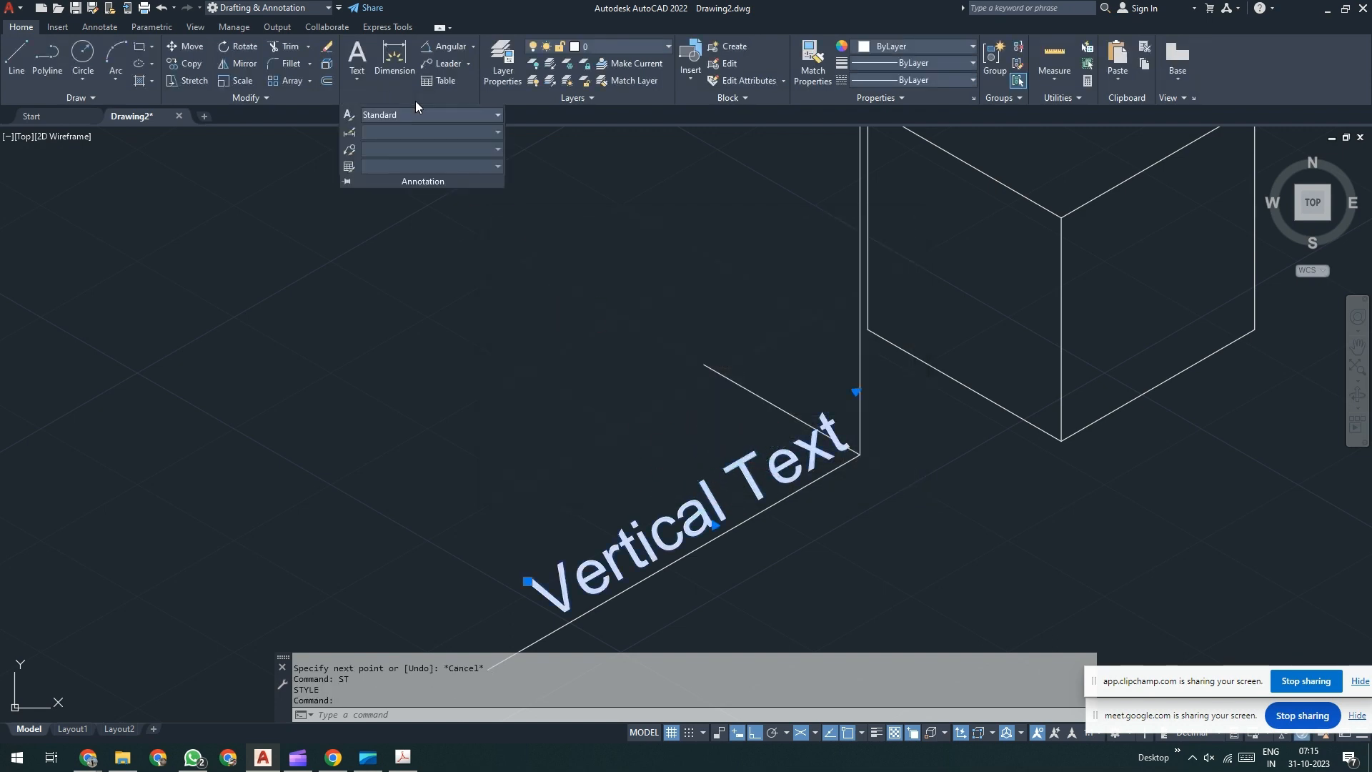
{"action": "left_click", "coordinate": [409, 114]}
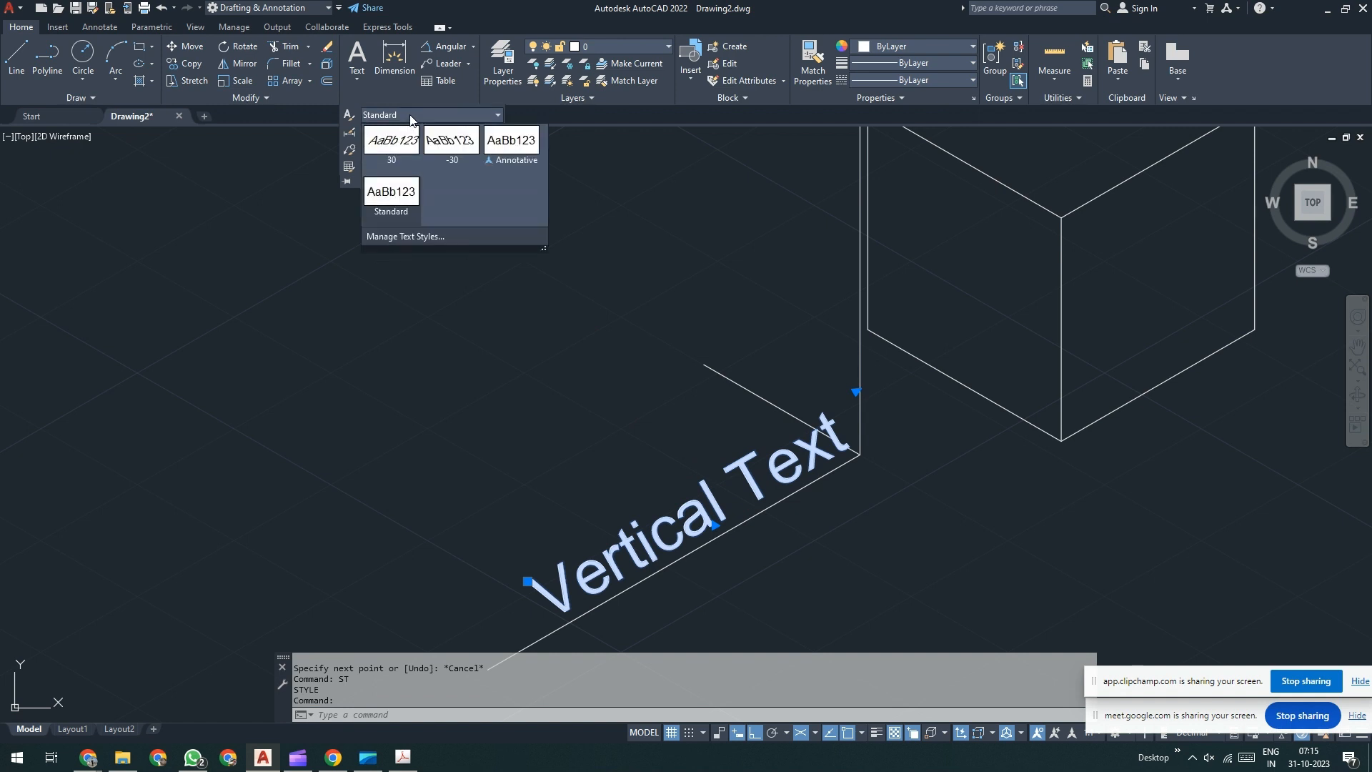
{"action": "left_click", "coordinate": [397, 153]}
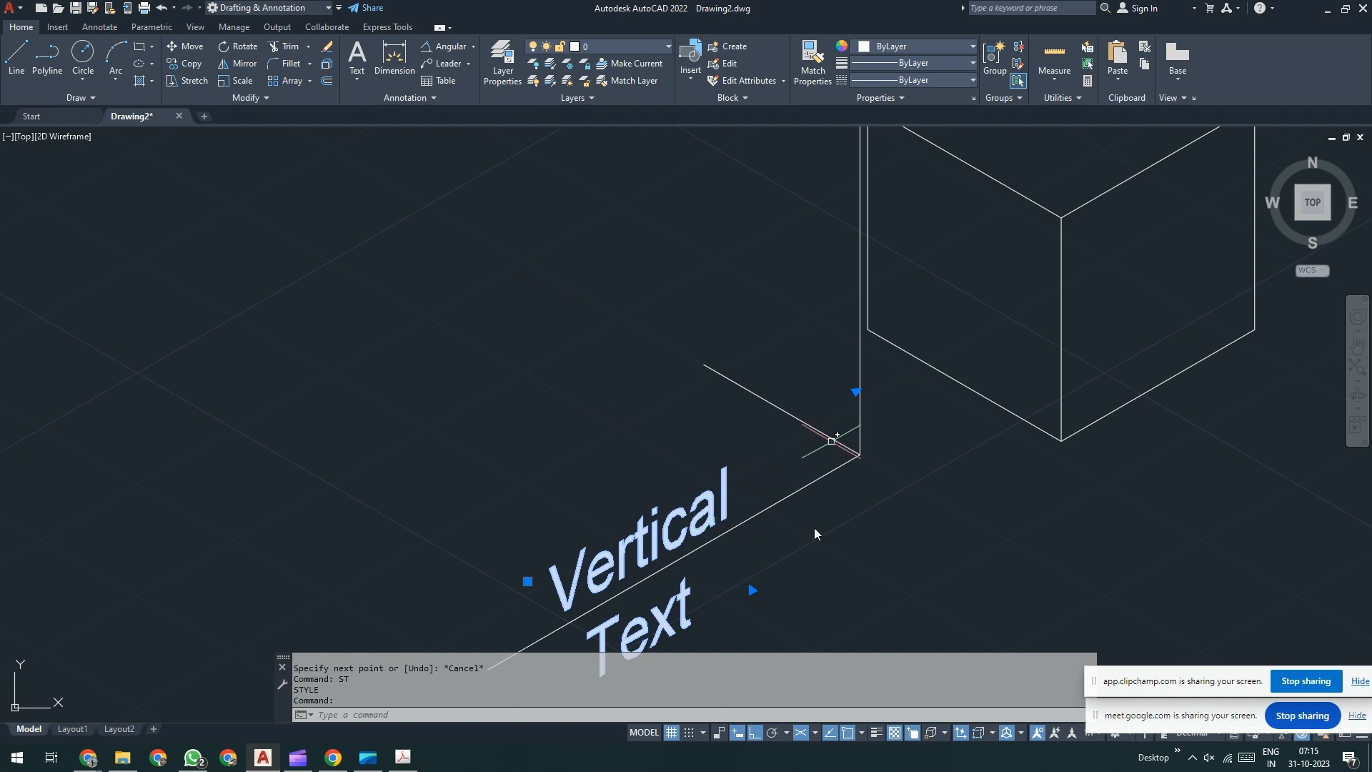
{"action": "left_click", "coordinate": [856, 392]}
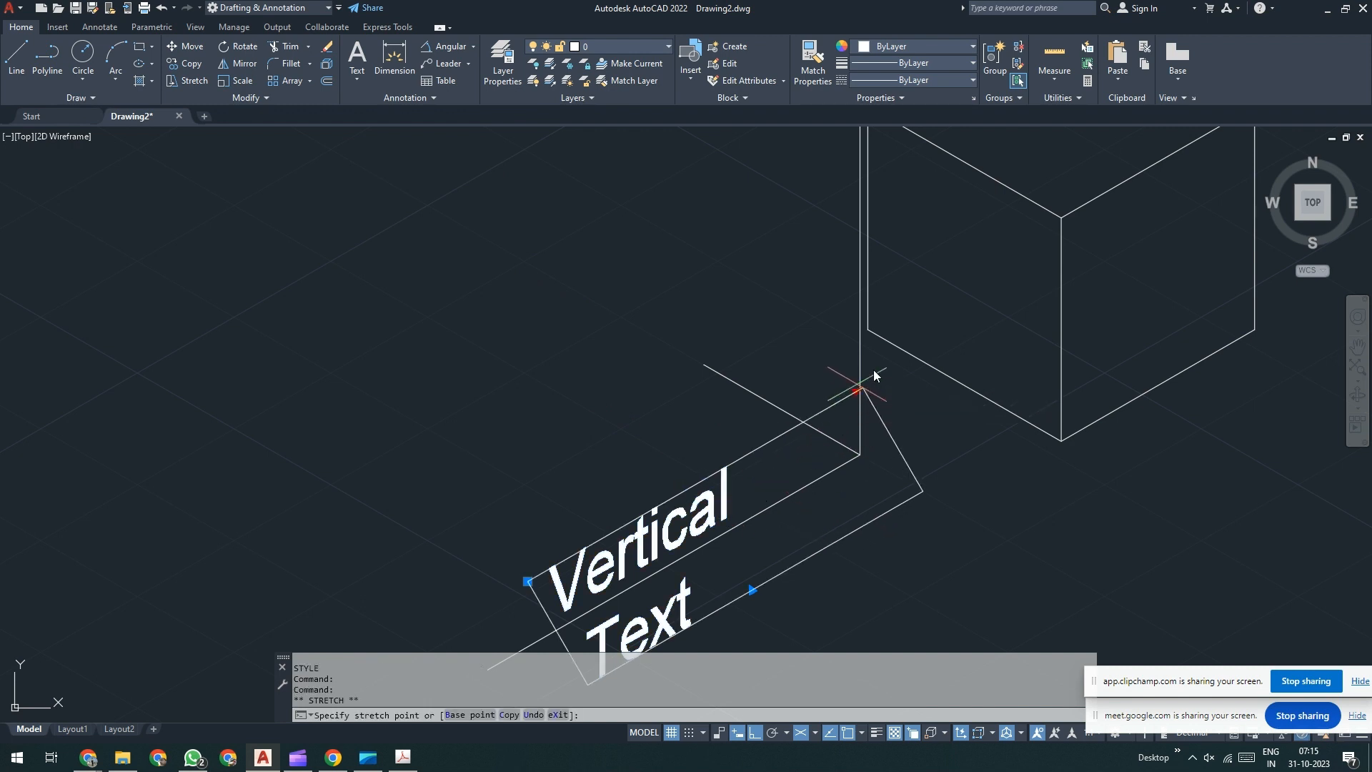
{"action": "left_click", "coordinate": [927, 350]}
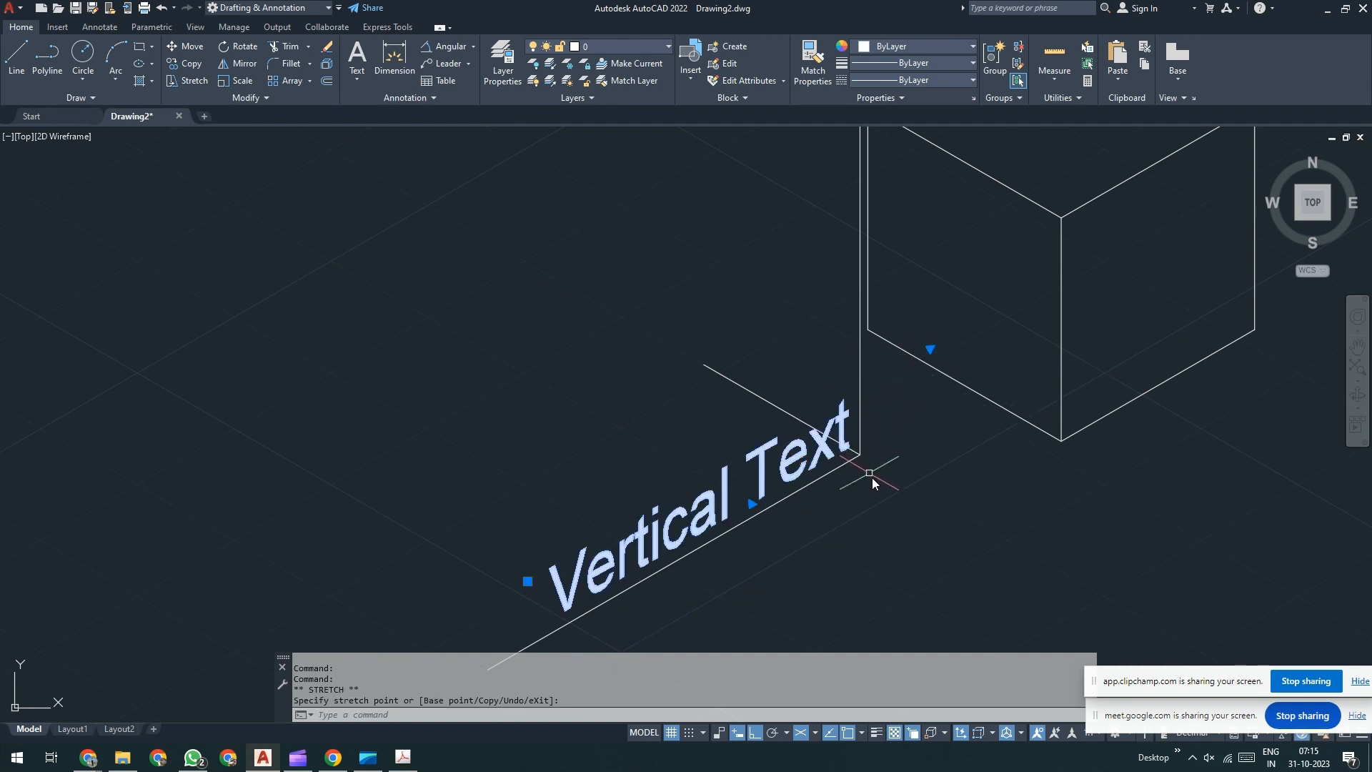
{"action": "key", "text": "Escape"}
{"action": "middle_click_drag", "start_coordinate": [872, 483], "coordinate": [850, 367]}
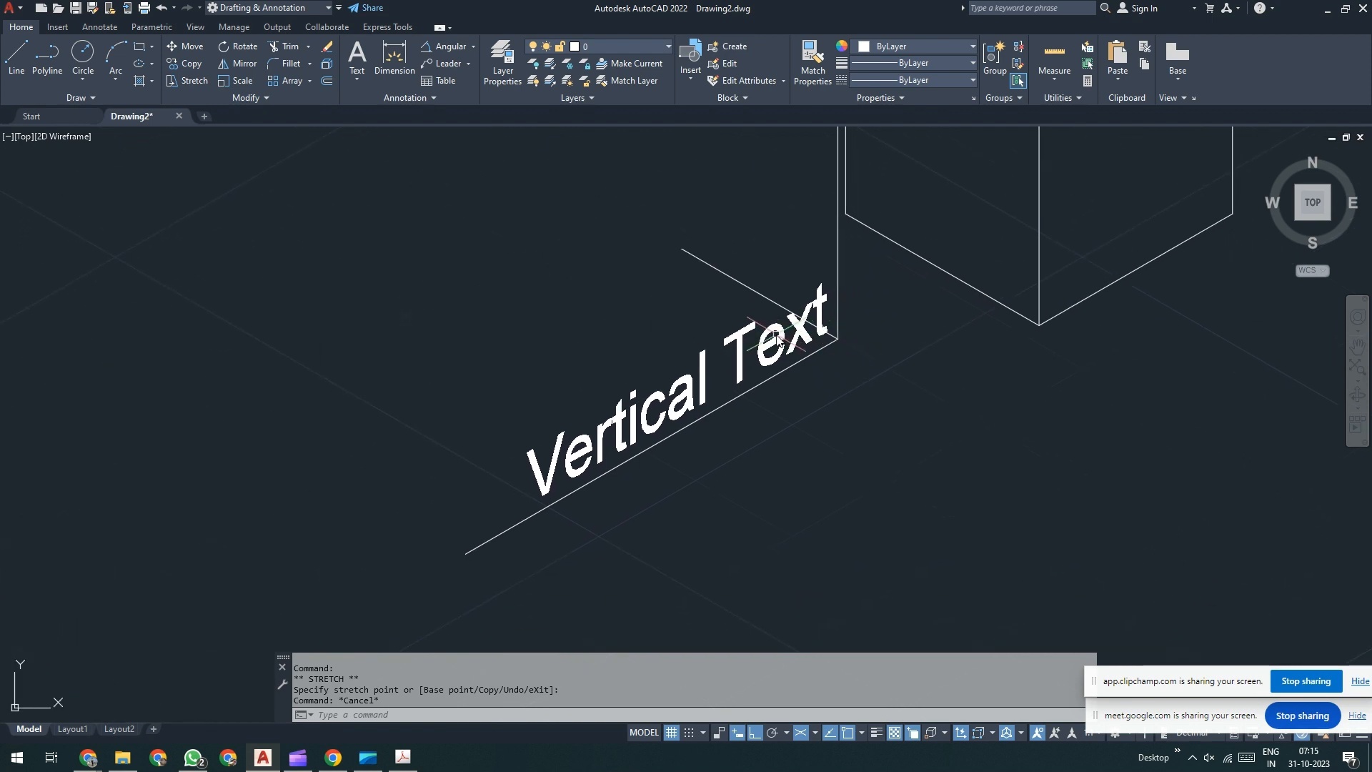
{"action": "left_click", "coordinate": [748, 378]}
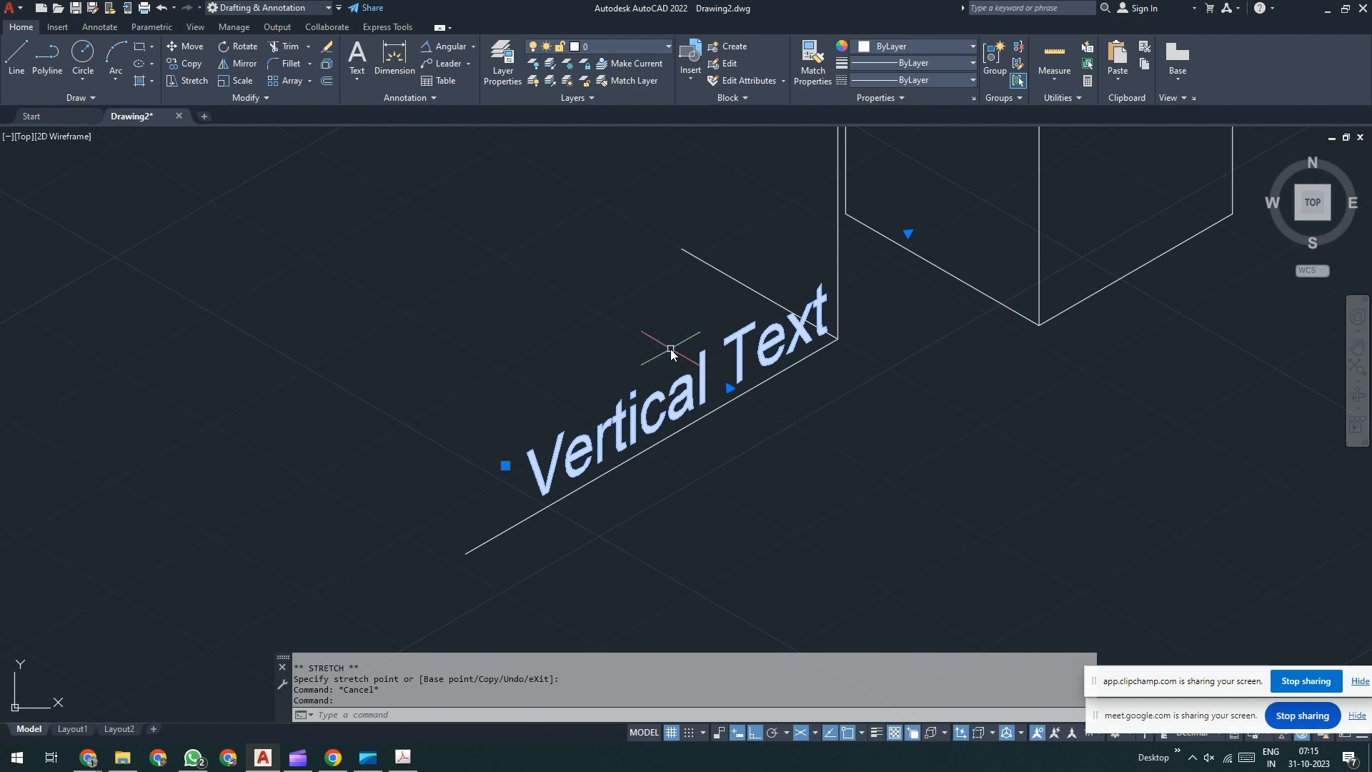
{"action": "type", "text": "RO"}
{"action": "key", "text": "Return"}
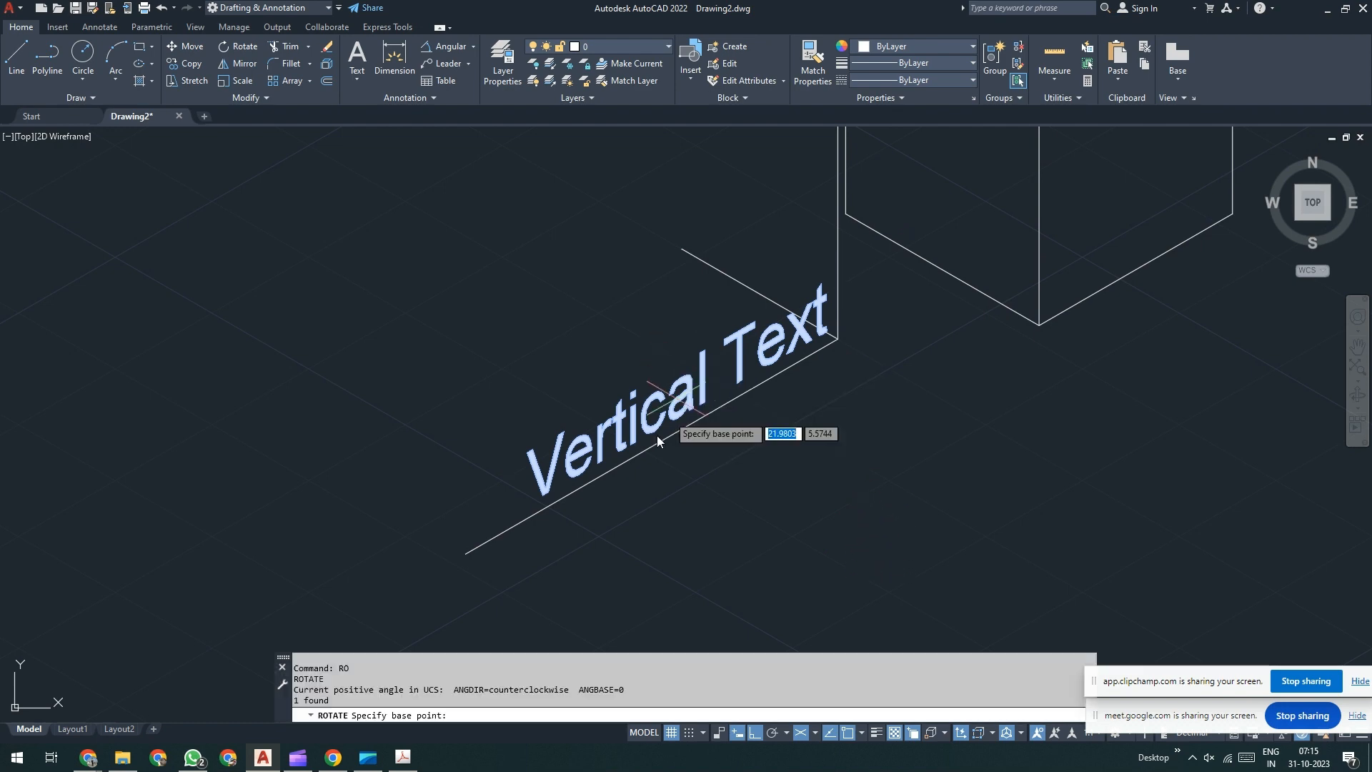
{"action": "left_click", "coordinate": [540, 503]}
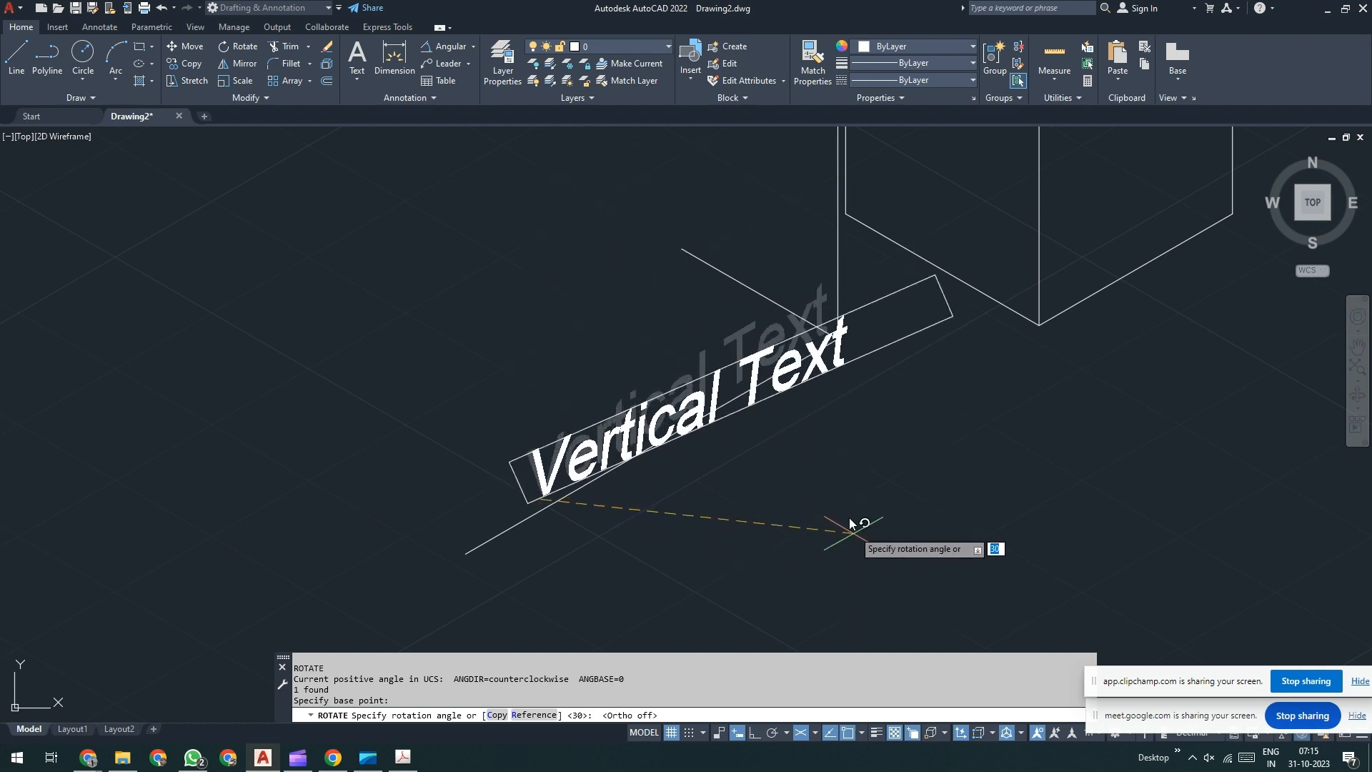
{"action": "key", "text": "Escape"}
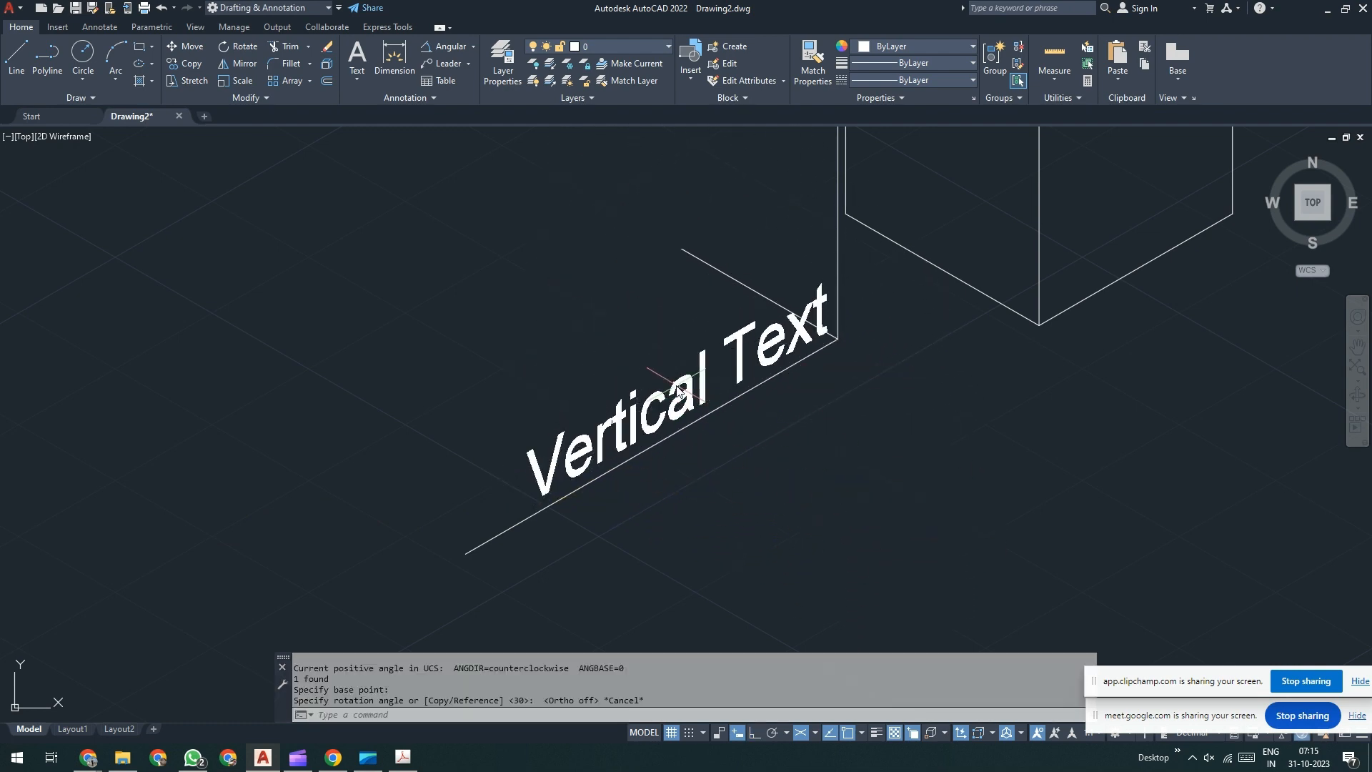
{"action": "left_click", "coordinate": [677, 389]}
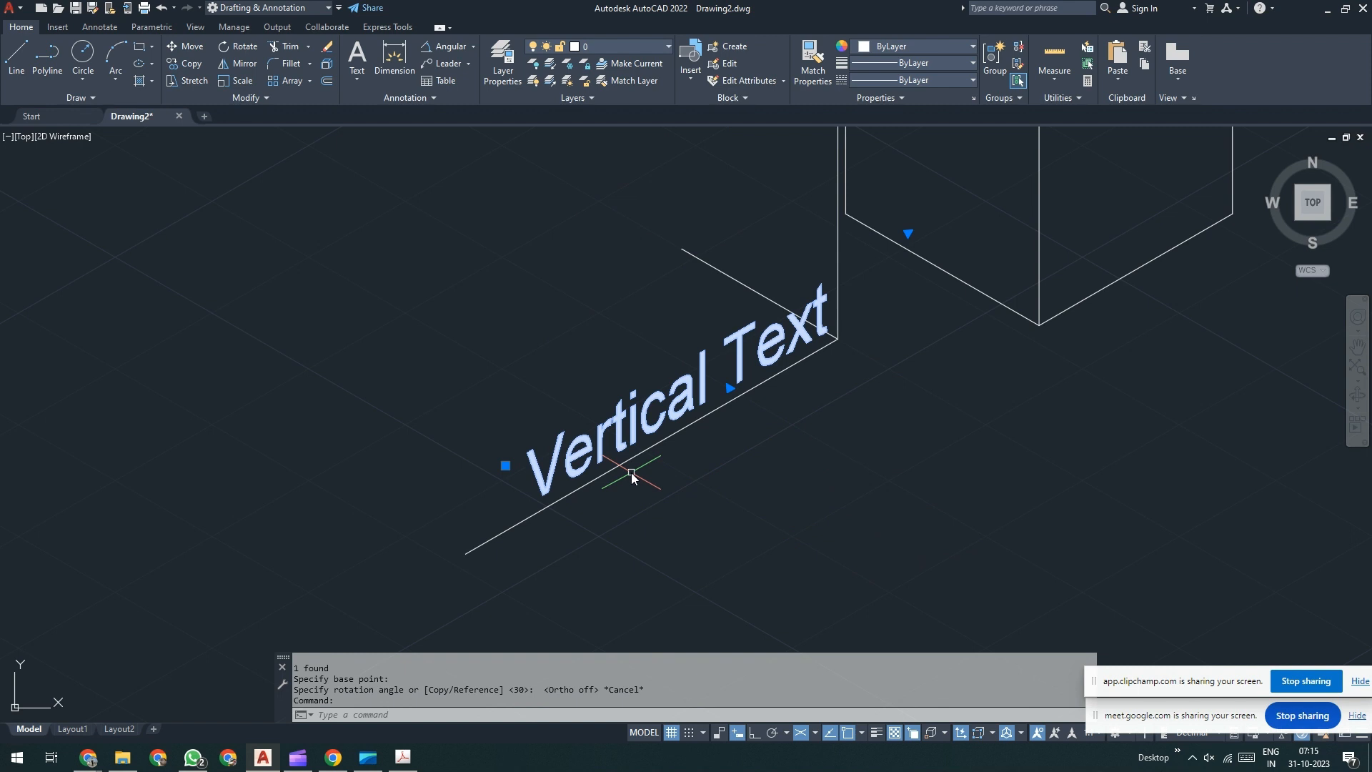
{"action": "key", "text": "Escape"}
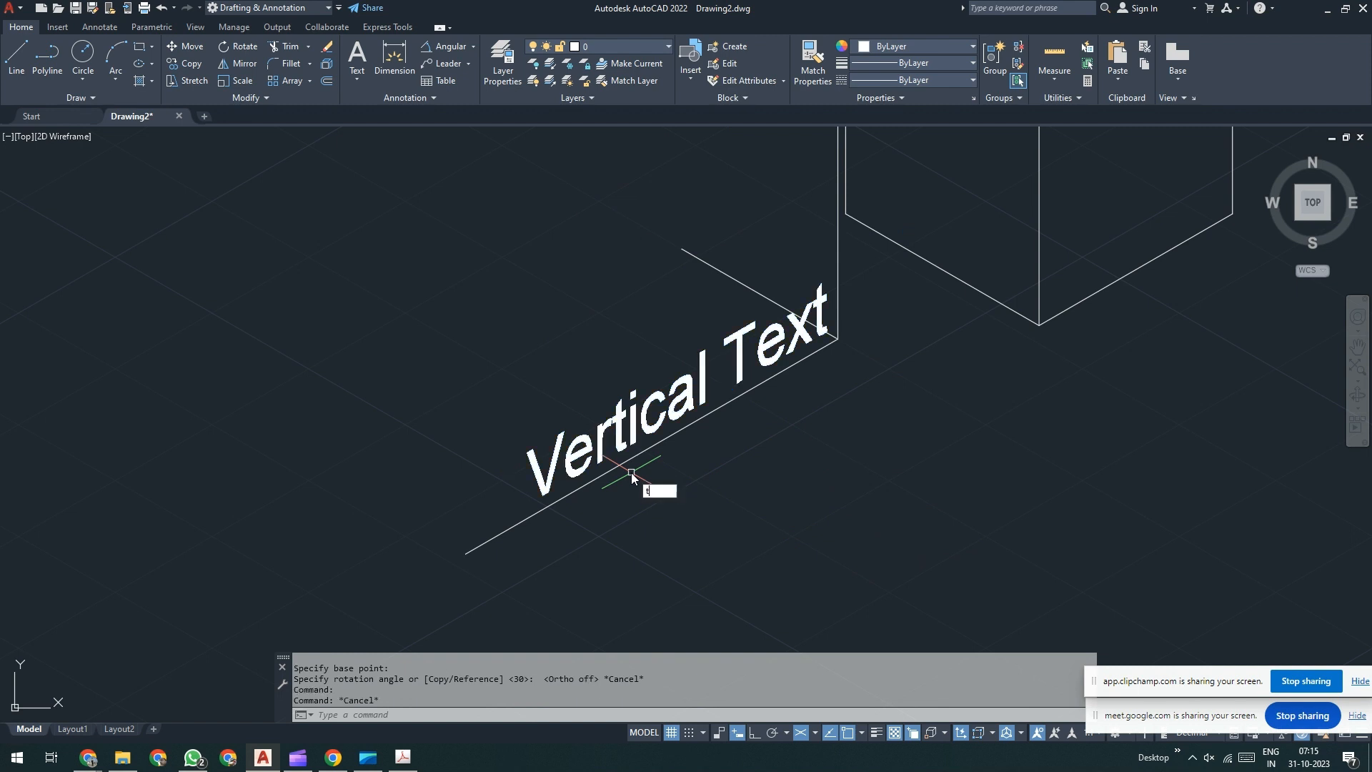
{"action": "right_click", "coordinate": [633, 478]}
{"action": "key", "text": "Escape"}
- Copy the Vertical Text to just below the route's first 30° line
{"action": "left_click", "coordinate": [621, 422]}
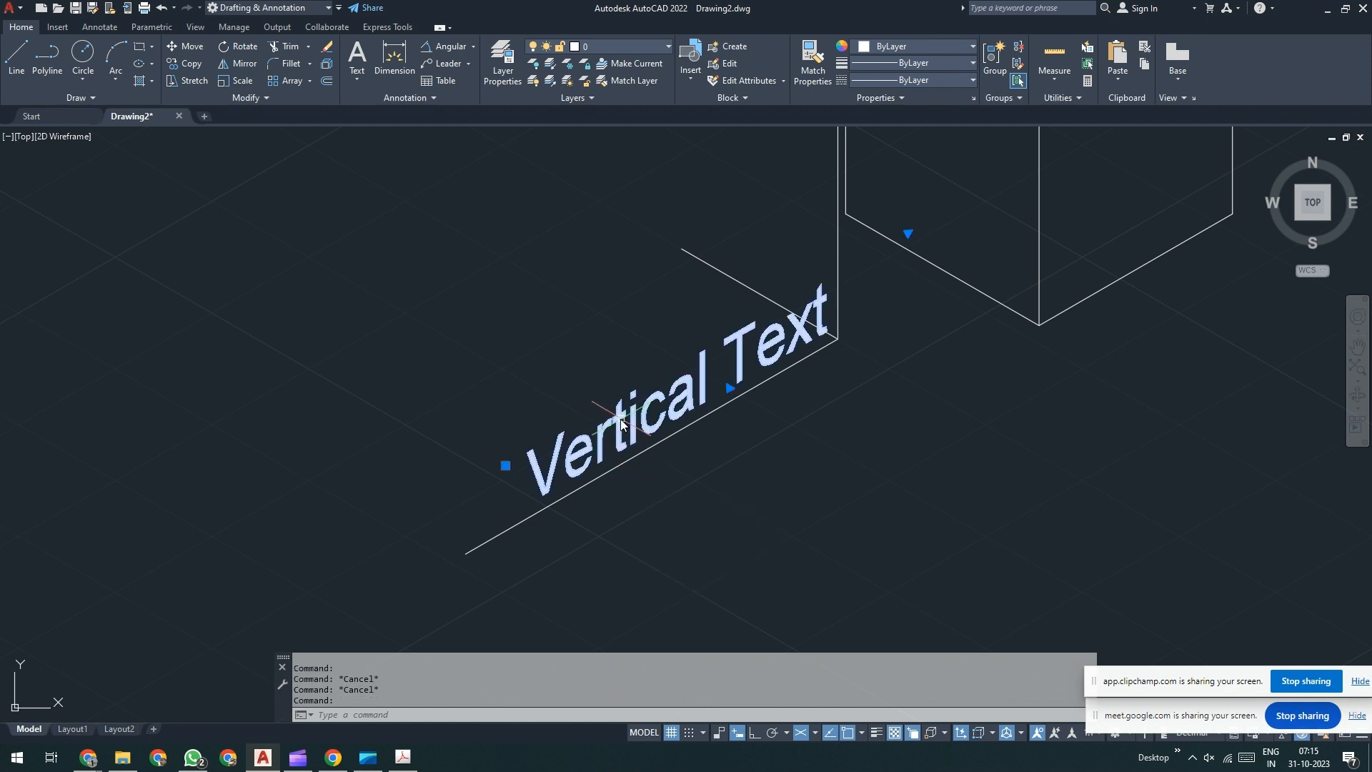
{"action": "type", "text": "co"}
{"action": "key", "text": "Return"}
{"action": "left_click", "coordinate": [583, 474]}
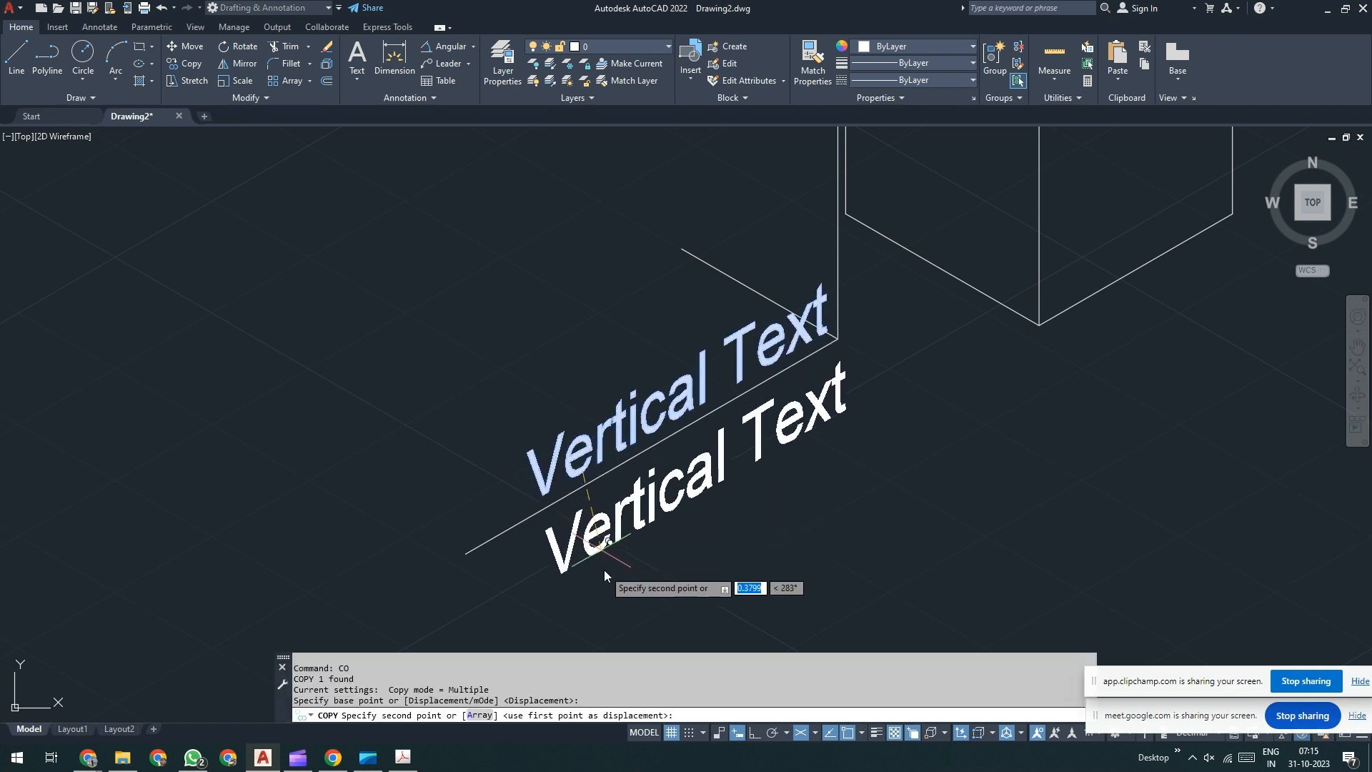
{"action": "left_click", "coordinate": [611, 555]}
{"action": "key", "text": "Escape"}
- Change the copied text to read Horizontal Text and widen its text box so it fits on one line
{"action": "double_click", "coordinate": [616, 542]}
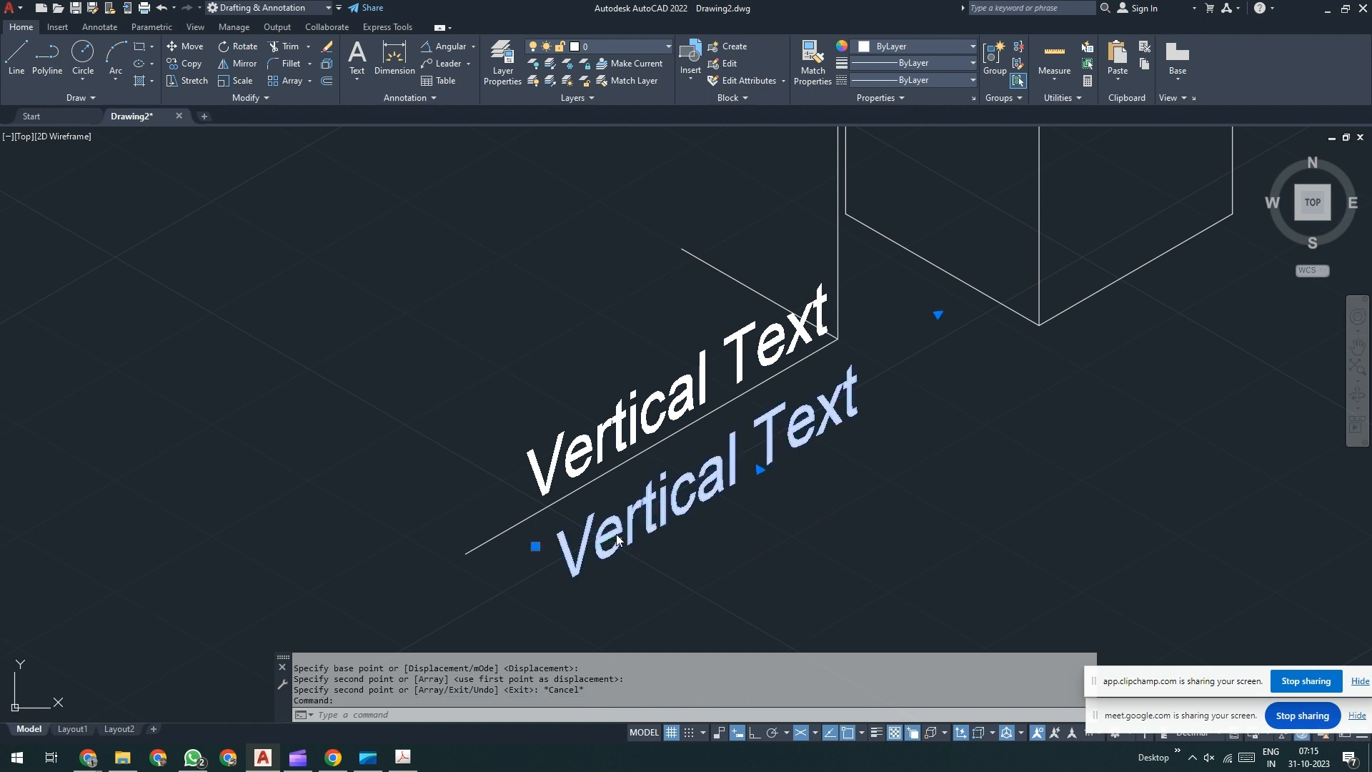
{"action": "left_click_drag", "start_coordinate": [744, 476], "coordinate": [414, 606]}
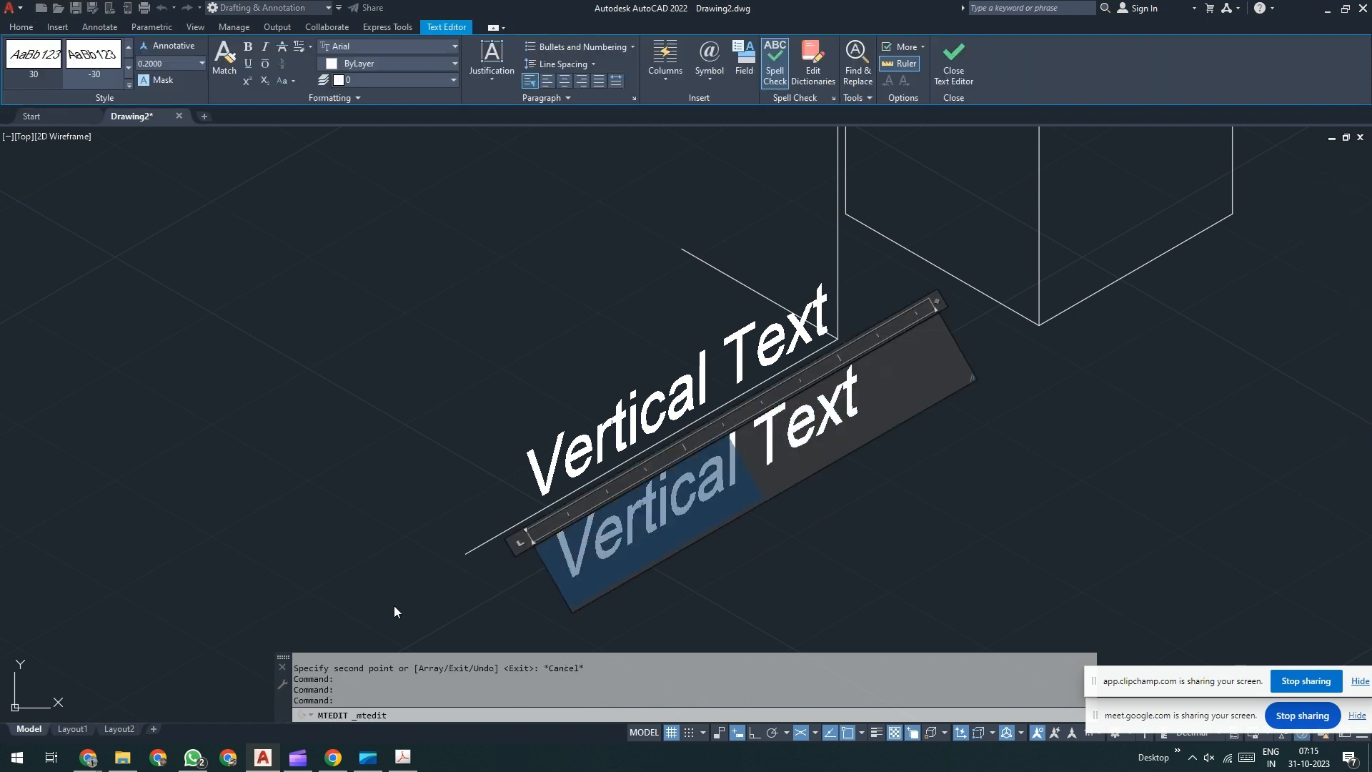
{"action": "type", "text": "Horixo"}
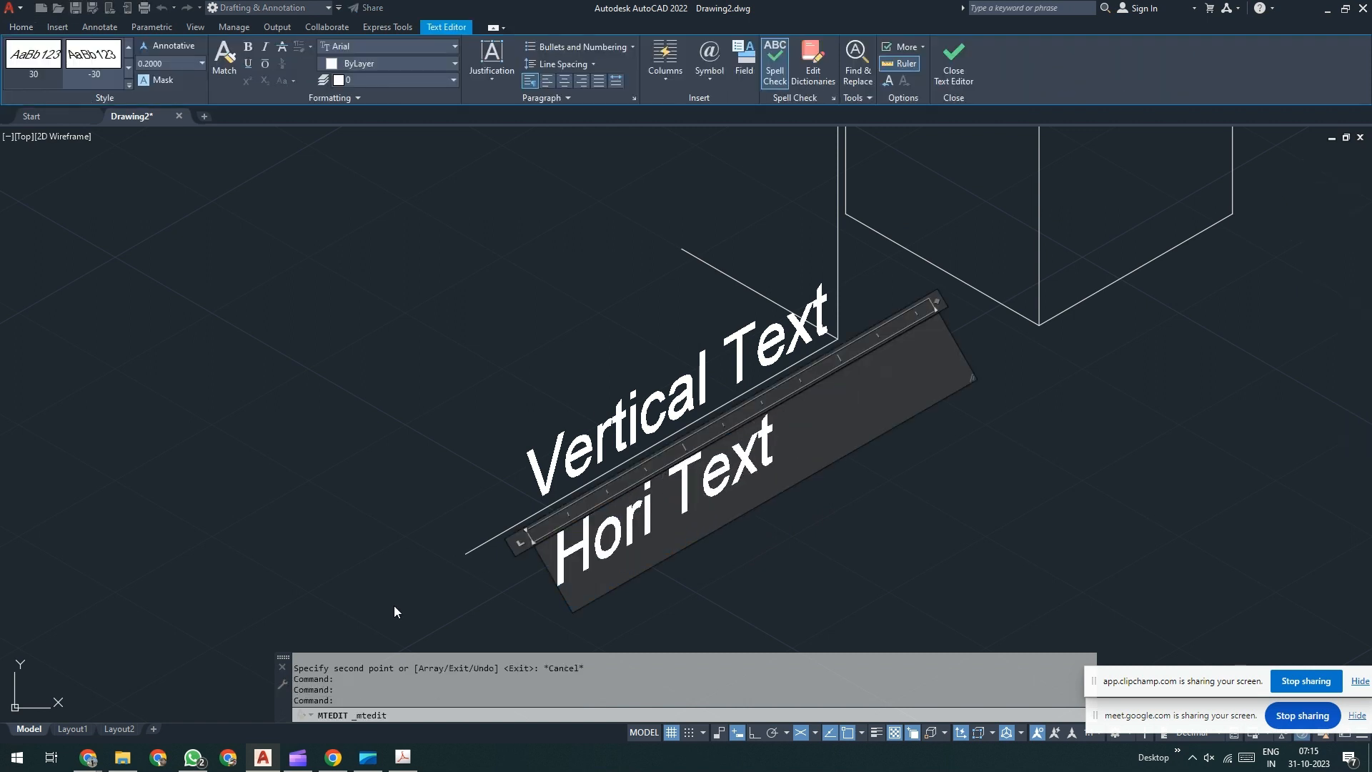
{"action": "key", "text": "BackSpace"}
{"action": "key", "text": "BackSpace"}
{"action": "type", "text": "zontal"}
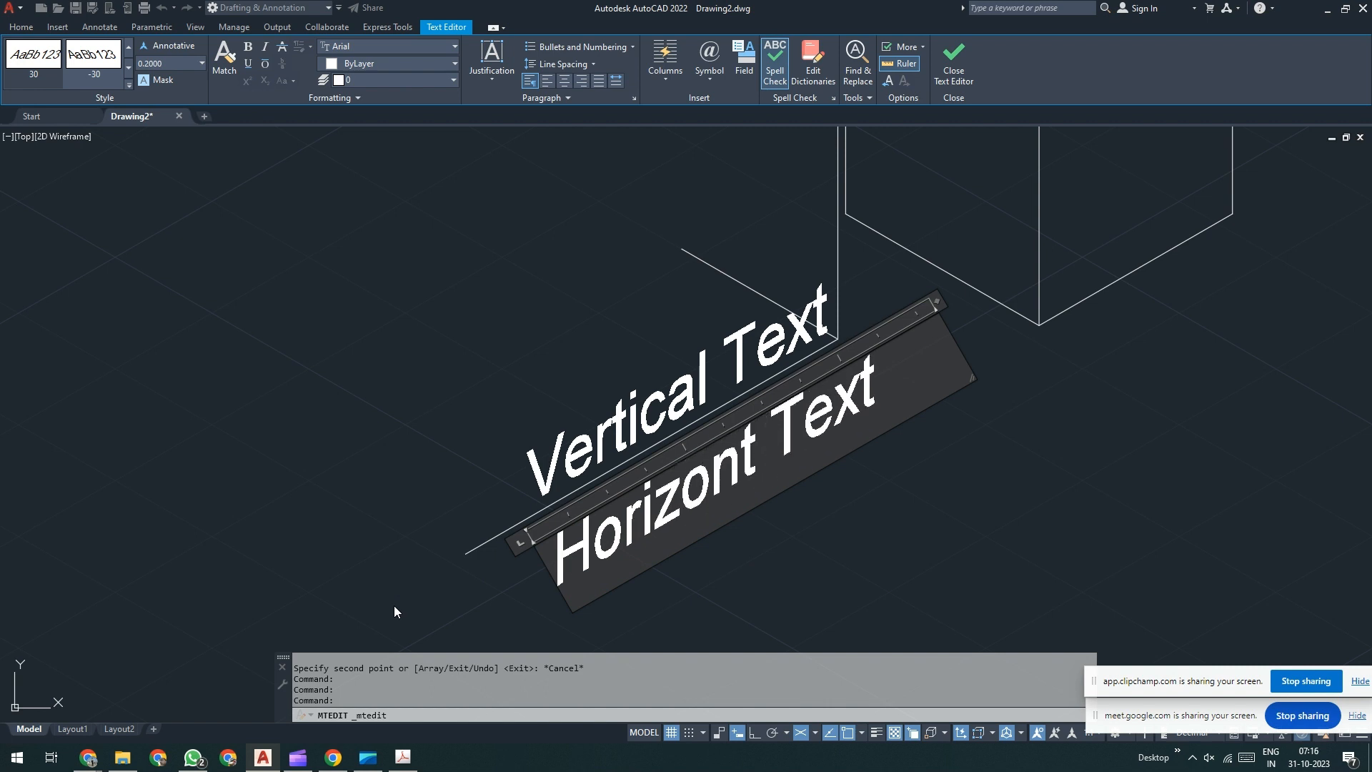
{"action": "key", "text": "BackSpace"}
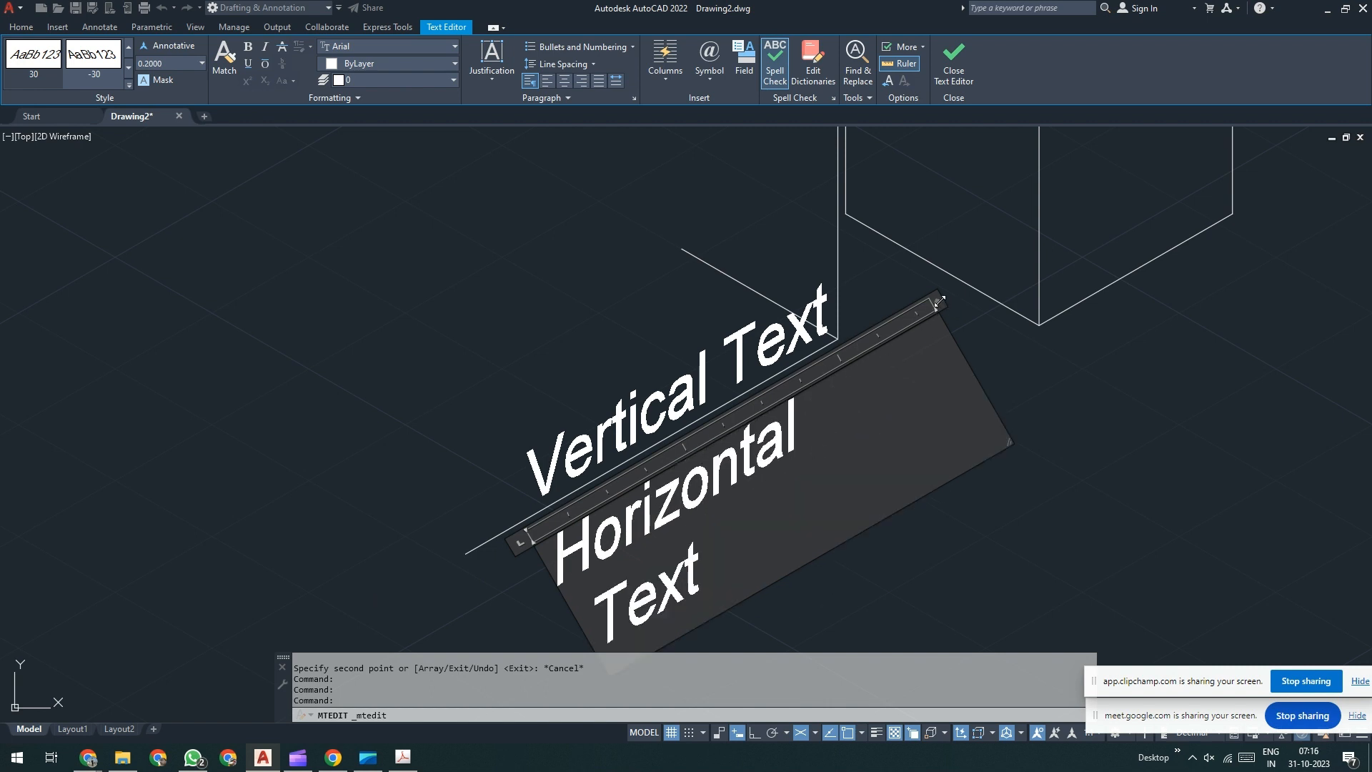
{"action": "left_click_drag", "start_coordinate": [940, 301], "coordinate": [1055, 233]}
{"action": "left_click", "coordinate": [1000, 448]}
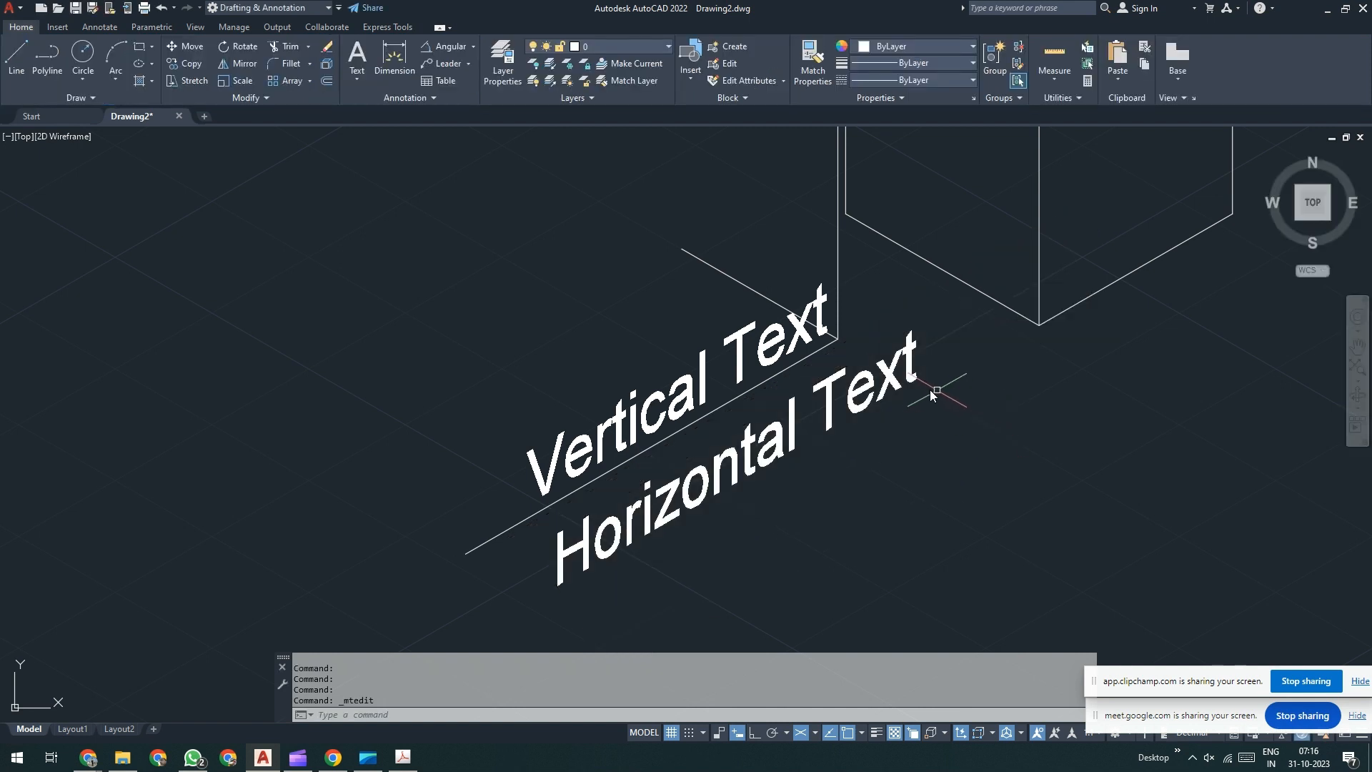
- Apply text style -30 to the Horizontal Text below the 30° line
{"action": "left_click", "coordinate": [911, 373]}
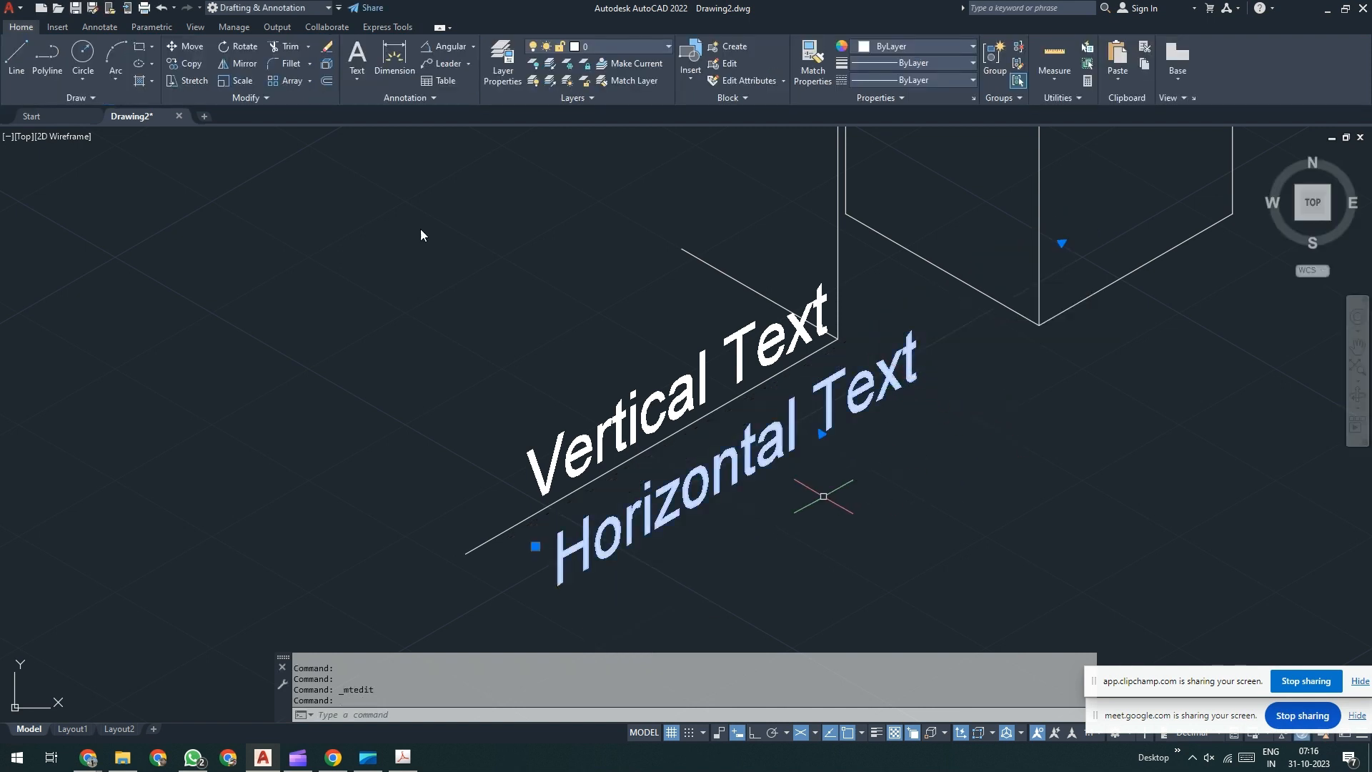
{"action": "left_click", "coordinate": [426, 101]}
{"action": "left_click", "coordinate": [411, 113]}
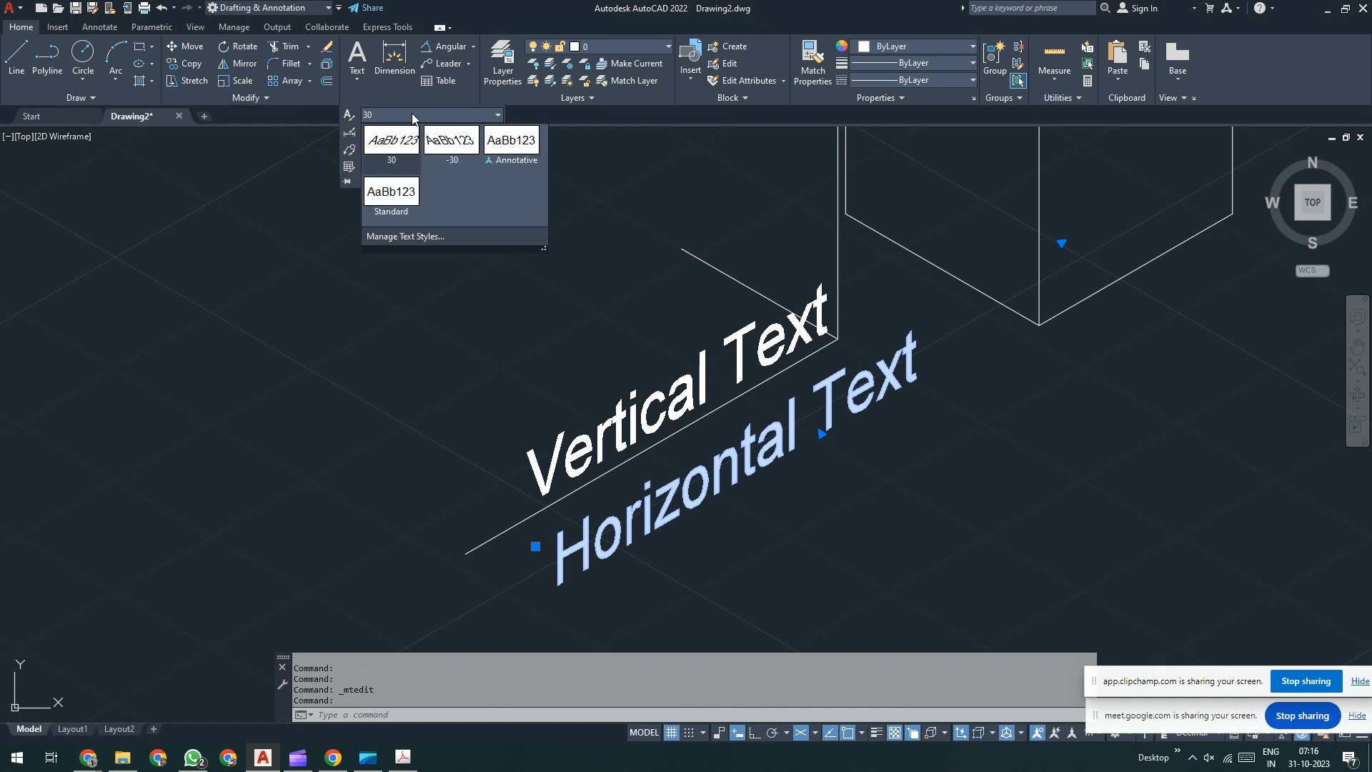
{"action": "left_click", "coordinate": [453, 152]}
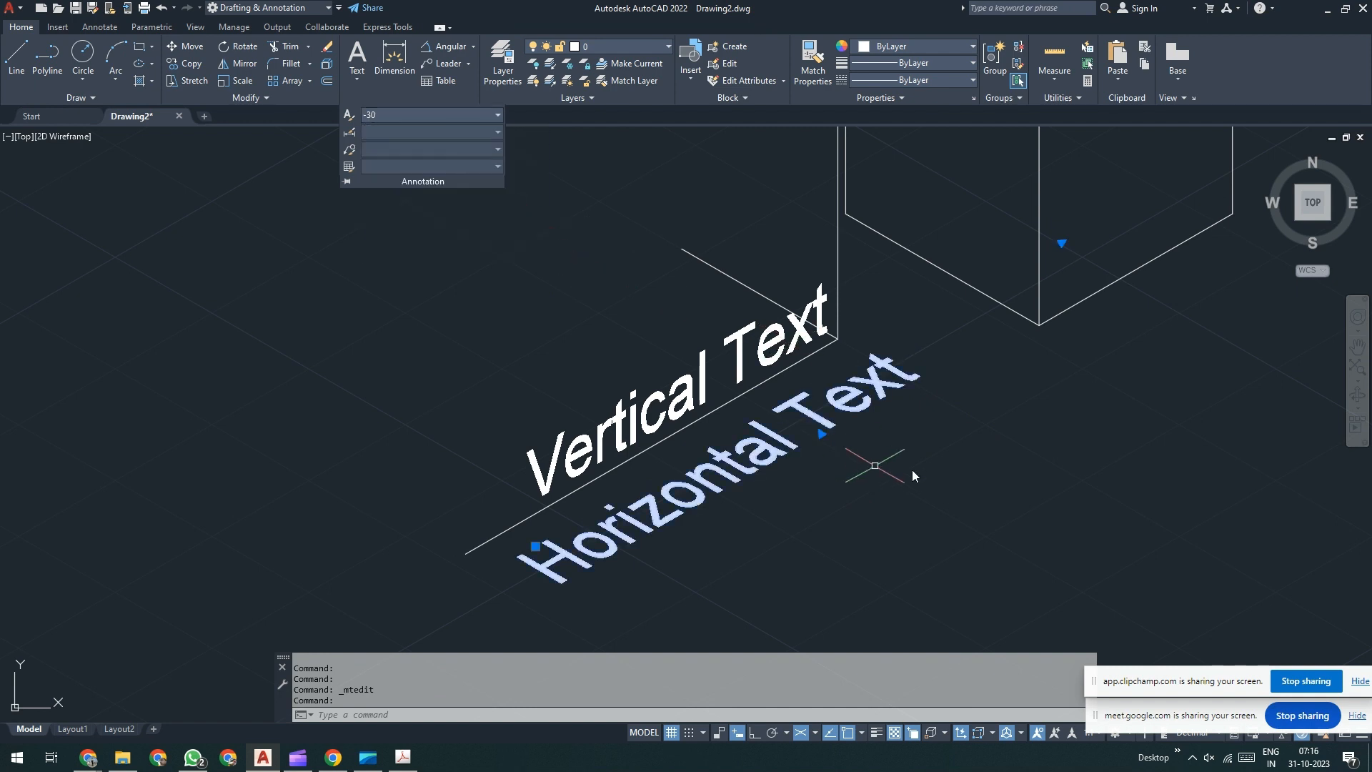
{"action": "key", "text": "Escape"}
{"action": "key", "text": "Escape"}
{"action": "key", "text": "Escape"}
{"action": "scroll", "coordinate": [924, 460], "scroll_direction": "down", "scroll_amount": 2}
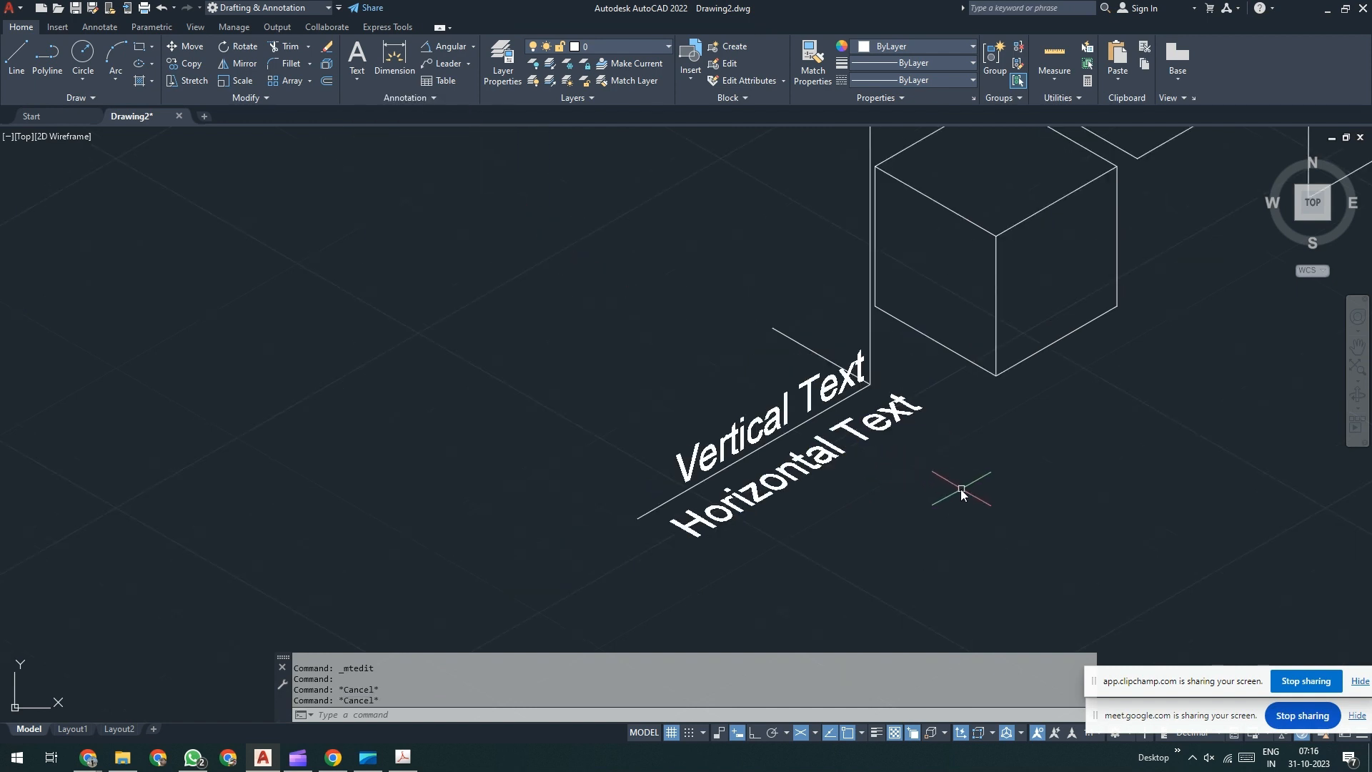
- Try to move the Horizontal Text closer to the 30° line above it
{"action": "middle_click_drag", "start_coordinate": [960, 488], "coordinate": [915, 505]}
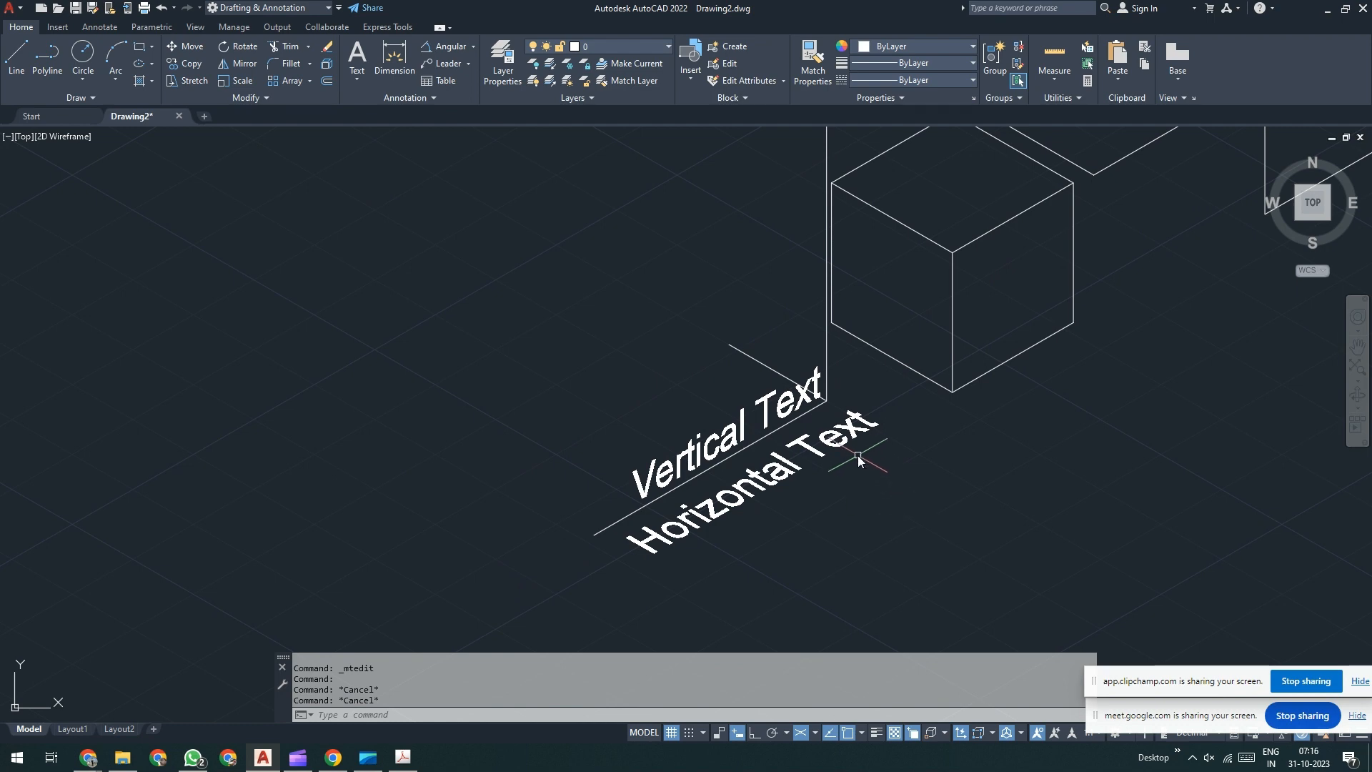
{"action": "left_click", "coordinate": [838, 444]}
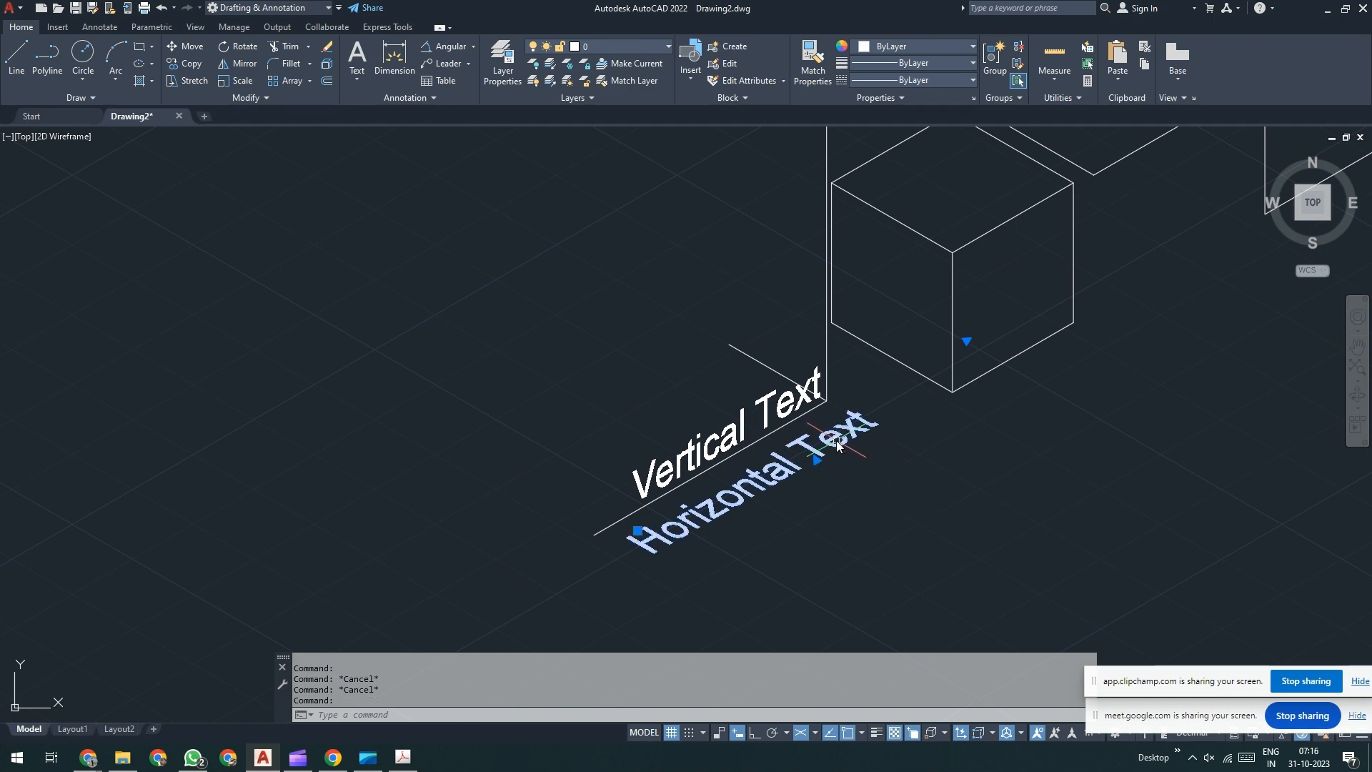
{"action": "scroll", "coordinate": [659, 545], "scroll_direction": "up", "scroll_amount": 2}
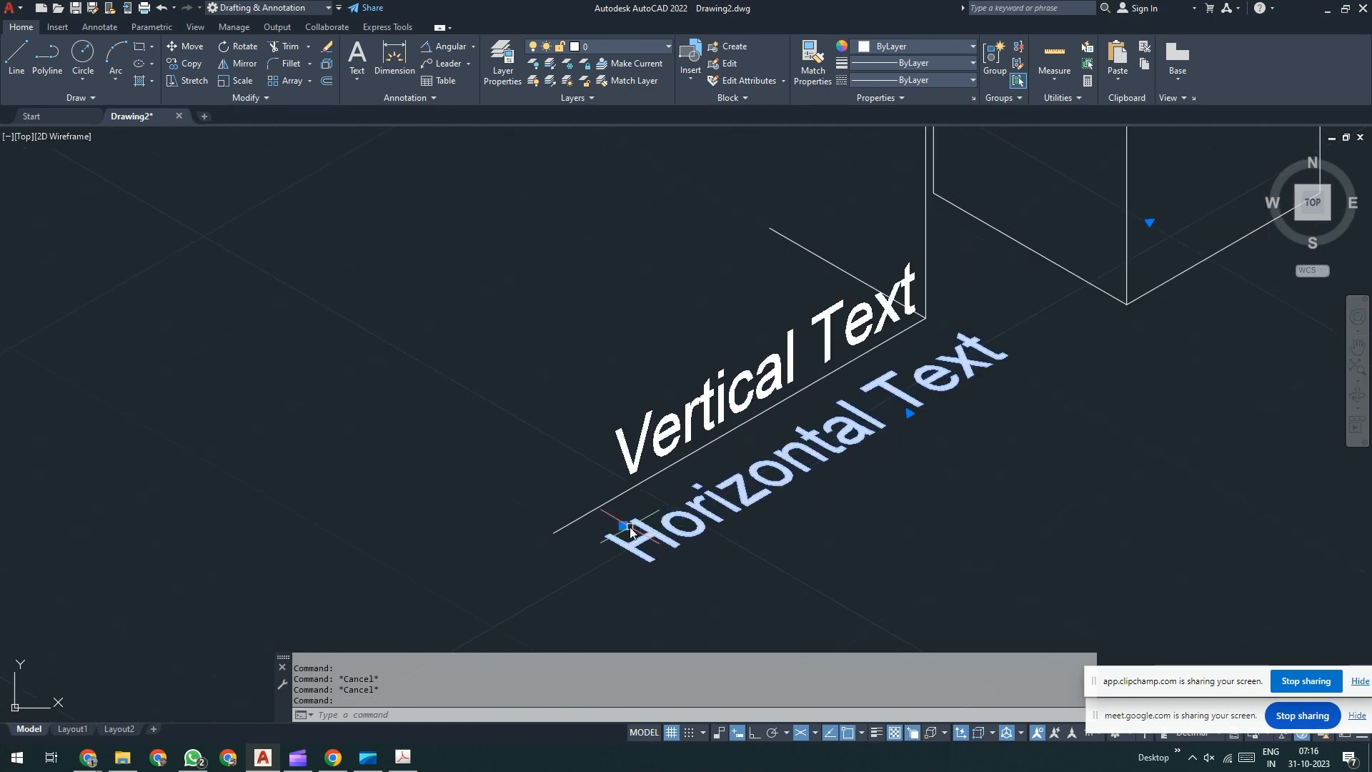
{"action": "left_click", "coordinate": [627, 528]}
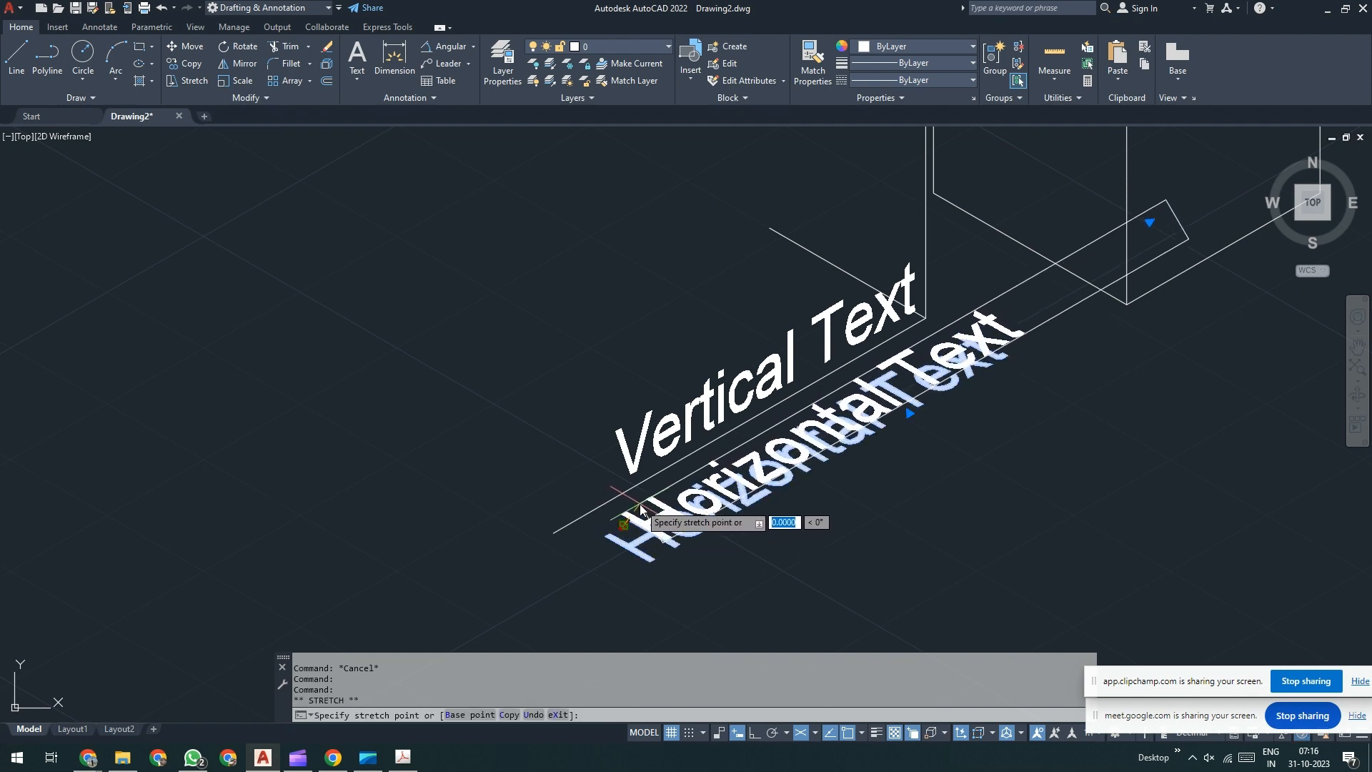
{"action": "left_click", "coordinate": [640, 509]}
{"action": "left_click", "coordinate": [619, 528]}
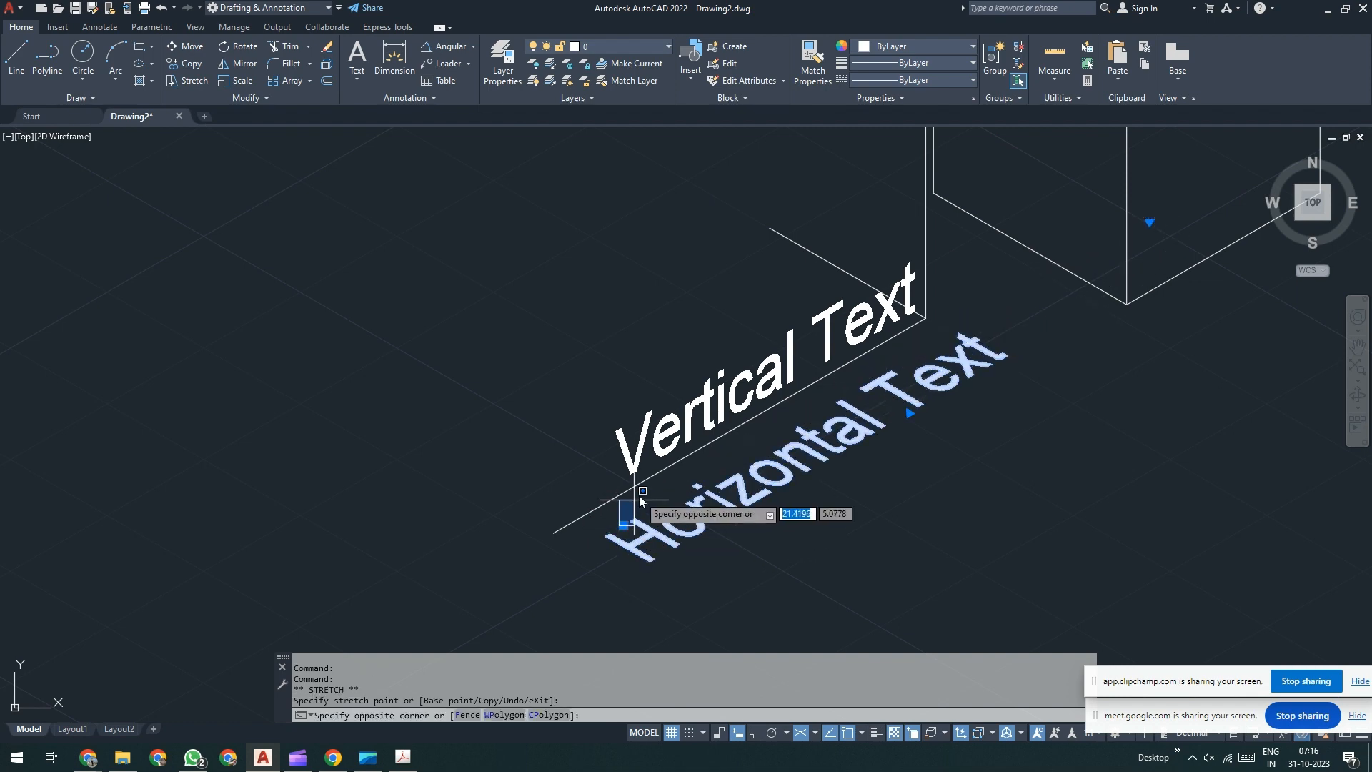
{"action": "left_click", "coordinate": [648, 526]}
- Turn off object snap and move the Horizontal Text slightly closer to the 30° line, then clear the selection
{"action": "left_click", "coordinate": [623, 527]}
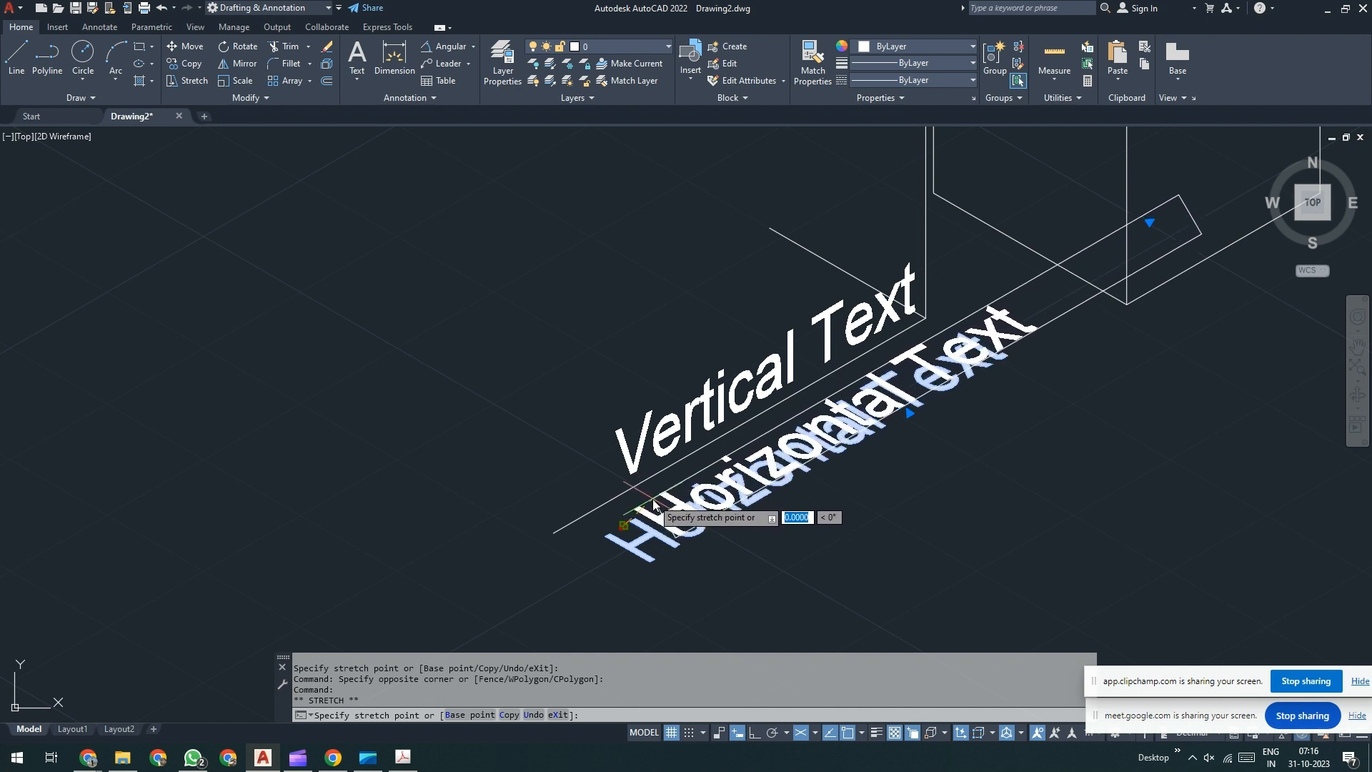
{"action": "key", "text": "F3"}
{"action": "scroll", "coordinate": [653, 504], "scroll_direction": "up", "scroll_amount": 2}
{"action": "left_click", "coordinate": [647, 503]}
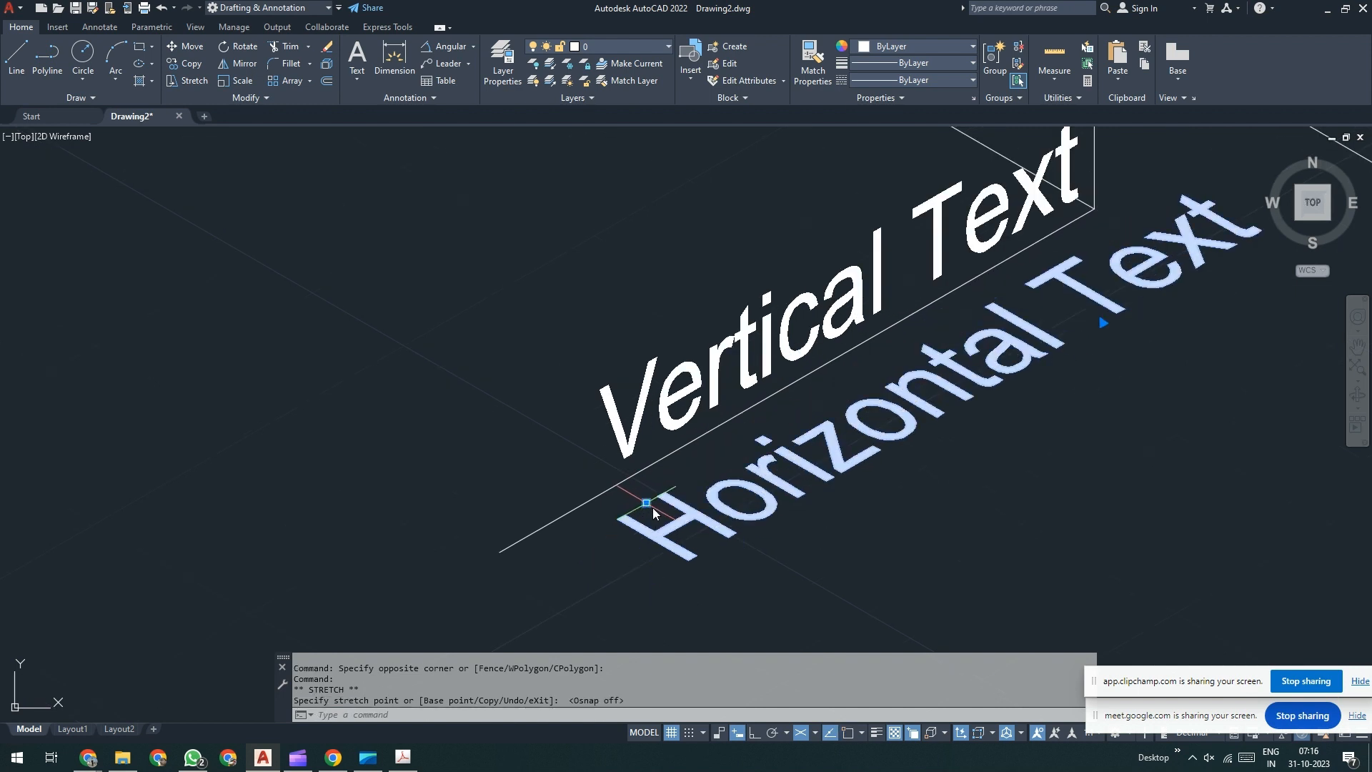
{"action": "key", "text": "Escape"}
{"action": "key", "text": "Escape"}
{"action": "scroll", "coordinate": [738, 529], "scroll_direction": "down", "scroll_amount": 5}
{"action": "middle_click_drag", "start_coordinate": [919, 521], "coordinate": [803, 499]}
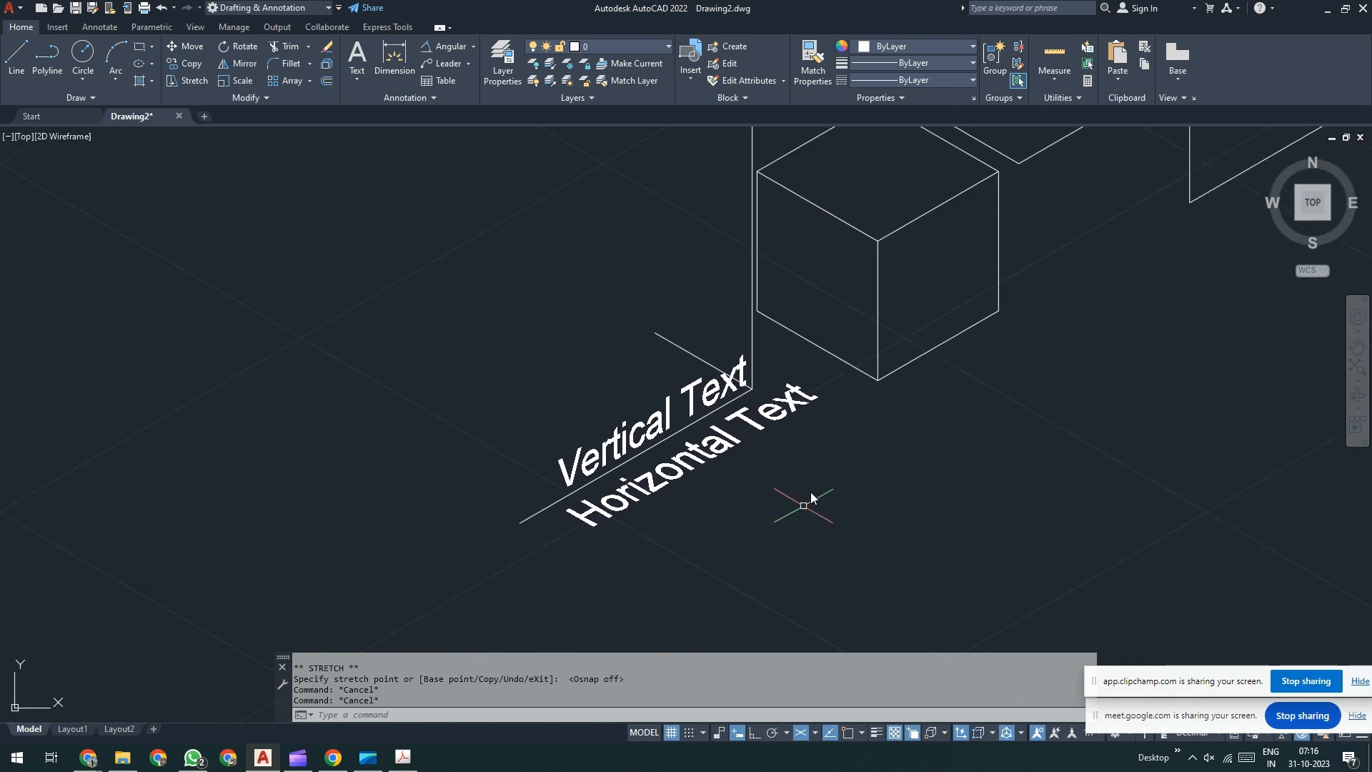
- Turn on Ortho and lengthen the short 150° line at the route's lower corner by stretching its free end outward
{"action": "left_click", "coordinate": [671, 340]}
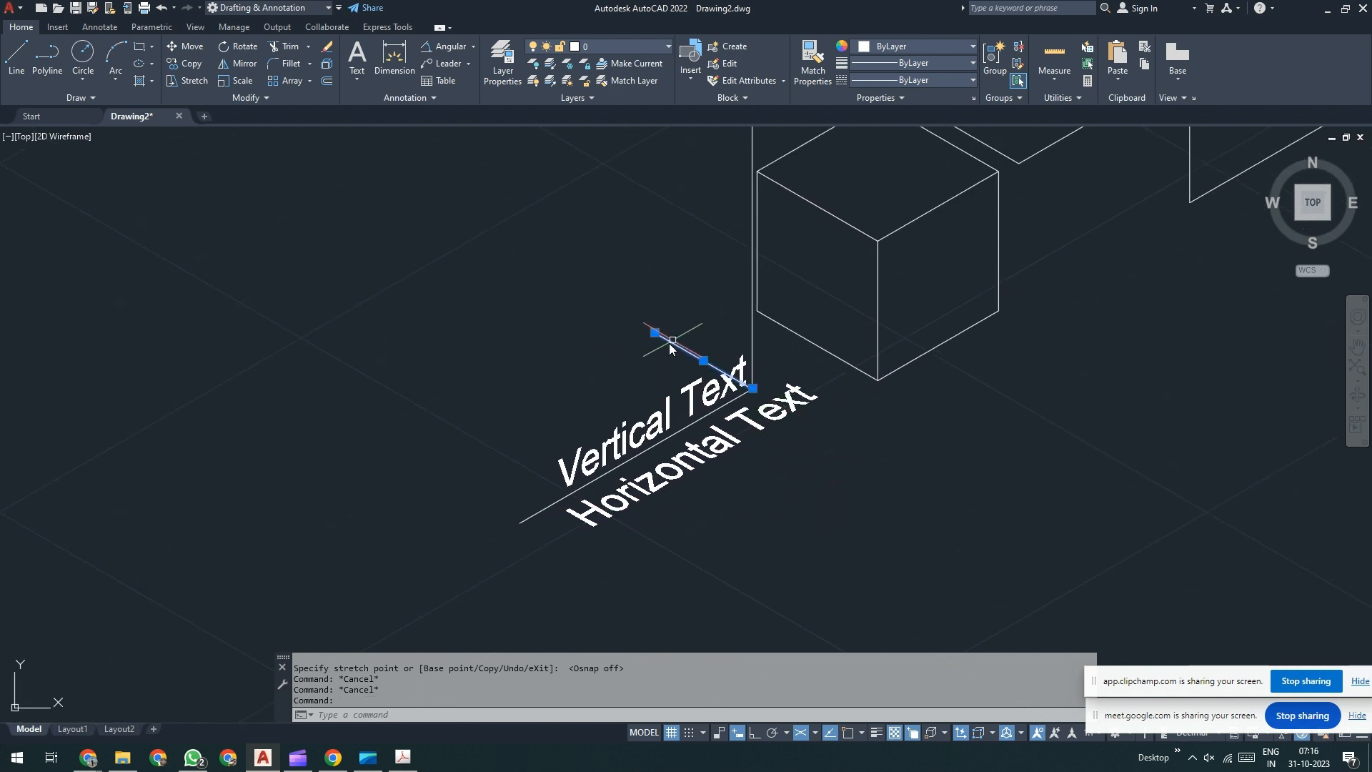
{"action": "left_click", "coordinate": [654, 333]}
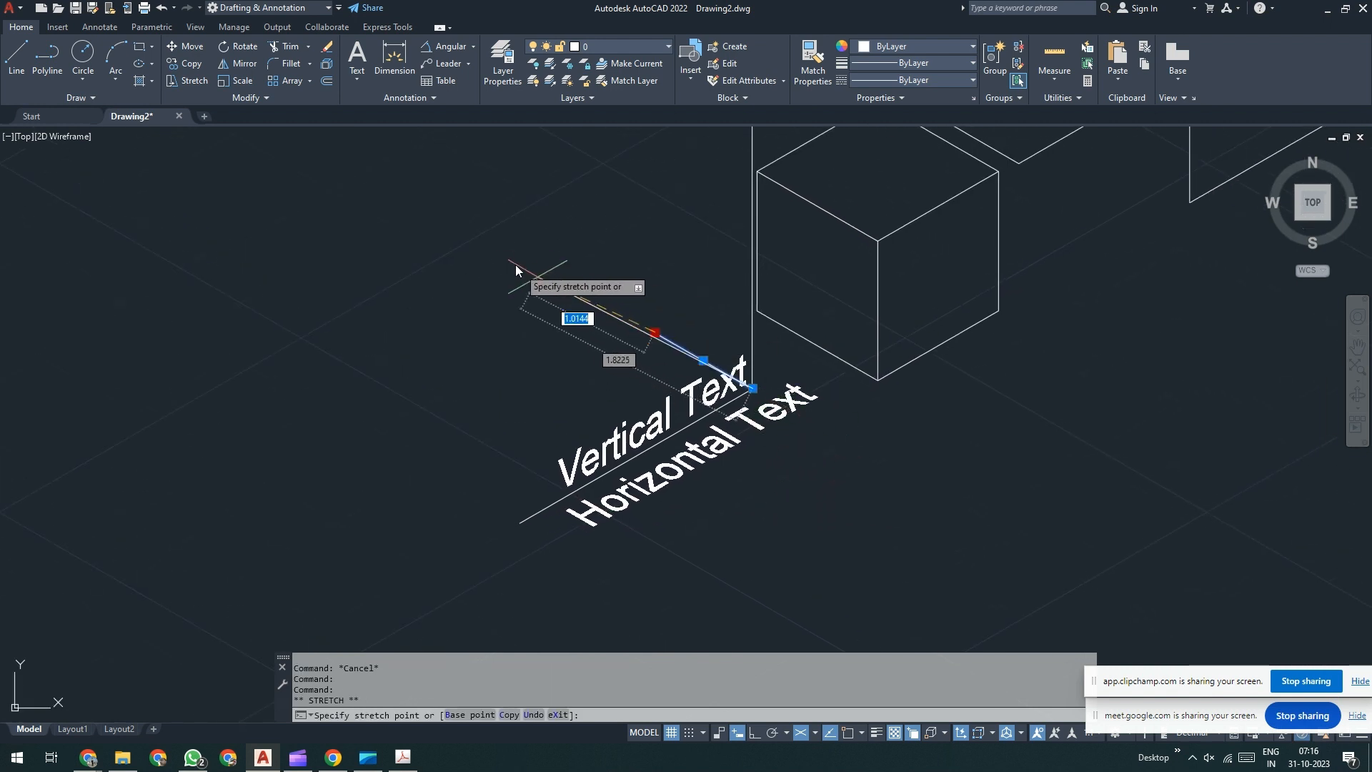
{"action": "key", "text": "F8"}
{"action": "left_click", "coordinate": [488, 218]}
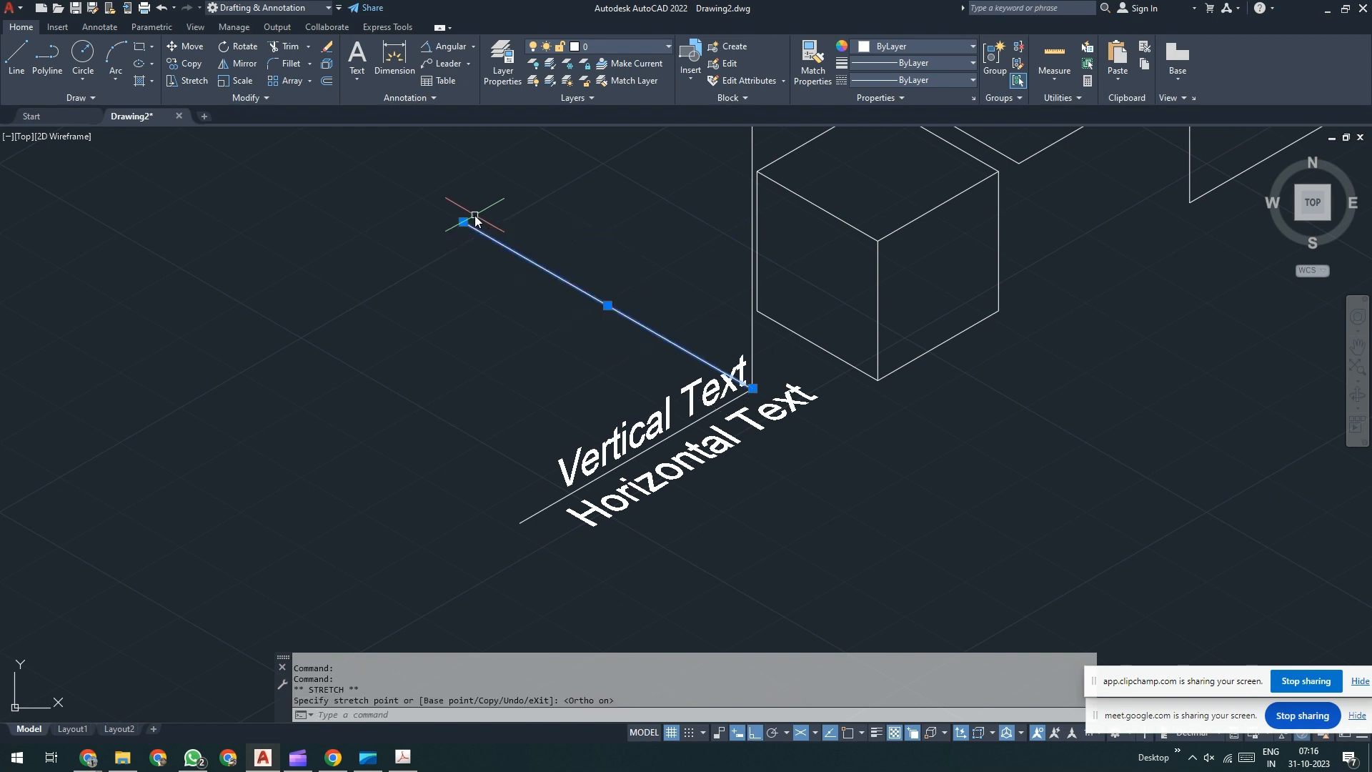
{"action": "key", "text": "Escape"}
{"action": "key", "text": "Escape"}
{"action": "left_click", "coordinate": [696, 399]}
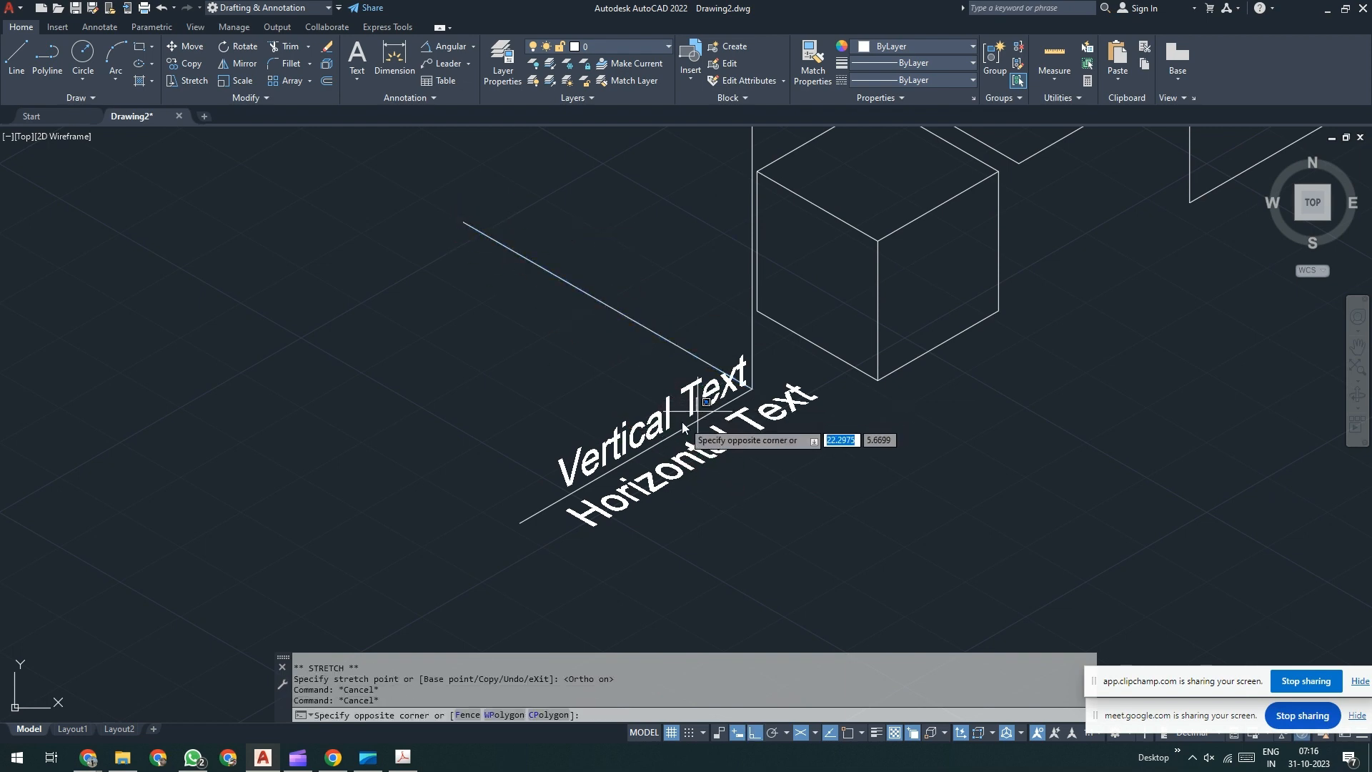
{"action": "left_click", "coordinate": [679, 422]}
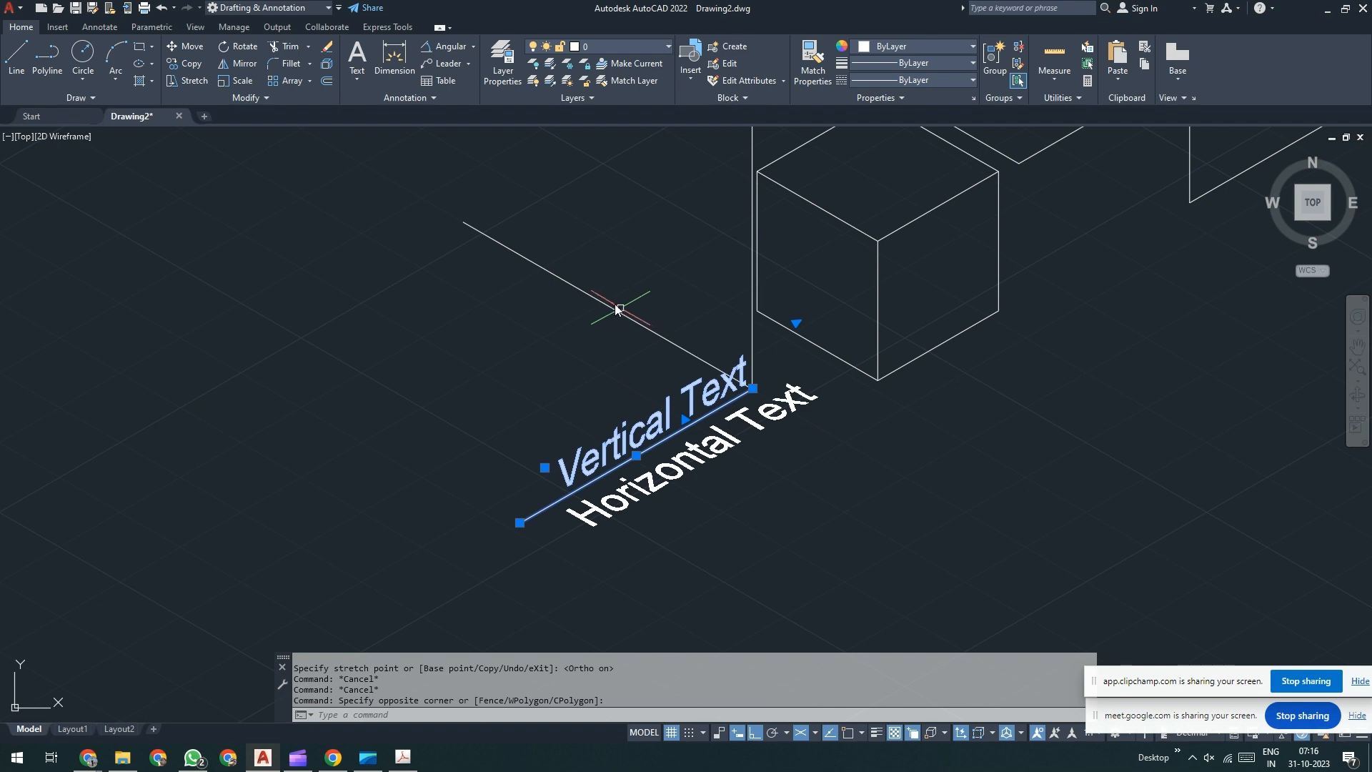
{"action": "key", "text": "Escape"}
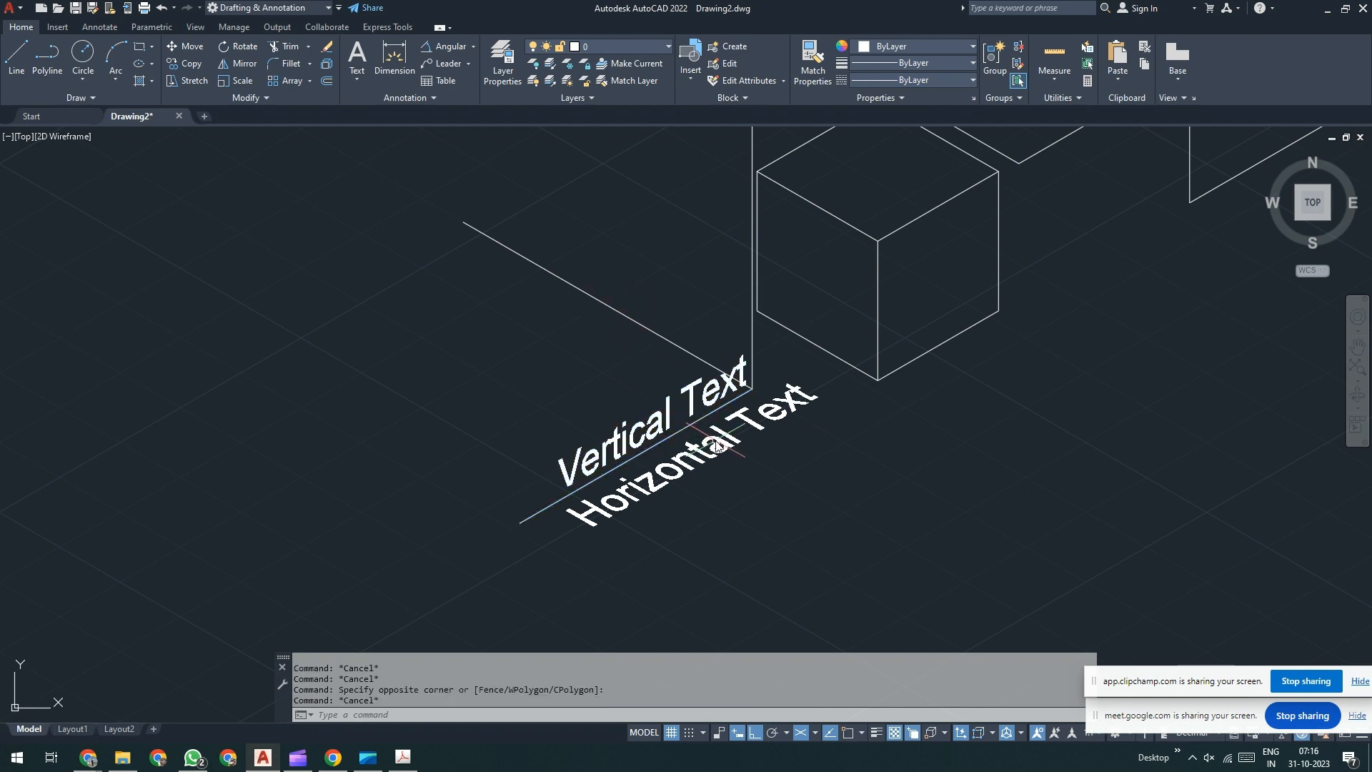
- Copy the Vertical Text and Horizontal Text together to the free end of the lengthened line, with Ortho off
{"action": "left_click", "coordinate": [701, 452]}
{"action": "left_click", "coordinate": [671, 405]}
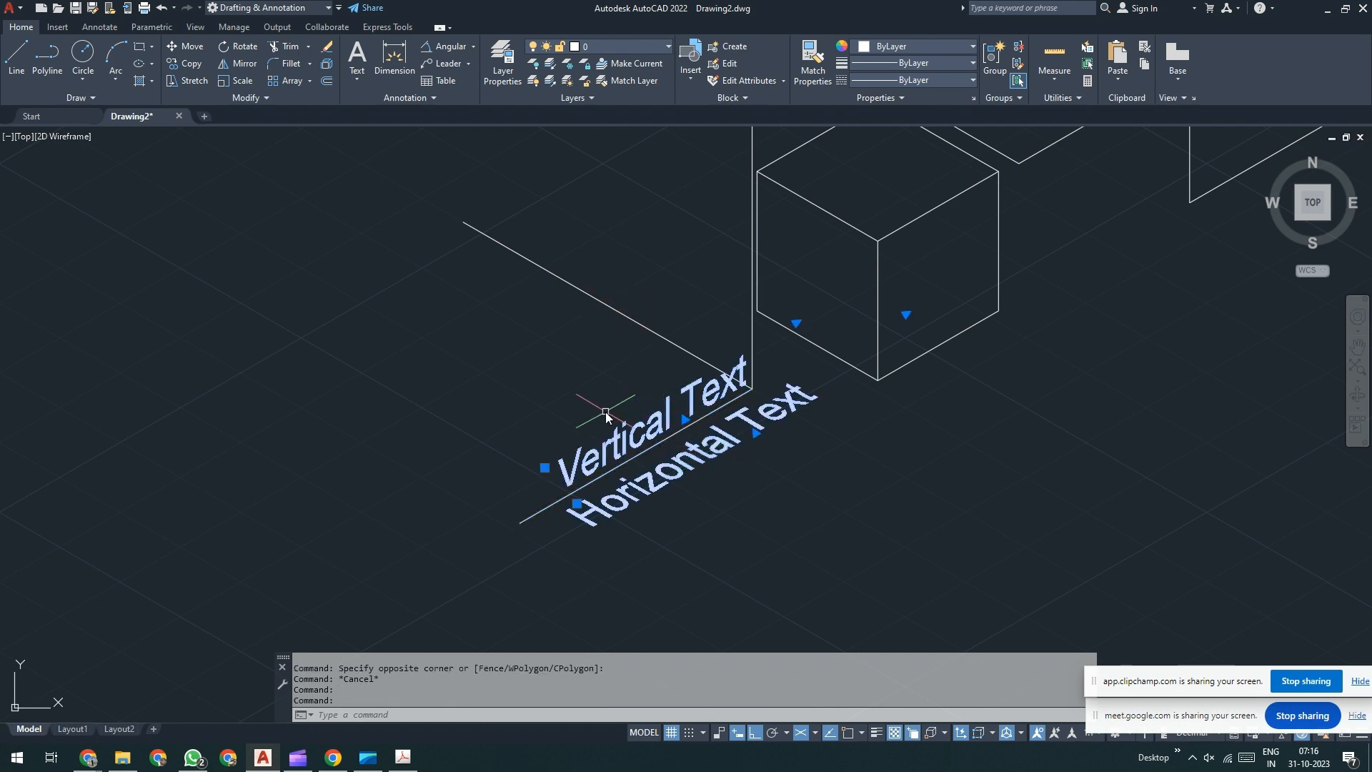
{"action": "type", "text": "co"}
{"action": "key", "text": "Return"}
{"action": "left_click", "coordinate": [628, 422]}
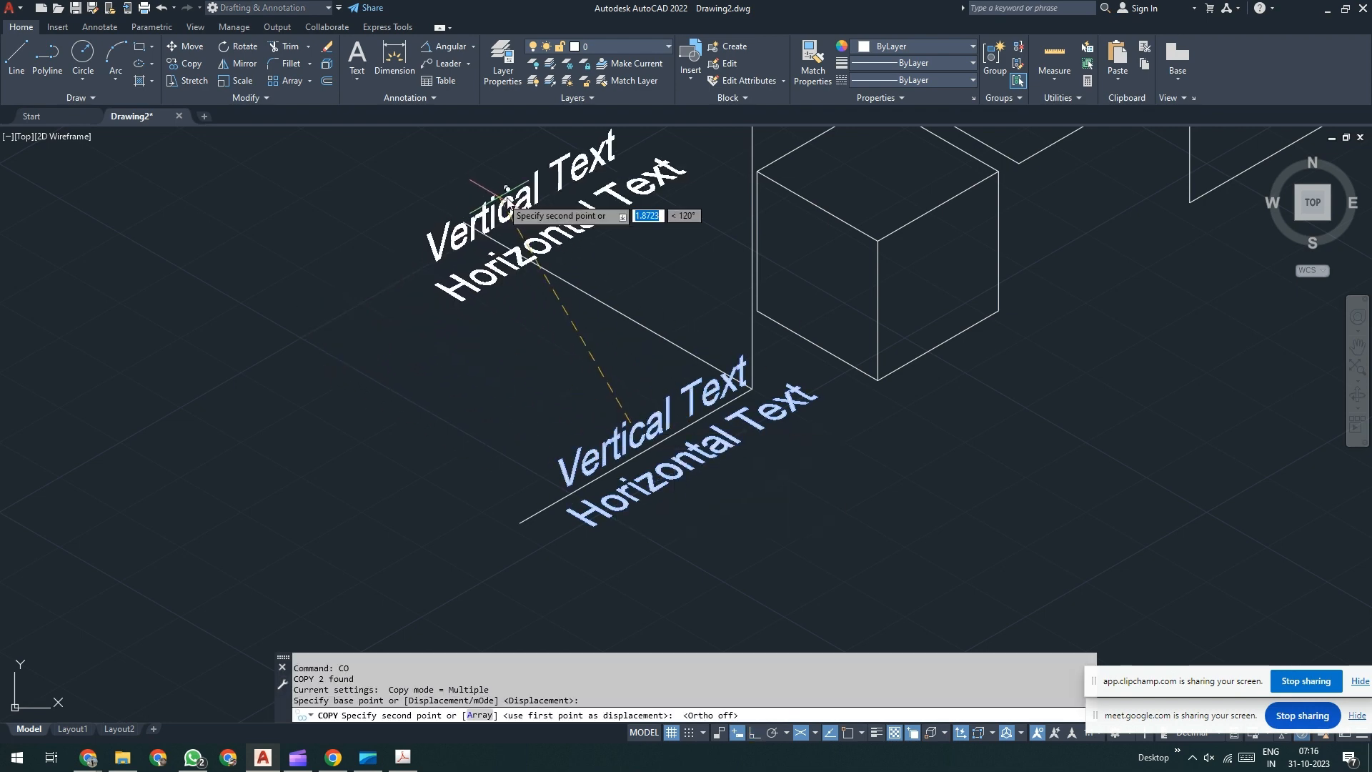
{"action": "key", "text": "F8"}
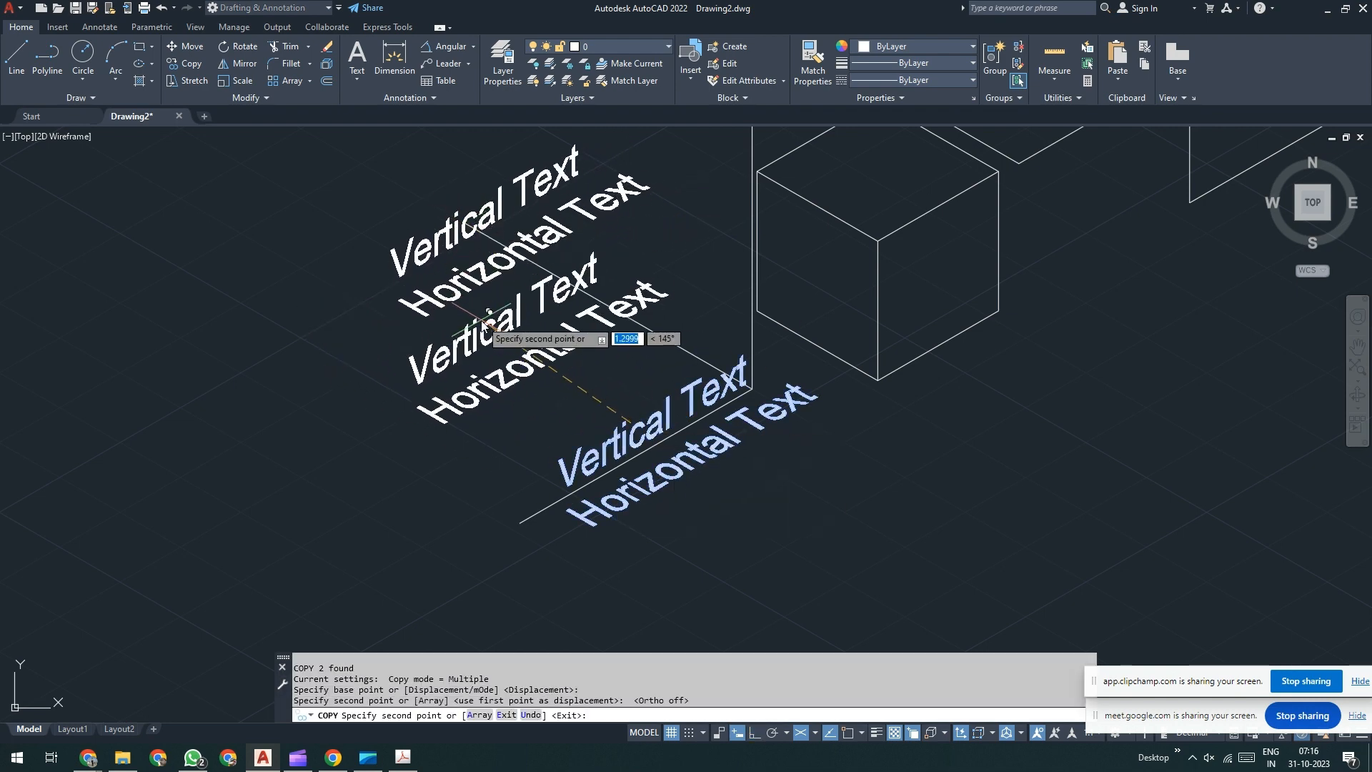
{"action": "key", "text": "Escape"}
- Rotate the two copied texts by -60° so they run parallel to the lengthened line
{"action": "left_click", "coordinate": [470, 314]}
{"action": "left_click", "coordinate": [394, 247]}
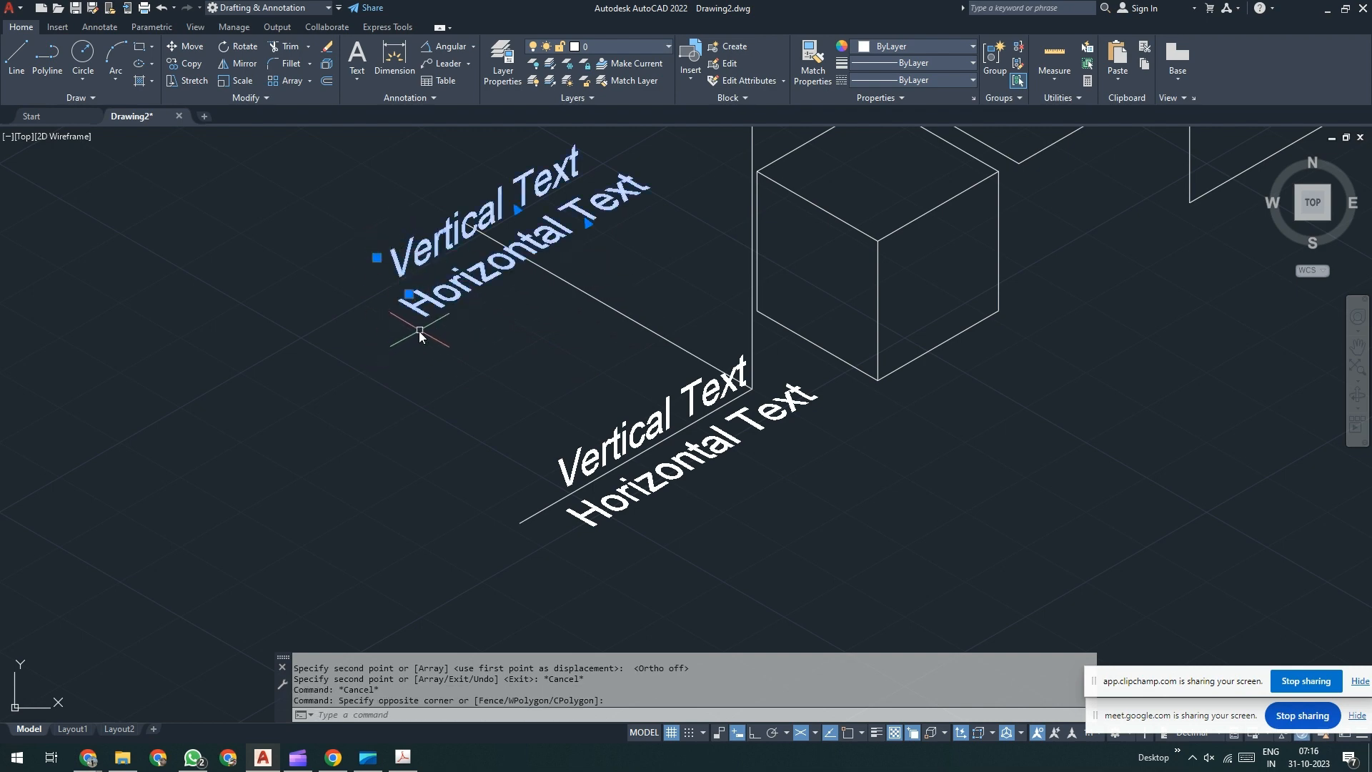
{"action": "type", "text": "ro"}
{"action": "key", "text": "Return"}
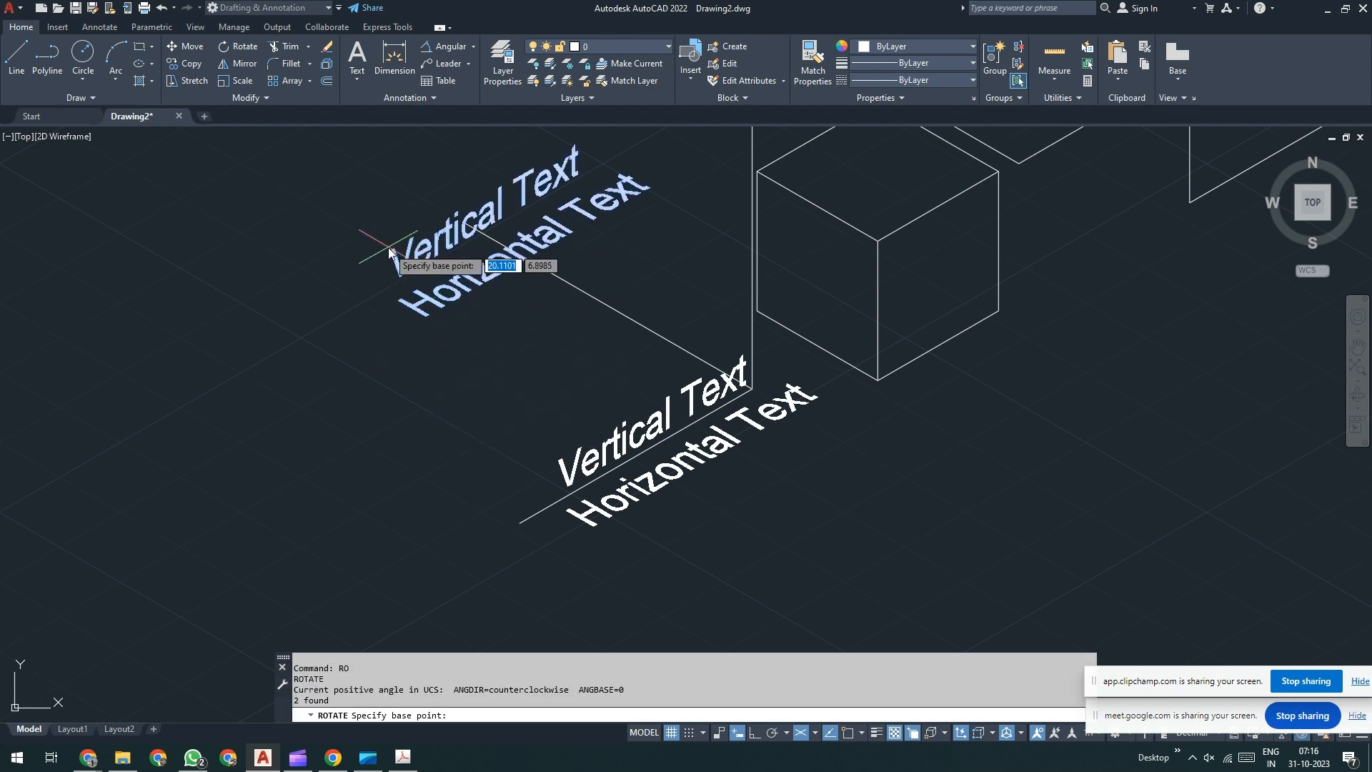
{"action": "left_click", "coordinate": [388, 247]}
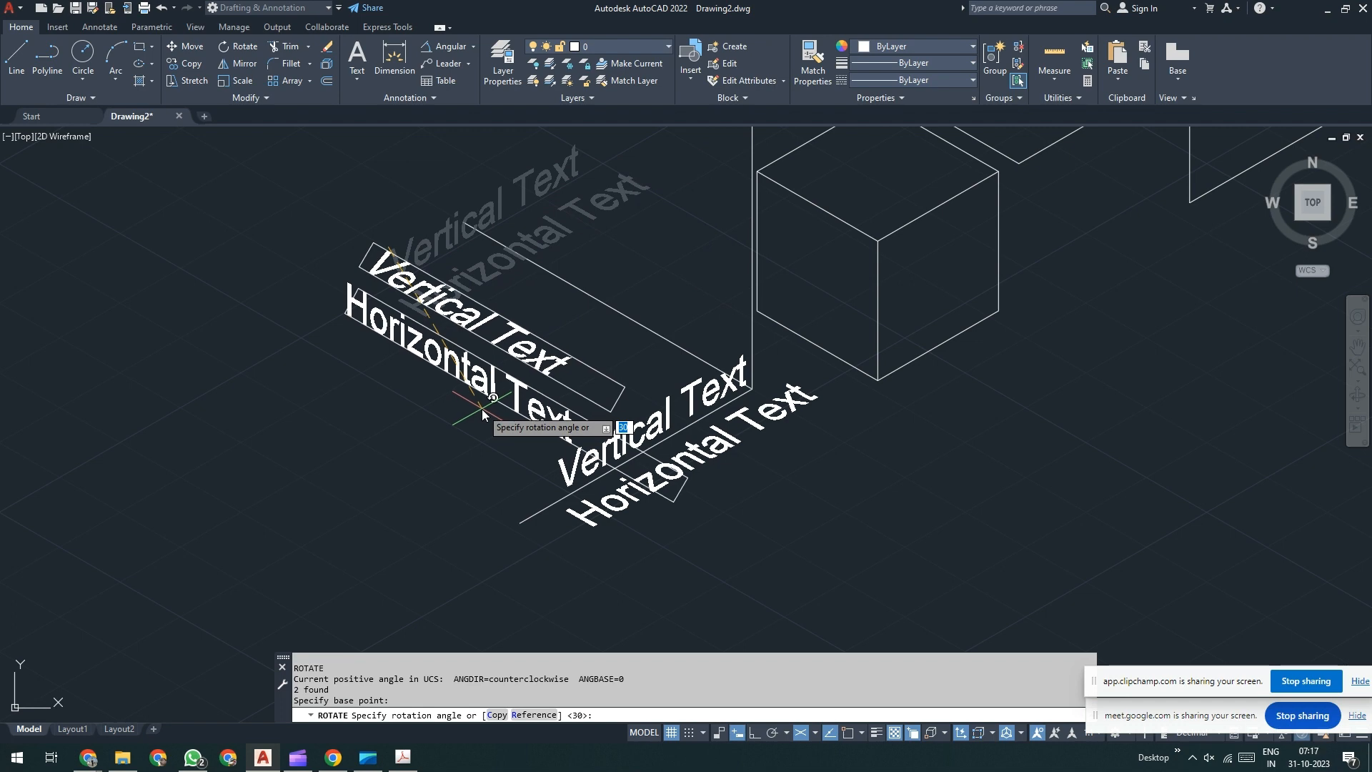
{"action": "type", "text": "-60"}
{"action": "key", "text": "Return"}
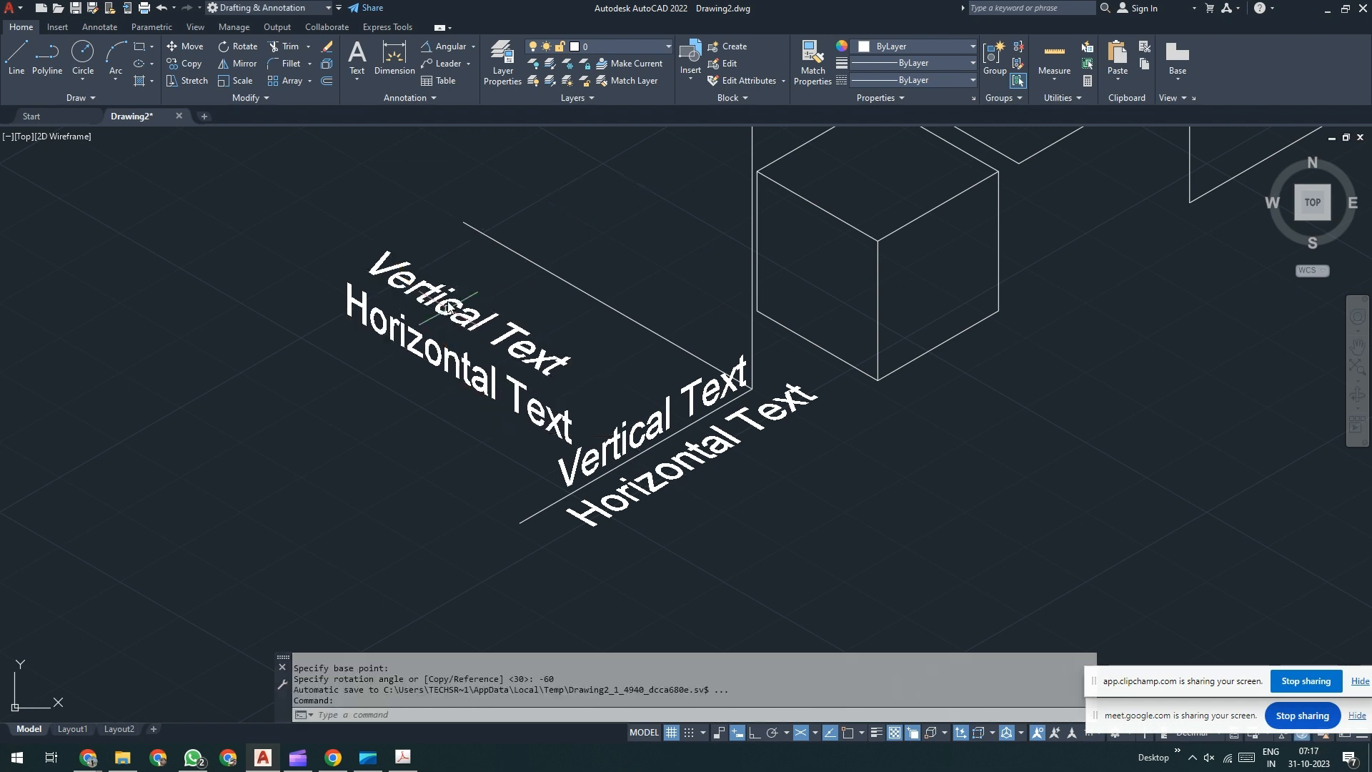
- Move the rotated Vertical Text to just below the lengthened line and the rotated Horizontal Text to just above it
{"action": "left_click", "coordinate": [455, 255]}
{"action": "left_click", "coordinate": [388, 290]}
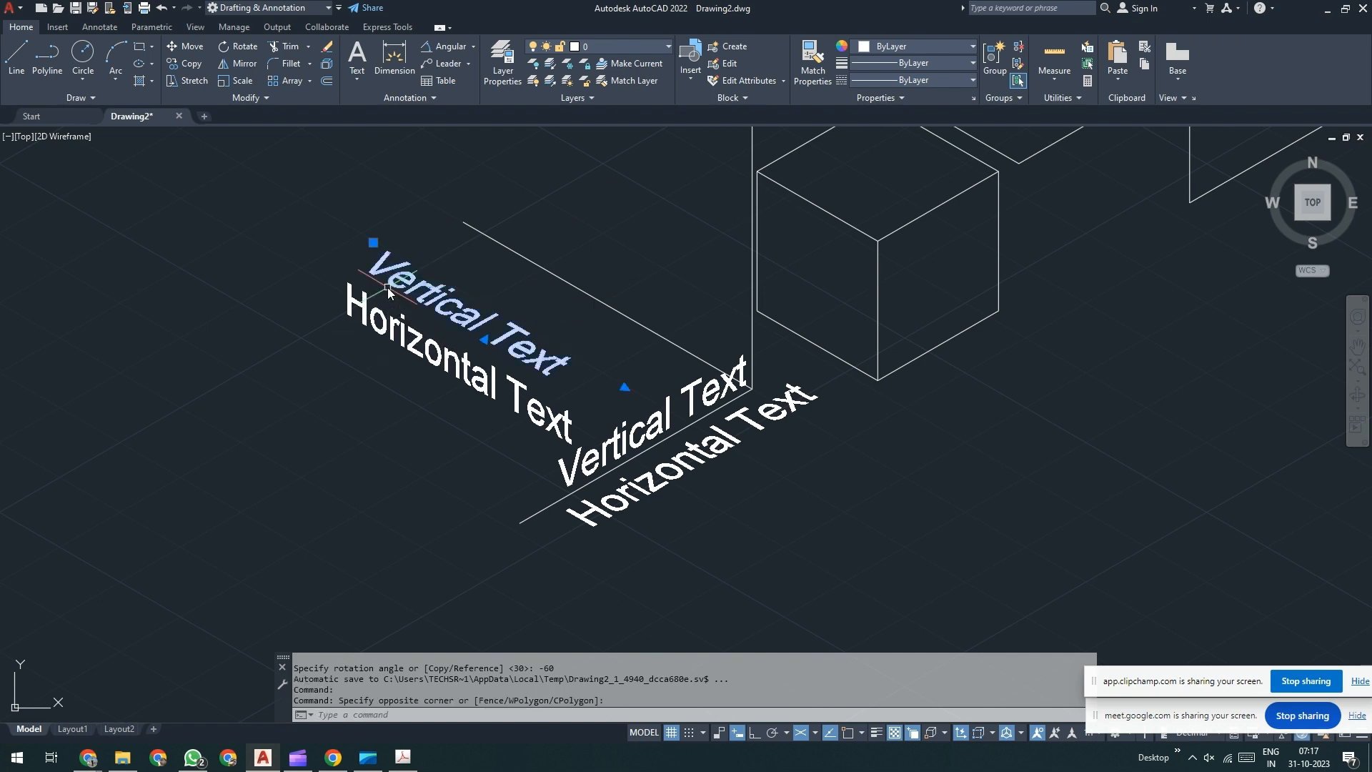
{"action": "left_click", "coordinate": [372, 243]}
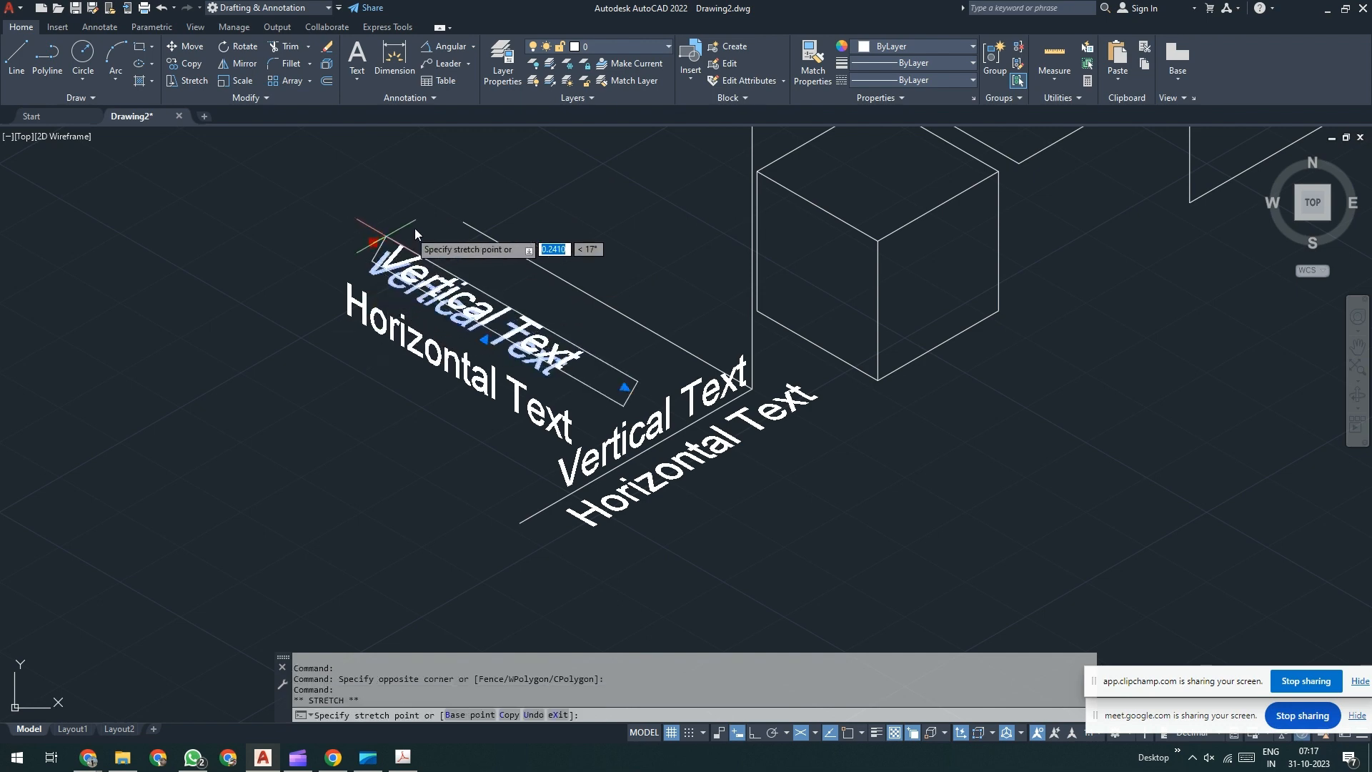
{"action": "key", "text": "Escape"}
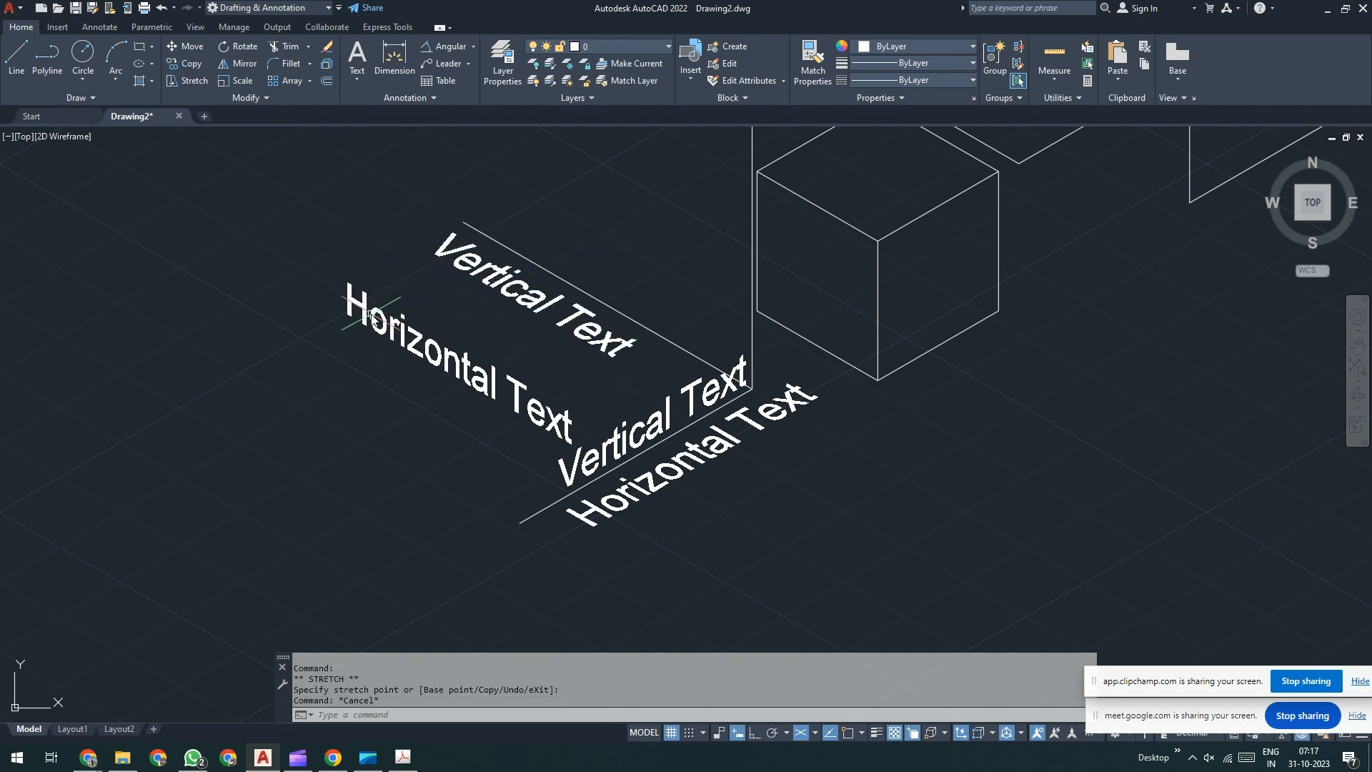
{"action": "left_click", "coordinate": [351, 295]}
{"action": "left_click", "coordinate": [358, 289]}
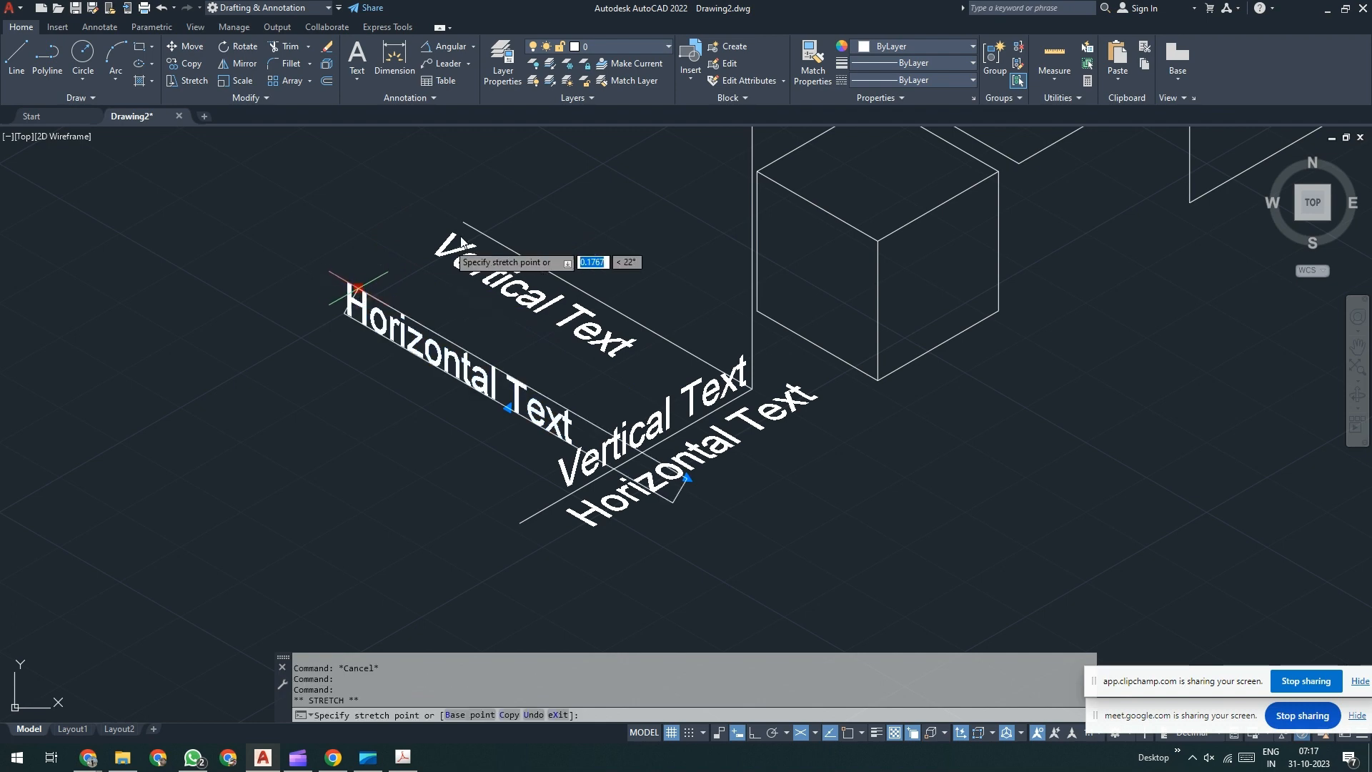
{"action": "left_click", "coordinate": [492, 191]}
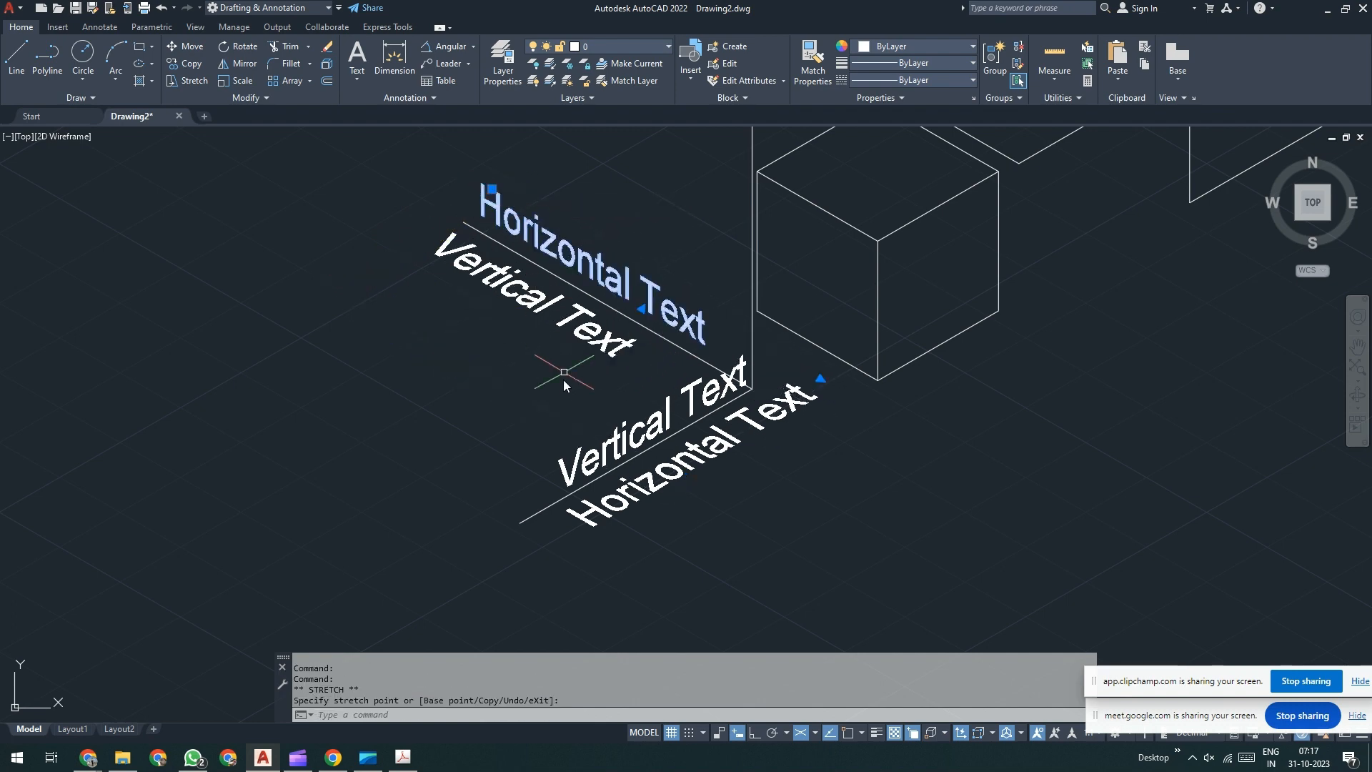
{"action": "key", "text": "Escape"}
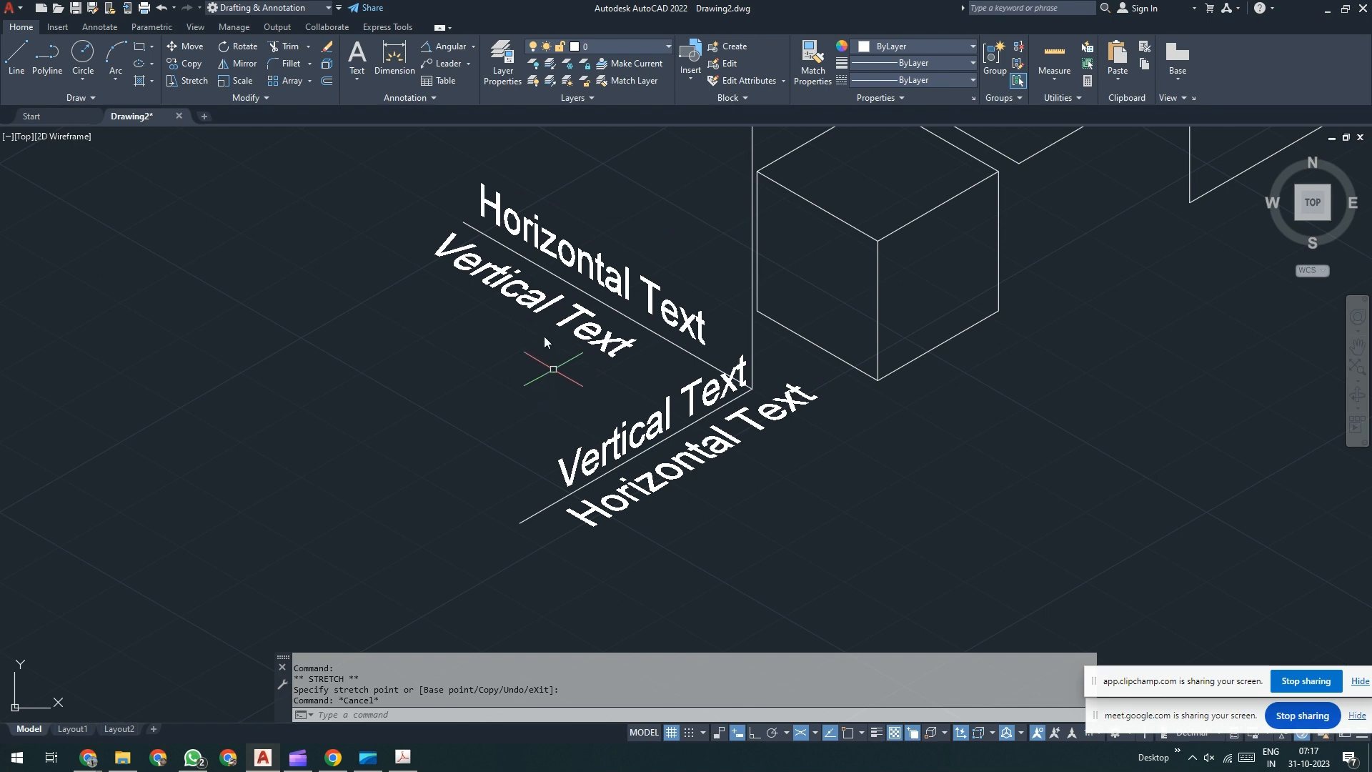
- Cut the word Vertical from the rotated text below the lengthened line and finish editing that text
{"action": "double_click", "coordinate": [538, 308]}
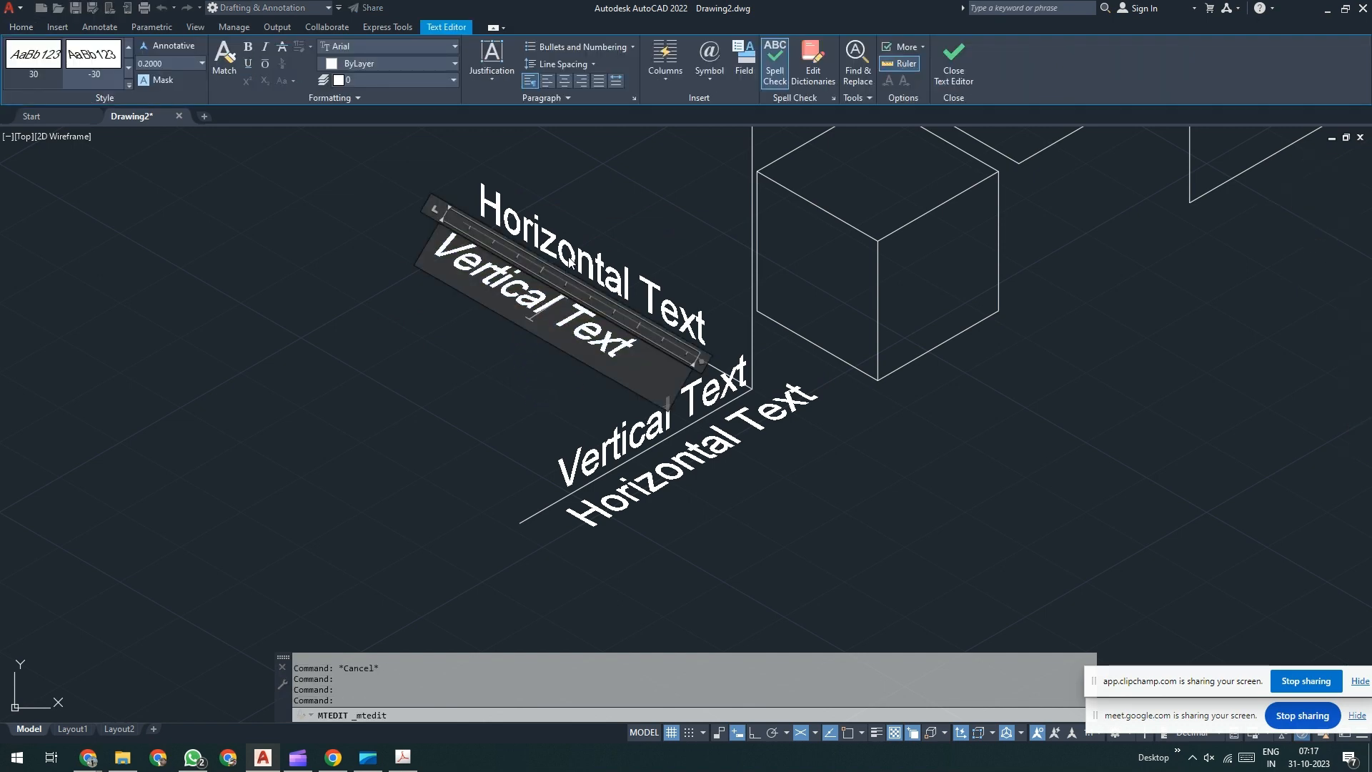
{"action": "left_click_drag", "start_coordinate": [560, 302], "coordinate": [400, 252]}
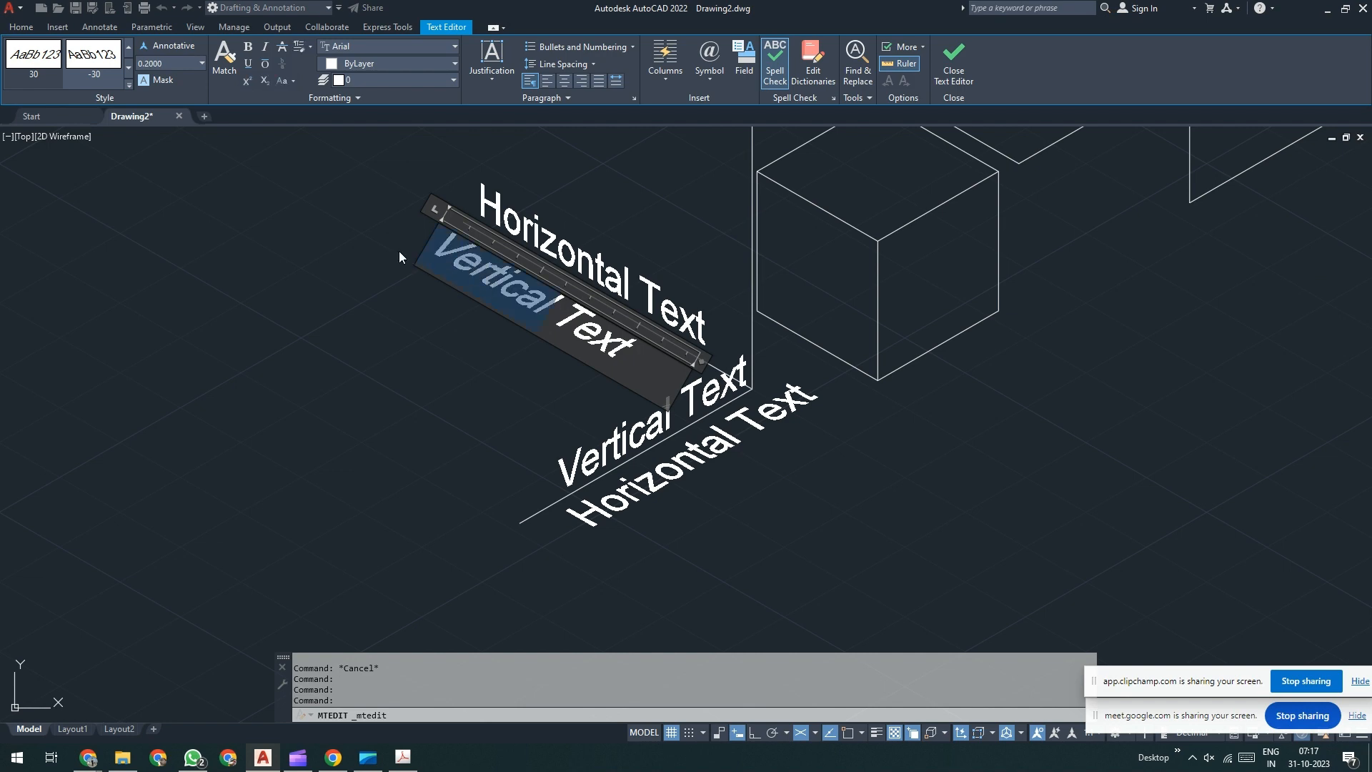
{"action": "key", "text": "ctrl+c"}
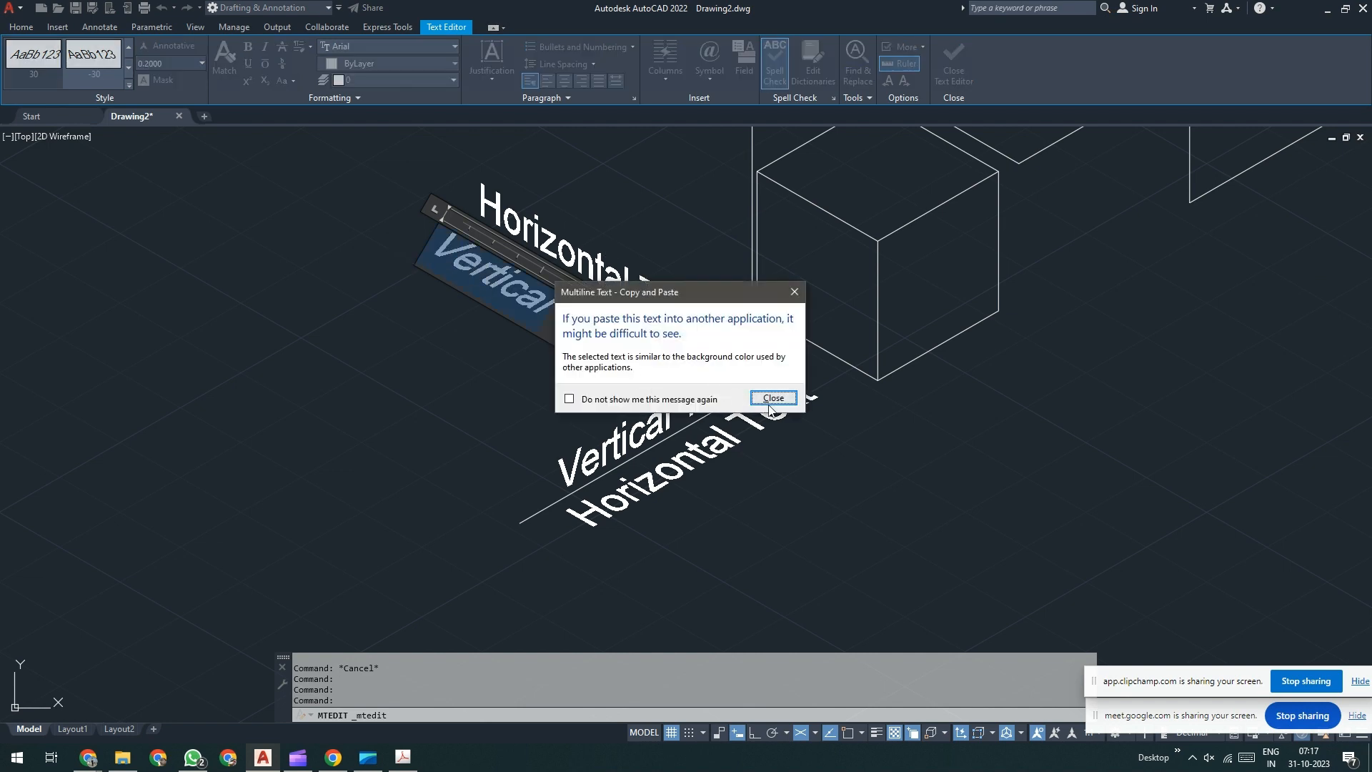
{"action": "left_click", "coordinate": [772, 398]}
{"action": "left_click", "coordinate": [618, 293]}
- Paste the word Vertical before Horizontal in the text above the lengthened line
{"action": "left_click", "coordinate": [619, 282]}
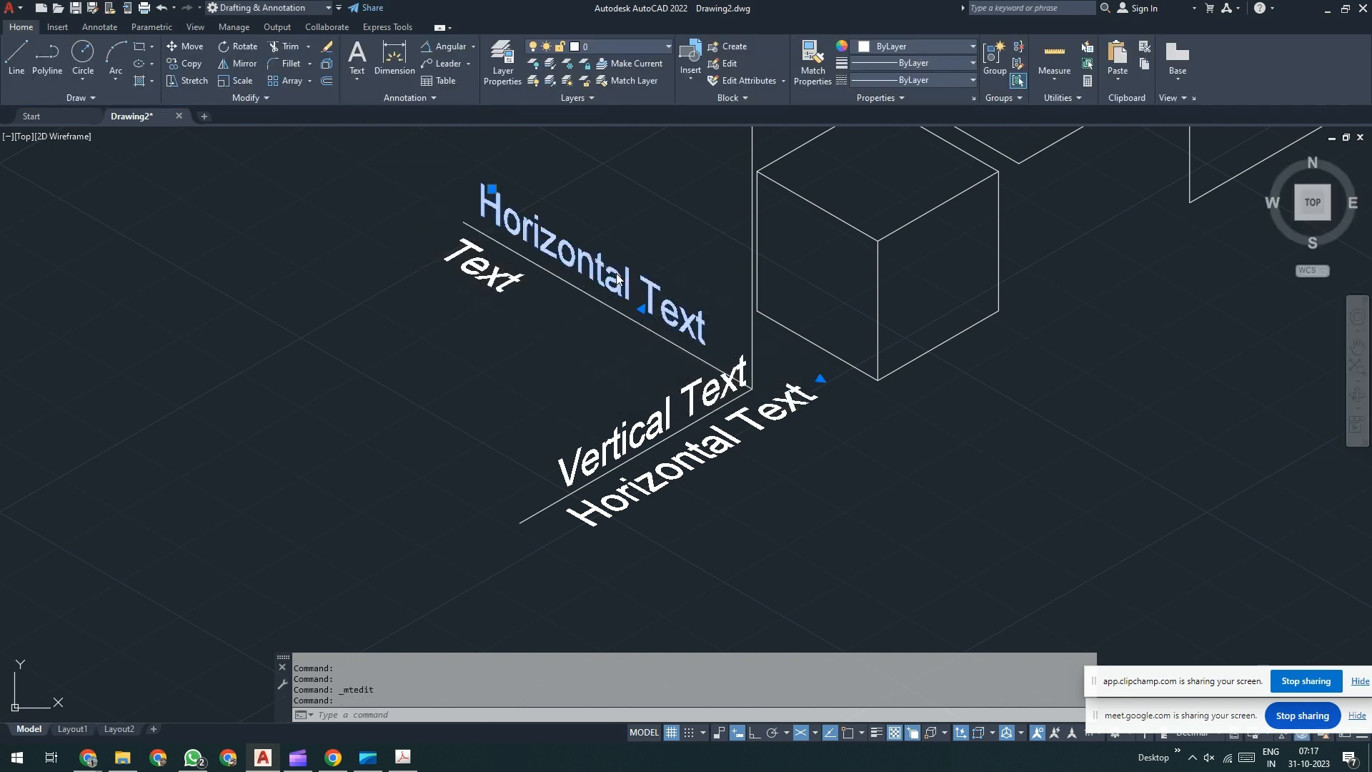
{"action": "double_click", "coordinate": [619, 282]}
{"action": "left_click_drag", "start_coordinate": [629, 286], "coordinate": [416, 172]}
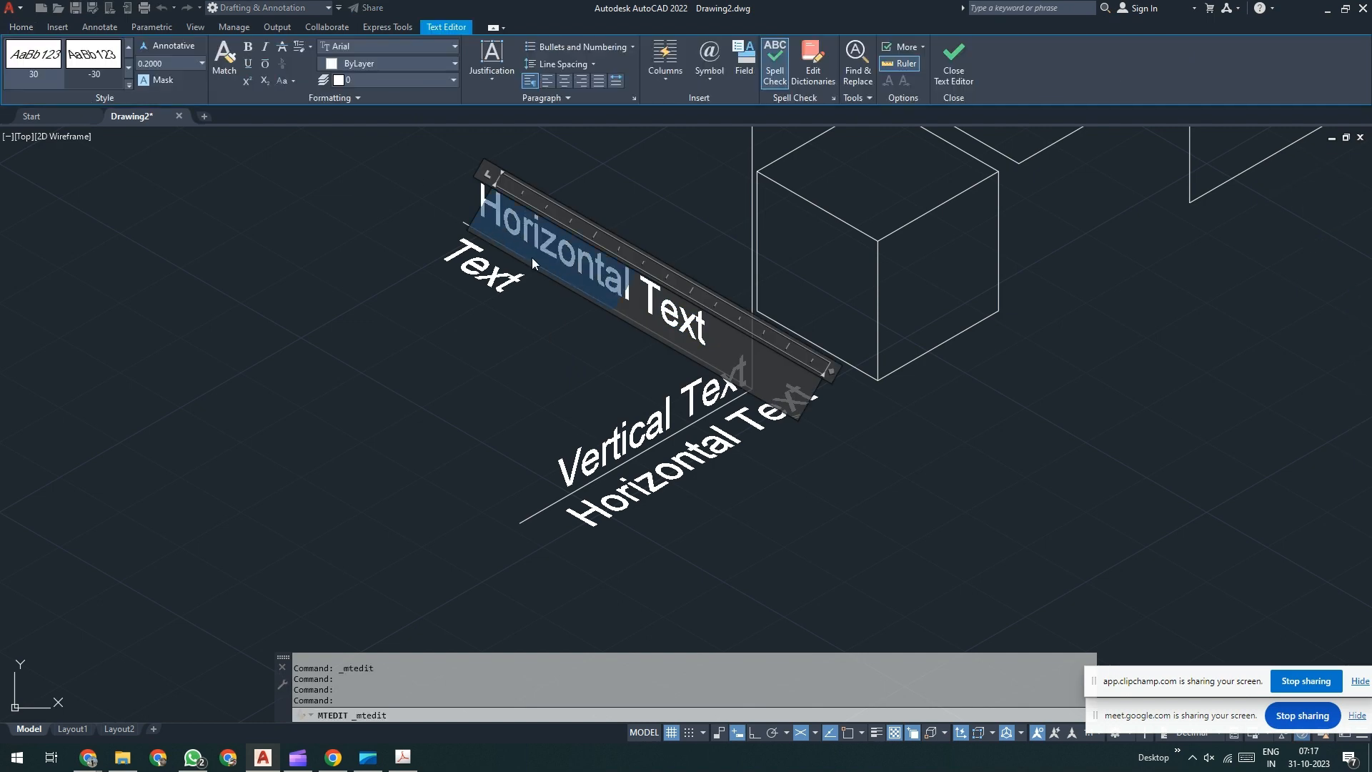
{"action": "left_click", "coordinate": [482, 207]}
{"action": "key", "text": "ctrl+v"}
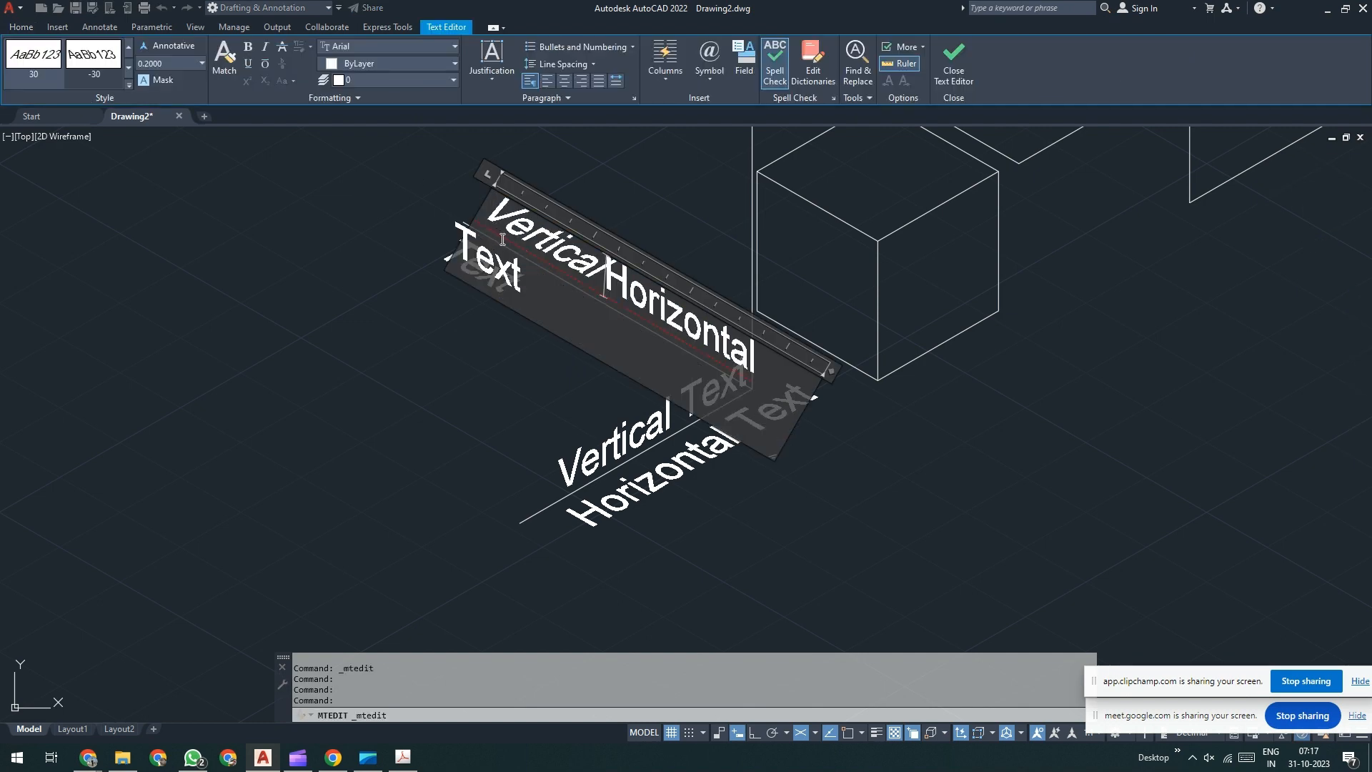
- Cut the word Horizontal from the text above the lengthened line and finish editing that text
{"action": "key", "text": "shift+Right"}
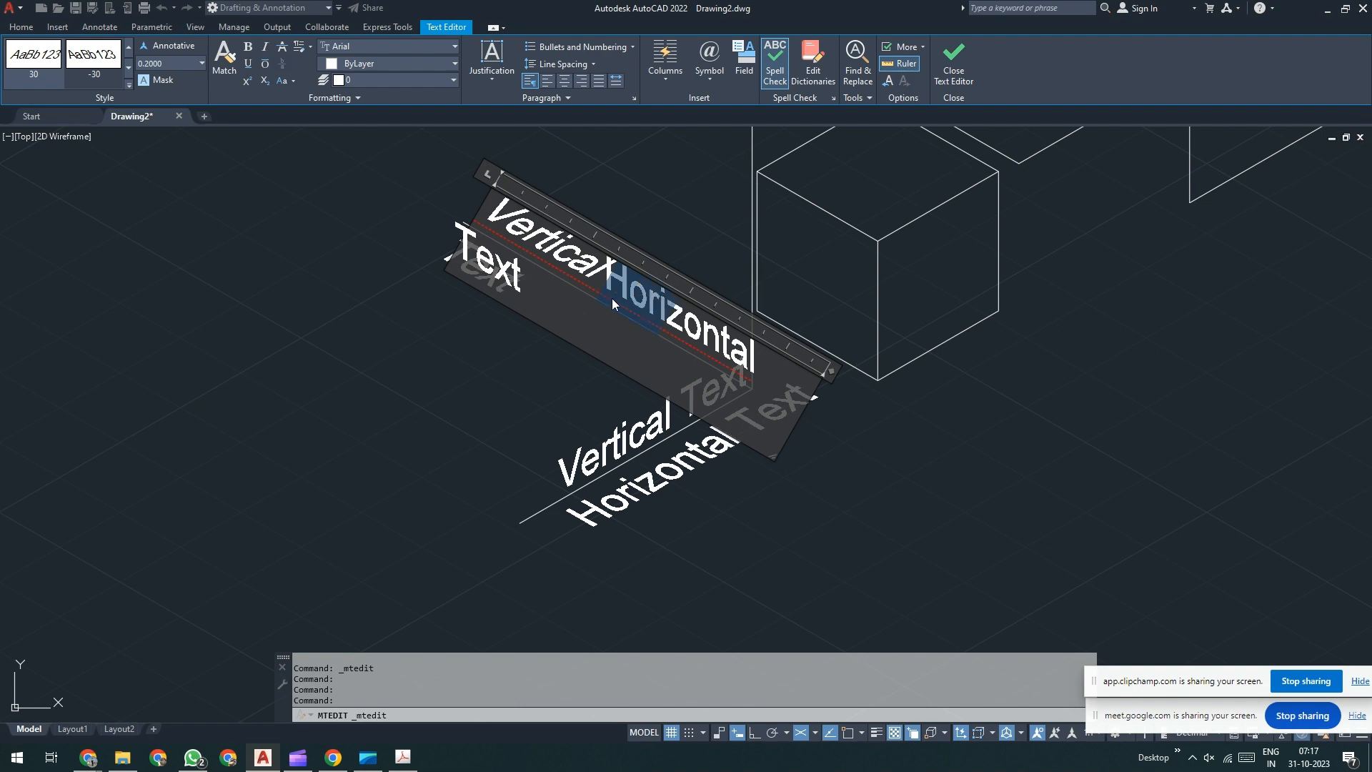
{"action": "key", "text": "shift+Right"}
{"action": "key", "text": "shift+Right"}
{"action": "key", "text": "shift+Right"}
{"action": "key", "text": "shift+Right"}
{"action": "key", "text": "shift+Right"}
{"action": "key", "text": "shift+Right"}
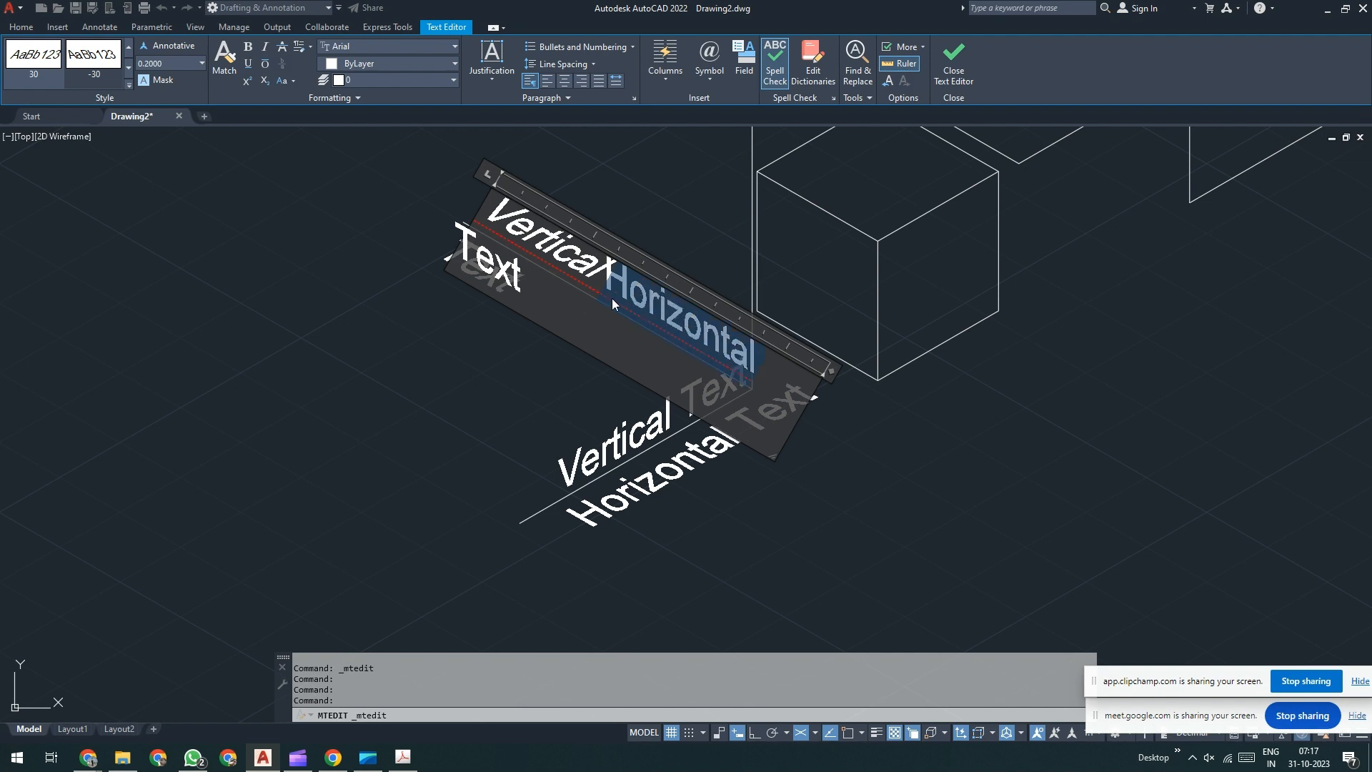
{"action": "key", "text": "ctrl+c"}
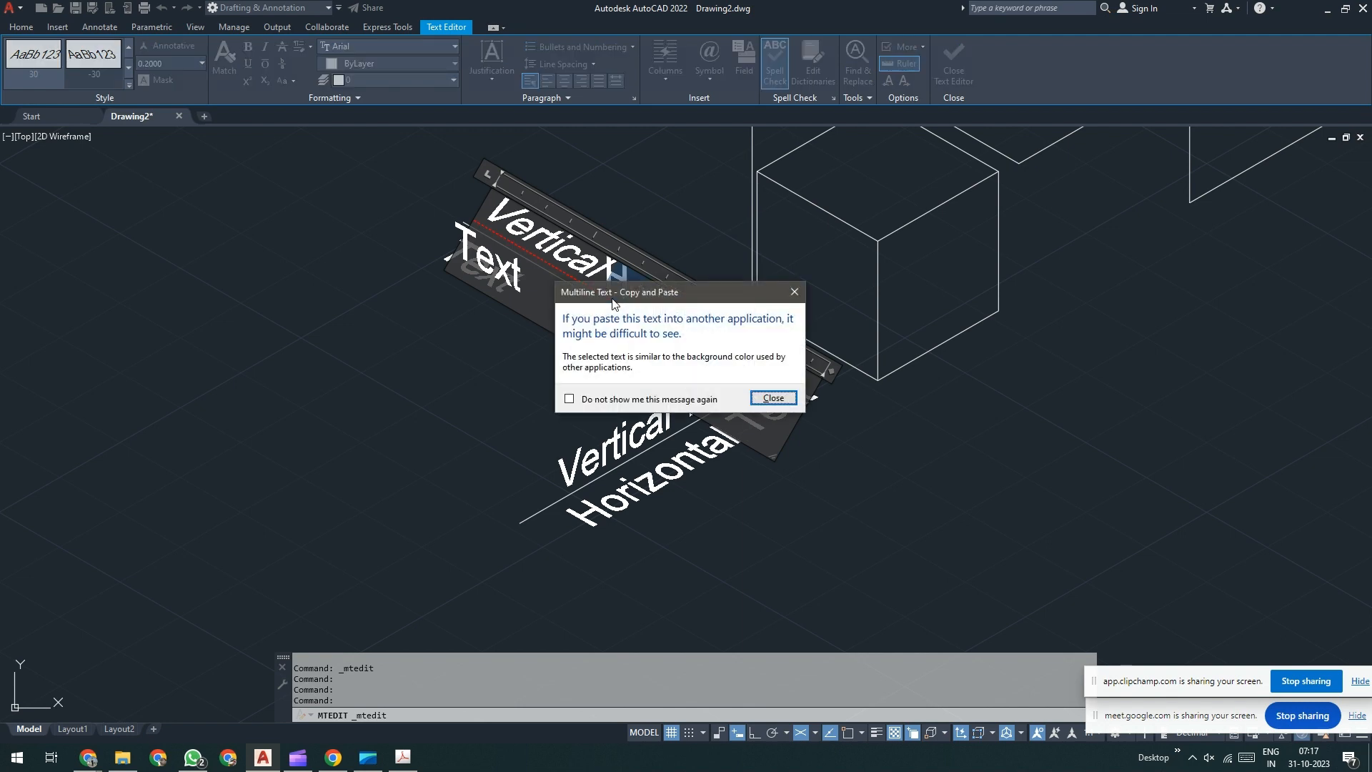
{"action": "left_click", "coordinate": [772, 398]}
{"action": "left_click", "coordinate": [535, 388]}
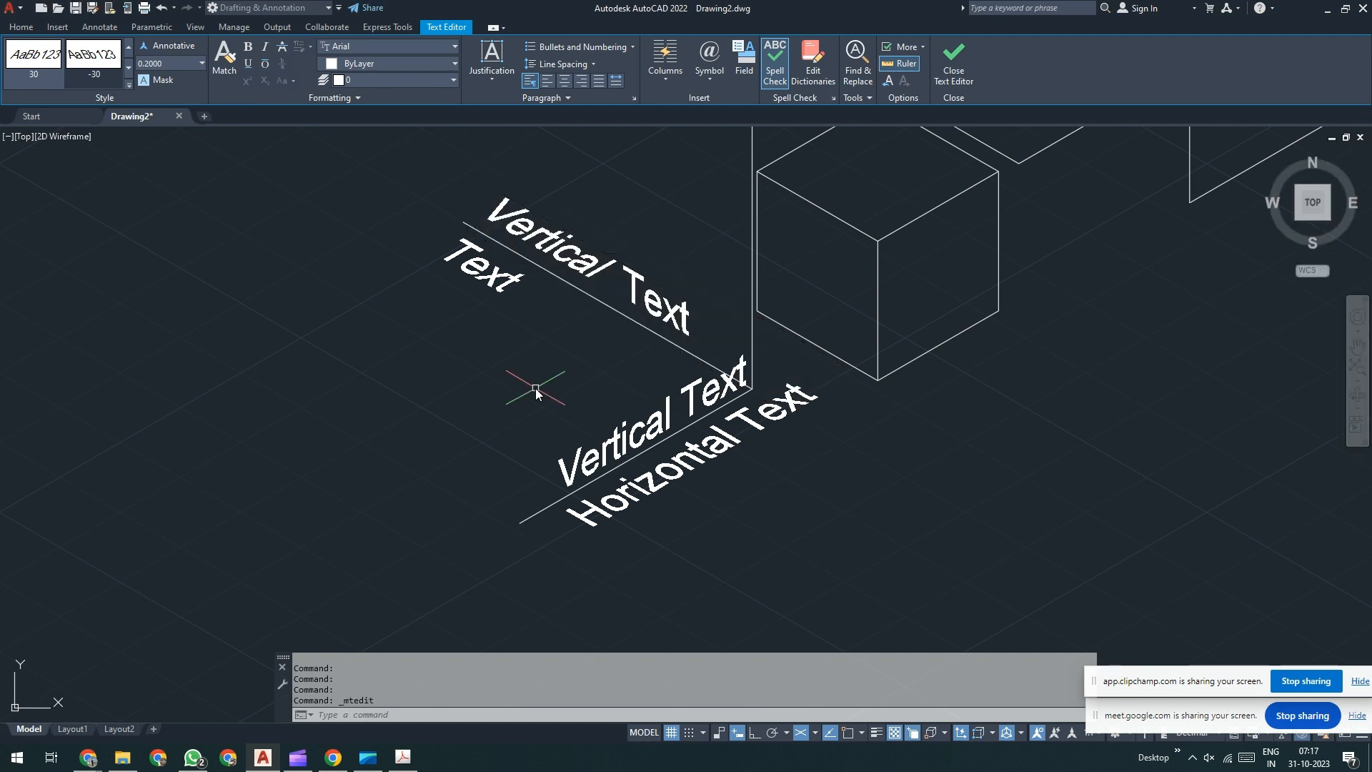
- Paste the word Horizontal before Text in the text below the lengthened line and finish editing it
{"action": "double_click", "coordinate": [516, 284]}
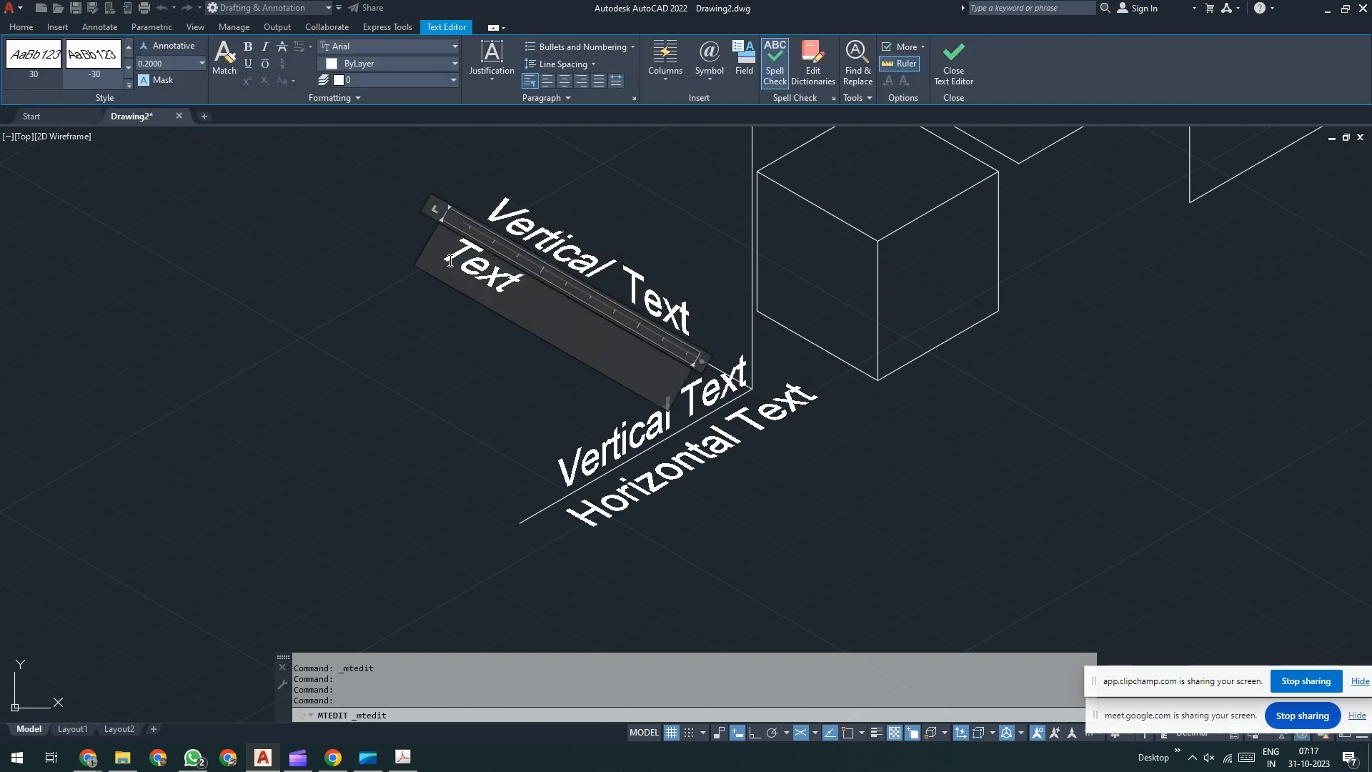
{"action": "type", "text": "Horizontal"}
{"action": "left_click", "coordinate": [457, 337]}
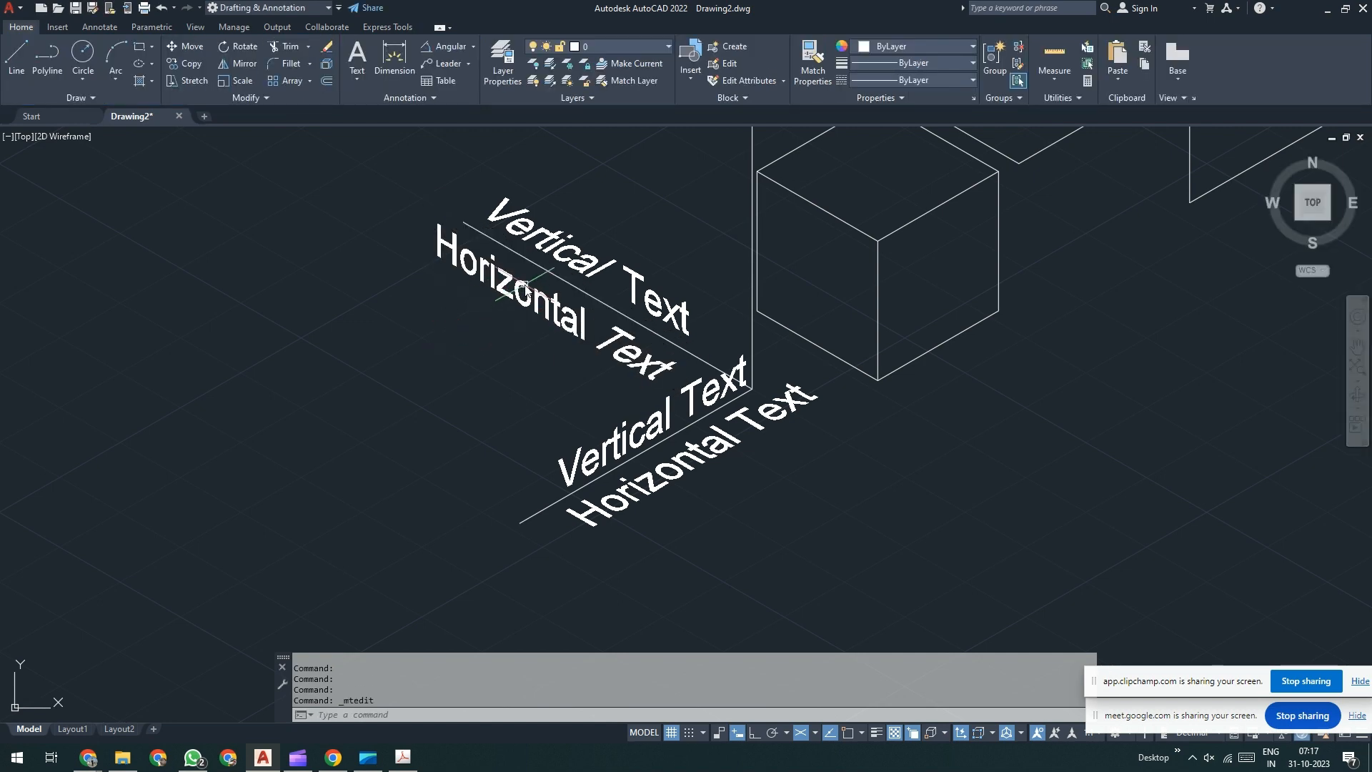
- Try to apply the 30 text style to the whole Horizontal Text object below the lengthened line
{"action": "left_click", "coordinate": [529, 284]}
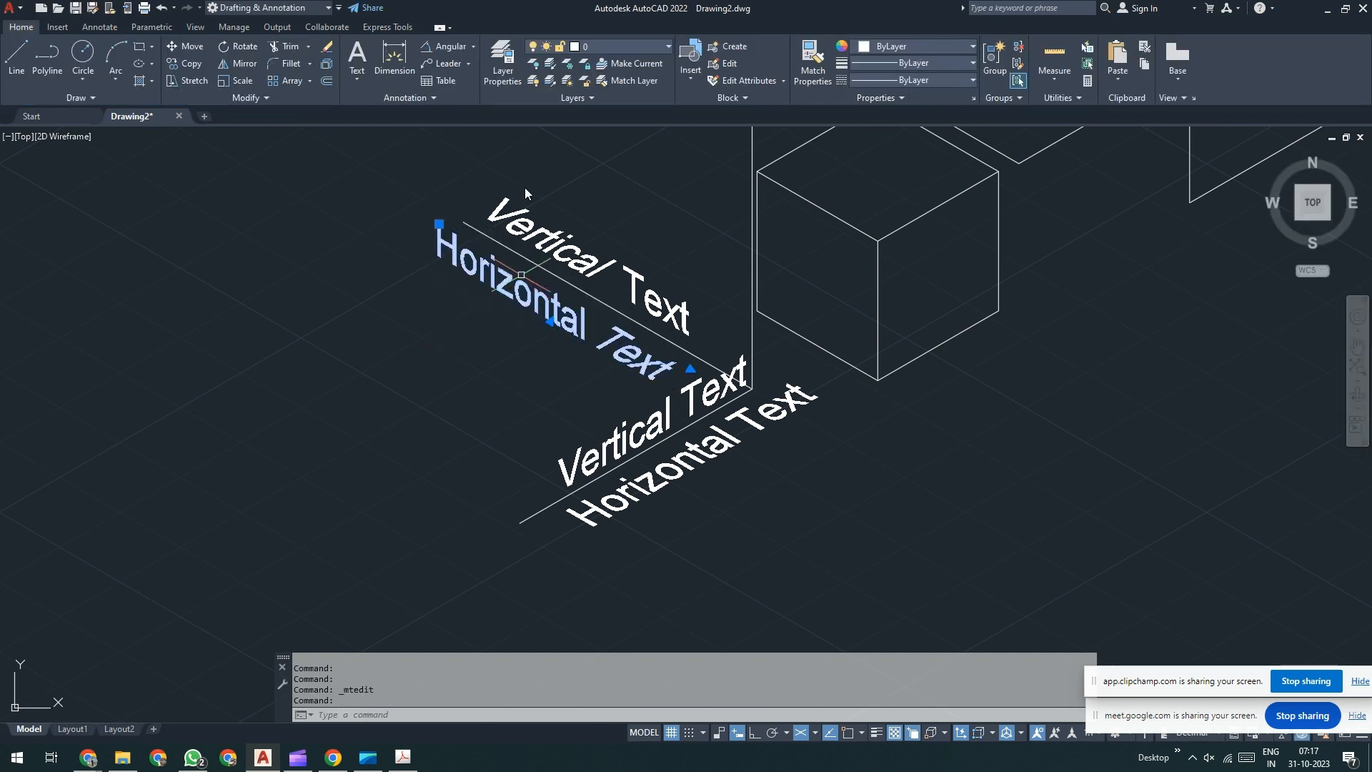
{"action": "left_click", "coordinate": [456, 100]}
{"action": "left_click", "coordinate": [421, 114]}
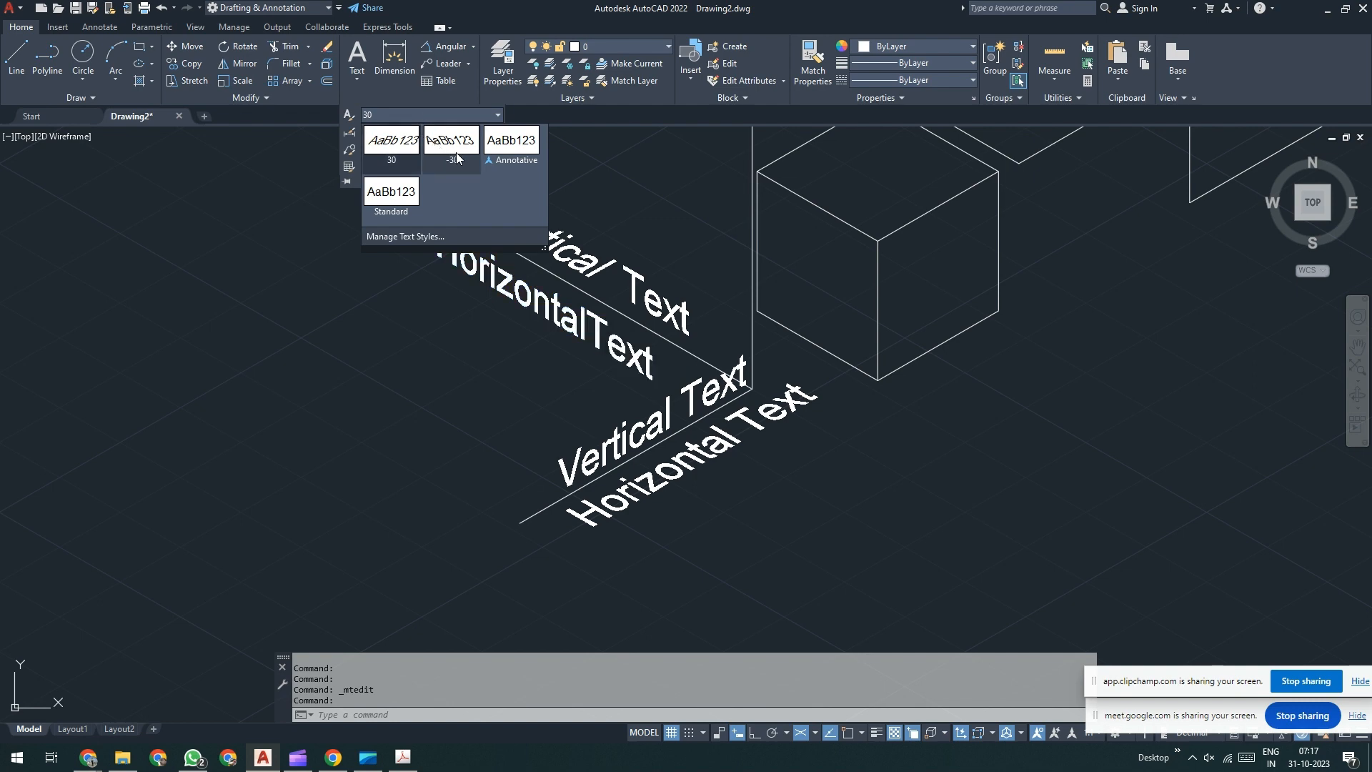
{"action": "left_click", "coordinate": [401, 156]}
- Edit the Horizontal Text below the lengthened line and change its text style to 30, accepting the style change
{"action": "double_click", "coordinate": [475, 276]}
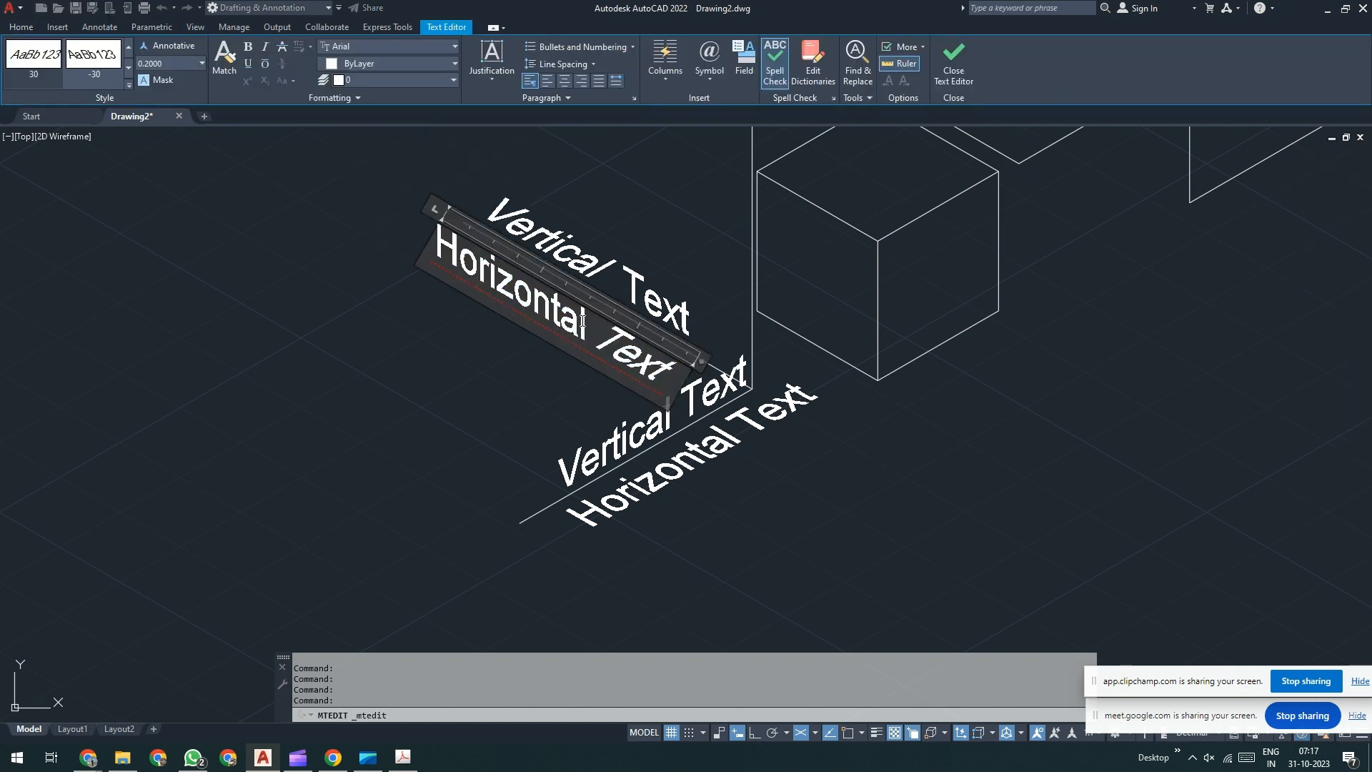
{"action": "left_click_drag", "start_coordinate": [550, 314], "coordinate": [343, 216]}
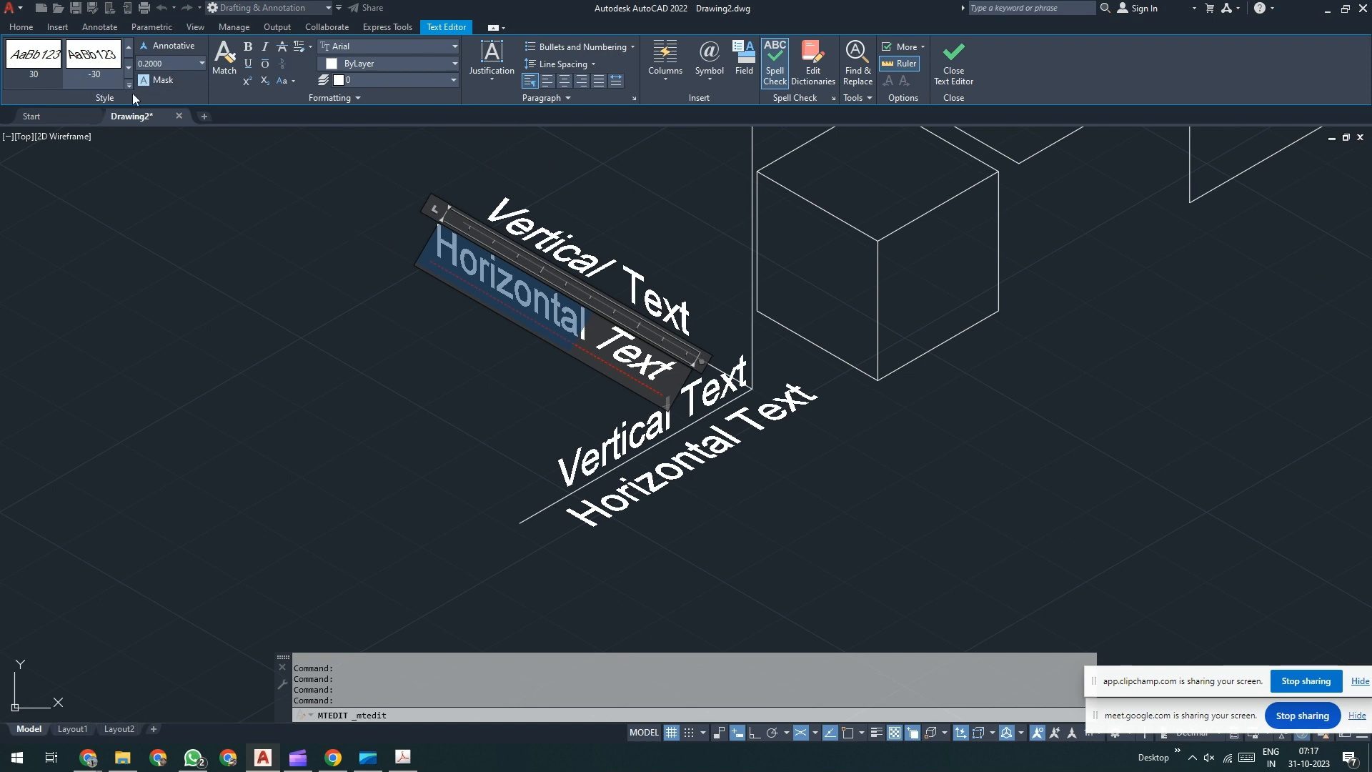
{"action": "left_click", "coordinate": [37, 62]}
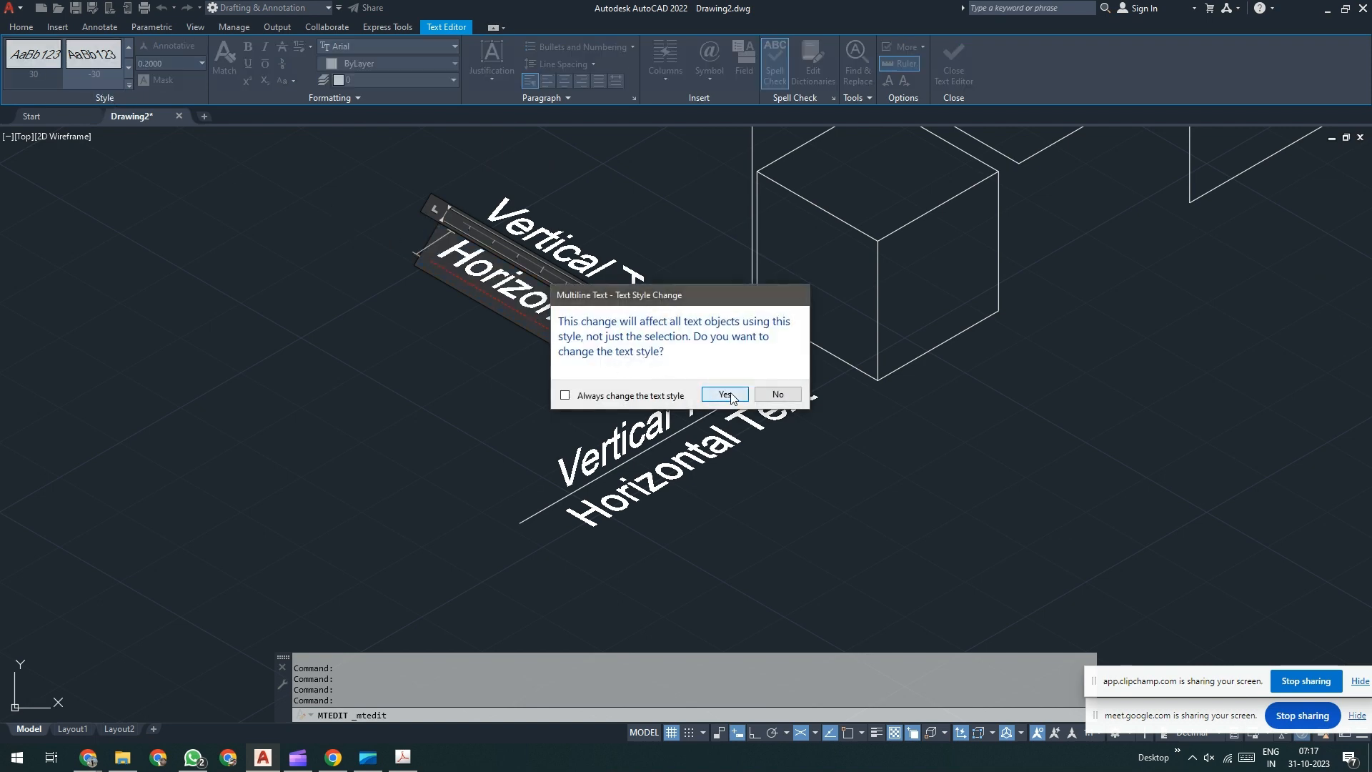
{"action": "left_click", "coordinate": [724, 395]}
- Separate the words Horizontal and Text, widen the text frame so they fit on one line, and finish editing
{"action": "left_click", "coordinate": [593, 333]}
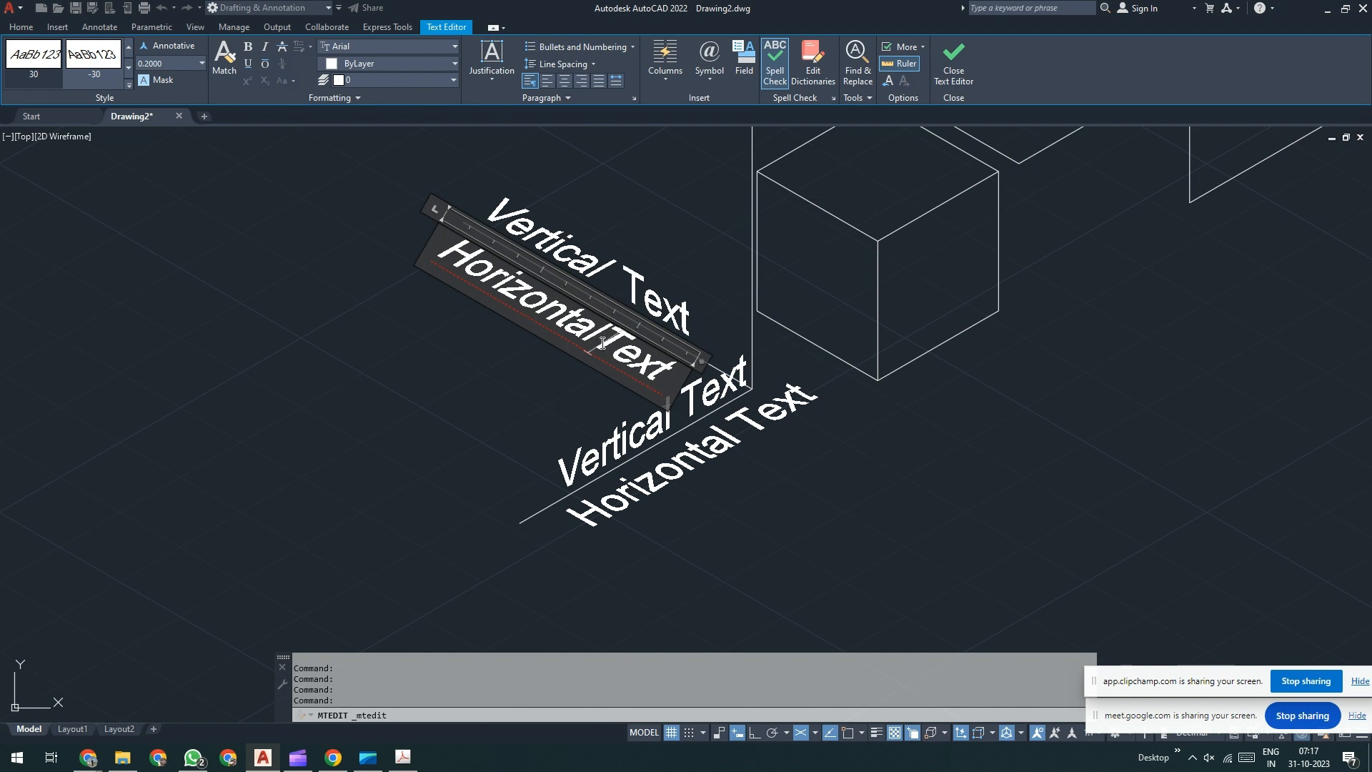
{"action": "key", "text": "Return"}
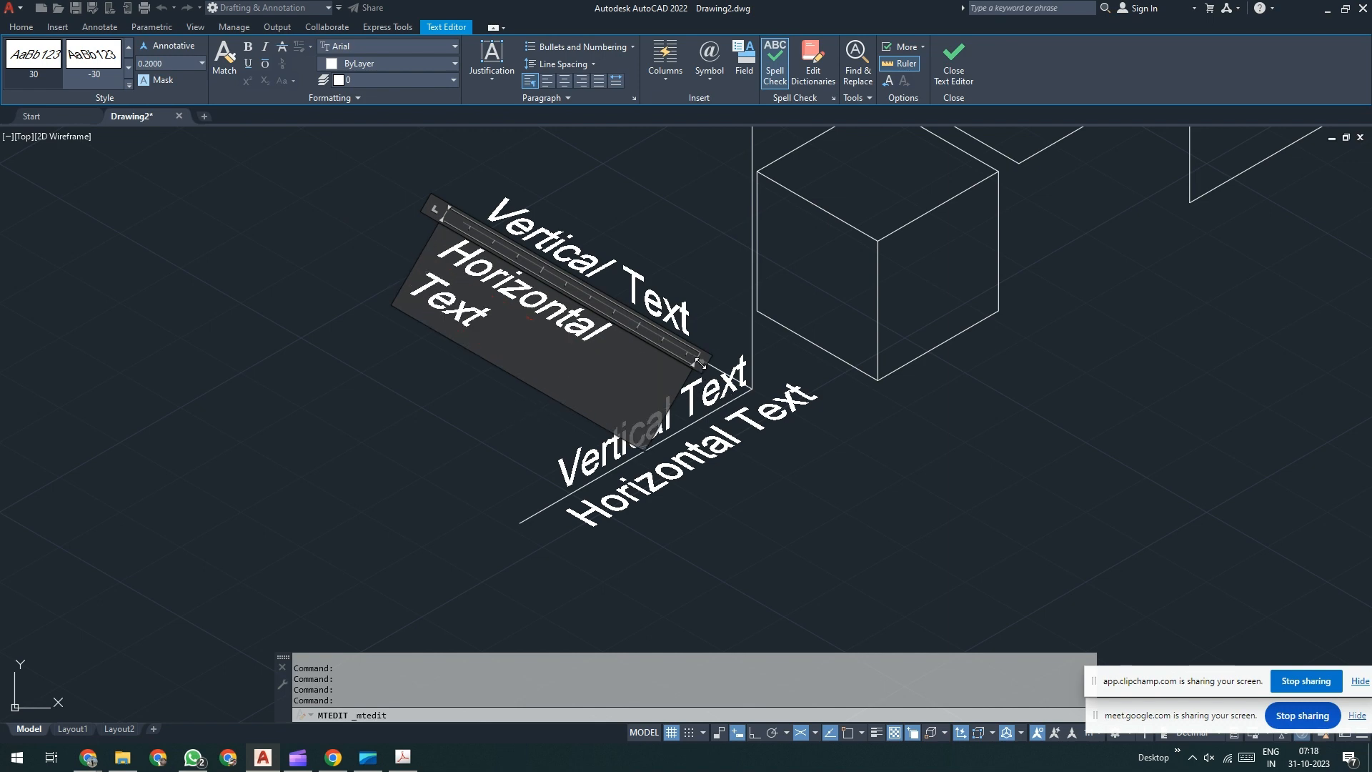
{"action": "left_click_drag", "start_coordinate": [700, 363], "coordinate": [743, 386]}
{"action": "left_click", "coordinate": [553, 380]}
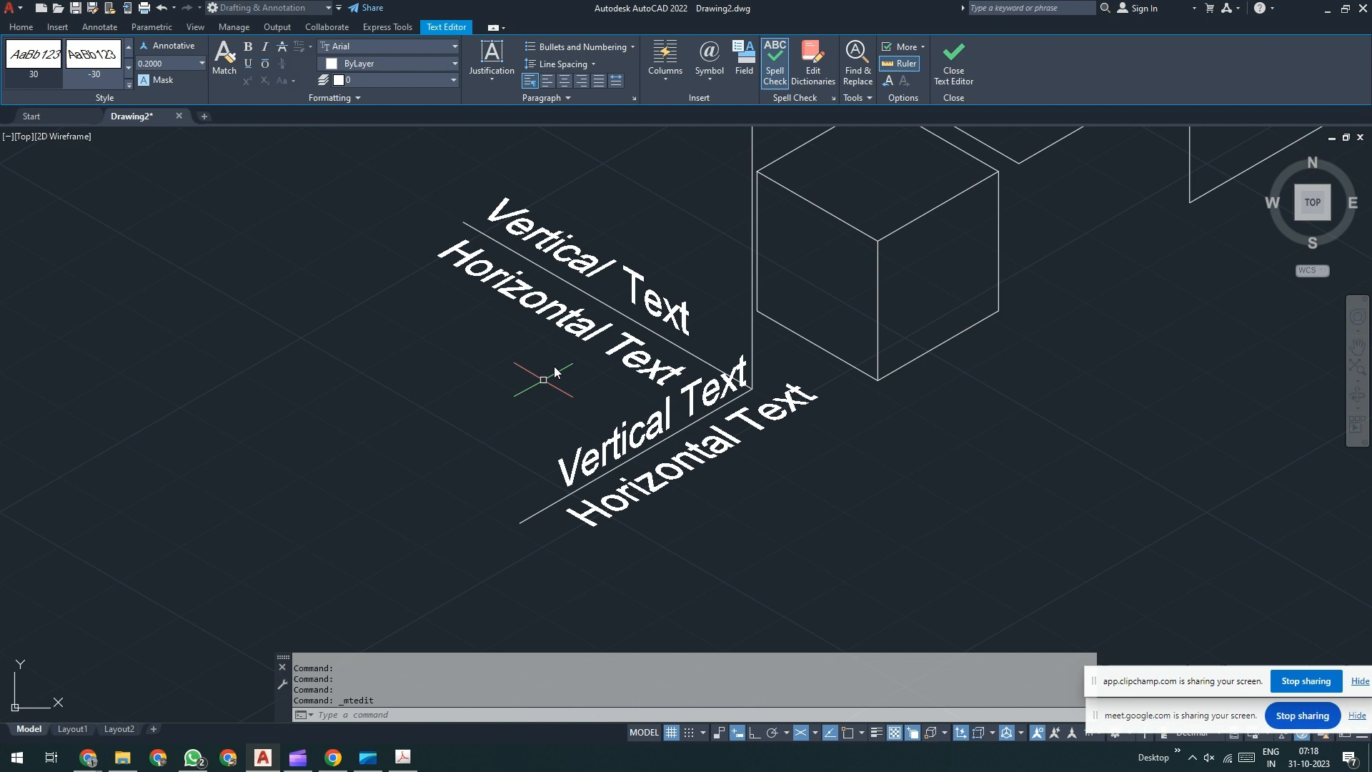
- Change the Vertical Text above the lengthened line to text style -30 and finish editing it
{"action": "left_click", "coordinate": [583, 270]}
{"action": "double_click", "coordinate": [583, 270]}
{"action": "left_click_drag", "start_coordinate": [611, 278], "coordinate": [451, 180]}
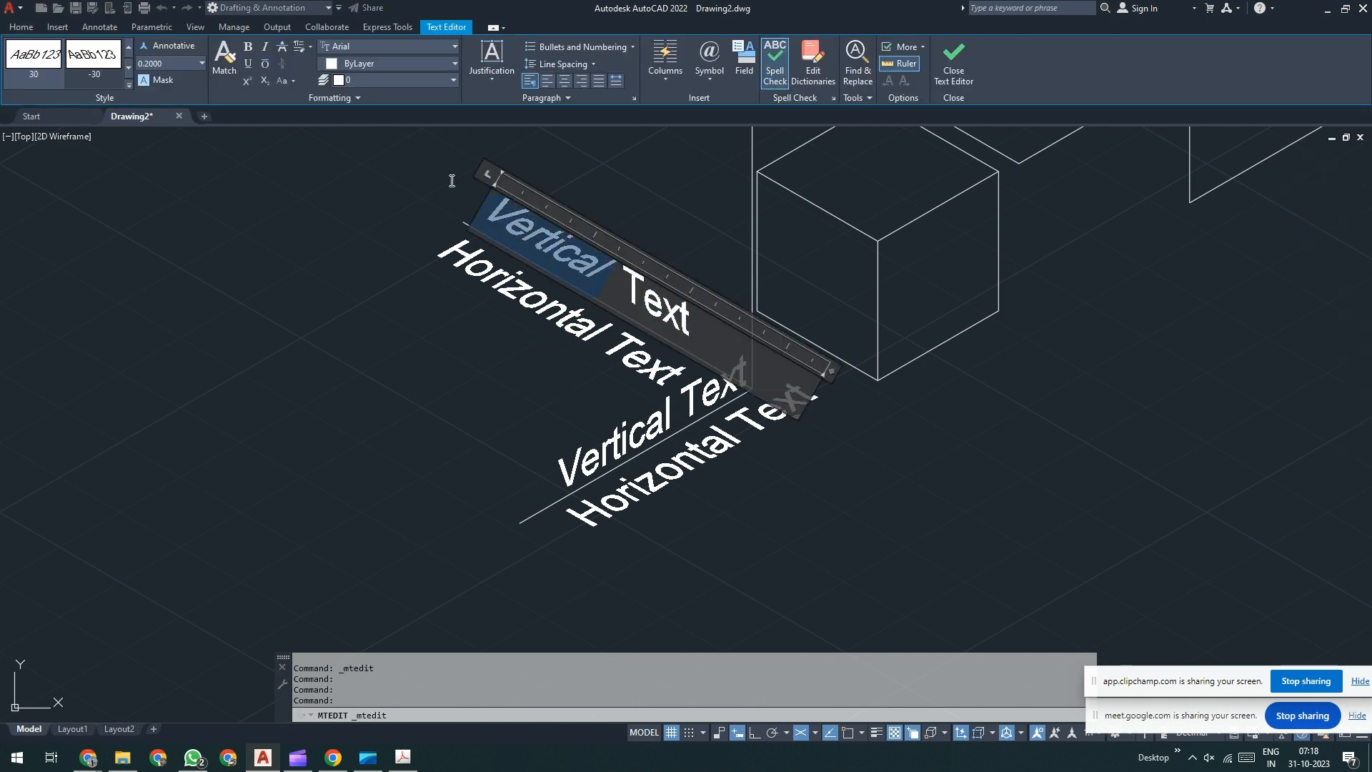
{"action": "left_click", "coordinate": [40, 75]}
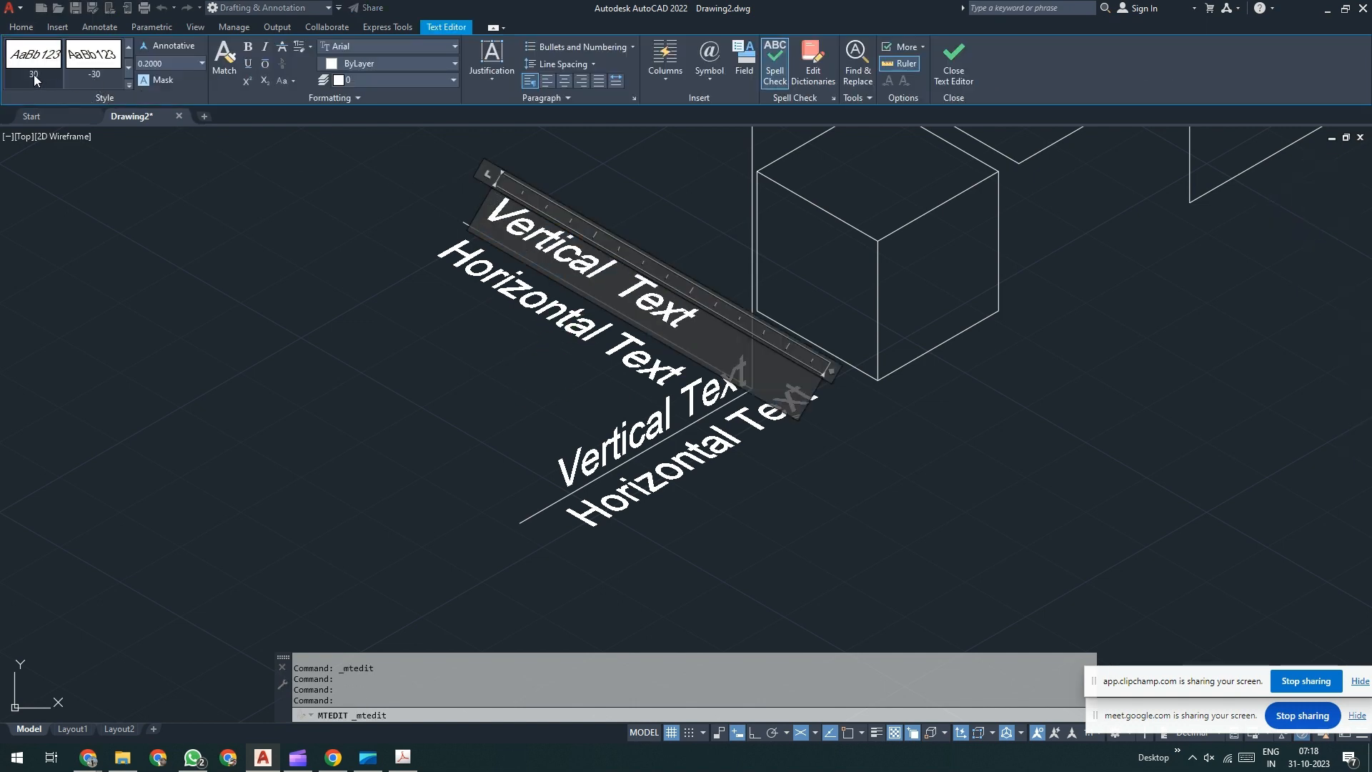
{"action": "left_click", "coordinate": [100, 75]}
{"action": "left_click", "coordinate": [724, 394]}
{"action": "left_click", "coordinate": [391, 403]}
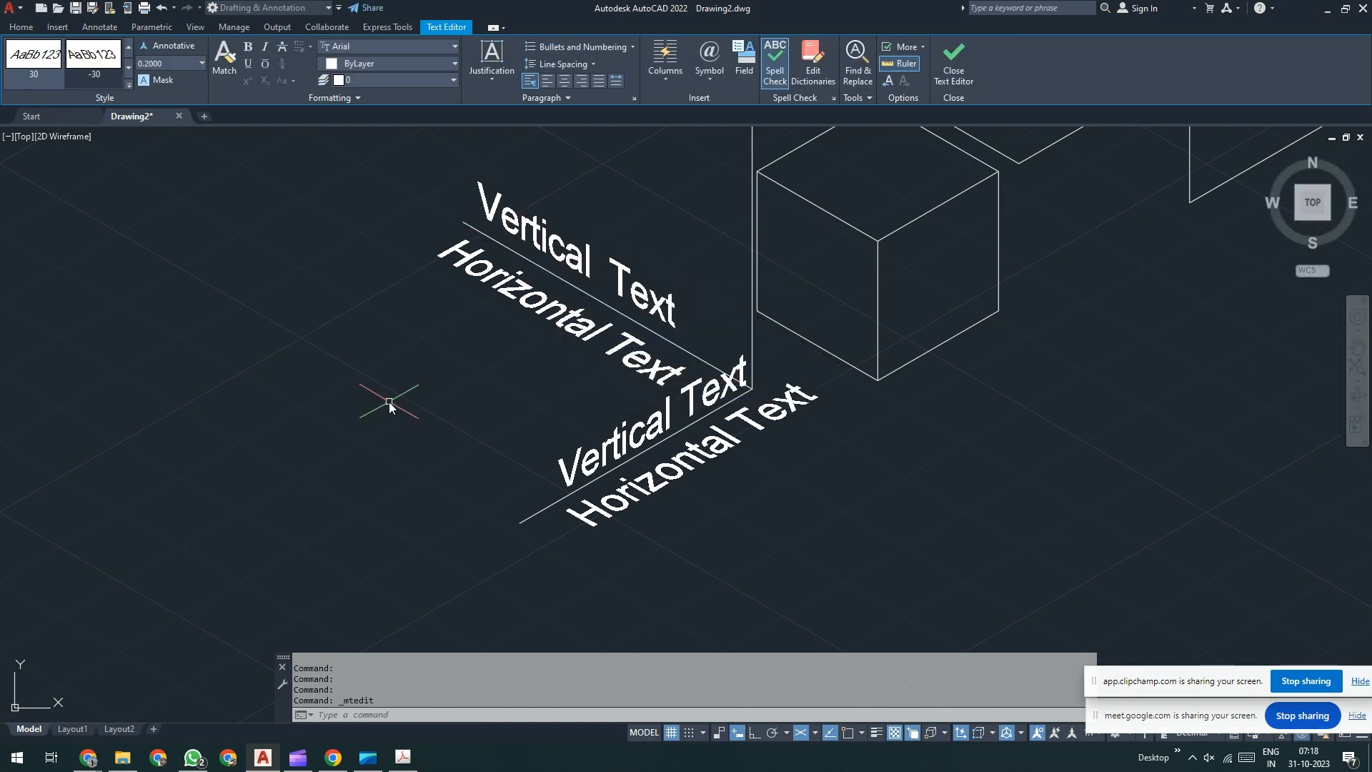
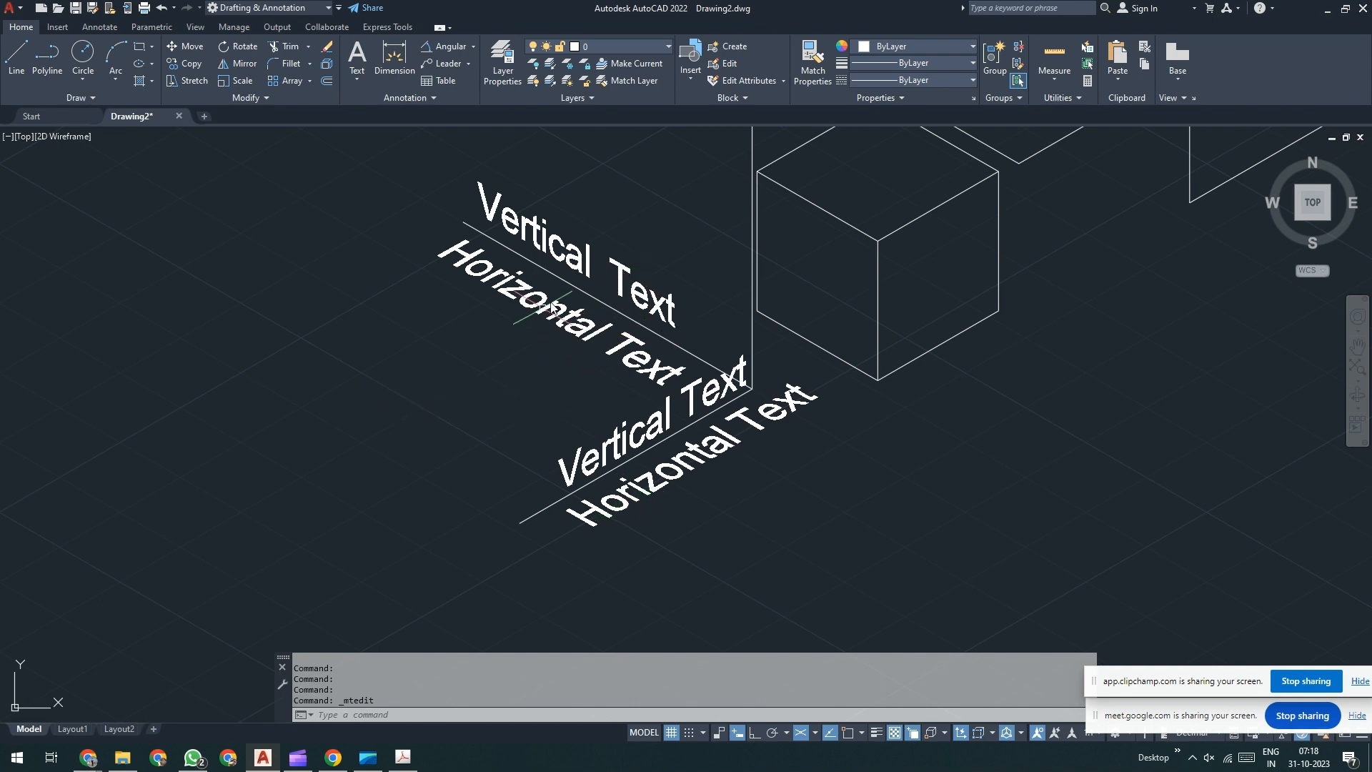
- Place a linear dimension between the endpoints of the cube's lower-right base edge, with object snap on
{"action": "scroll", "coordinate": [532, 236], "scroll_direction": "down", "scroll_amount": 2}
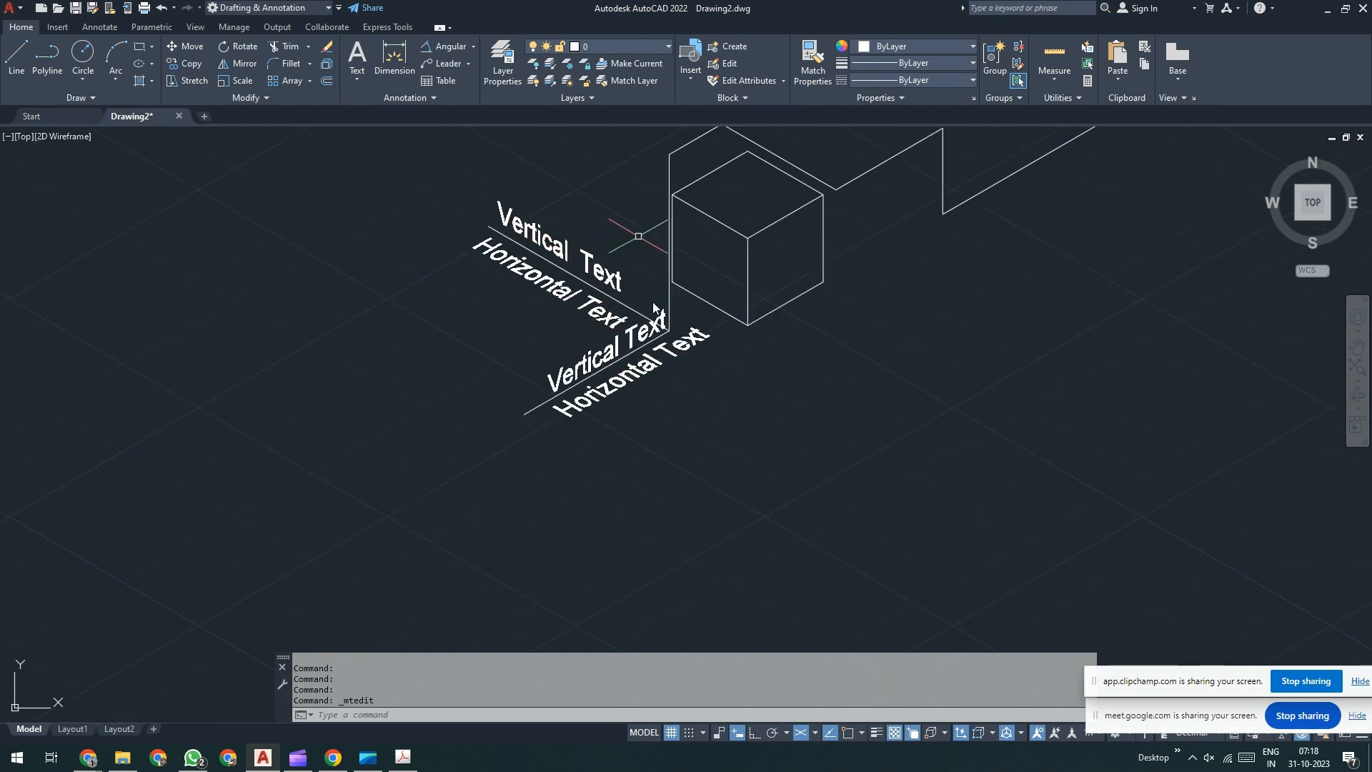
{"action": "middle_click_drag", "start_coordinate": [653, 306], "coordinate": [554, 409]}
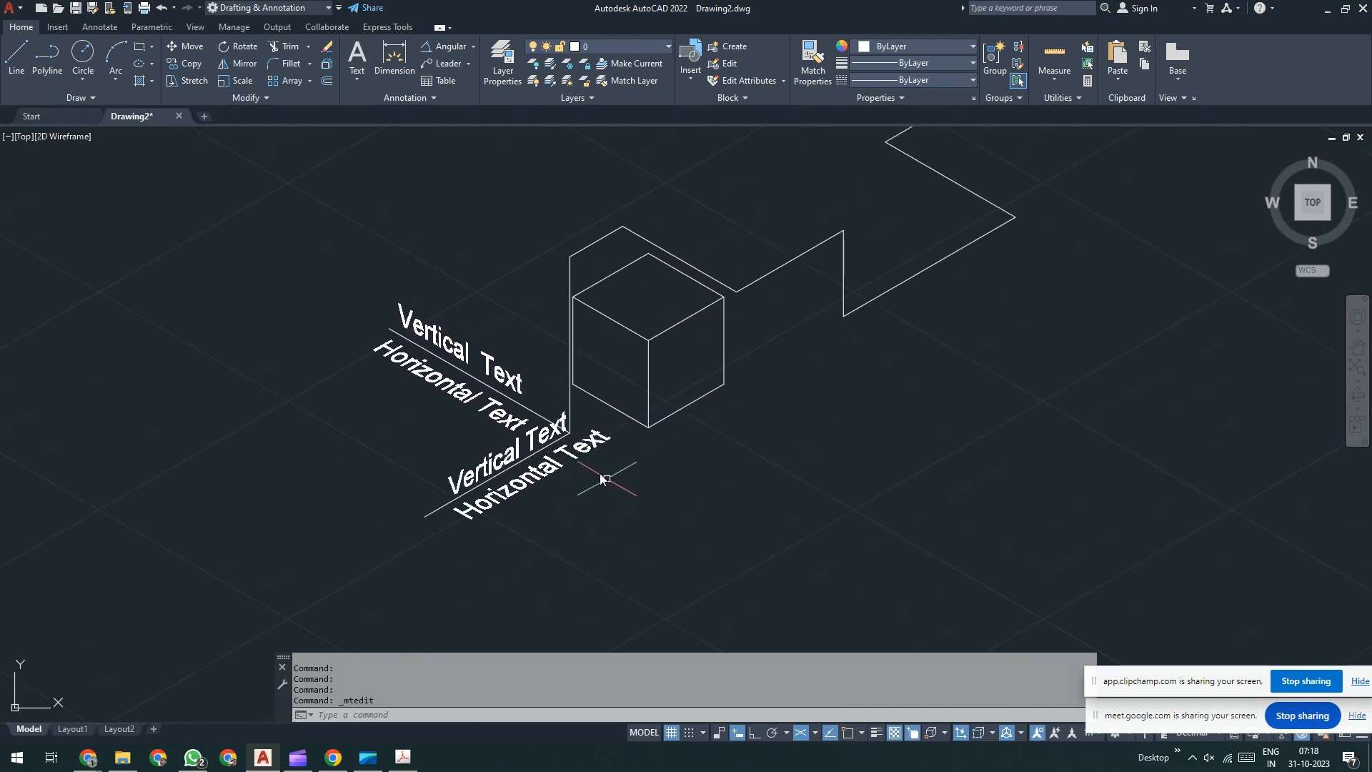
{"action": "middle_click_drag", "start_coordinate": [600, 477], "coordinate": [561, 458]}
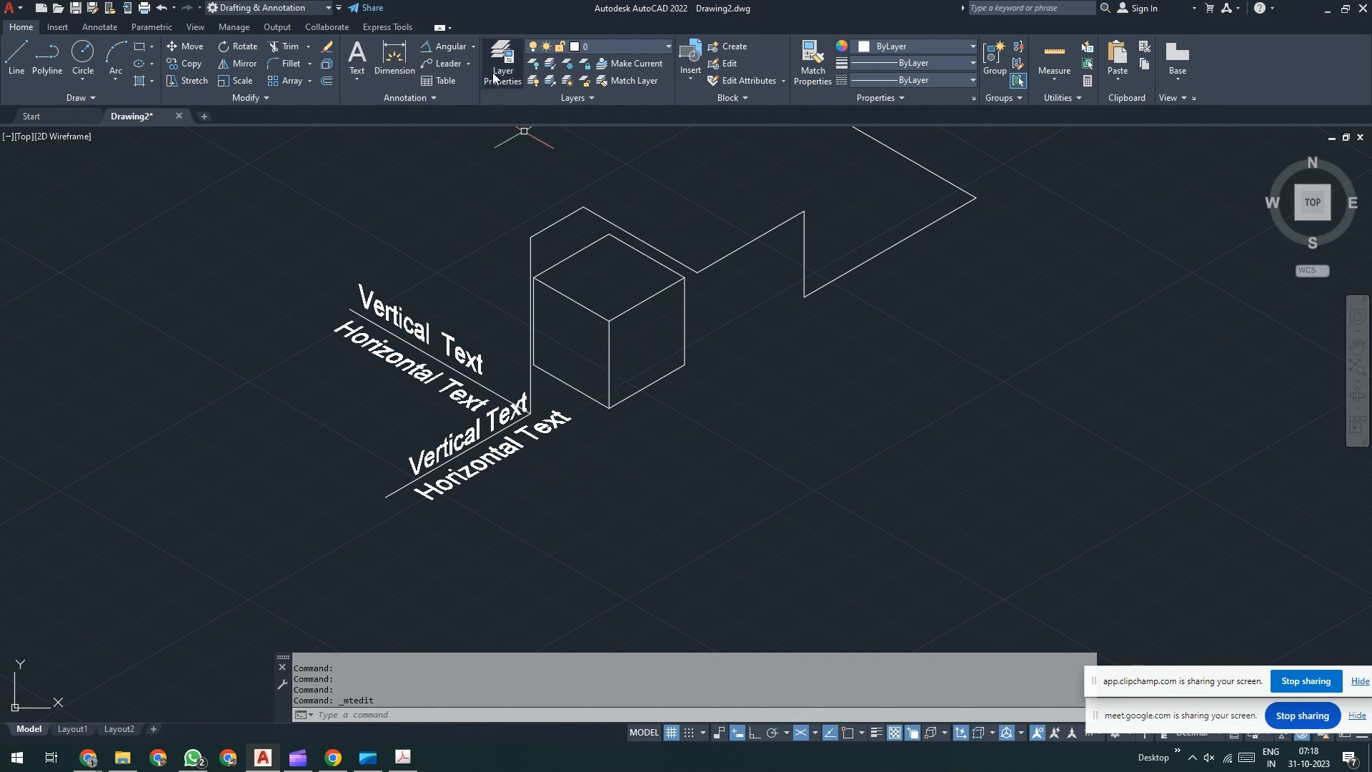
{"action": "left_click", "coordinate": [473, 51]}
{"action": "left_click", "coordinate": [453, 66]}
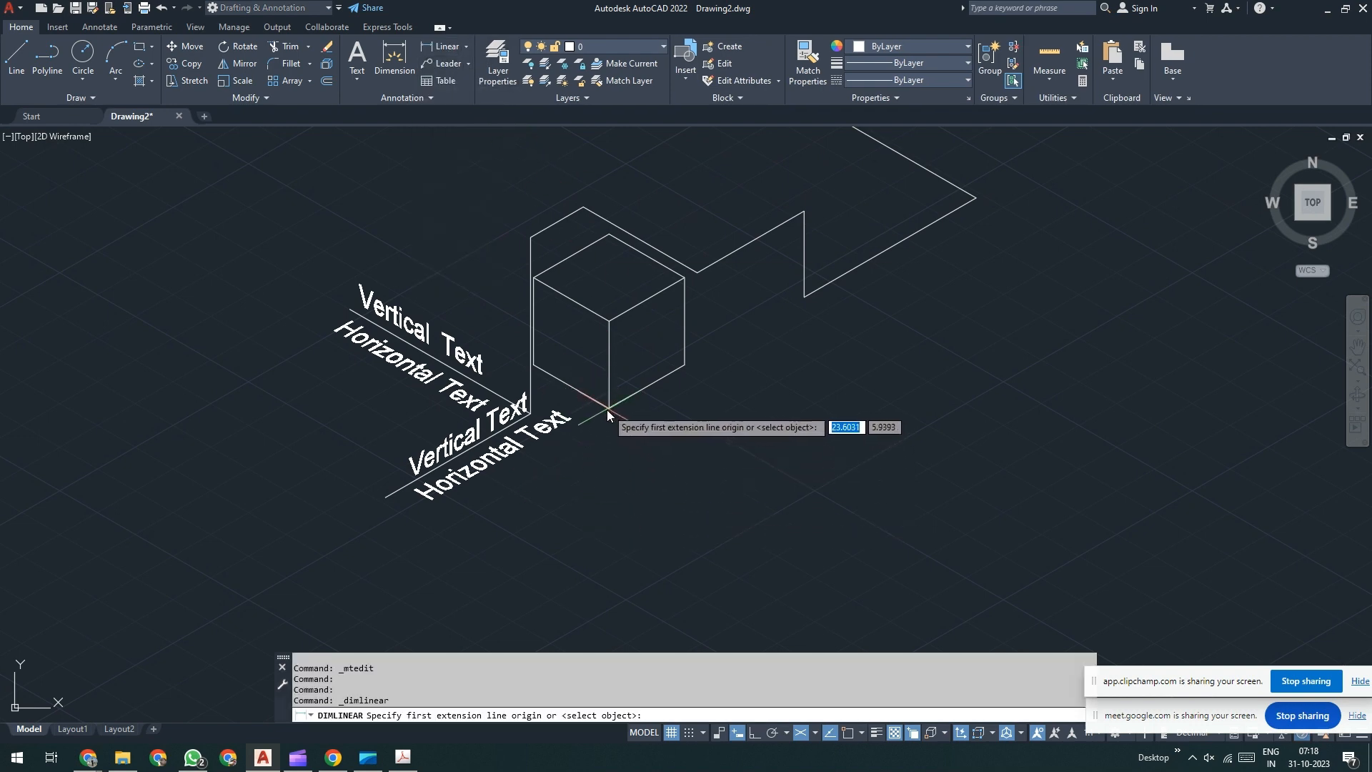
{"action": "key", "text": "F3"}
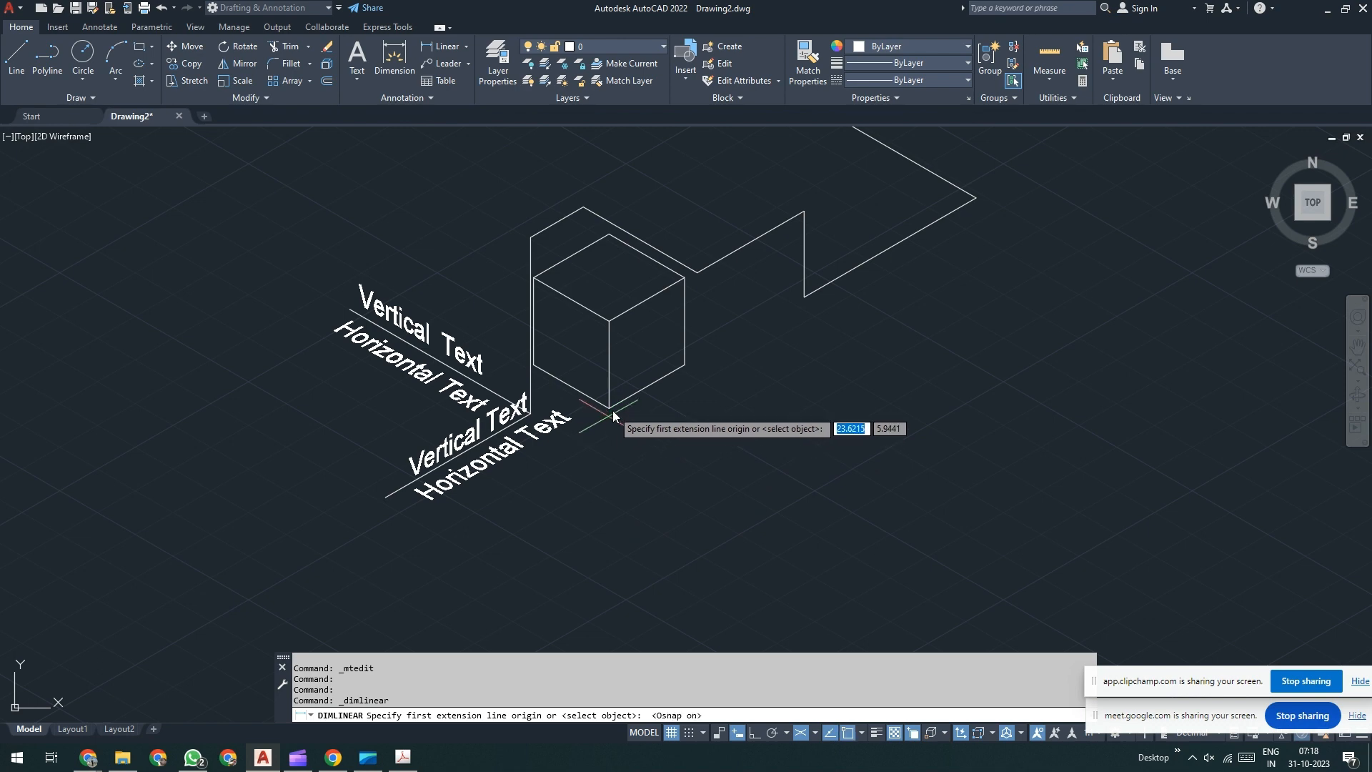
{"action": "left_click", "coordinate": [608, 408]}
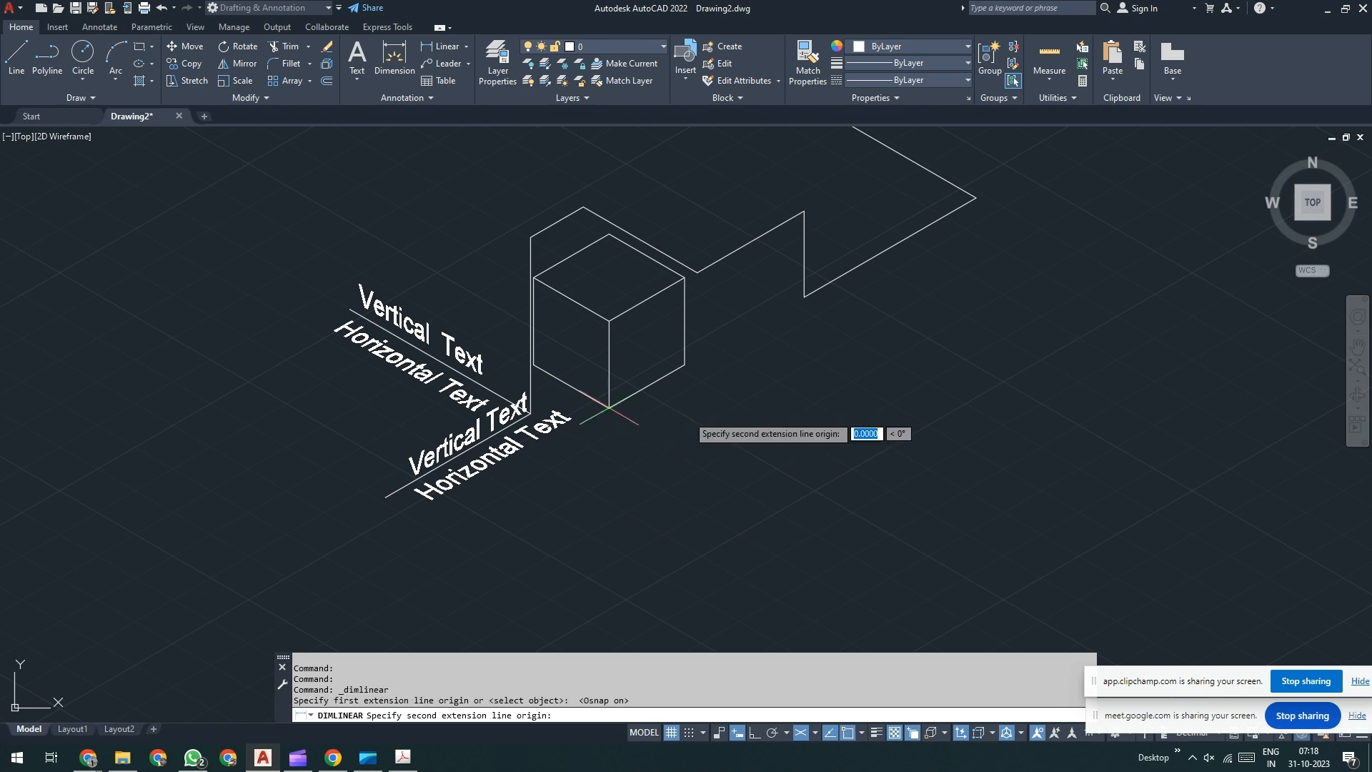
{"action": "left_click", "coordinate": [686, 367]}
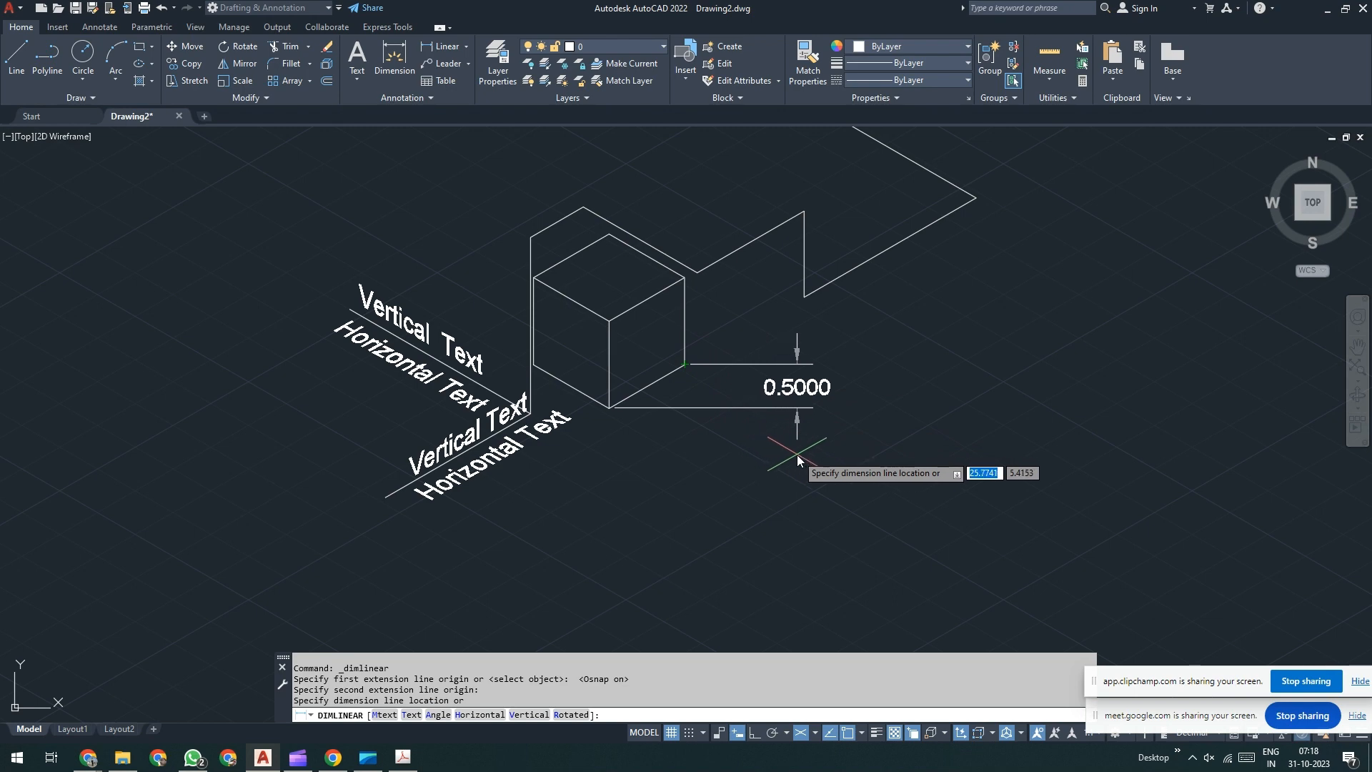
{"action": "left_click", "coordinate": [818, 466]}
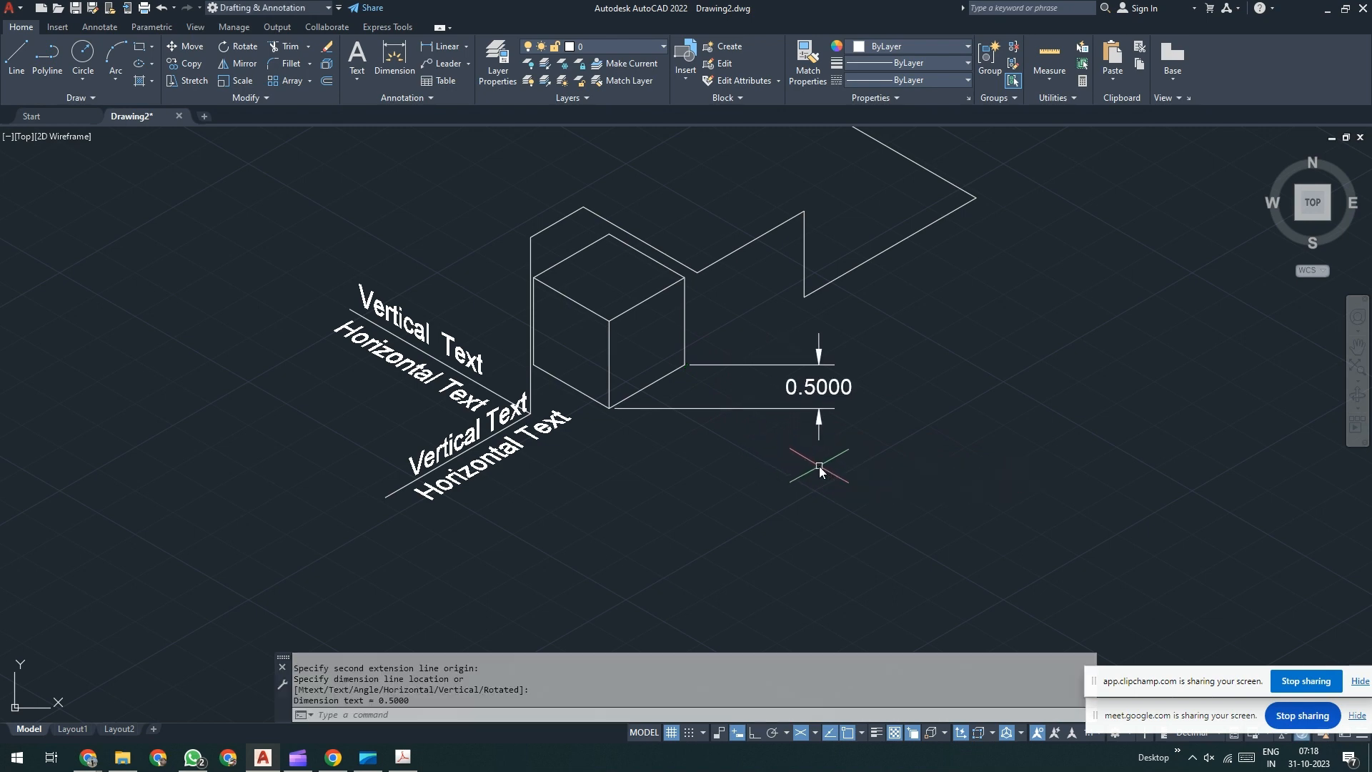
- Delete the linear dimension beside the cube
{"action": "left_click", "coordinate": [868, 368]}
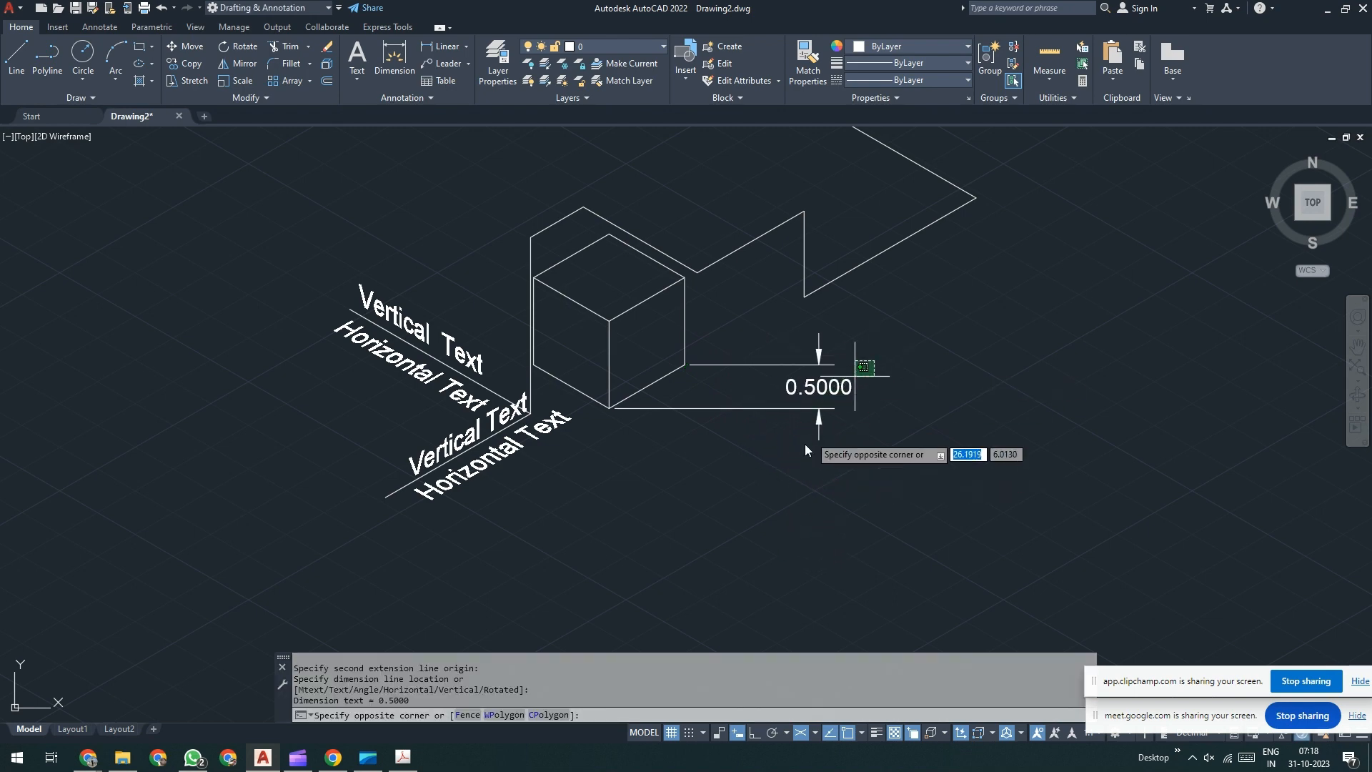
{"action": "left_click", "coordinate": [804, 448]}
{"action": "key", "text": "Delete"}
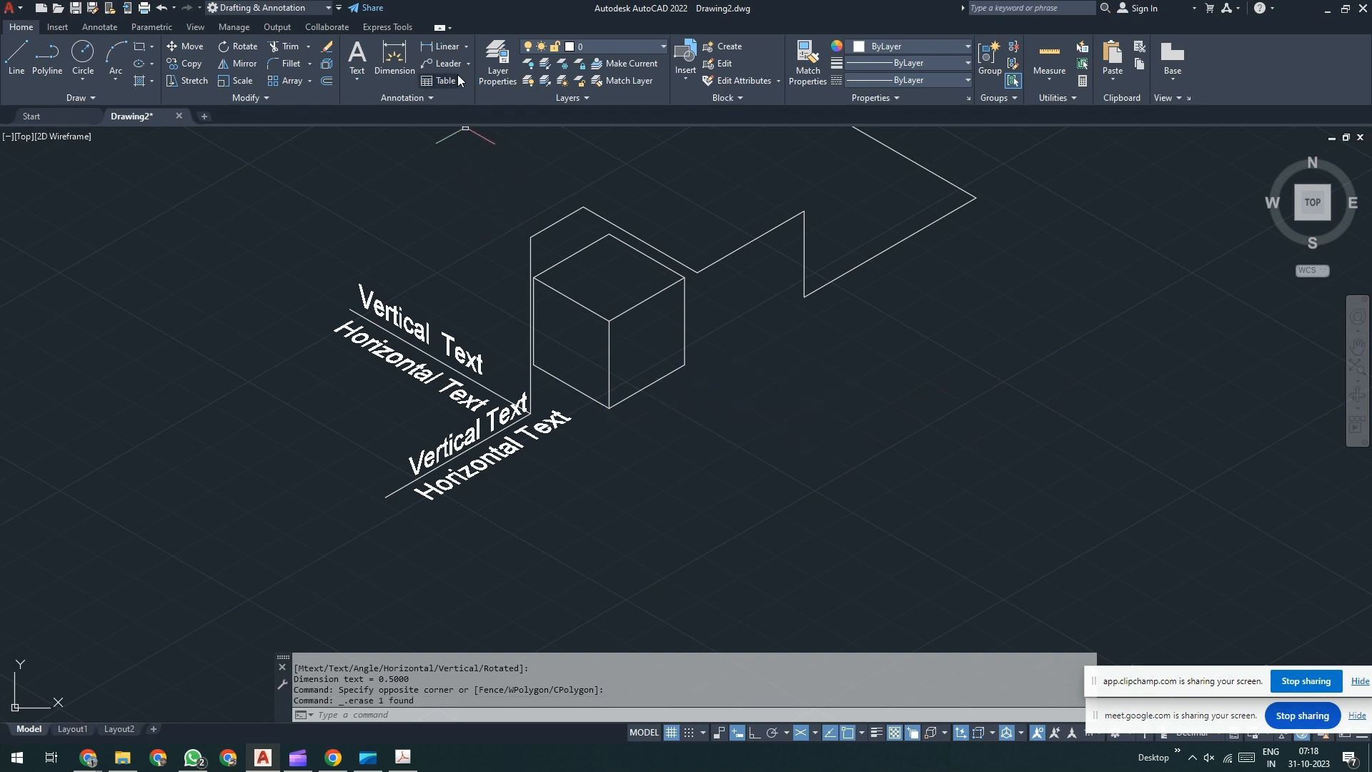
- Place an aligned dimension along the cube's lower-right base edge, offset outward below the cube
{"action": "left_click", "coordinate": [468, 50]}
{"action": "left_click", "coordinate": [456, 101]}
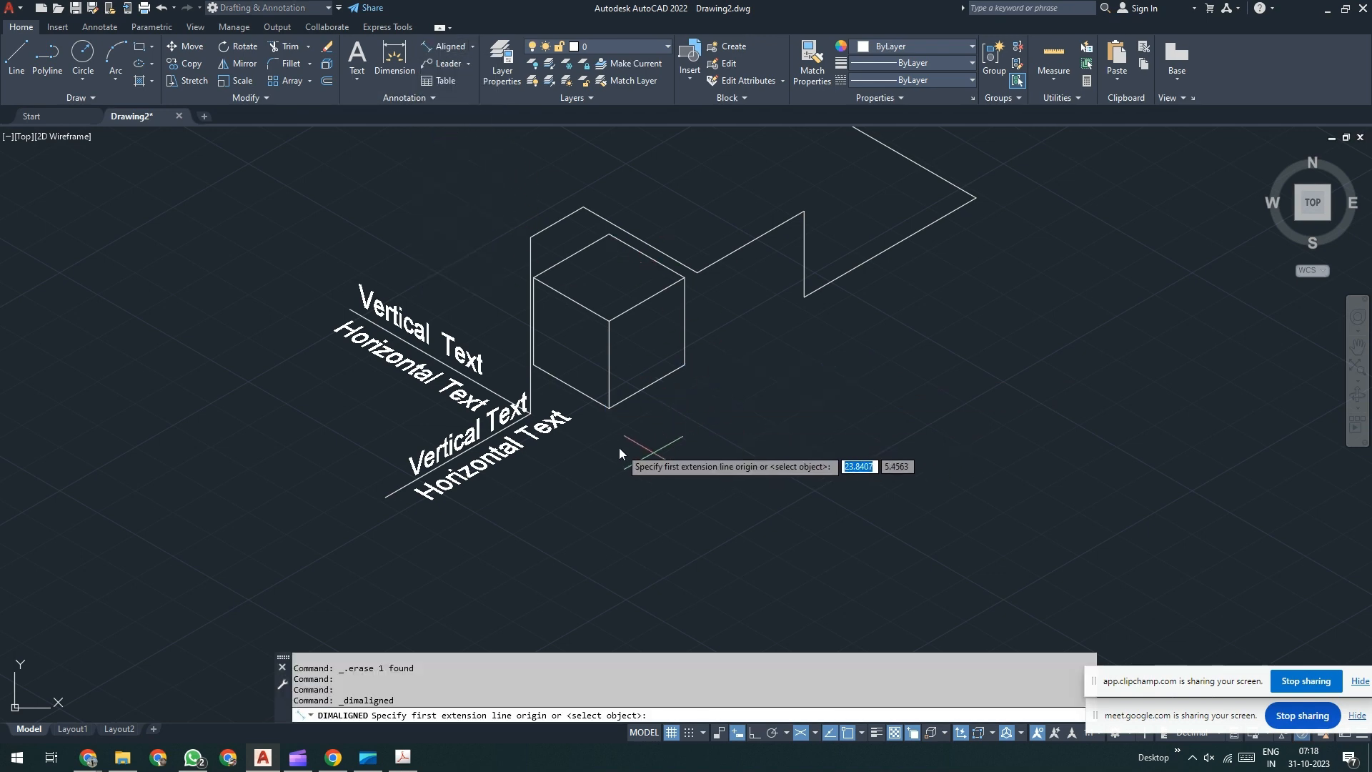
{"action": "left_click", "coordinate": [611, 409]}
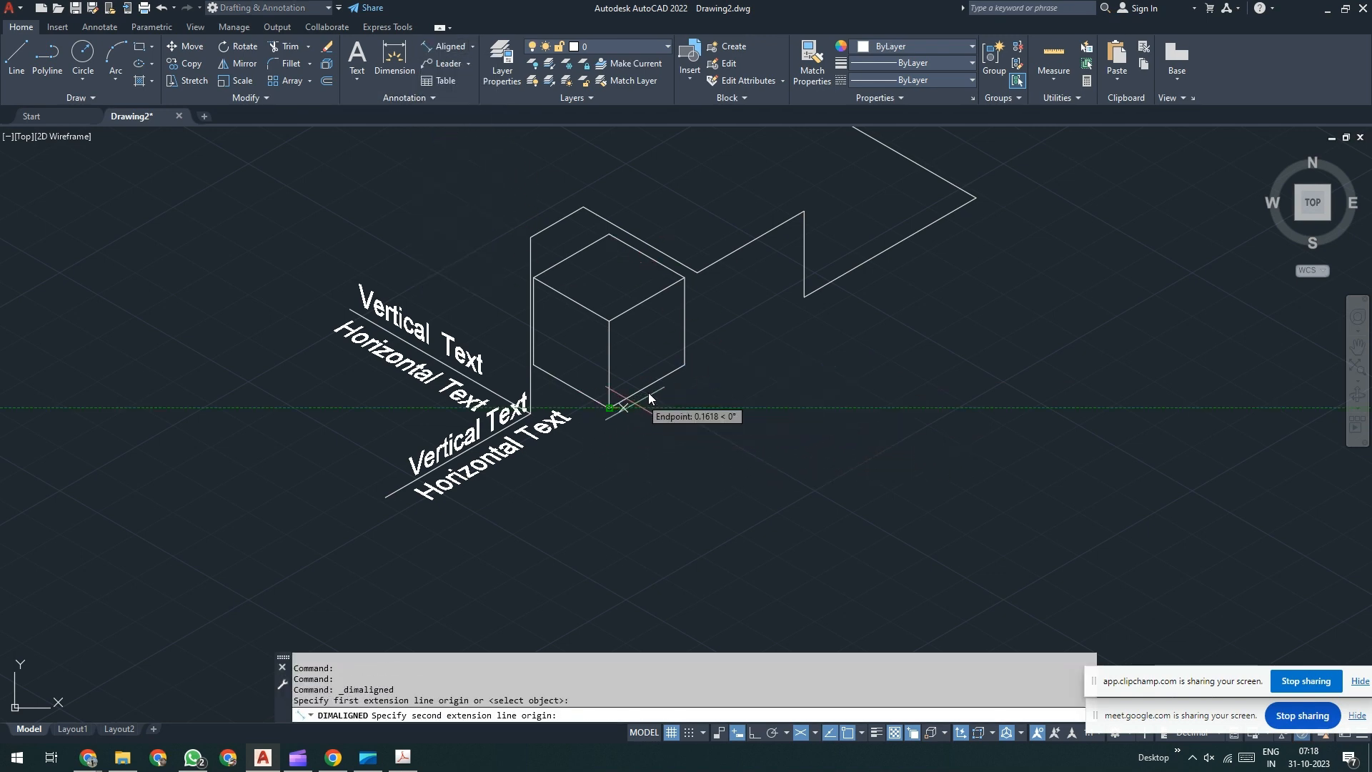
{"action": "left_click", "coordinate": [684, 368]}
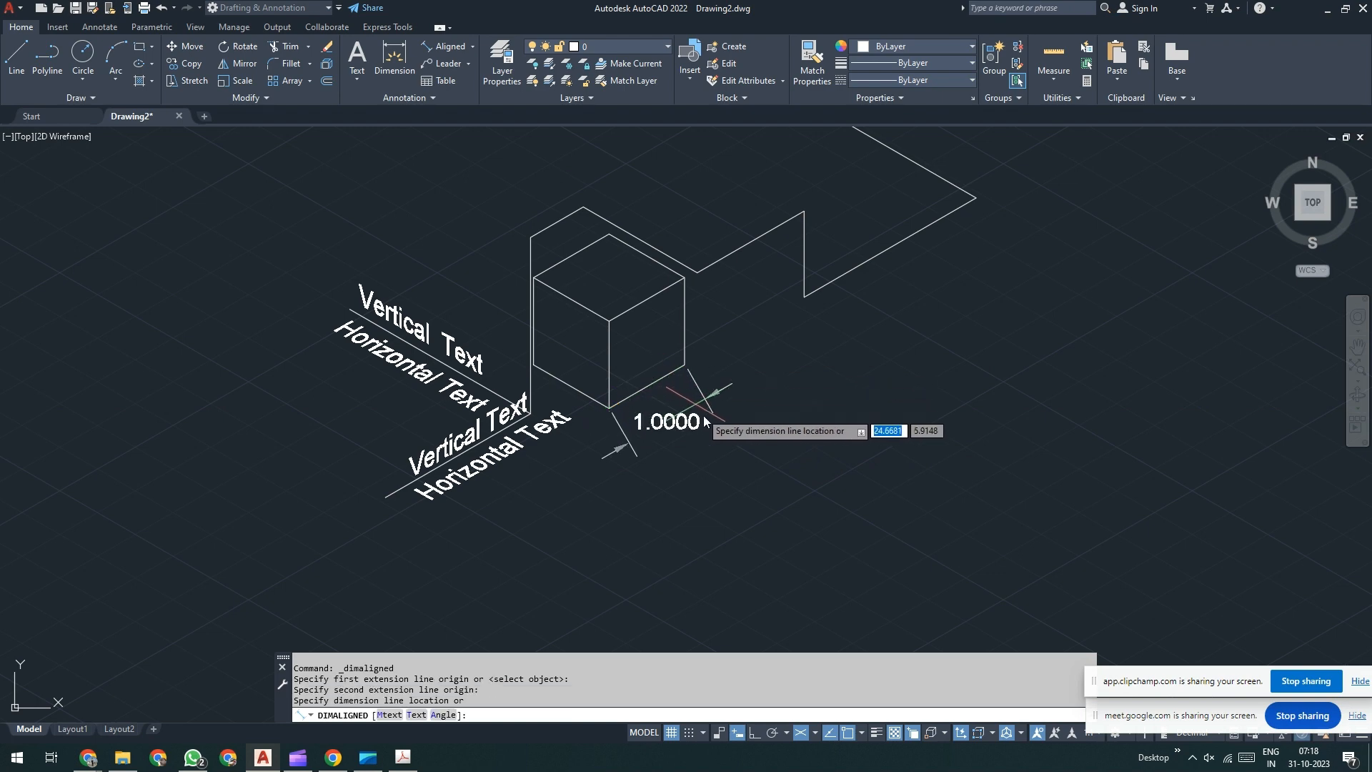
{"action": "left_click", "coordinate": [739, 457]}
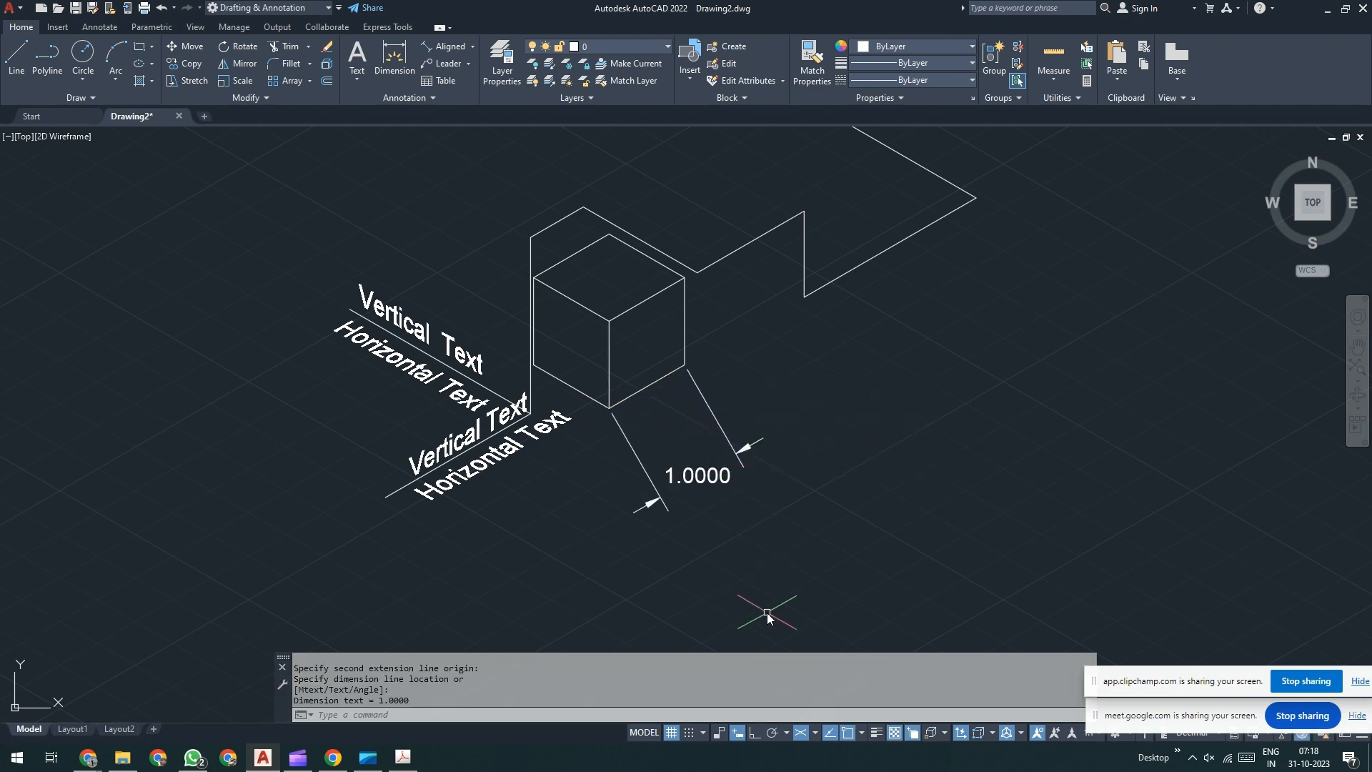
- Delete the aligned dimension below the cube's lower-right base edge
{"action": "left_click", "coordinate": [675, 492]}
{"action": "left_click", "coordinate": [622, 505]}
{"action": "key", "text": "Delete"}
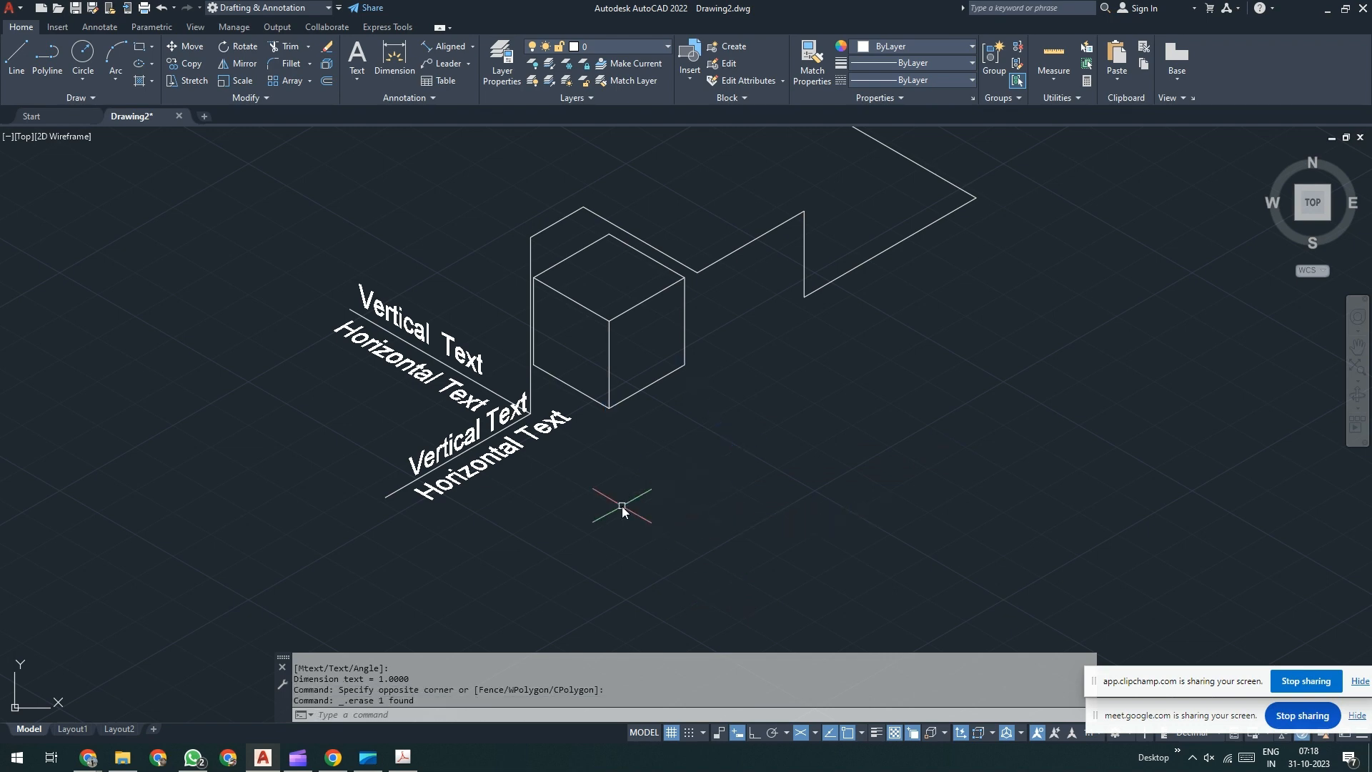
- With ortho on, draw an extension line from the cube's lowest corner outward at 330°
{"action": "type", "text": "l"}
{"action": "key", "text": "Return"}
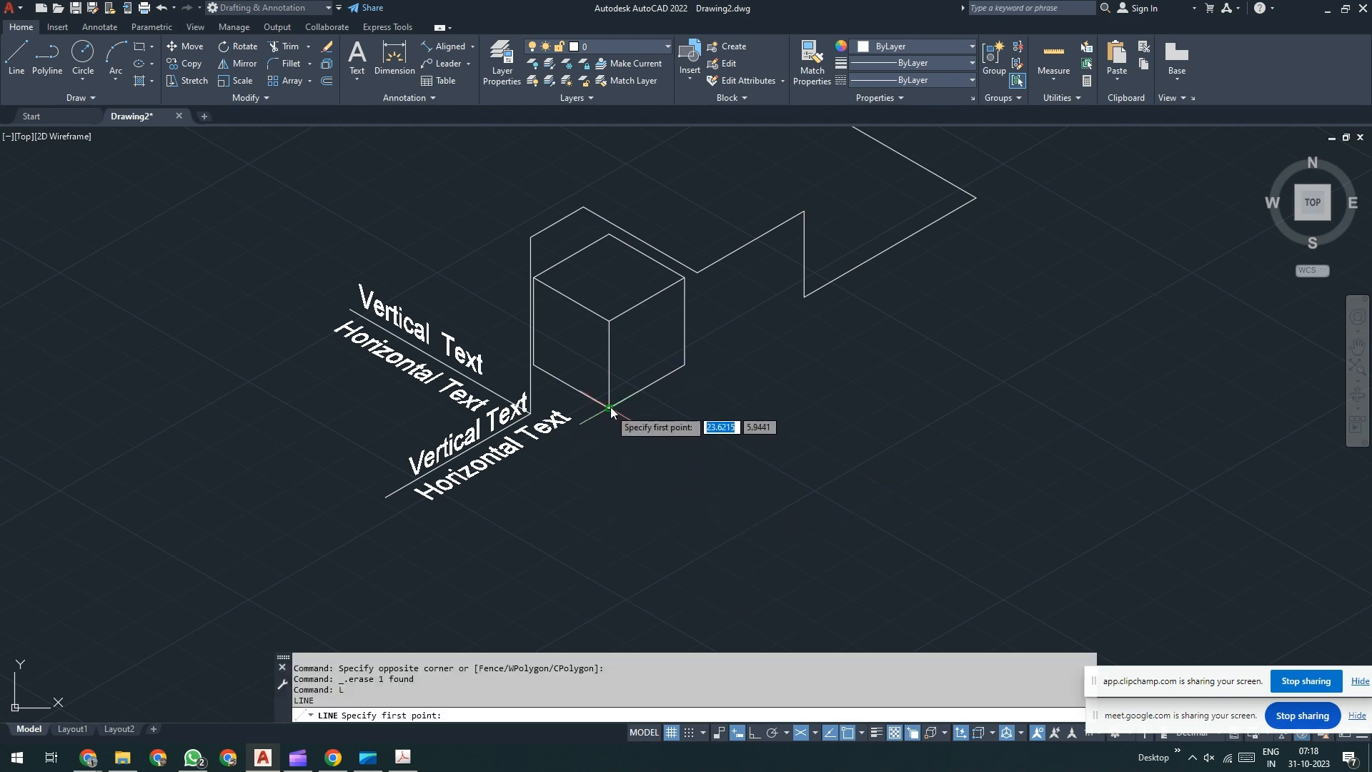
{"action": "left_click", "coordinate": [608, 407]}
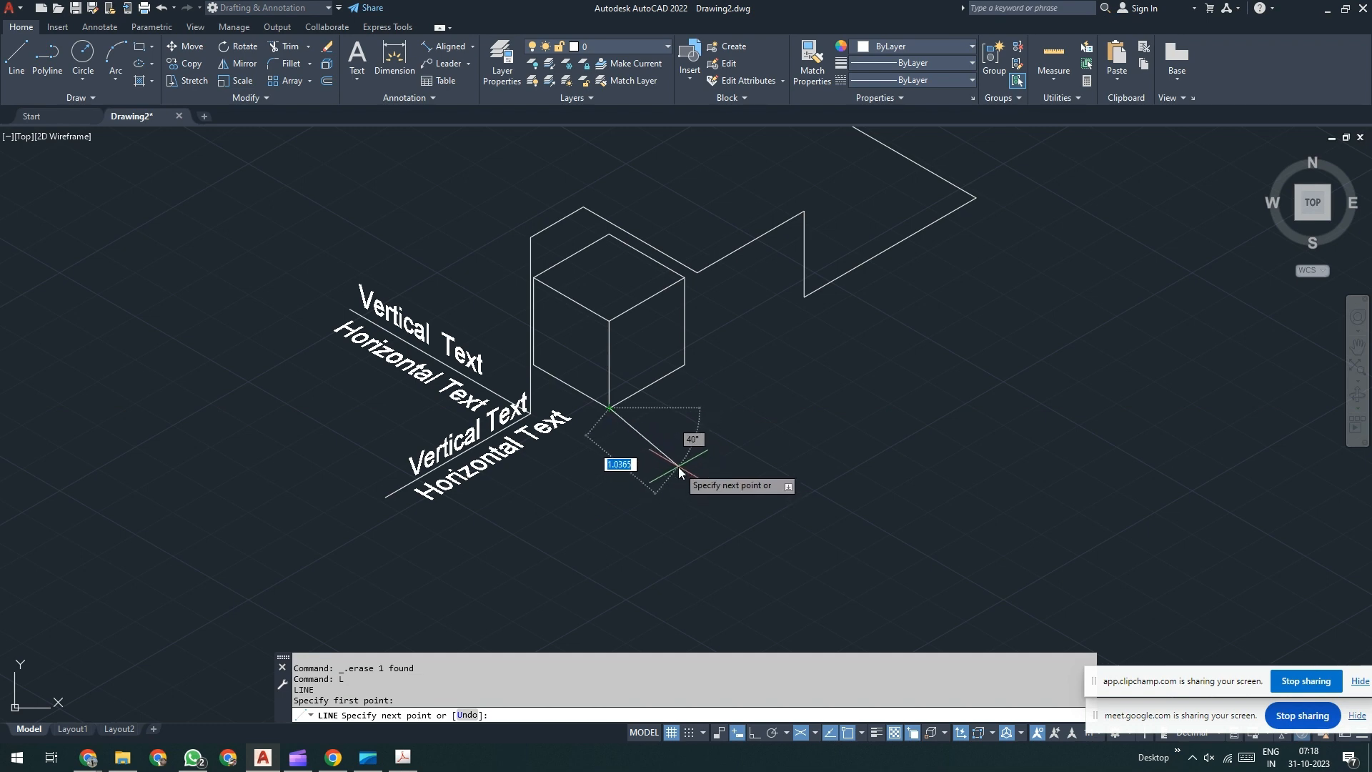
{"action": "key", "text": "F8"}
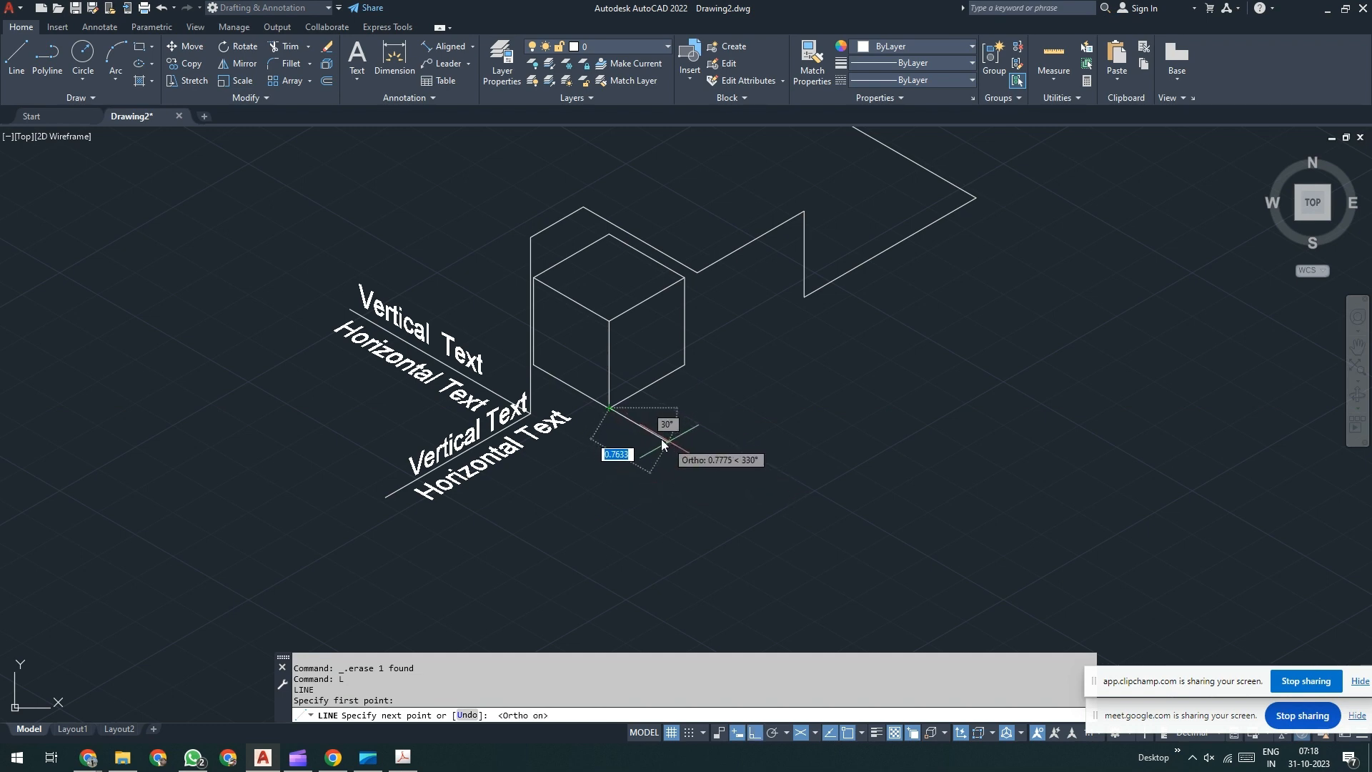
{"action": "left_click", "coordinate": [676, 450]}
{"action": "key", "text": "Return"}
- Draw a parallel extension line of similar length from the other end of the cube's lower-right base edge
{"action": "key", "text": "Return"}
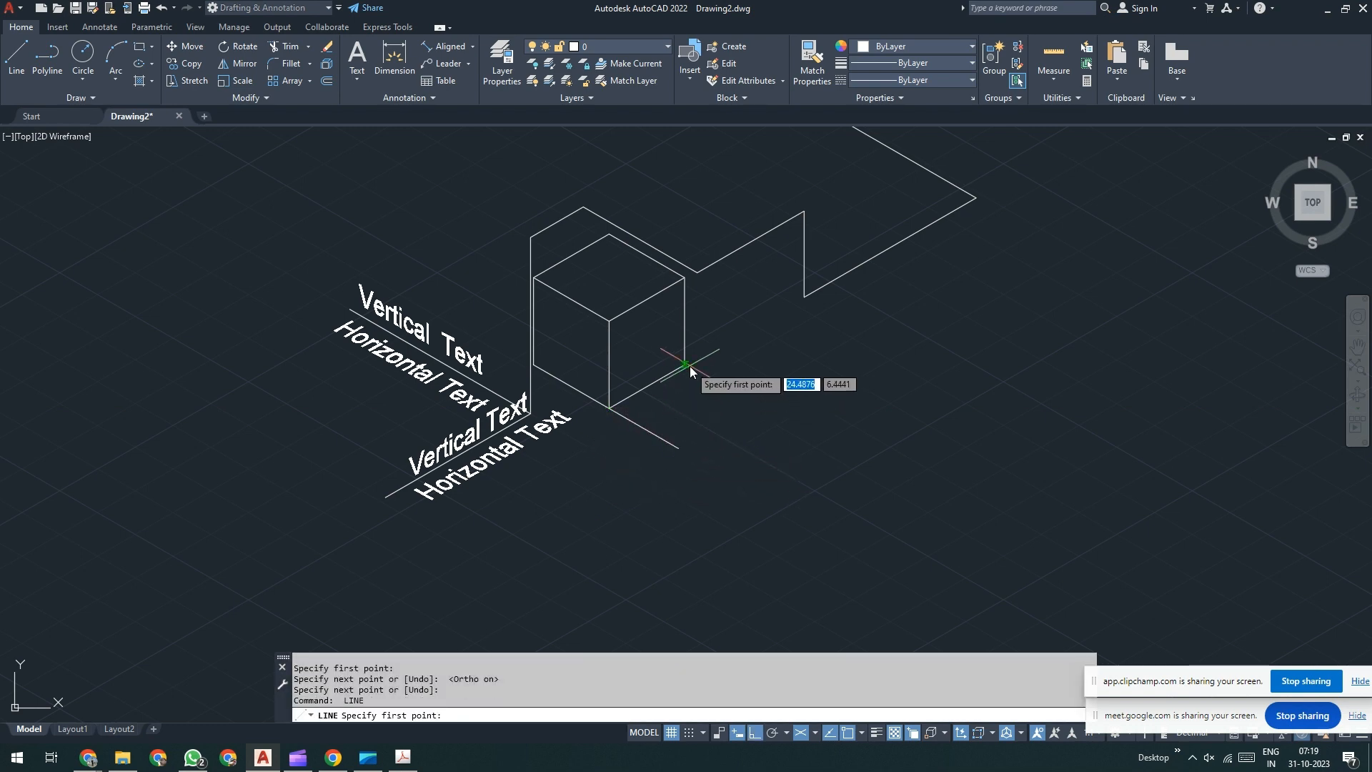
{"action": "left_click", "coordinate": [679, 367]}
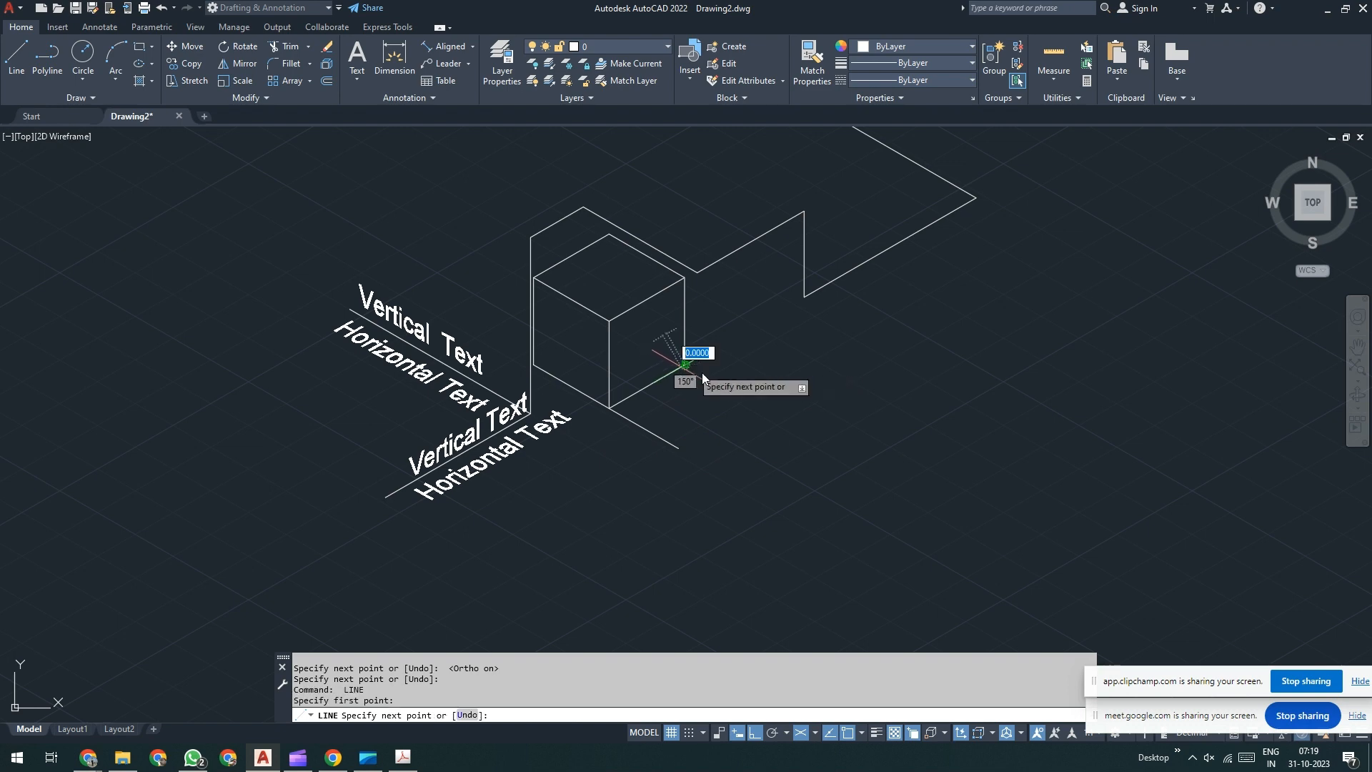
{"action": "left_click", "coordinate": [757, 397]}
{"action": "key", "text": "Return"}
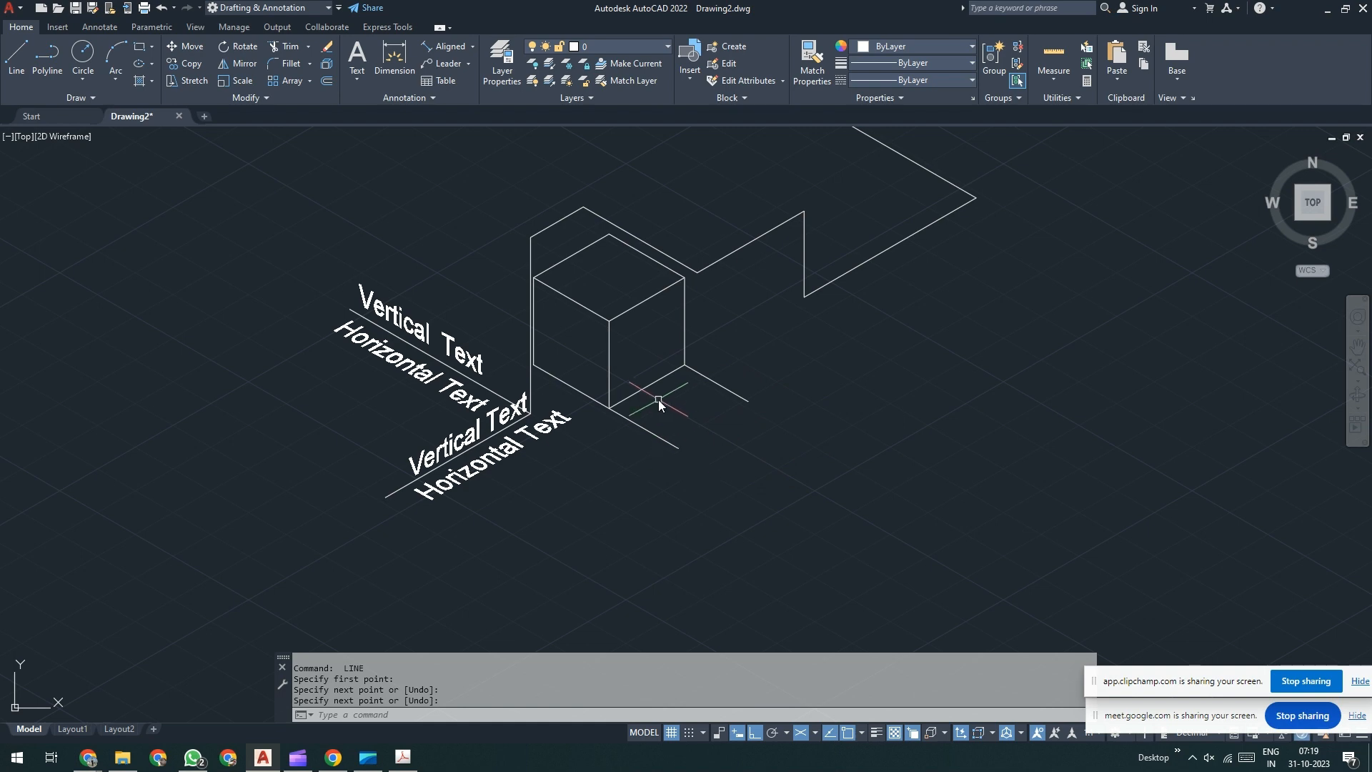
- Move both extension lines about 0.09 outward along 330° to leave a small gap from the cube
{"action": "left_click", "coordinate": [757, 378]}
{"action": "left_click", "coordinate": [721, 413]}
{"action": "left_click", "coordinate": [691, 422]}
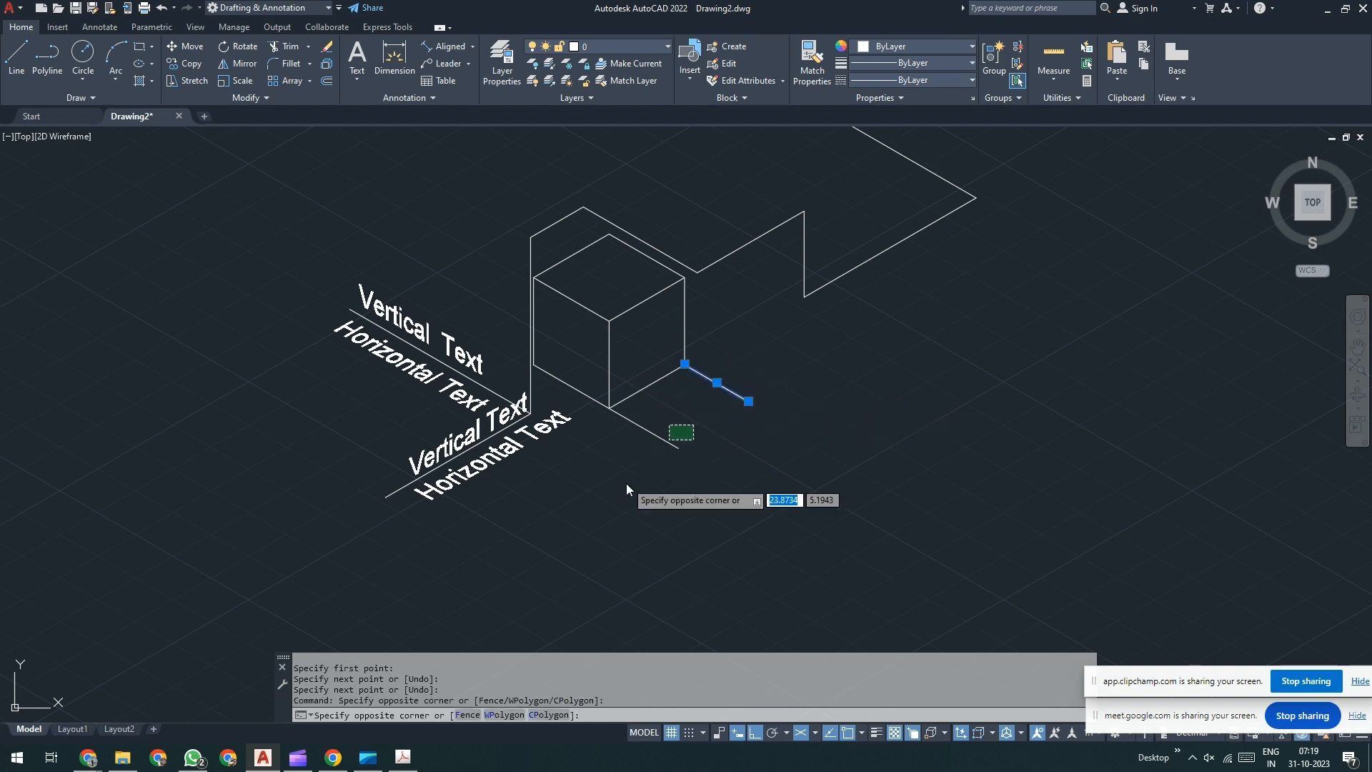
{"action": "left_click", "coordinate": [626, 483]}
{"action": "type", "text": "M"}
{"action": "key", "text": "Return"}
{"action": "left_click", "coordinate": [609, 408]}
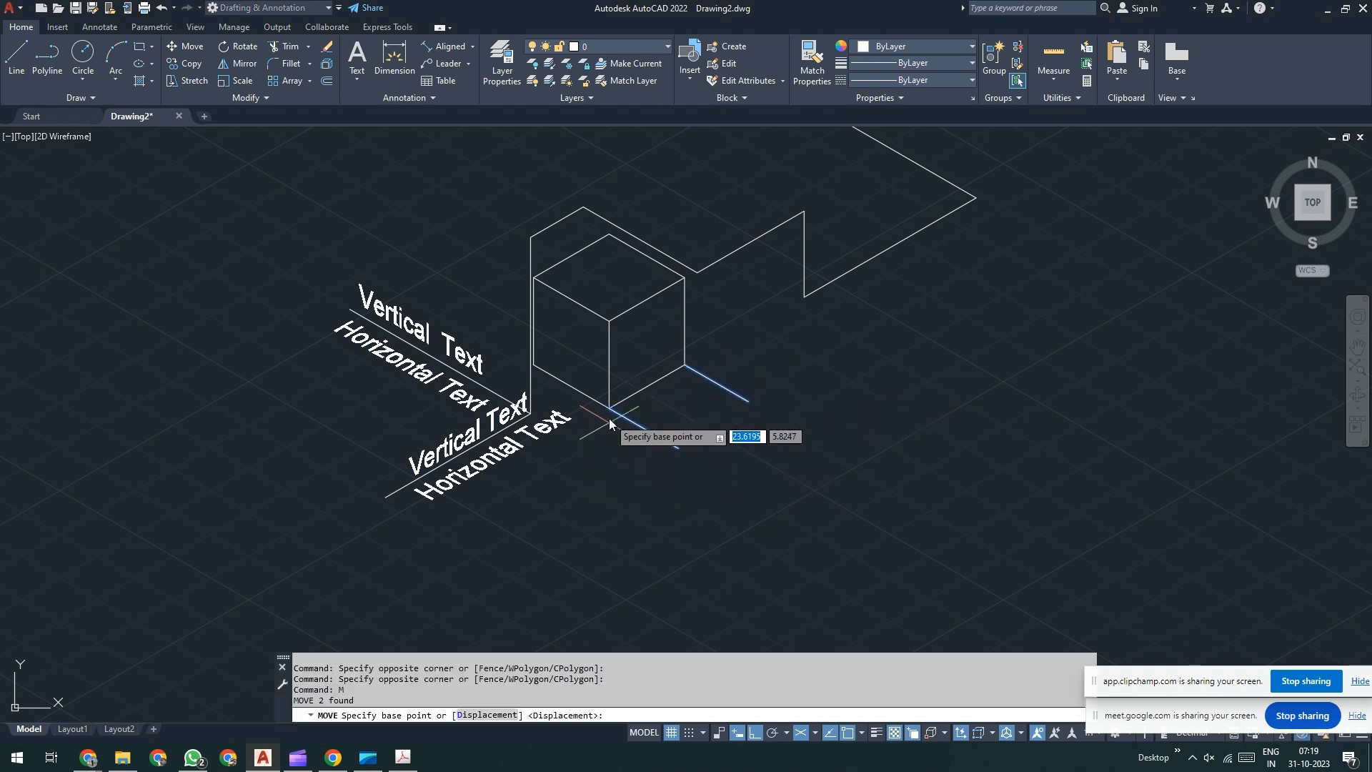
{"action": "scroll", "coordinate": [609, 411], "scroll_direction": "up", "scroll_amount": 2}
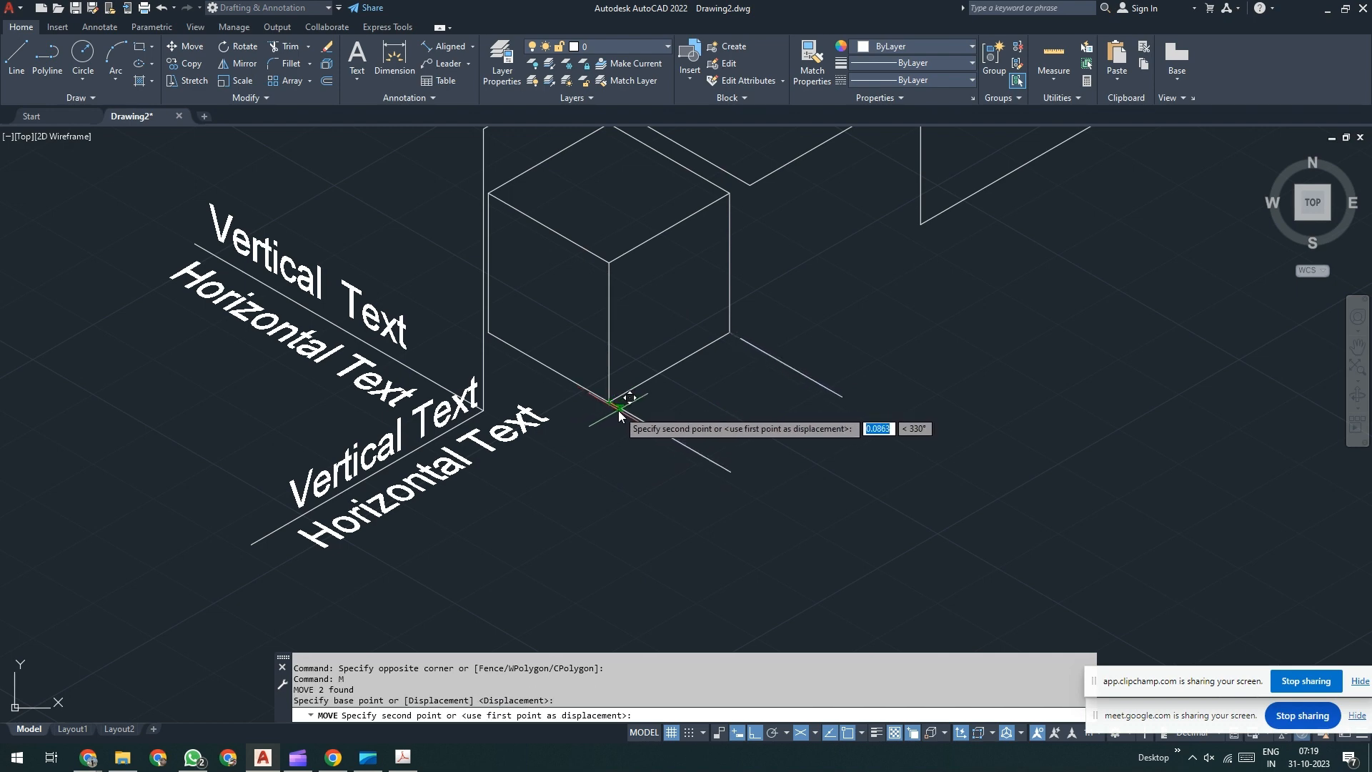
{"action": "left_click", "coordinate": [618, 410]}
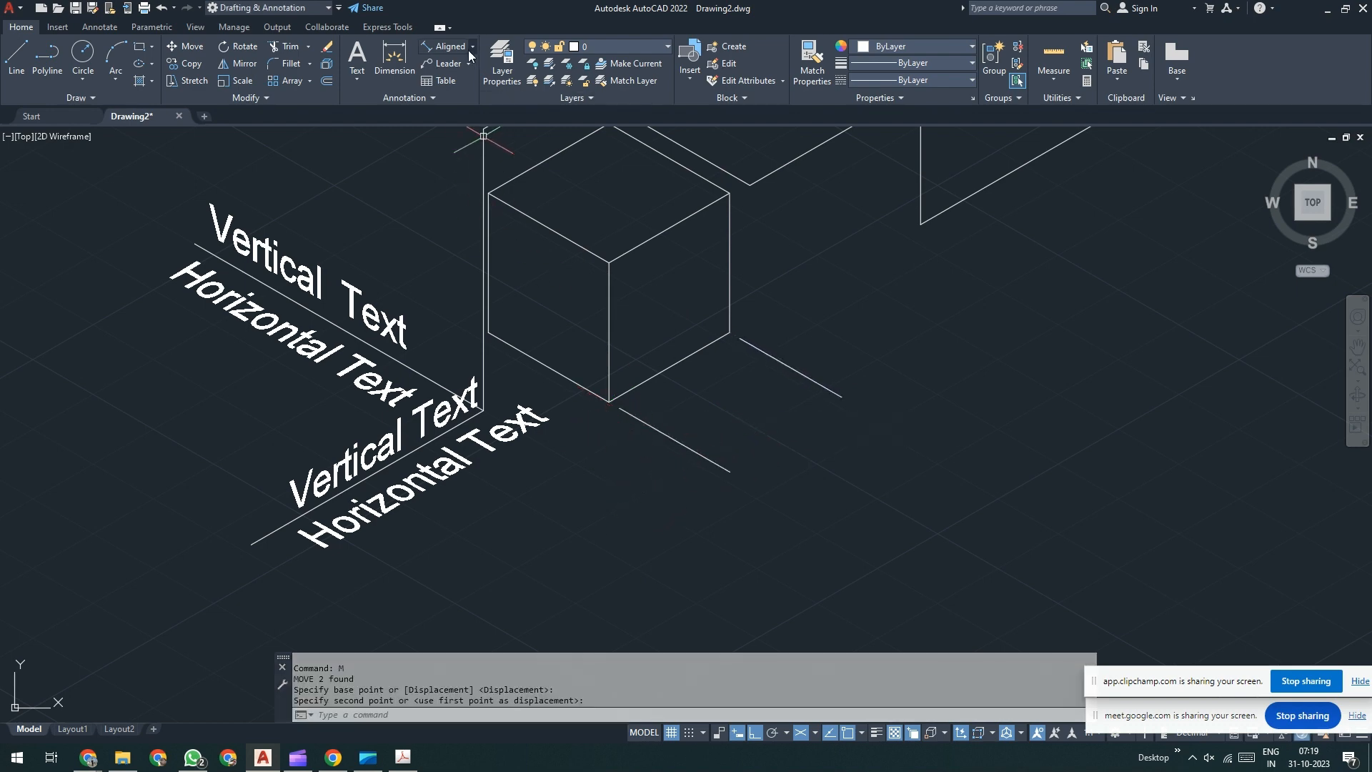
- Place an aligned dimension between the midpoints of the two extension lines, with its dimension line running between them
{"action": "left_click", "coordinate": [450, 47]}
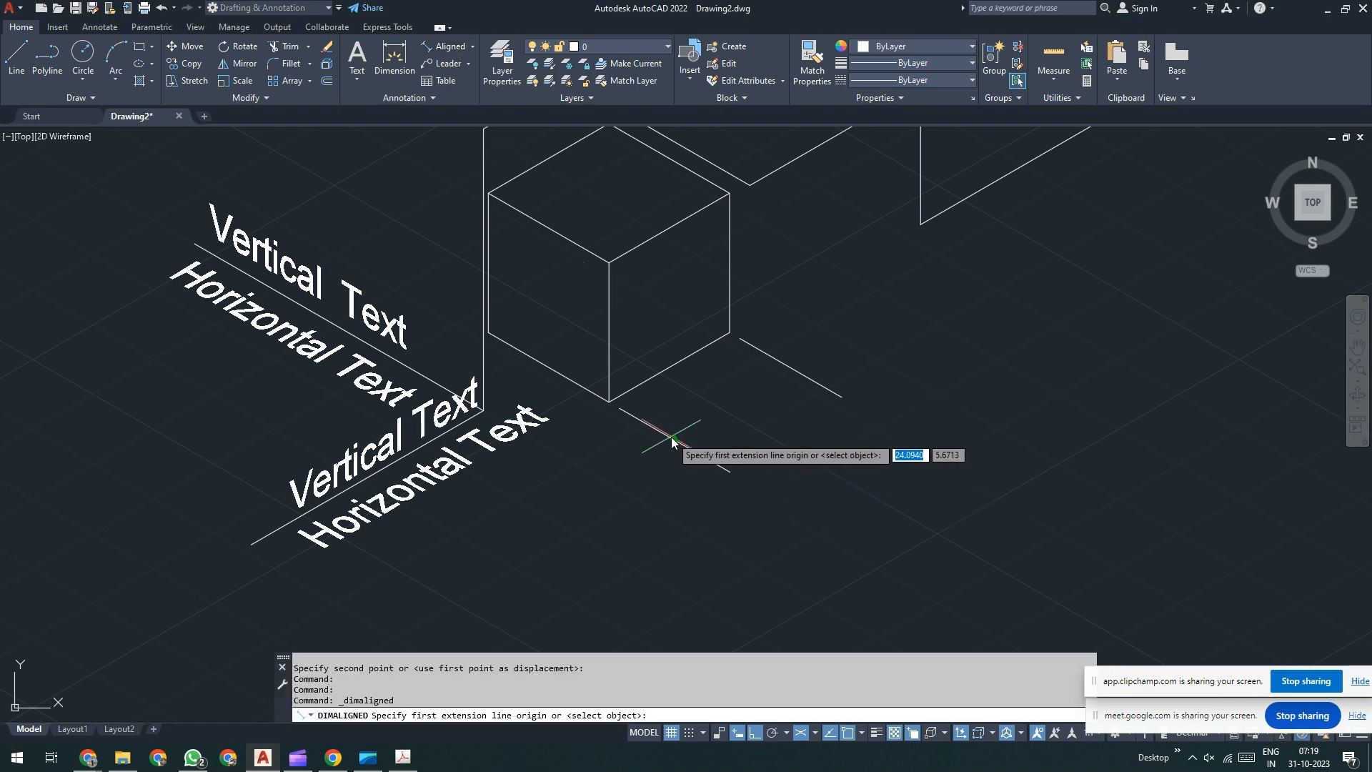
{"action": "left_click", "coordinate": [673, 439]}
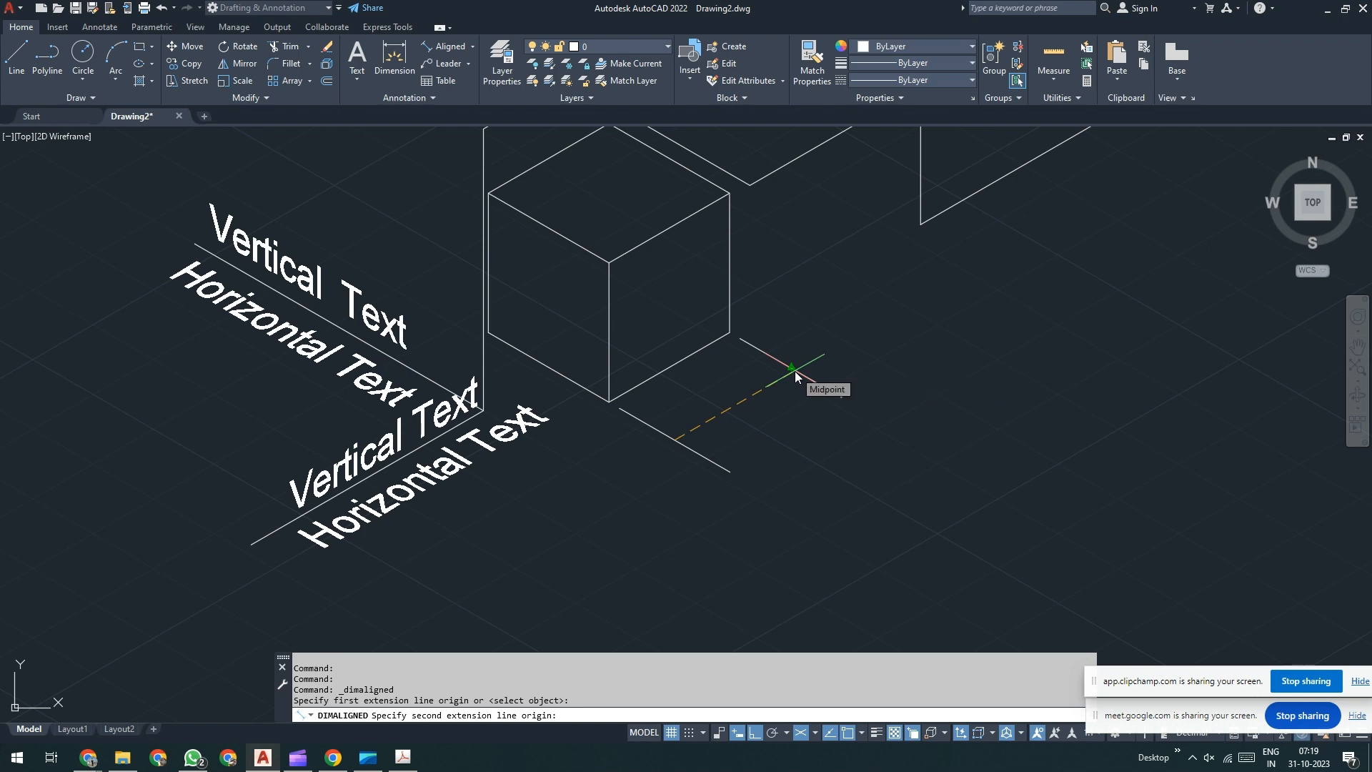
{"action": "scroll", "coordinate": [795, 371], "scroll_direction": "up", "scroll_amount": 4}
{"action": "scroll", "coordinate": [795, 372], "scroll_direction": "up", "scroll_amount": 4}
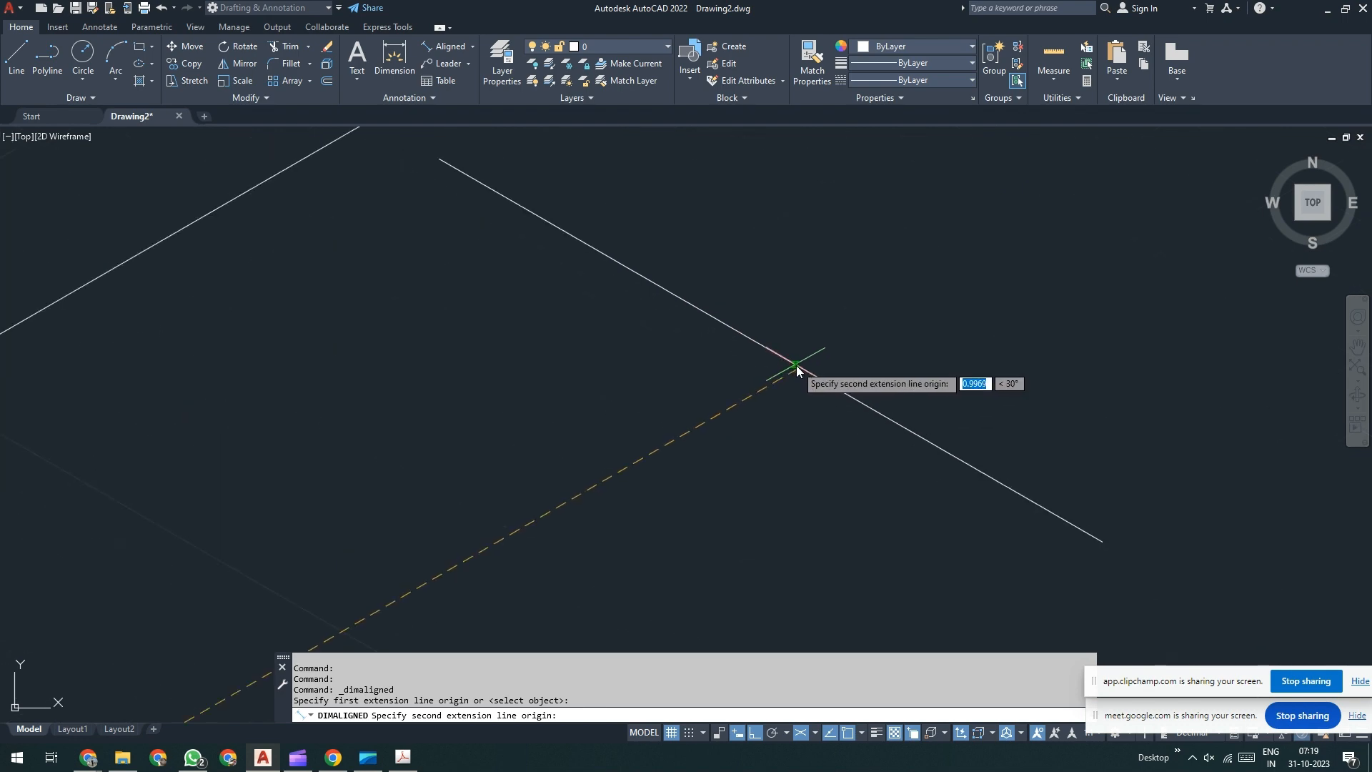
{"action": "left_click", "coordinate": [797, 366]}
{"action": "scroll", "coordinate": [796, 373], "scroll_direction": "down", "scroll_amount": 5}
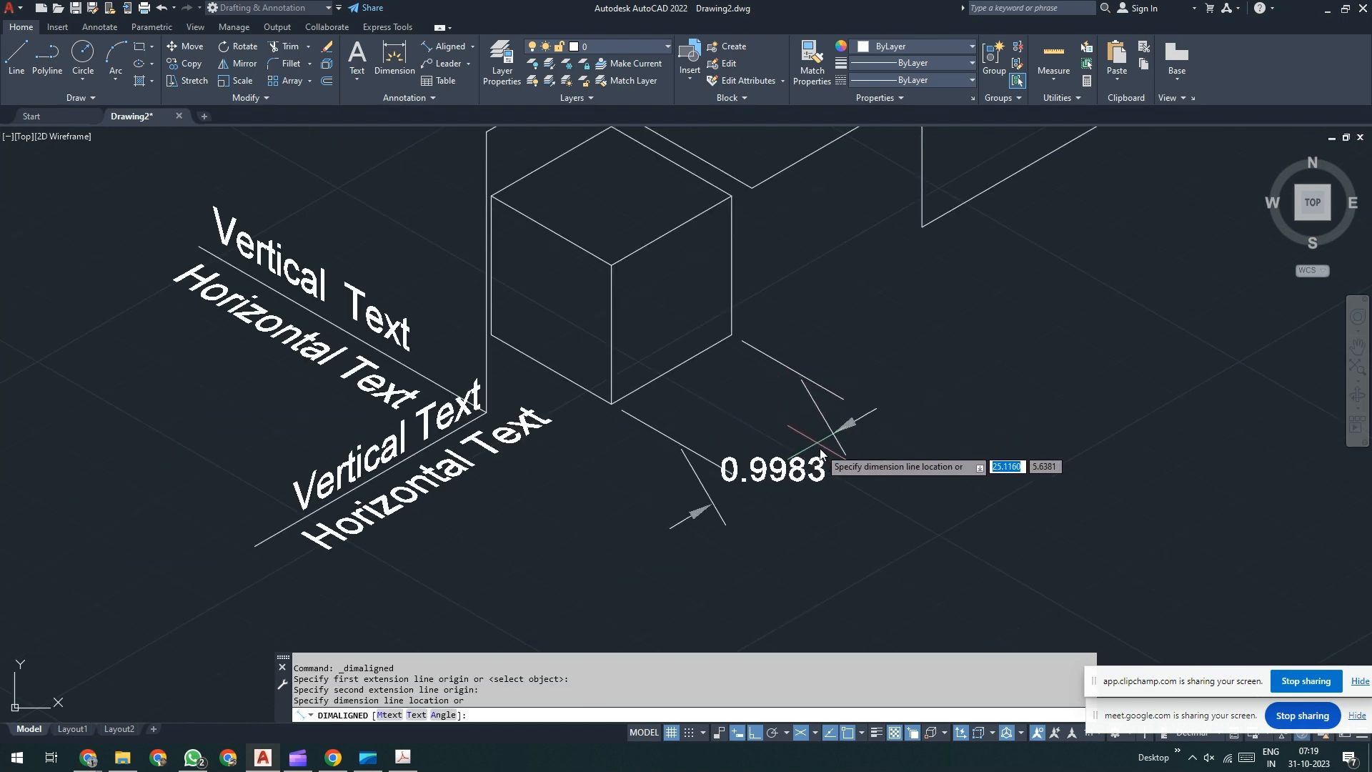
{"action": "left_click", "coordinate": [799, 371]}
- Modify the Standard dimension style to suppress Ext line 1 and Ext line 2
{"action": "left_click", "coordinate": [773, 408]}
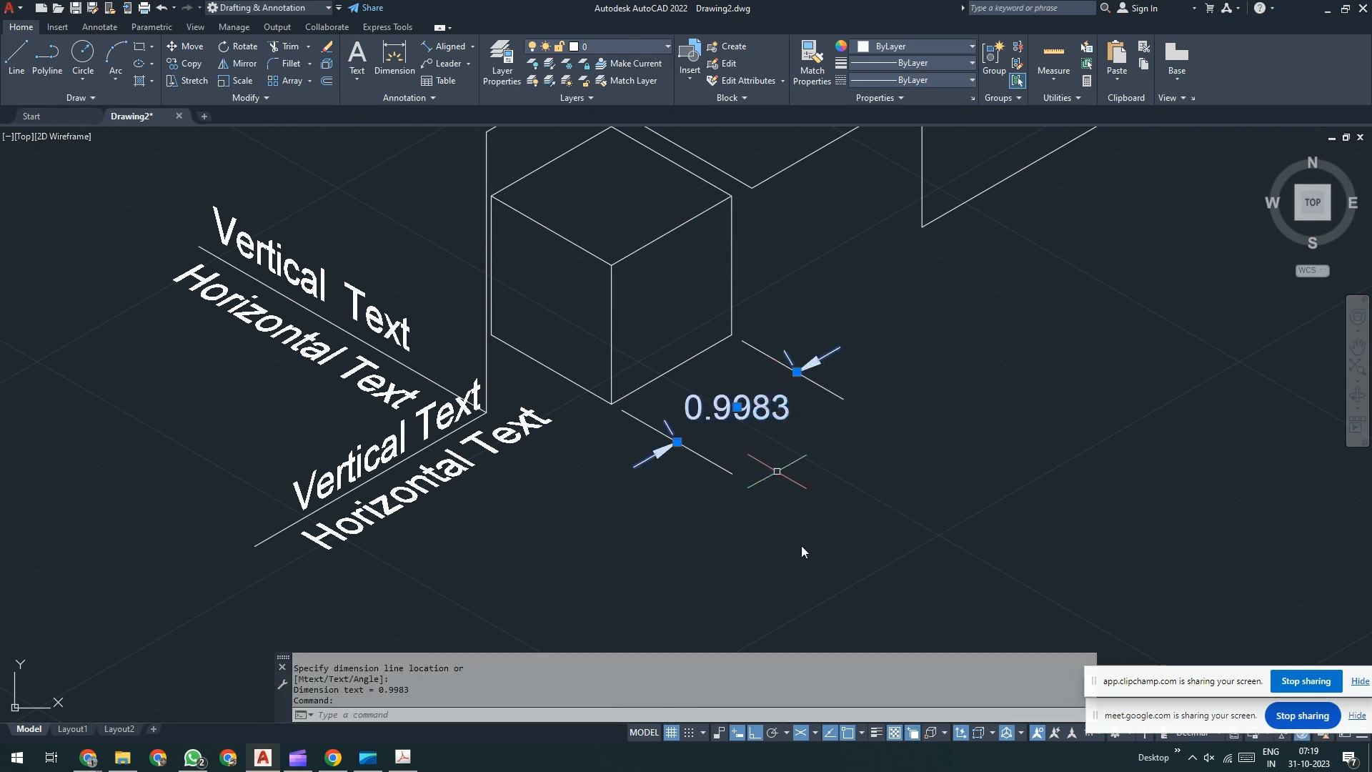
{"action": "type", "text": "D"}
{"action": "key", "text": "Return"}
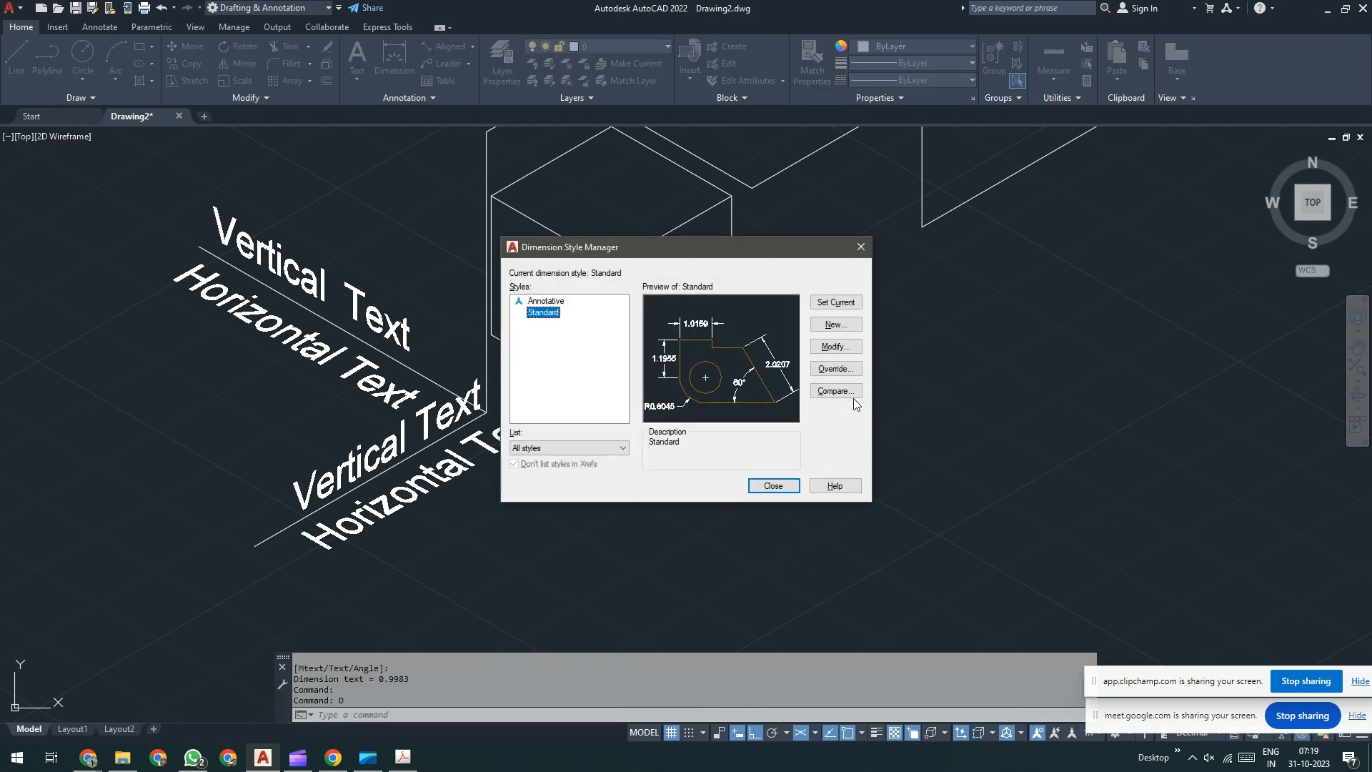
{"action": "left_click", "coordinate": [835, 346]}
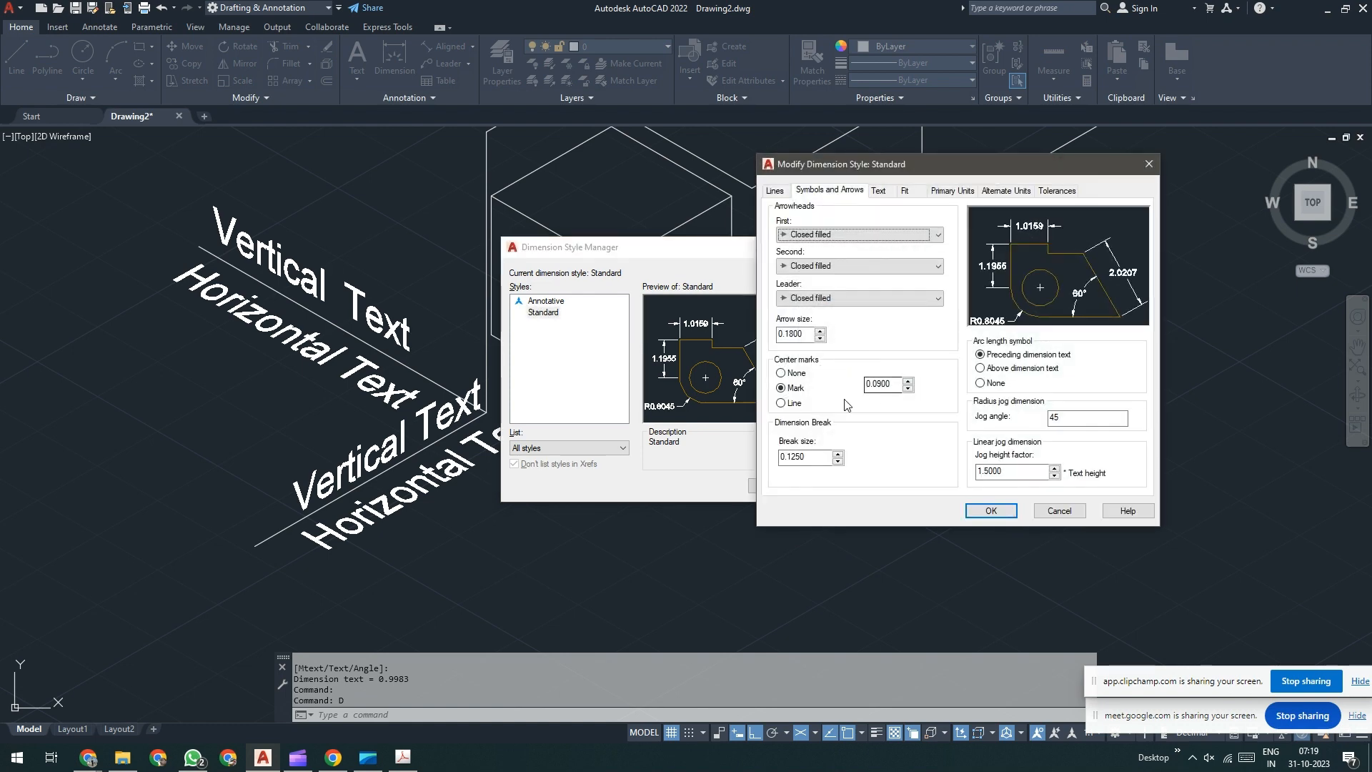
{"action": "left_click", "coordinate": [775, 191]}
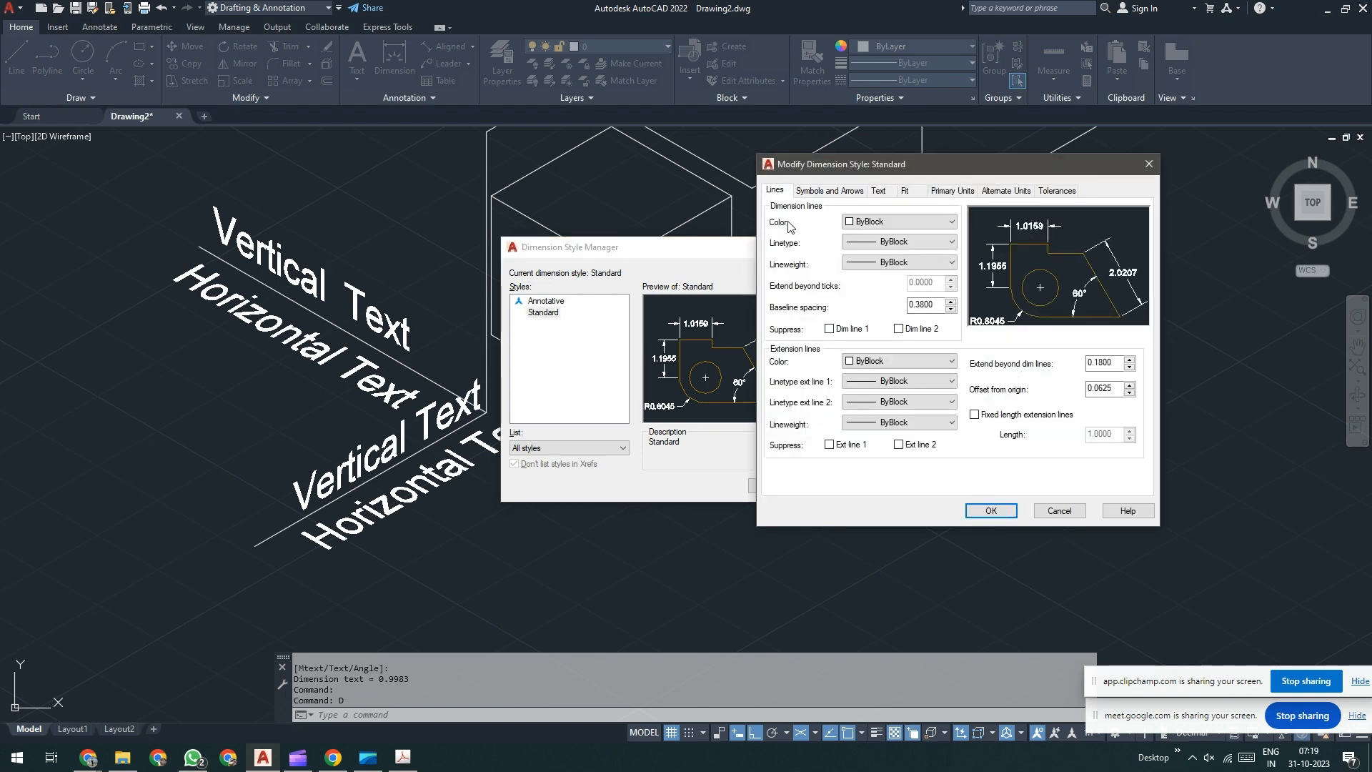
{"action": "left_click", "coordinate": [830, 444]}
{"action": "left_click", "coordinate": [900, 445]}
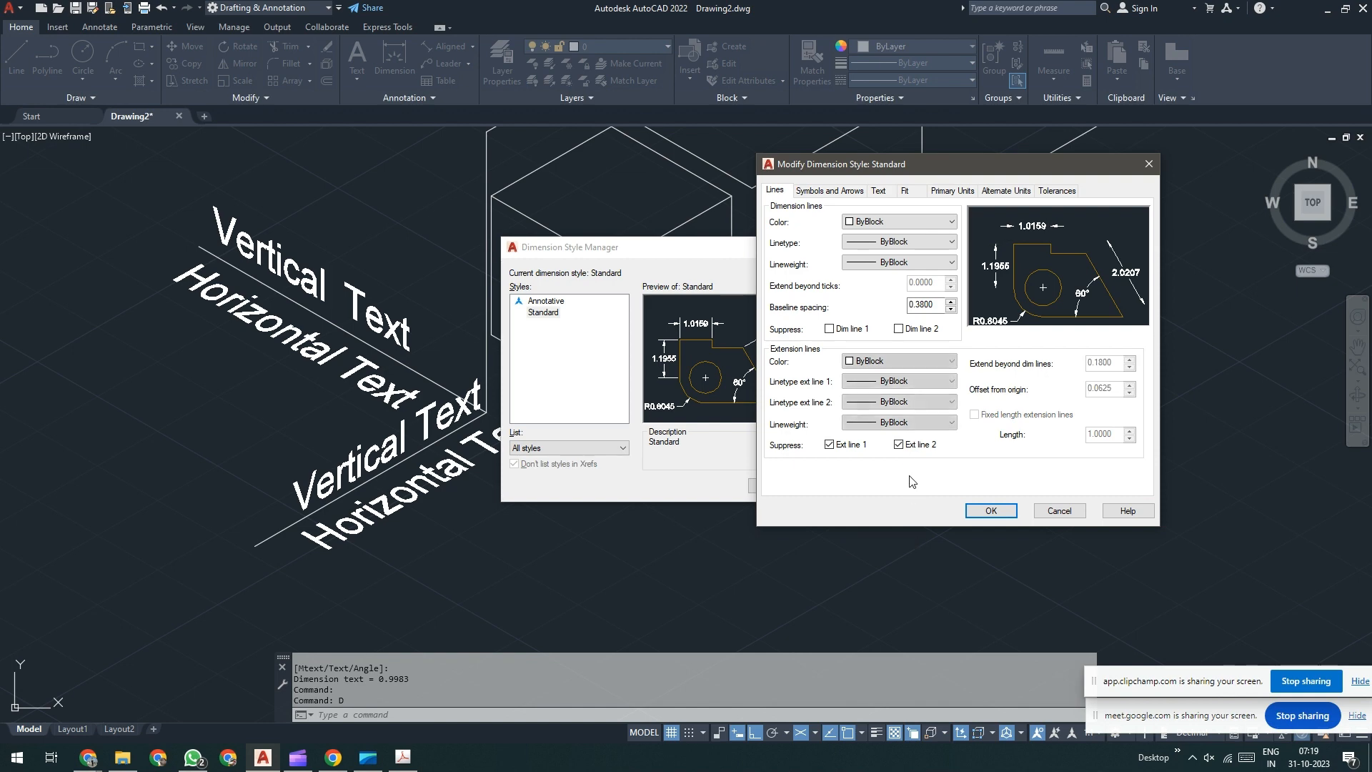
{"action": "left_click", "coordinate": [989, 512]}
{"action": "left_click", "coordinate": [775, 487]}
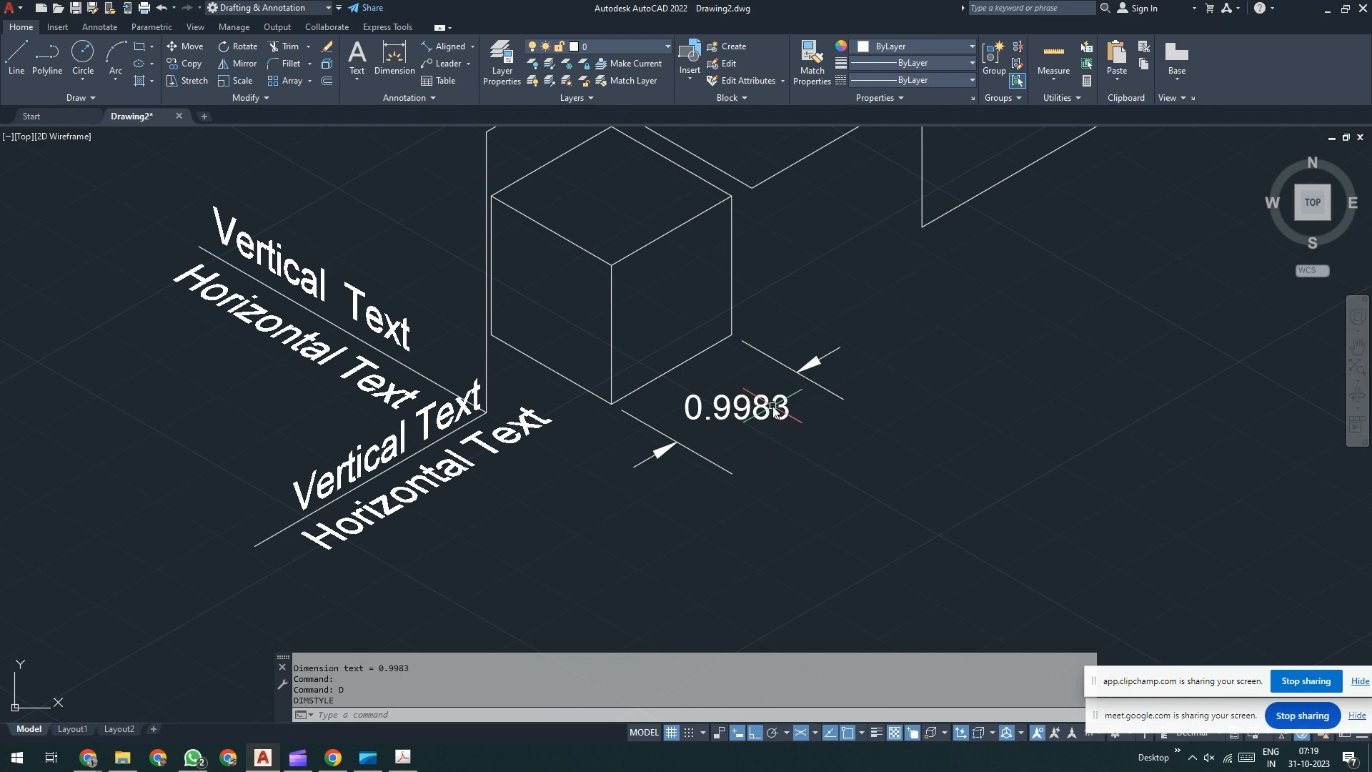
- Delete the aligned dimension between the two extension lines
{"action": "scroll", "coordinate": [773, 406], "scroll_direction": "down", "scroll_amount": 2}
{"action": "scroll", "coordinate": [773, 406], "scroll_direction": "up", "scroll_amount": 2}
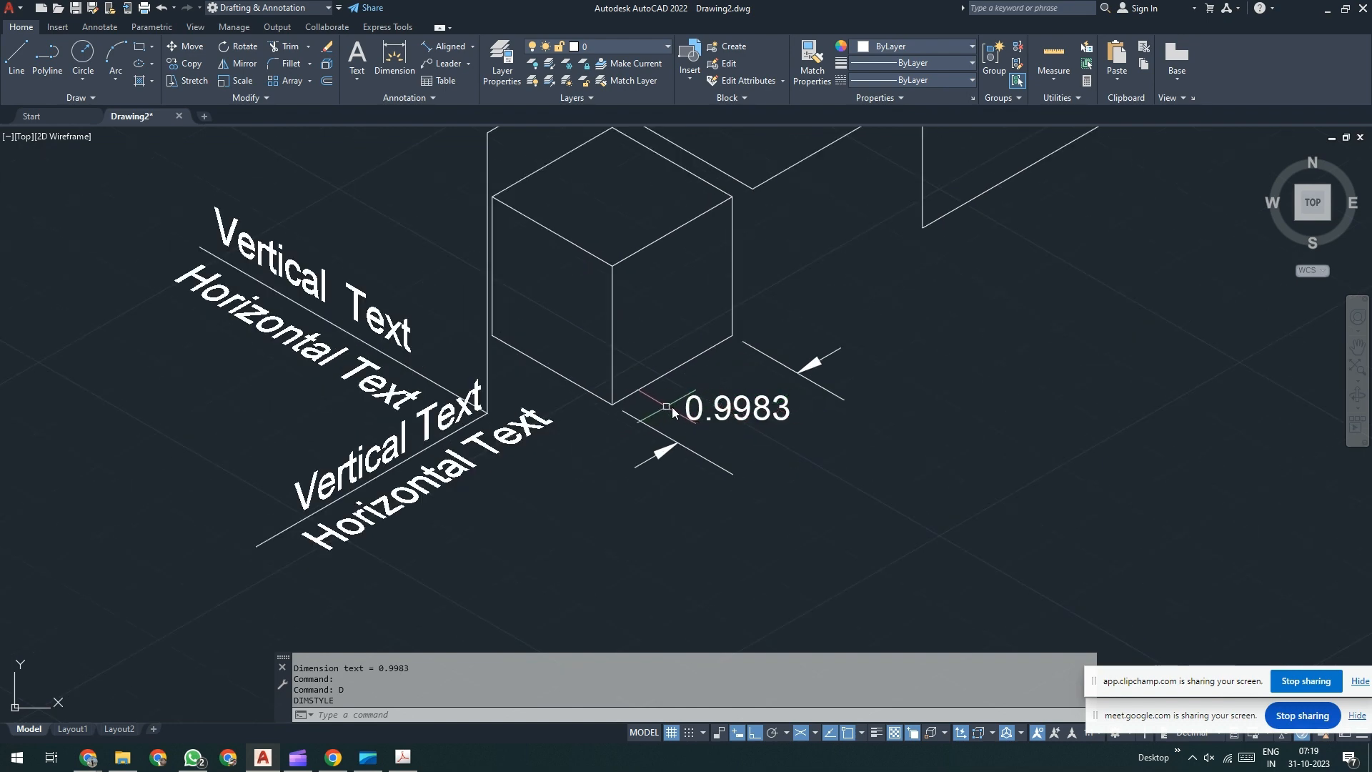
{"action": "left_click", "coordinate": [770, 355]}
{"action": "key", "text": "Escape"}
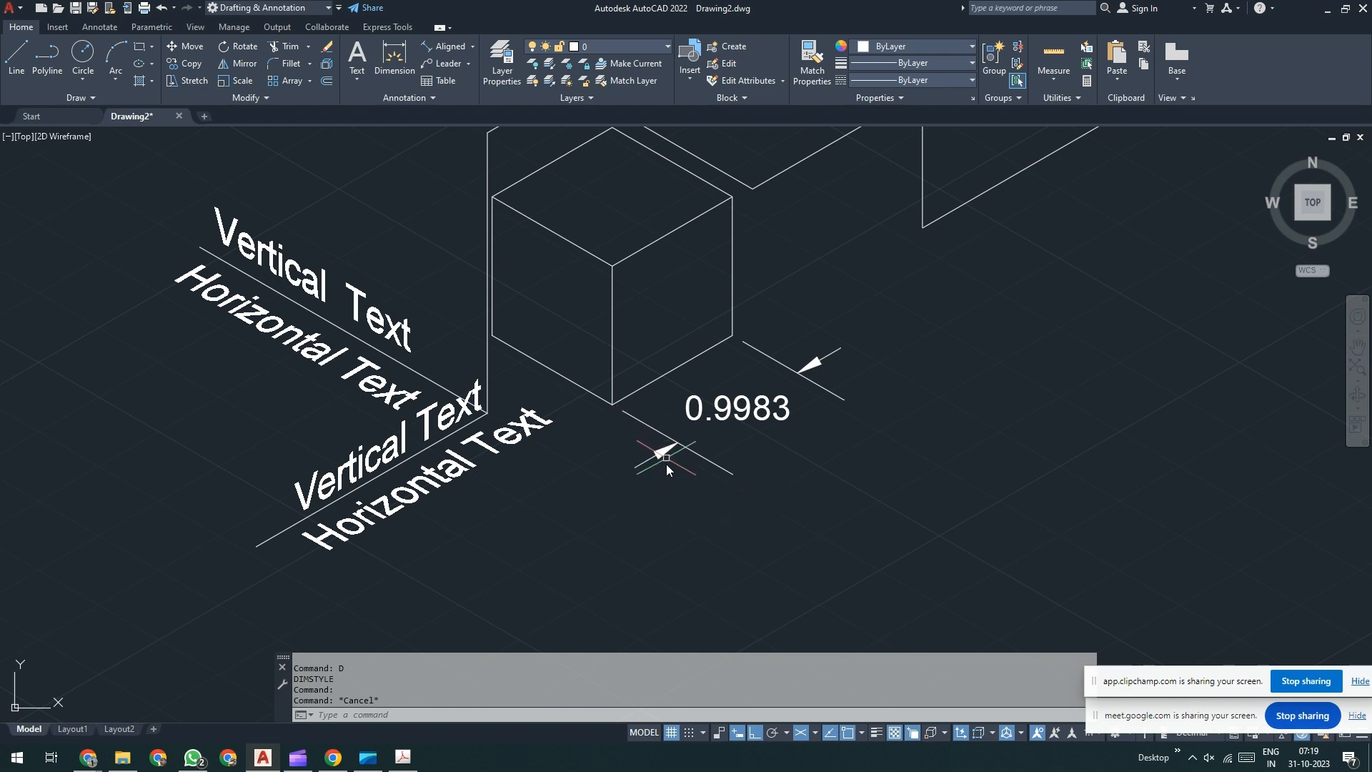
{"action": "left_click", "coordinate": [719, 423]}
{"action": "key", "text": "Delete"}
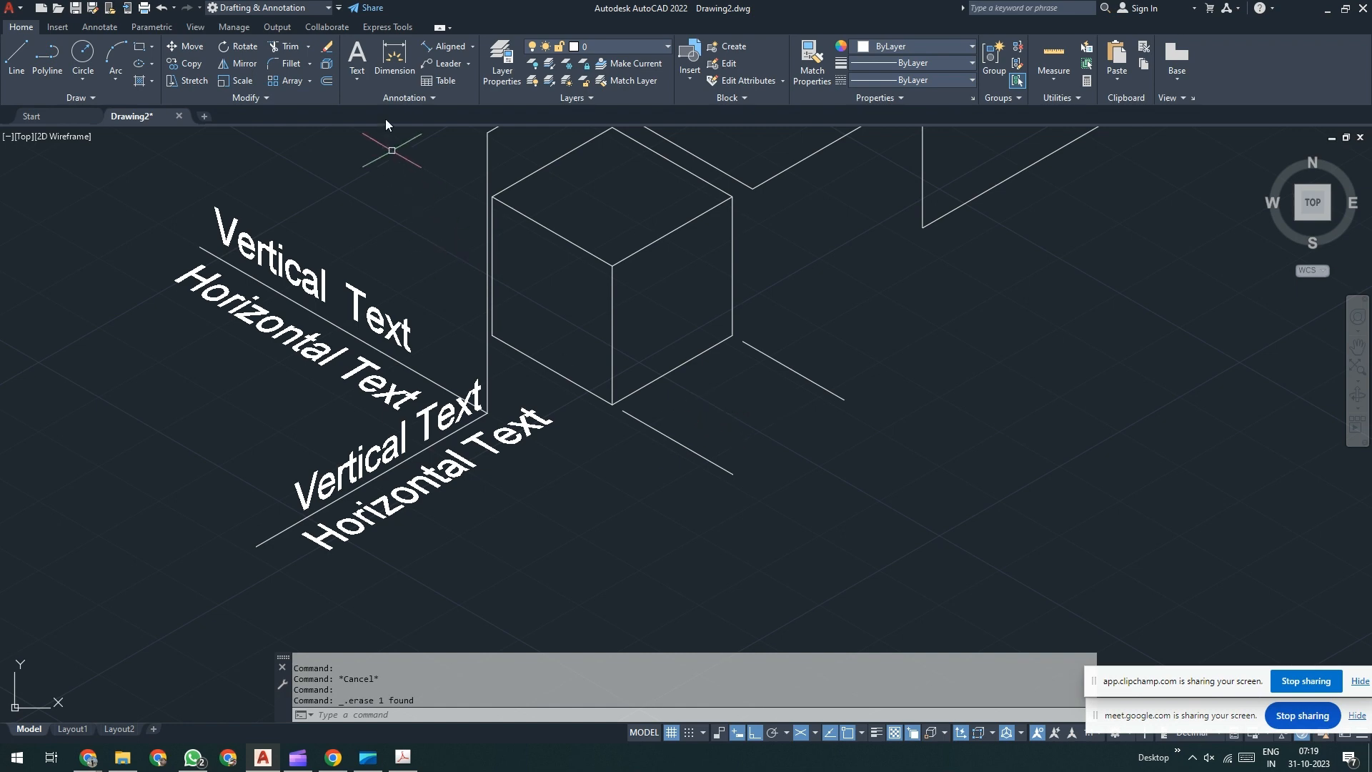
- Place an aligned dimension between the endpoints of the cube's lower-right base edge, with the dimension line on the edge
{"action": "left_click", "coordinate": [447, 47]}
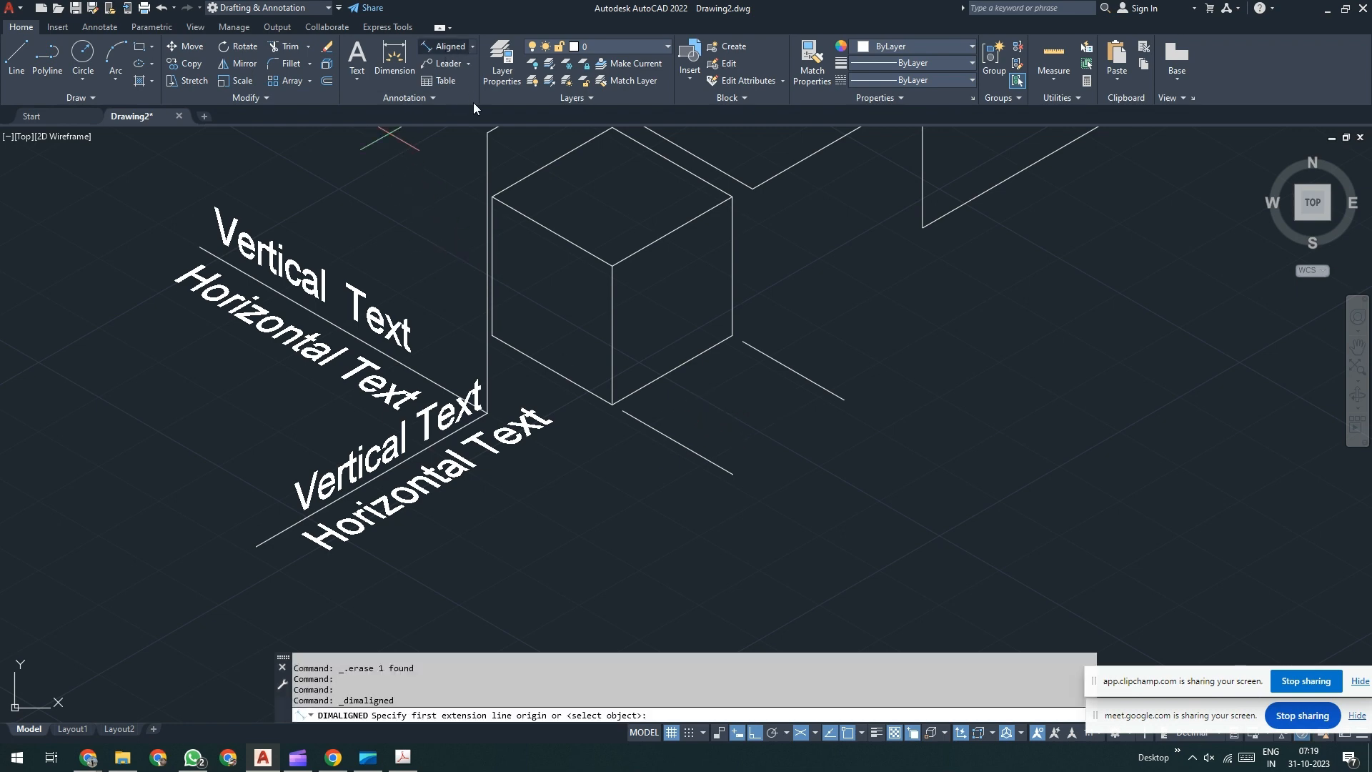
{"action": "left_click", "coordinate": [613, 404]}
{"action": "left_click", "coordinate": [731, 338]}
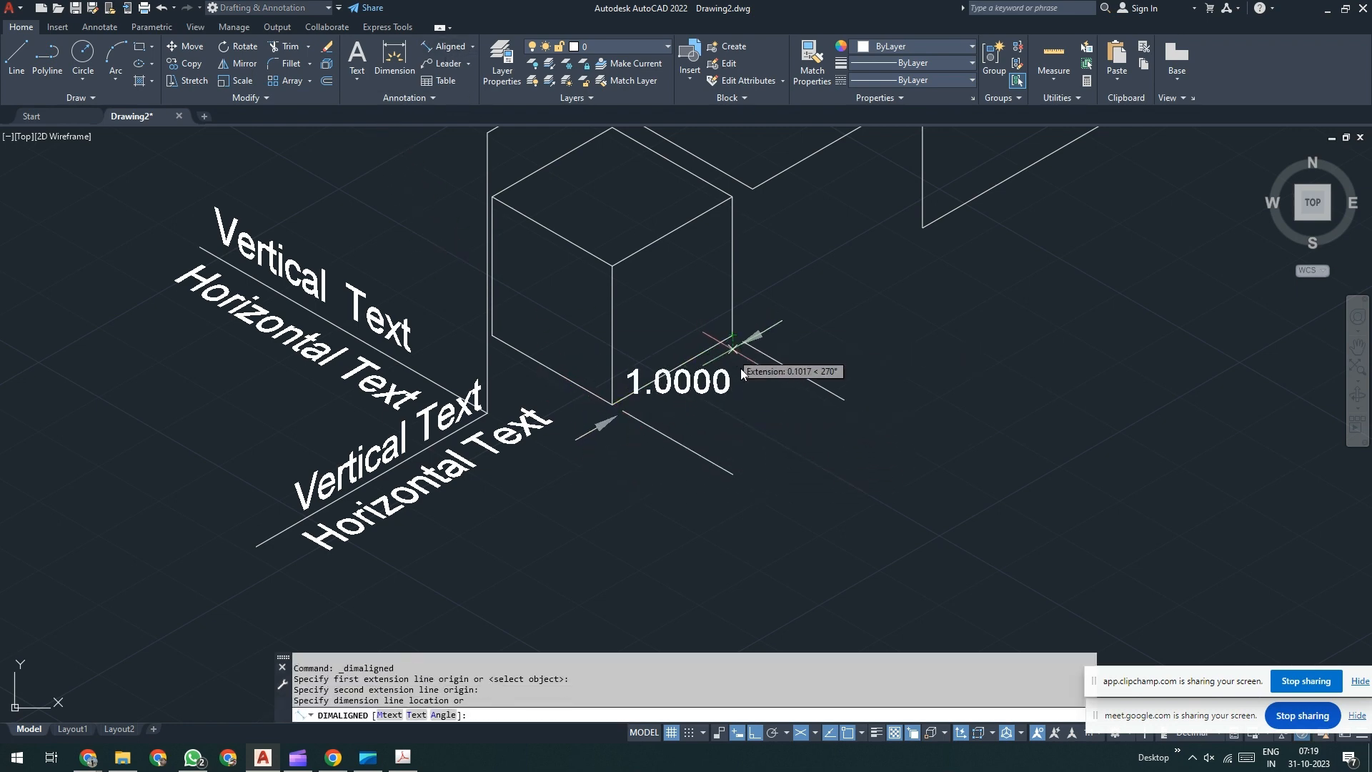
{"action": "left_click", "coordinate": [731, 333]}
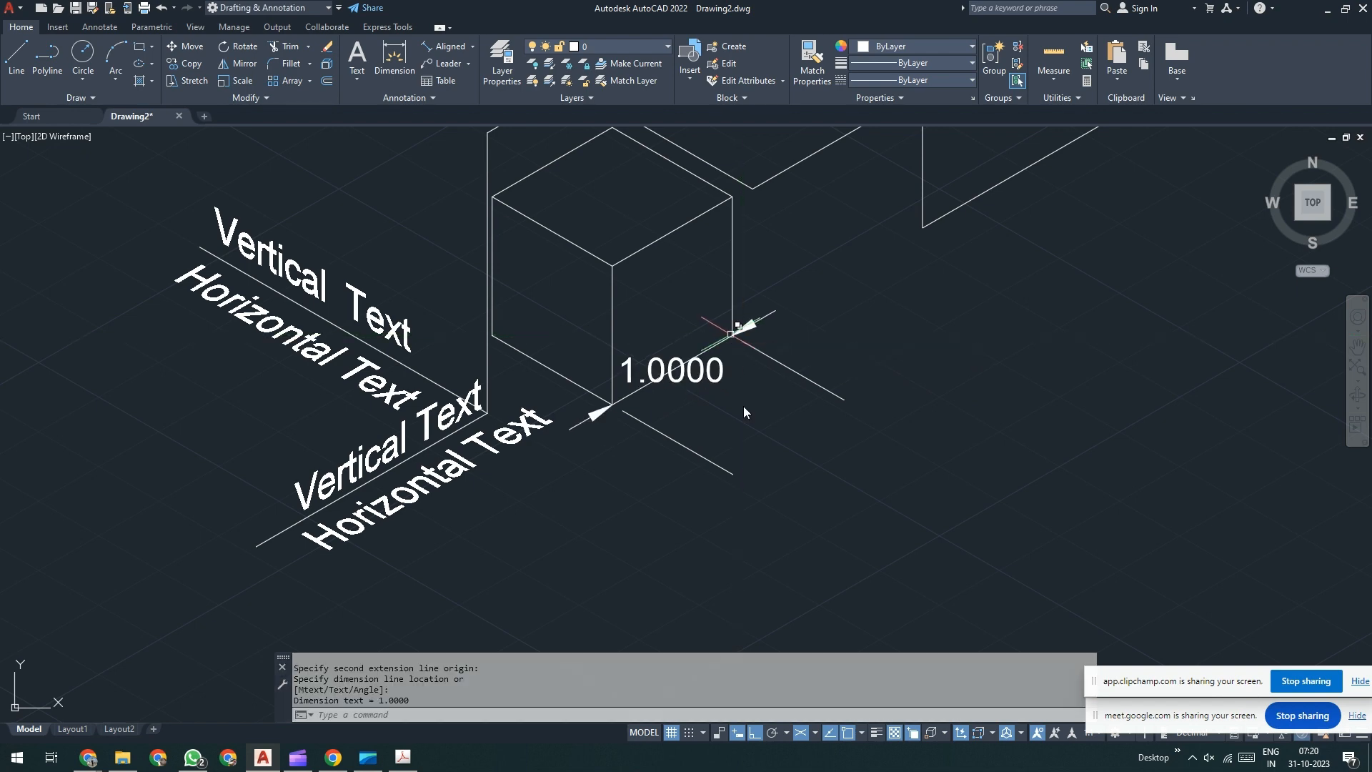
- Move the aligned dimension from the base edge's right endpoint outward so it sits between the two extension lines
{"action": "left_click", "coordinate": [704, 379]}
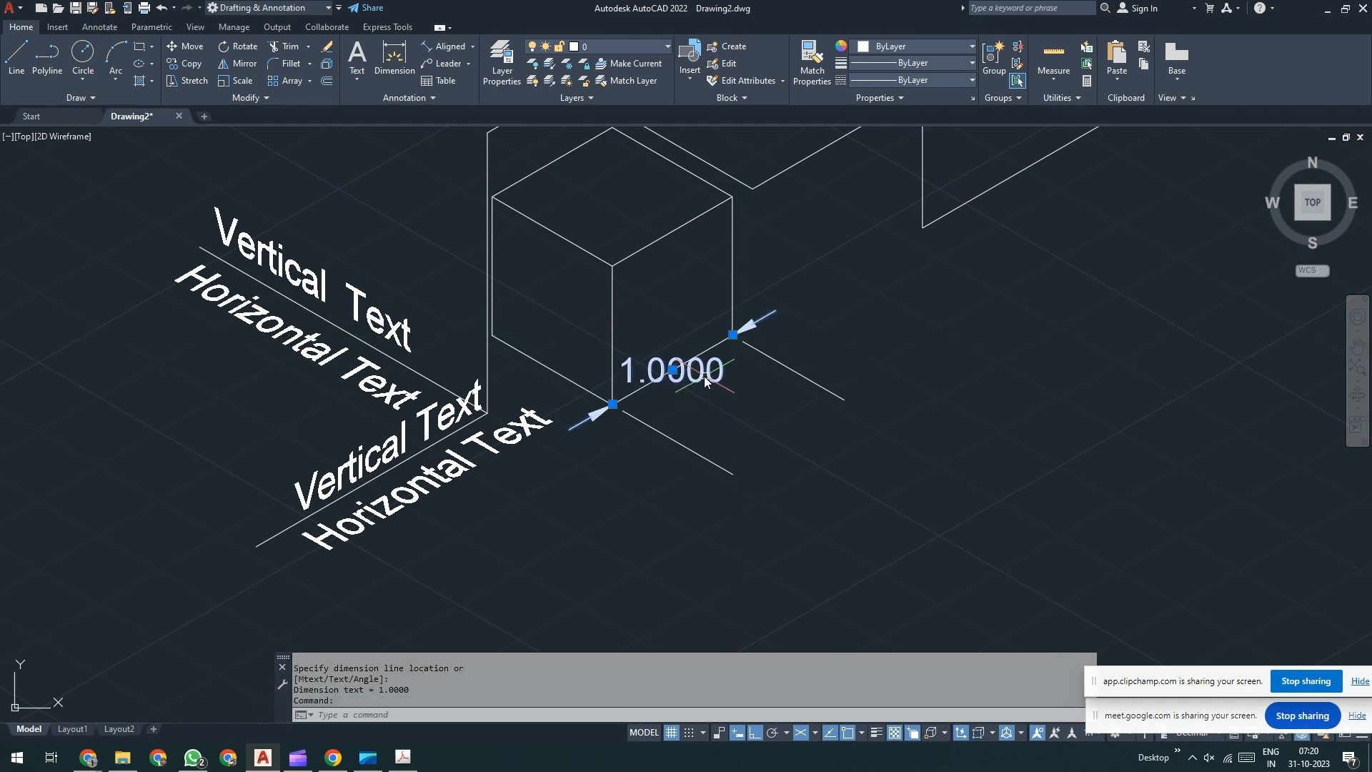
{"action": "type", "text": "m"}
{"action": "key", "text": "Return"}
{"action": "left_click", "coordinate": [732, 334]}
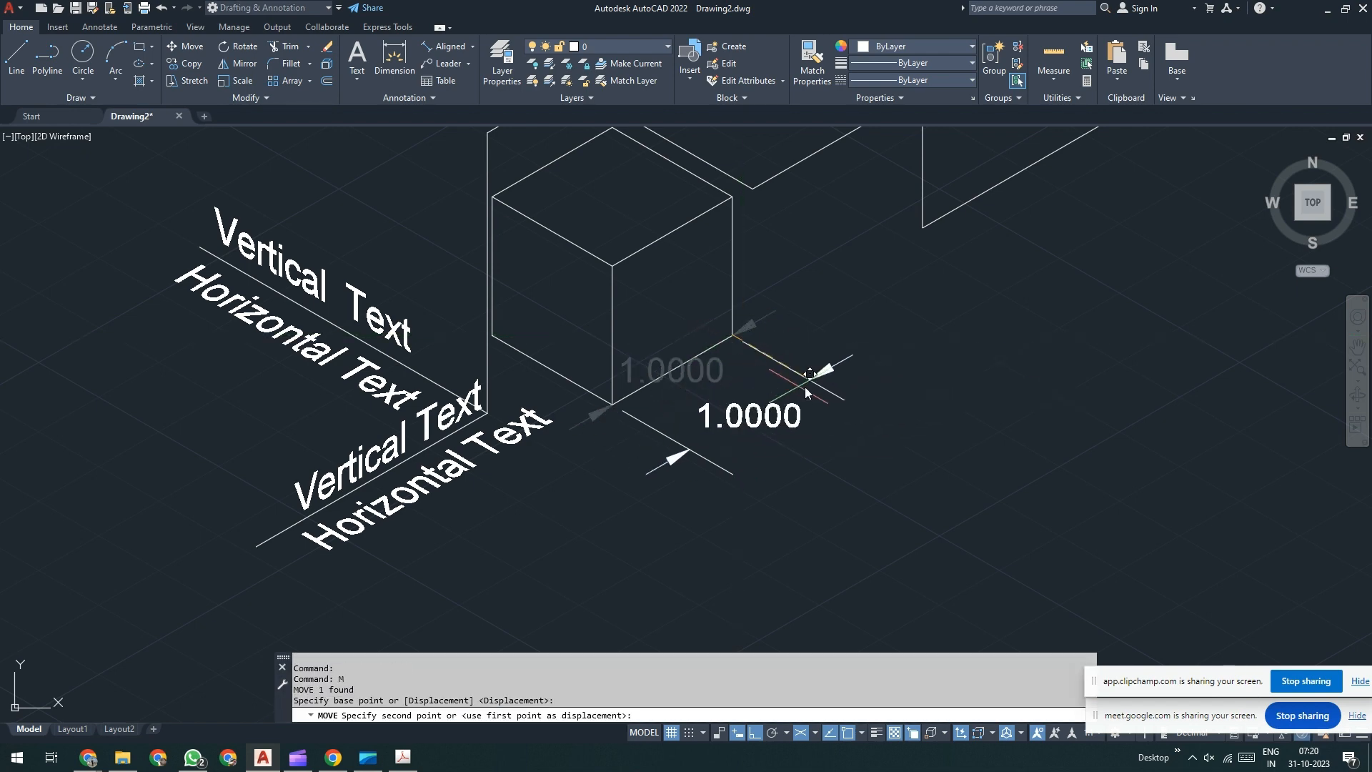
{"action": "left_click", "coordinate": [816, 379]}
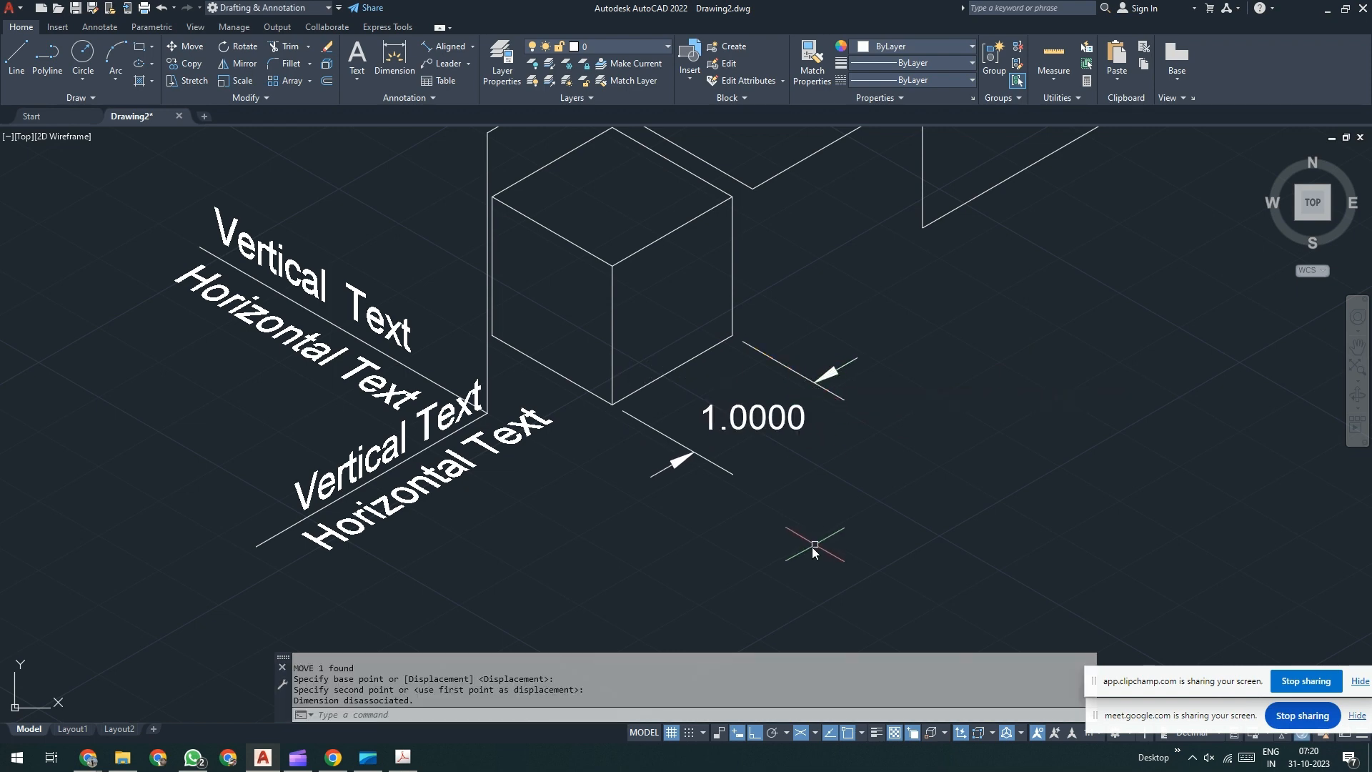
- Modify the Standard dimension style so its text alignment is Aligned with dimension line
{"action": "left_click", "coordinate": [783, 422]}
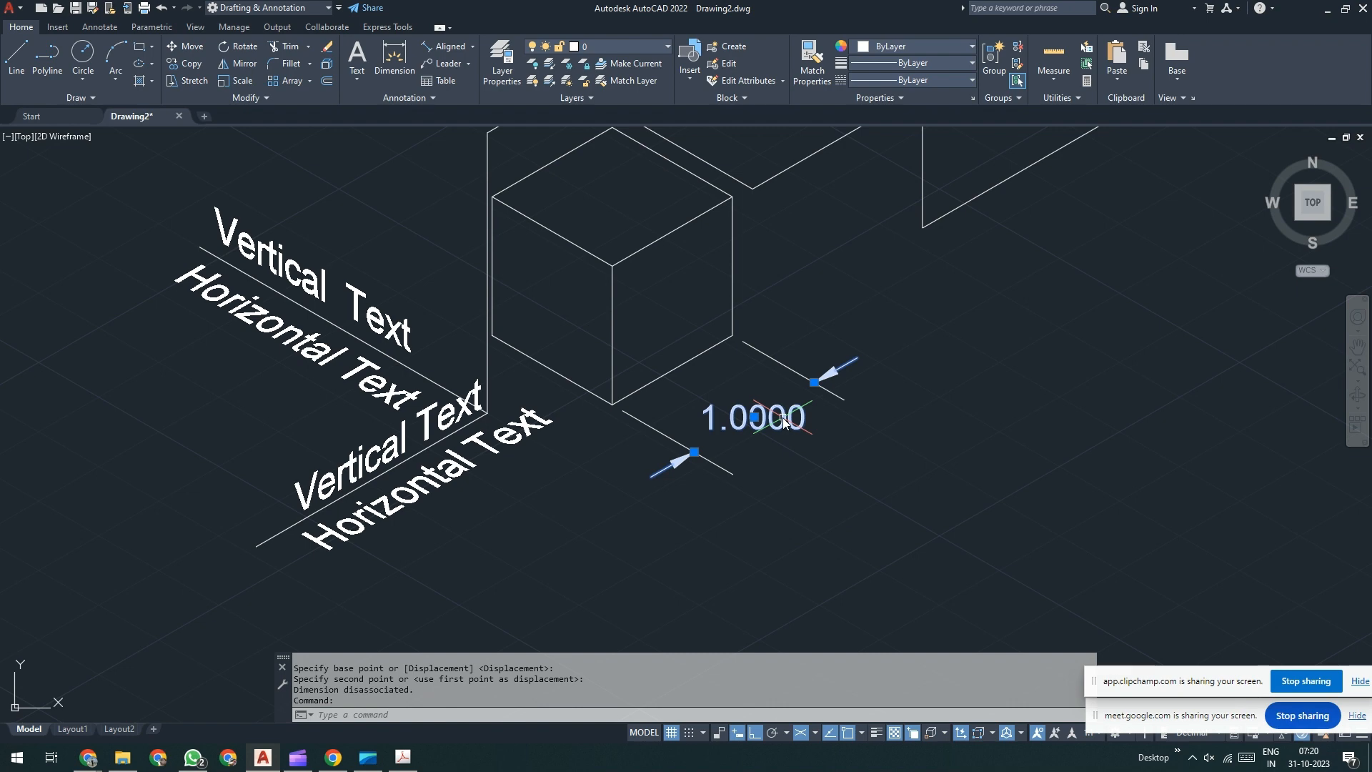
{"action": "type", "text": "d"}
{"action": "key", "text": "Return"}
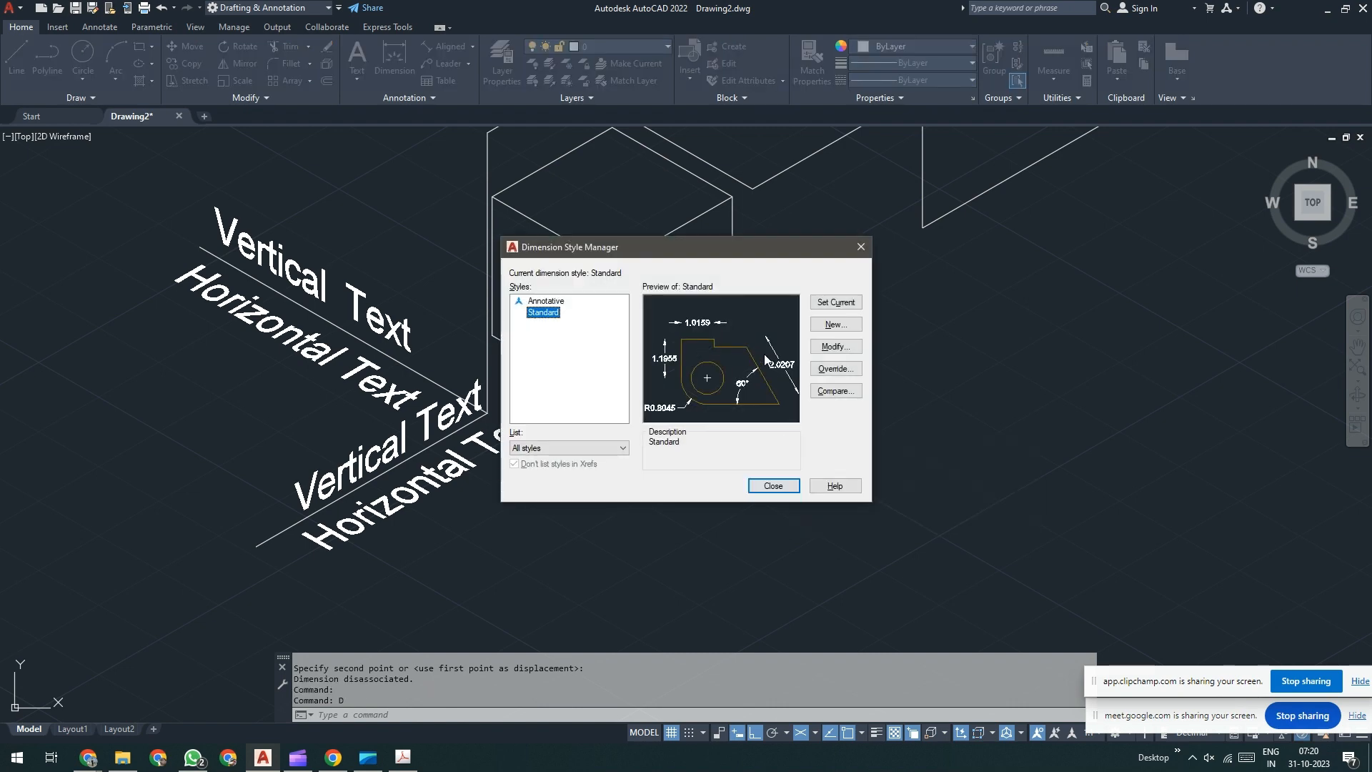
{"action": "left_click_drag", "start_coordinate": [773, 250], "coordinate": [1130, 267]}
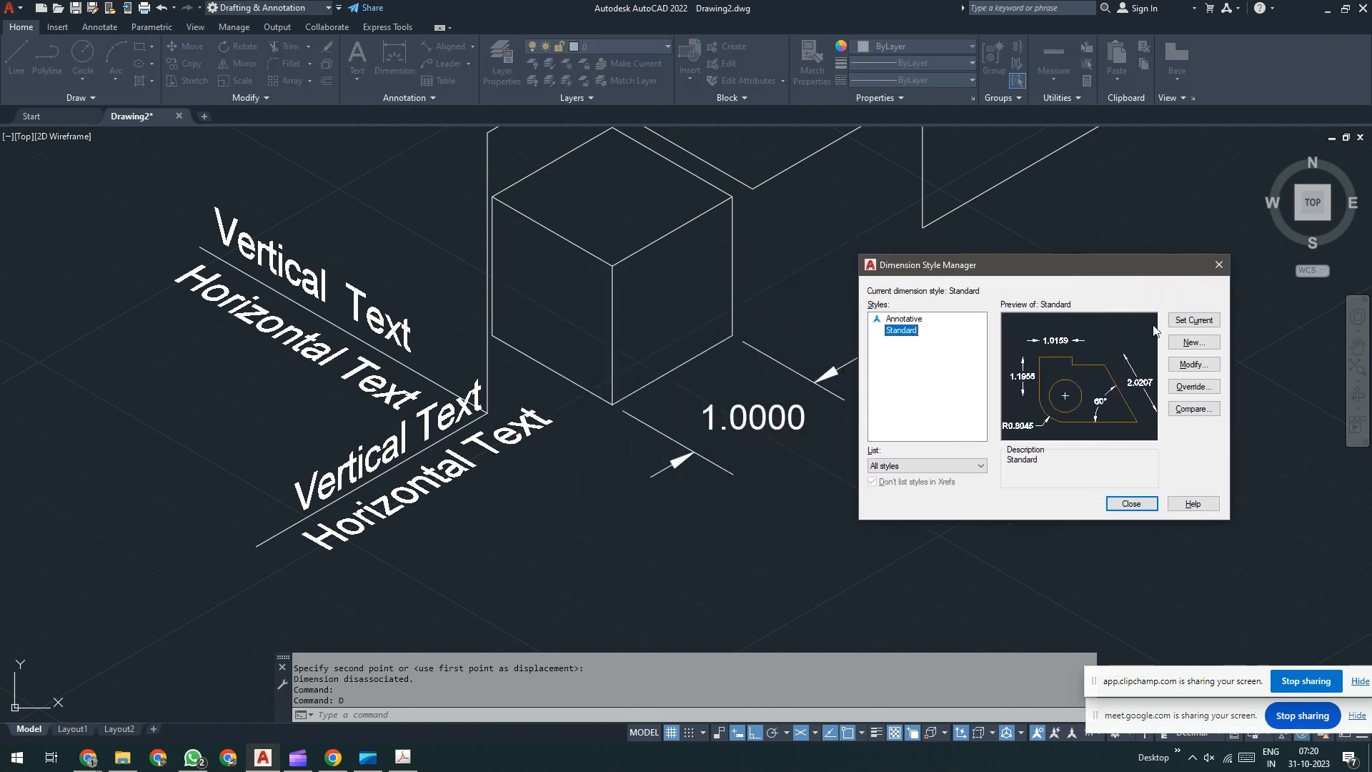
{"action": "left_click", "coordinate": [1200, 365]}
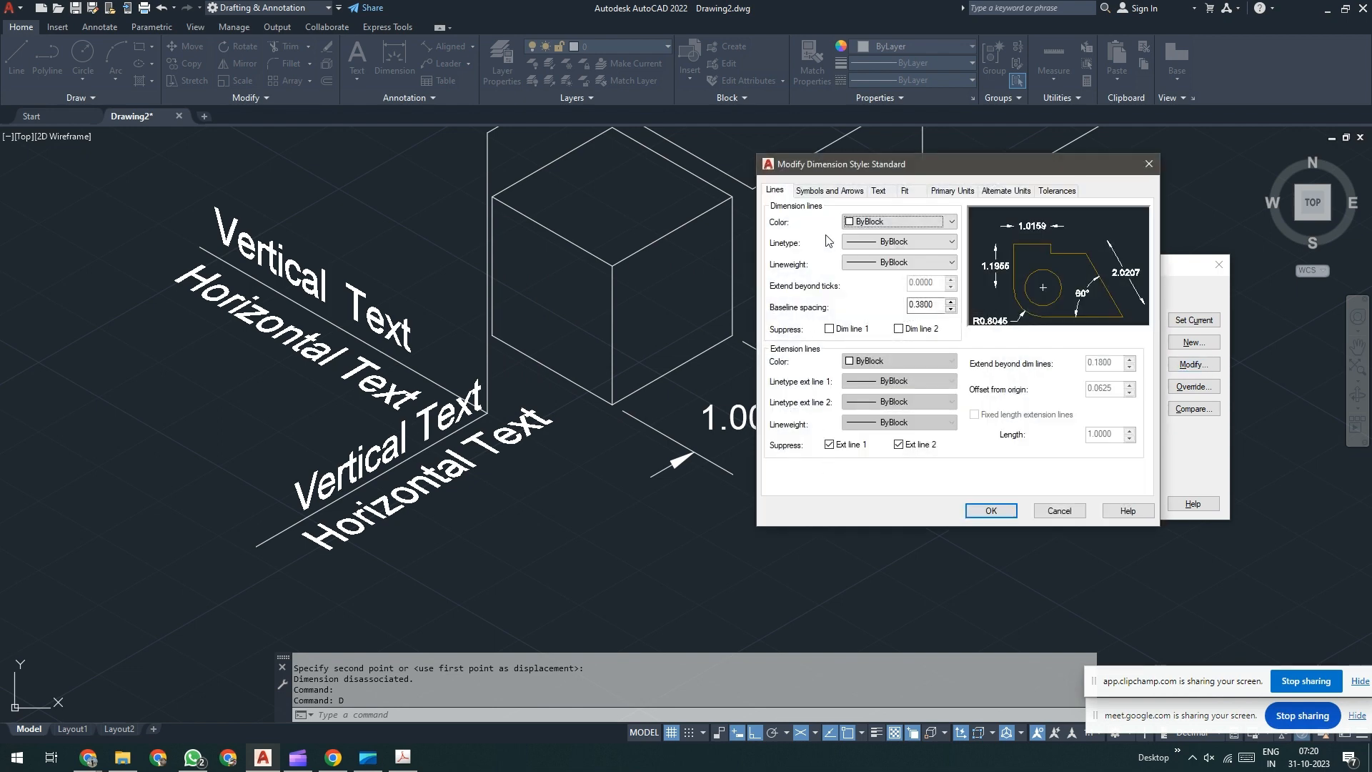
{"action": "left_click", "coordinate": [843, 193]}
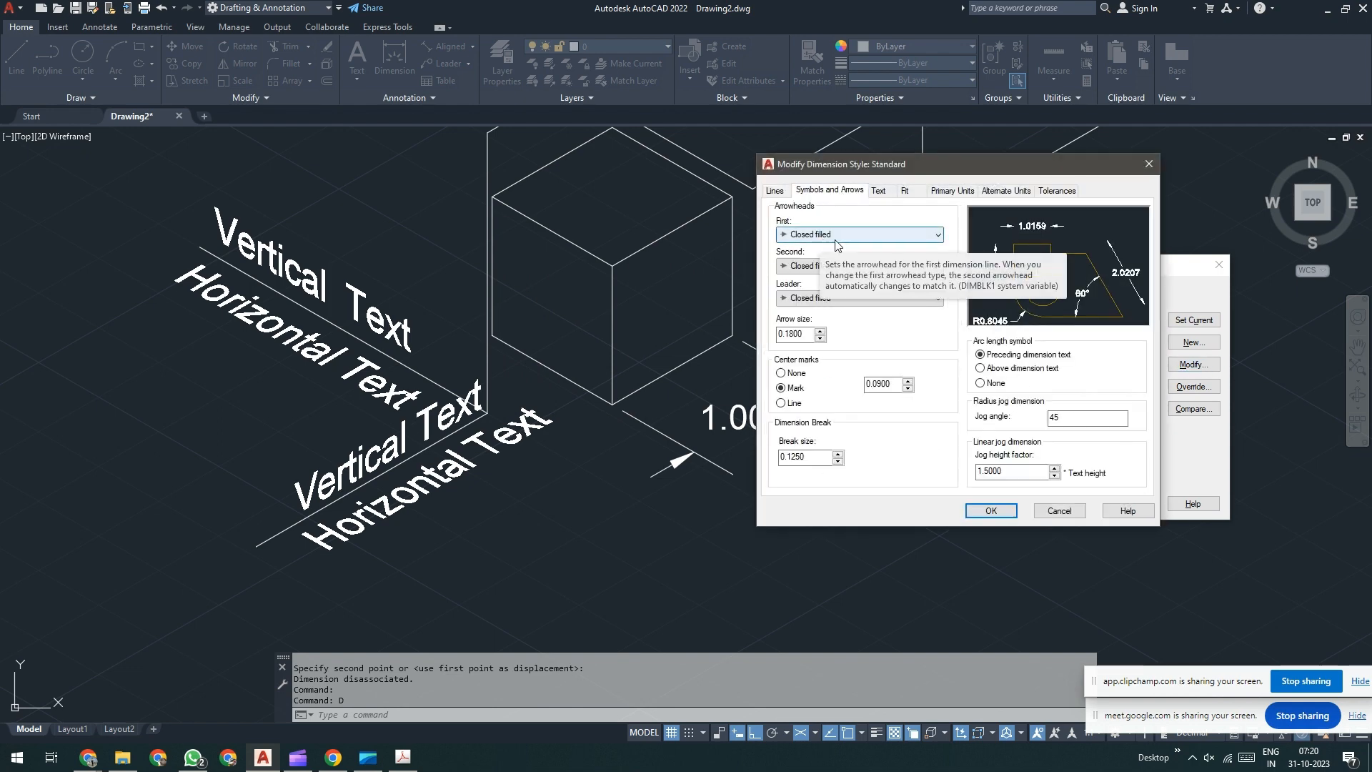
{"action": "left_click_drag", "start_coordinate": [899, 167], "coordinate": [1058, 204]}
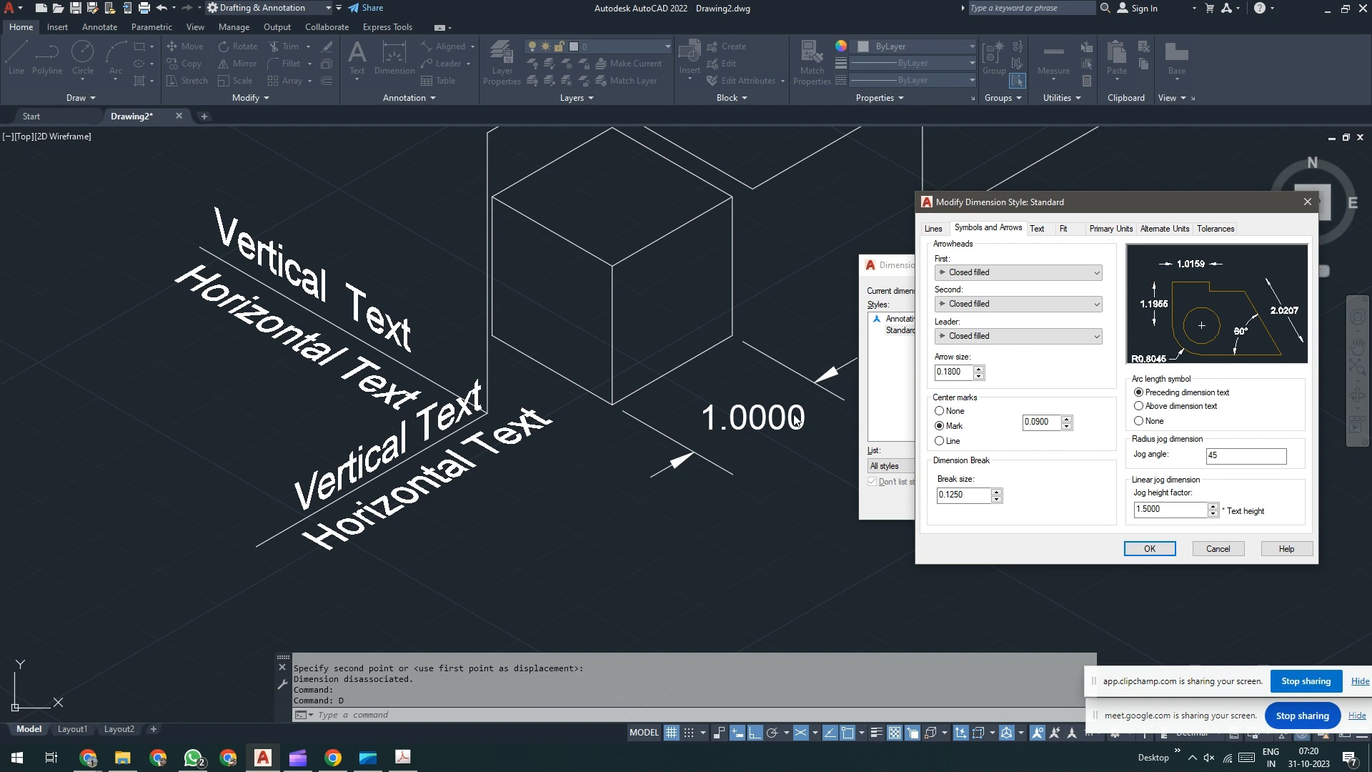
{"action": "left_click", "coordinate": [1041, 230]}
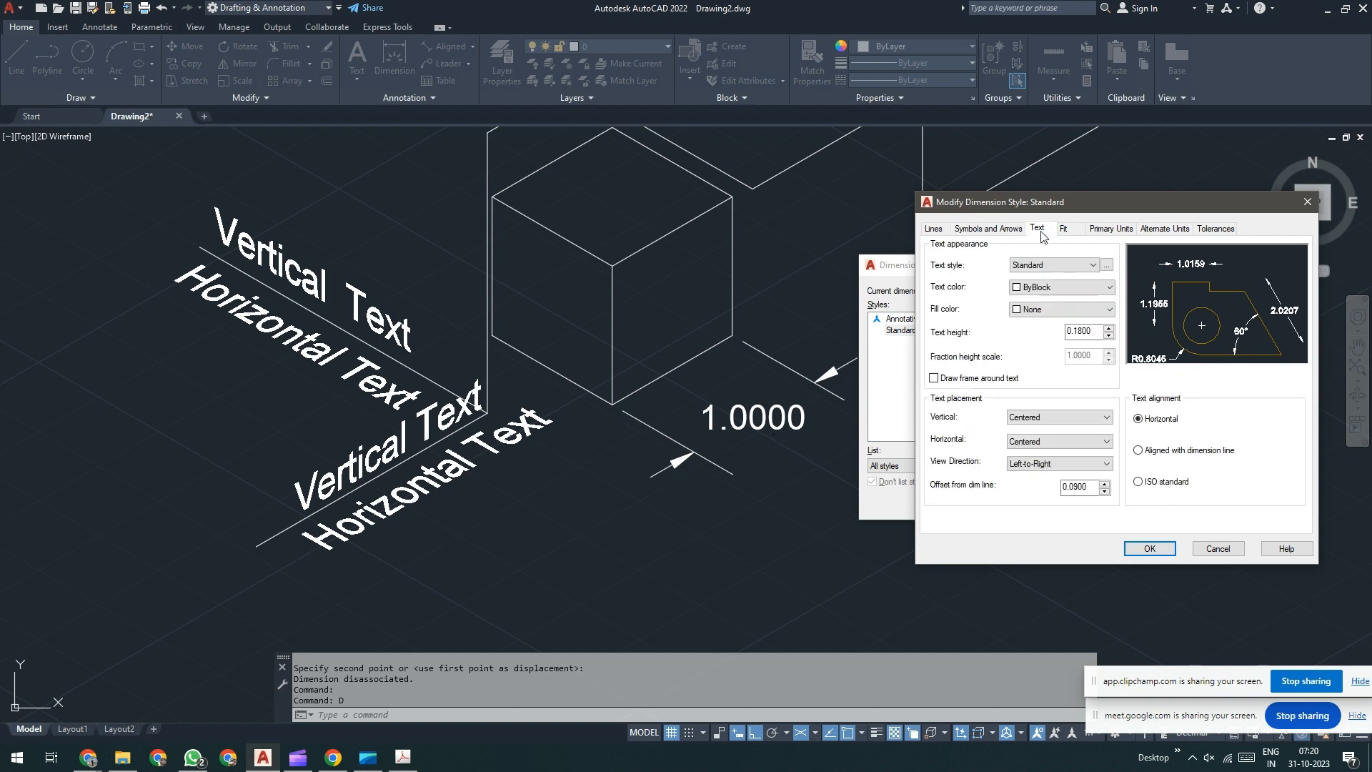
{"action": "left_click", "coordinate": [1161, 452]}
{"action": "left_click", "coordinate": [1149, 549]}
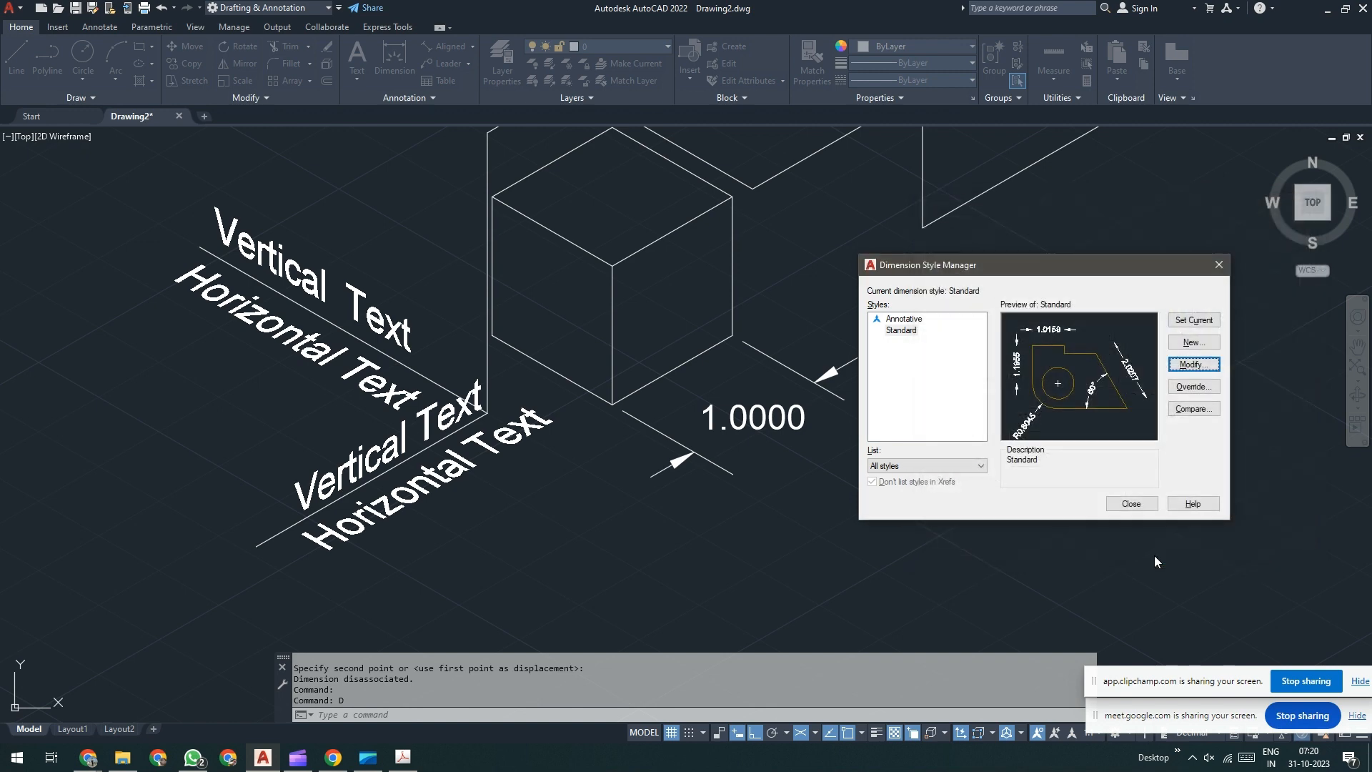
{"action": "left_click", "coordinate": [1137, 502]}
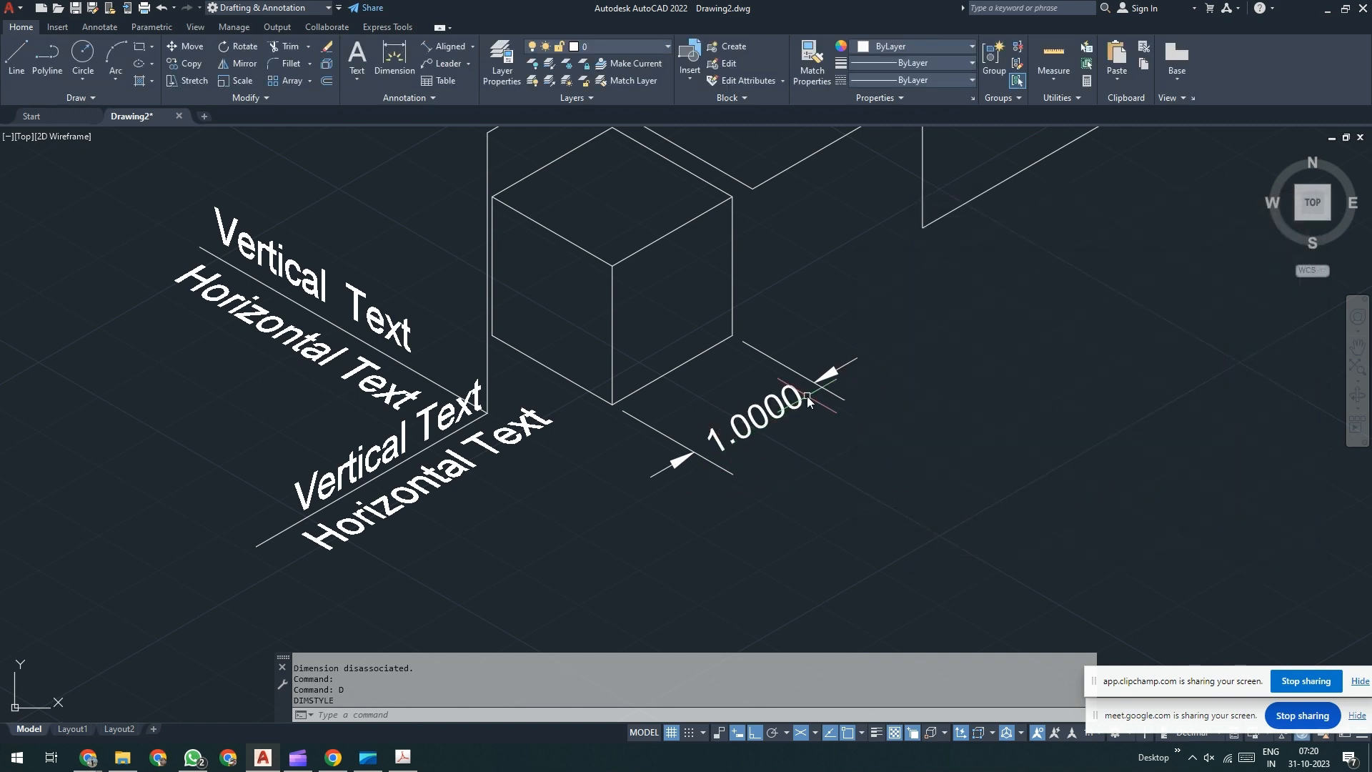
- Try text style 30 for the dimension text of the Standard dimension style
{"action": "type", "text": "d"}
{"action": "key", "text": "Return"}
{"action": "left_click_drag", "start_coordinate": [783, 253], "coordinate": [1126, 302]}
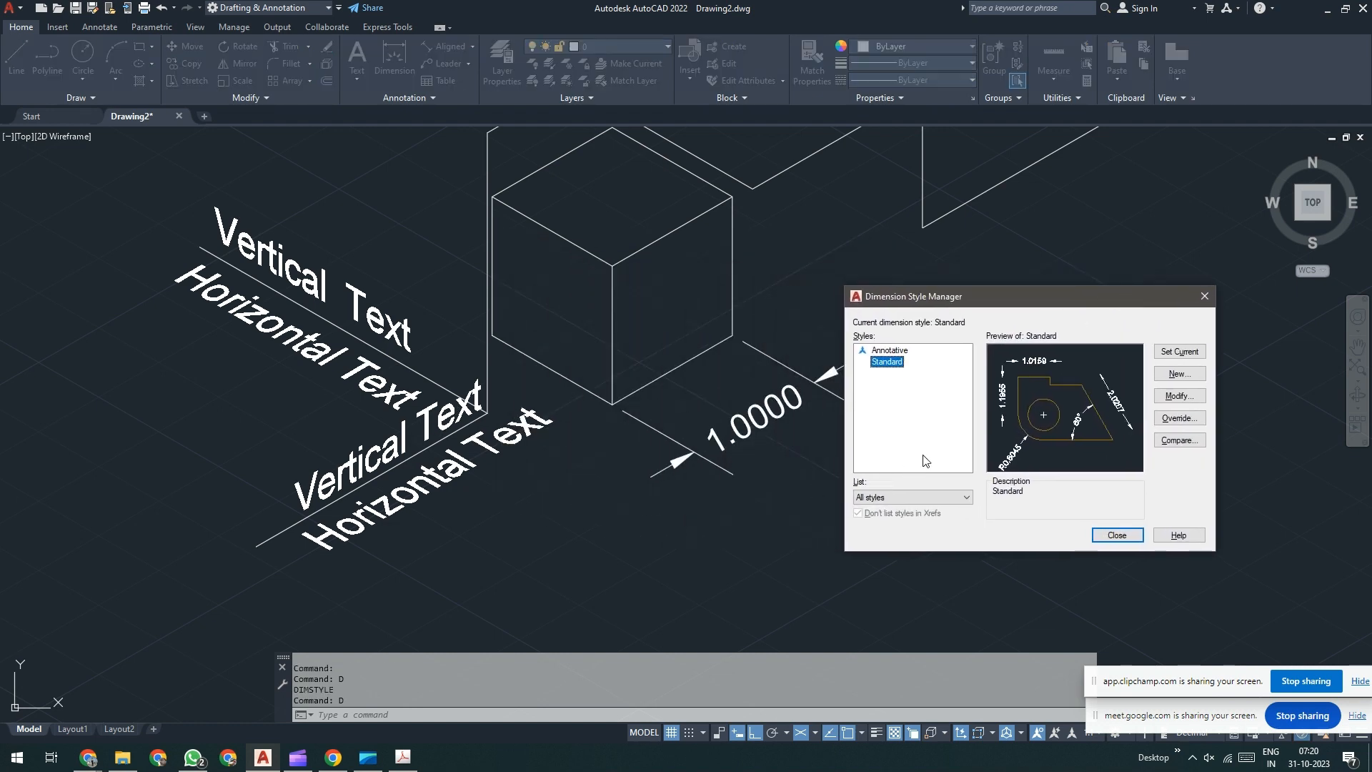
{"action": "left_click", "coordinate": [1178, 396]}
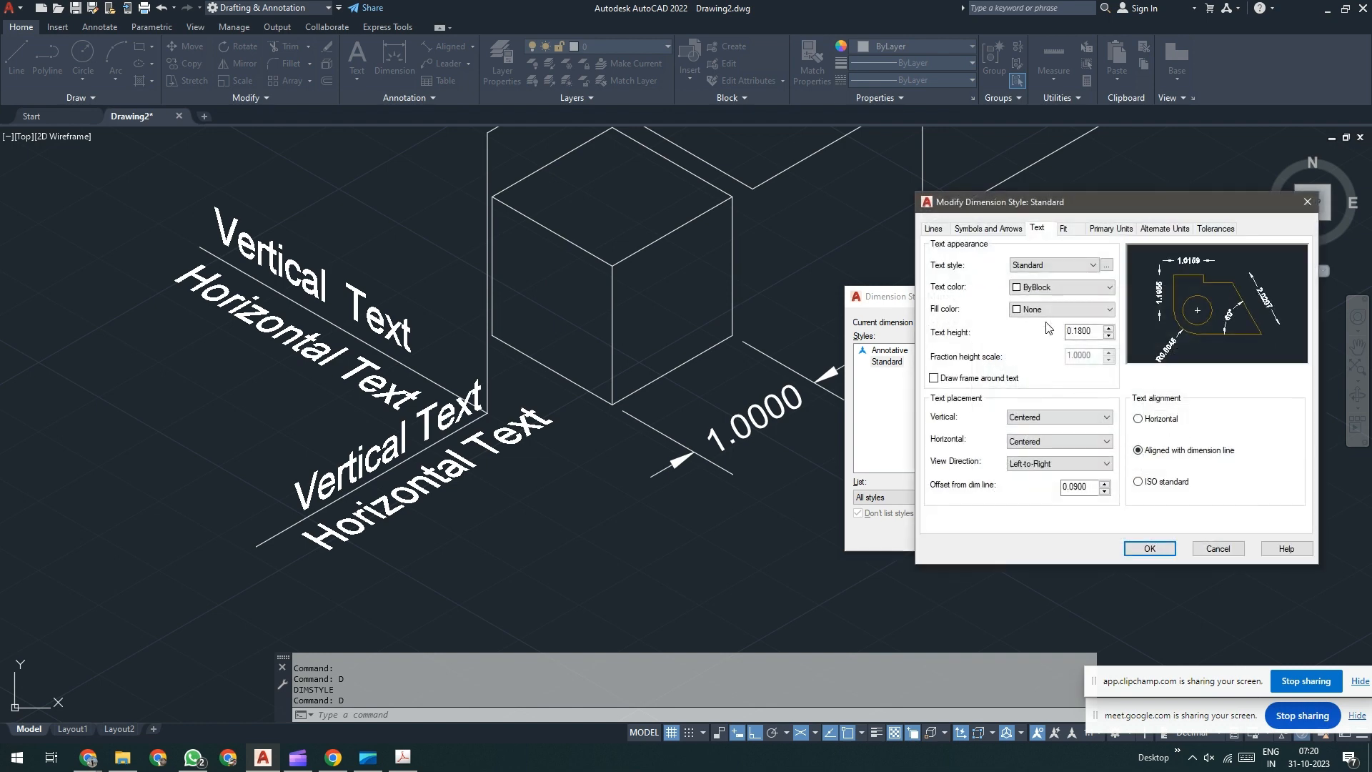
{"action": "left_click", "coordinate": [1063, 267]}
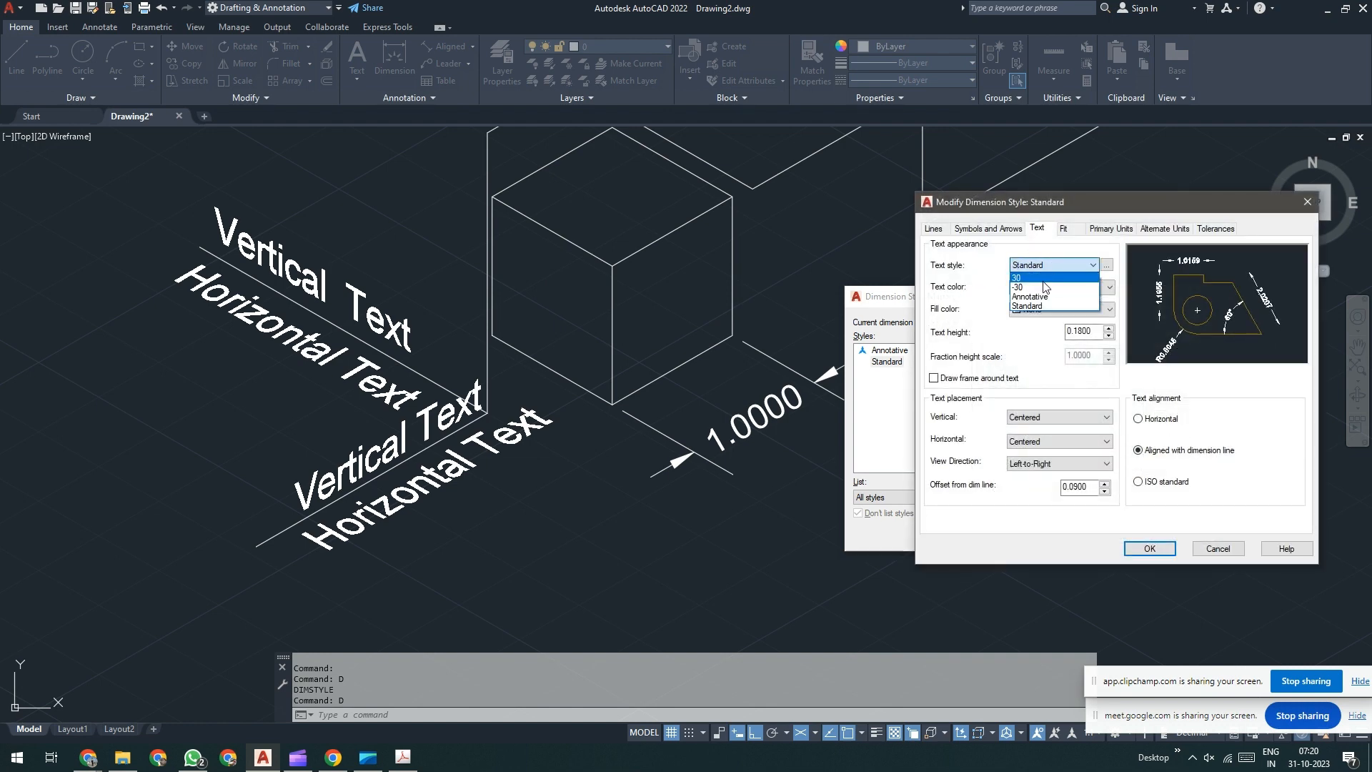
{"action": "left_click", "coordinate": [1023, 277]}
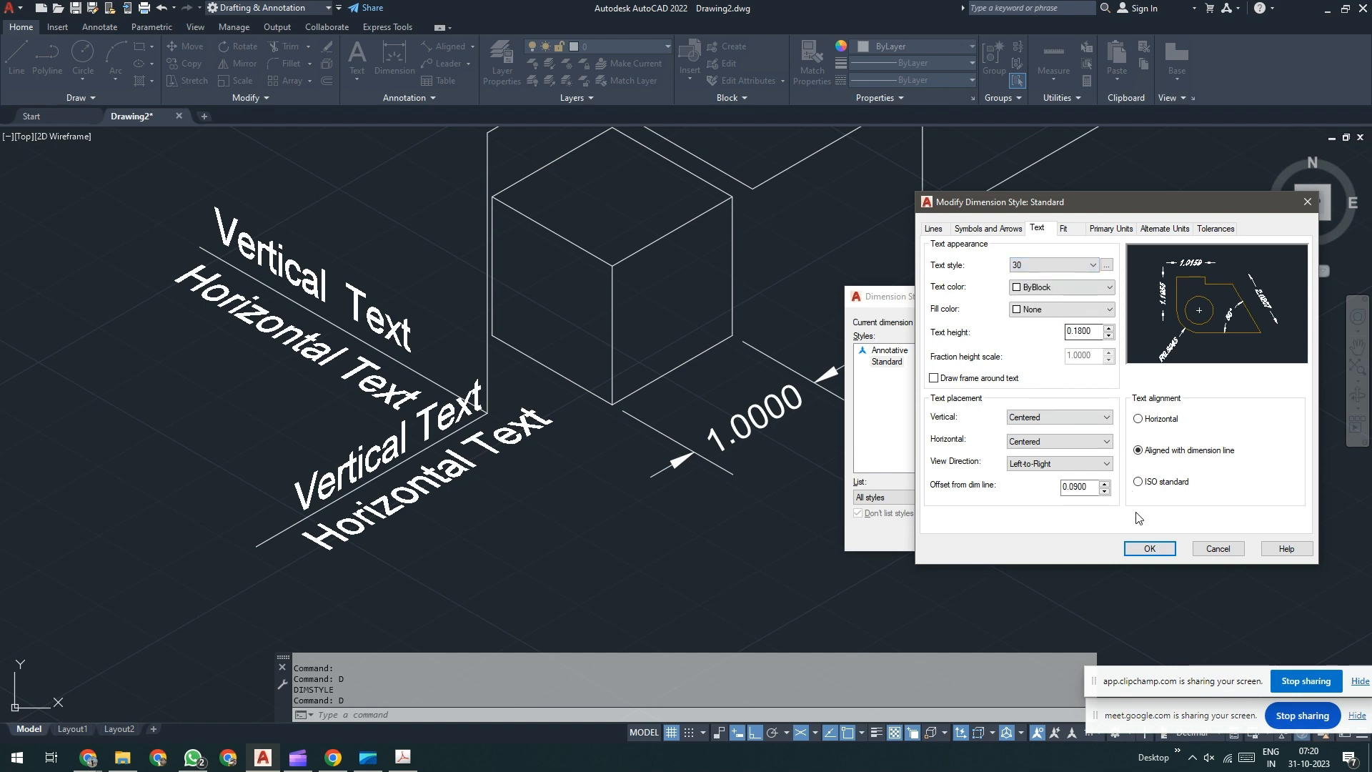
{"action": "left_click", "coordinate": [1147, 548]}
{"action": "left_click", "coordinate": [1115, 537]}
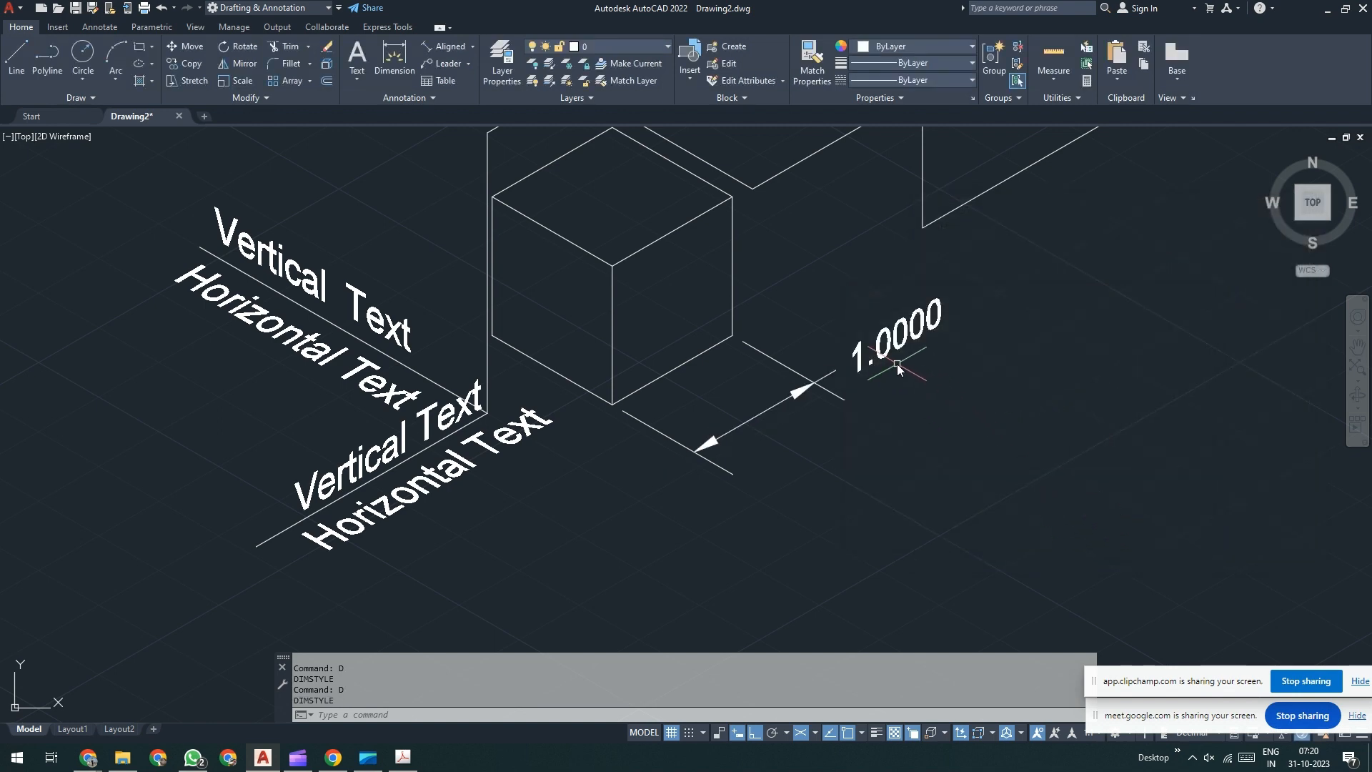
- Set the text style of the Standard dimension style to -30
{"action": "key", "text": "Return"}
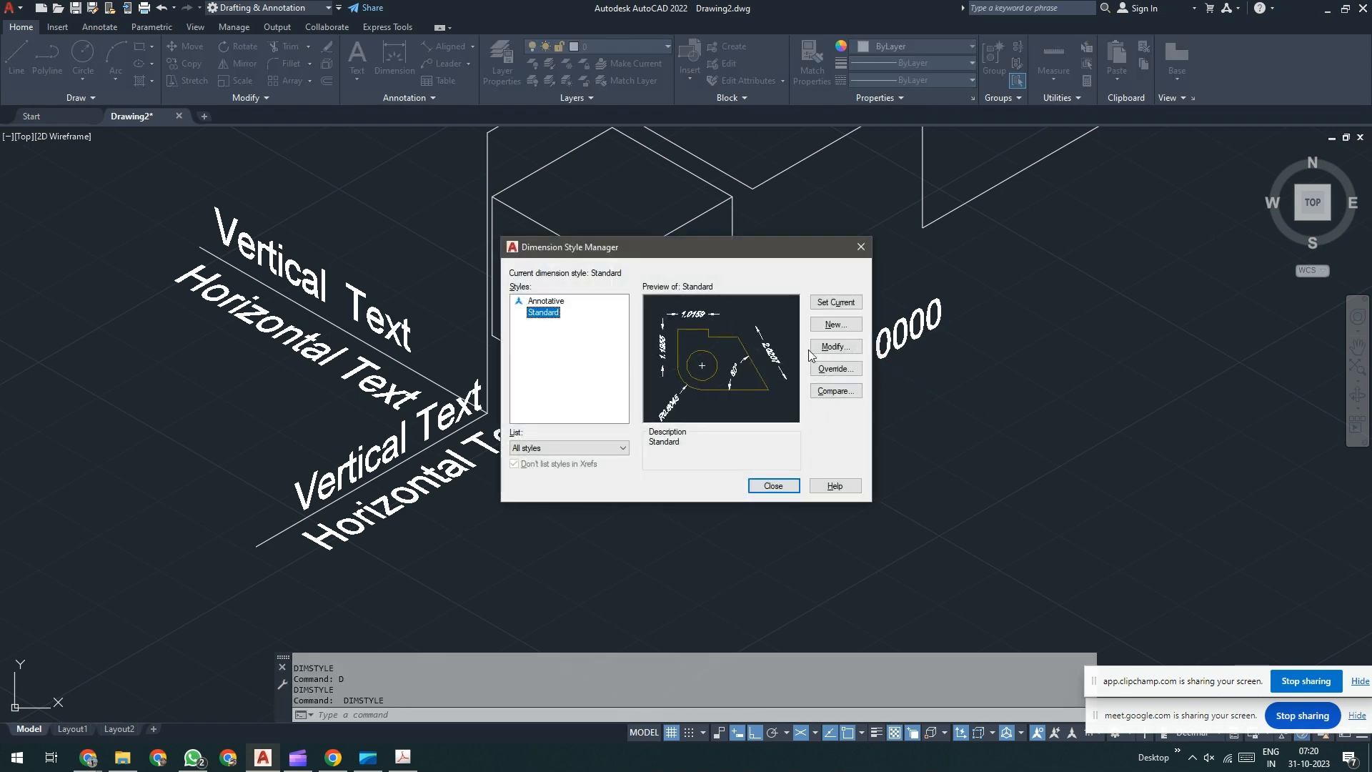
{"action": "left_click", "coordinate": [835, 347]}
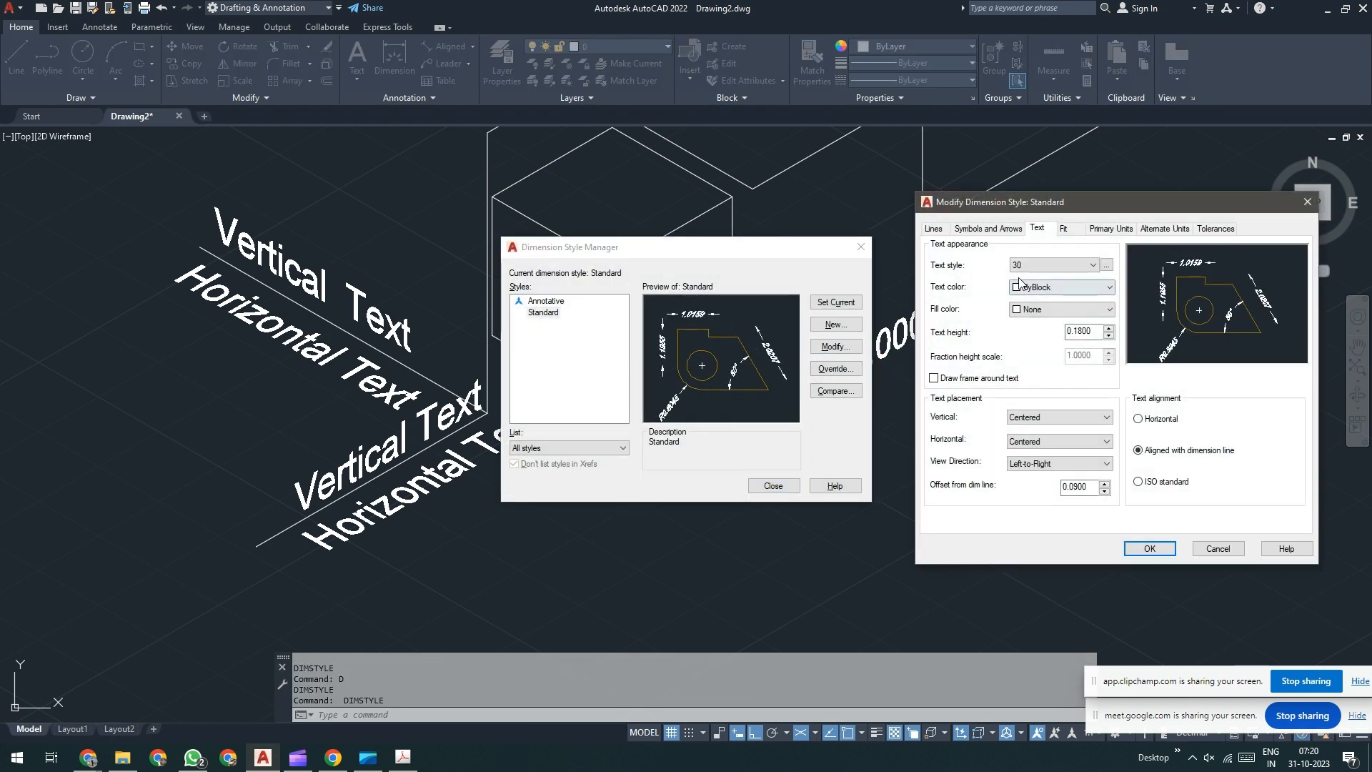
{"action": "left_click", "coordinate": [1091, 265]}
{"action": "left_click", "coordinate": [1029, 286]}
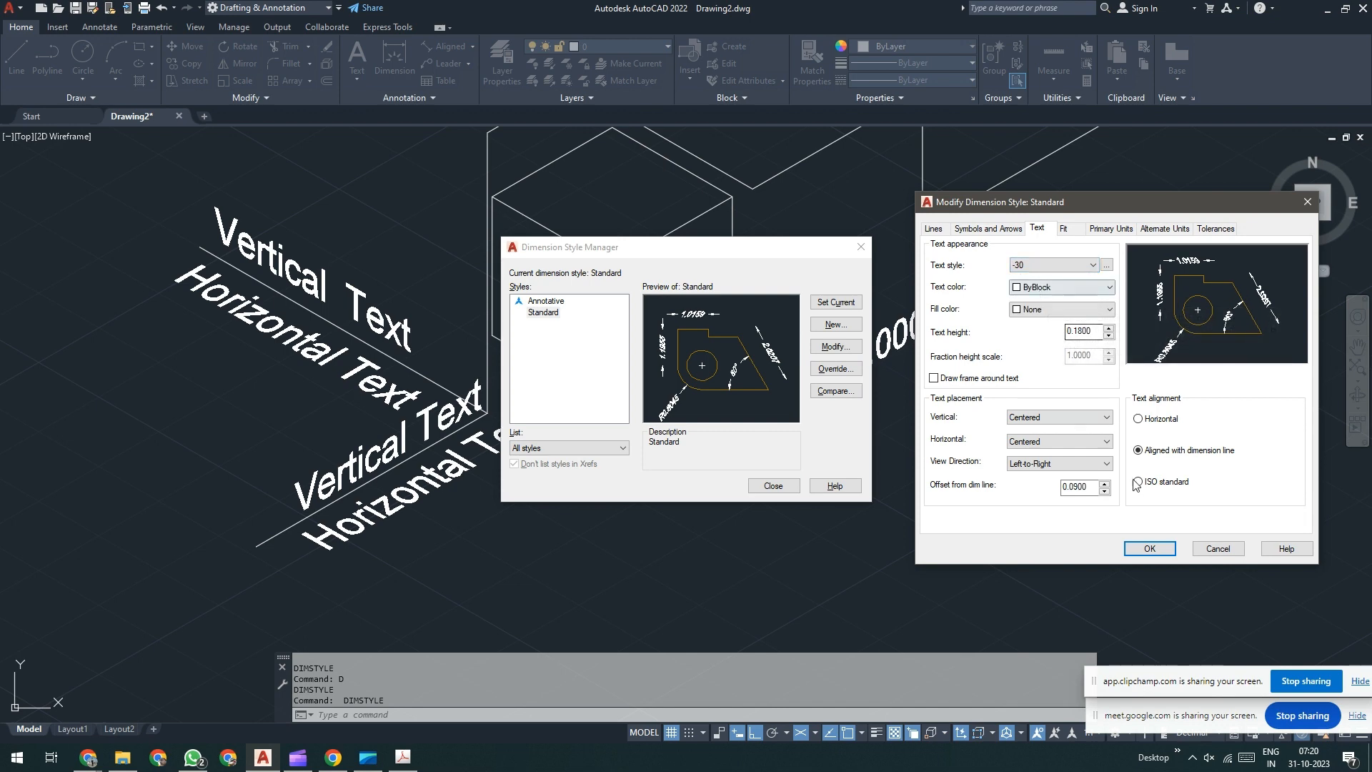
{"action": "left_click", "coordinate": [1142, 547]}
{"action": "left_click", "coordinate": [773, 485]}
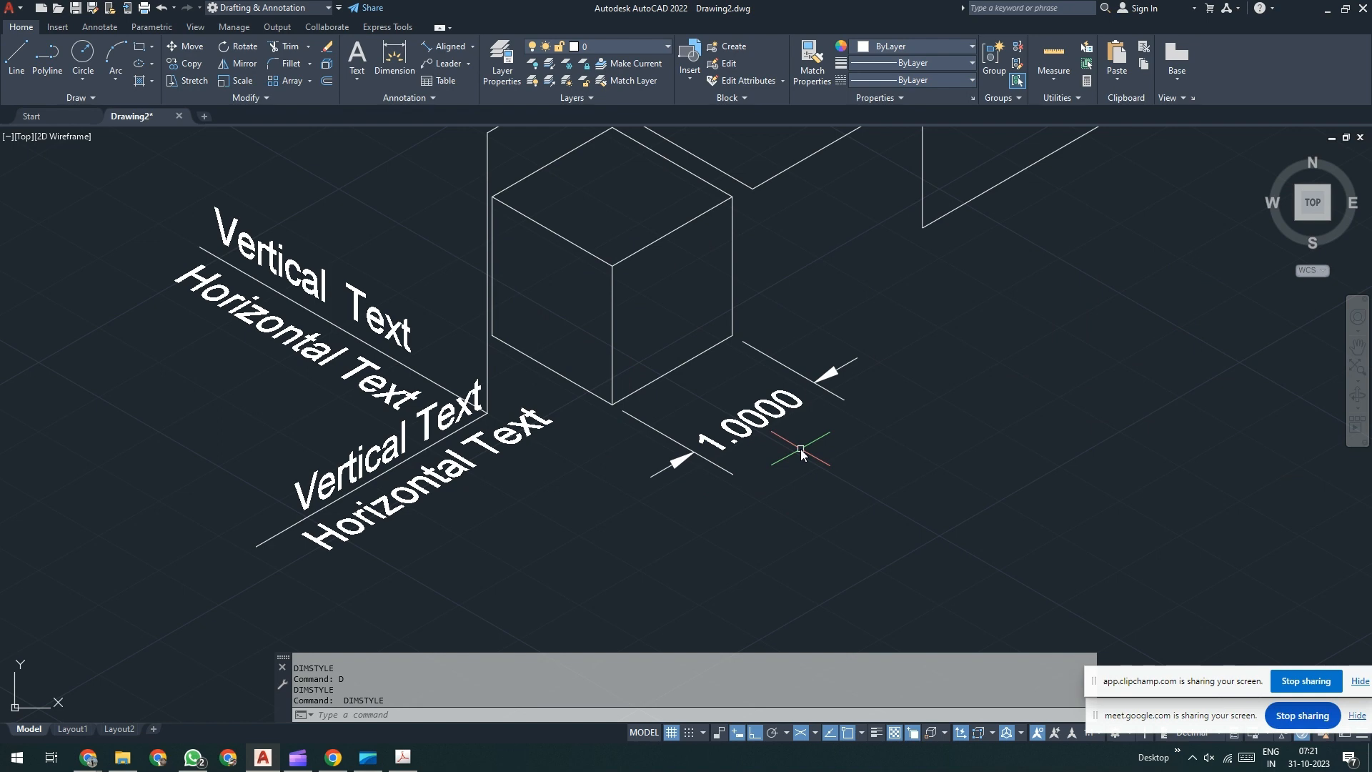
{"action": "type", "text": "d"}
{"action": "key", "text": "Return"}
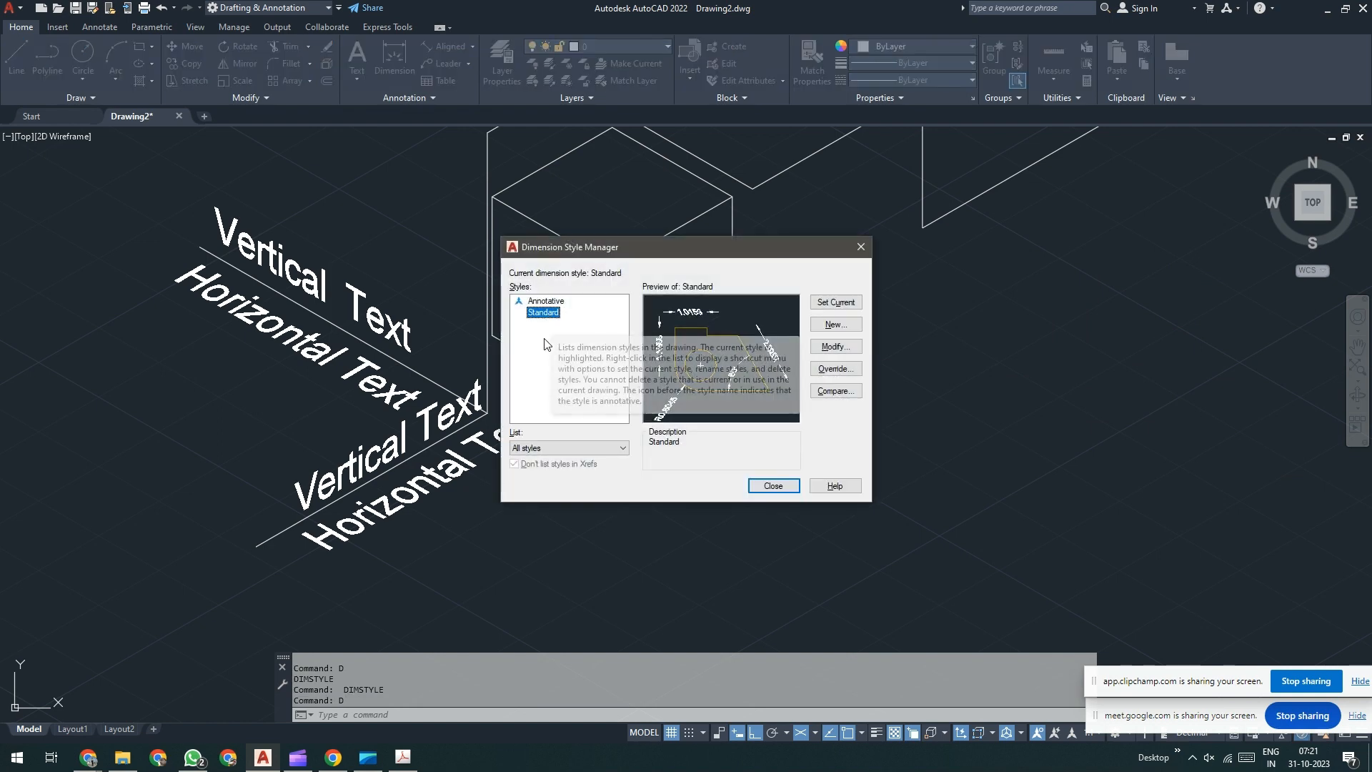
{"action": "left_click", "coordinate": [861, 250]}
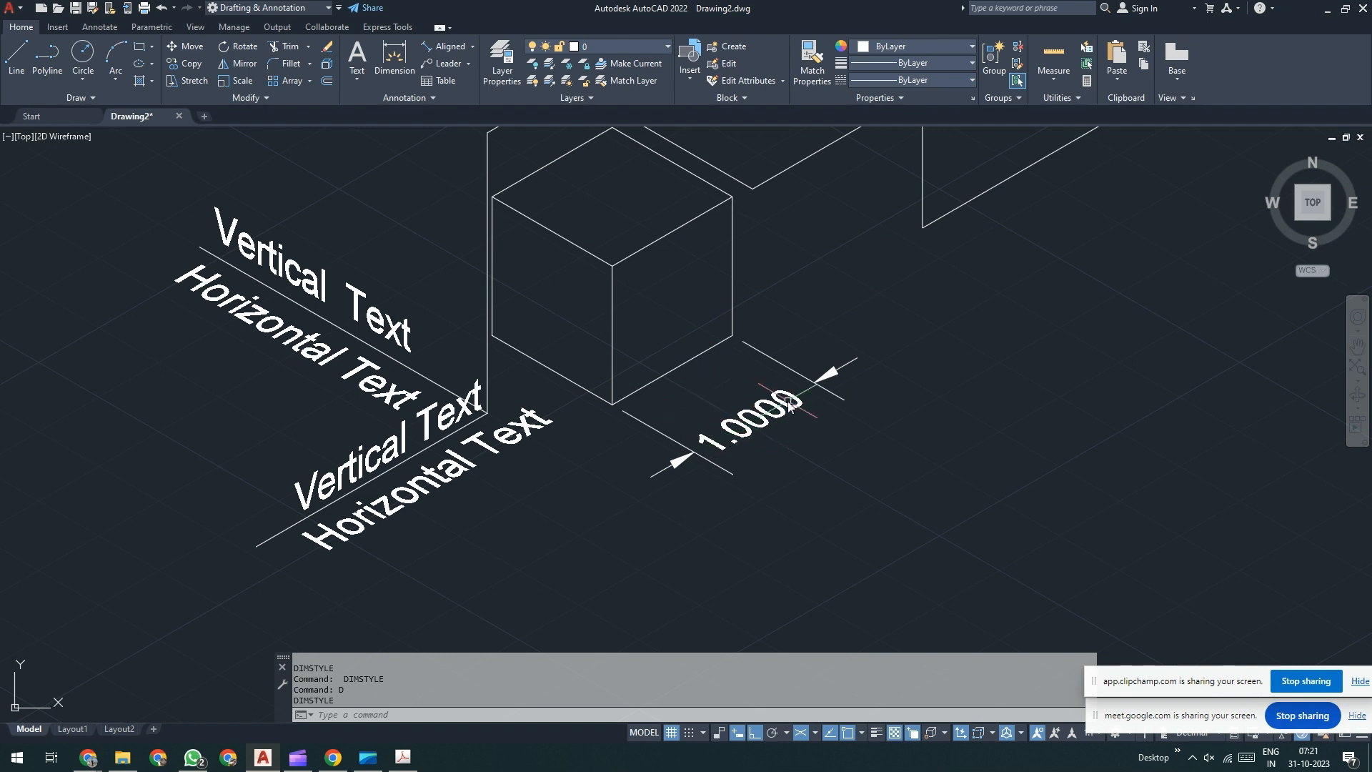
{"action": "scroll", "coordinate": [684, 458], "scroll_direction": "up", "scroll_amount": 2}
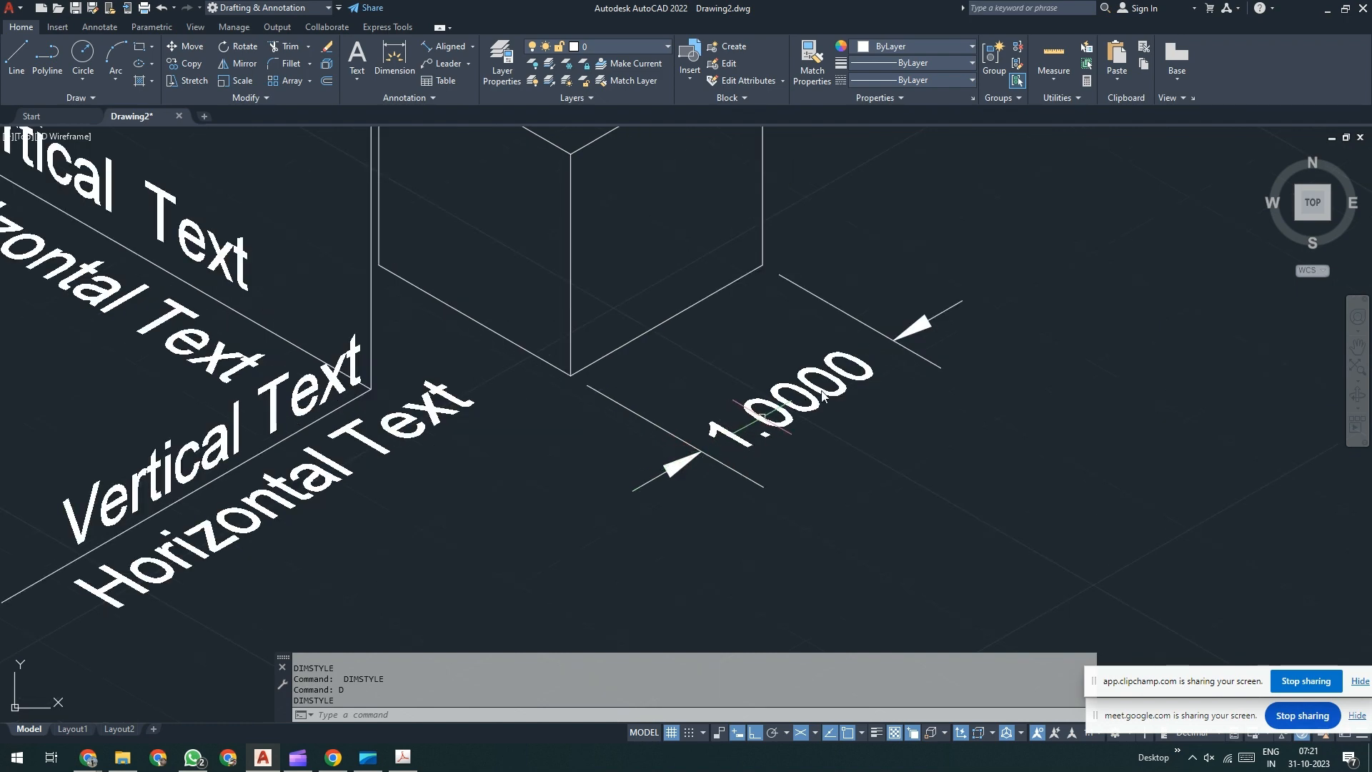
{"action": "left_click", "coordinate": [828, 303]}
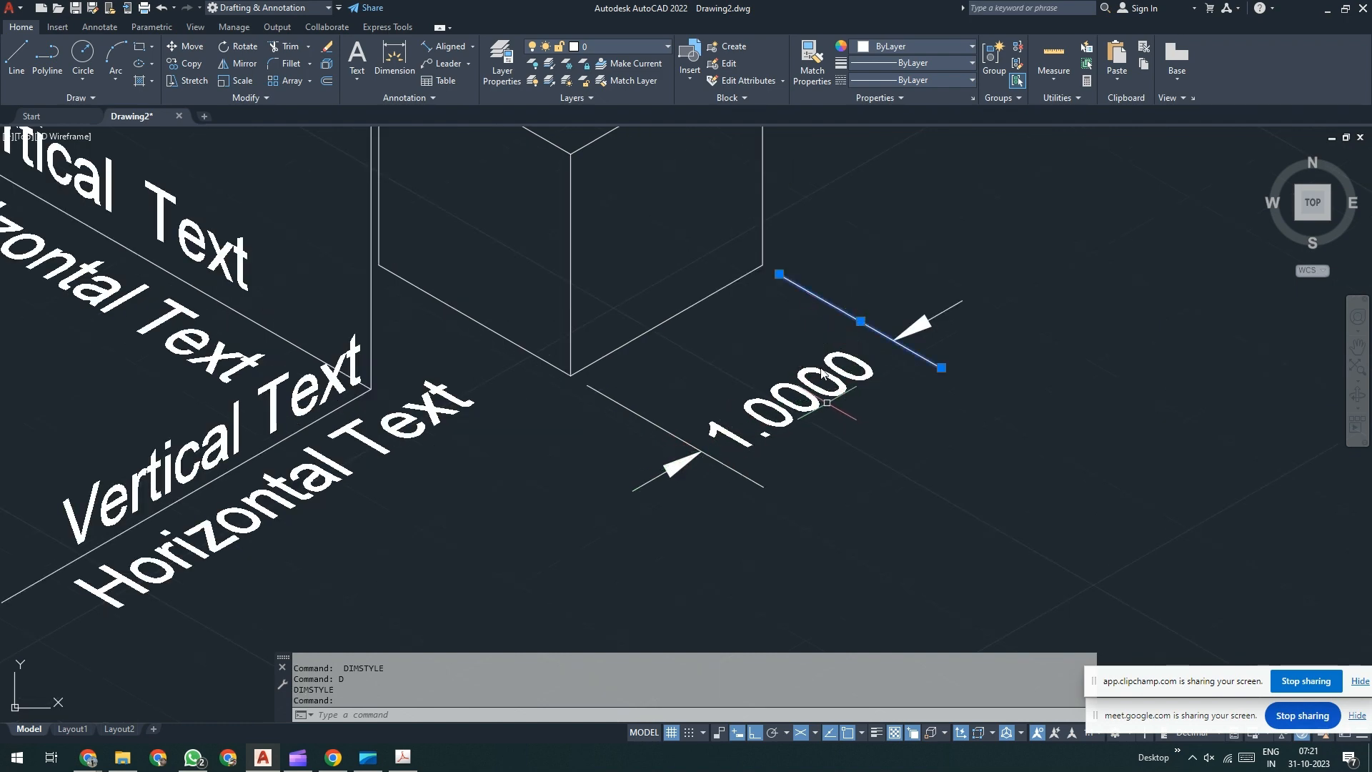
{"action": "key", "text": "Escape"}
{"action": "key", "text": "Escape"}
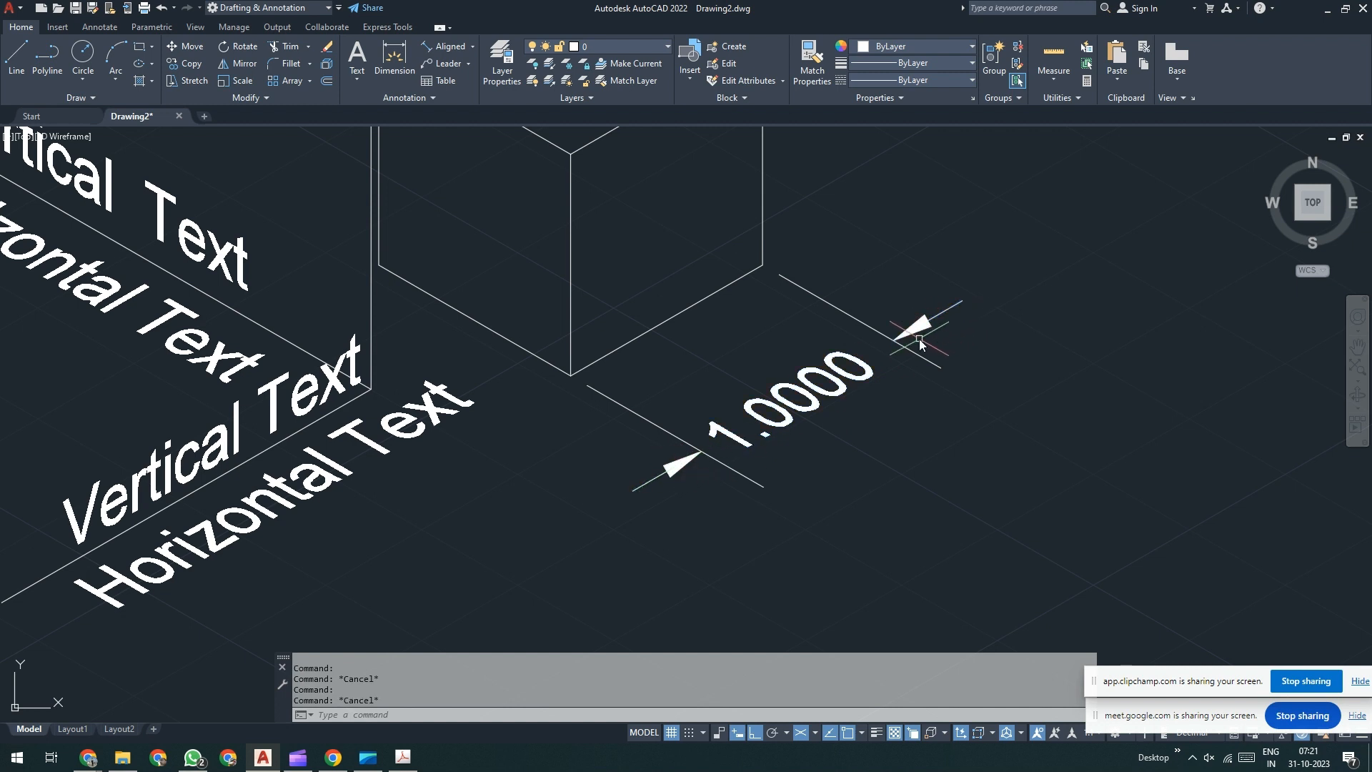
- Switch to Isometric Pipeline Project.pdf in Adobe Acrobat Pro, examine the arrowheads of the pipe dimensions at the riser's upper bend, and return to AutoCAD
{"action": "left_click", "coordinate": [402, 758]}
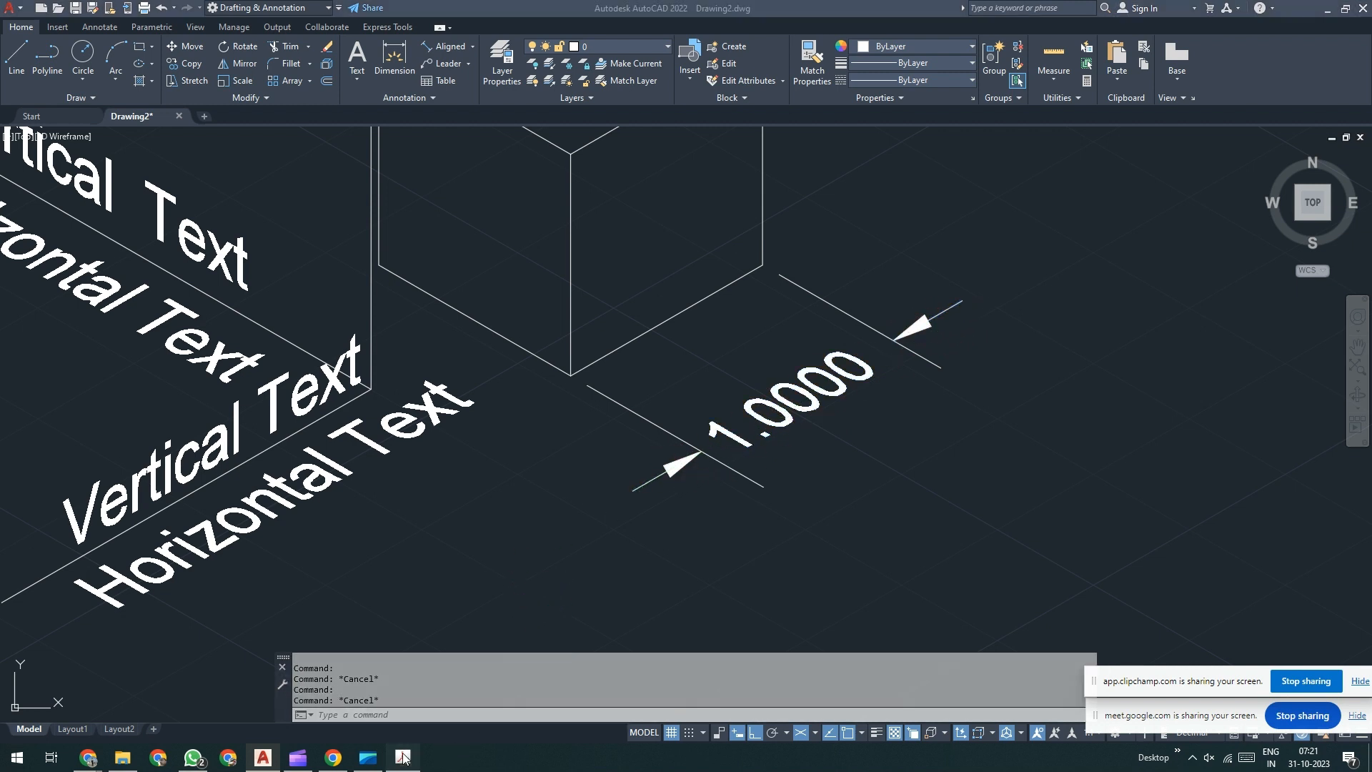
{"action": "scroll", "coordinate": [700, 450], "scroll_direction": "up", "scroll_amount": 5}
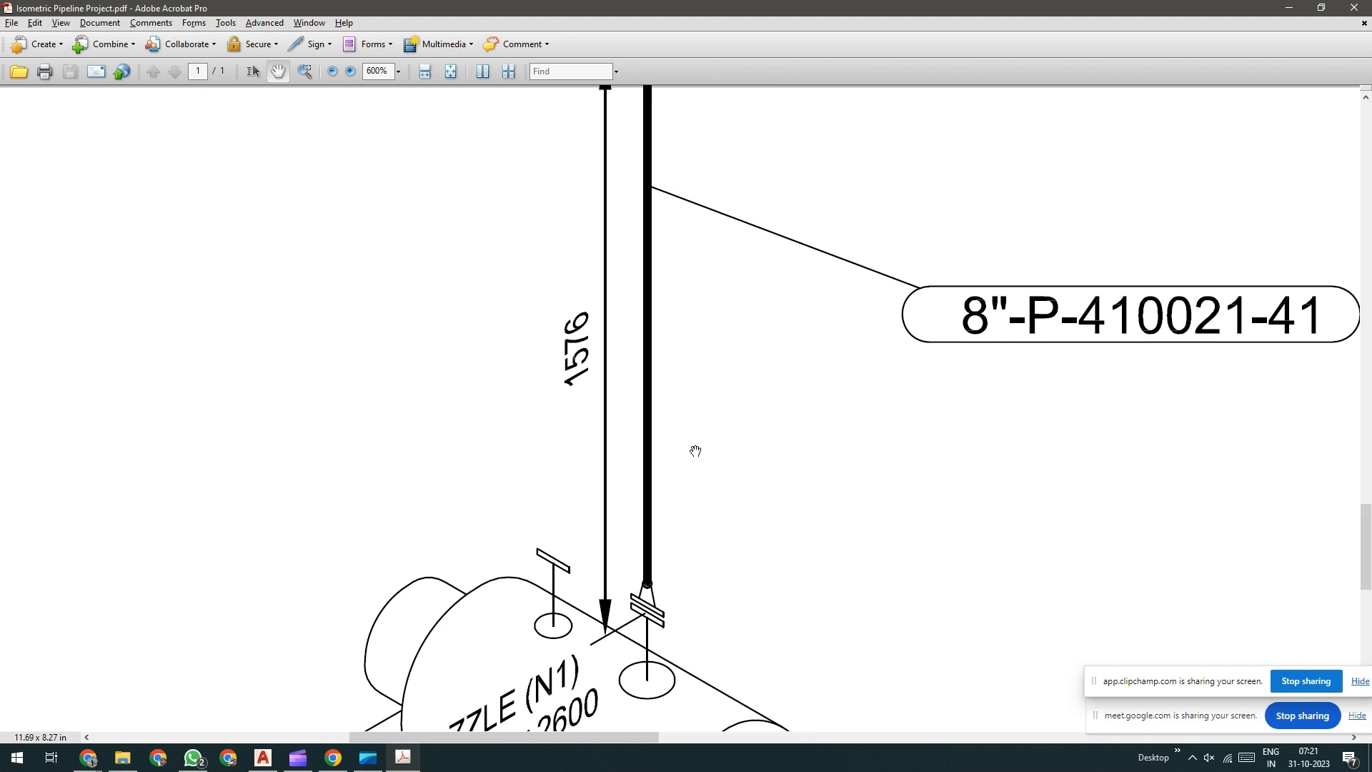
{"action": "scroll", "coordinate": [697, 450], "scroll_direction": "up", "scroll_amount": 7}
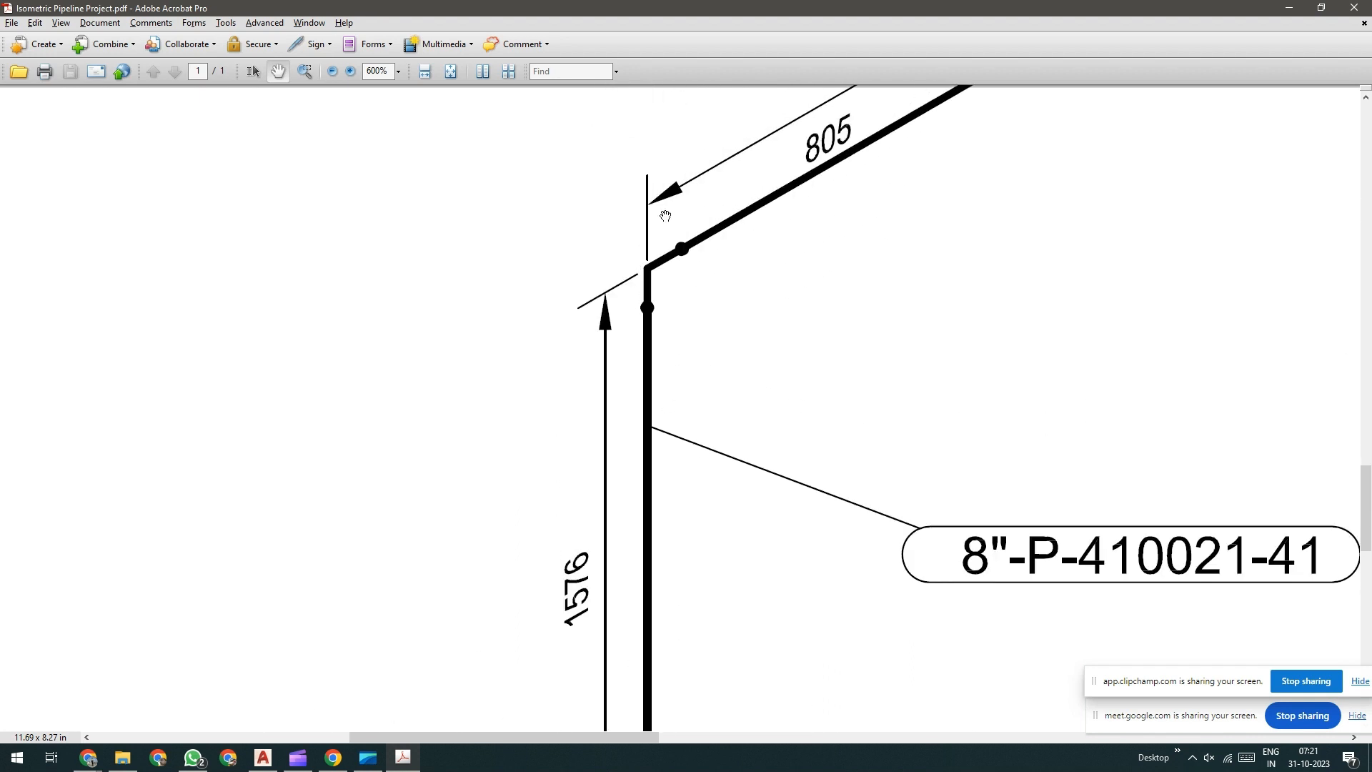
{"action": "scroll", "coordinate": [684, 195], "scroll_direction": "up", "scroll_amount": 1}
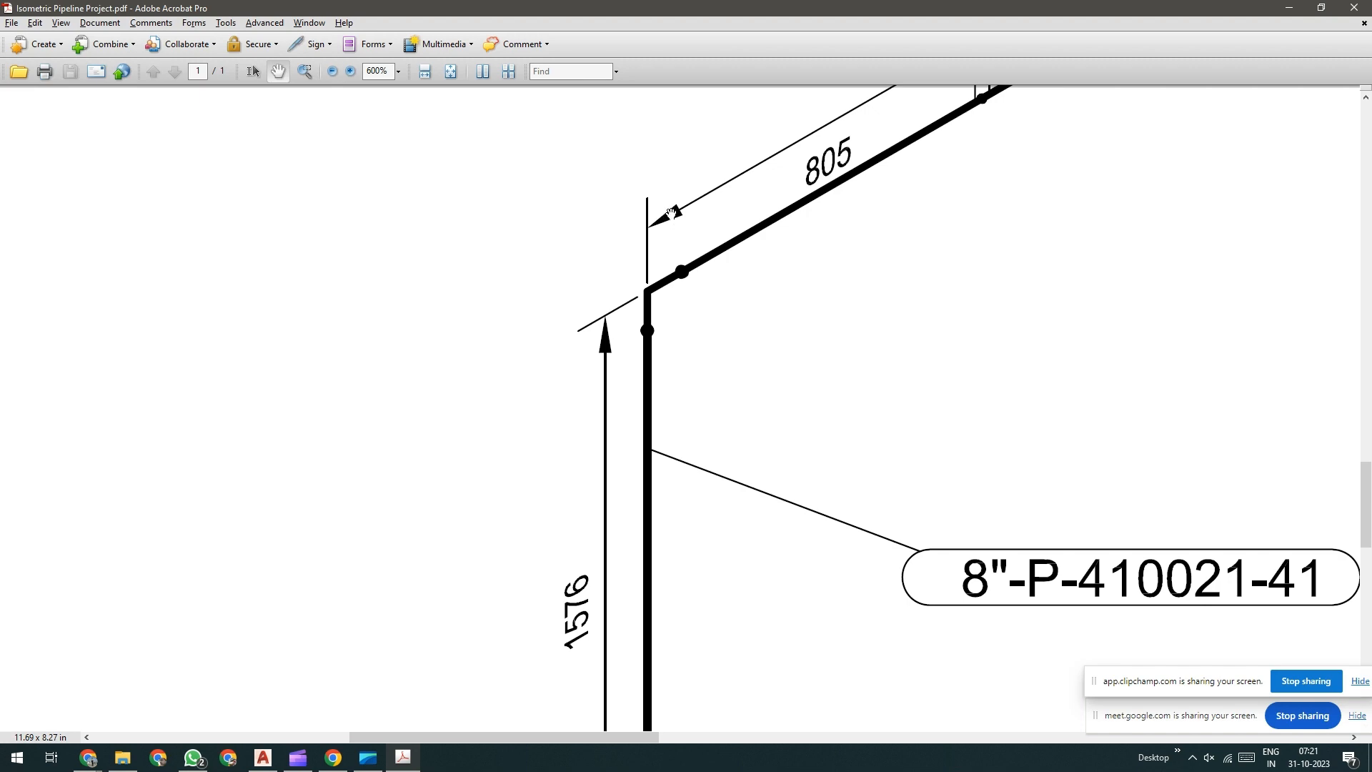
{"action": "left_click", "coordinate": [401, 767]}
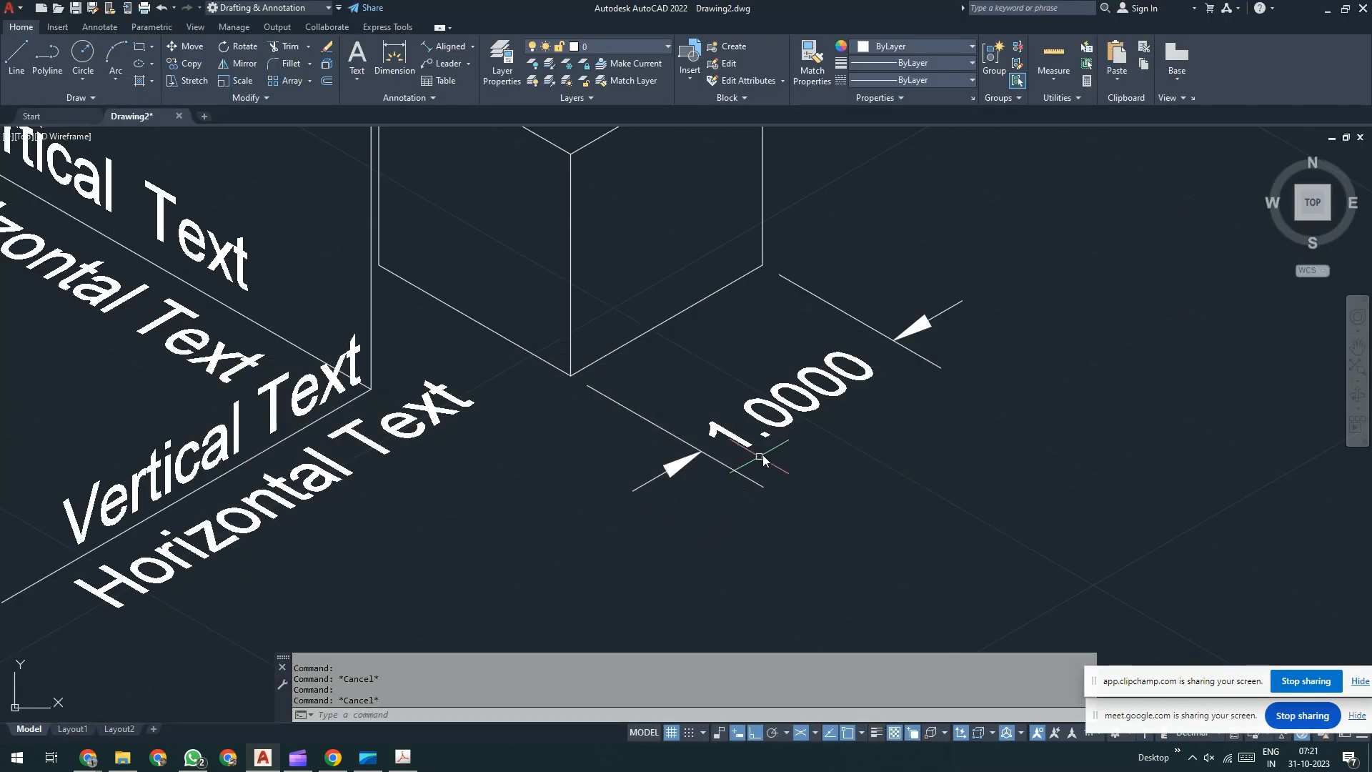
- Draw a 1-unit line at 30° in the empty space beside the cube's 1.0000 dimension, as an arrowhead's centre line
{"action": "middle_click_drag", "start_coordinate": [857, 441], "coordinate": [760, 410]}
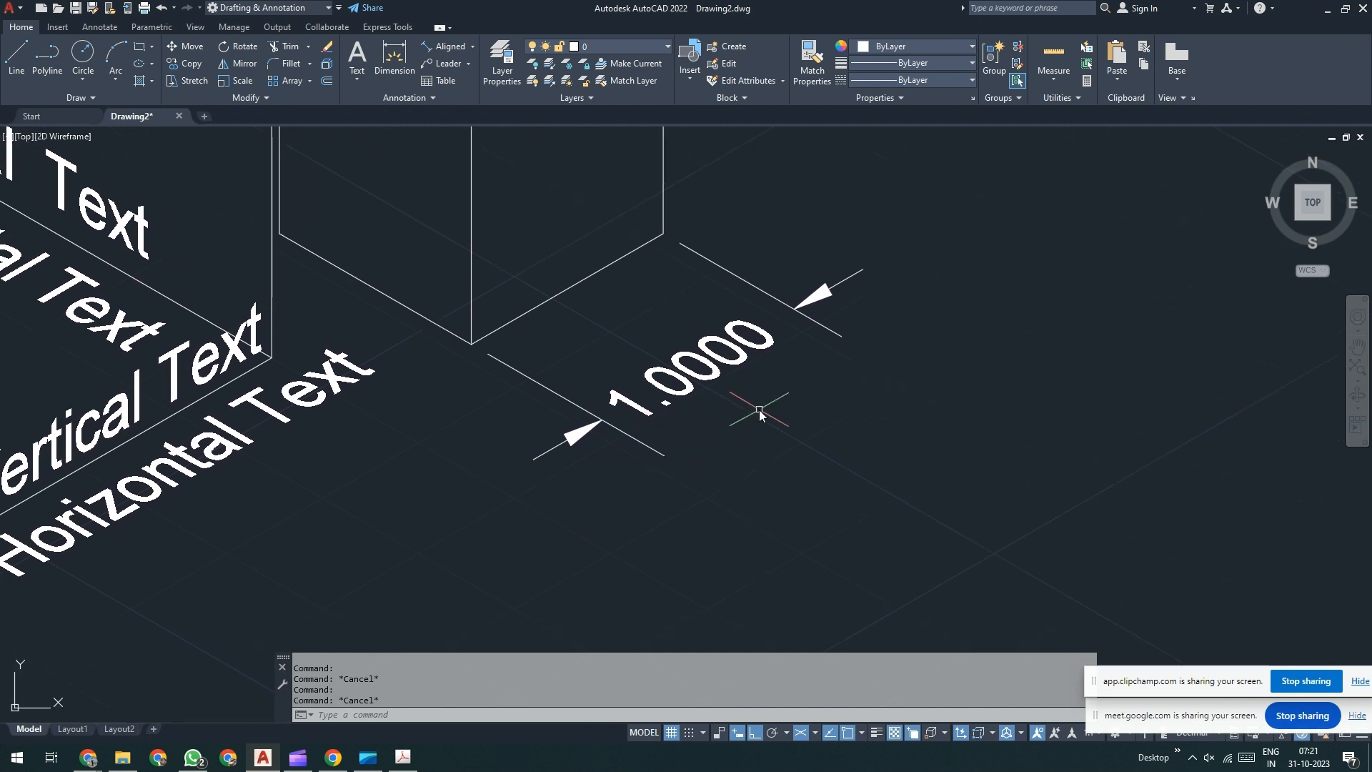
{"action": "scroll", "coordinate": [761, 411], "scroll_direction": "down", "scroll_amount": 4}
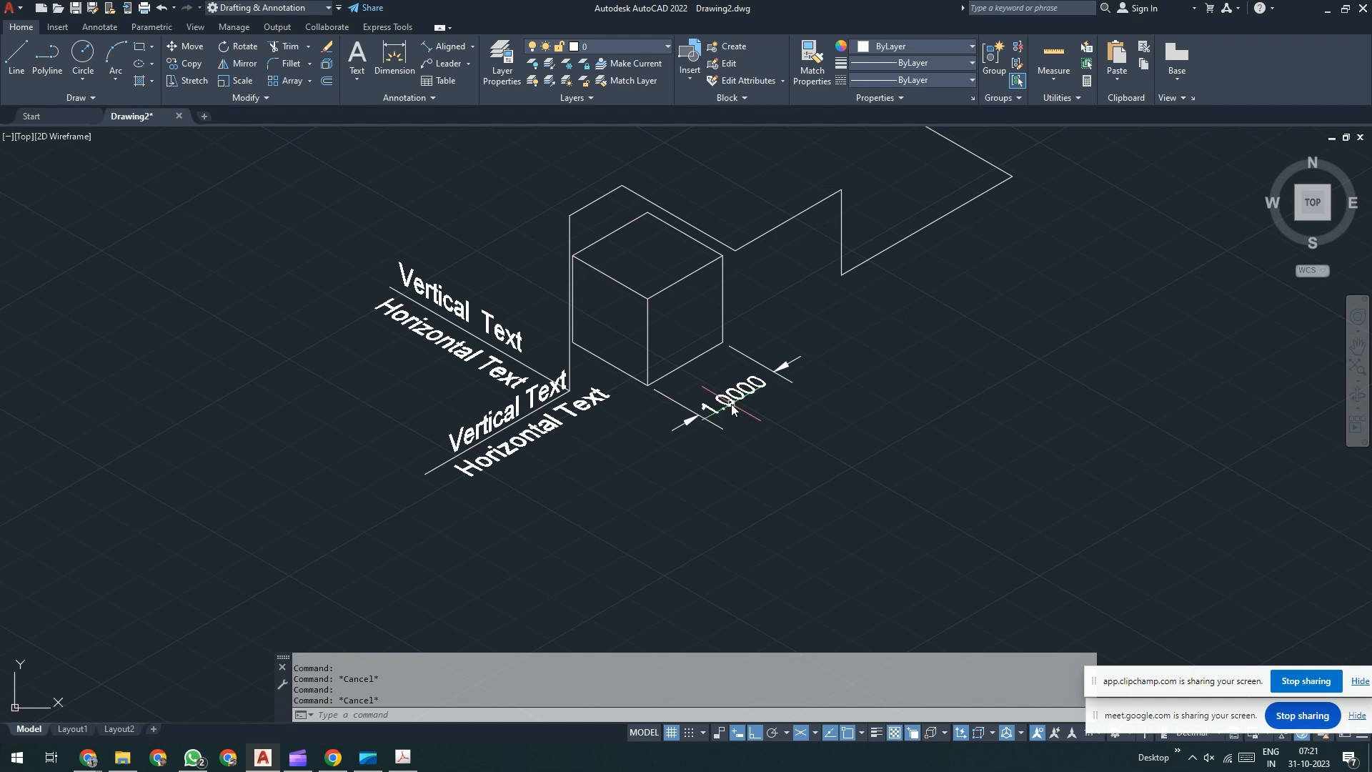
{"action": "mouse_move", "coordinate": [731, 404]}
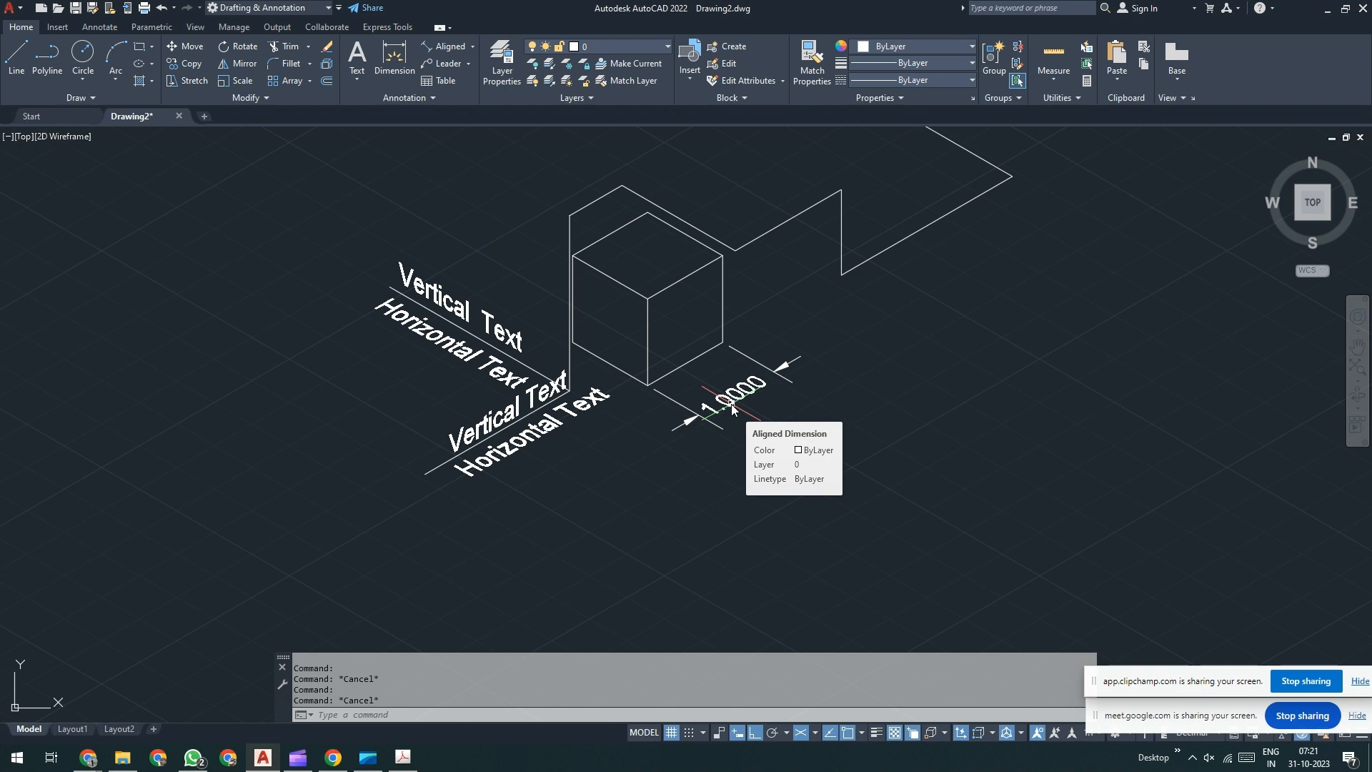
{"action": "scroll", "coordinate": [731, 405], "scroll_direction": "up", "scroll_amount": 2}
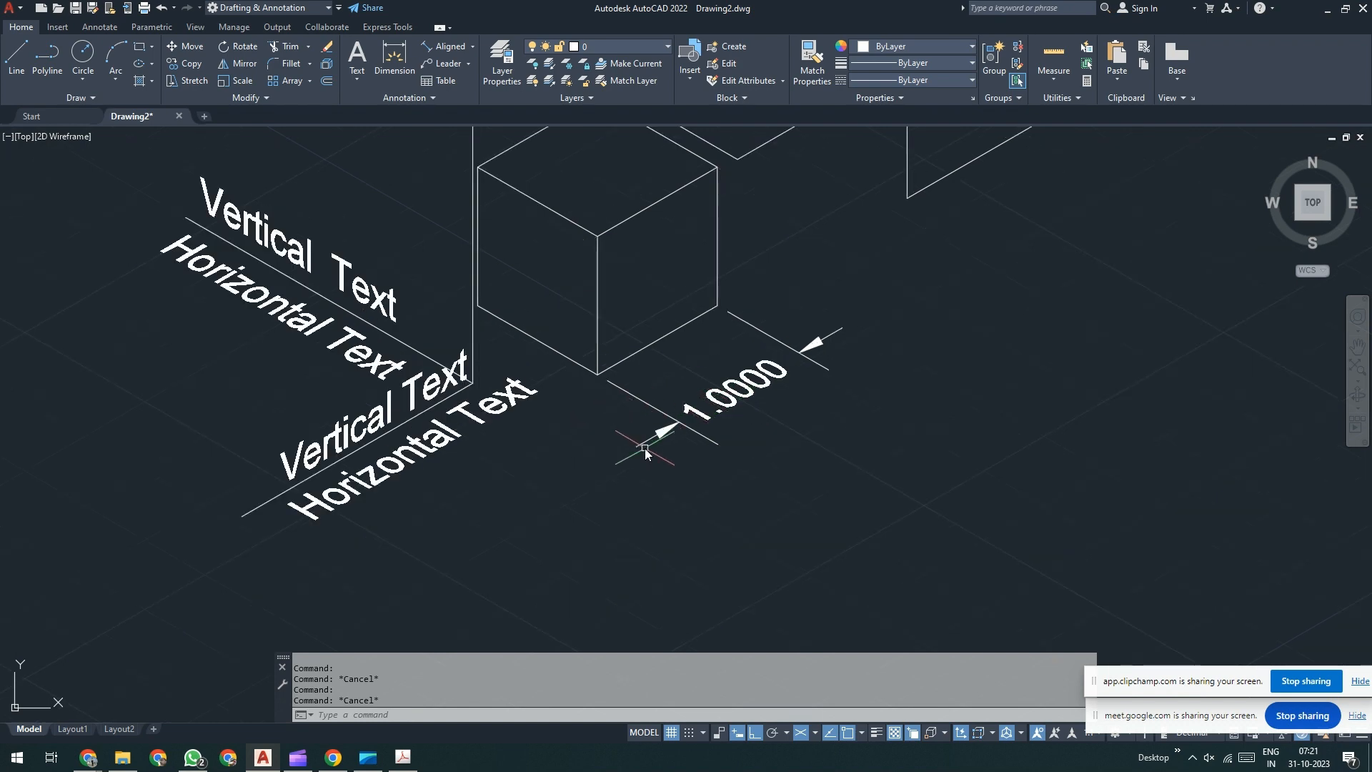
{"action": "scroll", "coordinate": [646, 453], "scroll_direction": "up", "scroll_amount": 2}
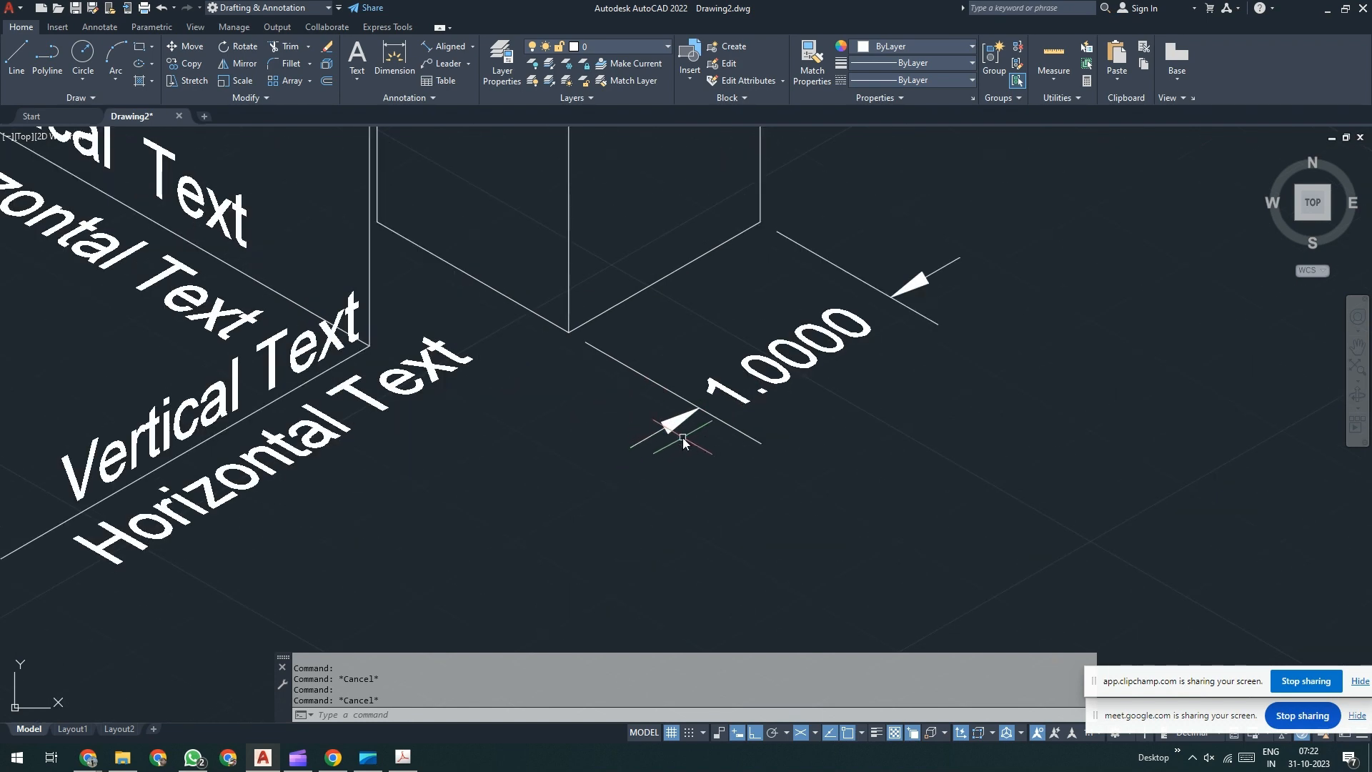
{"action": "middle_click_drag", "start_coordinate": [698, 465], "coordinate": [630, 486]}
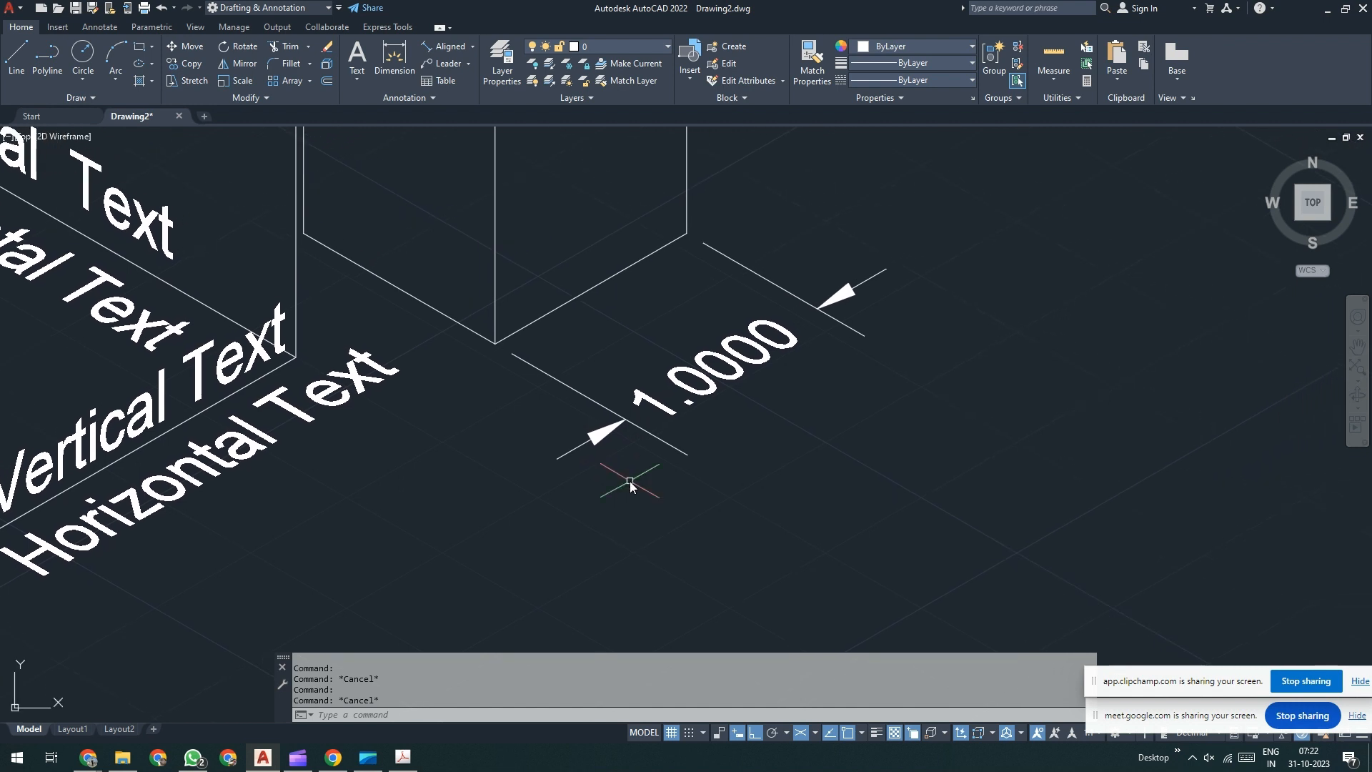
{"action": "type", "text": "L"}
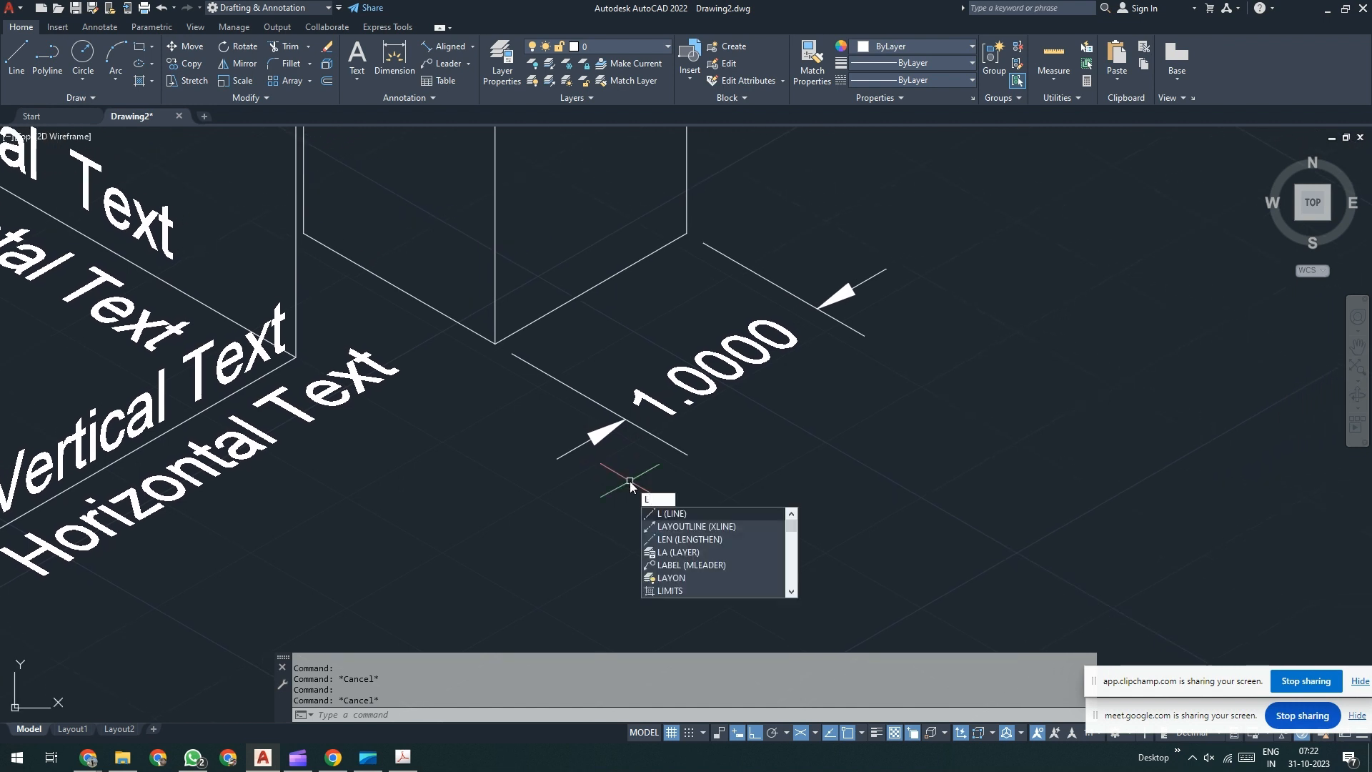
{"action": "key", "text": "Return"}
{"action": "middle_click_drag", "start_coordinate": [766, 510], "coordinate": [626, 491]}
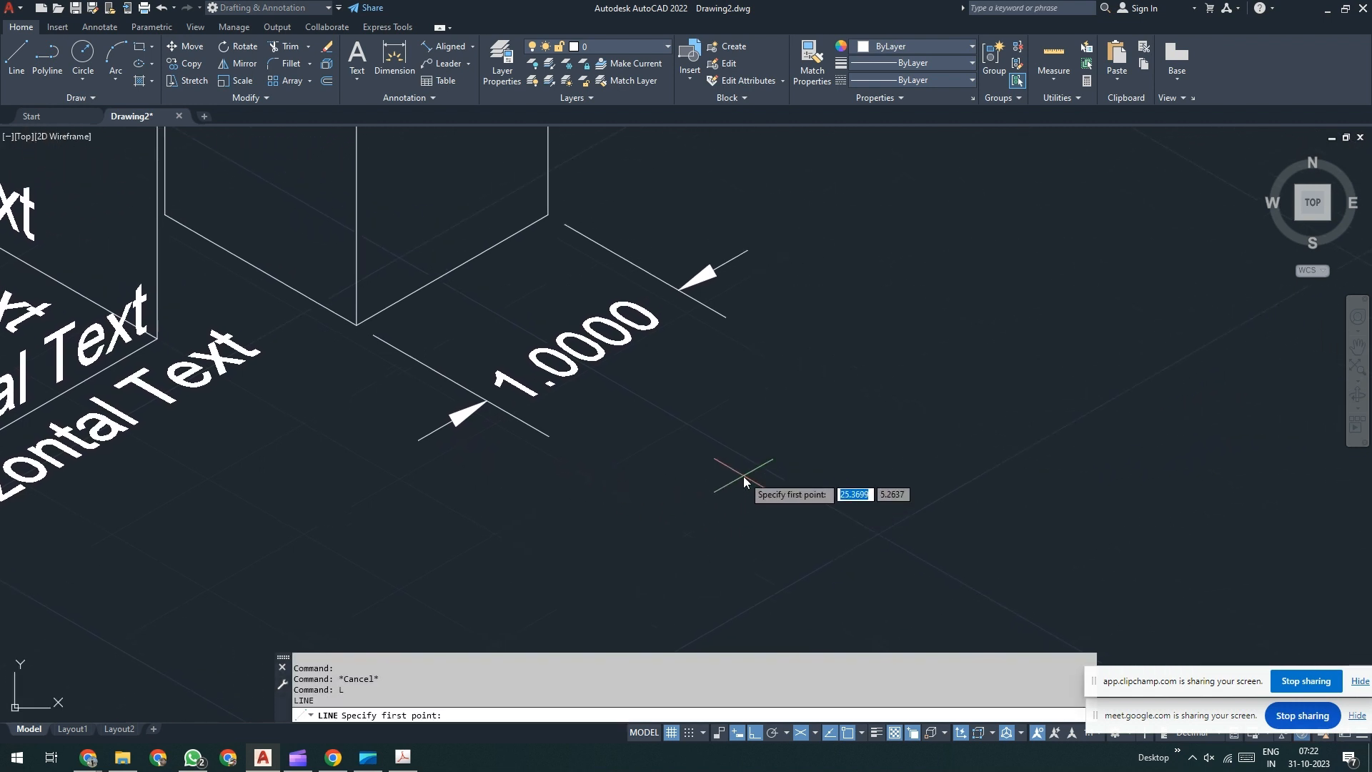
{"action": "middle_click_drag", "start_coordinate": [777, 493], "coordinate": [700, 493]}
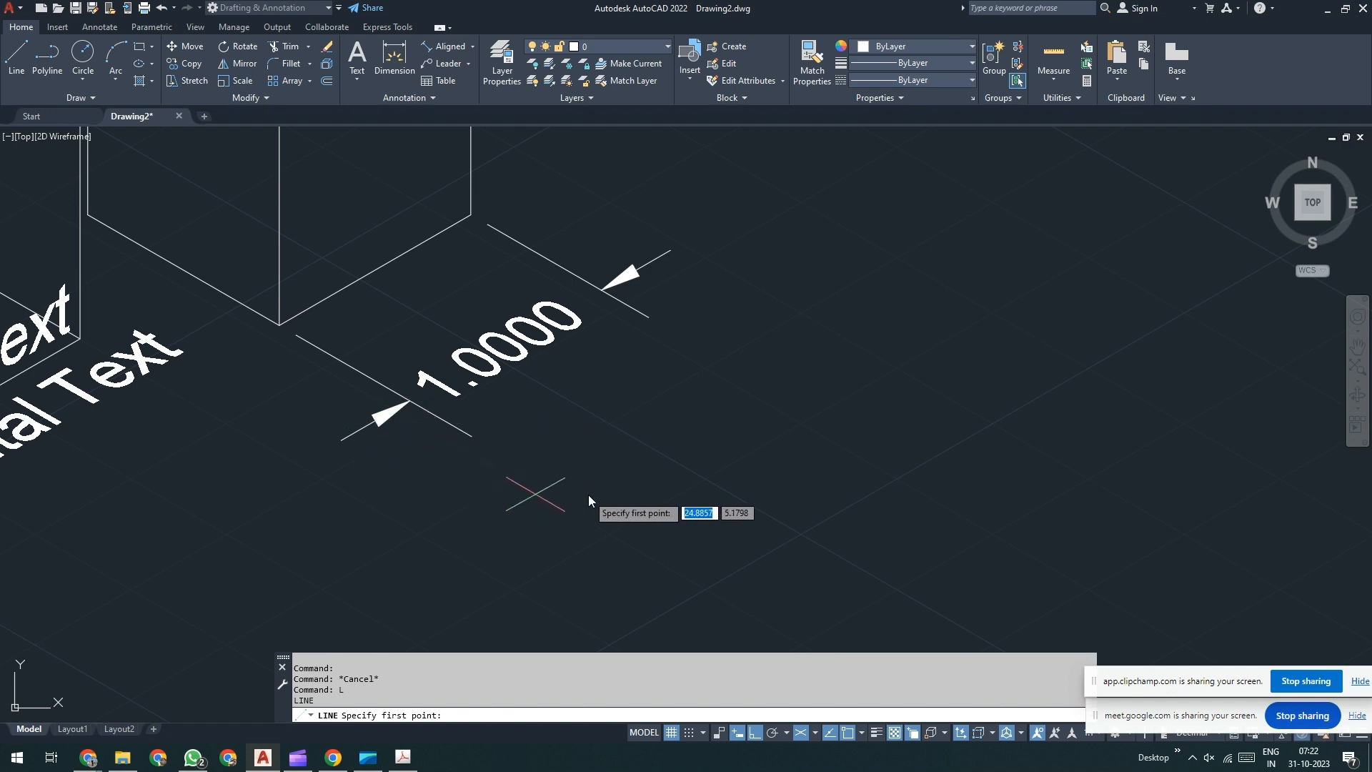
{"action": "left_click", "coordinate": [648, 538]}
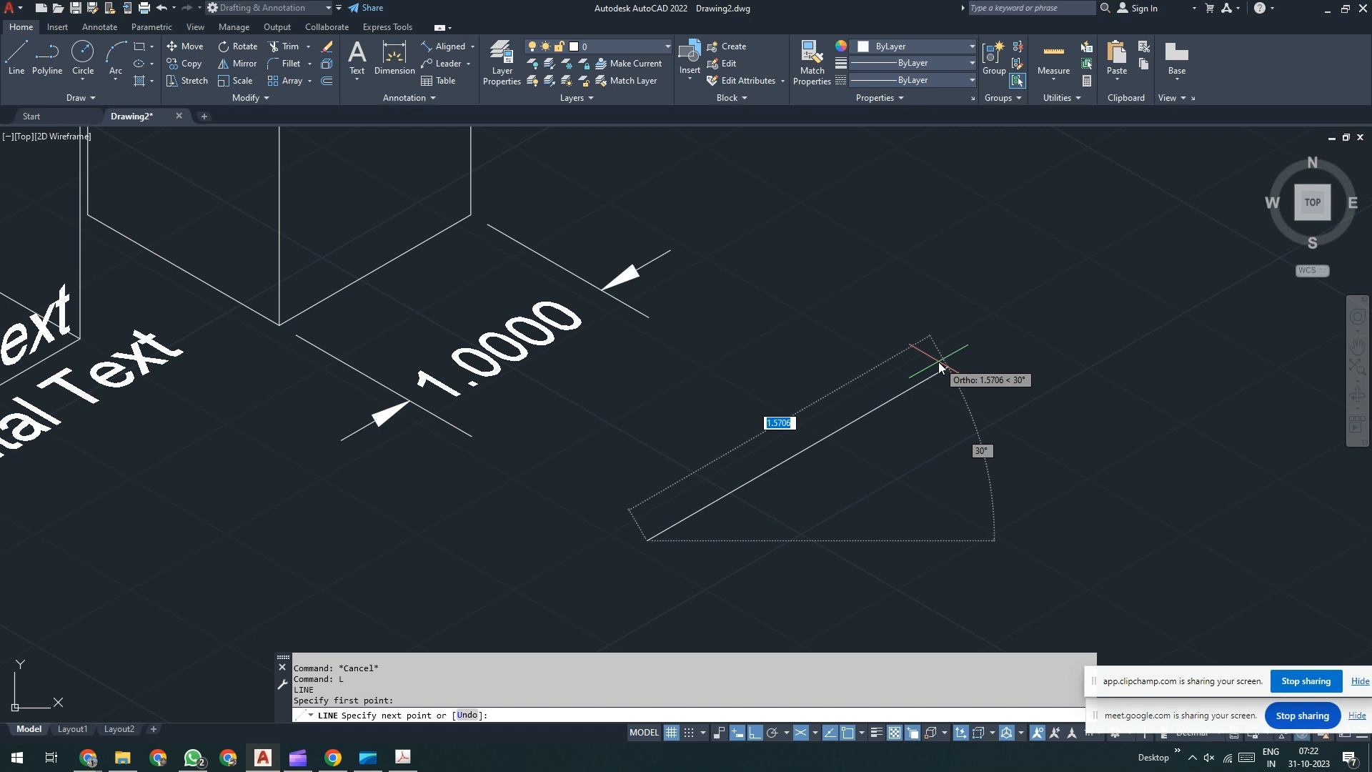
{"action": "type", "text": "1"}
{"action": "key", "text": "Return"}
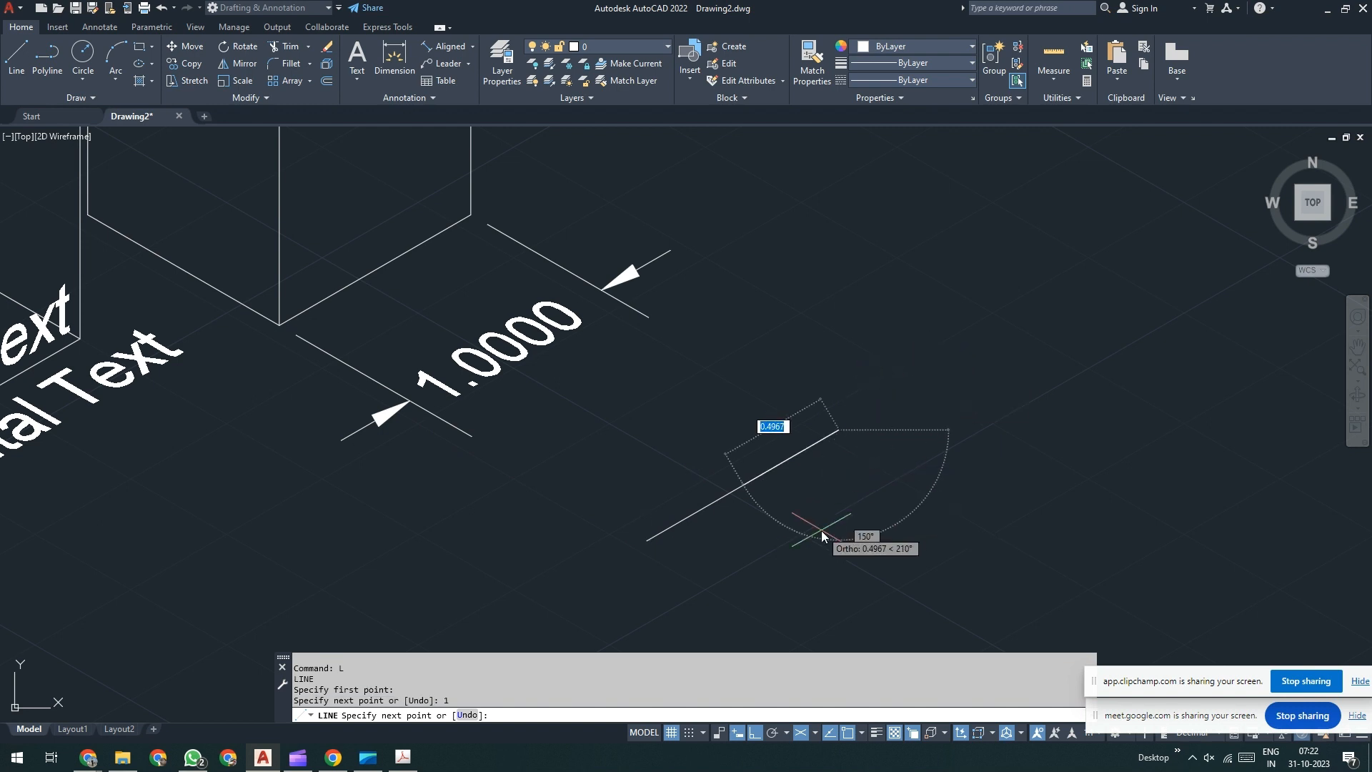
{"action": "key", "text": "Return"}
- Draw a 0.15-unit line at 330° from the lower end of the 1-unit line, as one half of the arrowhead's base
{"action": "key", "text": "Return"}
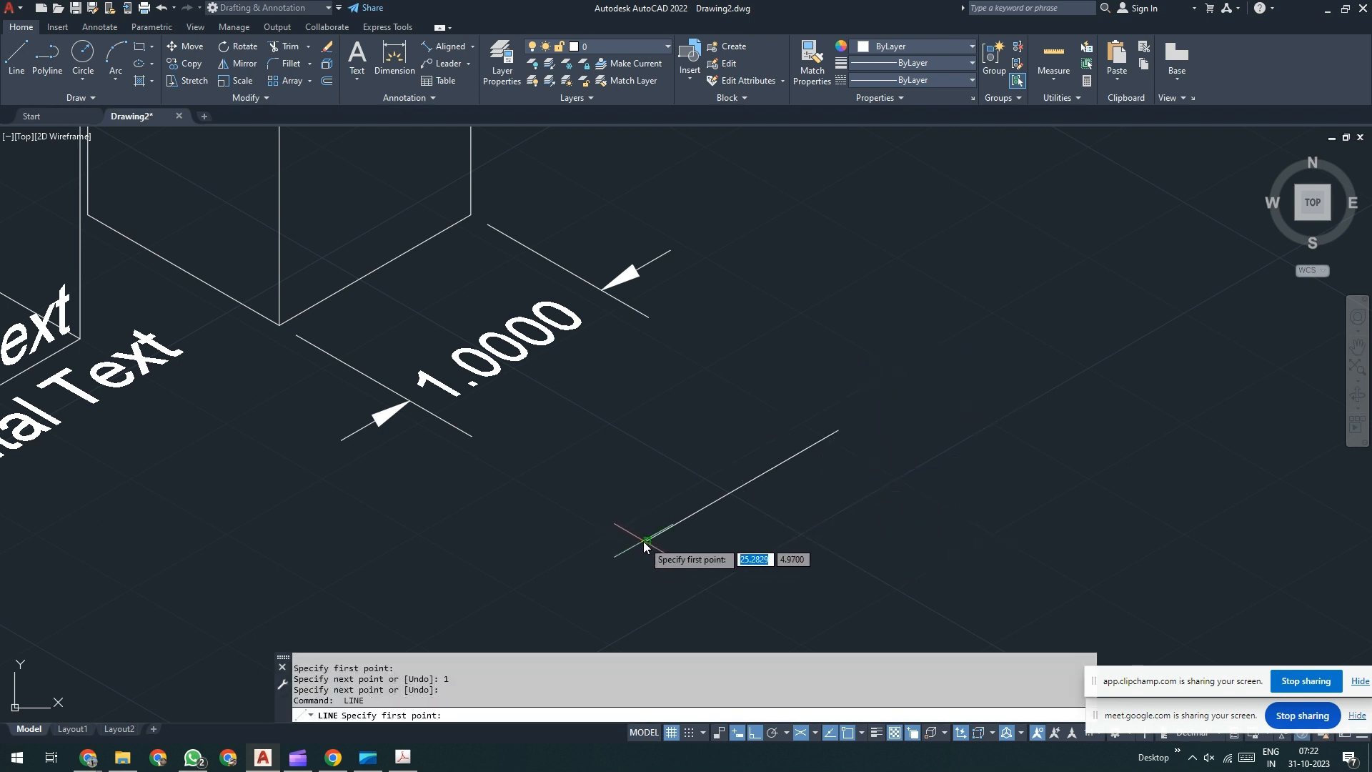
{"action": "left_click", "coordinate": [643, 541]}
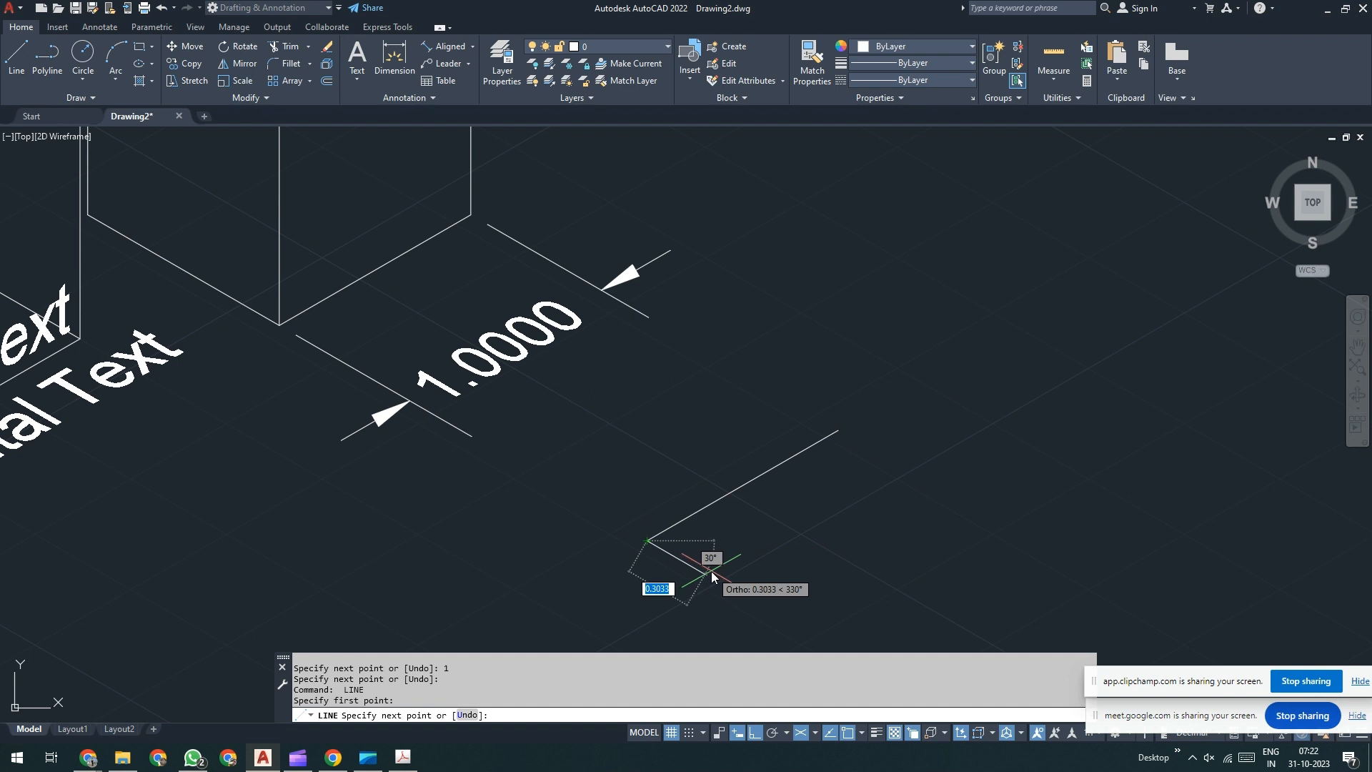
{"action": "type", "text": "."}
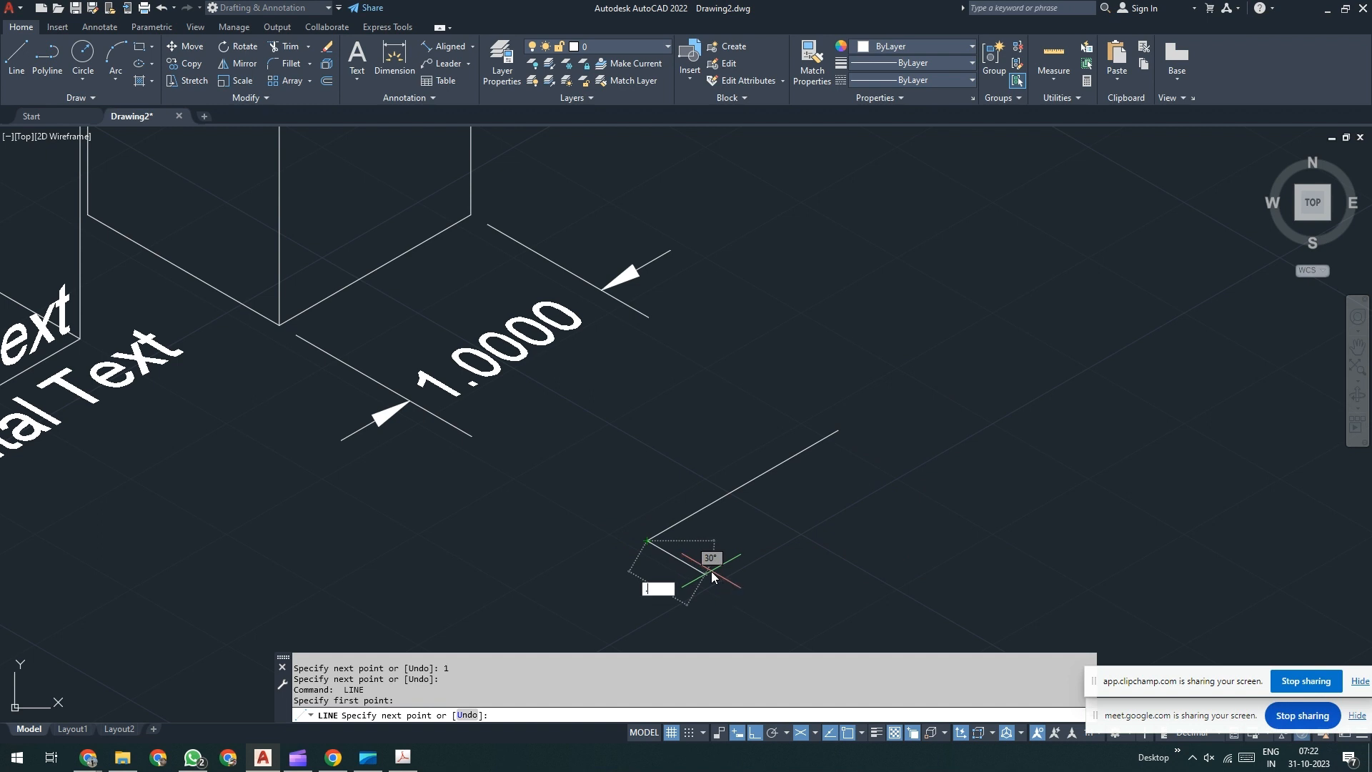
{"action": "type", "text": "15"}
{"action": "key", "text": "Return"}
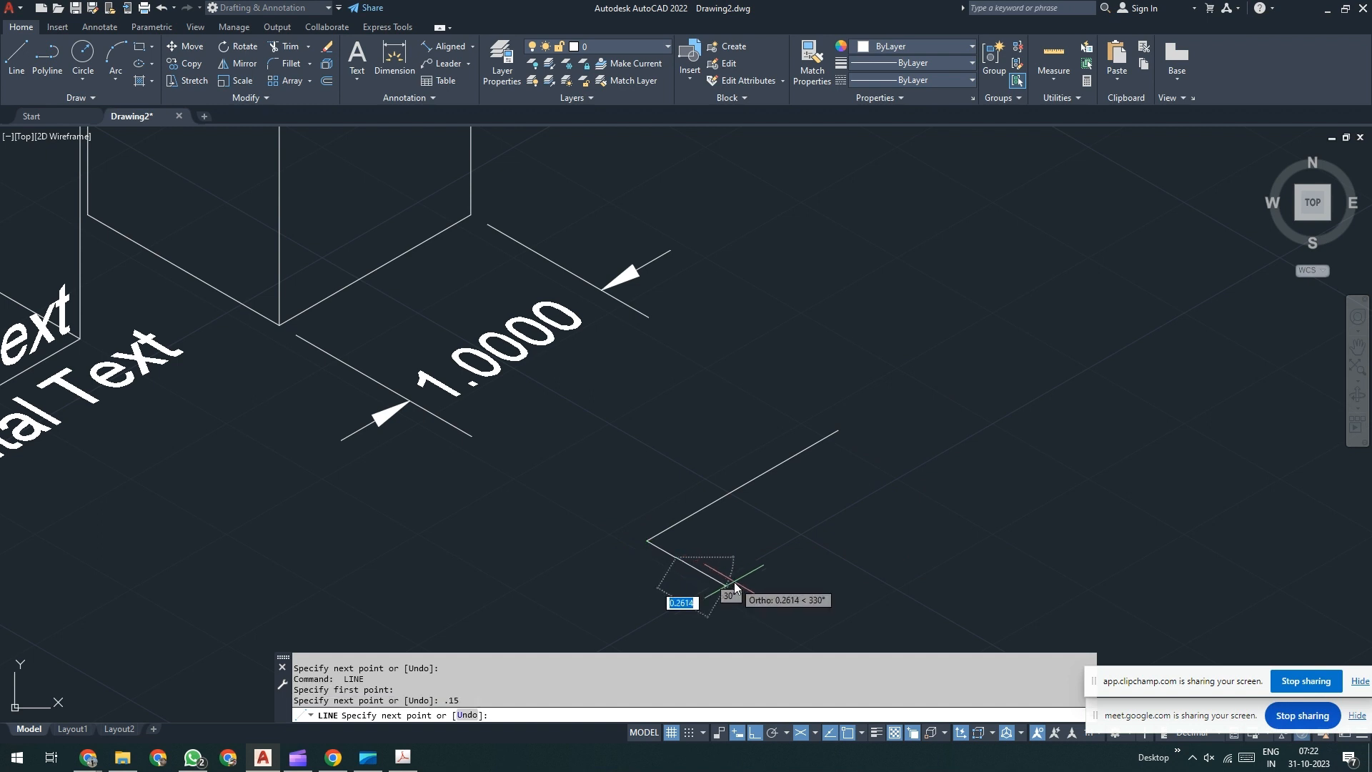
{"action": "key", "text": "Return"}
- Draw the other 0.15-unit base half at 150° and continue it to the arrow tip and the opposite base end, closing the triangle
{"action": "key", "text": "Return"}
{"action": "left_click", "coordinate": [645, 541]}
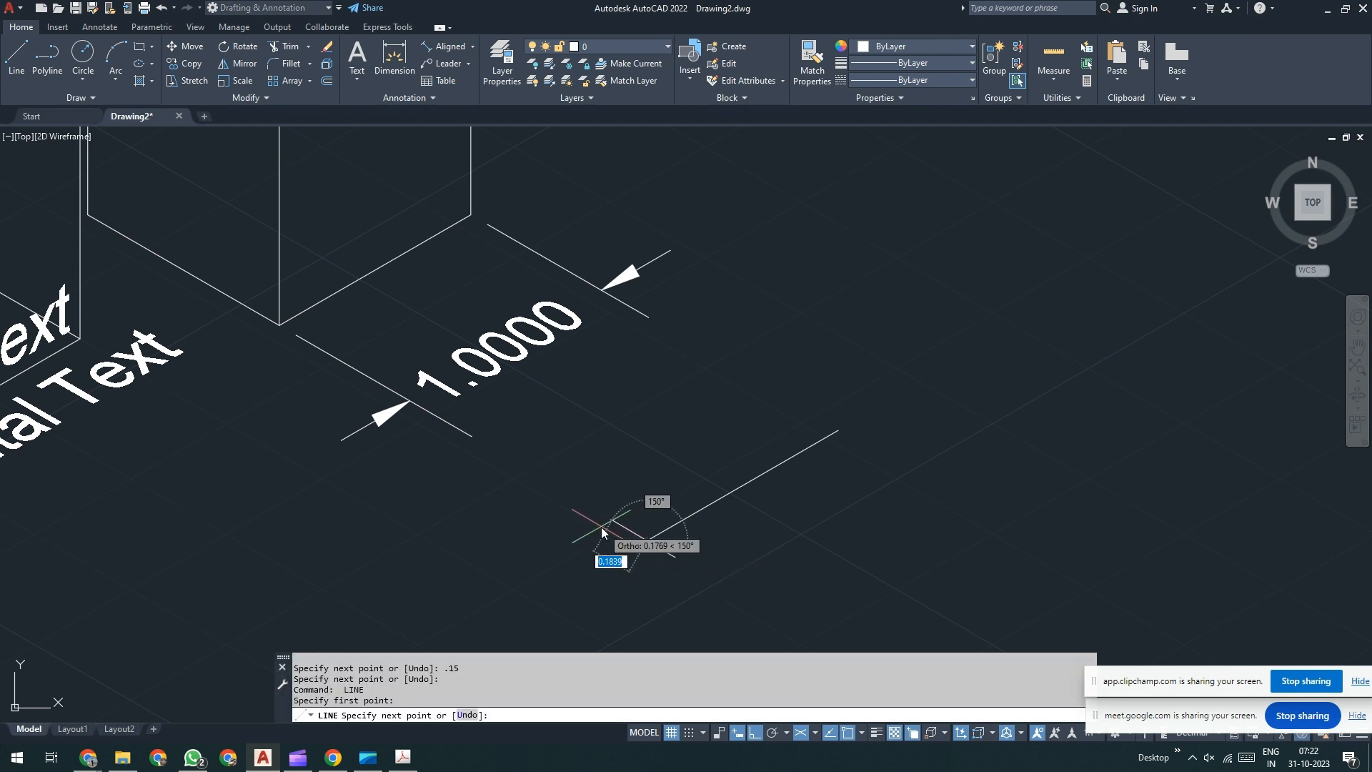
{"action": "type", "text": ".15"}
{"action": "key", "text": "Return"}
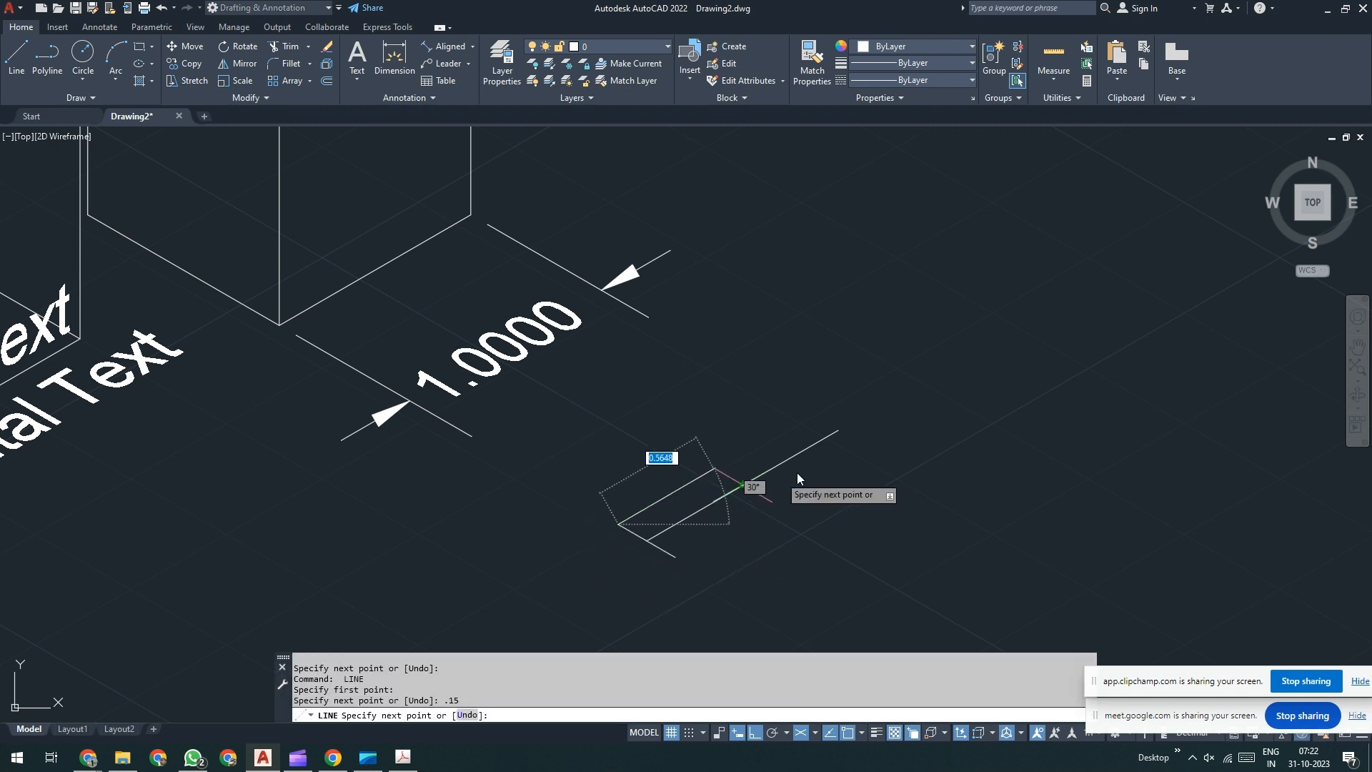
{"action": "left_click", "coordinate": [837, 429]}
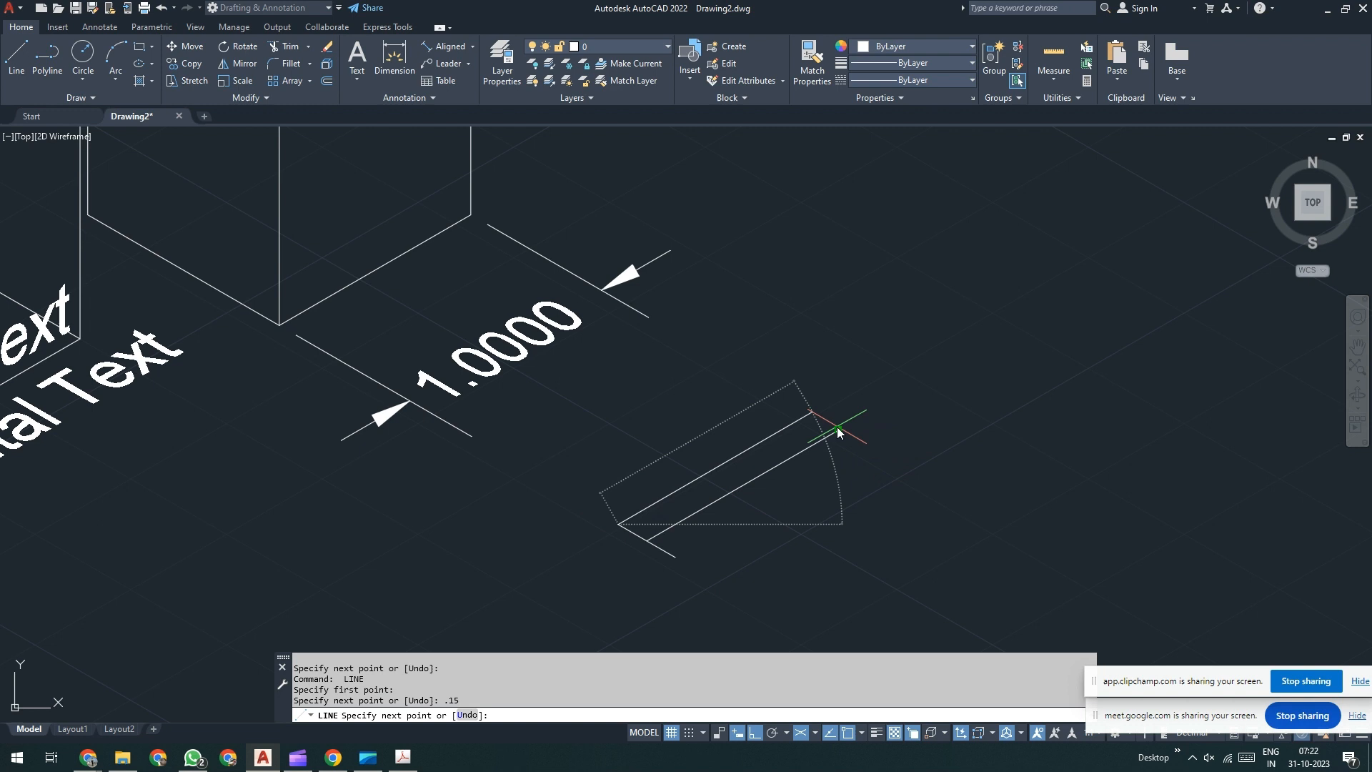
{"action": "left_click", "coordinate": [675, 558]}
{"action": "key", "text": "Return"}
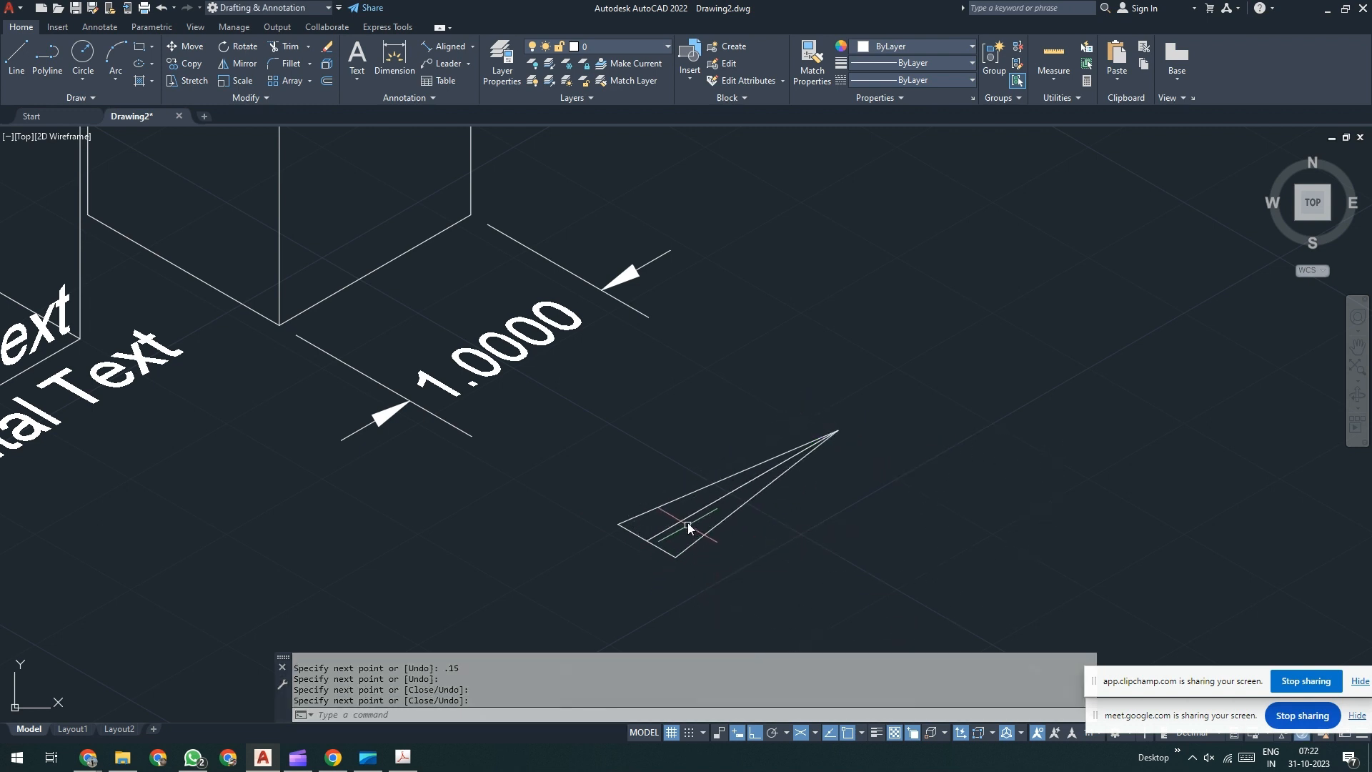
- Erase the arrowhead's centre line and fill the triangle with a SOLID hatch
{"action": "left_click", "coordinate": [688, 518]}
{"action": "key", "text": "Delete"}
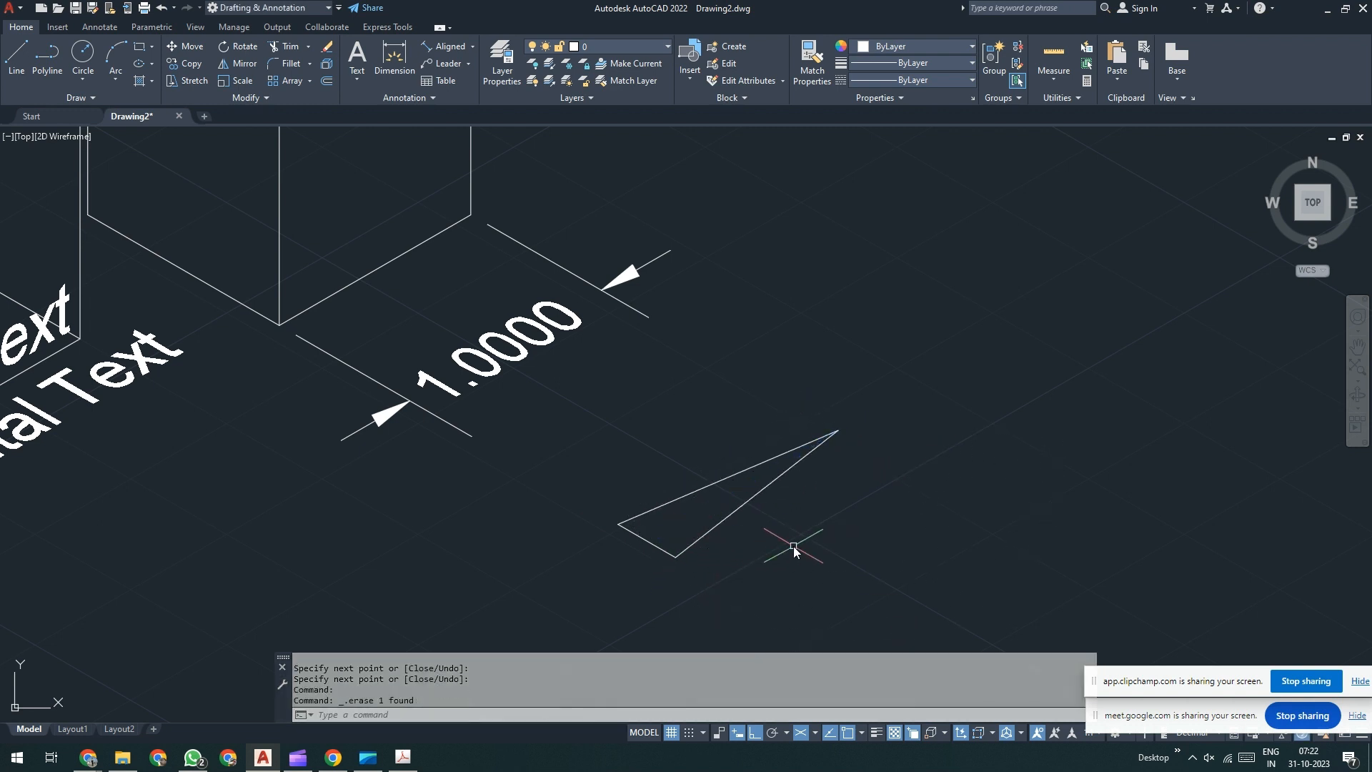
{"action": "type", "text": "H"}
{"action": "key", "text": "Return"}
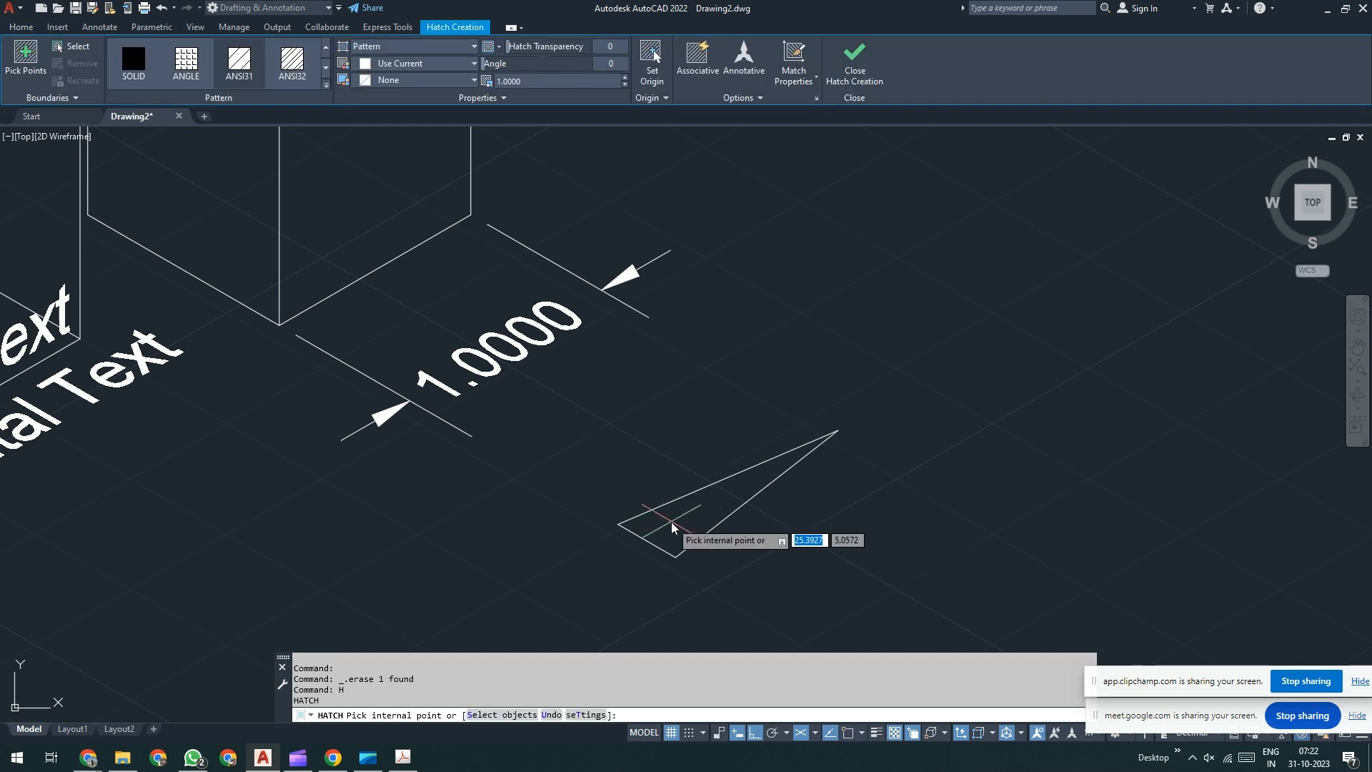
{"action": "left_click", "coordinate": [672, 527]}
{"action": "left_click", "coordinate": [136, 64]}
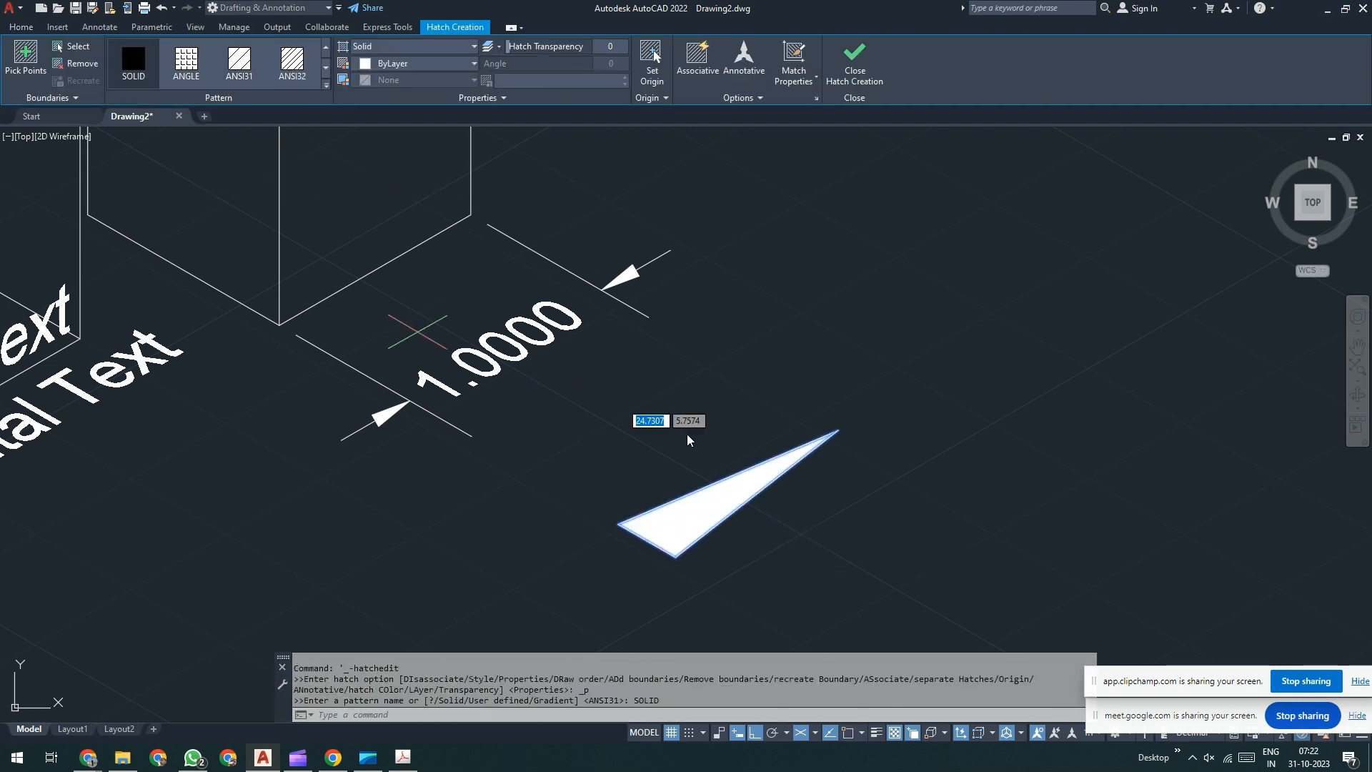
{"action": "key", "text": "Return"}
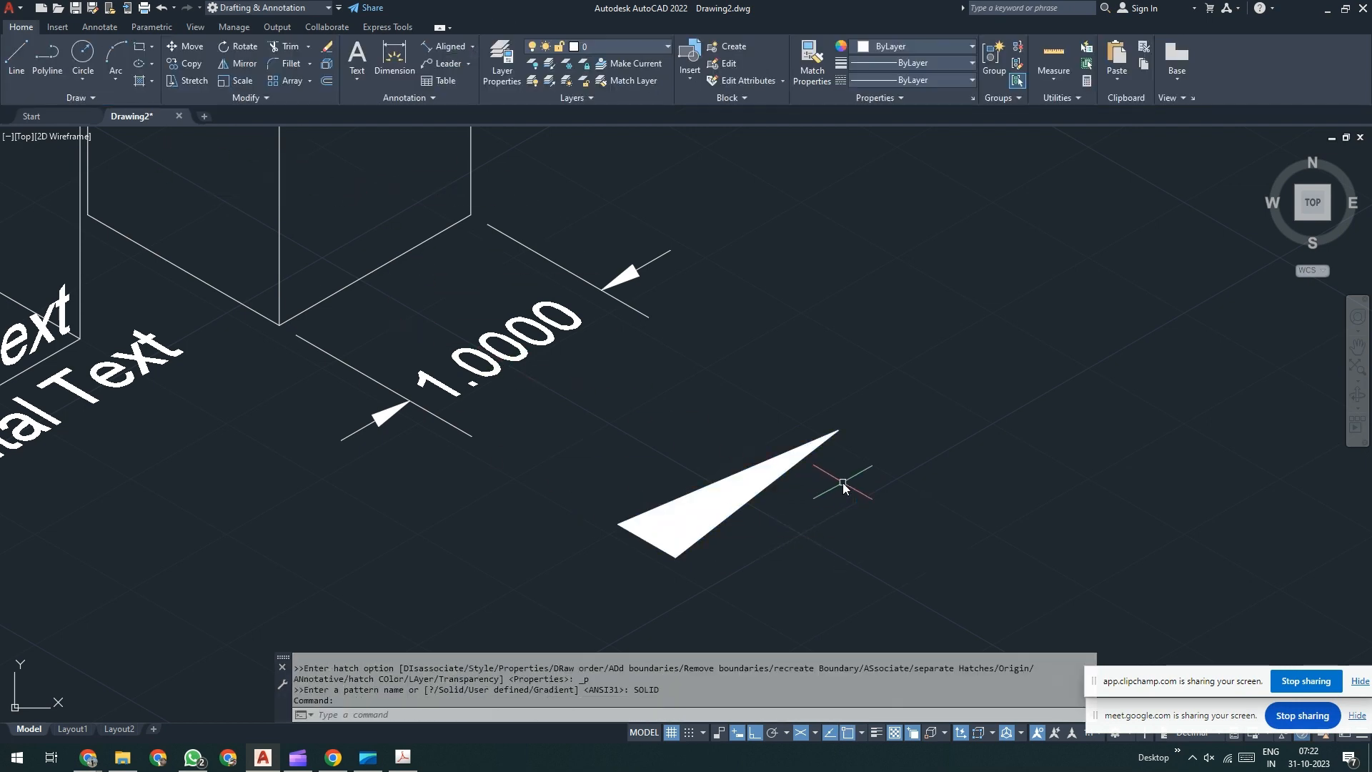
- Start a block definition from the filled arrowhead, name it AH iso and set its base point at the arrow tip
{"action": "left_click", "coordinate": [885, 394]}
{"action": "left_click", "coordinate": [567, 584]}
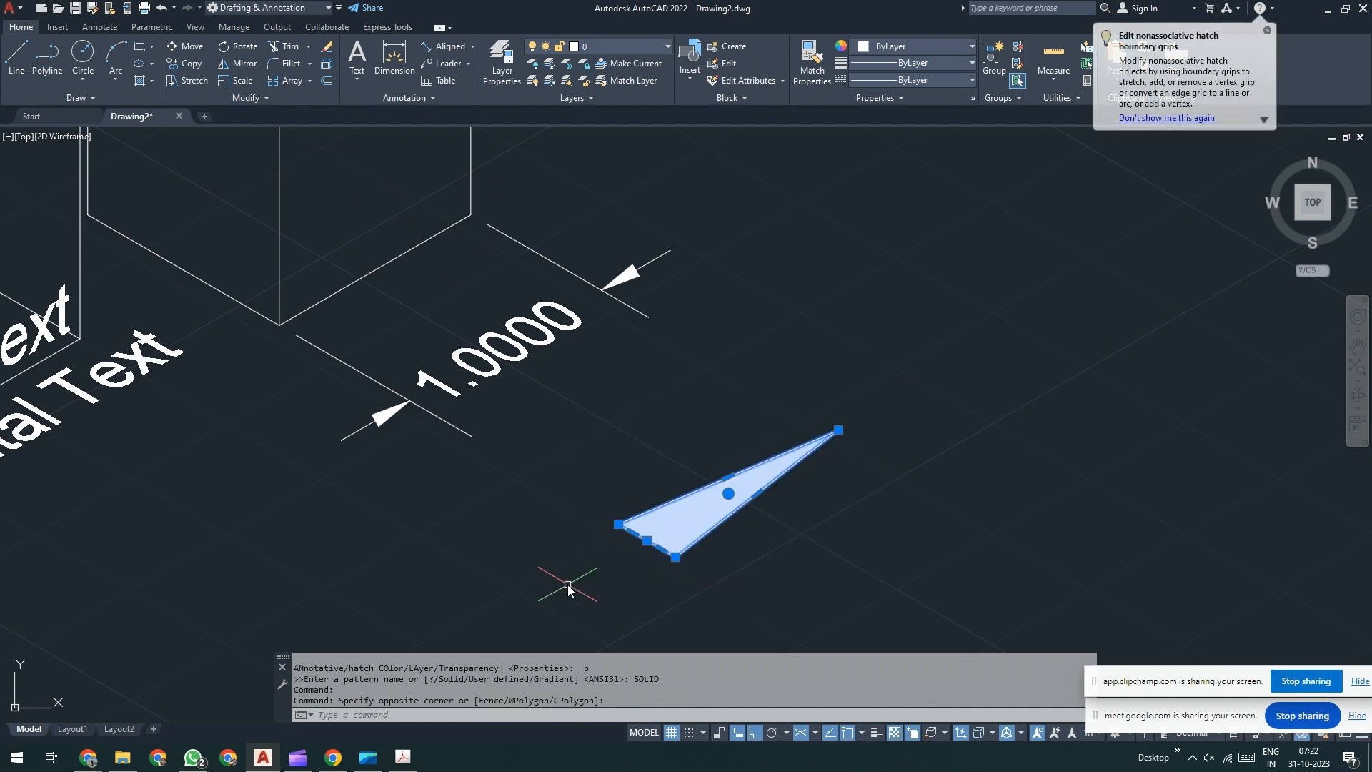
{"action": "type", "text": "b"}
{"action": "key", "text": "Return"}
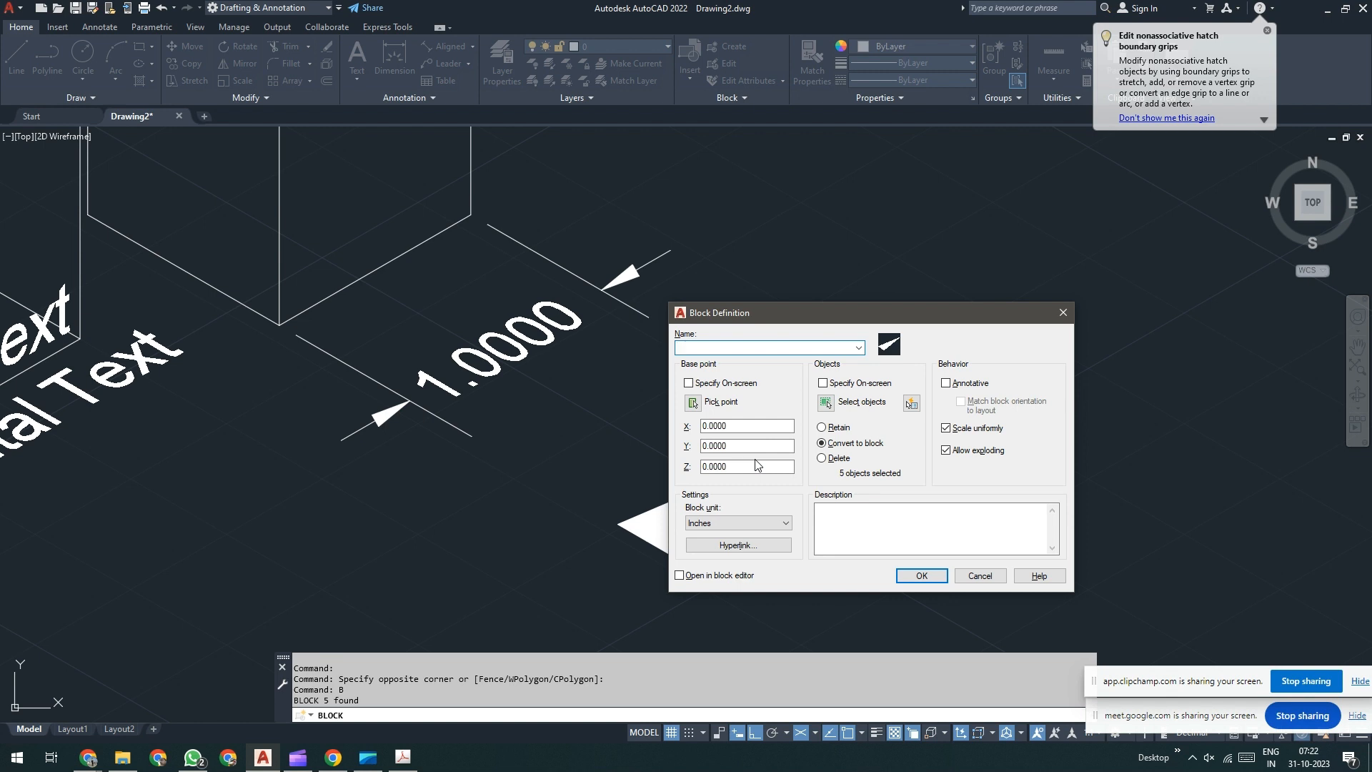
{"action": "type", "text": "AH"}
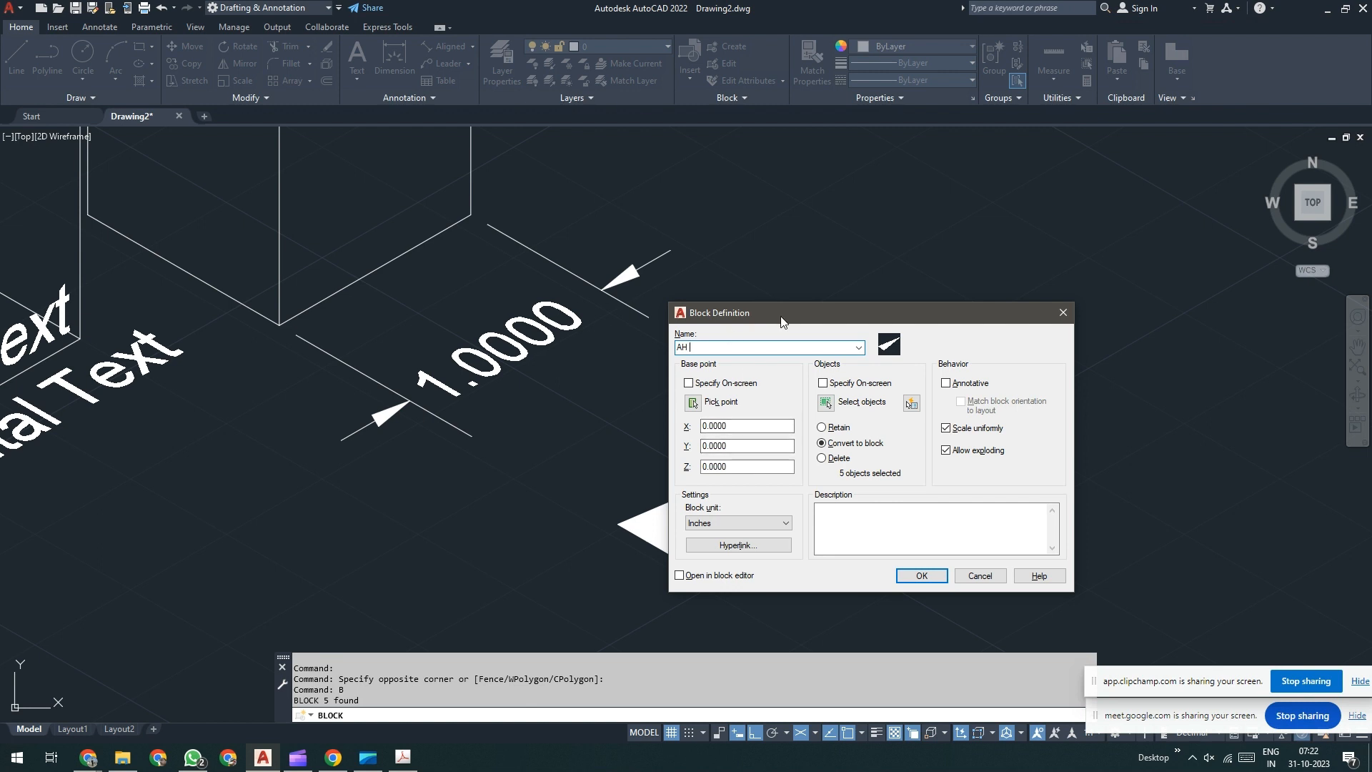
{"action": "left_click_drag", "start_coordinate": [781, 319], "coordinate": [1000, 264]}
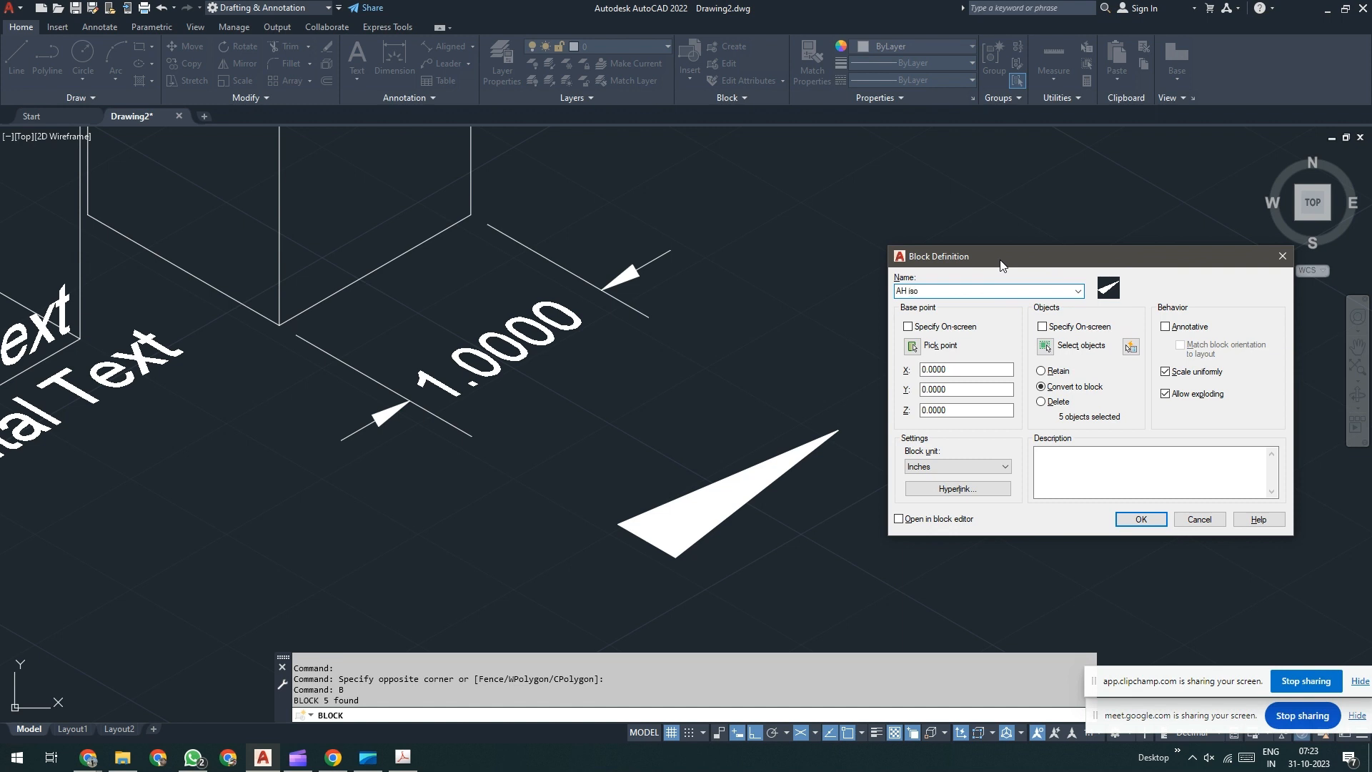
{"action": "left_click", "coordinate": [920, 347]}
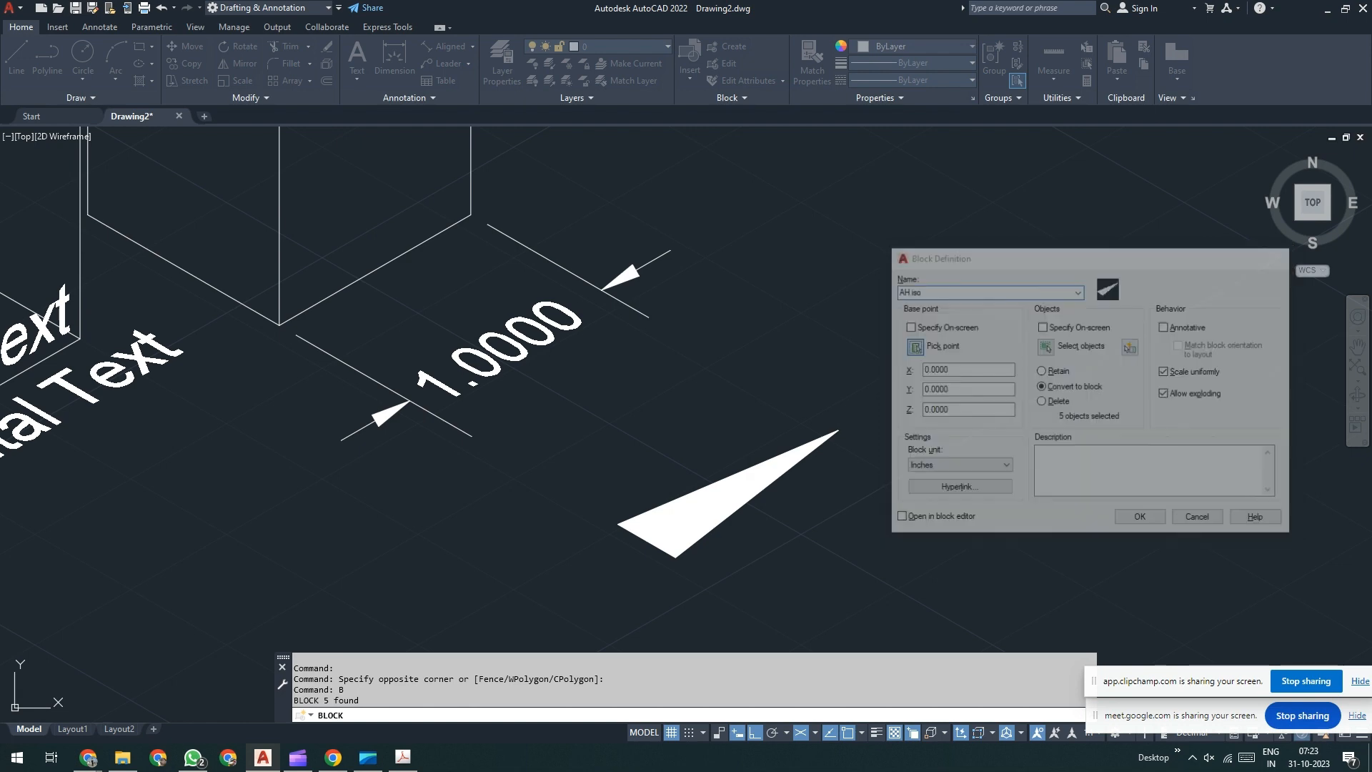
{"action": "left_click", "coordinate": [833, 436]}
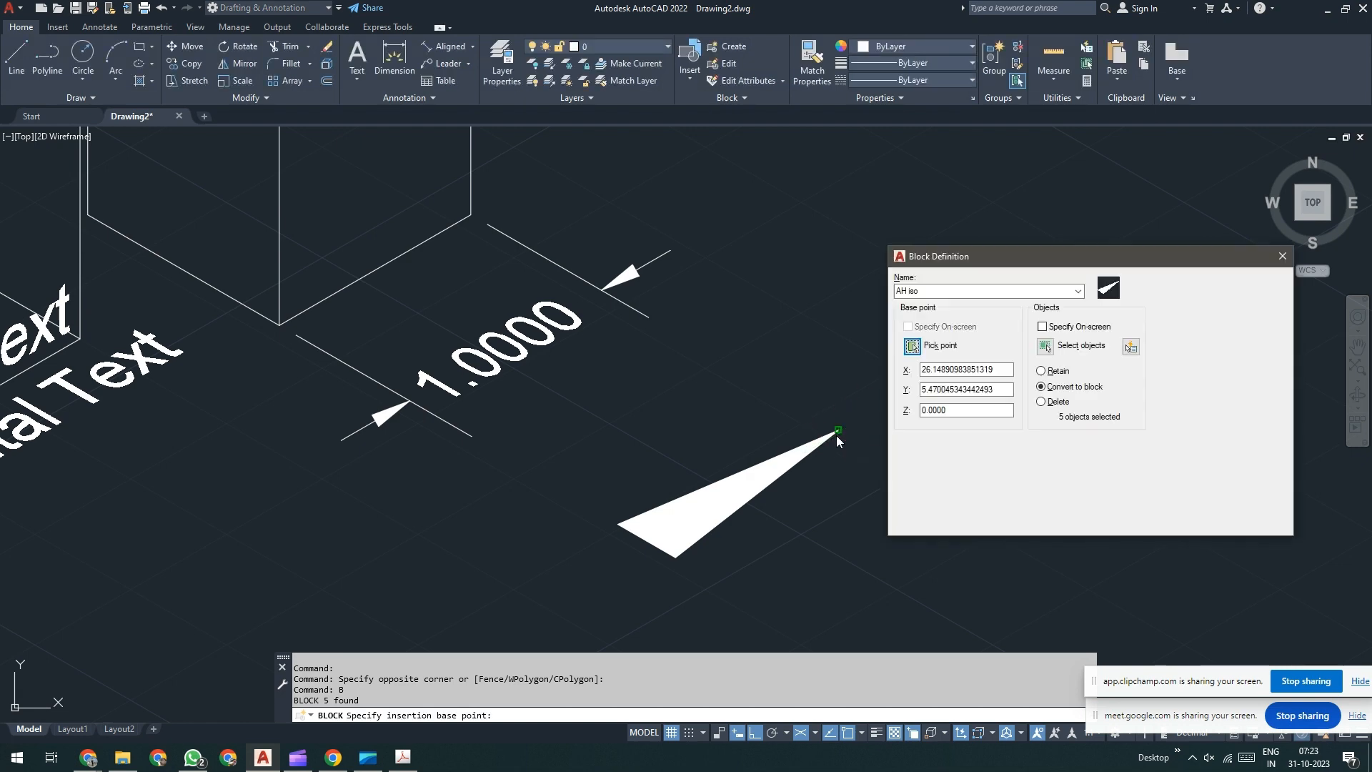
- Reselect the arrowhead's outline and fill as the block's objects, create the block and check that it selects as one object
{"action": "left_click", "coordinate": [1044, 346]}
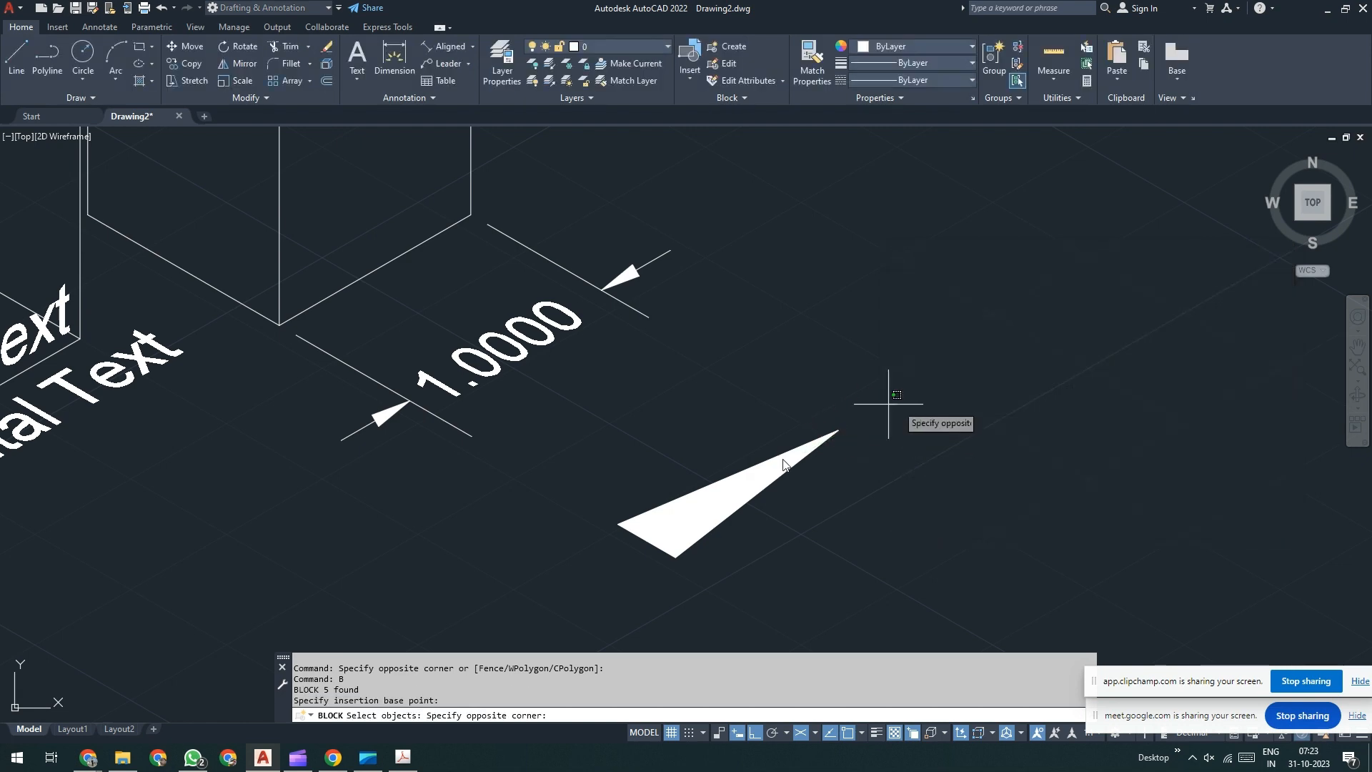
{"action": "left_click", "coordinate": [897, 404]}
{"action": "left_click", "coordinate": [526, 577]}
{"action": "key", "text": "Return"}
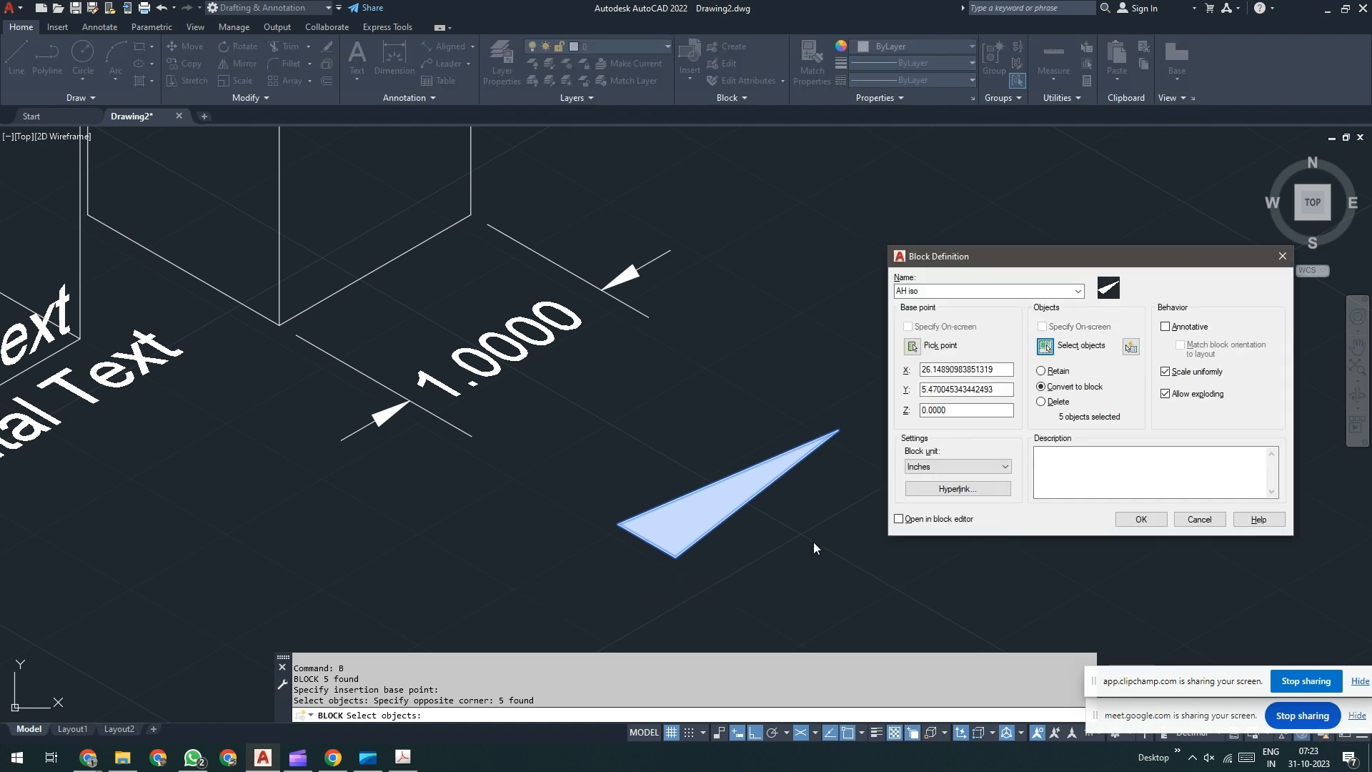
{"action": "left_click", "coordinate": [1141, 519]}
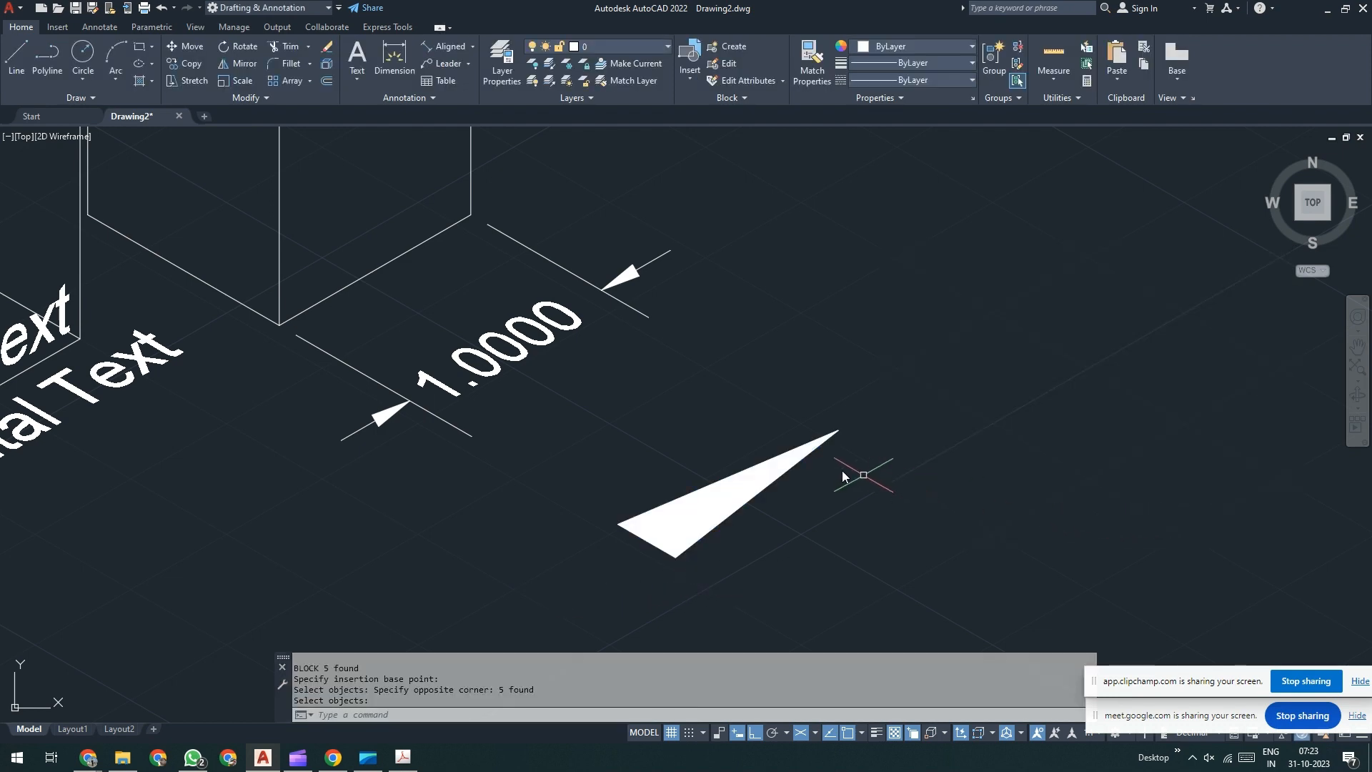
{"action": "left_click", "coordinate": [800, 462]}
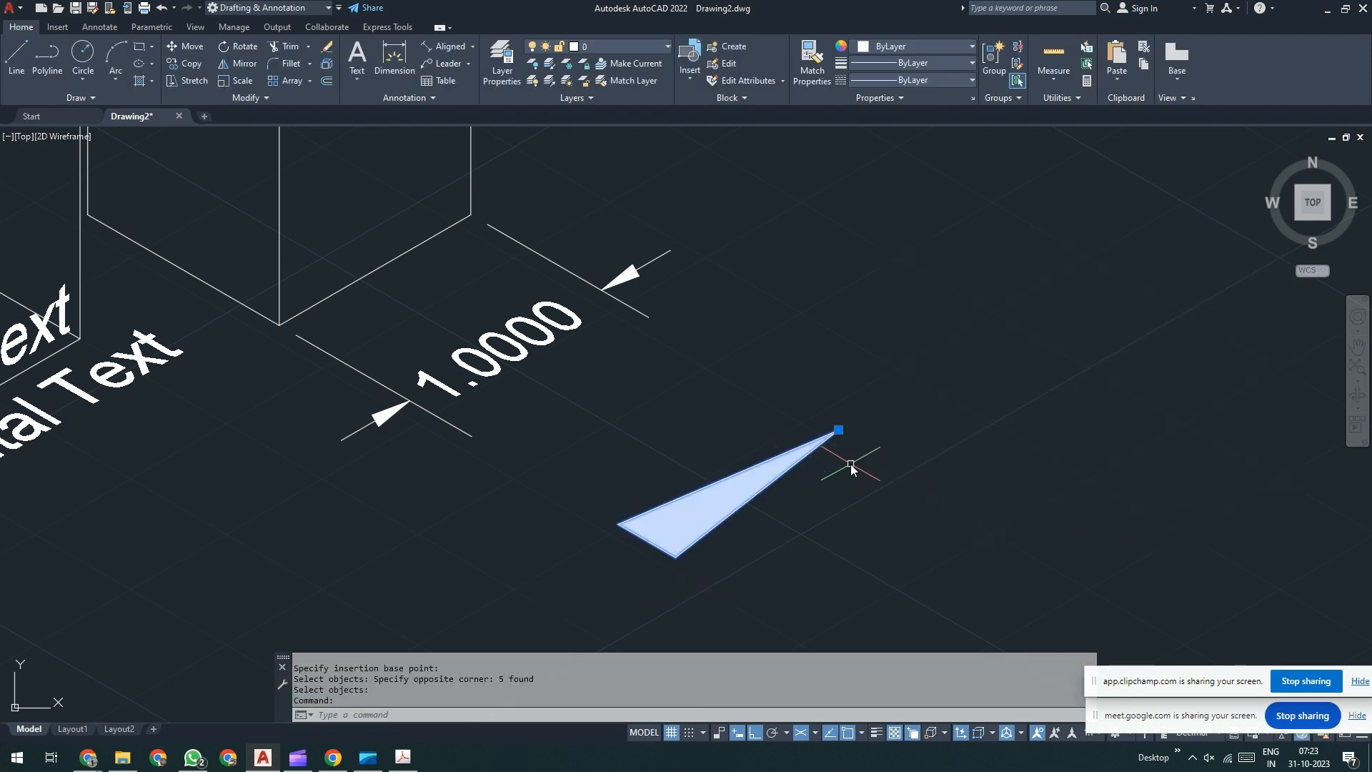
{"action": "key", "text": "Escape"}
- Modify the Standard dimension style to use the AH iso block as the user arrow for the first and second arrowheads
{"action": "type", "text": "d"}
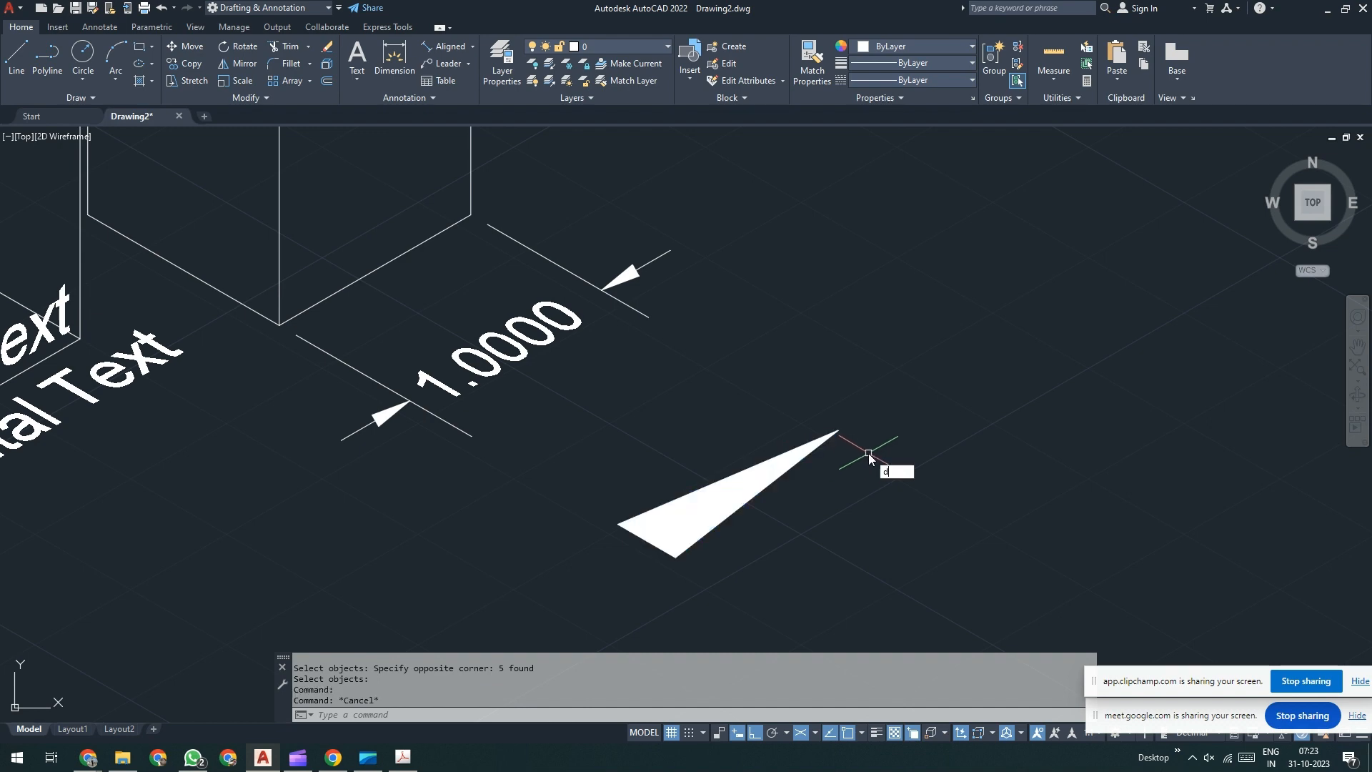
{"action": "key", "text": "Return"}
{"action": "left_click", "coordinate": [835, 346]}
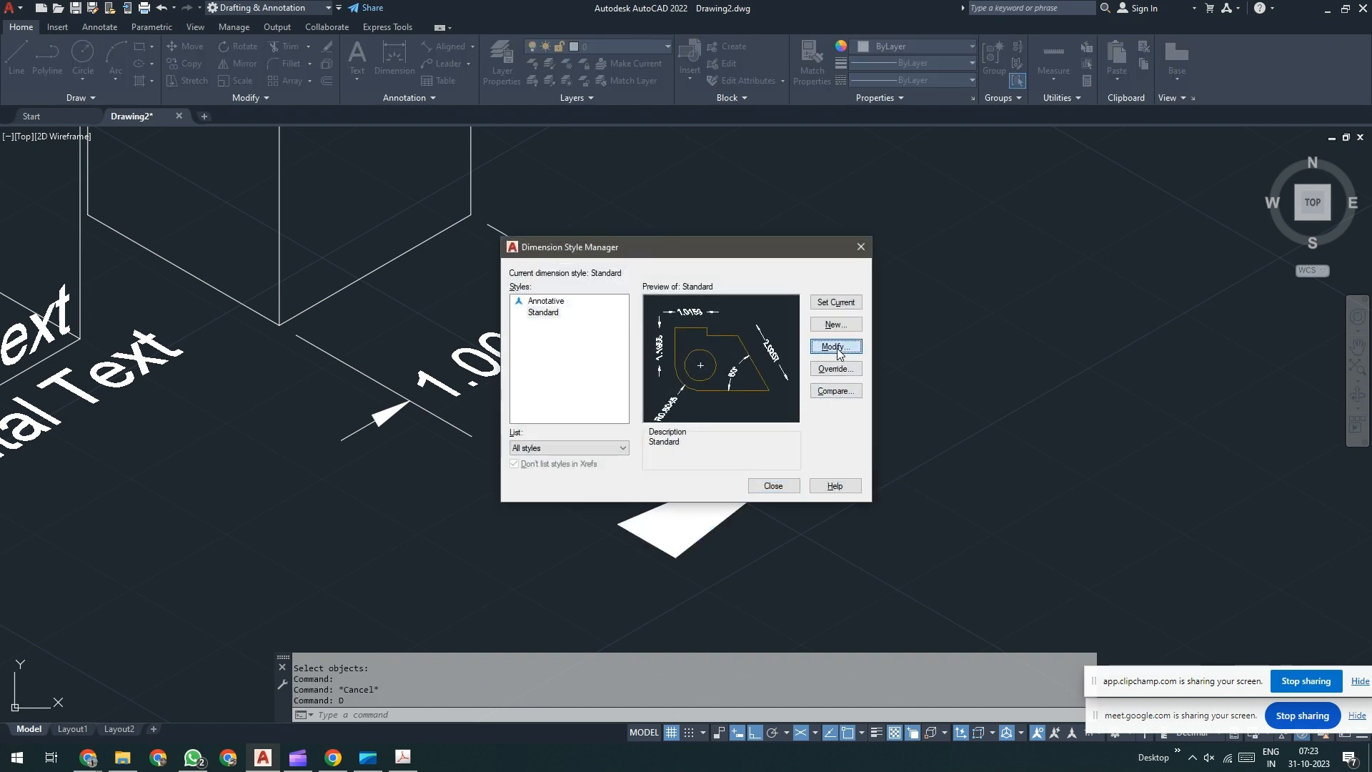
{"action": "left_click", "coordinate": [983, 229]}
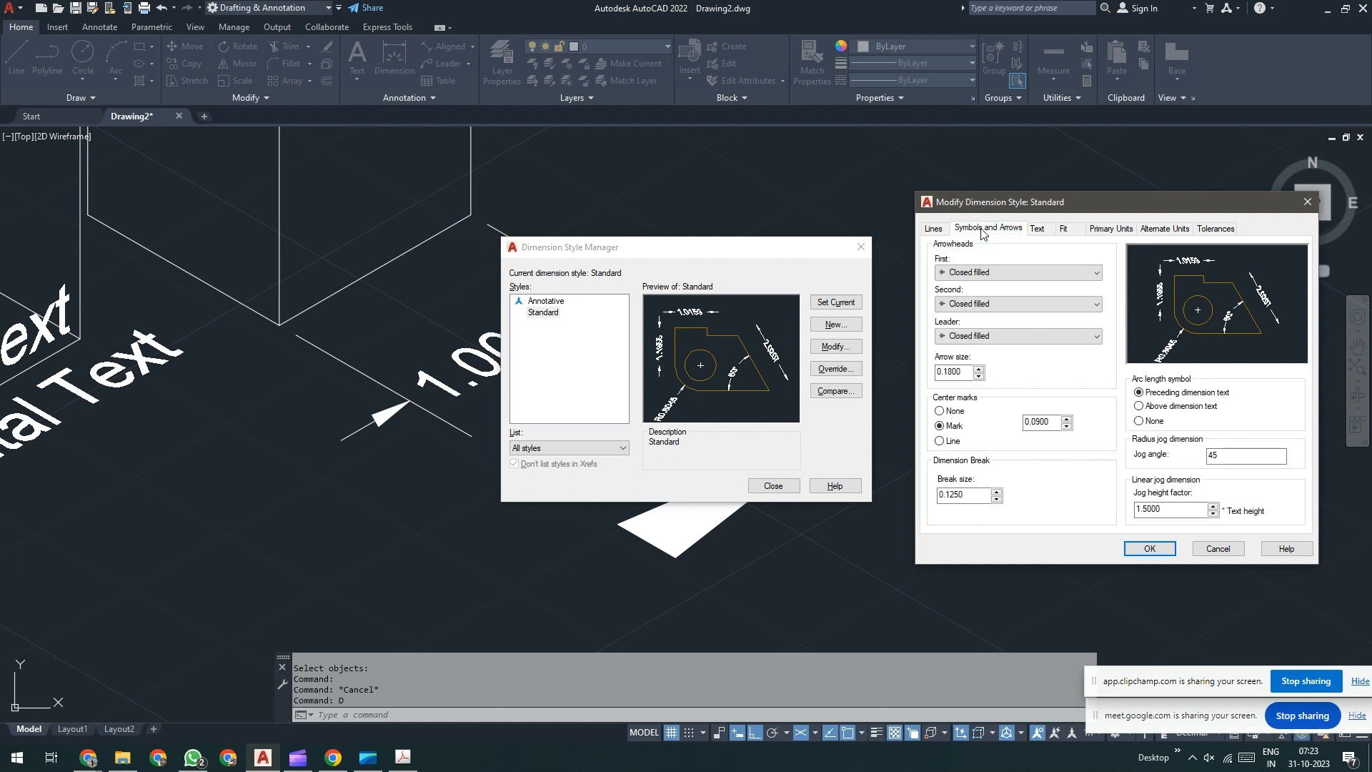
{"action": "left_click", "coordinate": [989, 272]}
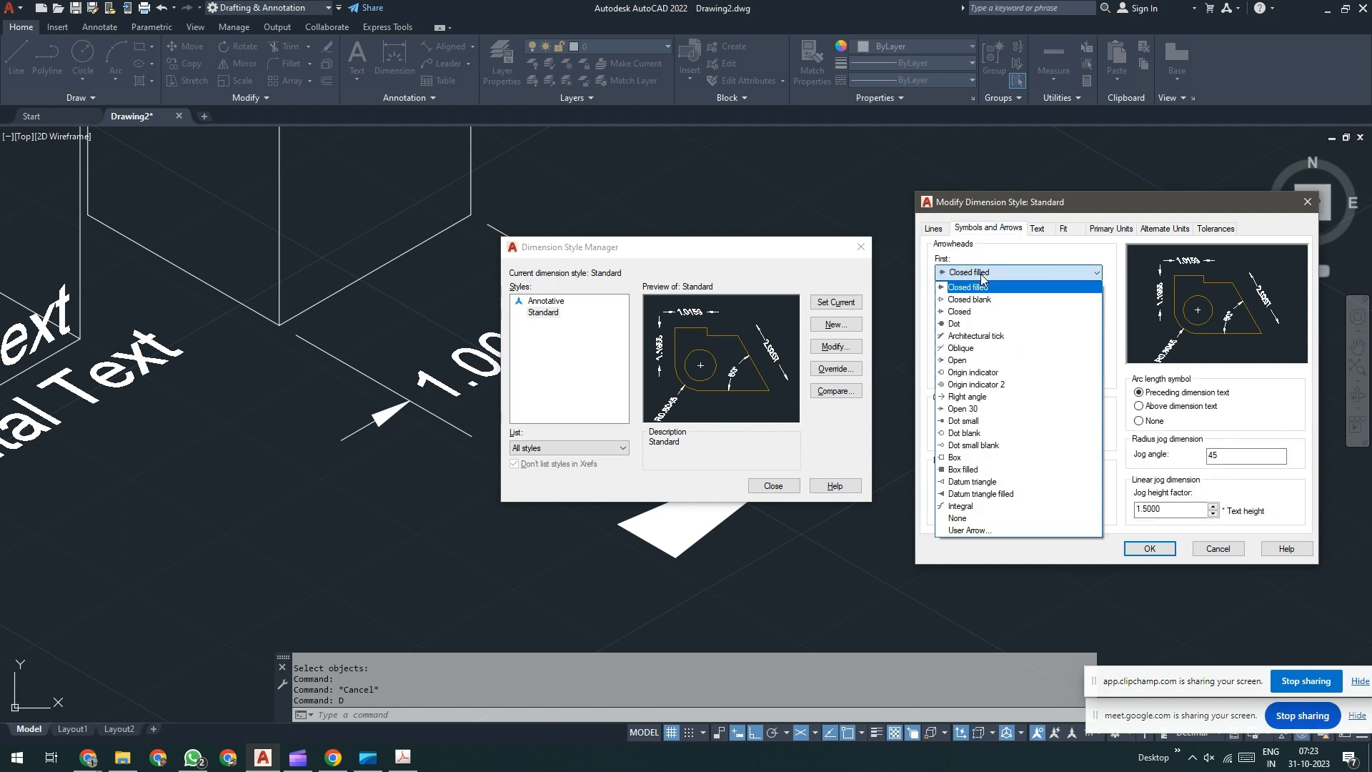
{"action": "left_click", "coordinate": [978, 529]}
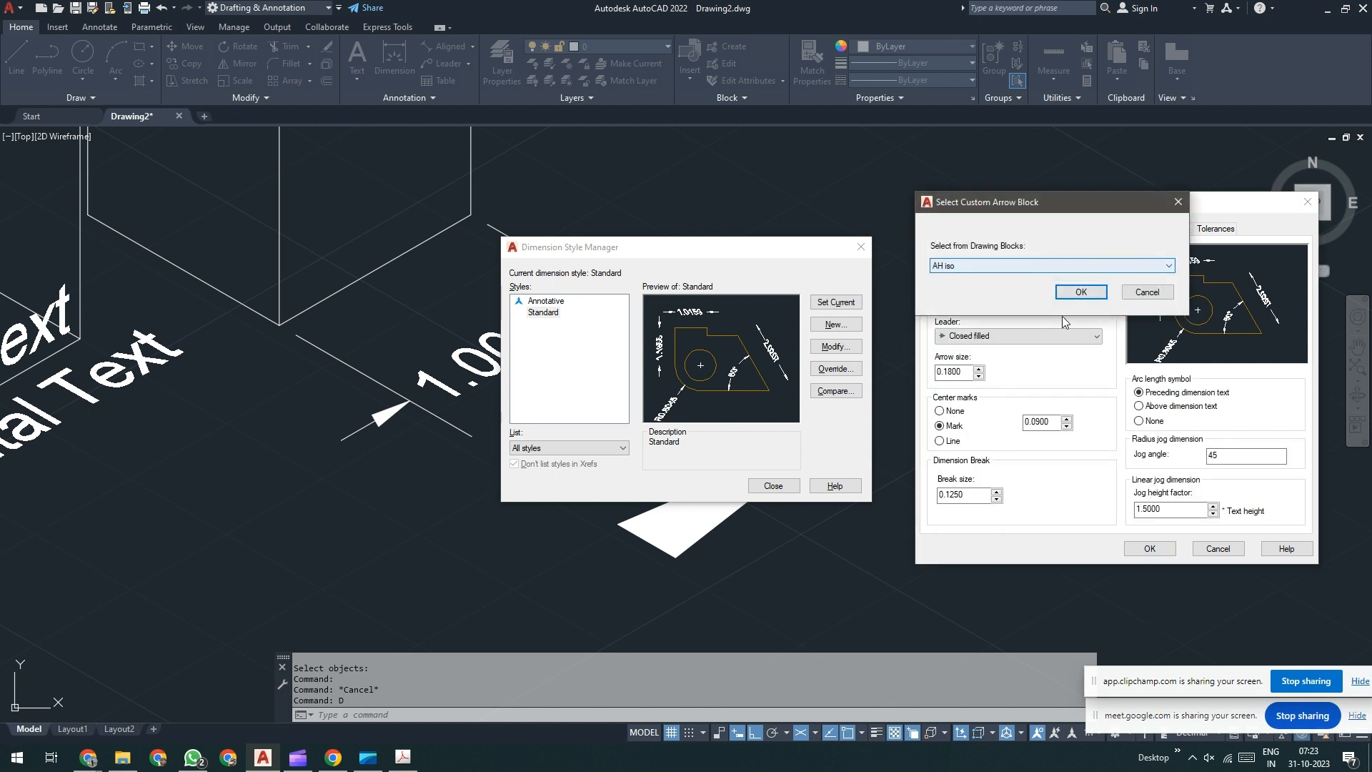
{"action": "left_click", "coordinate": [1081, 292]}
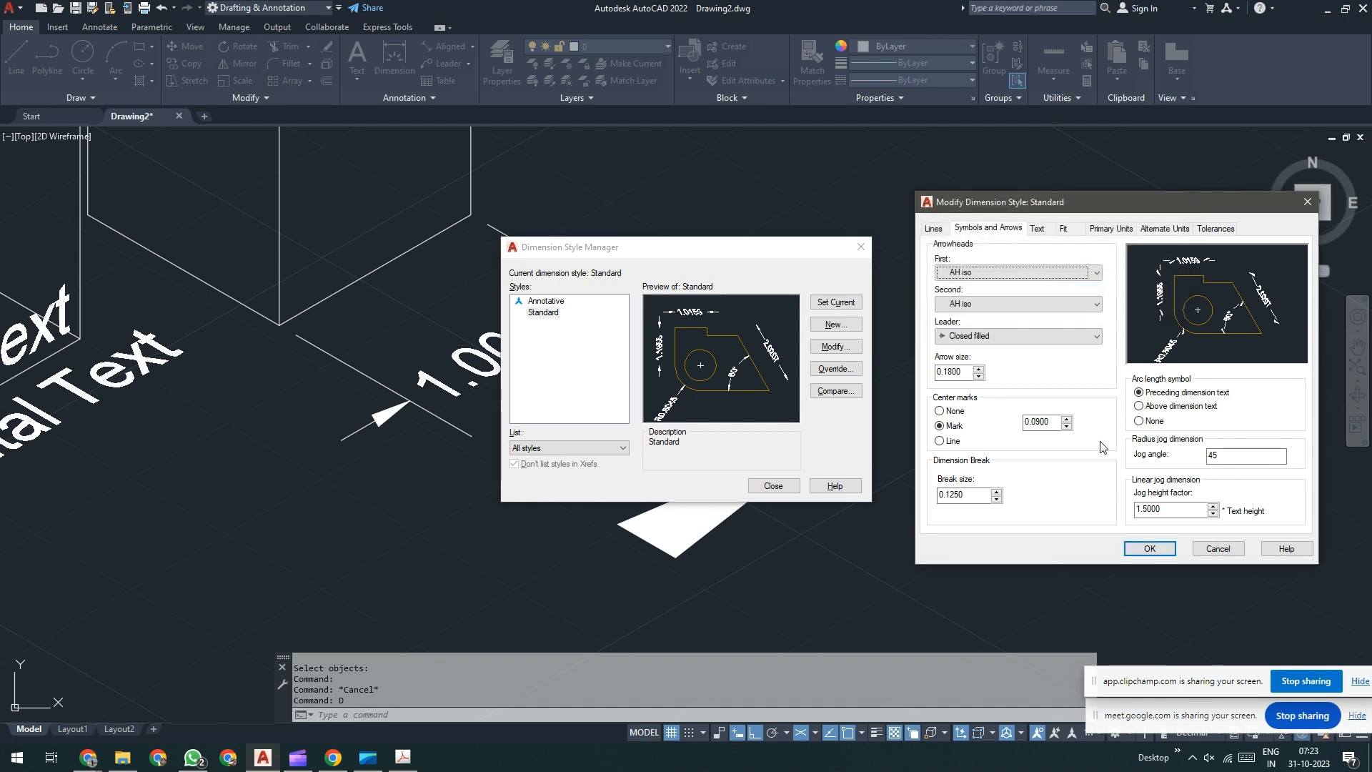
{"action": "left_click", "coordinate": [1149, 549]}
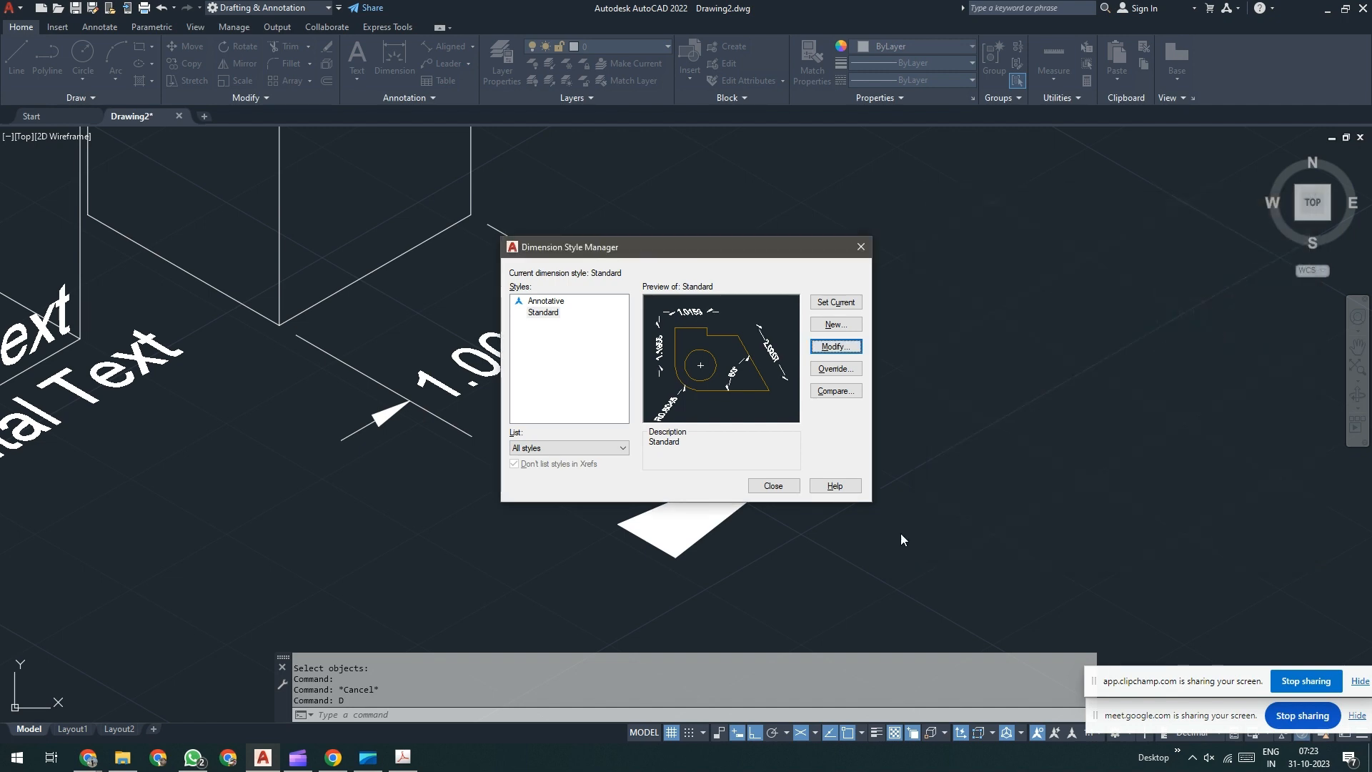
{"action": "left_click", "coordinate": [773, 486]}
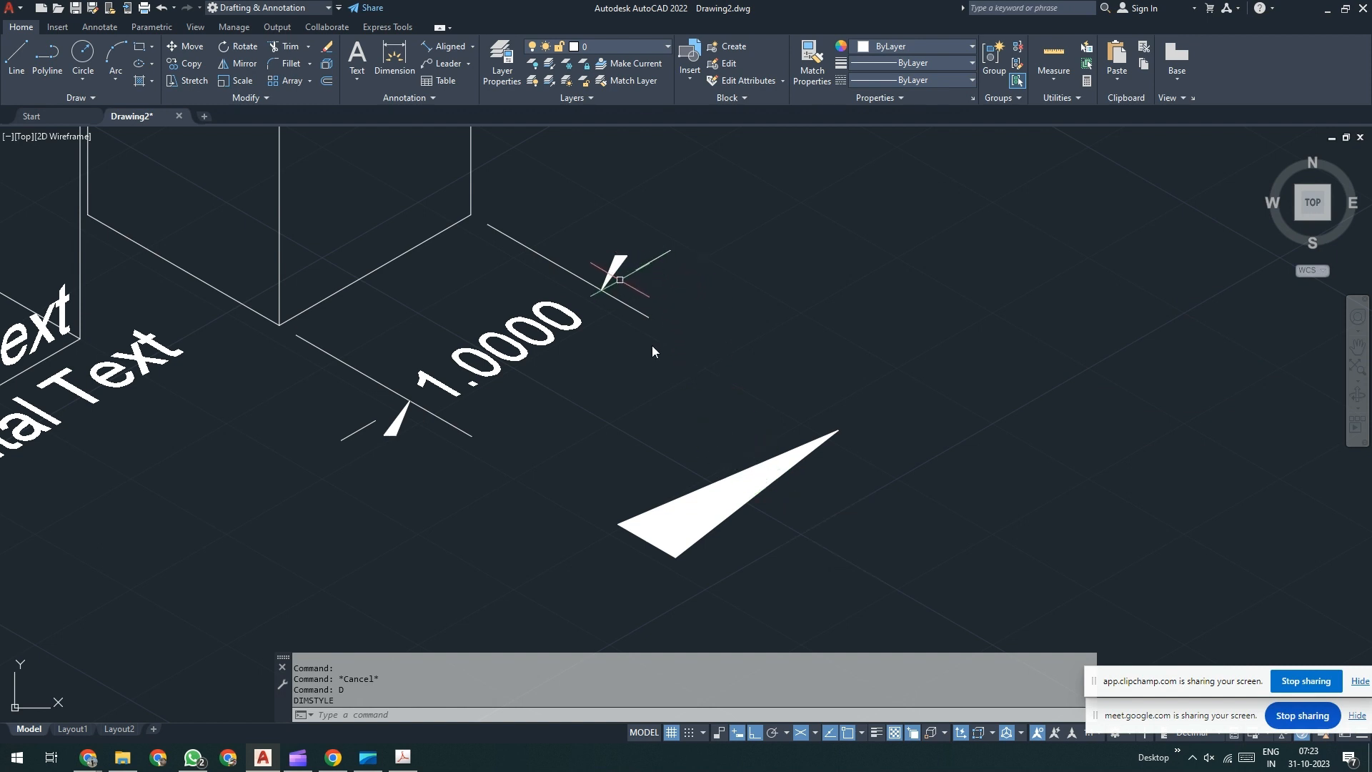
- Open the AH iso block definition for editing from the large arrowhead in the drawing
{"action": "double_click", "coordinate": [716, 523]}
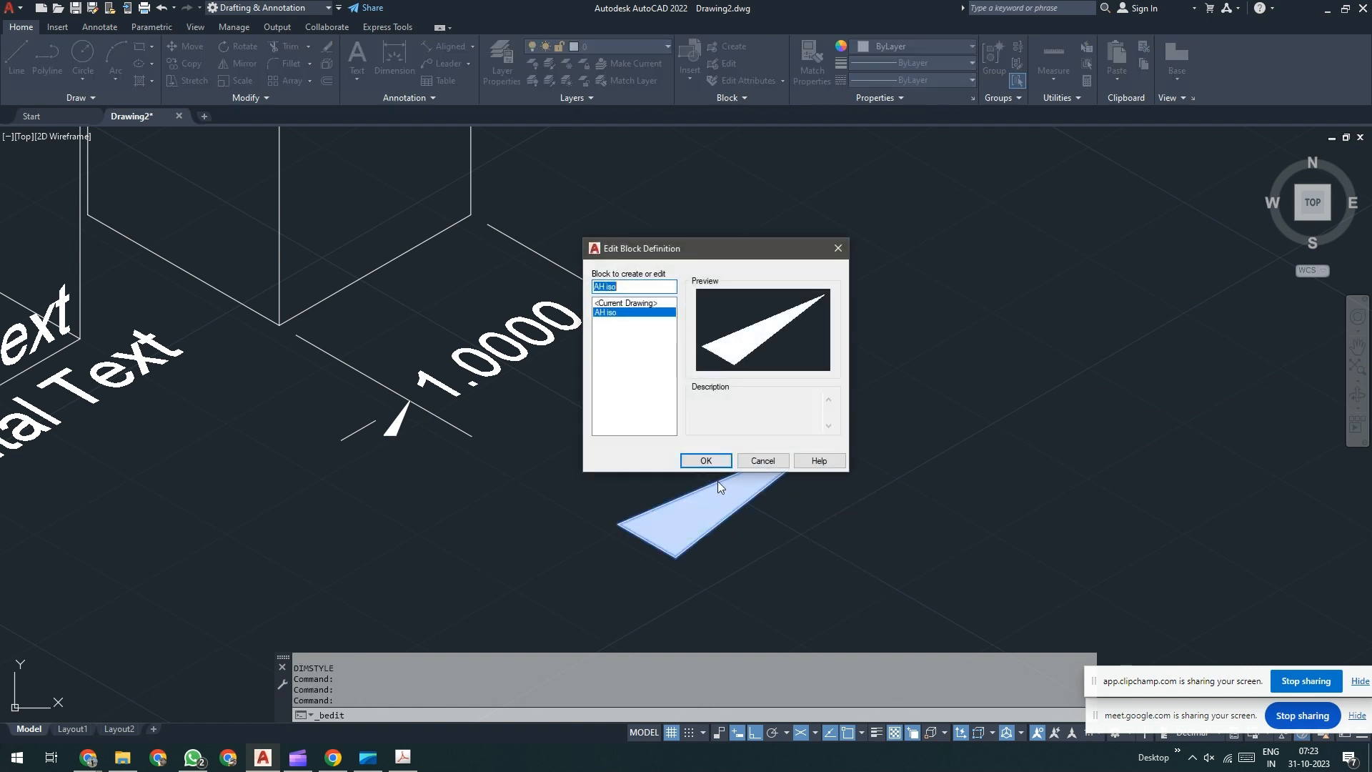
{"action": "left_click", "coordinate": [717, 460]}
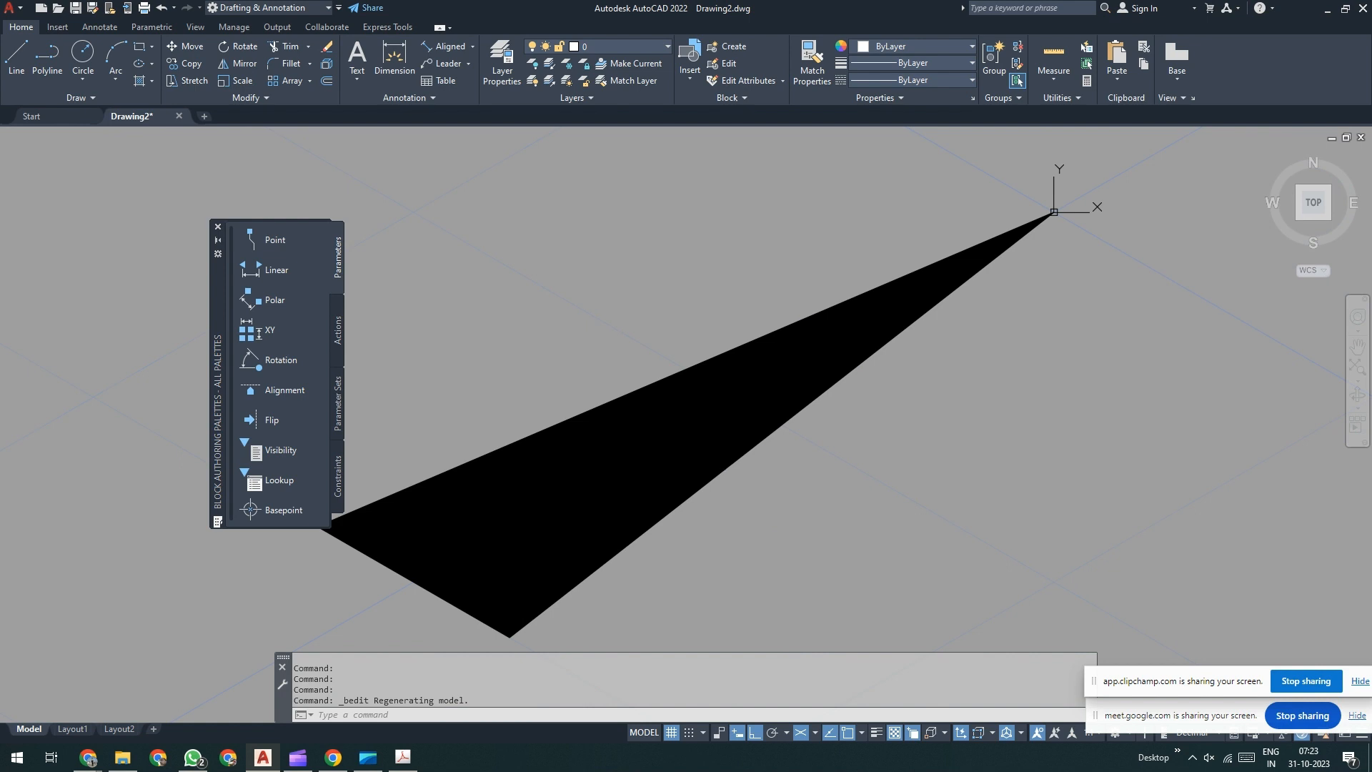
{"action": "scroll", "coordinate": [846, 398], "scroll_direction": "down", "scroll_amount": 2}
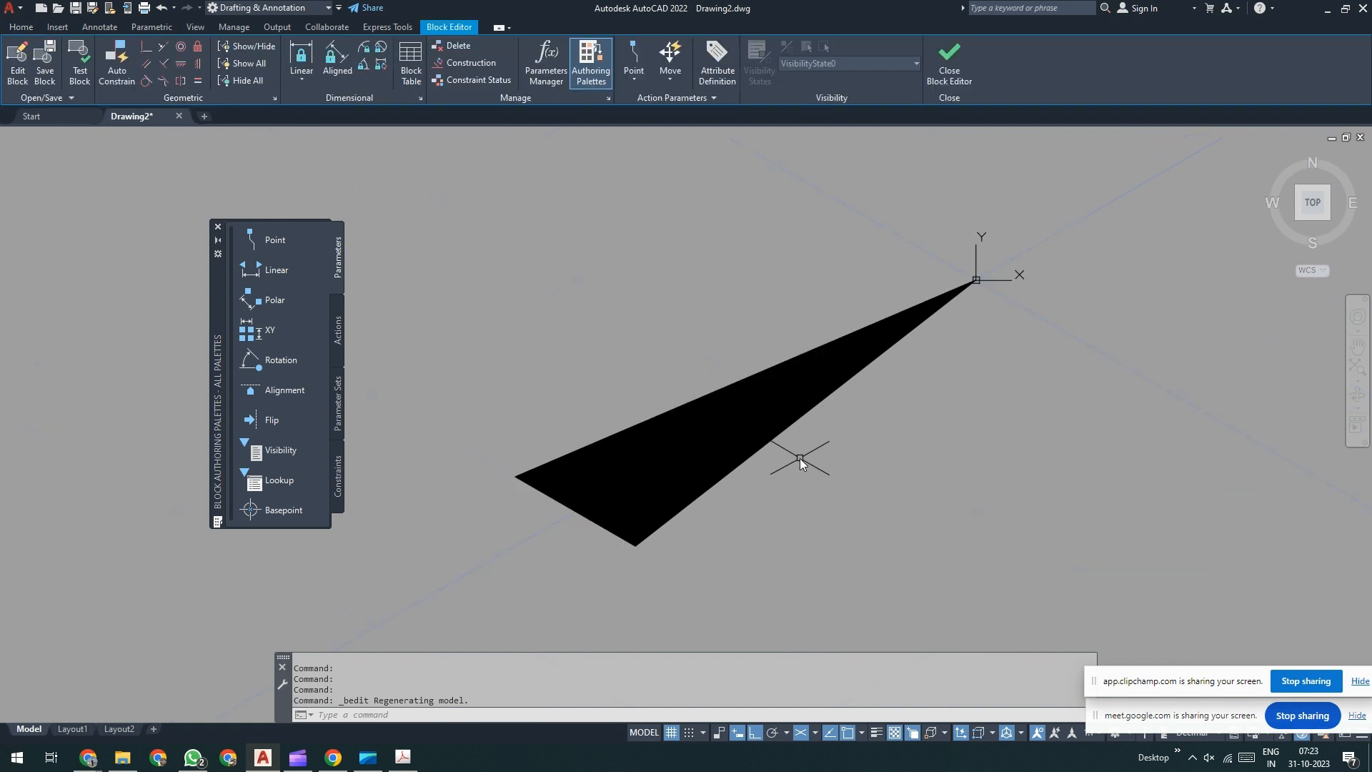
{"action": "type", "text": "MI"}
{"action": "key", "text": "Return"}
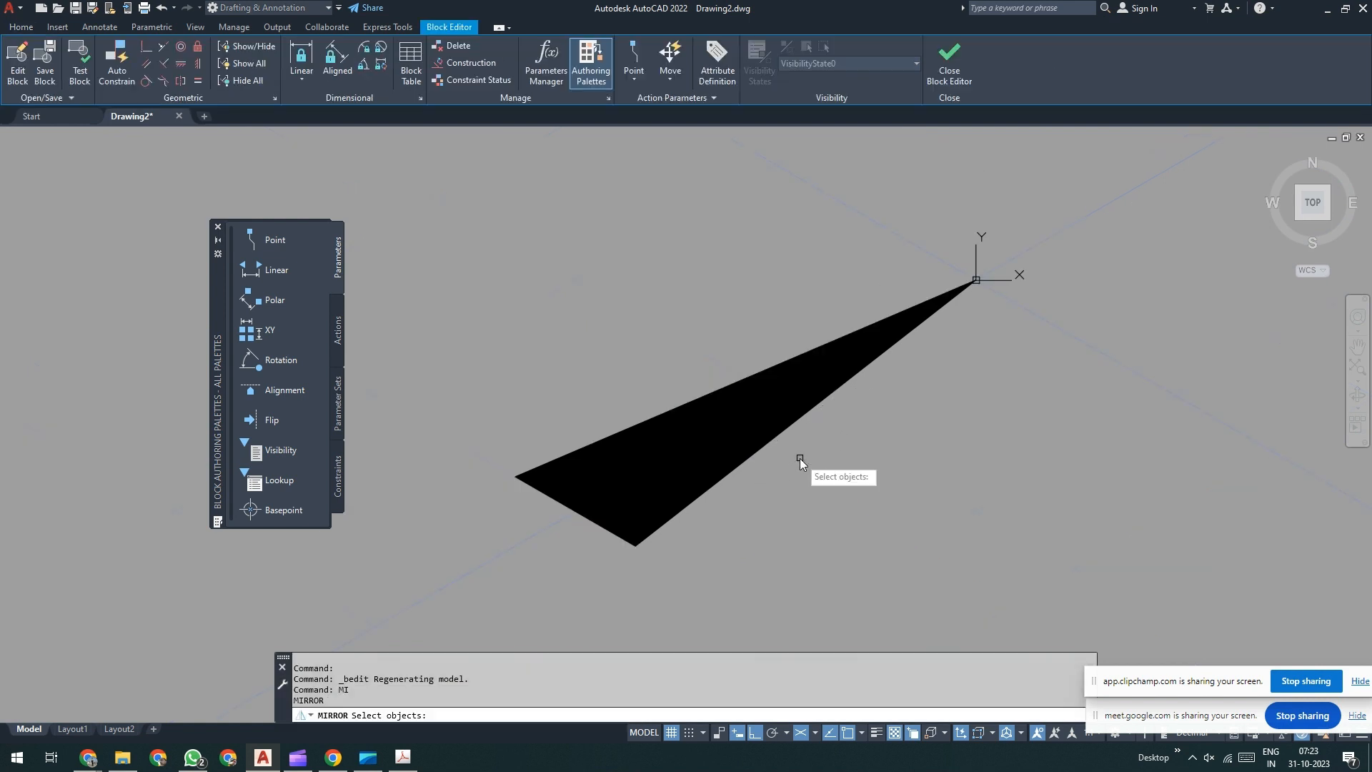
{"action": "left_click", "coordinate": [862, 282]}
{"action": "left_click", "coordinate": [508, 595]}
{"action": "key", "text": "Return"}
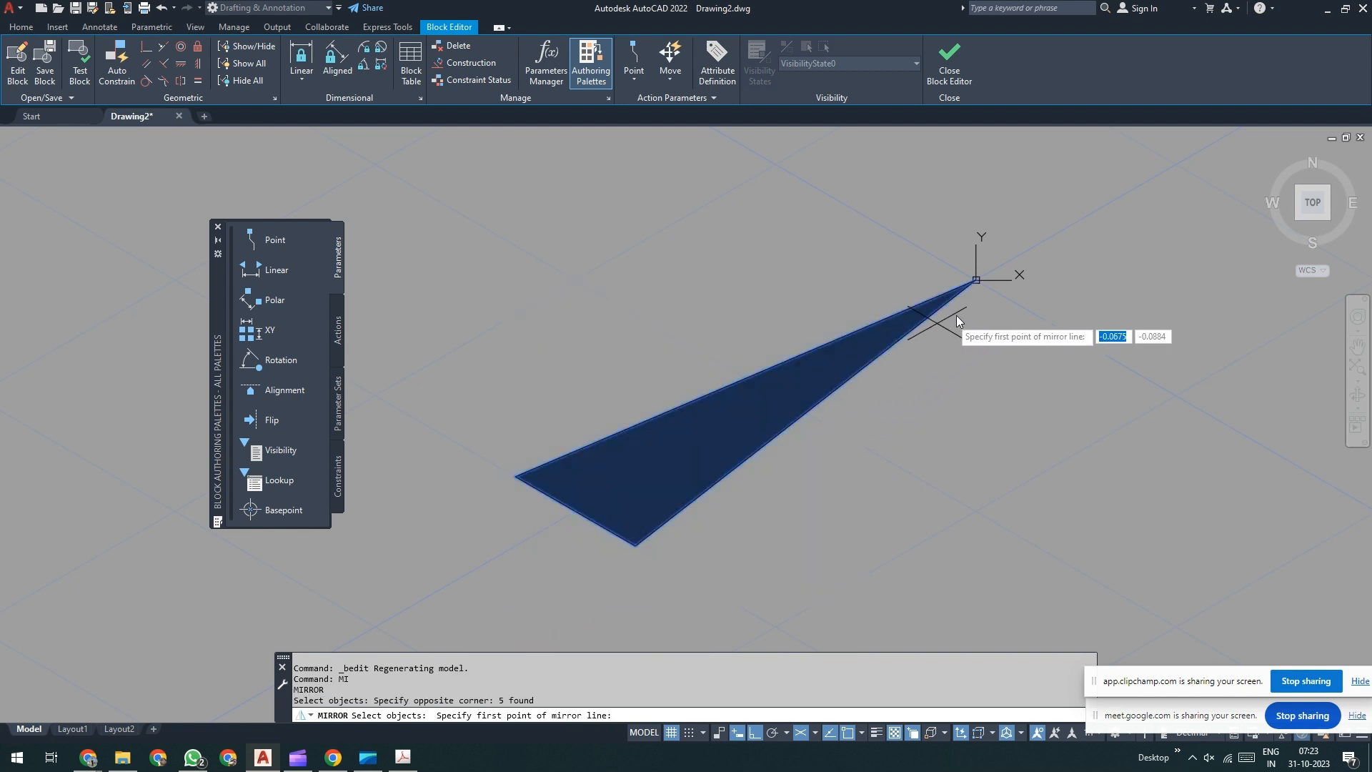
{"action": "left_click", "coordinate": [976, 280]}
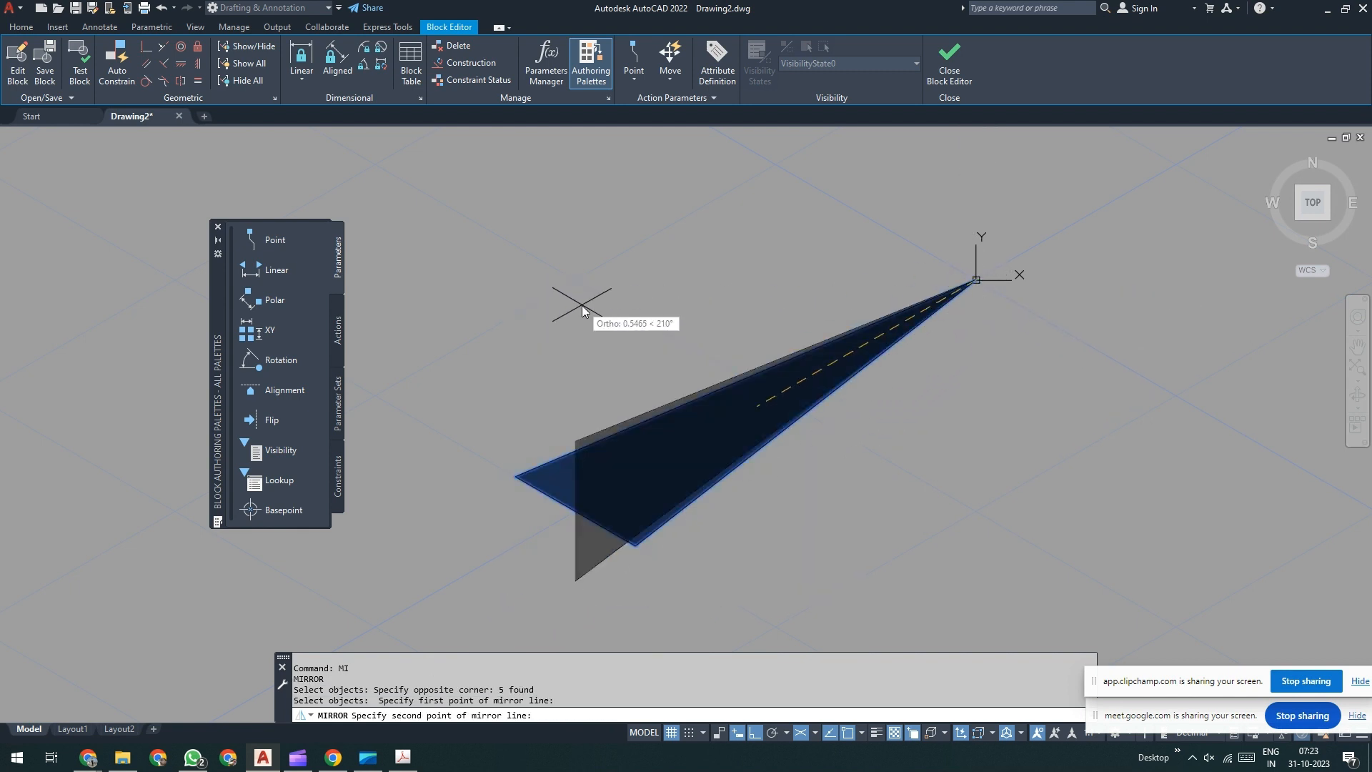
{"action": "key", "text": "Escape"}
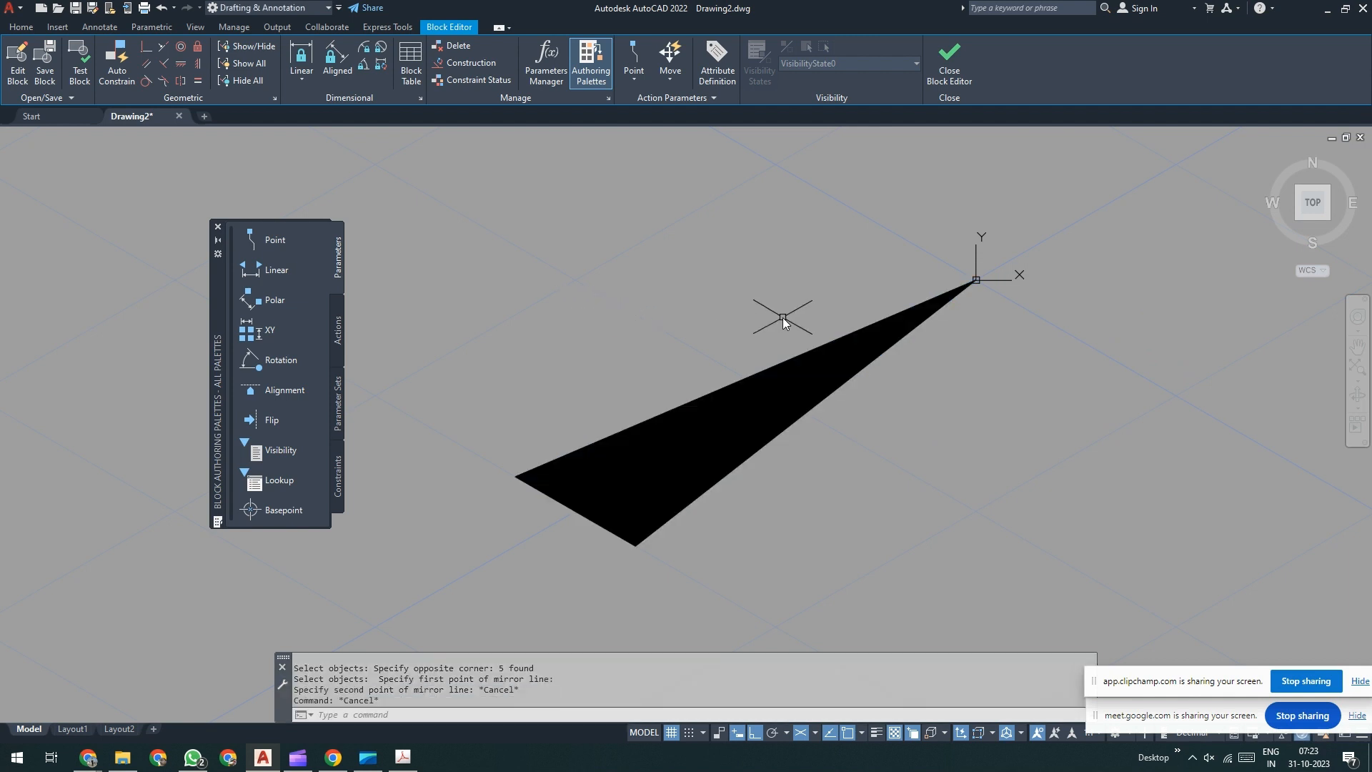
{"action": "type", "text": "RO"}
{"action": "key", "text": "Return"}
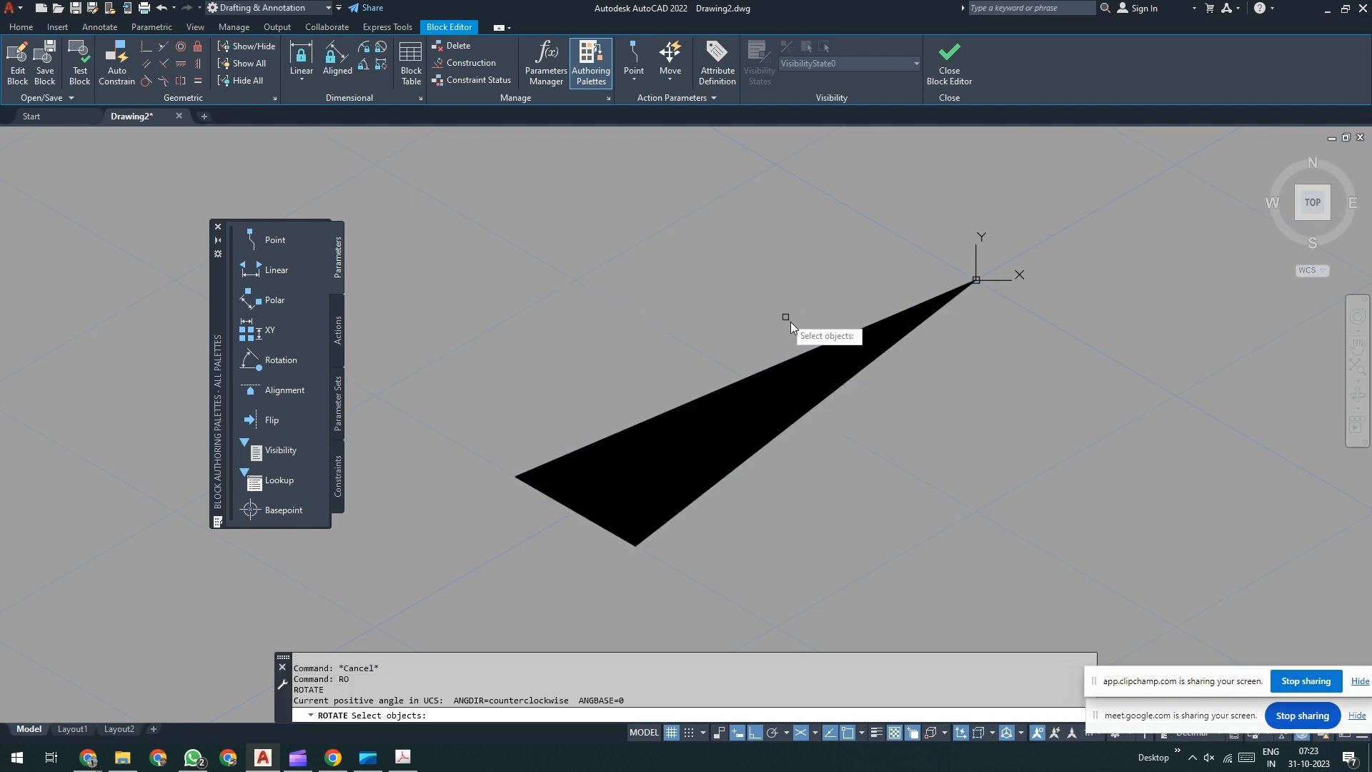
{"action": "left_click", "coordinate": [866, 277]}
{"action": "left_click", "coordinate": [474, 599]}
{"action": "key", "text": "Return"}
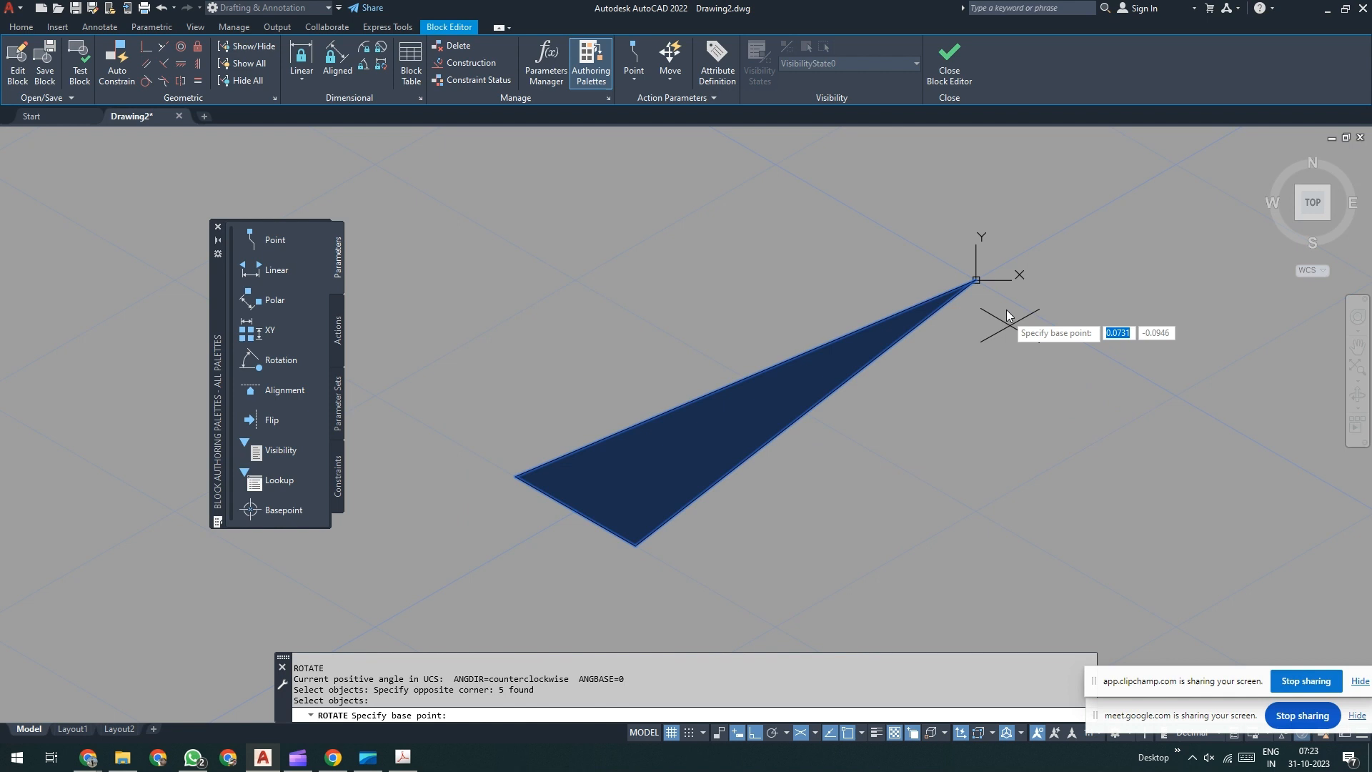
{"action": "left_click", "coordinate": [977, 279]}
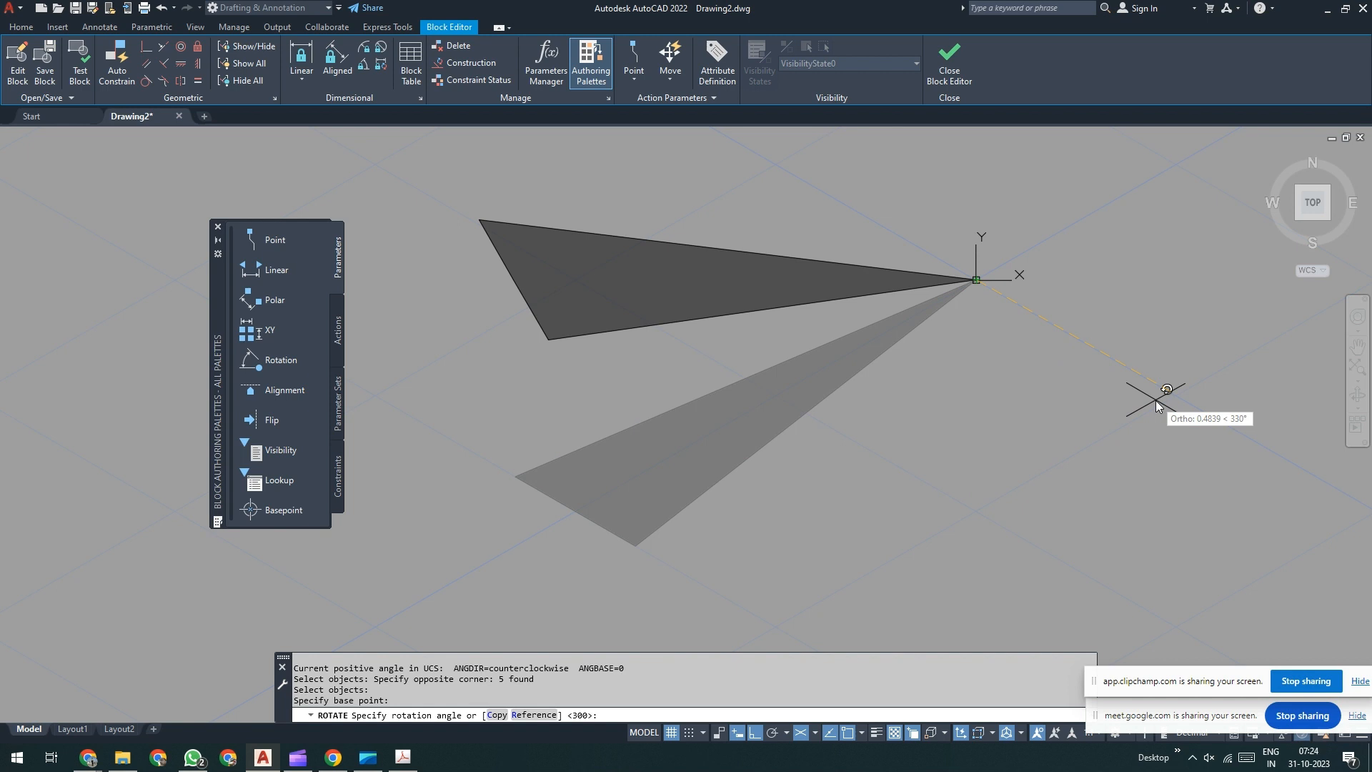
{"action": "key", "text": "Escape"}
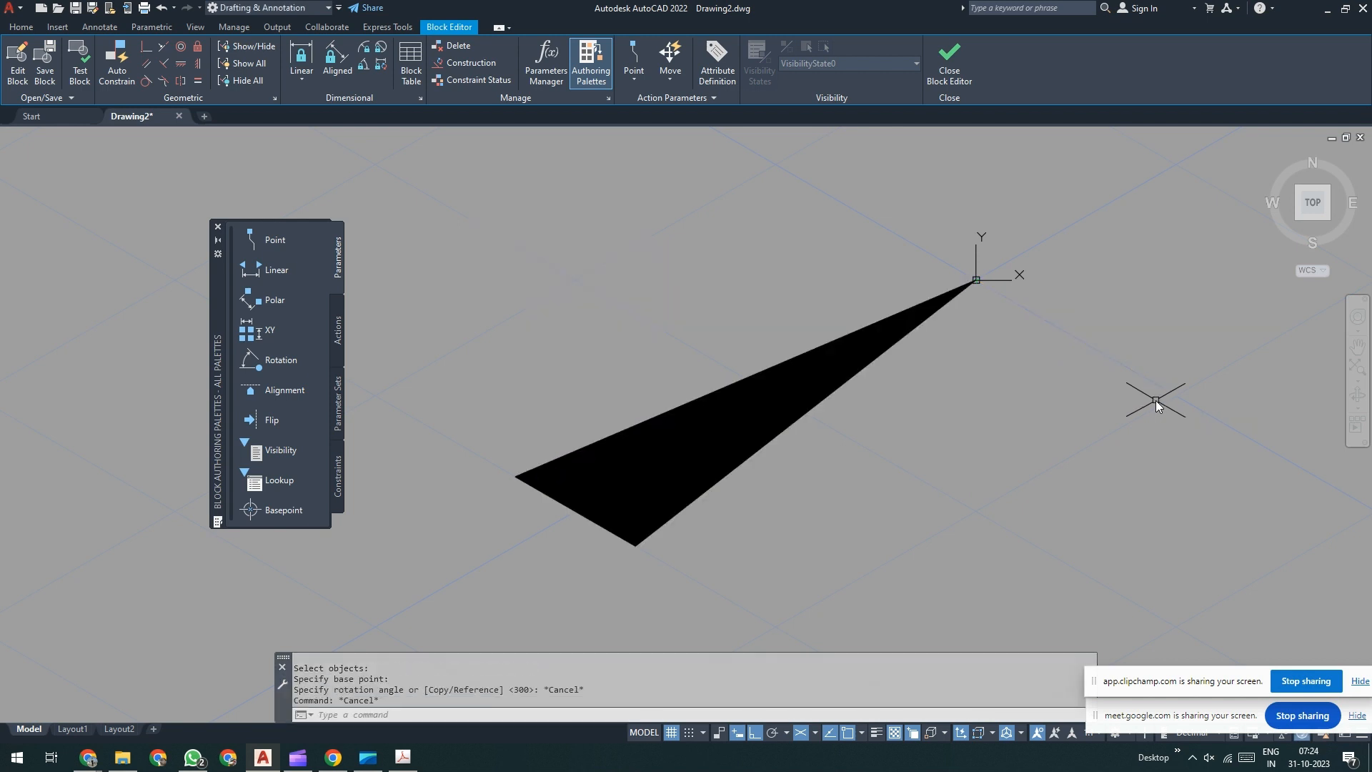
{"action": "type", "text": "l"}
{"action": "key", "text": "Return"}
{"action": "key", "text": "Escape"}
- Change the drafting settings' grid snap type to Rectangular snap
{"action": "type", "text": "d"}
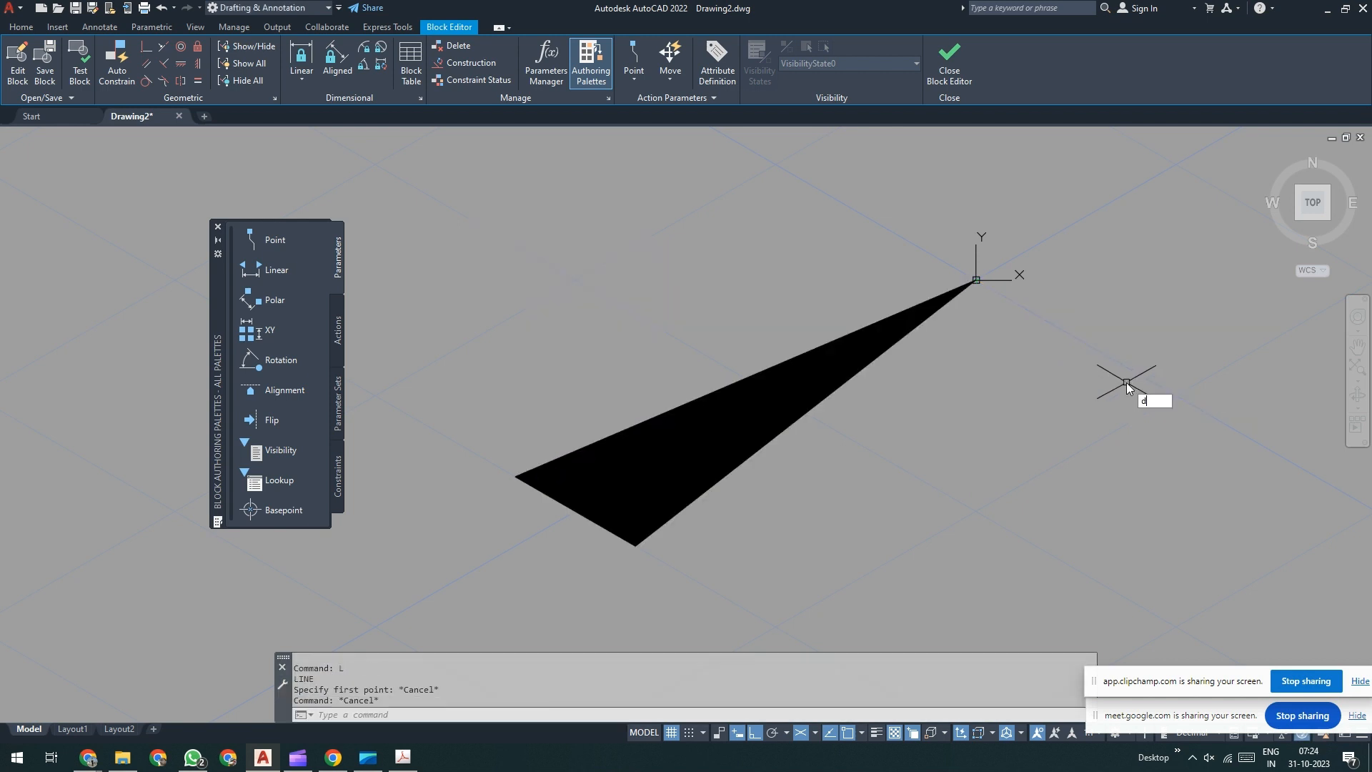
{"action": "key", "text": "Return"}
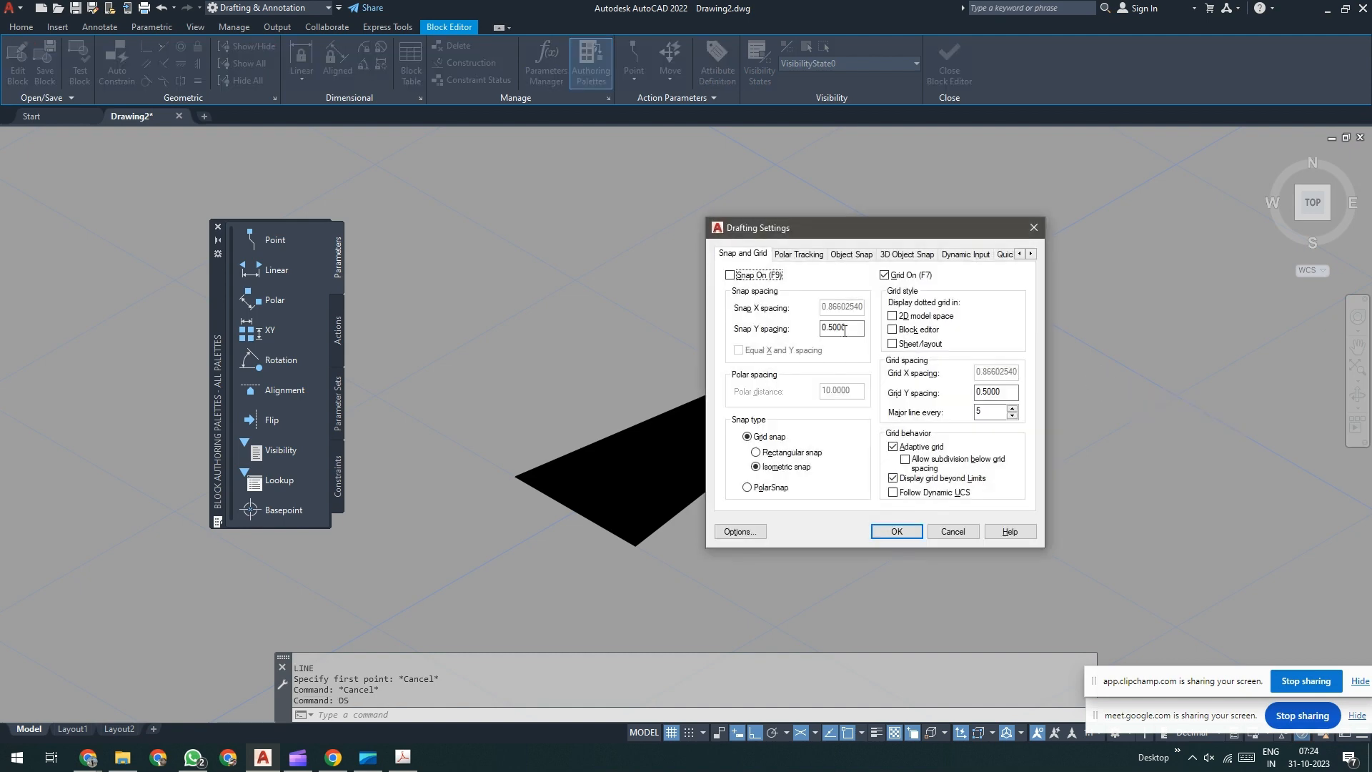
{"action": "left_click", "coordinate": [755, 452]}
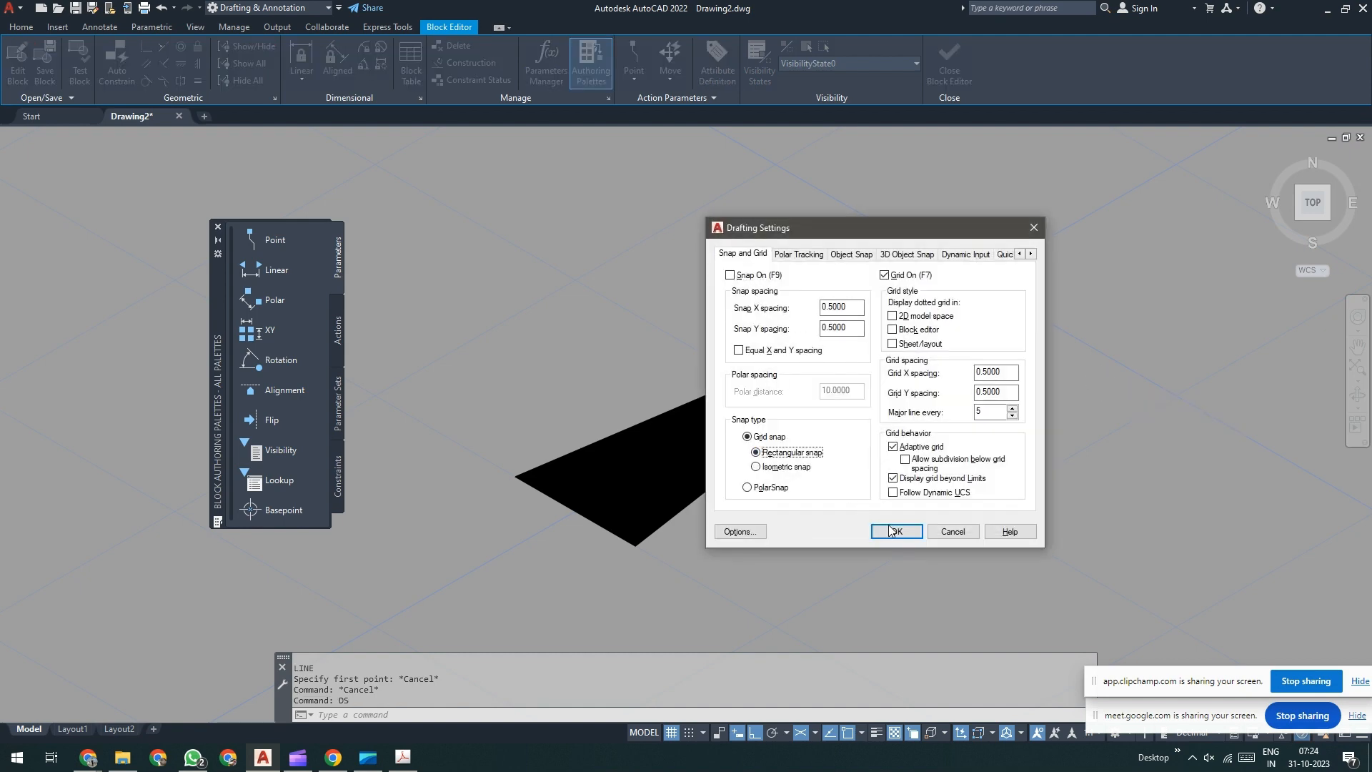
{"action": "left_click", "coordinate": [896, 529]}
- Draw a horizontal guide line from the arrow tip at 180°, extending it beyond the arrowhead's length
{"action": "type", "text": "l"}
{"action": "key", "text": "Return"}
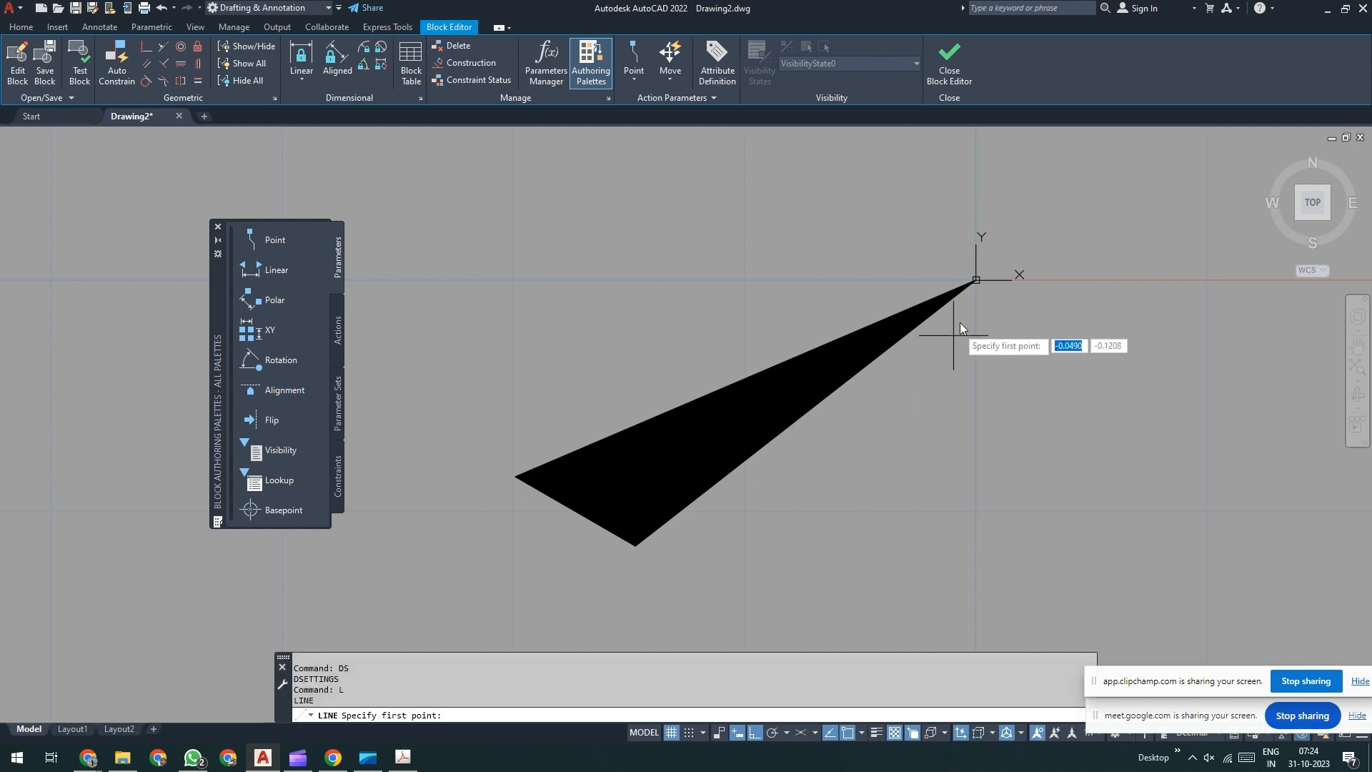
{"action": "left_click", "coordinate": [971, 283]}
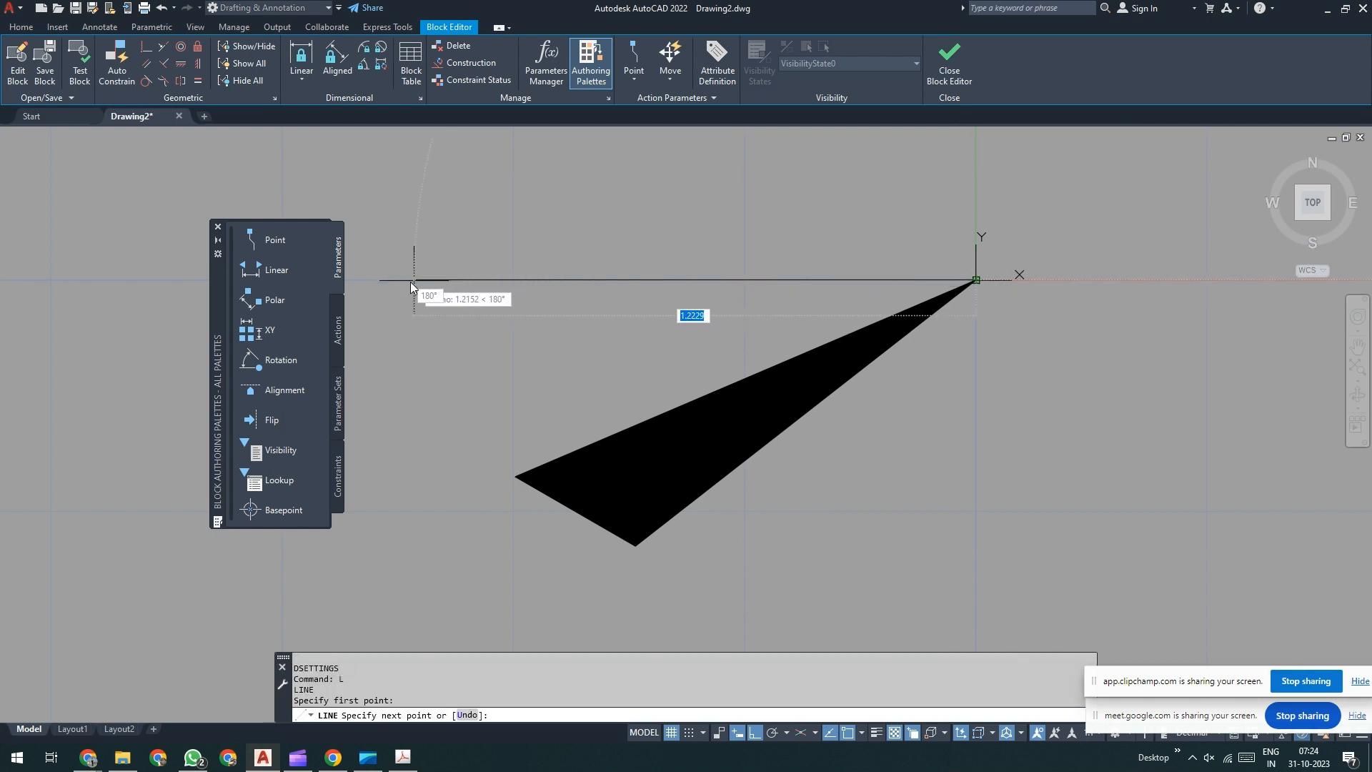
{"action": "left_click", "coordinate": [389, 281]}
{"action": "key", "text": "Escape"}
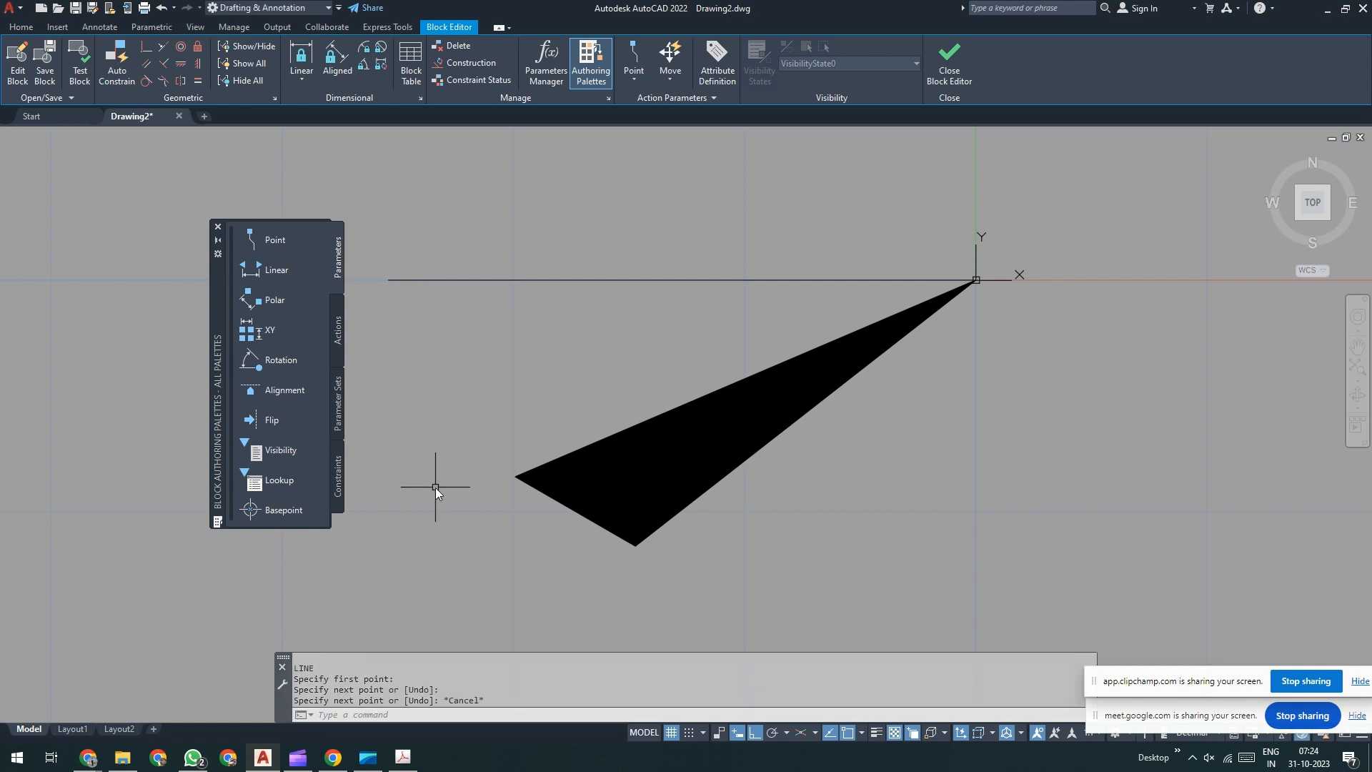
- Rotate the arrowhead about its tip by reference, aligning its axis through the base midpoint with the horizontal guide line
{"action": "type", "text": "RO"}
{"action": "key", "text": "Return"}
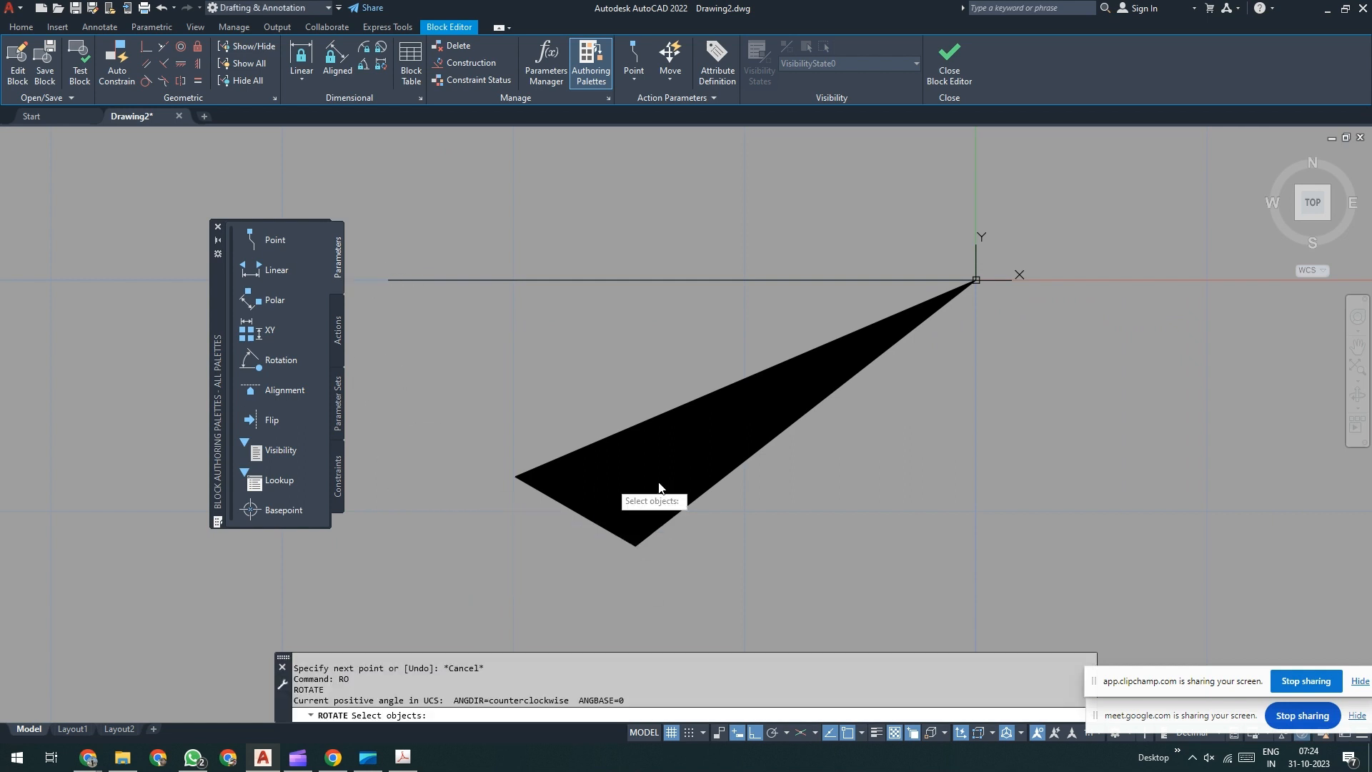
{"action": "left_click", "coordinate": [942, 417]}
{"action": "left_click", "coordinate": [458, 576]}
{"action": "key", "text": "Return"}
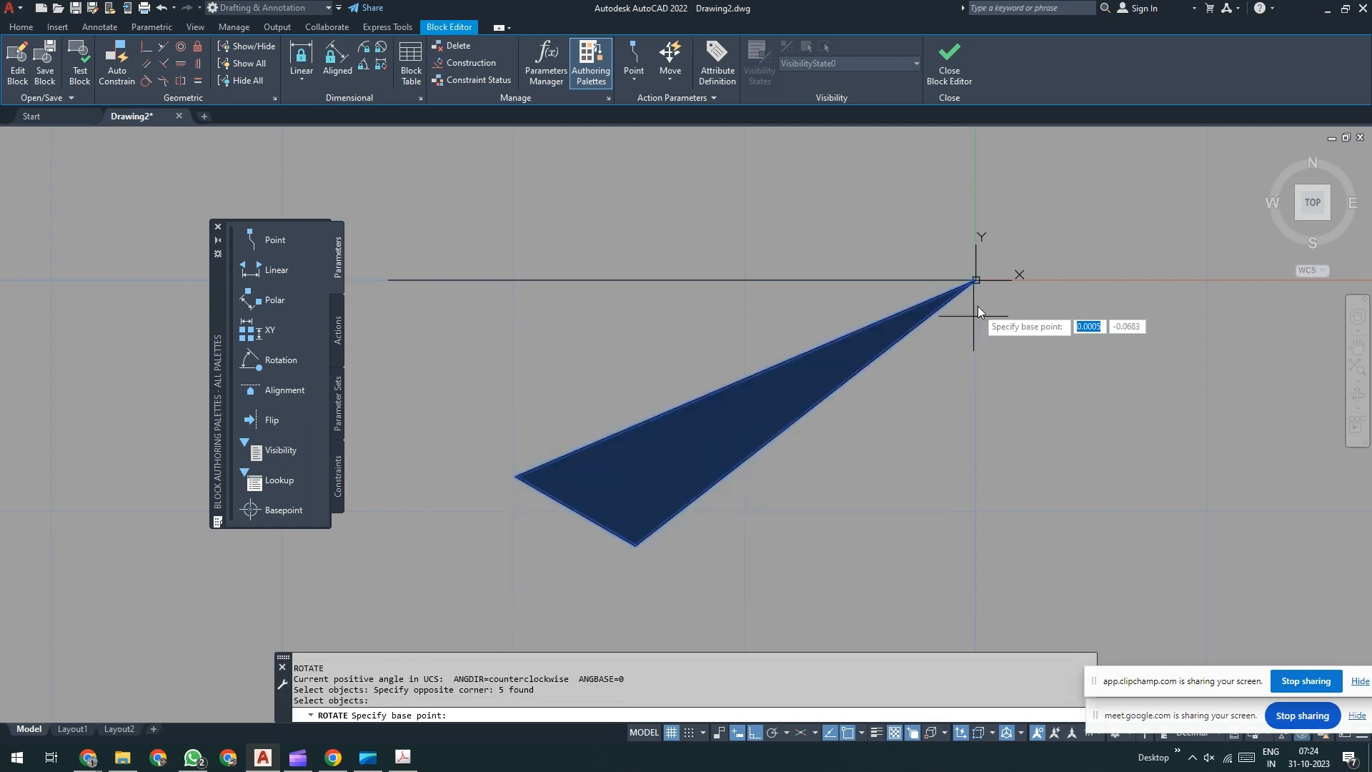
{"action": "left_click", "coordinate": [976, 280]}
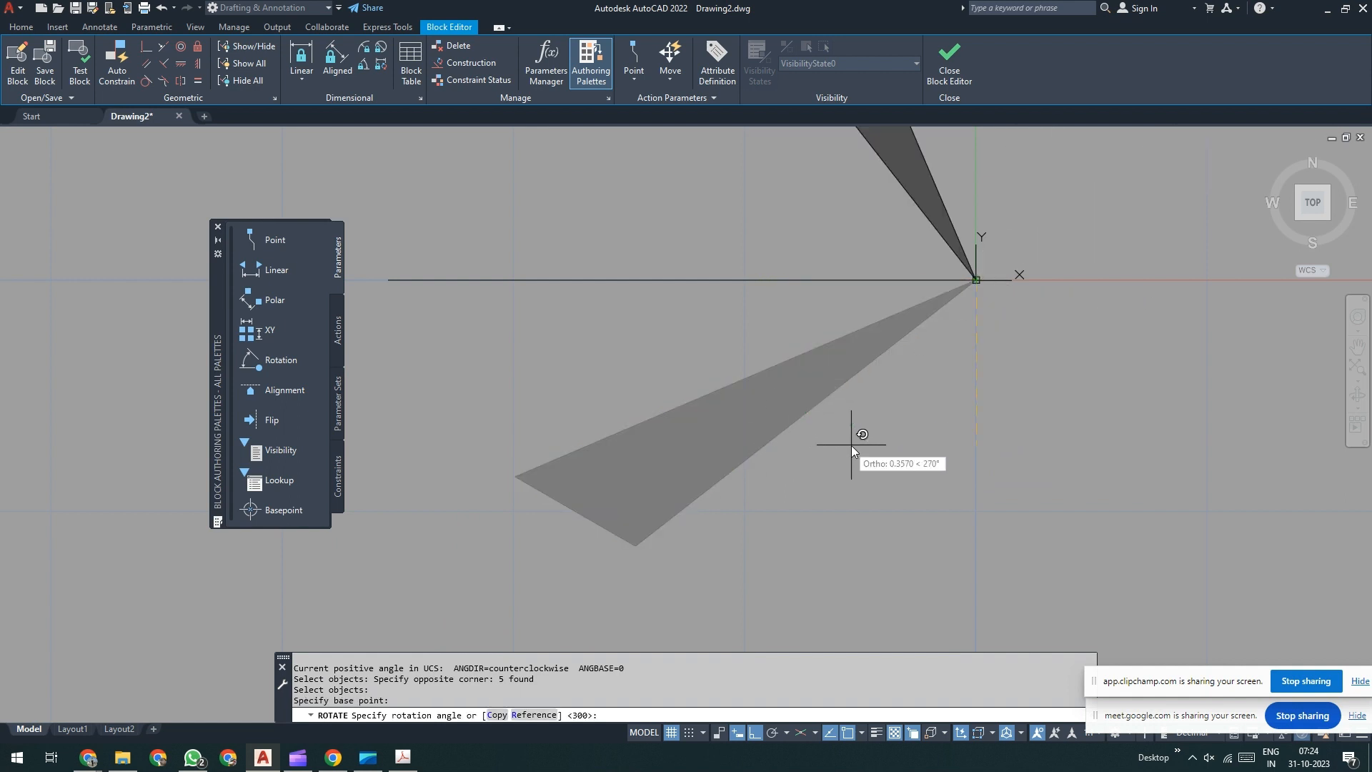
{"action": "type", "text": "r"}
{"action": "key", "text": "Return"}
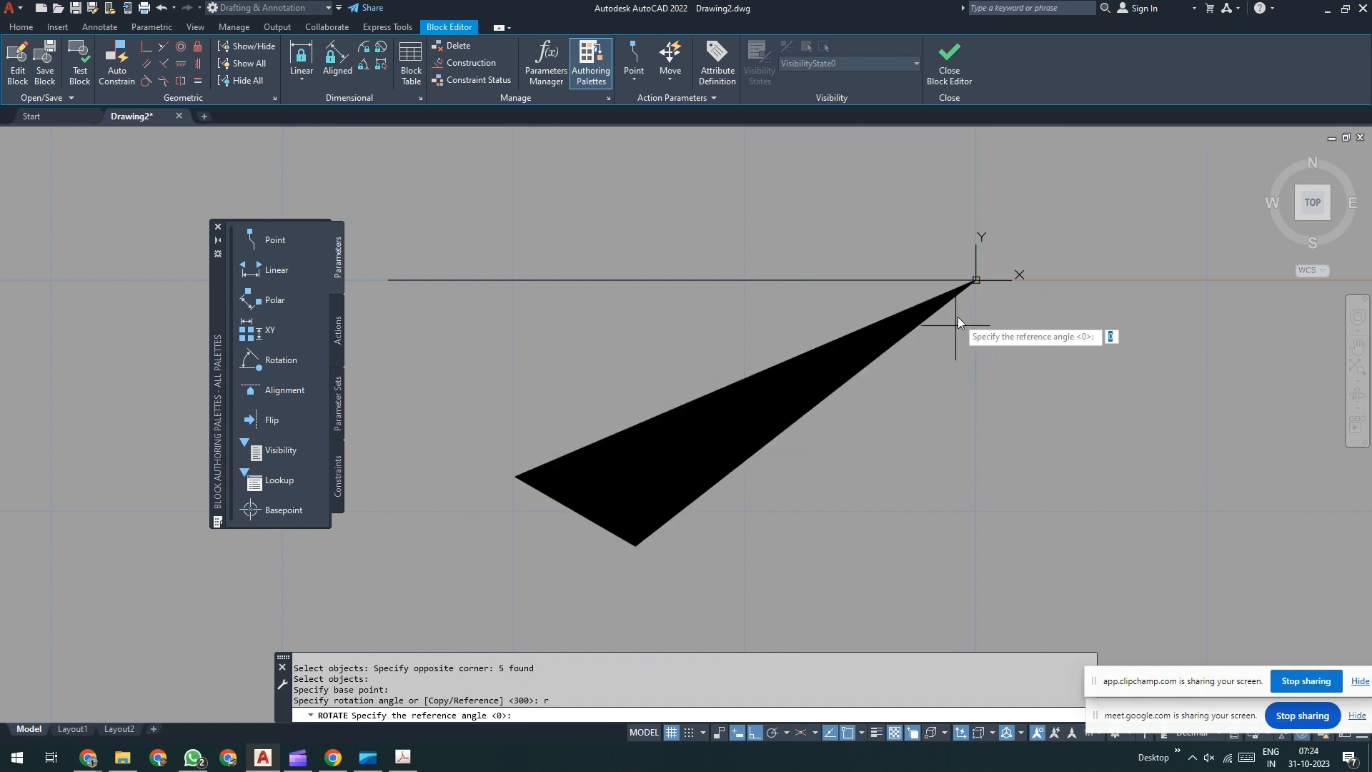
{"action": "left_click", "coordinate": [976, 279]}
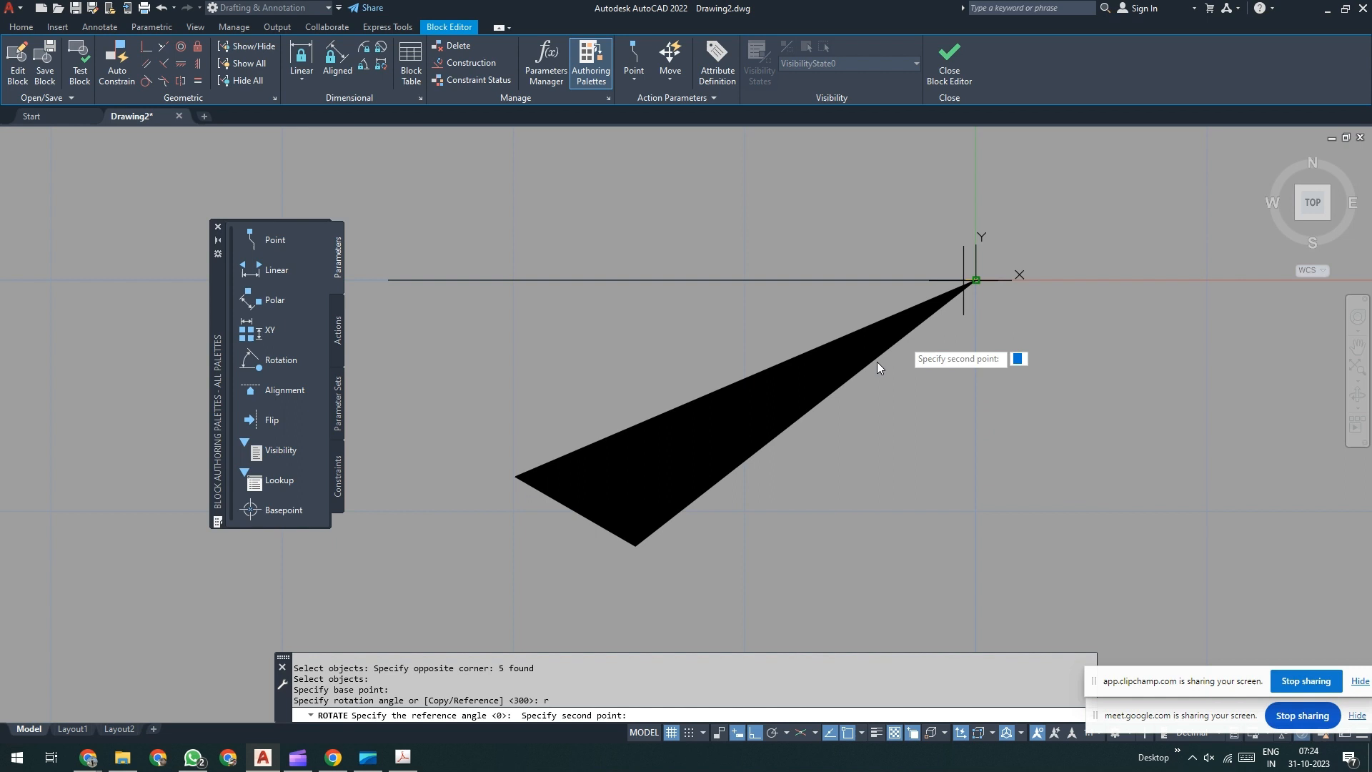
{"action": "left_click", "coordinate": [571, 513]}
{"action": "left_click", "coordinate": [501, 280]}
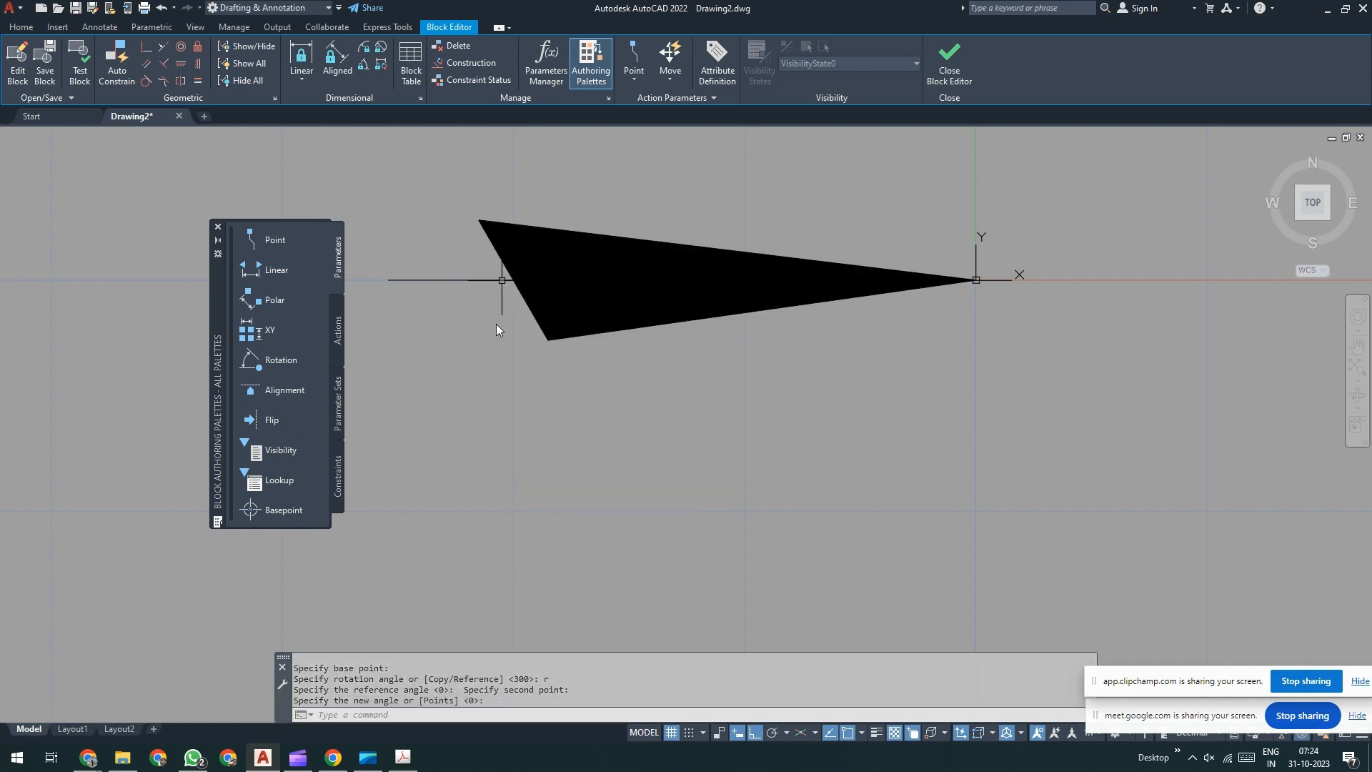
- Erase the horizontal guide line from the block definition
{"action": "left_click", "coordinate": [443, 265]}
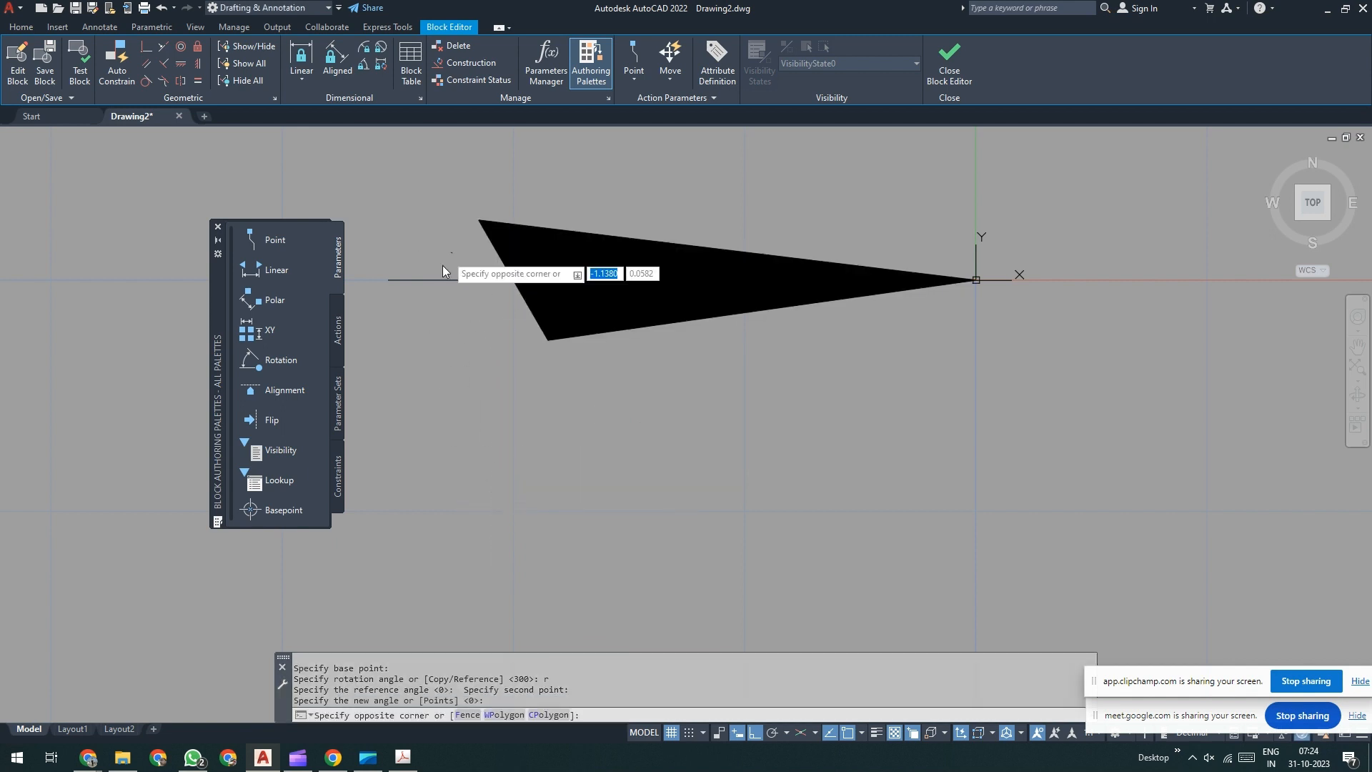
{"action": "left_click", "coordinate": [414, 352]}
{"action": "key", "text": "Delete"}
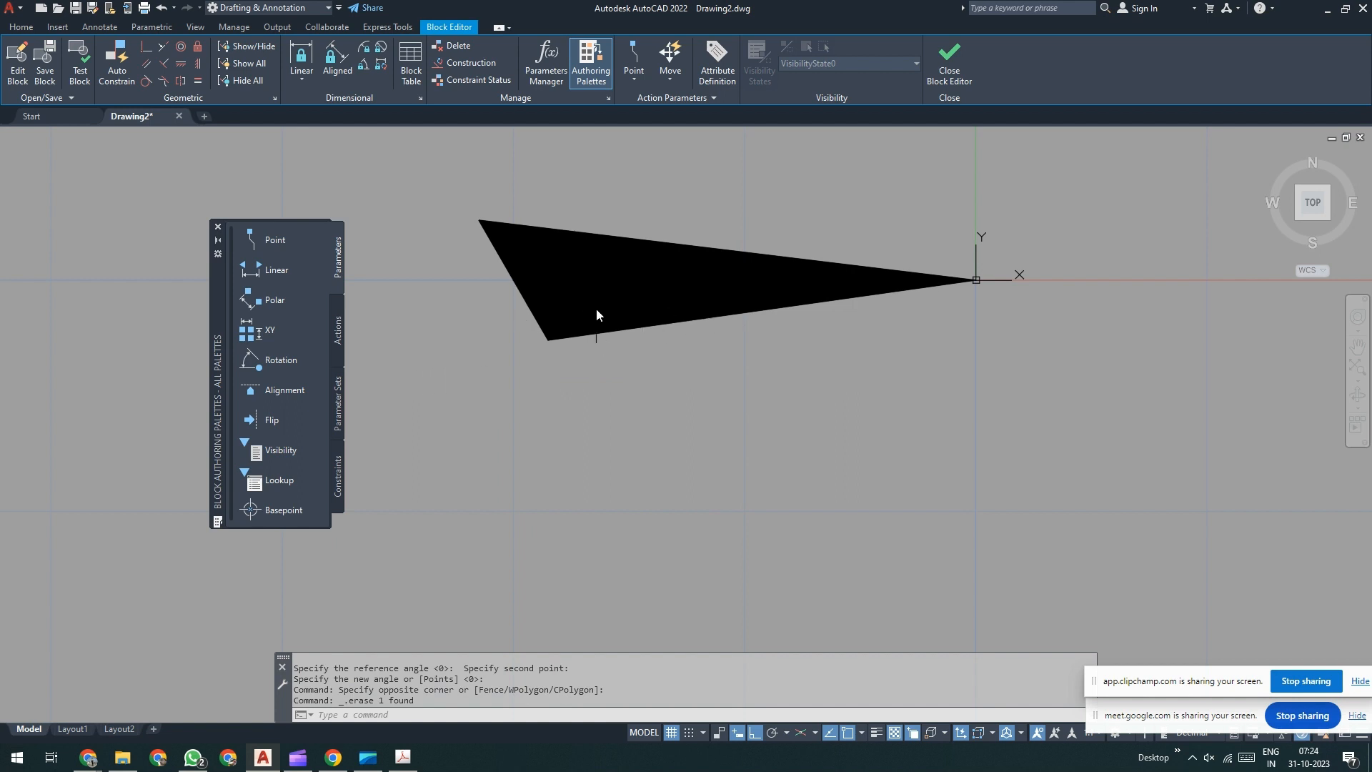
- Measure the arrowhead's length from its base midpoint to its tip with a trial linear dimension, without placing it
{"action": "type", "text": "d"}
{"action": "key", "text": "Escape"}
{"action": "key", "text": "Escape"}
{"action": "type", "text": "d"}
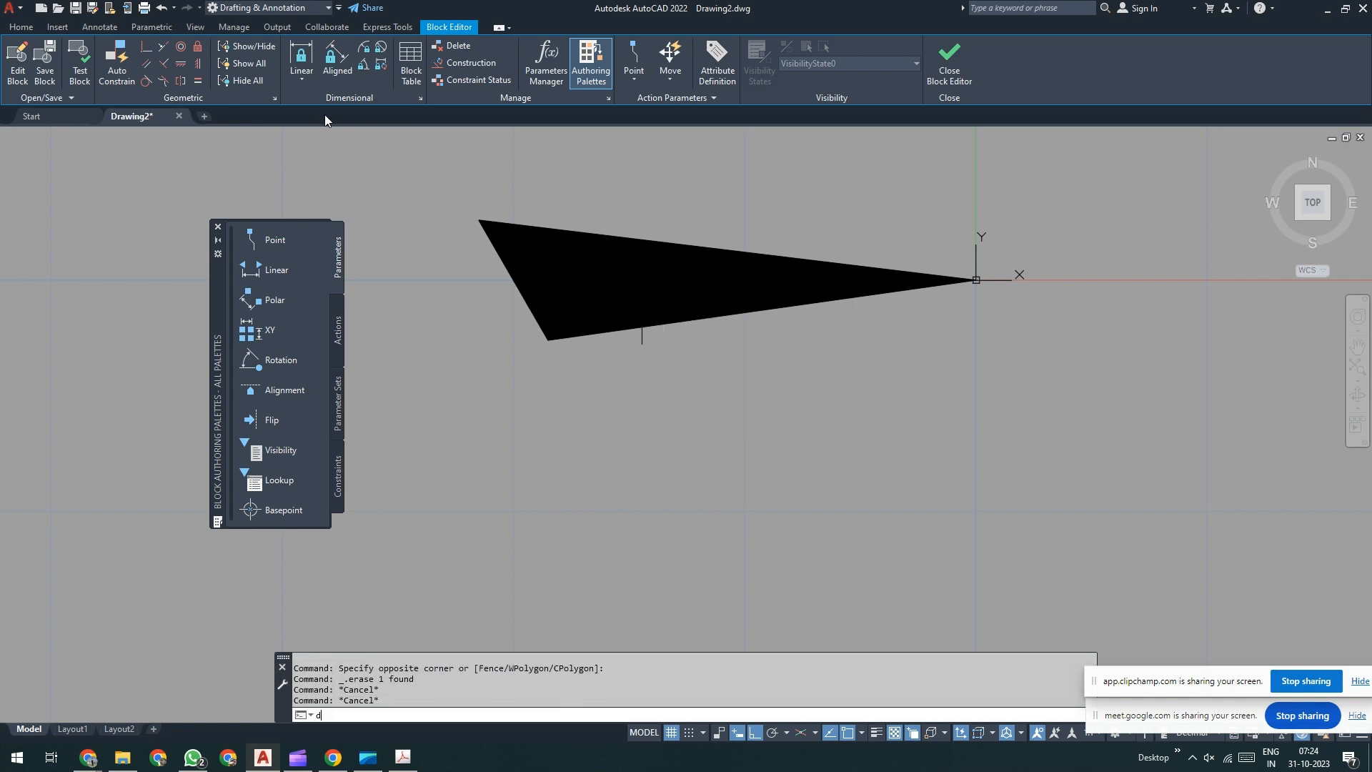
{"action": "type", "text": "li"}
{"action": "key", "text": "Return"}
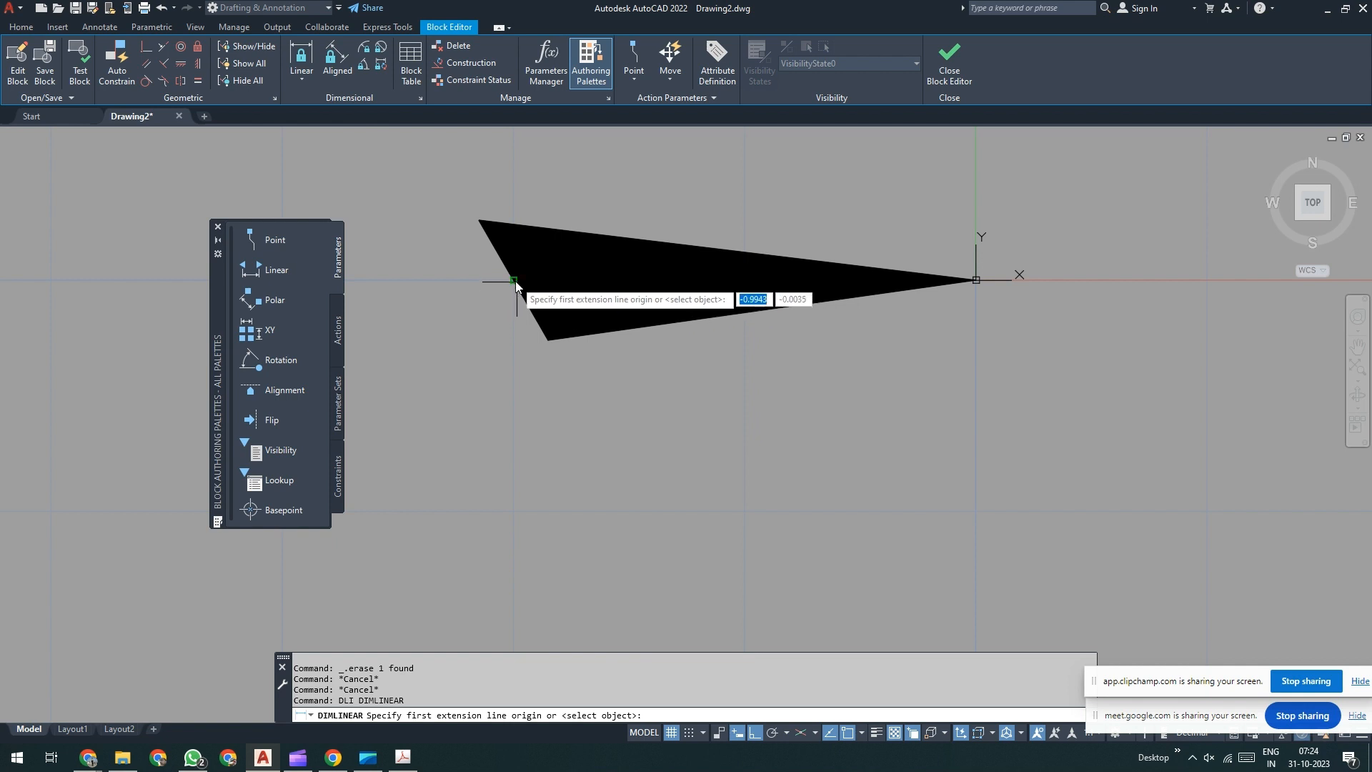
{"action": "left_click", "coordinate": [514, 281]}
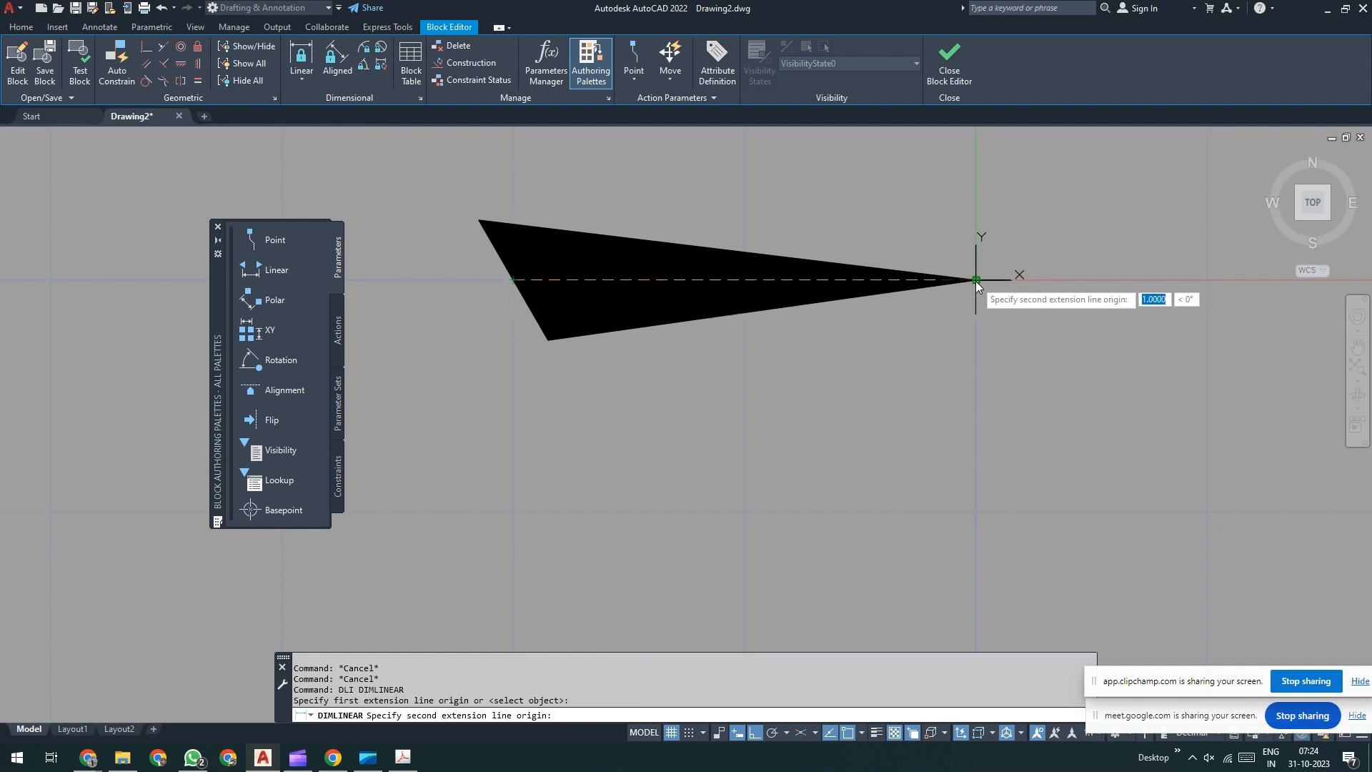
{"action": "left_click", "coordinate": [976, 280]}
{"action": "key", "text": "Escape"}
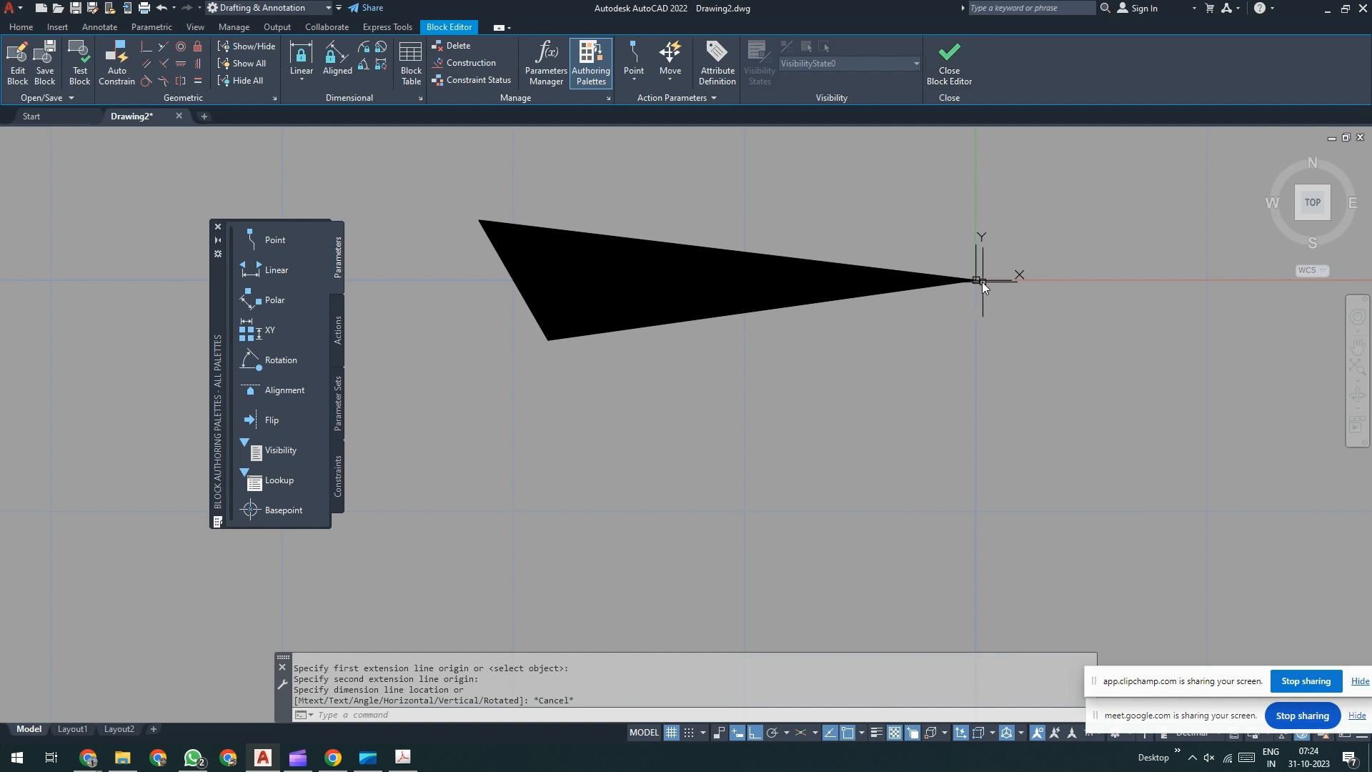
- Save the changes to the AH iso block, close the block editor, and move the arrowhead block farther right of the dimension
{"action": "left_click", "coordinate": [950, 68]}
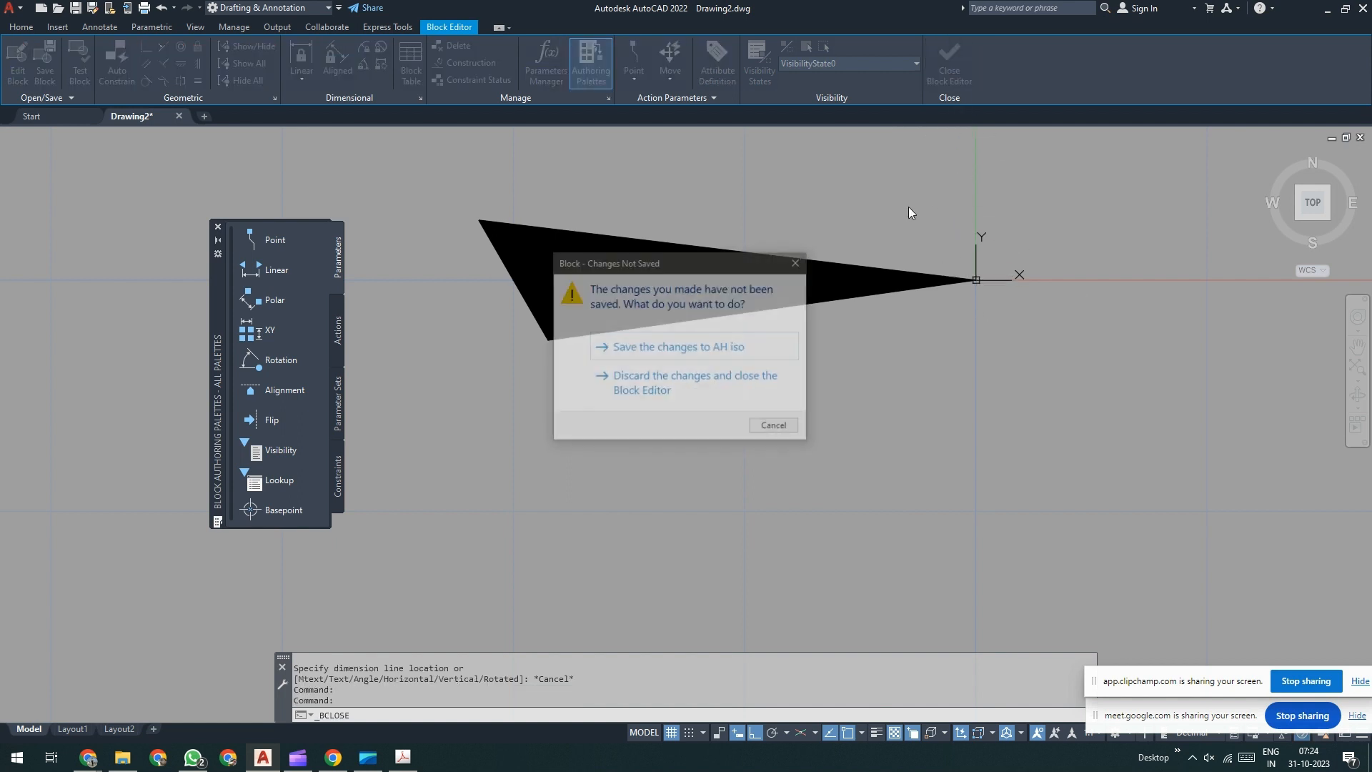
{"action": "left_click", "coordinate": [646, 350]}
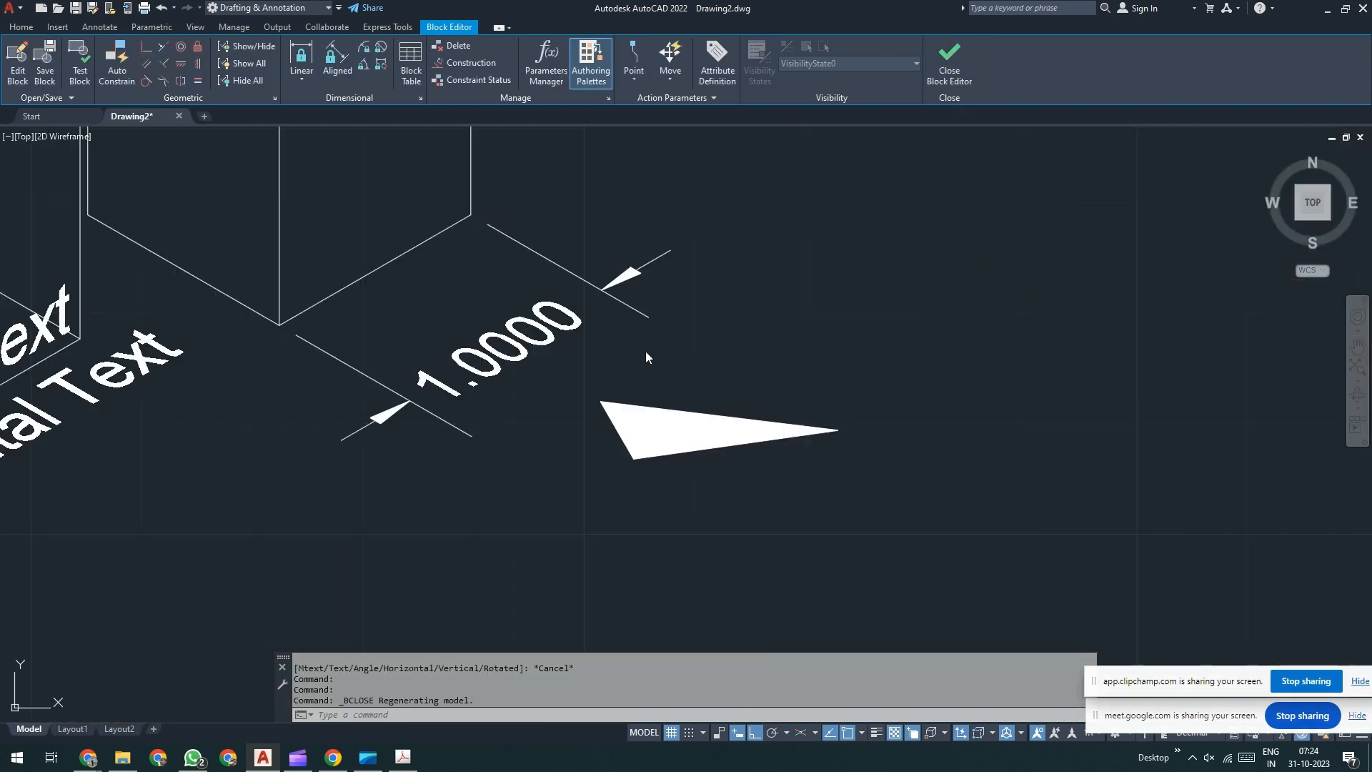
{"action": "left_click", "coordinate": [765, 393]}
{"action": "left_click", "coordinate": [685, 493]}
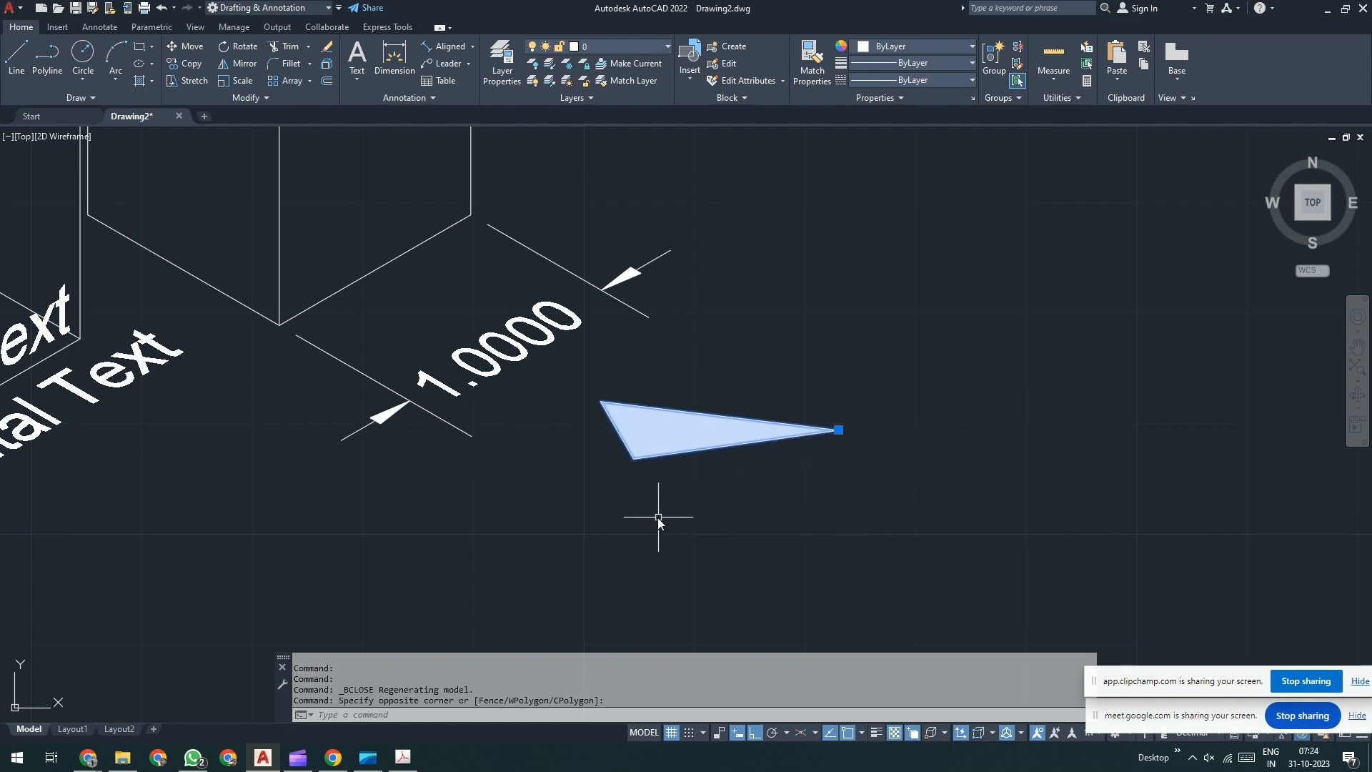
{"action": "left_click", "coordinate": [839, 430]}
{"action": "left_click", "coordinate": [1184, 429]}
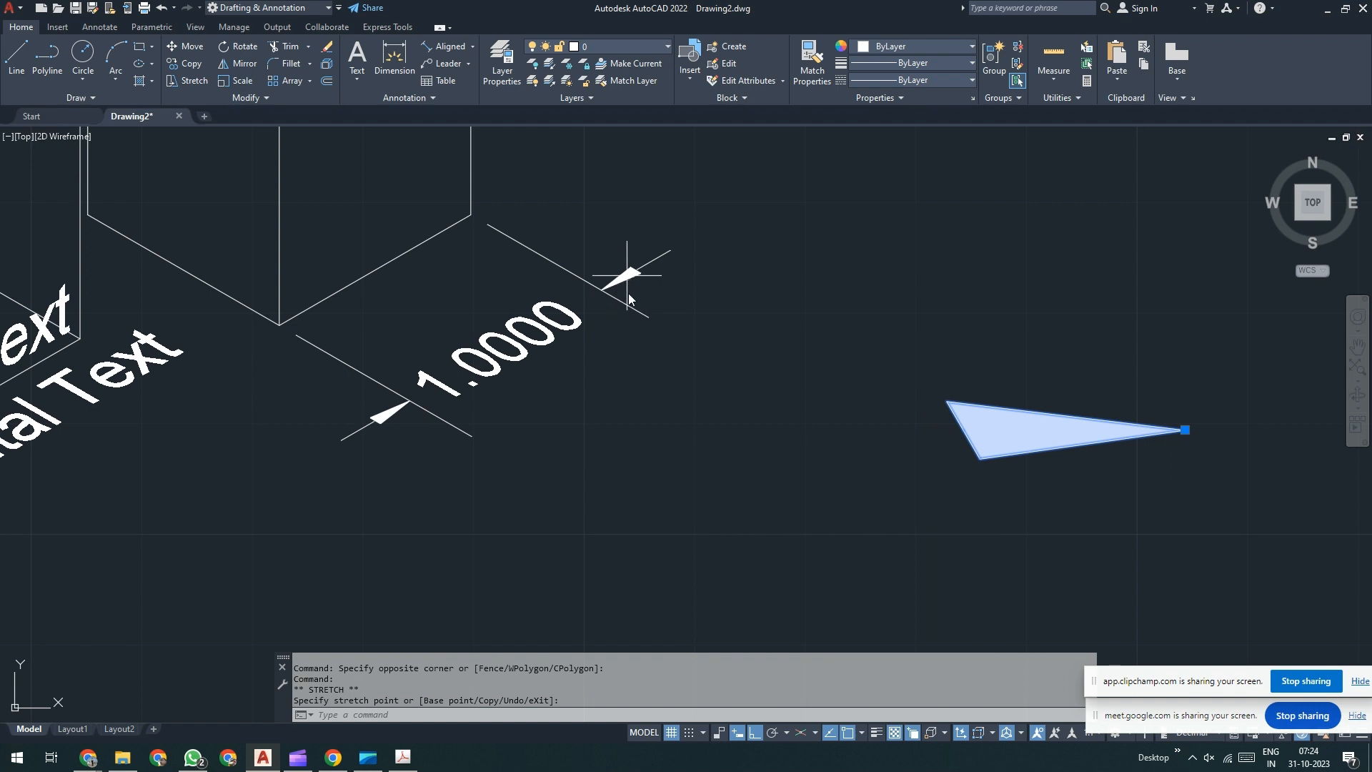
- Inspect the dimension's arrowheads and review the Standard dimension style's arrowhead settings, leaving them without applying changes
{"action": "scroll", "coordinate": [377, 430], "scroll_direction": "up", "scroll_amount": 2}
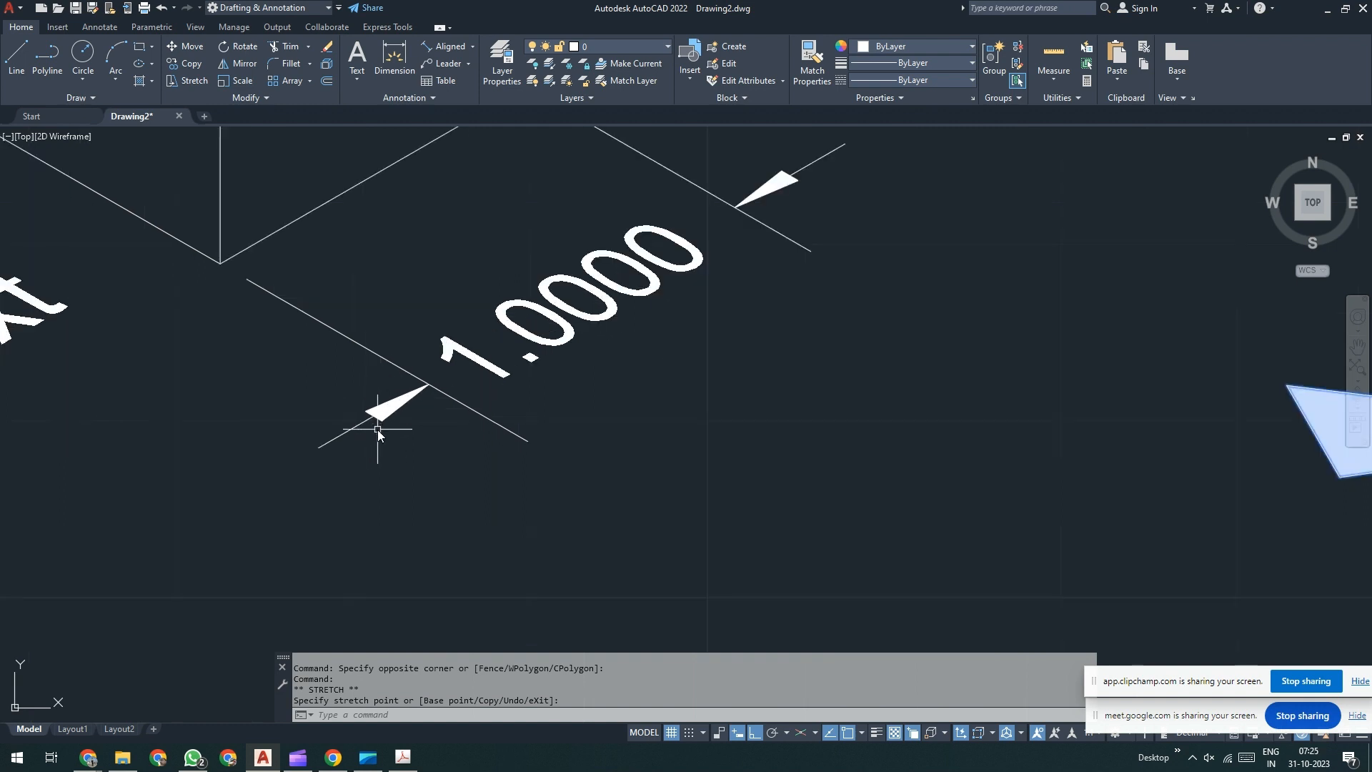
{"action": "scroll", "coordinate": [377, 430], "scroll_direction": "down", "scroll_amount": 2}
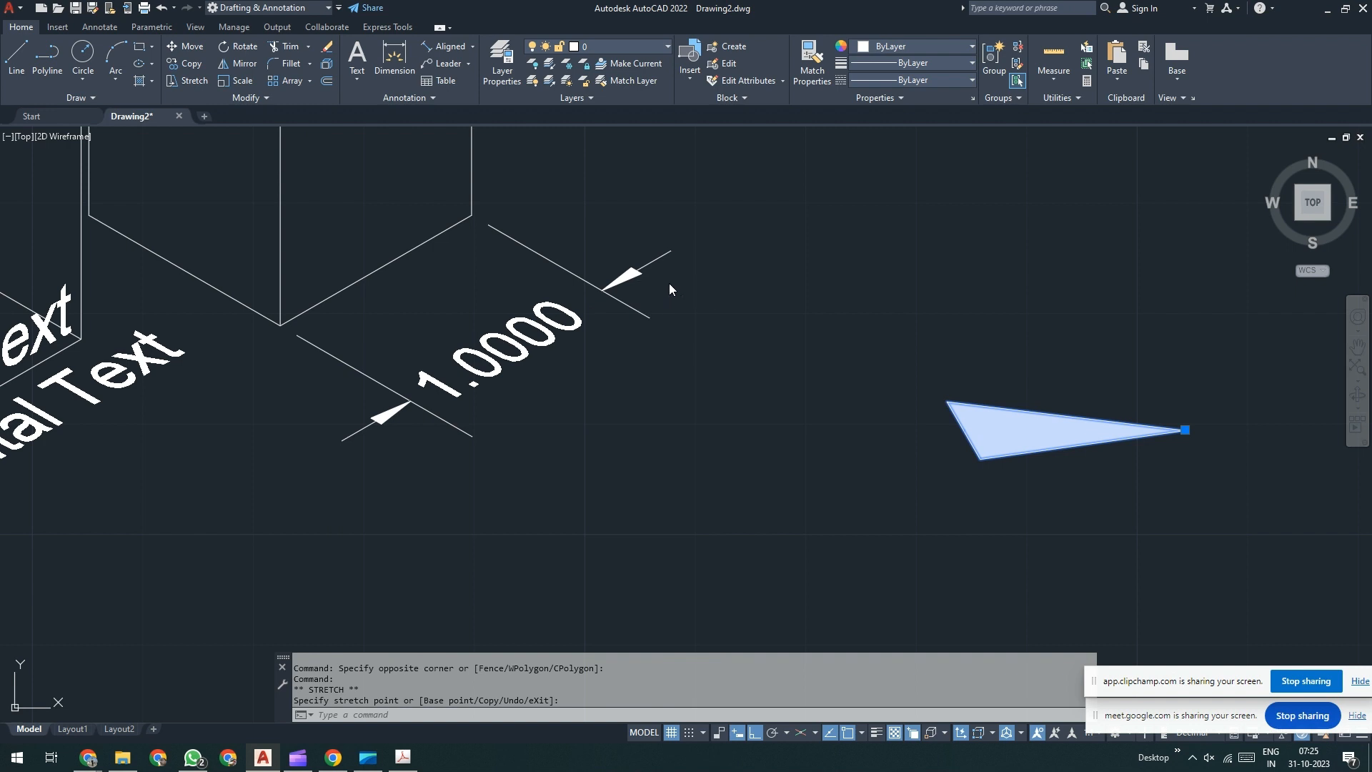
{"action": "key", "text": "Escape"}
{"action": "type", "text": "D"}
{"action": "key", "text": "Return"}
{"action": "left_click", "coordinate": [830, 347]}
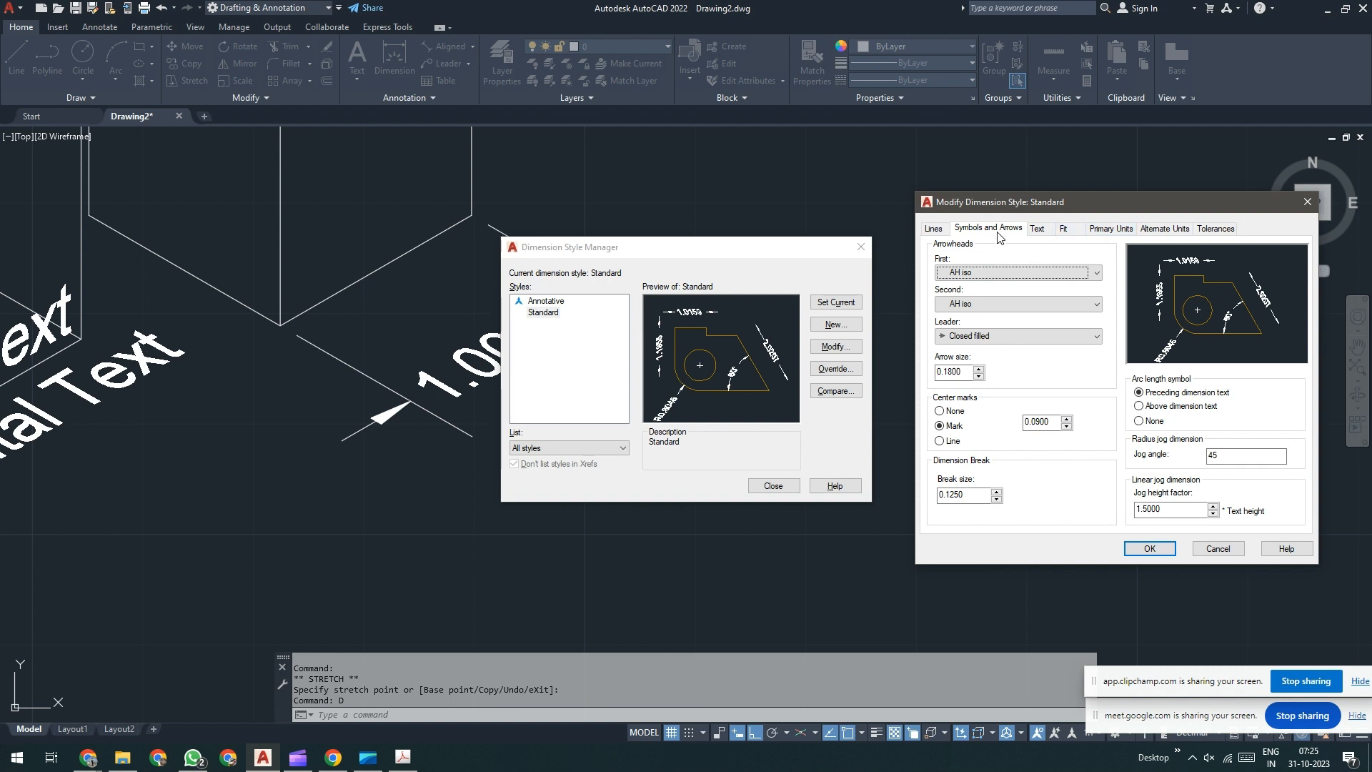
{"action": "left_click_drag", "start_coordinate": [963, 374], "coordinate": [918, 376]}
{"action": "left_click", "coordinate": [1207, 546]}
{"action": "left_click", "coordinate": [773, 485]}
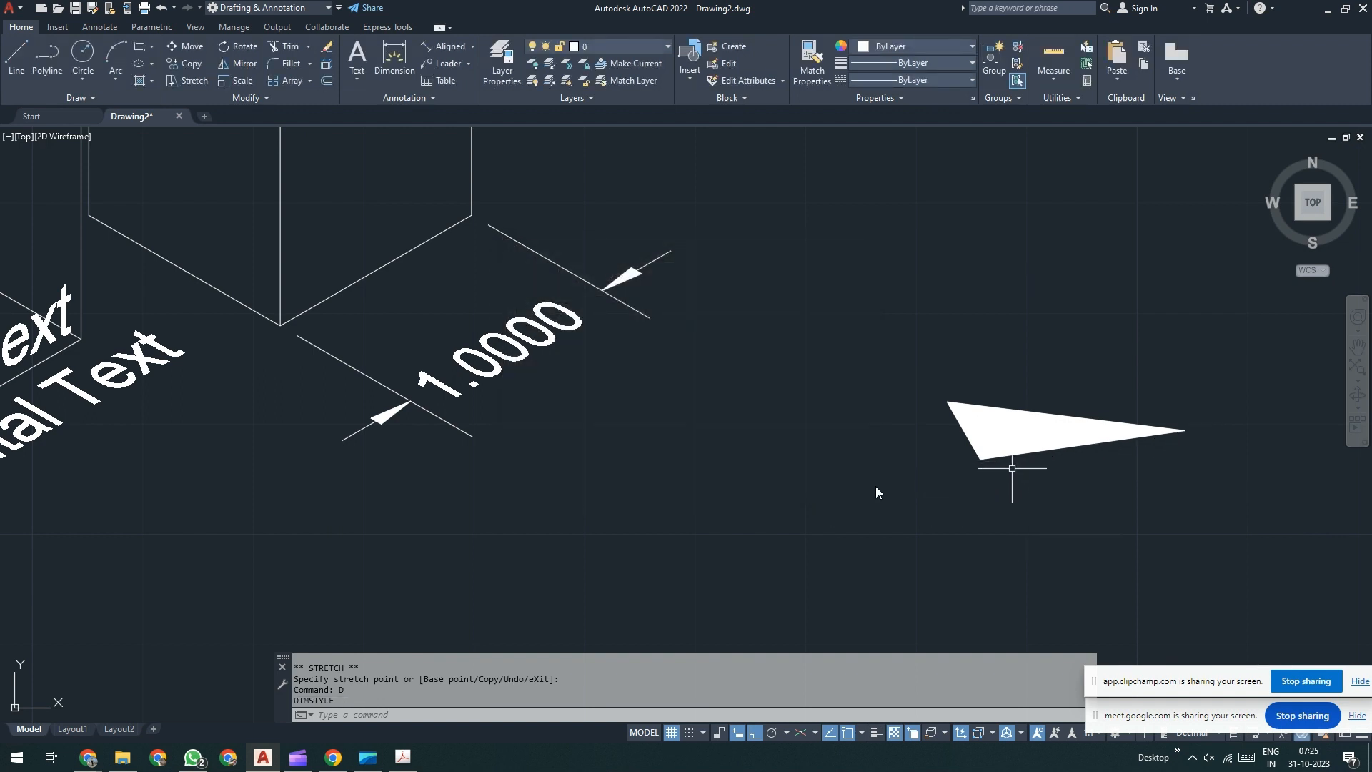
{"action": "scroll", "coordinate": [611, 301], "scroll_direction": "down", "scroll_amount": 2}
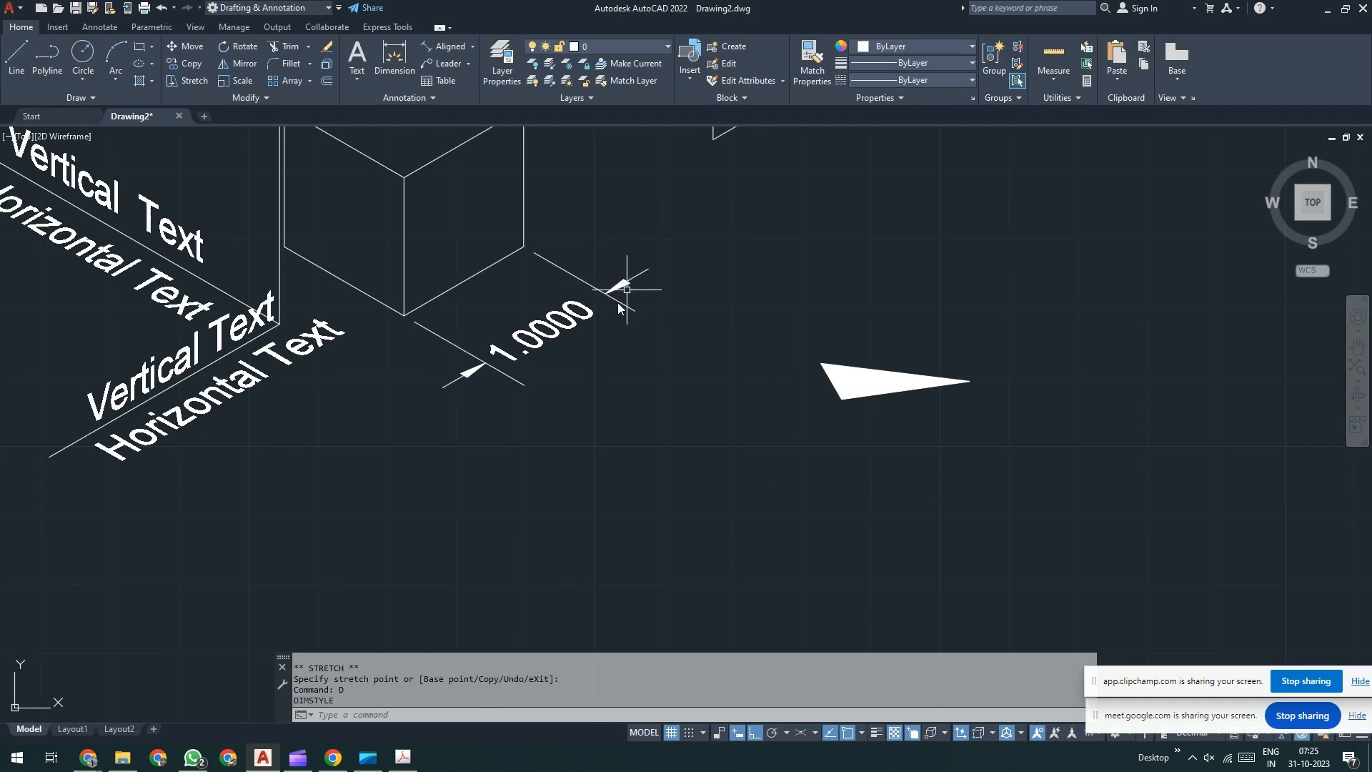
{"action": "middle_click_drag", "start_coordinate": [618, 303], "coordinate": [645, 401]}
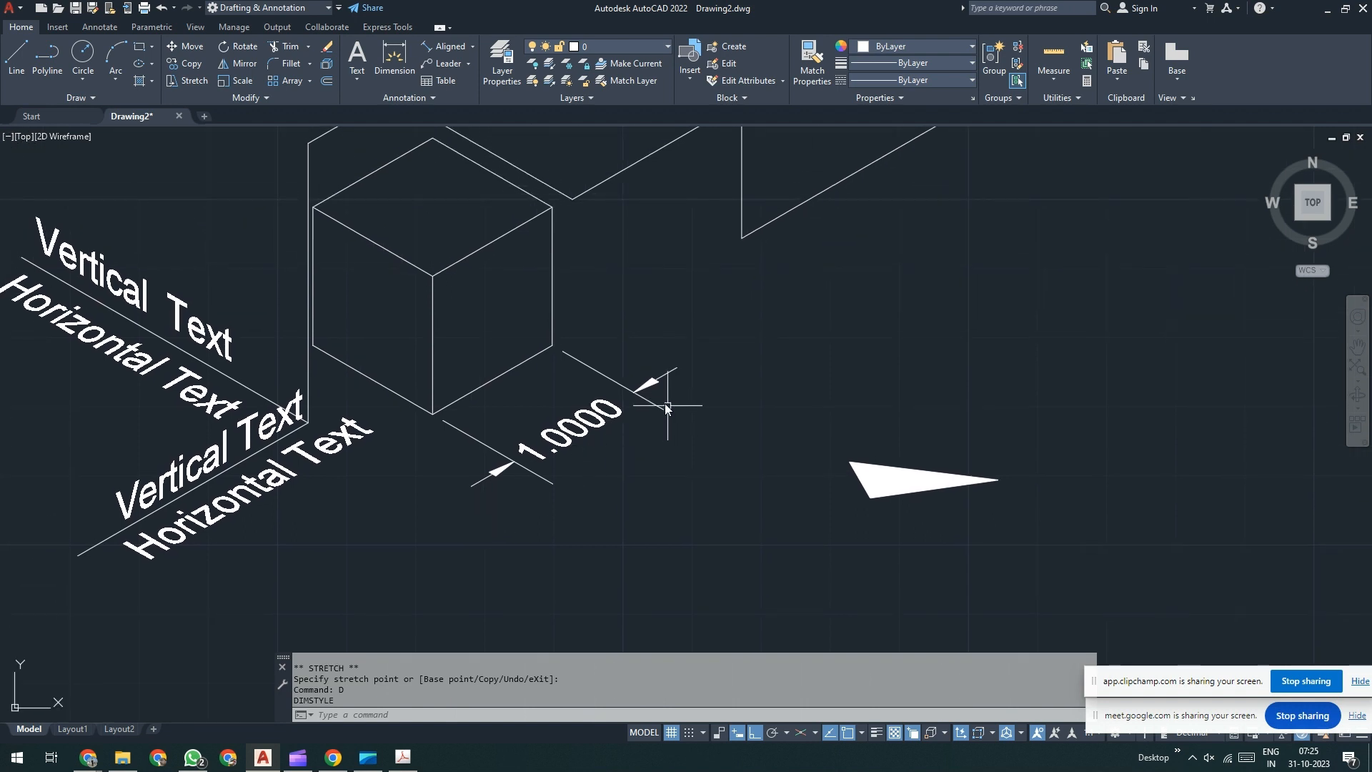
{"action": "left_click", "coordinate": [863, 482]}
{"action": "left_click", "coordinate": [856, 487]}
{"action": "double_click", "coordinate": [856, 486]}
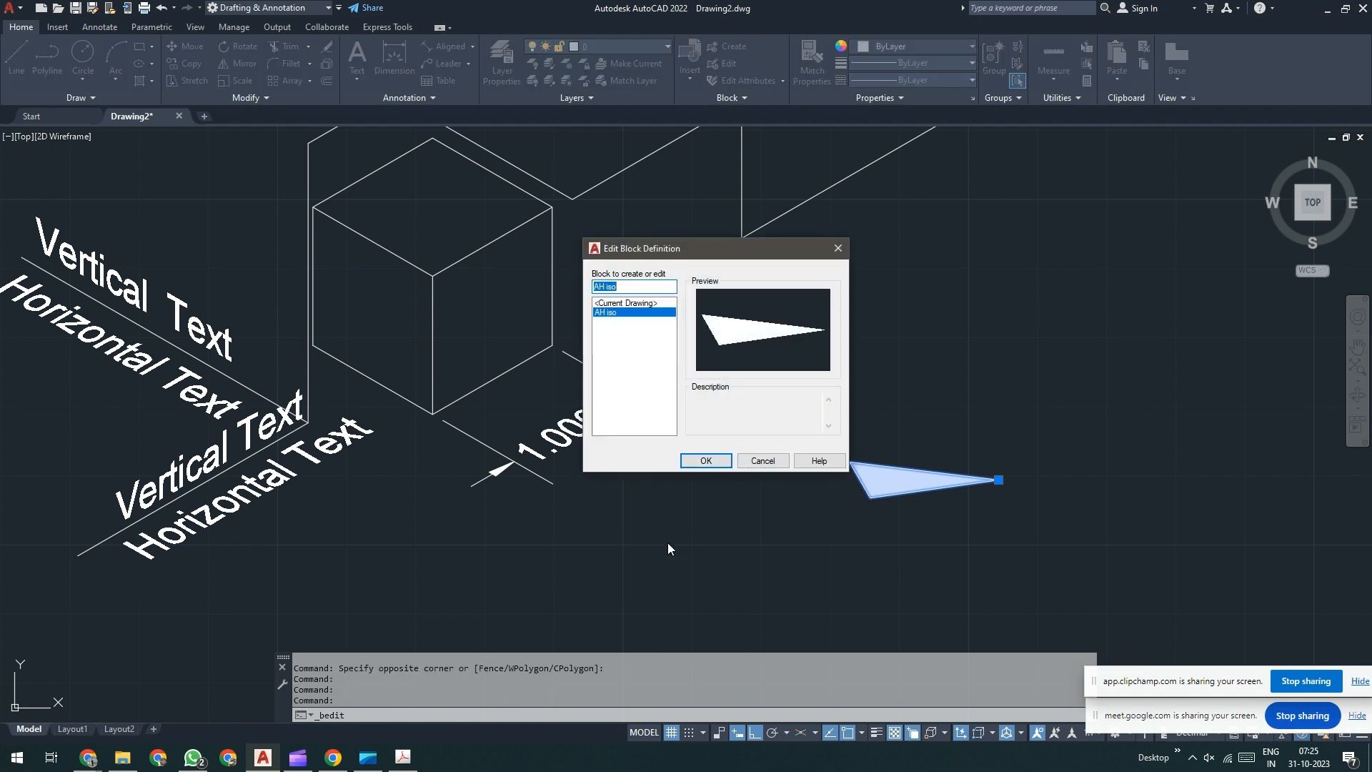
{"action": "key", "text": "Escape"}
{"action": "middle_click_drag", "start_coordinate": [586, 438], "coordinate": [636, 517]}
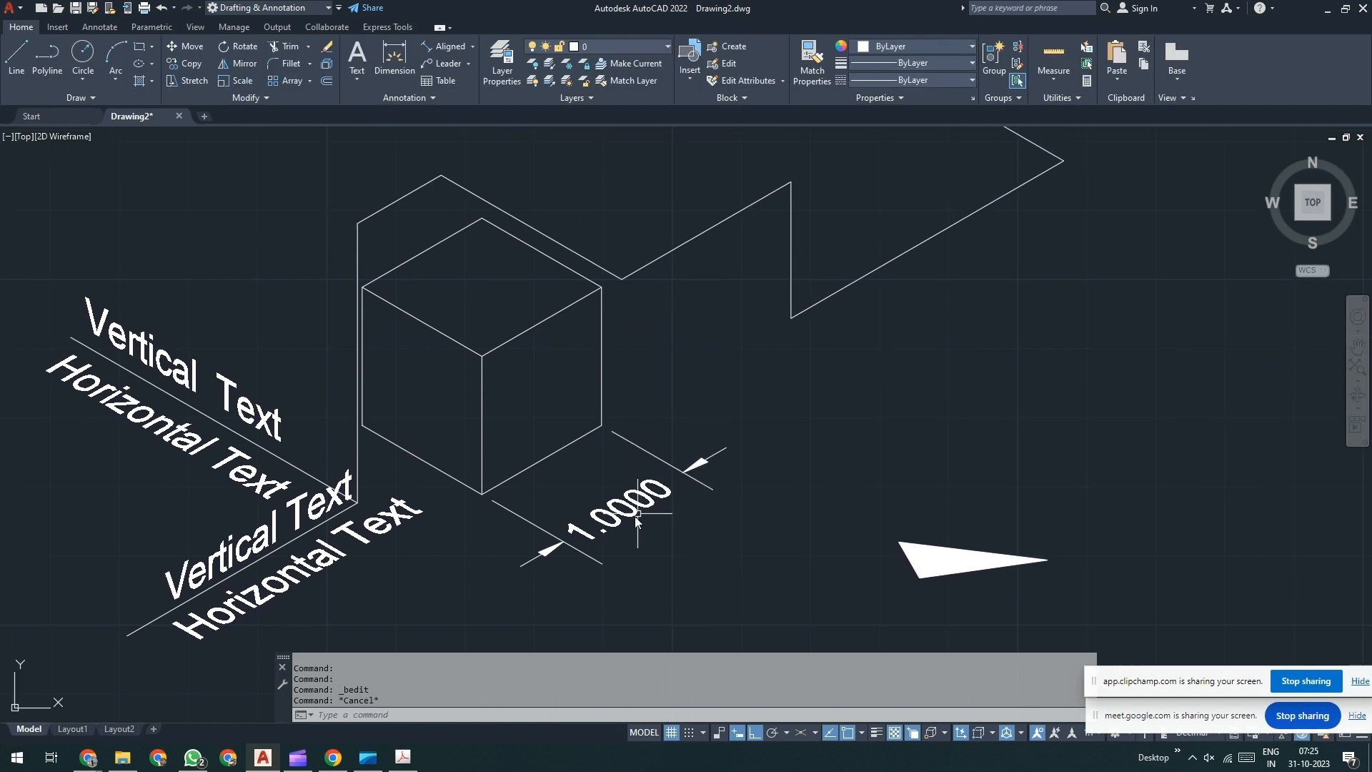
{"action": "left_click", "coordinate": [445, 48]}
{"action": "key", "text": "Escape"}
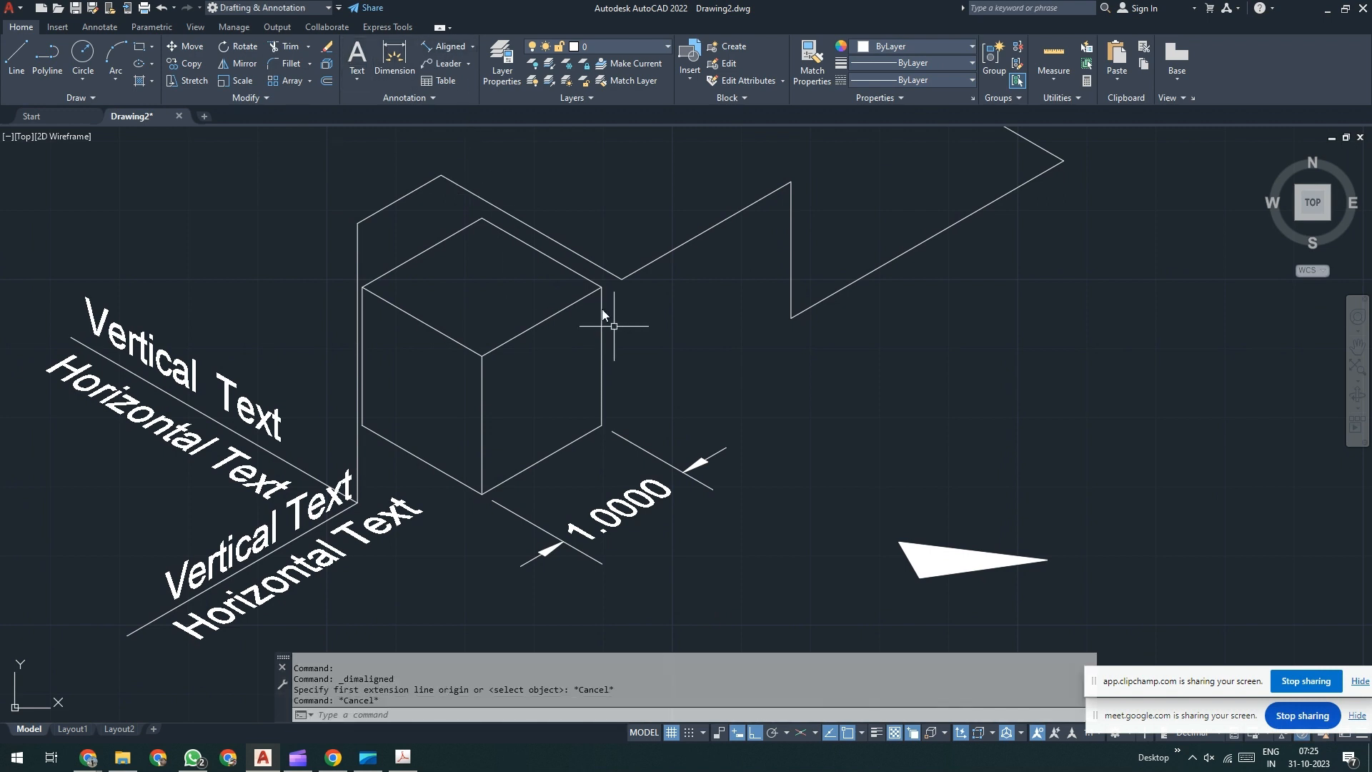
- Erase the four zigzag practice lines above and to the right of the cube
{"action": "left_click", "coordinate": [646, 240]}
{"action": "left_click", "coordinate": [611, 287]}
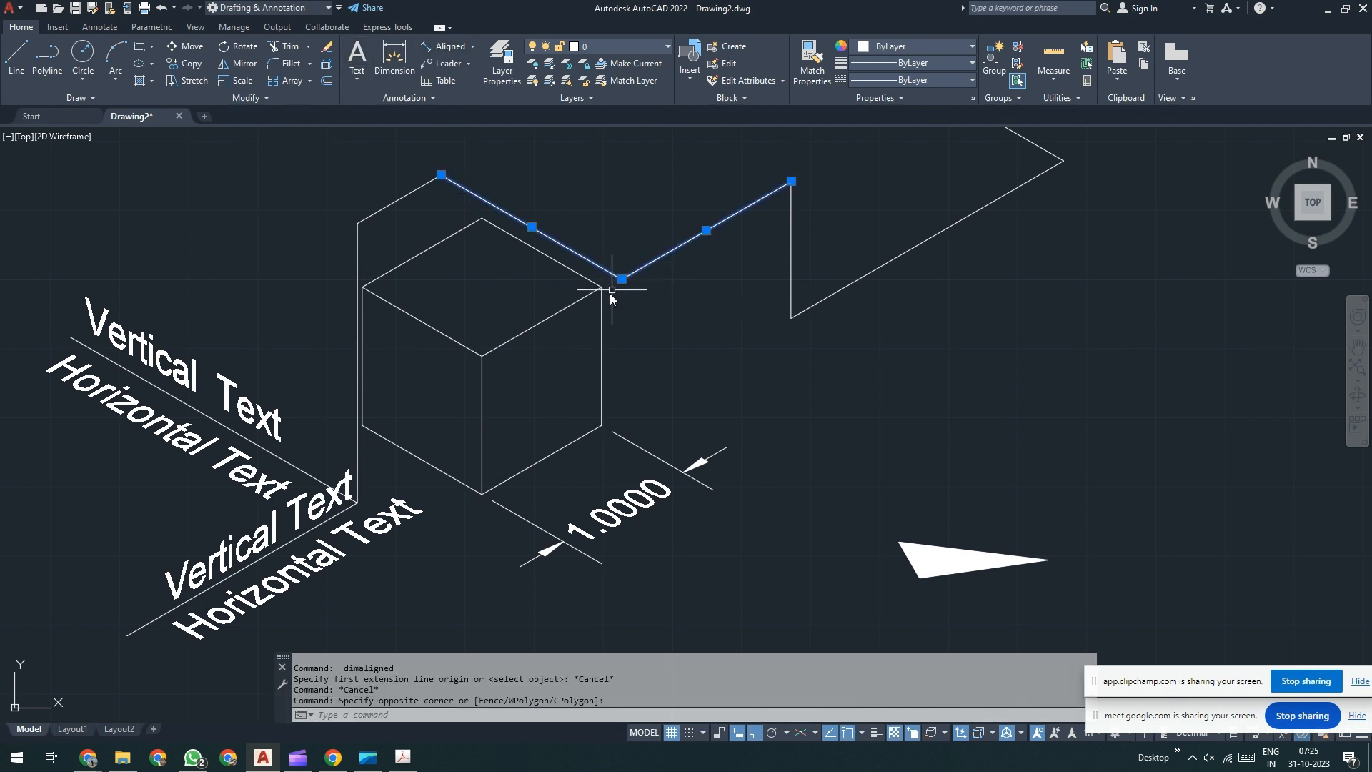
{"action": "key", "text": "Delete"}
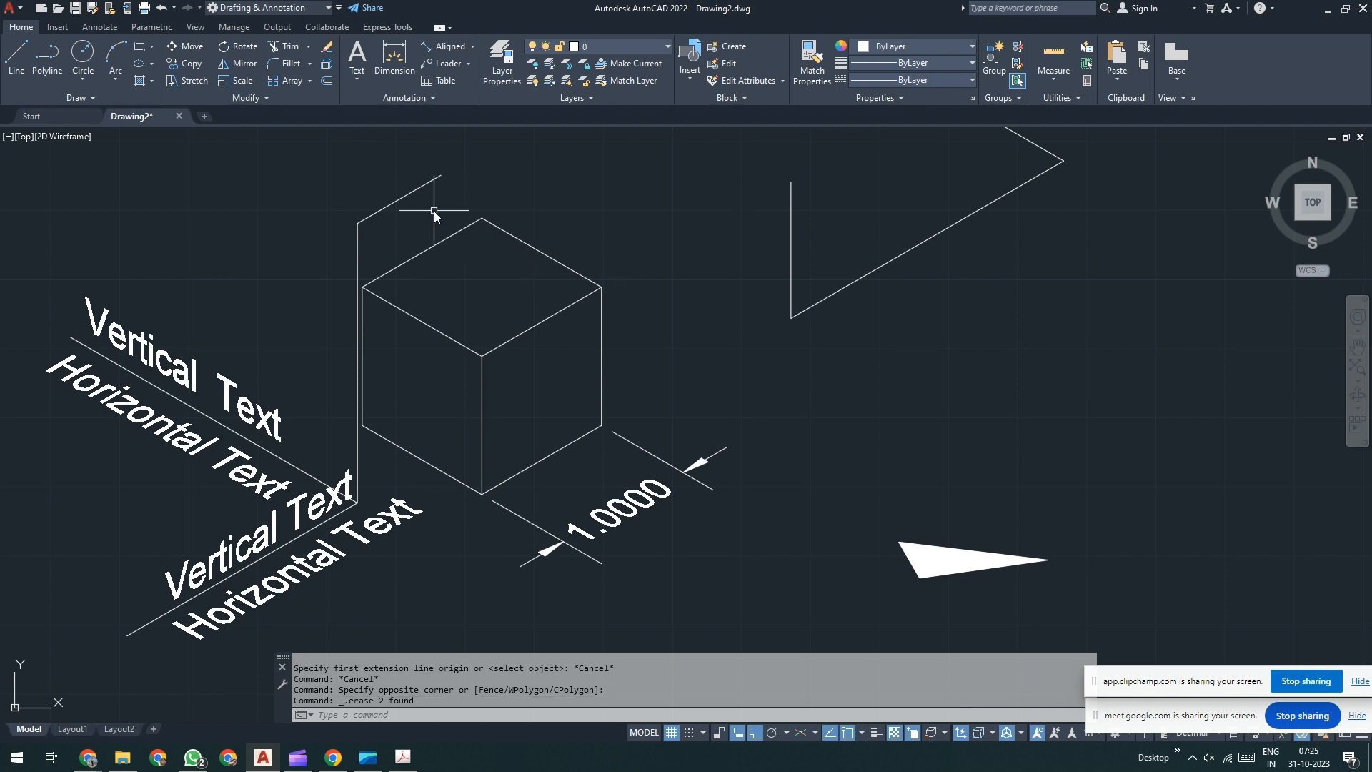
{"action": "left_click", "coordinate": [832, 183]}
{"action": "left_click", "coordinate": [757, 266]}
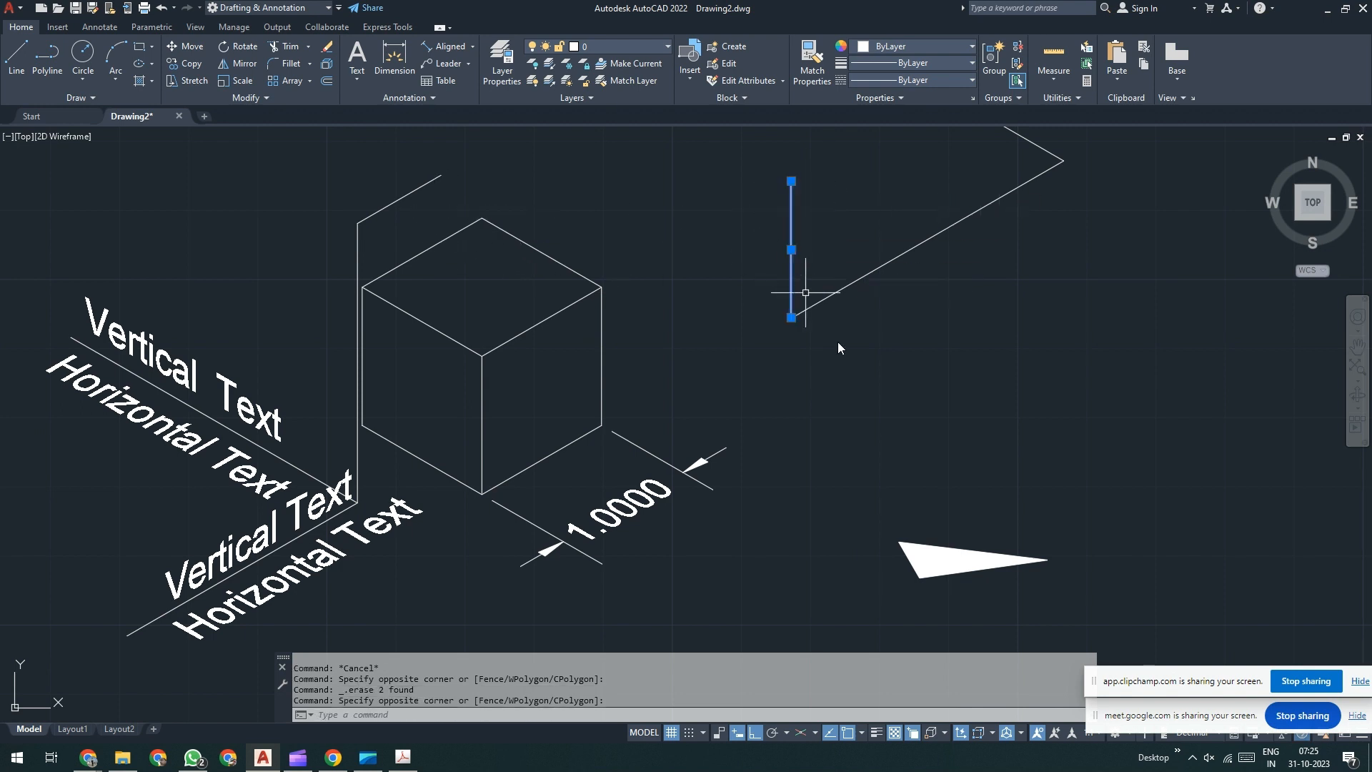
{"action": "left_click", "coordinate": [837, 342]}
{"action": "left_click", "coordinate": [744, 260]}
{"action": "key", "text": "Delete"}
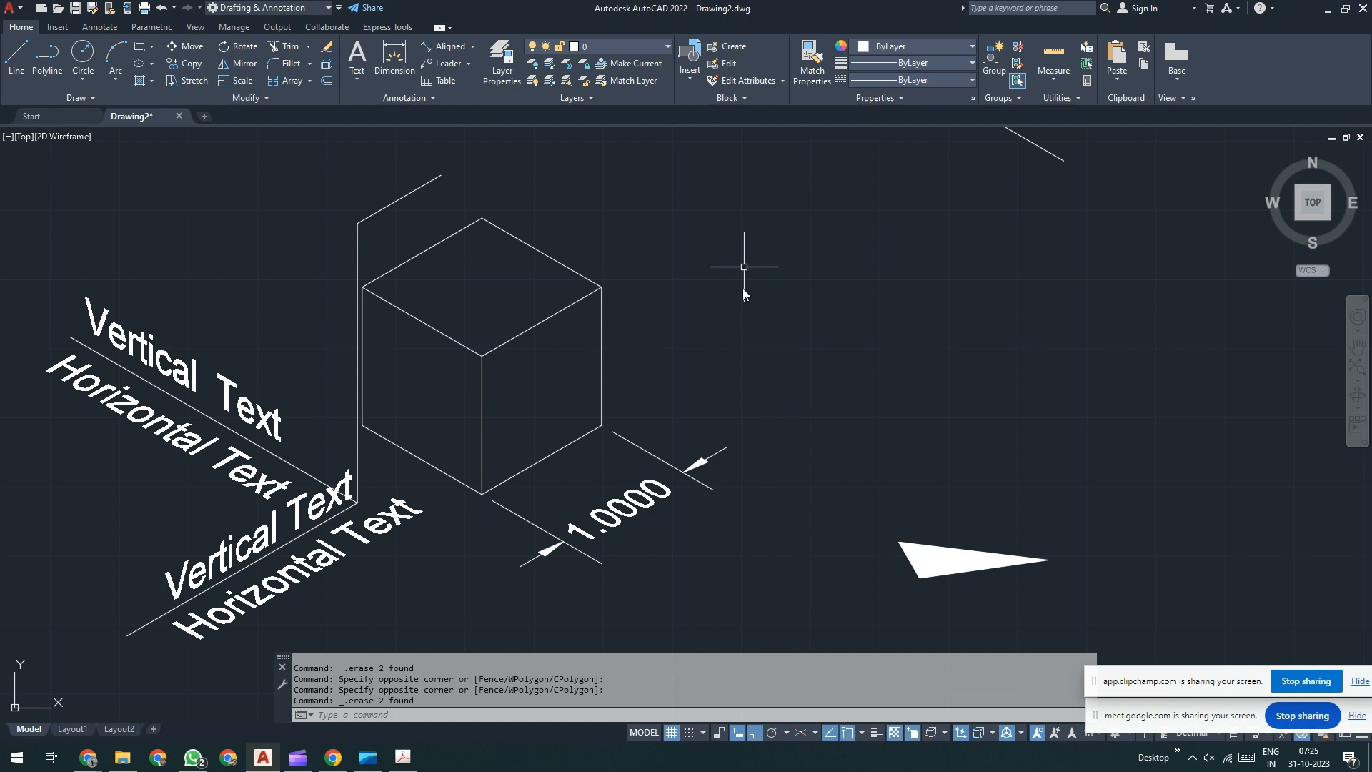
- Edit the AH iso block and mirror the arrowhead about a horizontal axis through its tip, erasing the source objects
{"action": "left_click", "coordinate": [923, 549]}
{"action": "left_click", "coordinate": [919, 546]}
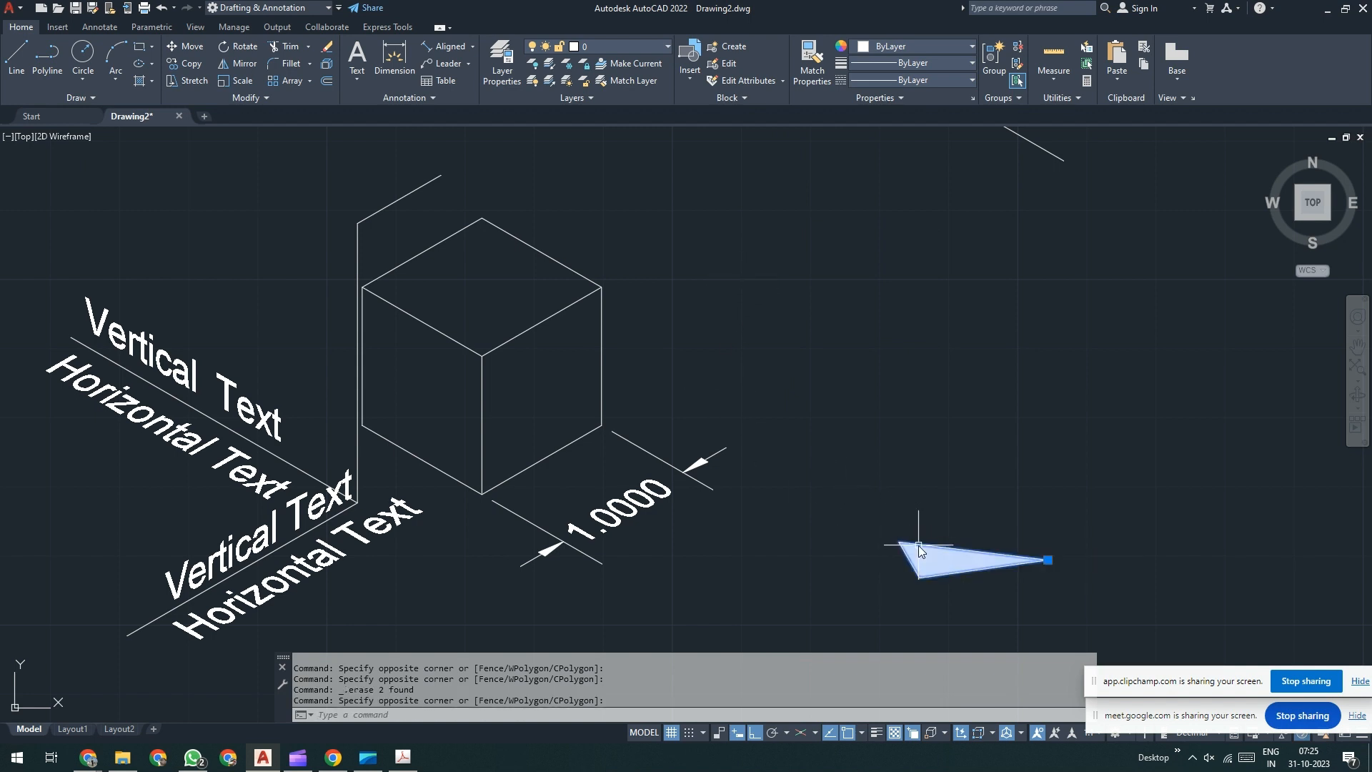
{"action": "double_click", "coordinate": [918, 546]}
{"action": "left_click", "coordinate": [707, 461]}
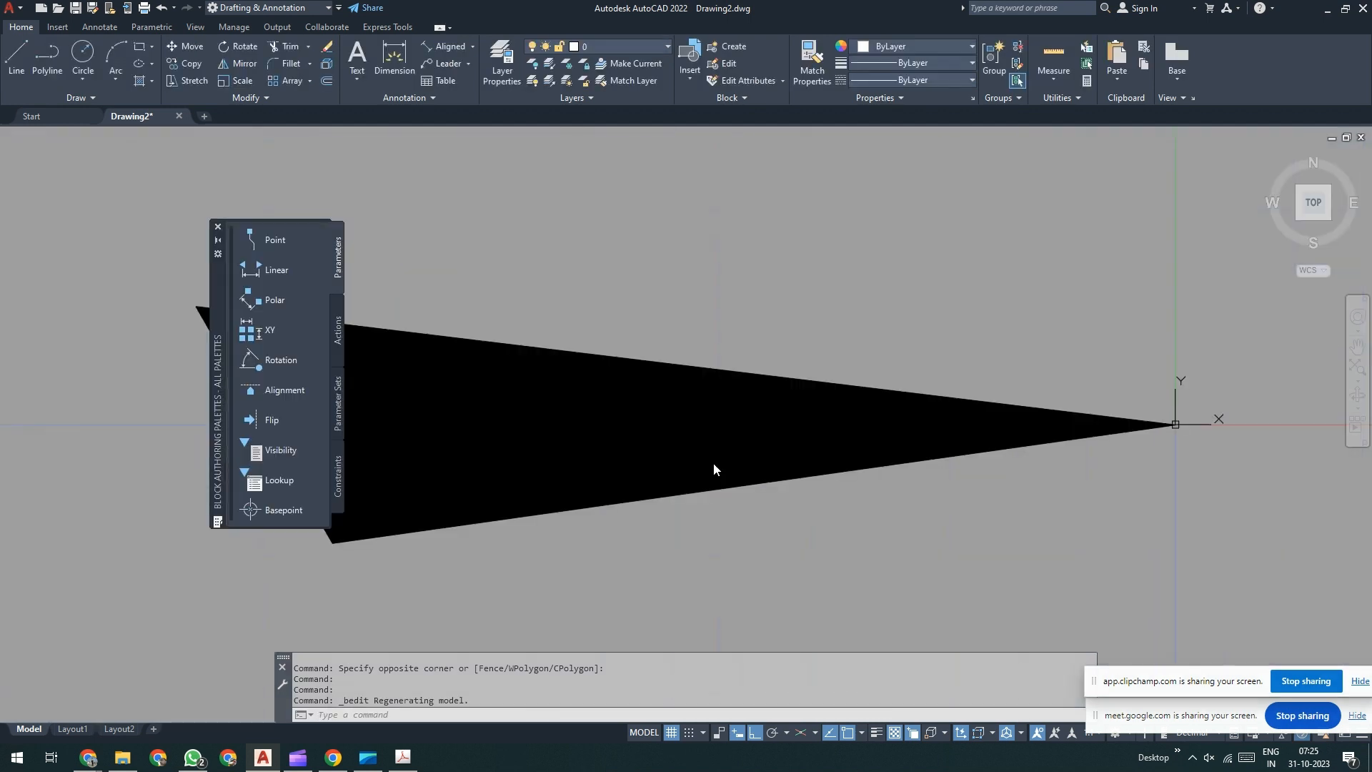
{"action": "type", "text": "MI"}
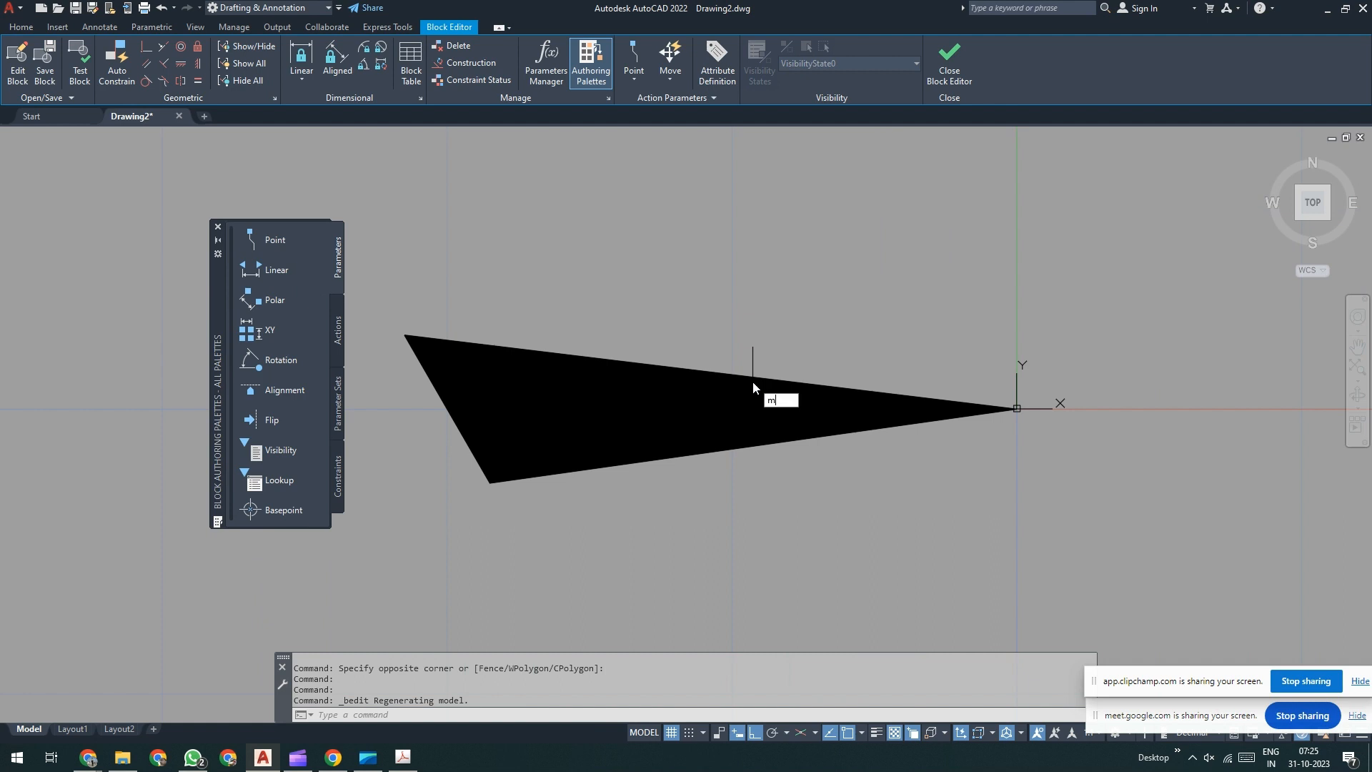
{"action": "key", "text": "Return"}
{"action": "left_click", "coordinate": [782, 307]}
{"action": "left_click", "coordinate": [453, 525]}
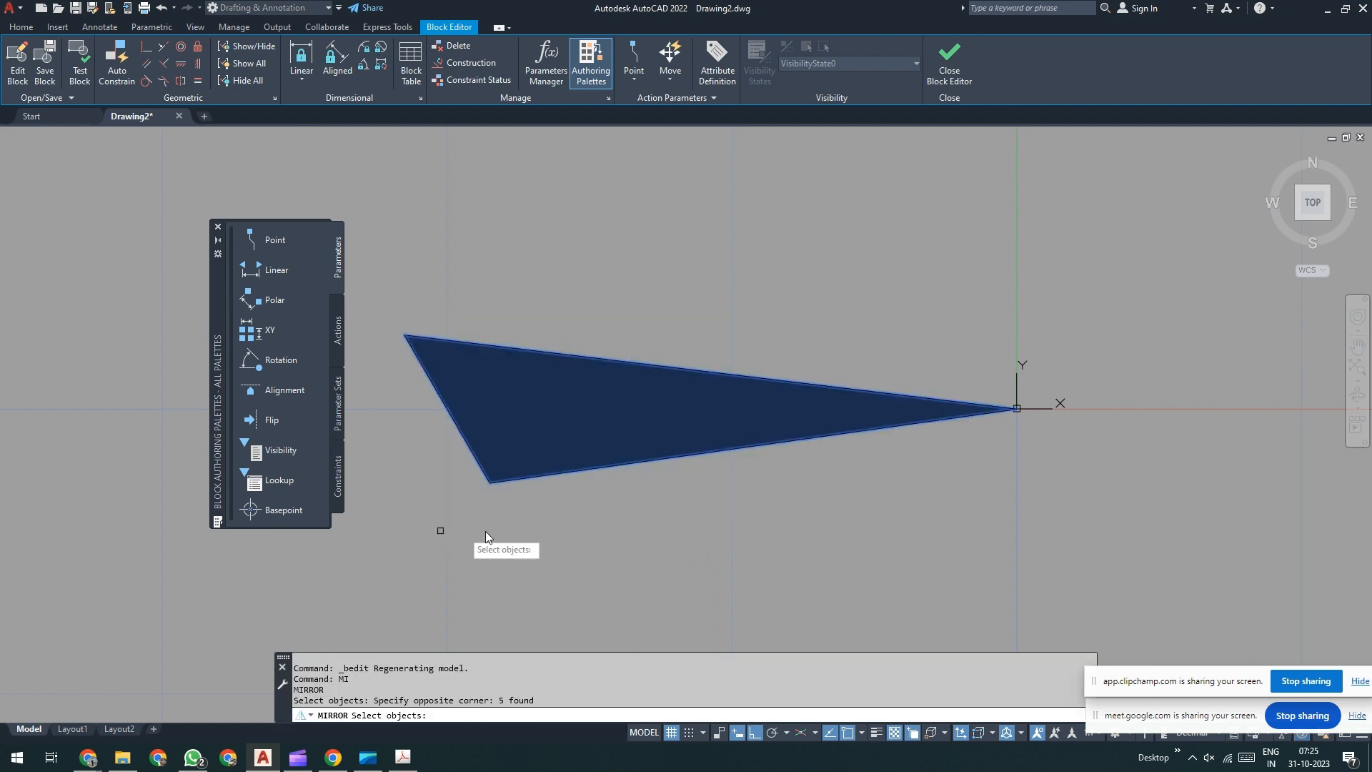
{"action": "left_click", "coordinate": [1014, 408]}
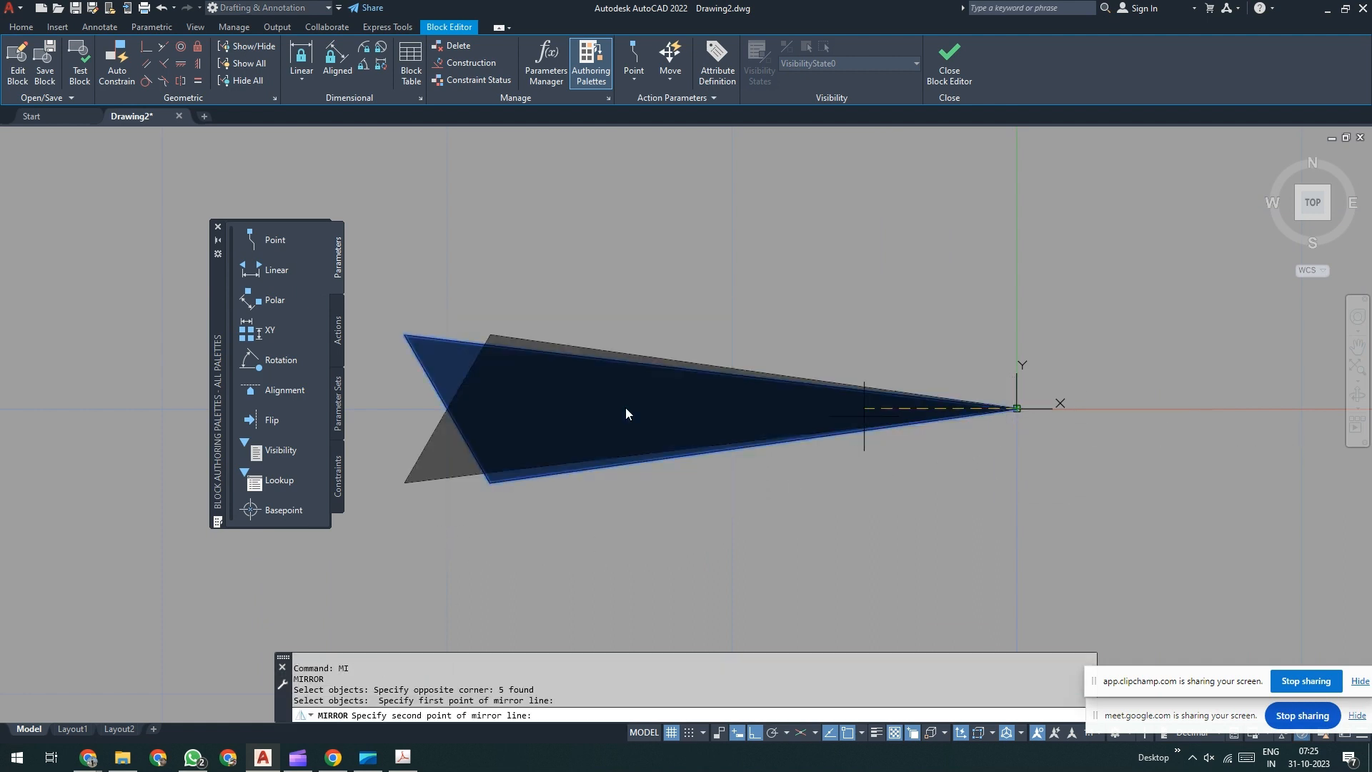
{"action": "left_click", "coordinate": [393, 407]}
{"action": "left_click", "coordinate": [423, 439]}
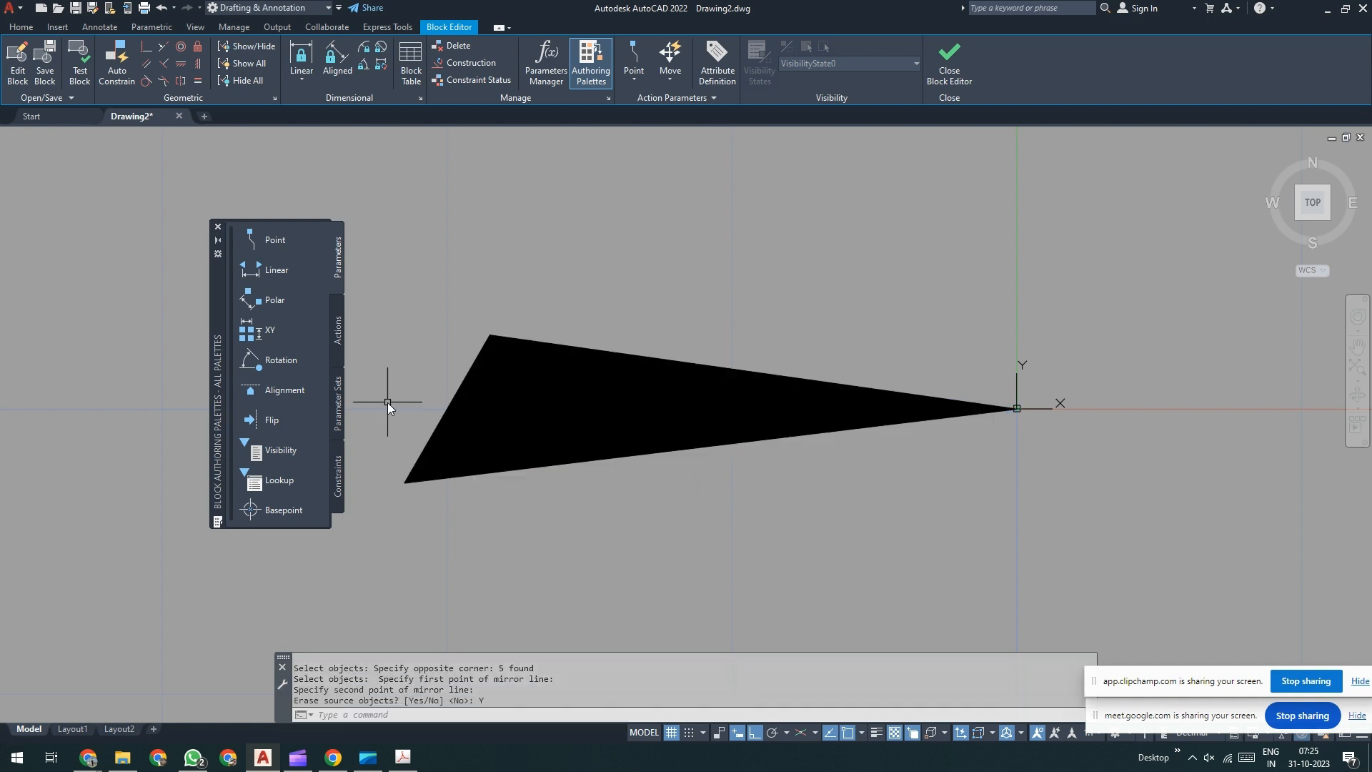
- Save the mirrored arrowhead to the AH iso block, close the block editor, and inspect the cube dimension's arrowheads
{"action": "left_click", "coordinate": [947, 64]}
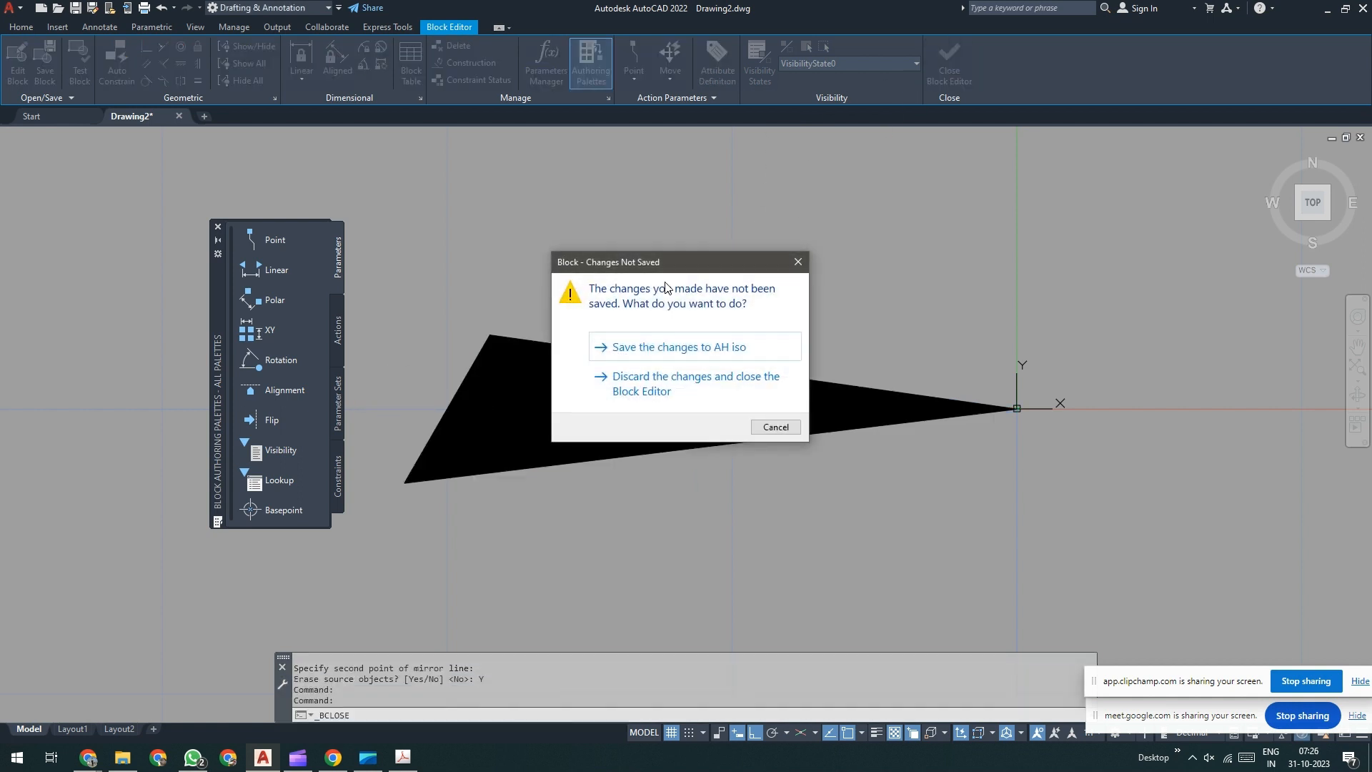
{"action": "left_click", "coordinate": [638, 348]}
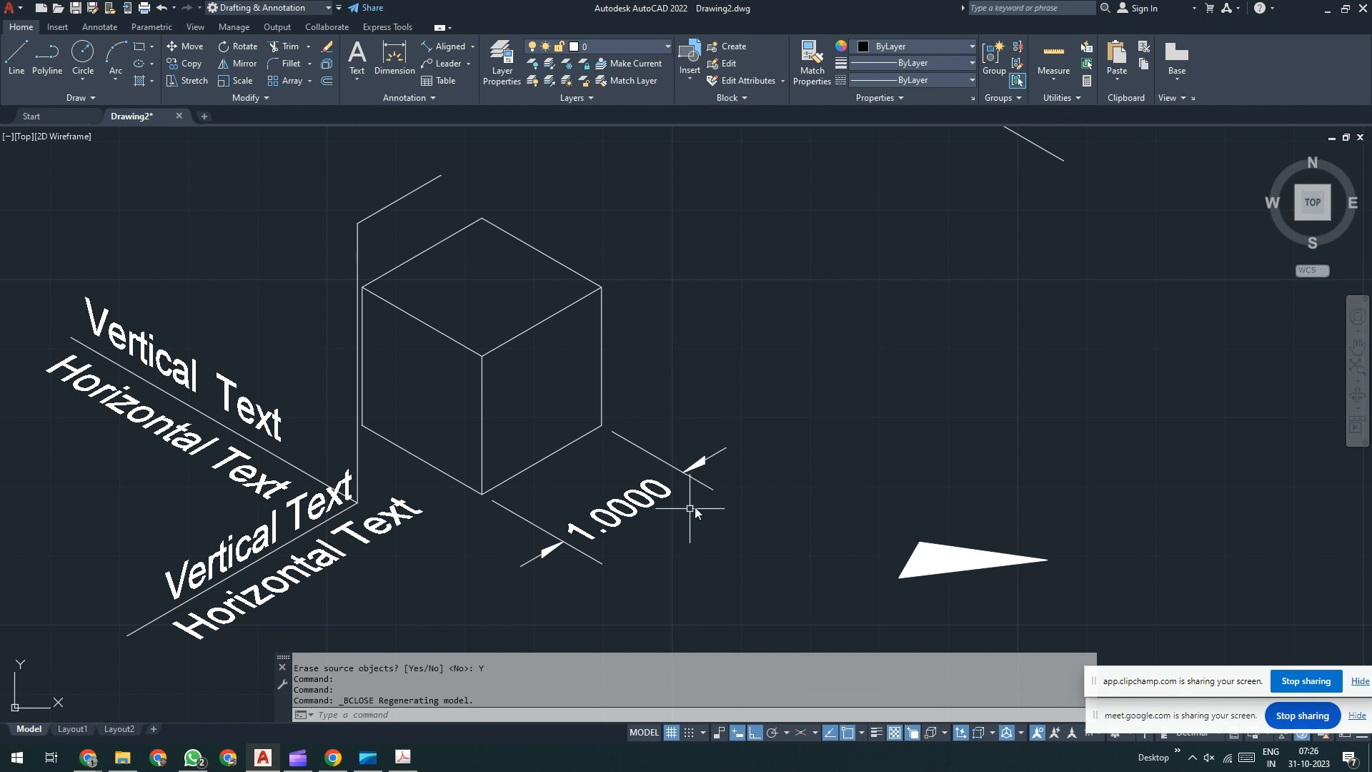
{"action": "scroll", "coordinate": [699, 488], "scroll_direction": "up", "scroll_amount": 5}
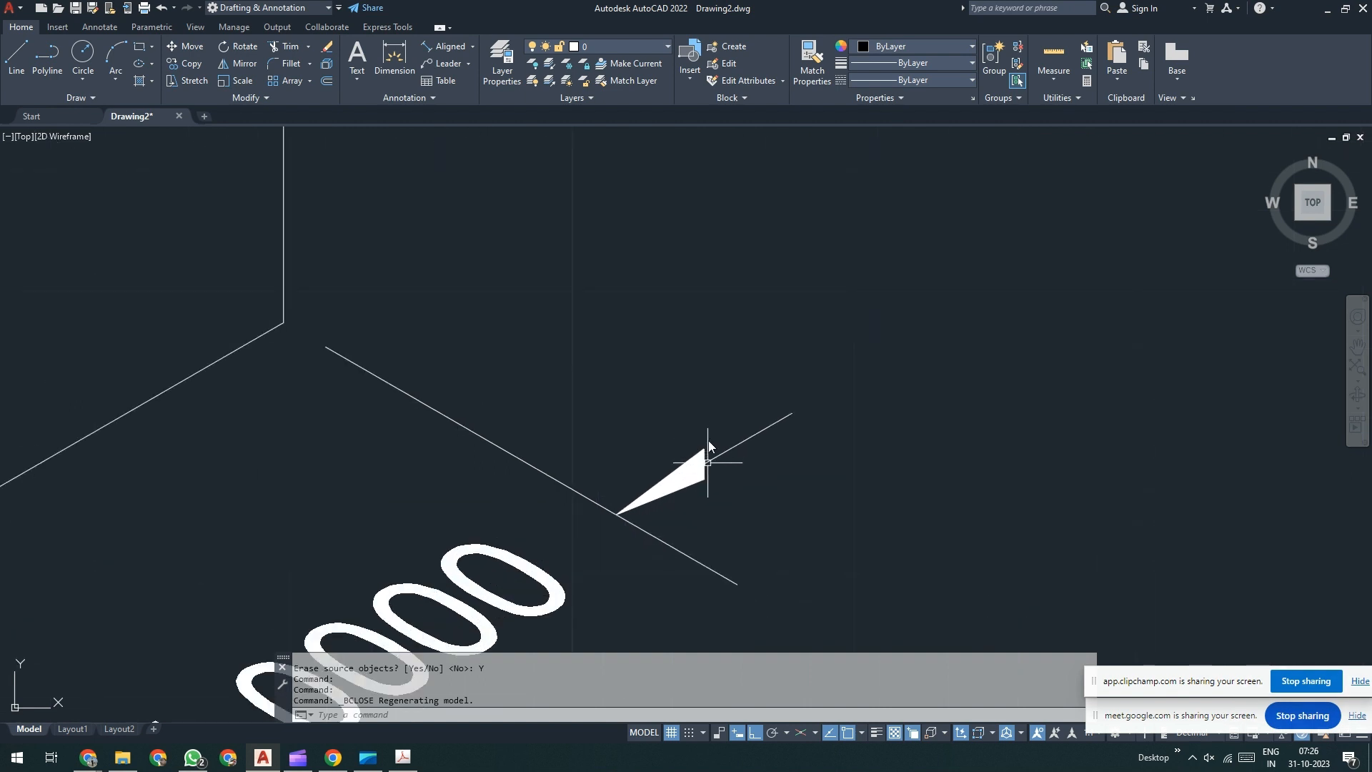
{"action": "scroll", "coordinate": [722, 422], "scroll_direction": "down", "scroll_amount": 4}
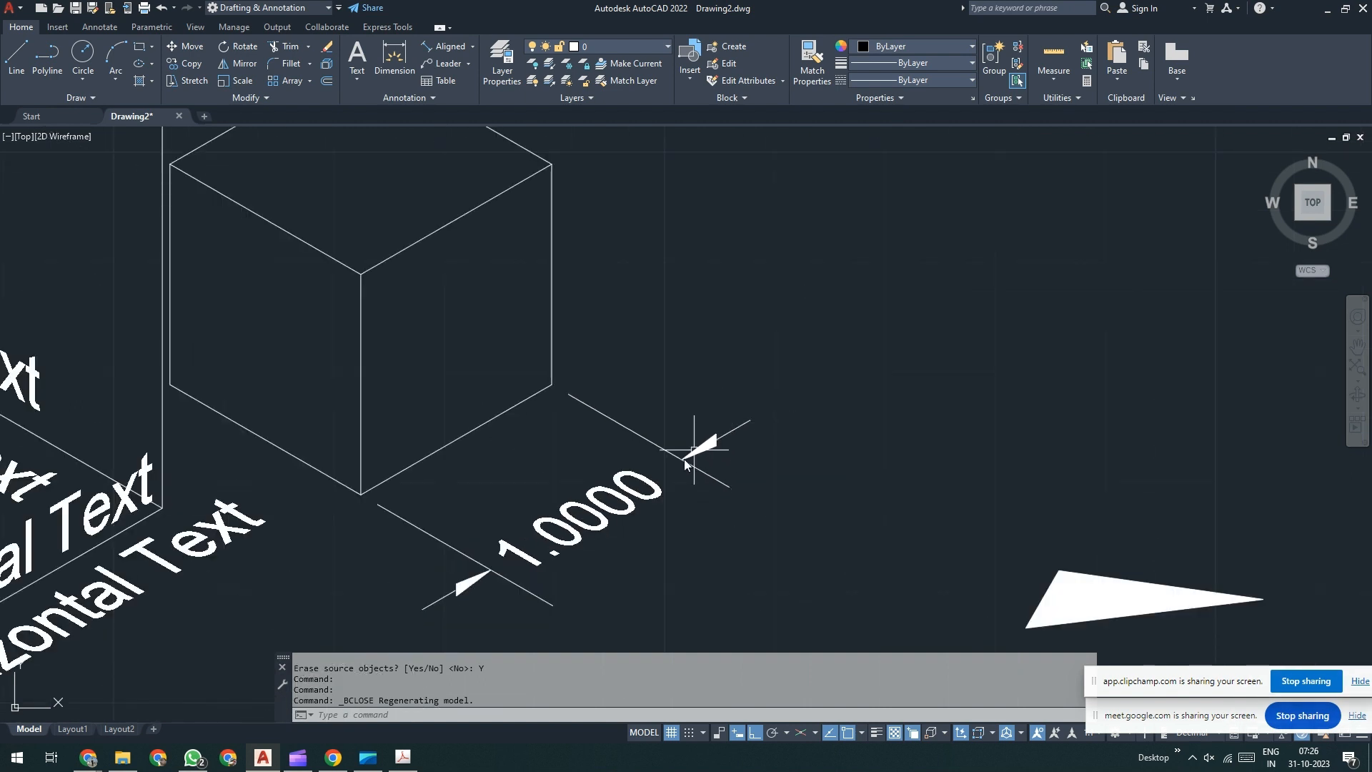
- Set the Standard dimension style's text style to 30 and inspect the cube dimension
{"action": "left_click", "coordinate": [649, 487]}
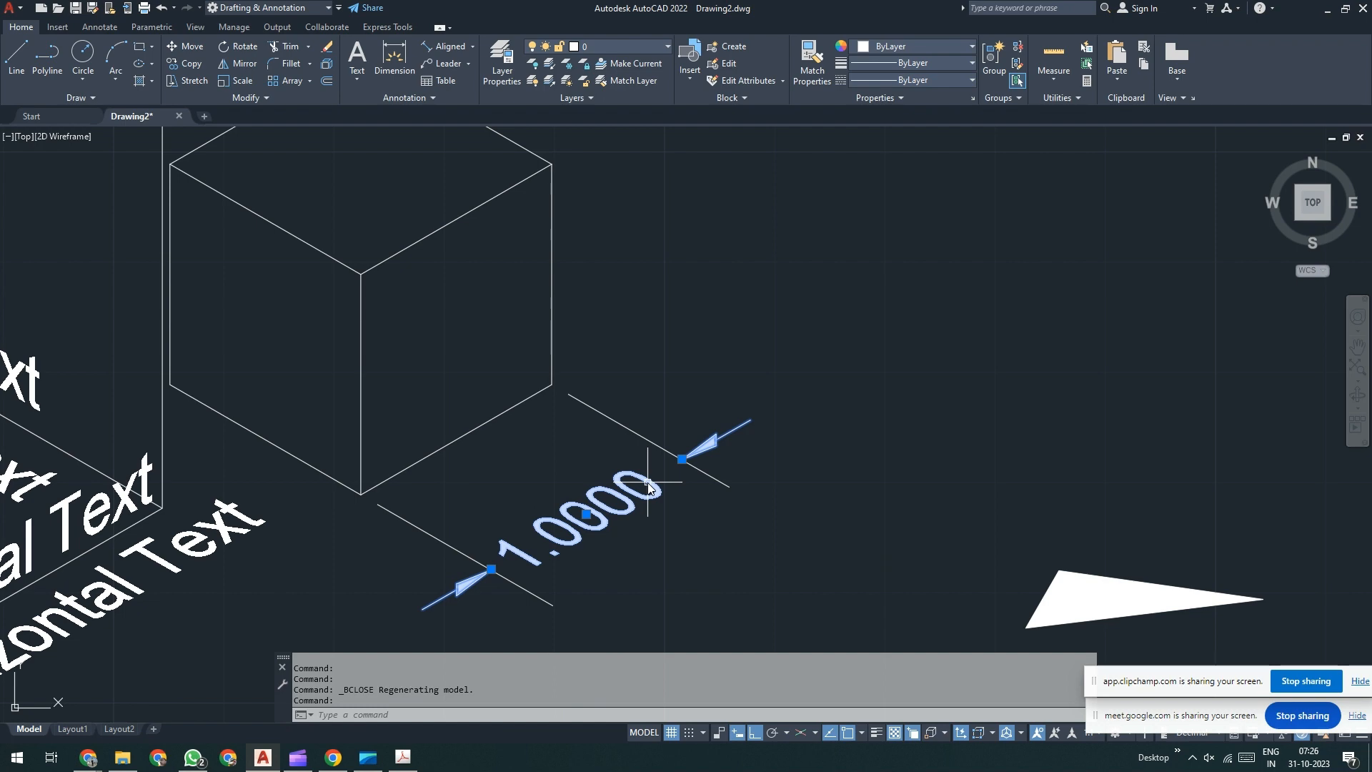
{"action": "type", "text": "d"}
{"action": "key", "text": "Return"}
{"action": "left_click", "coordinate": [838, 347]}
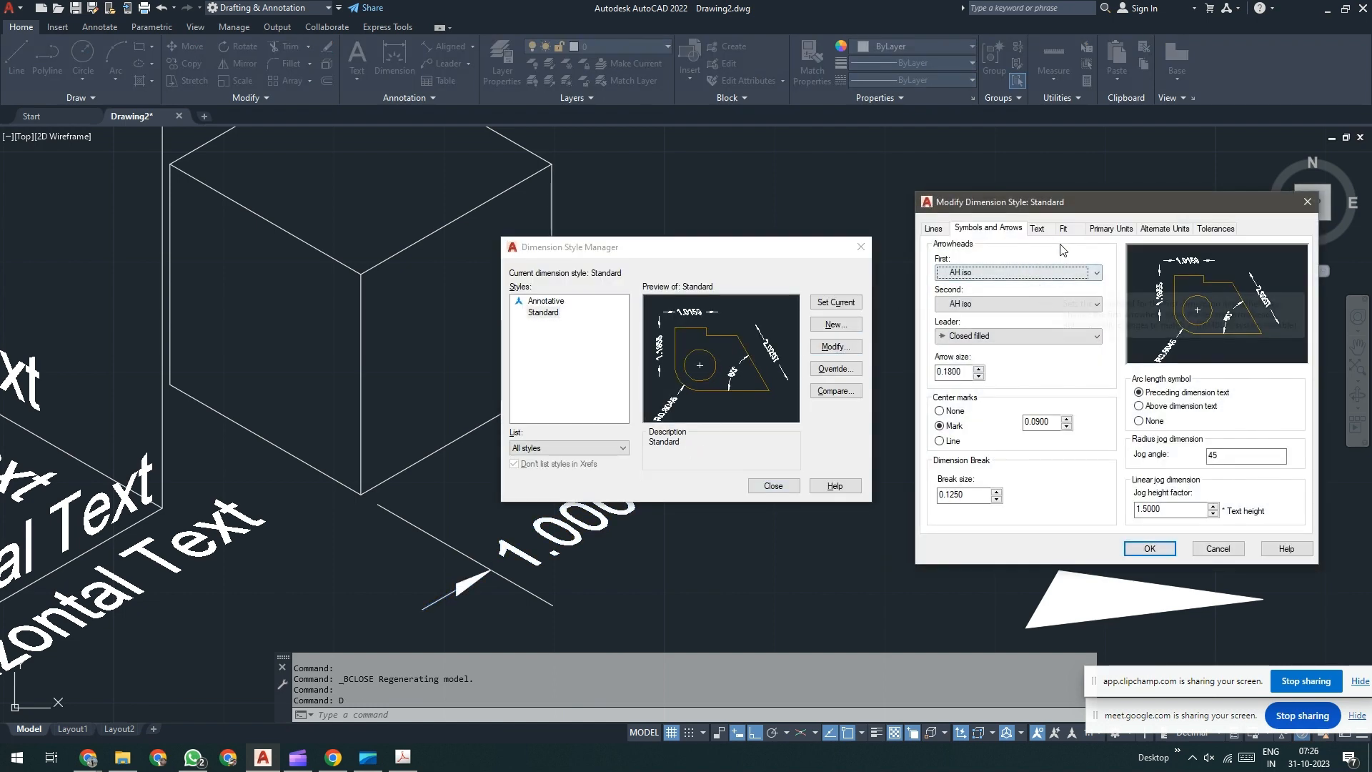
{"action": "left_click", "coordinate": [1037, 228]}
{"action": "left_click", "coordinate": [1032, 264]}
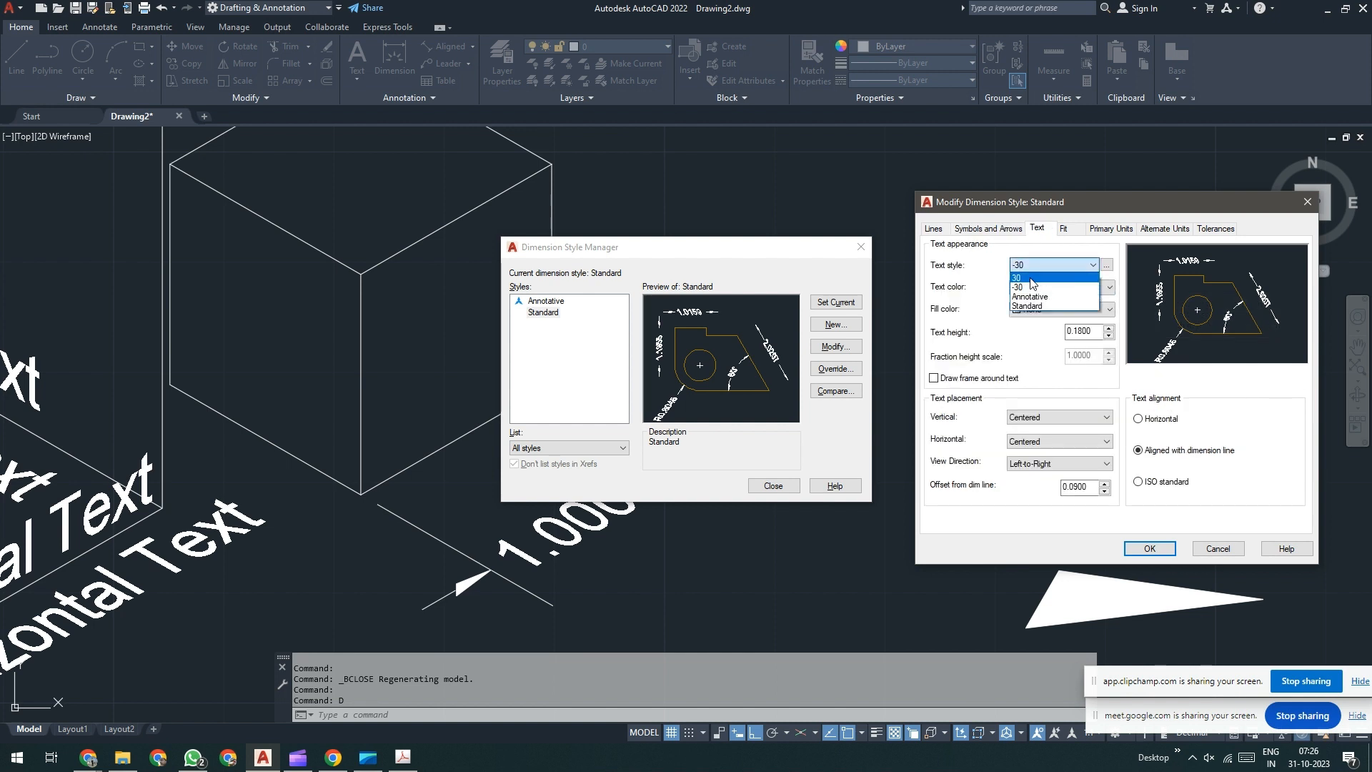
{"action": "left_click", "coordinate": [1033, 277]}
{"action": "left_click", "coordinate": [1142, 547]}
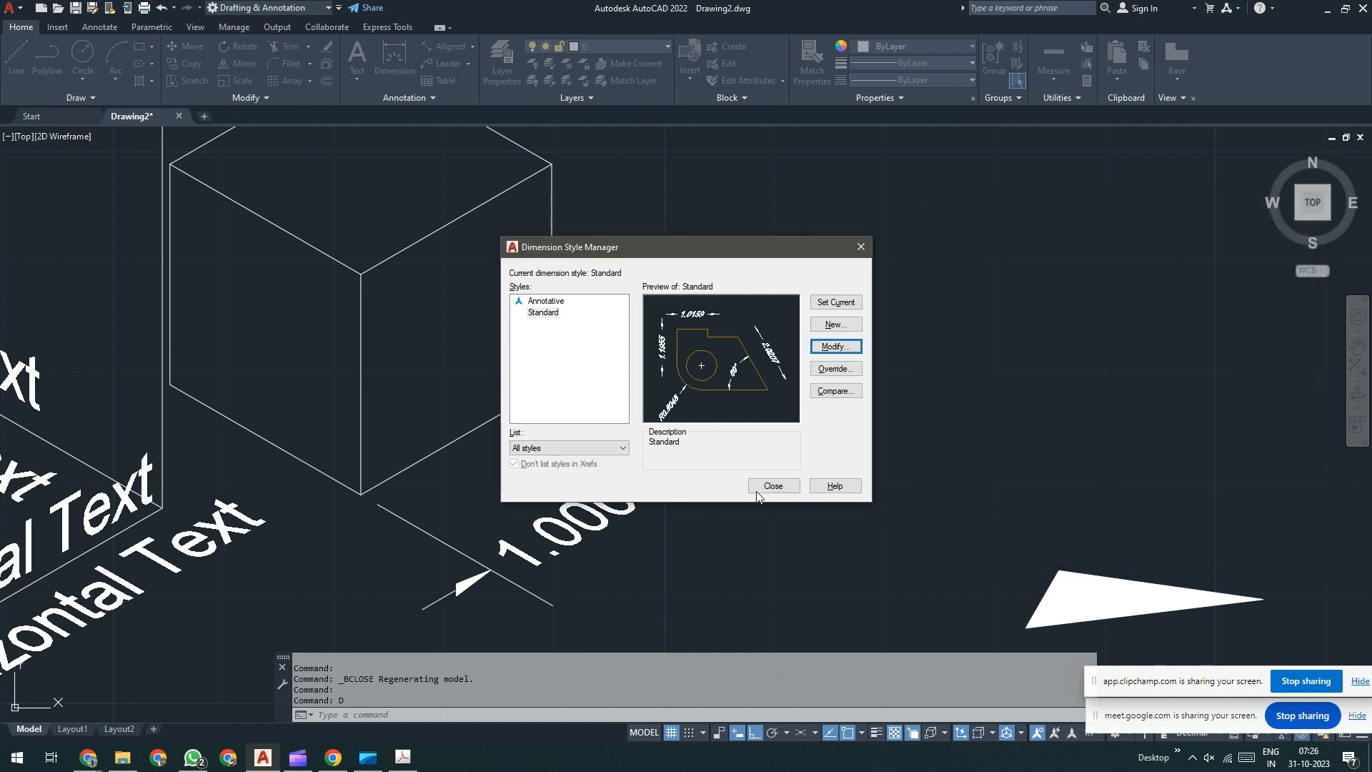
{"action": "left_click", "coordinate": [769, 486]}
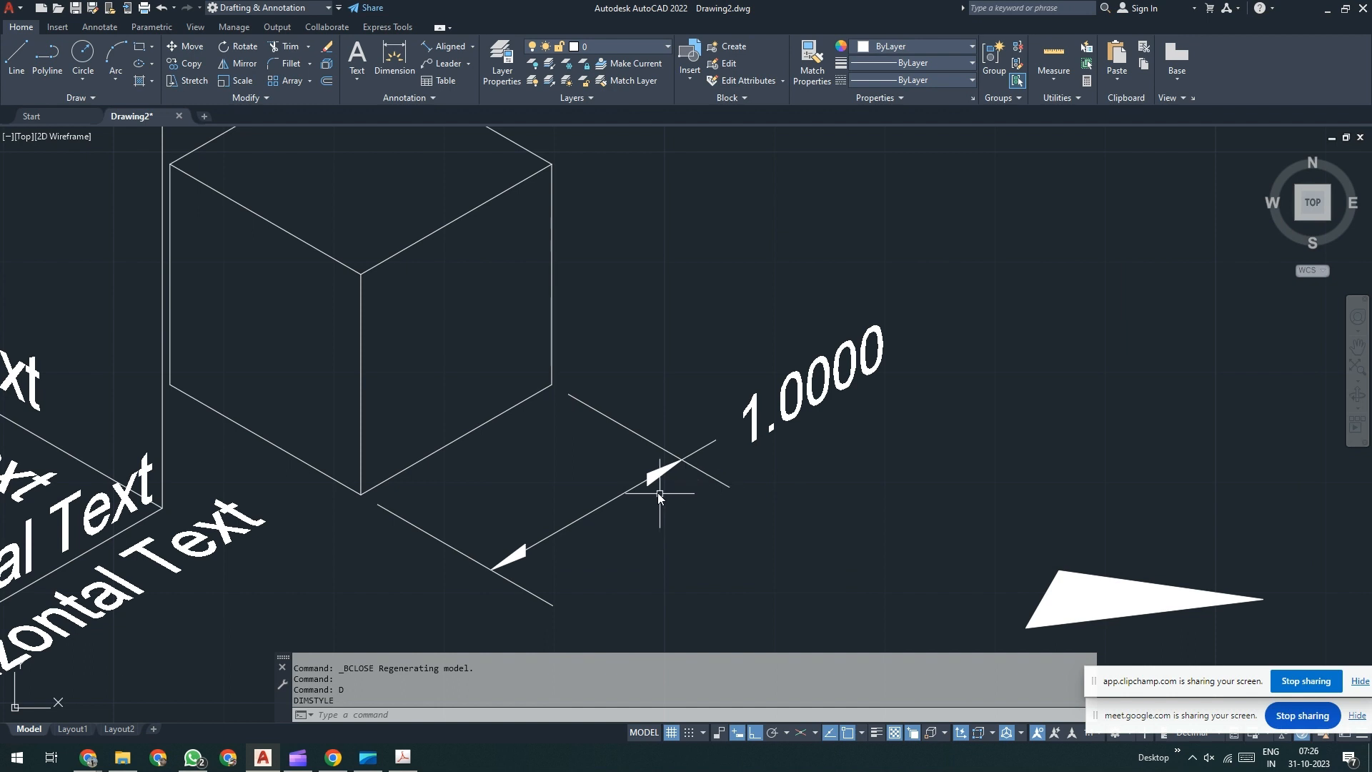
{"action": "scroll", "coordinate": [658, 491], "scroll_direction": "up", "scroll_amount": 2}
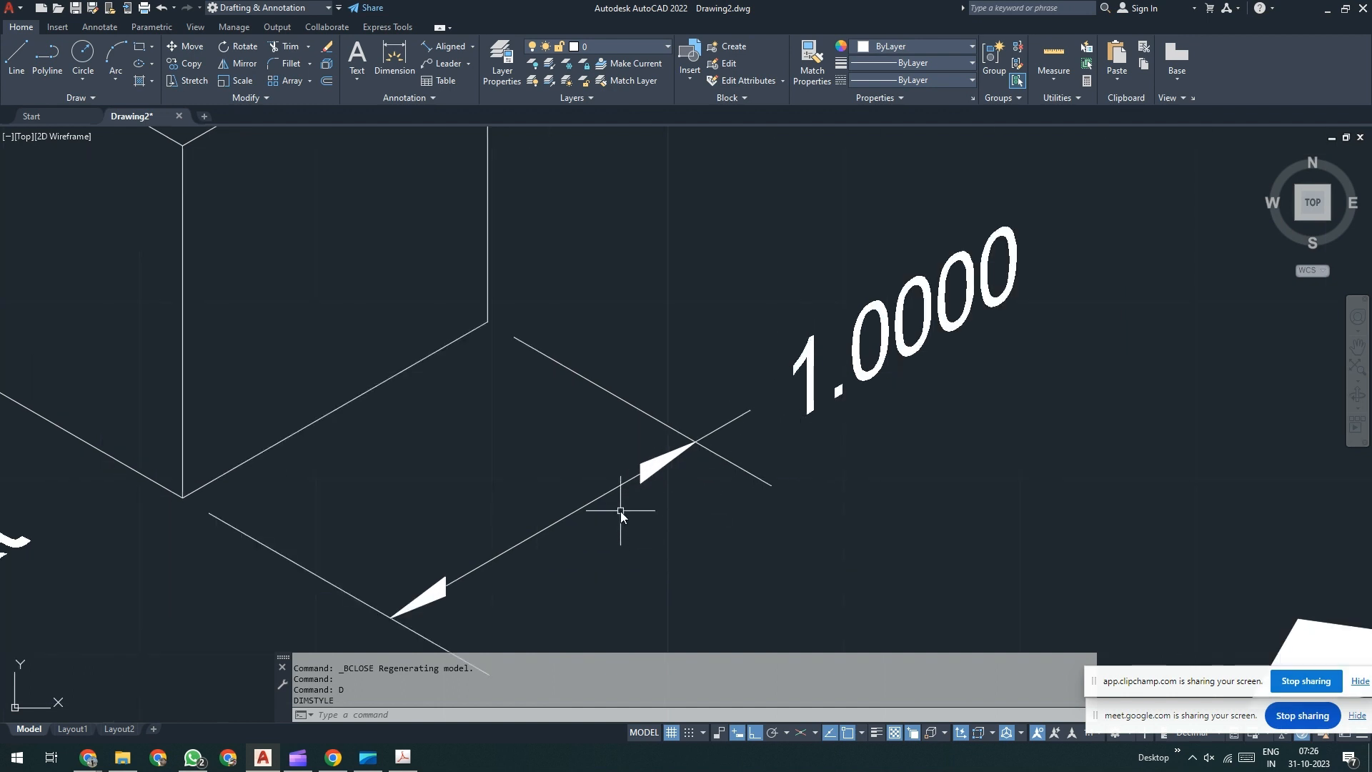
{"action": "scroll", "coordinate": [620, 518], "scroll_direction": "down", "scroll_amount": 3}
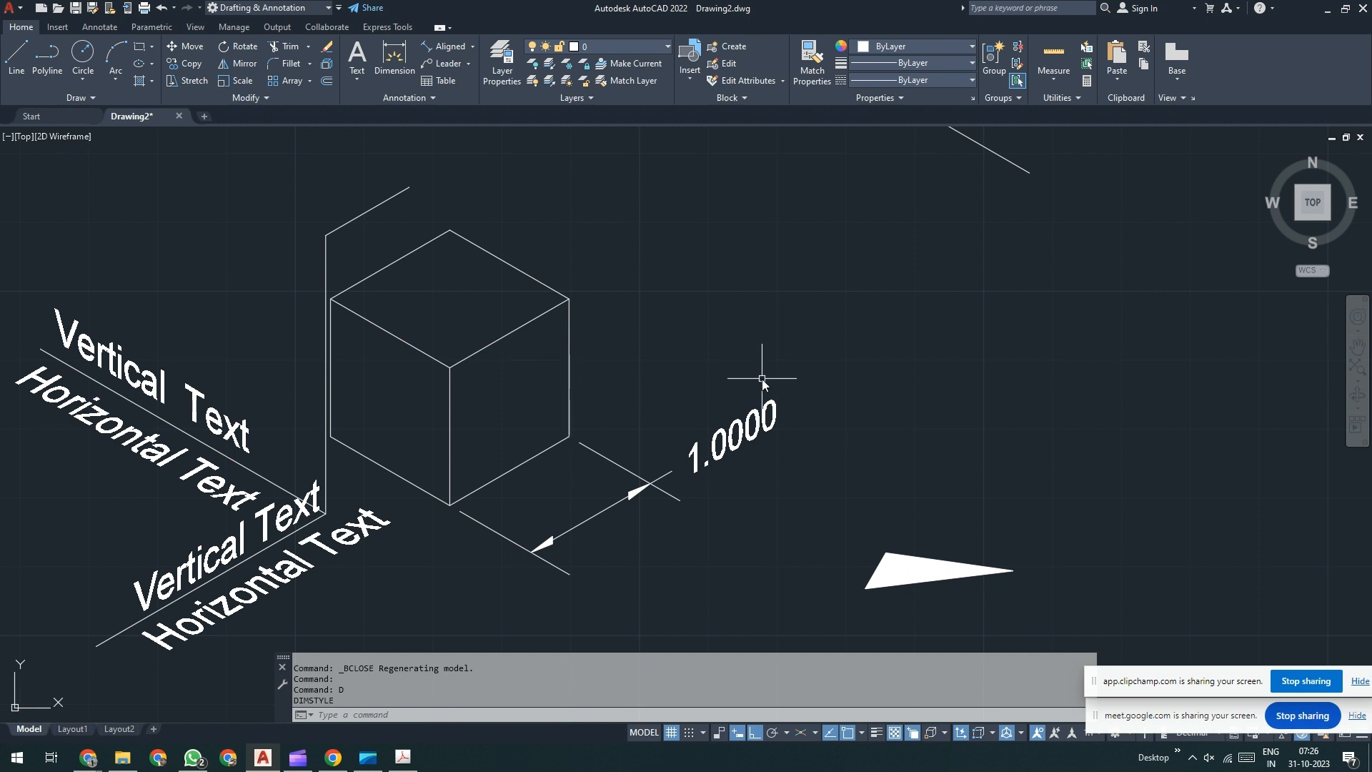